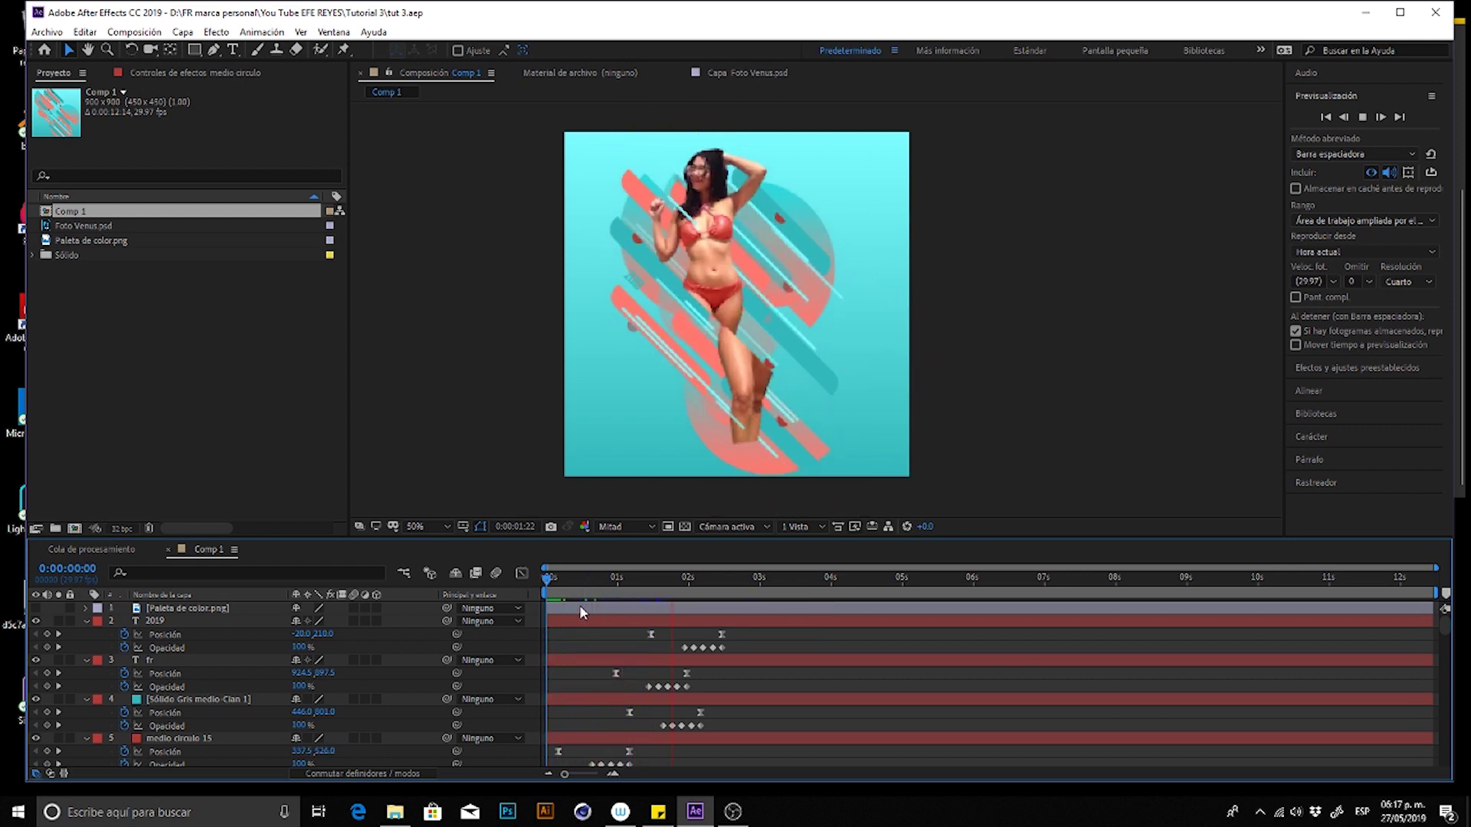
- Preview the Comp 1 animation, then nest Comp 1 into a new composition, Comp 2
{"action": "left_click", "coordinate": [559, 579]}
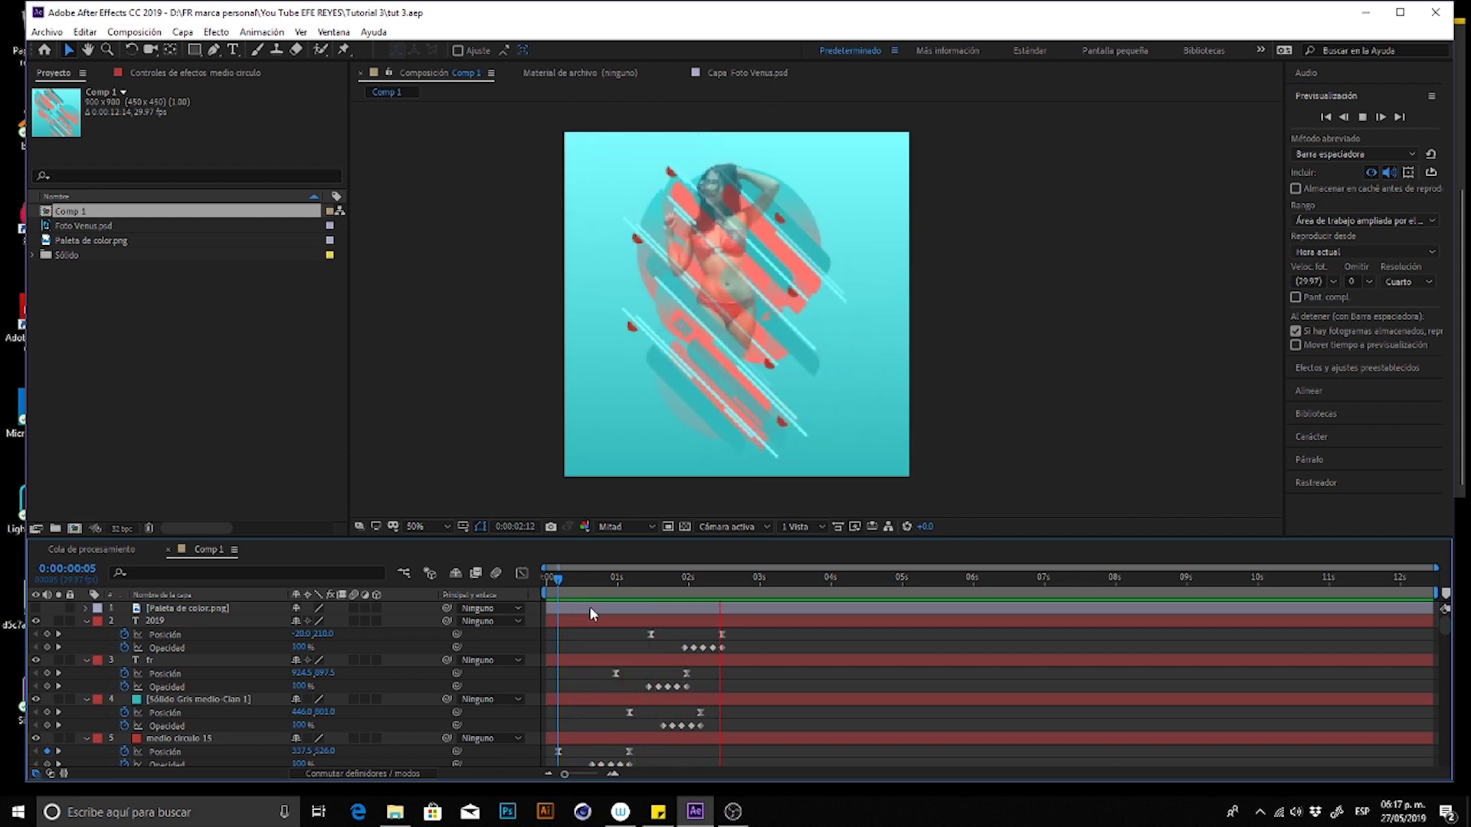
{"action": "left_click", "coordinate": [557, 602]}
{"action": "key", "text": "space"}
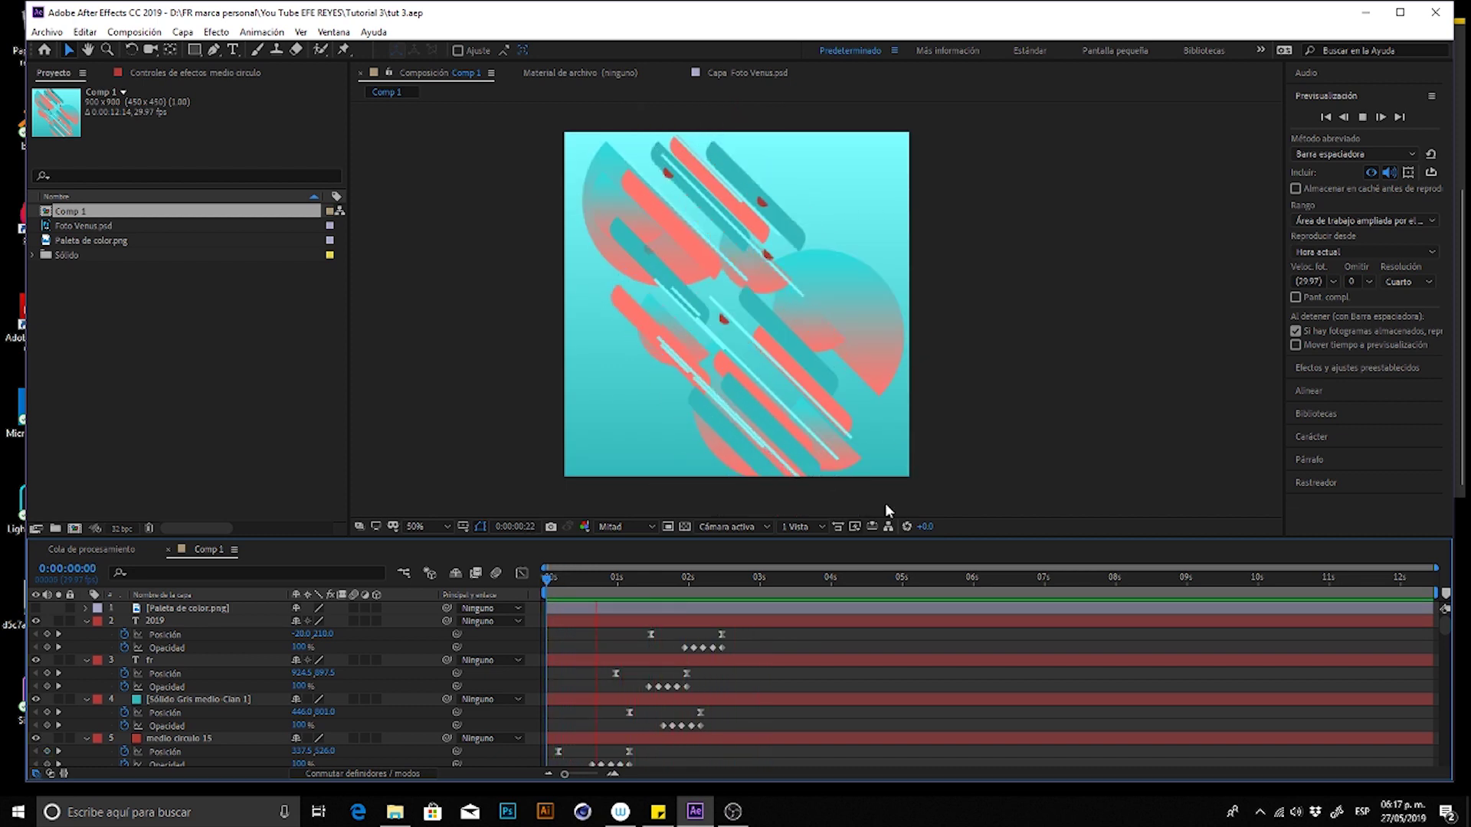
{"action": "left_click", "coordinate": [831, 577]}
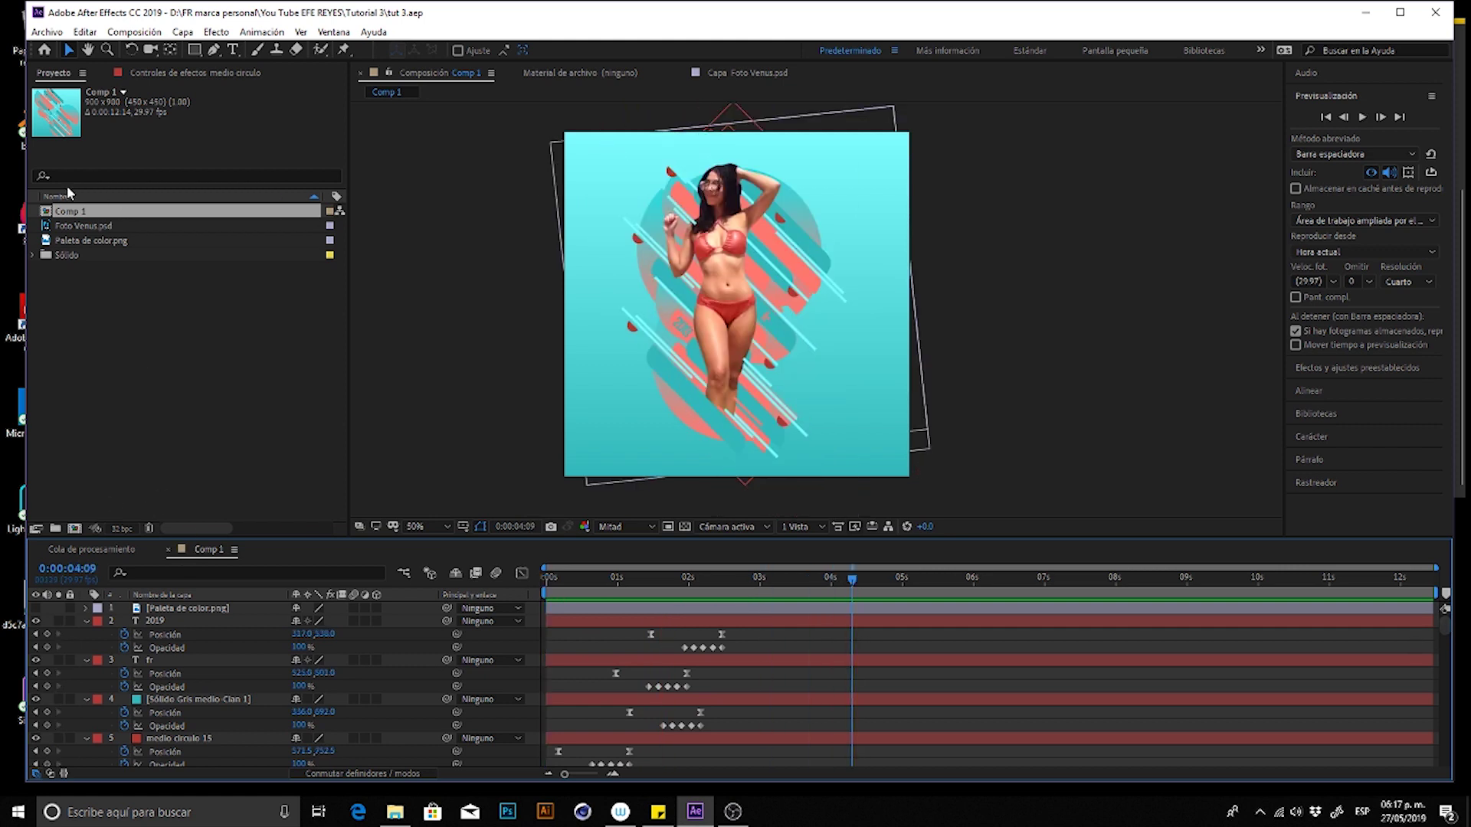
{"action": "left_click_drag", "start_coordinate": [76, 220], "coordinate": [76, 529]}
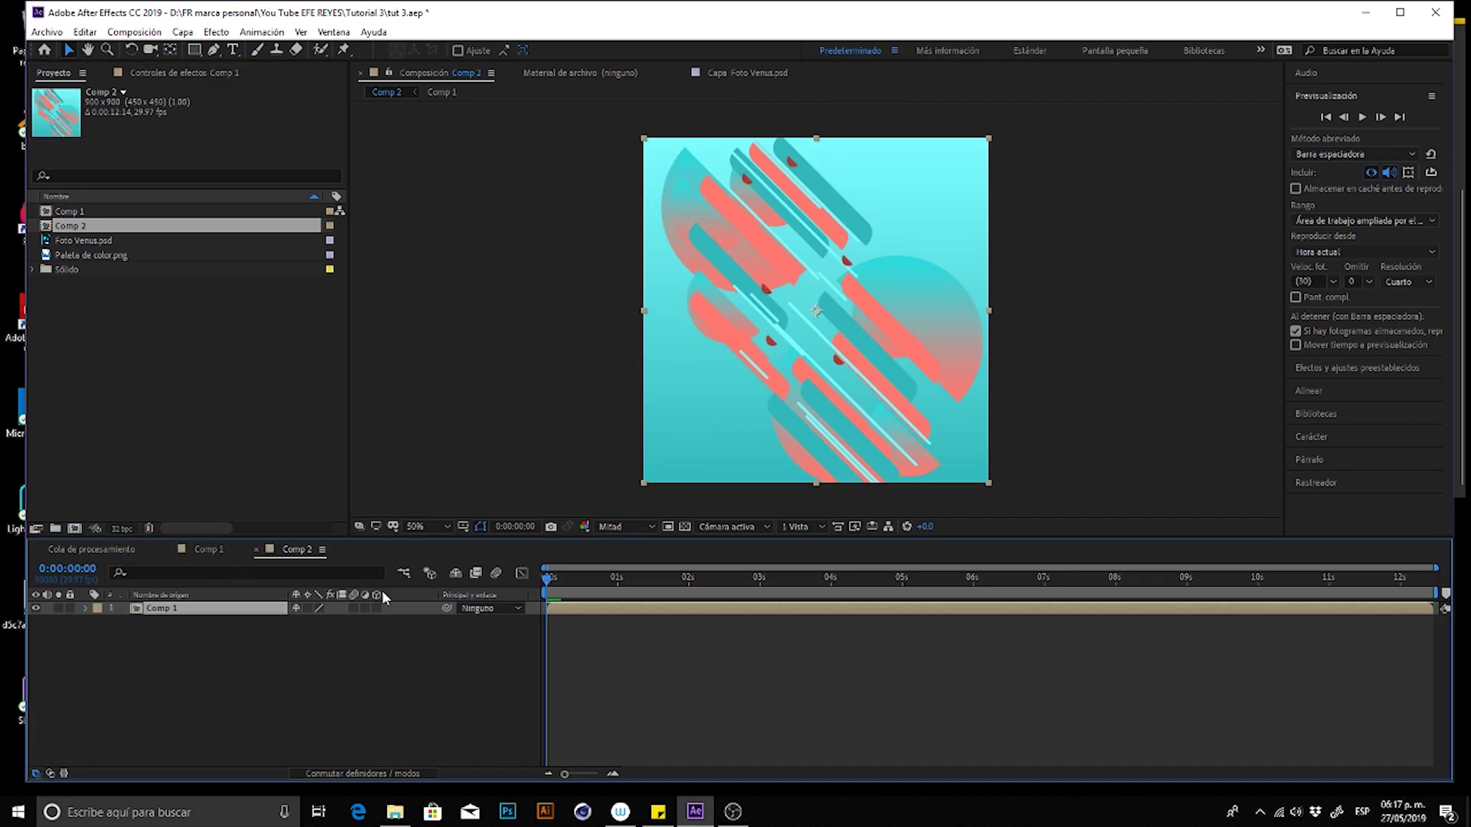
- Preview Comp 2 and duplicate its Comp 1 layer
{"action": "key", "text": "space"}
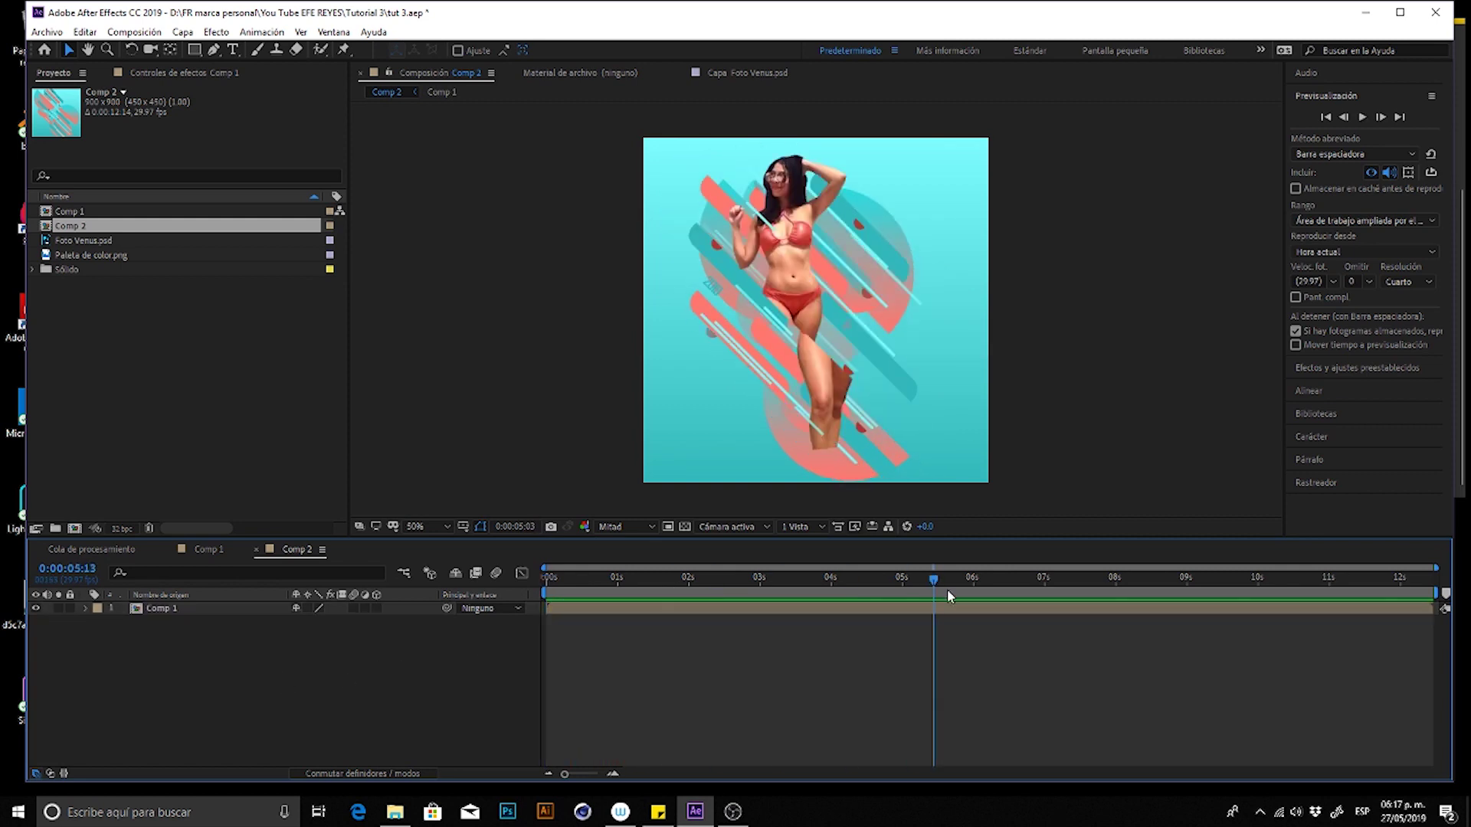
{"action": "left_click", "coordinate": [587, 580]}
{"action": "left_click", "coordinate": [742, 580]}
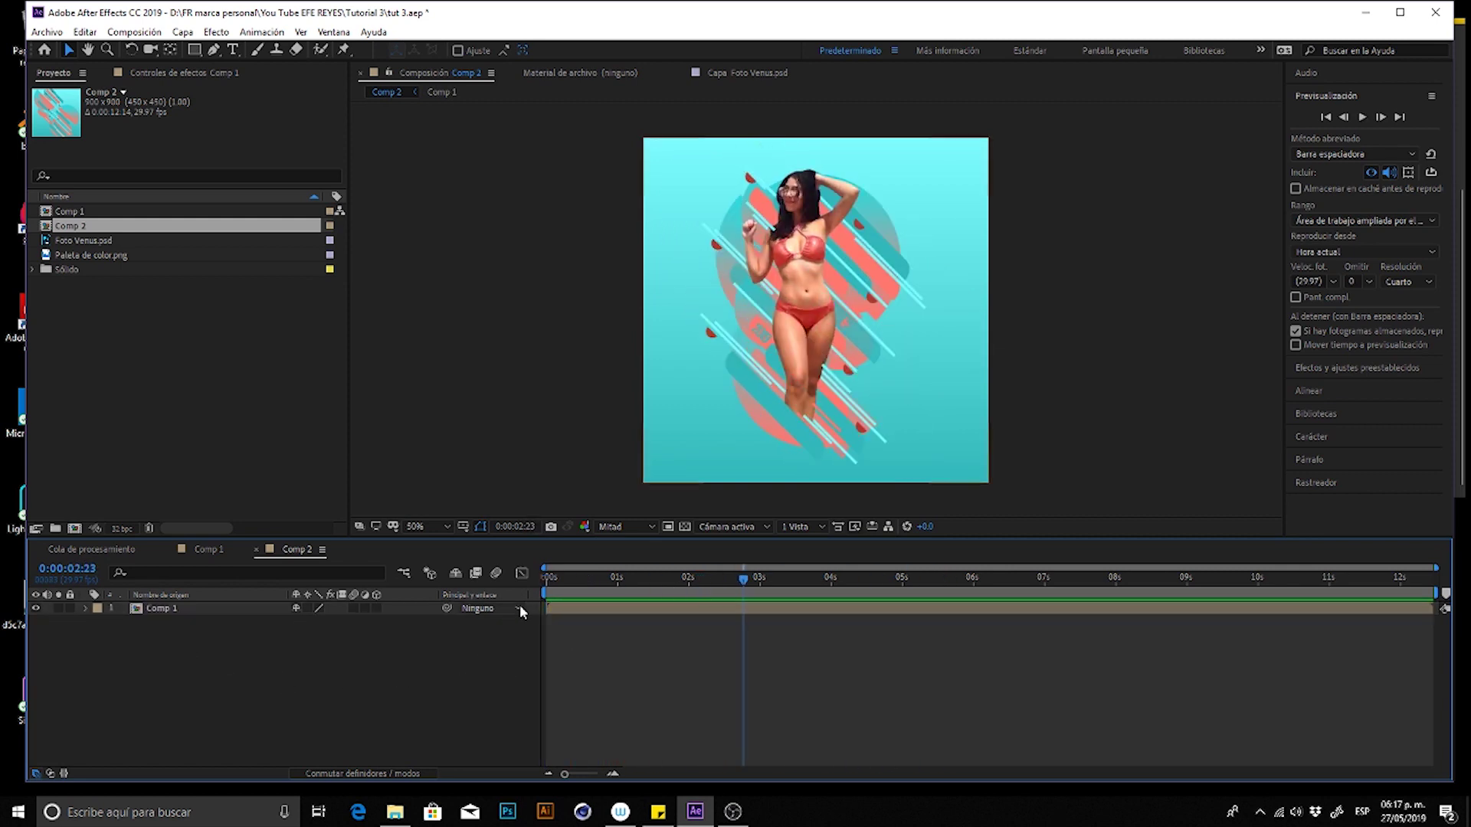
{"action": "left_click", "coordinate": [558, 608]}
{"action": "key", "text": "ctrl+d"}
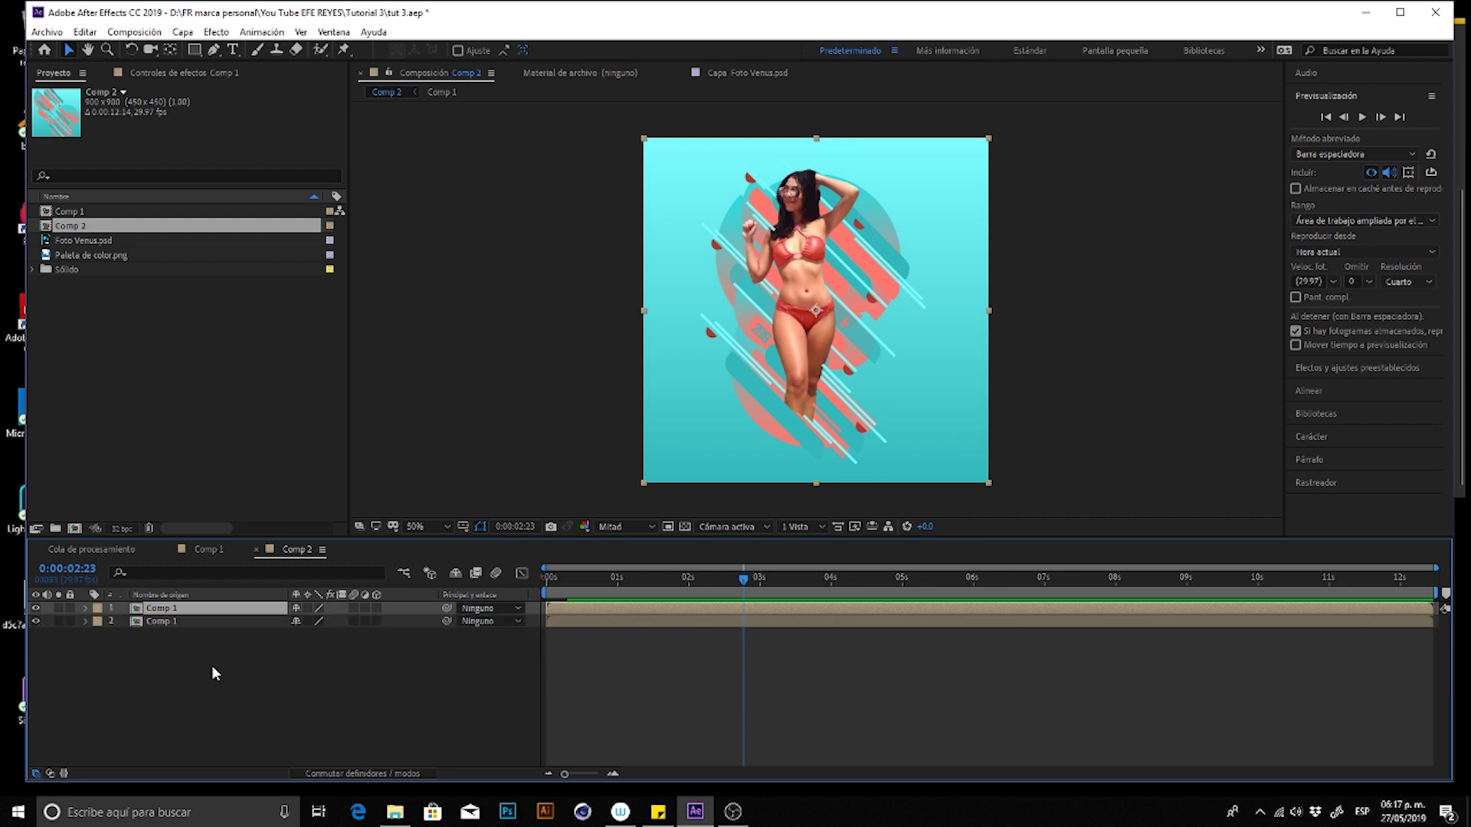
- Split the top Comp 1 copy at 4:29 and delete the split-off part
{"action": "left_click", "coordinate": [215, 609]}
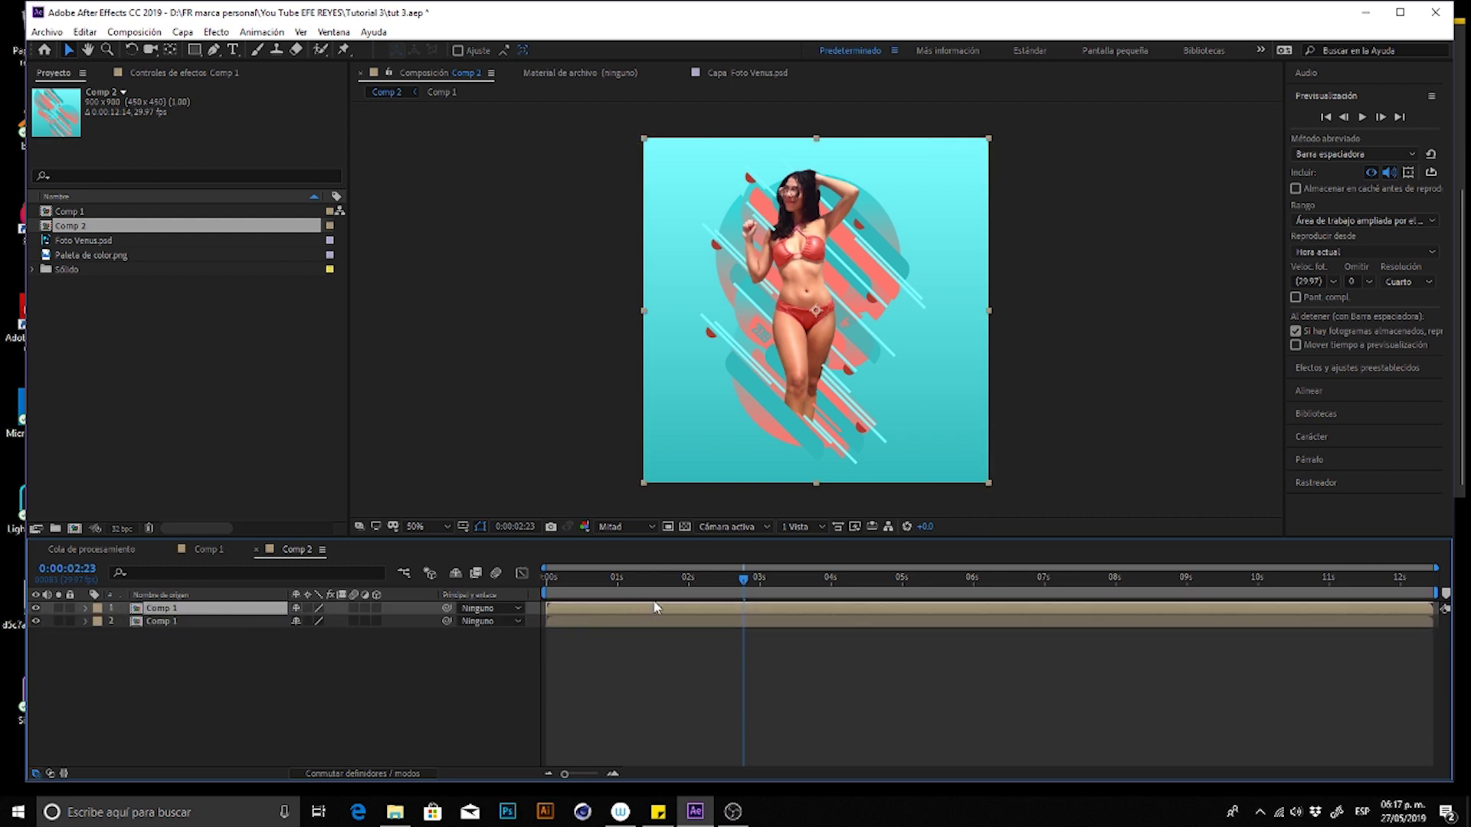
{"action": "key", "text": "Page_Up"}
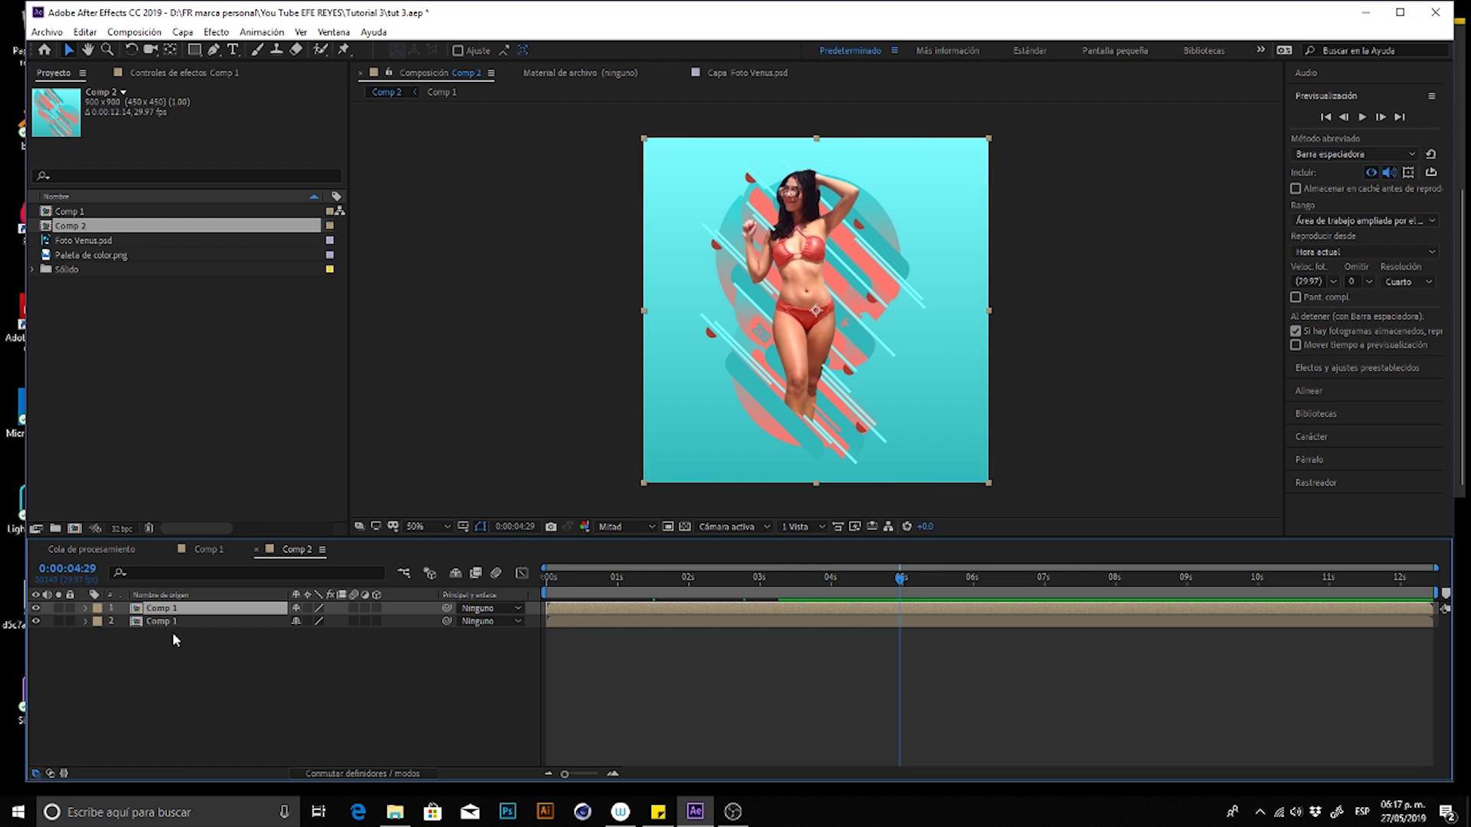
{"action": "key", "text": "ctrl+shift+d"}
{"action": "key", "text": "Delete"}
{"action": "left_click_drag", "start_coordinate": [888, 579], "coordinate": [786, 579]}
{"action": "left_click", "coordinate": [124, 610]}
- Set the top Comp 1 copy to play in reverse (Capa con tiempo inverso) and preview it
{"action": "right_click", "coordinate": [154, 612]}
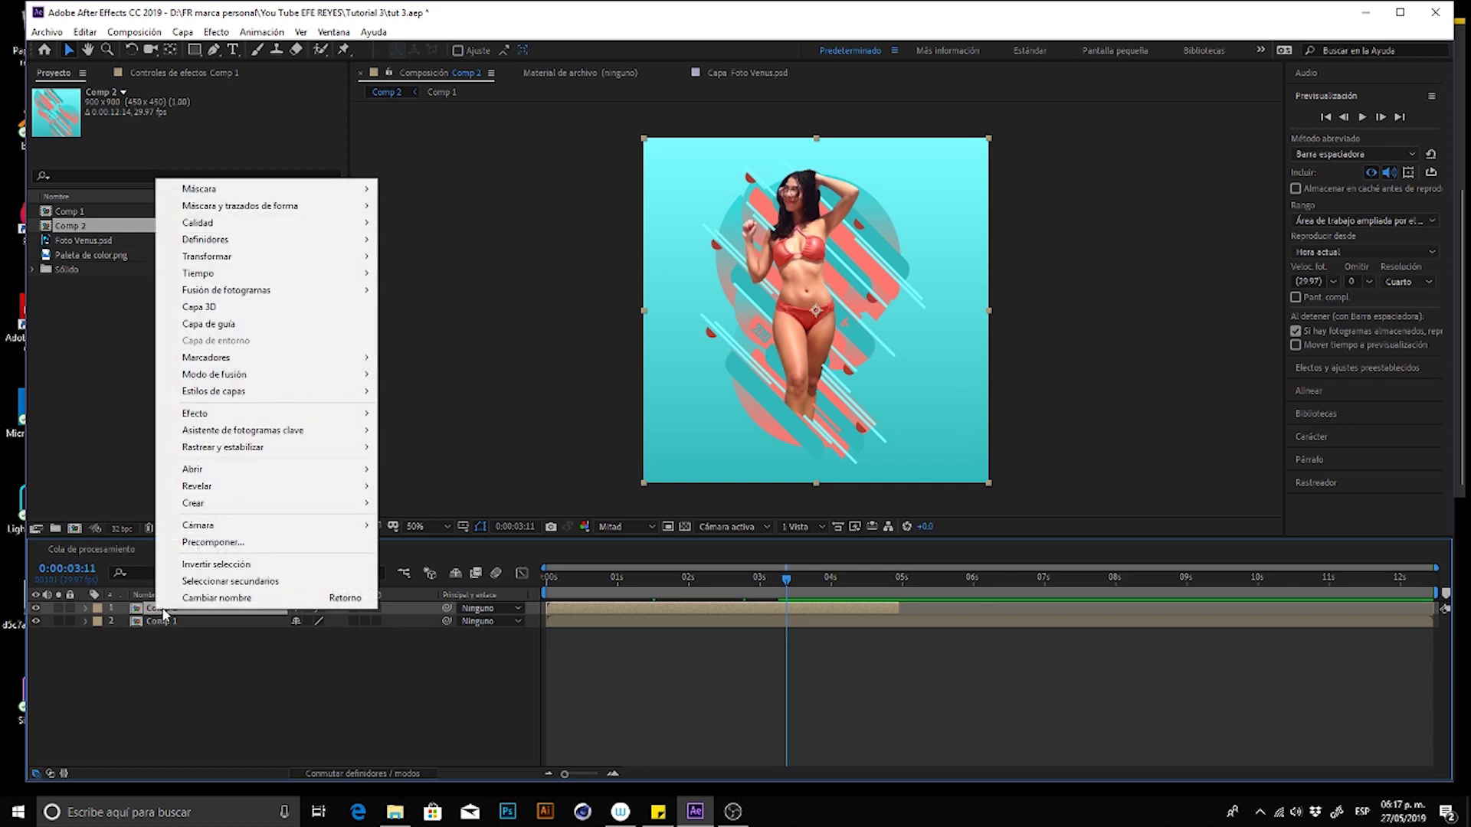
{"action": "mouse_move", "coordinate": [245, 273]}
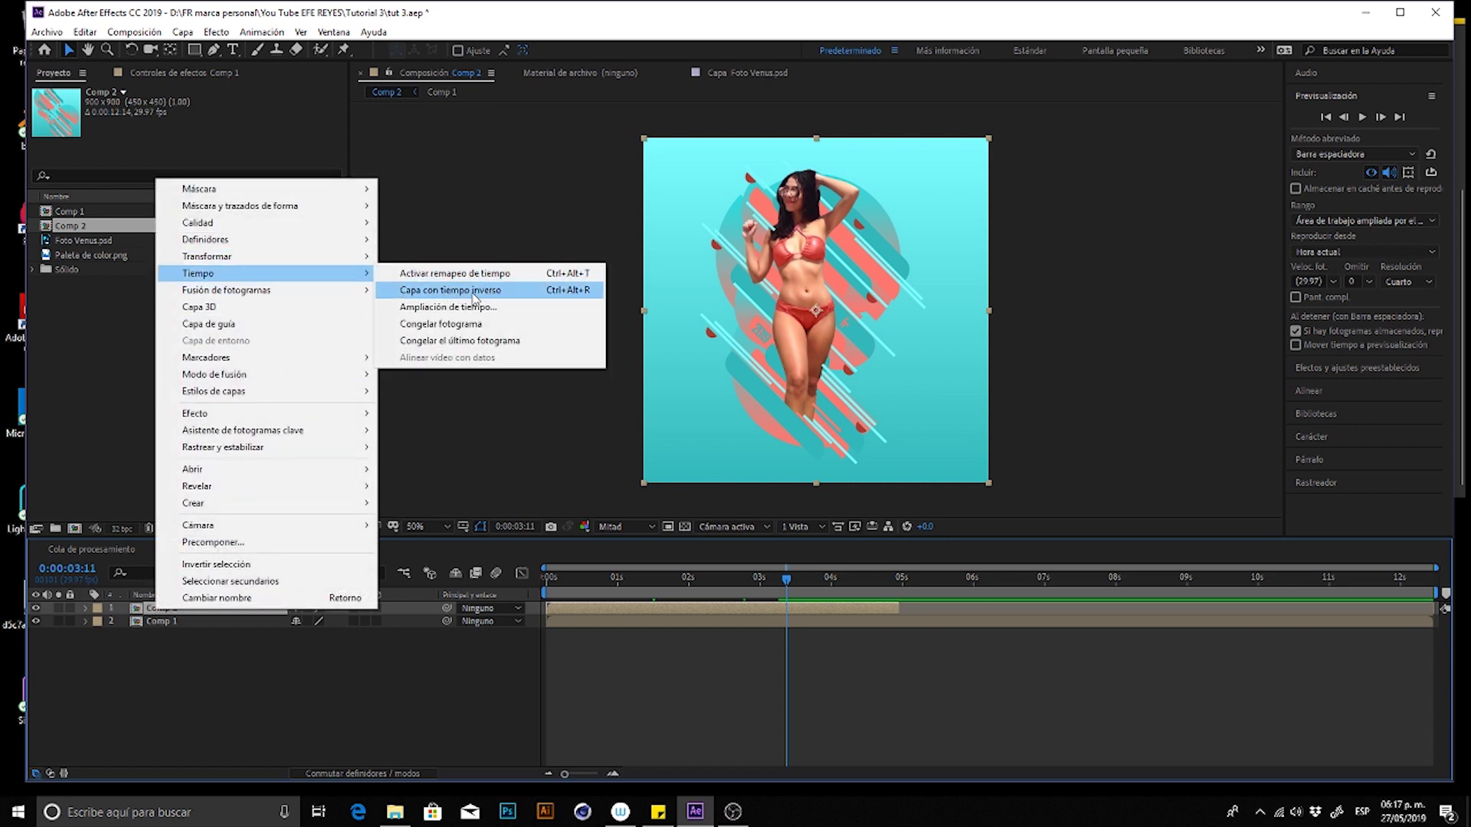
{"action": "left_click", "coordinate": [475, 291]}
{"action": "left_click_drag", "start_coordinate": [690, 580], "coordinate": [585, 583]}
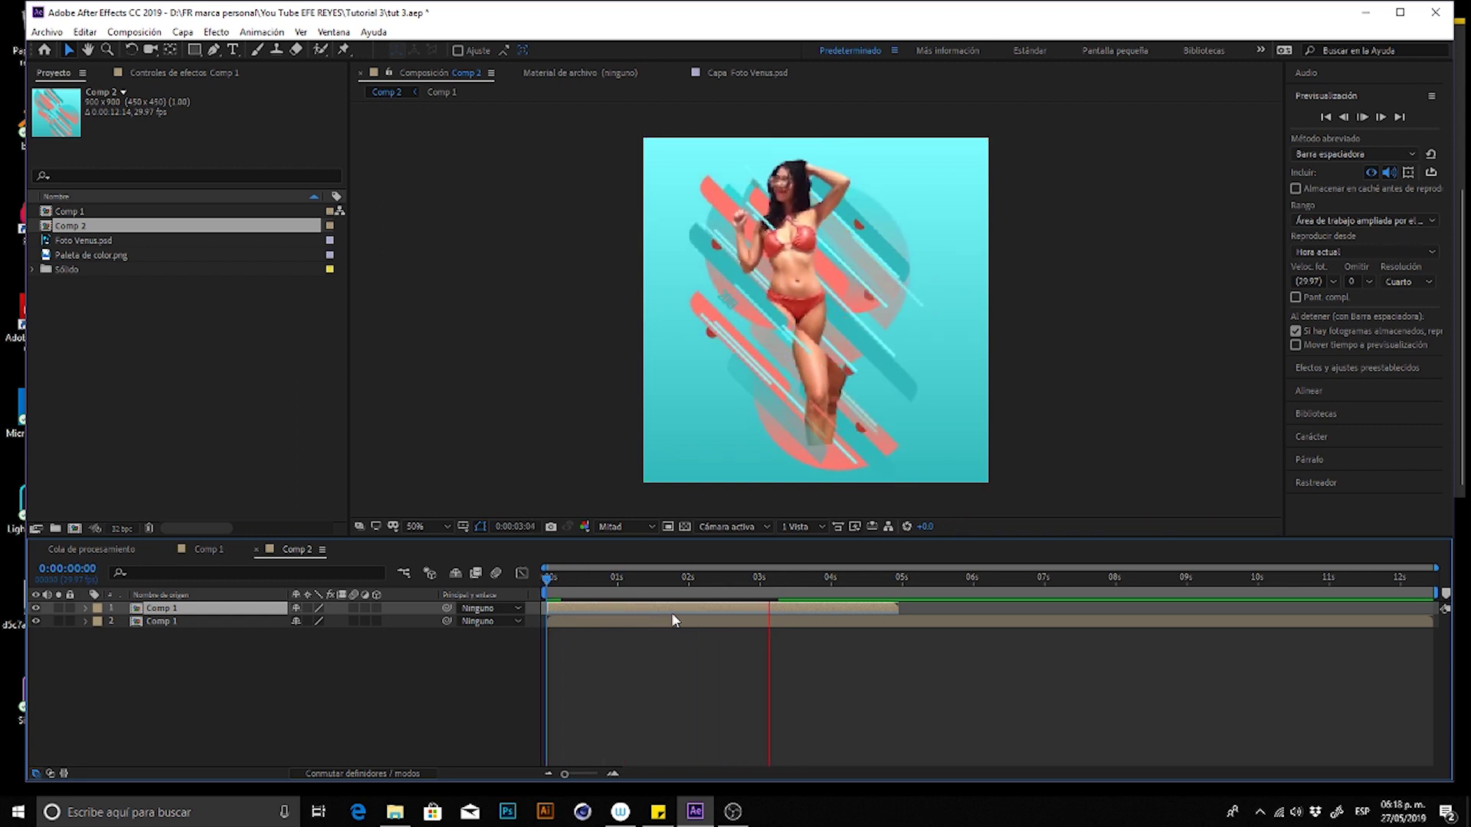
{"action": "left_click", "coordinate": [594, 595]}
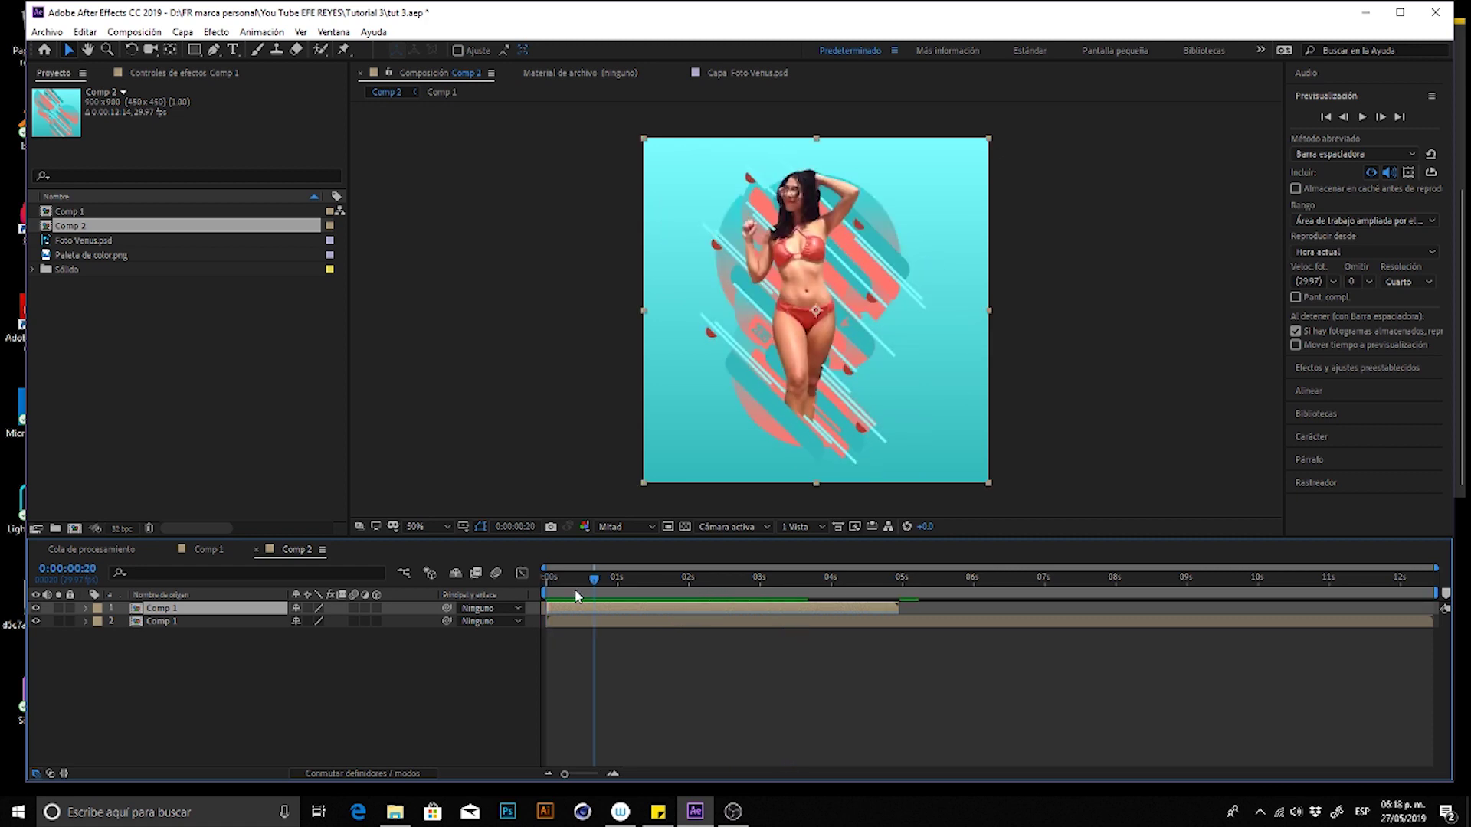
{"action": "key", "text": "space"}
- Move the reversed copy to start near 1:25 and preview the new timing
{"action": "left_click_drag", "start_coordinate": [618, 614], "coordinate": [749, 617]}
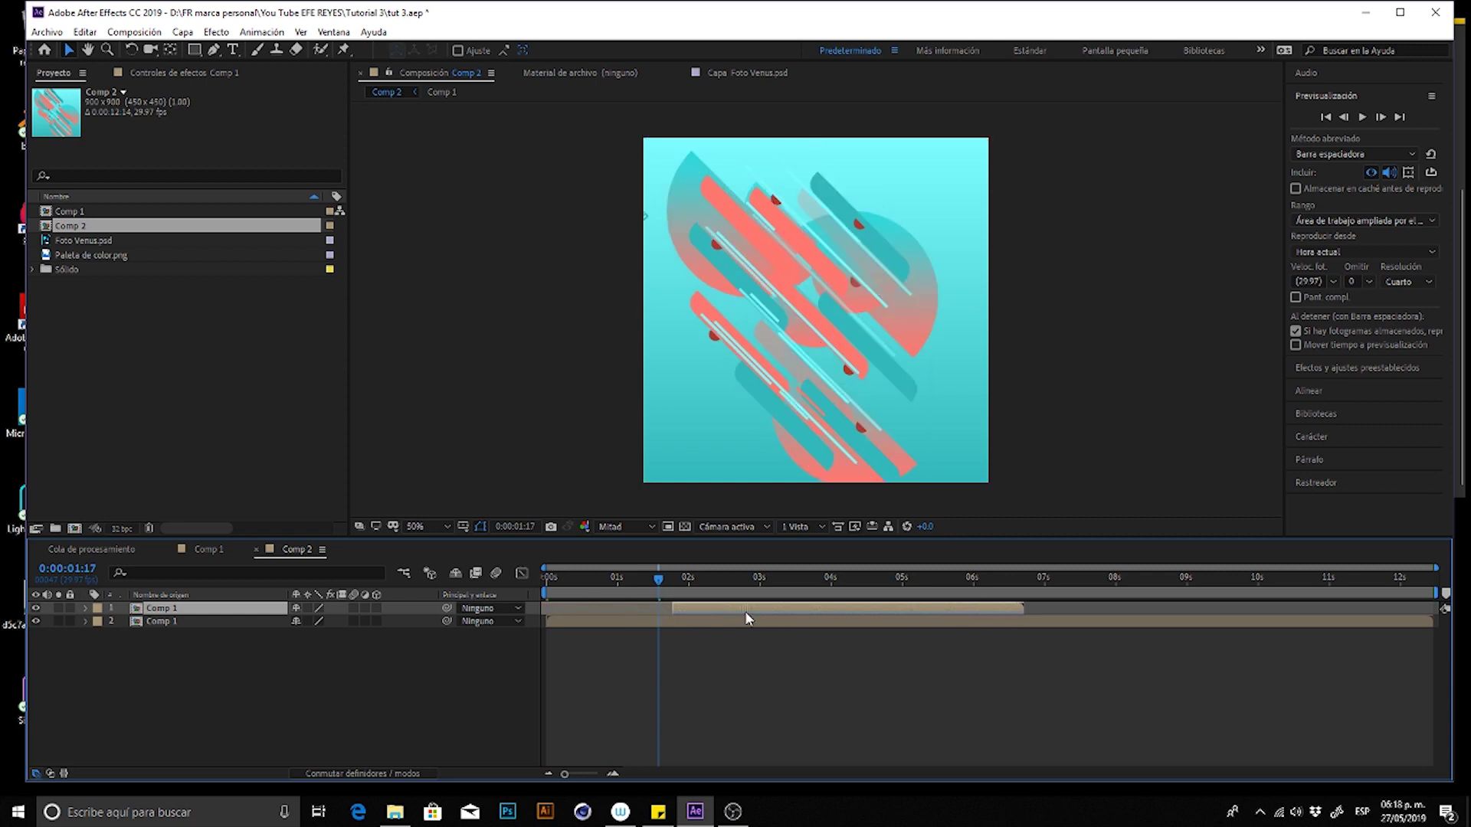
{"action": "left_click_drag", "start_coordinate": [716, 587], "coordinate": [764, 592]}
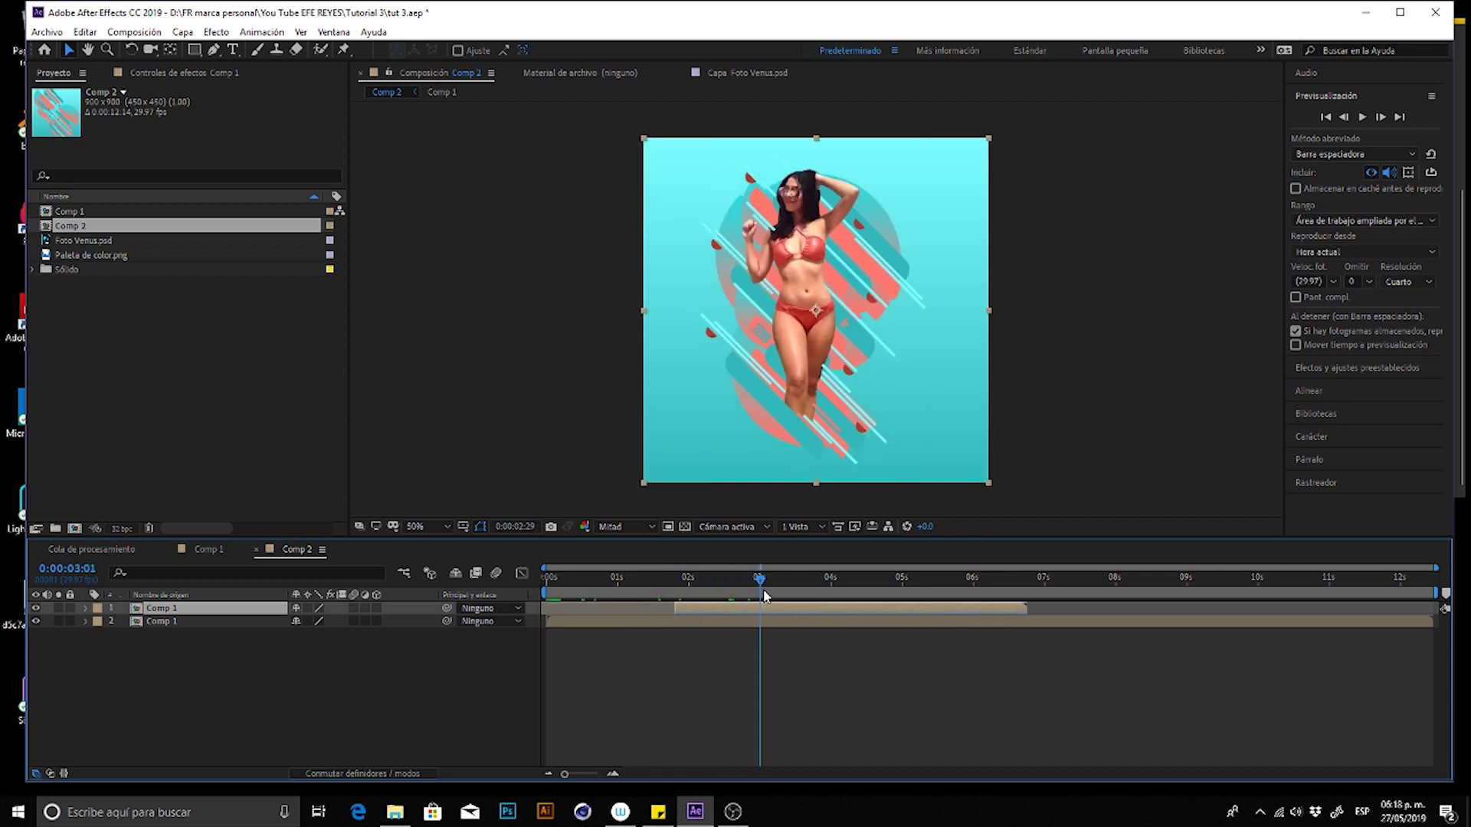
{"action": "key", "text": "space"}
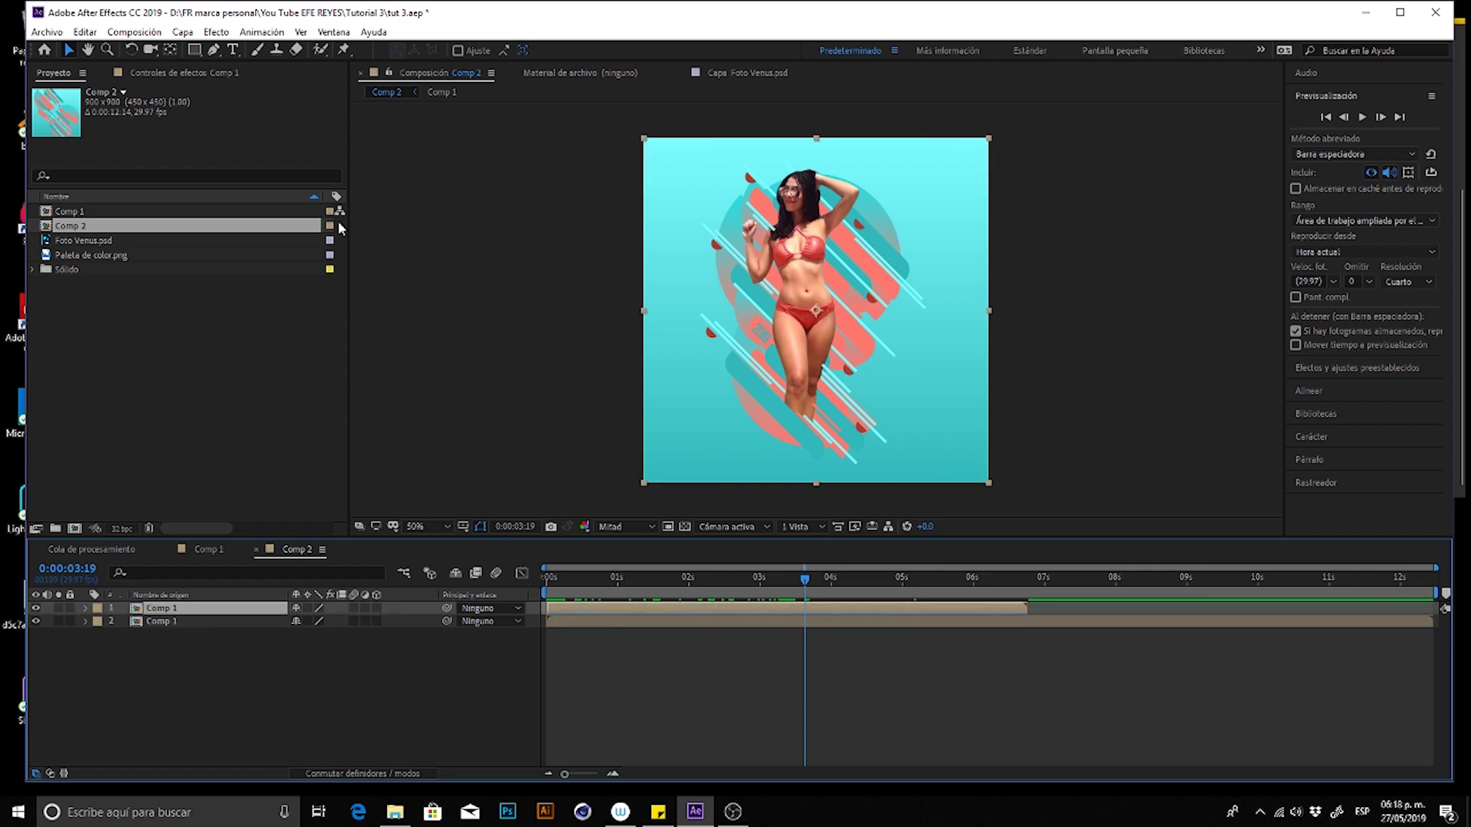
{"action": "left_click", "coordinate": [196, 50]}
- Draw a rectangle mask on the top copy and rotate it 45° along the frame diagonal
{"action": "mouse_move", "coordinate": [690, 206]}
{"action": "left_mouse_down"}
{"action": "mouse_move", "coordinate": [1030, 494]}
{"action": "mouse_move", "coordinate": [1081, 330]}
{"action": "left_mouse_up"}
{"action": "key", "text": "v"}
{"action": "key", "text": "ctrl+t"}
{"action": "left_click_drag", "start_coordinate": [820, 437], "coordinate": [873, 228]}
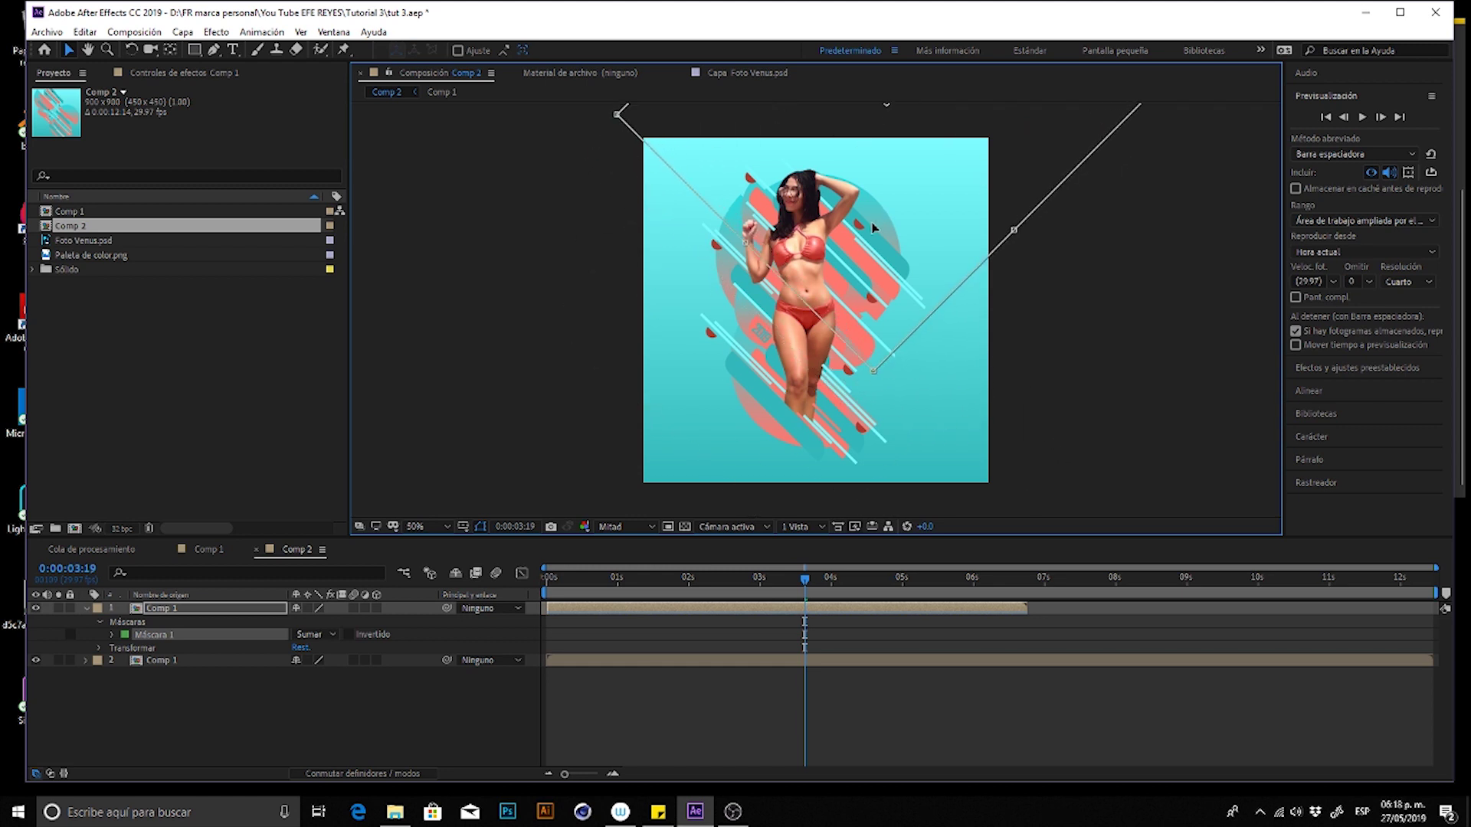
{"action": "mouse_move", "coordinate": [1015, 230]}
{"action": "left_mouse_down"}
{"action": "mouse_move", "coordinate": [1095, 400]}
{"action": "mouse_move", "coordinate": [1047, 259]}
{"action": "left_mouse_up"}
{"action": "left_click_drag", "start_coordinate": [1015, 229], "coordinate": [1128, 395]}
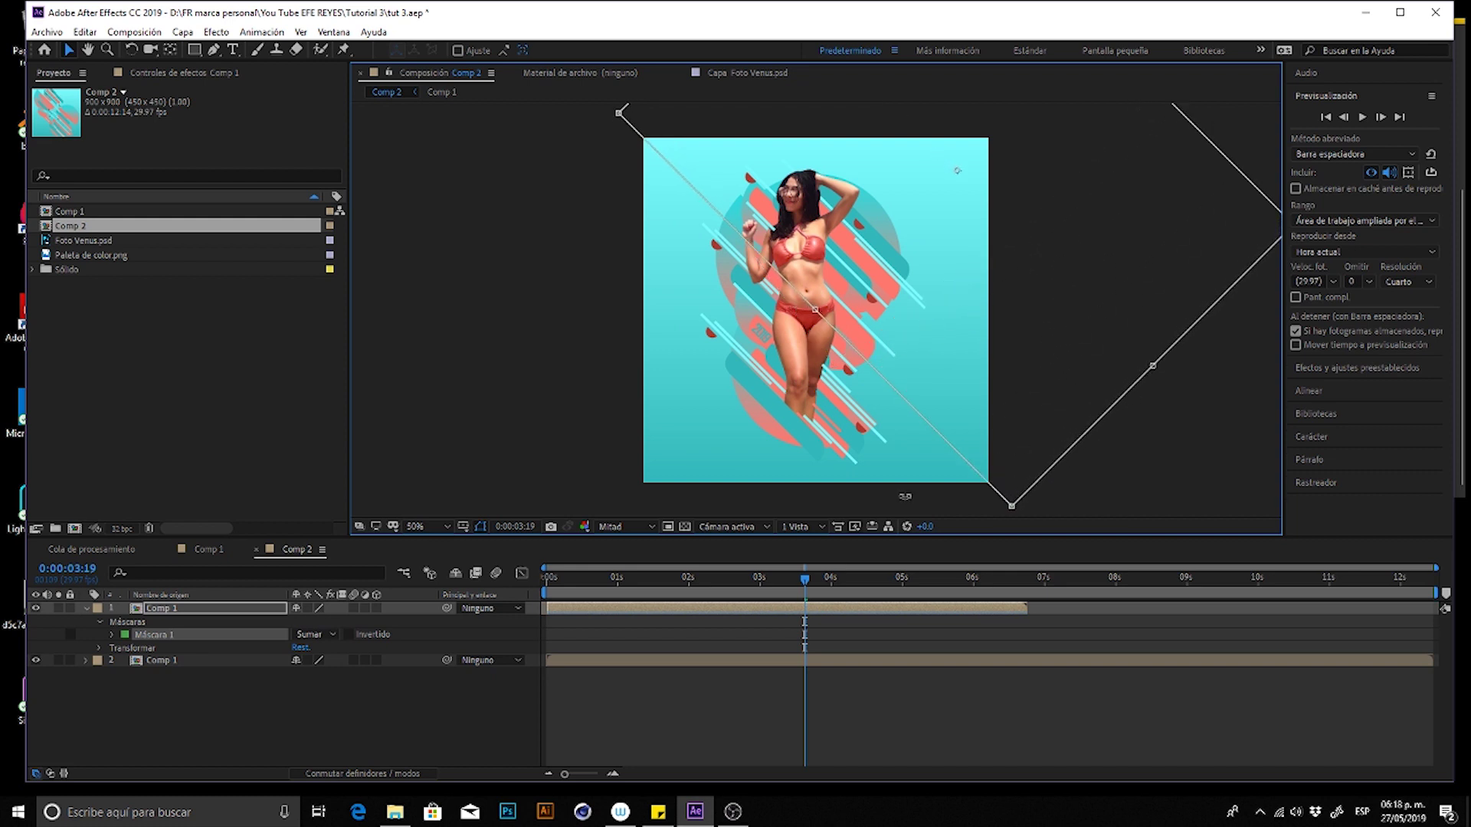
- Preview the diagonal masked split from the start
{"action": "left_click", "coordinate": [641, 678]}
{"action": "left_click_drag", "start_coordinate": [570, 586], "coordinate": [712, 597]}
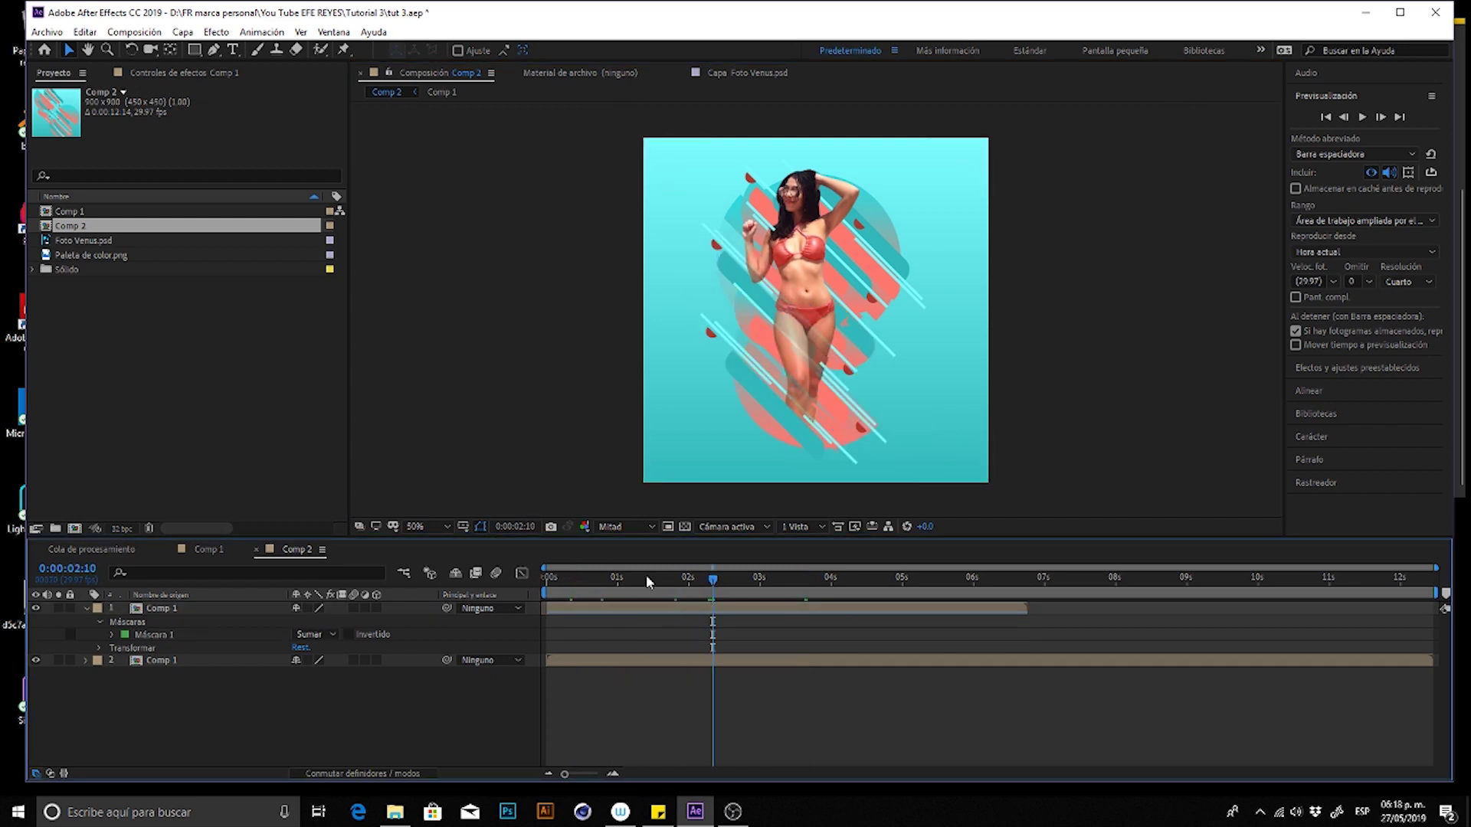
{"action": "key", "text": "Home"}
{"action": "key", "text": "space"}
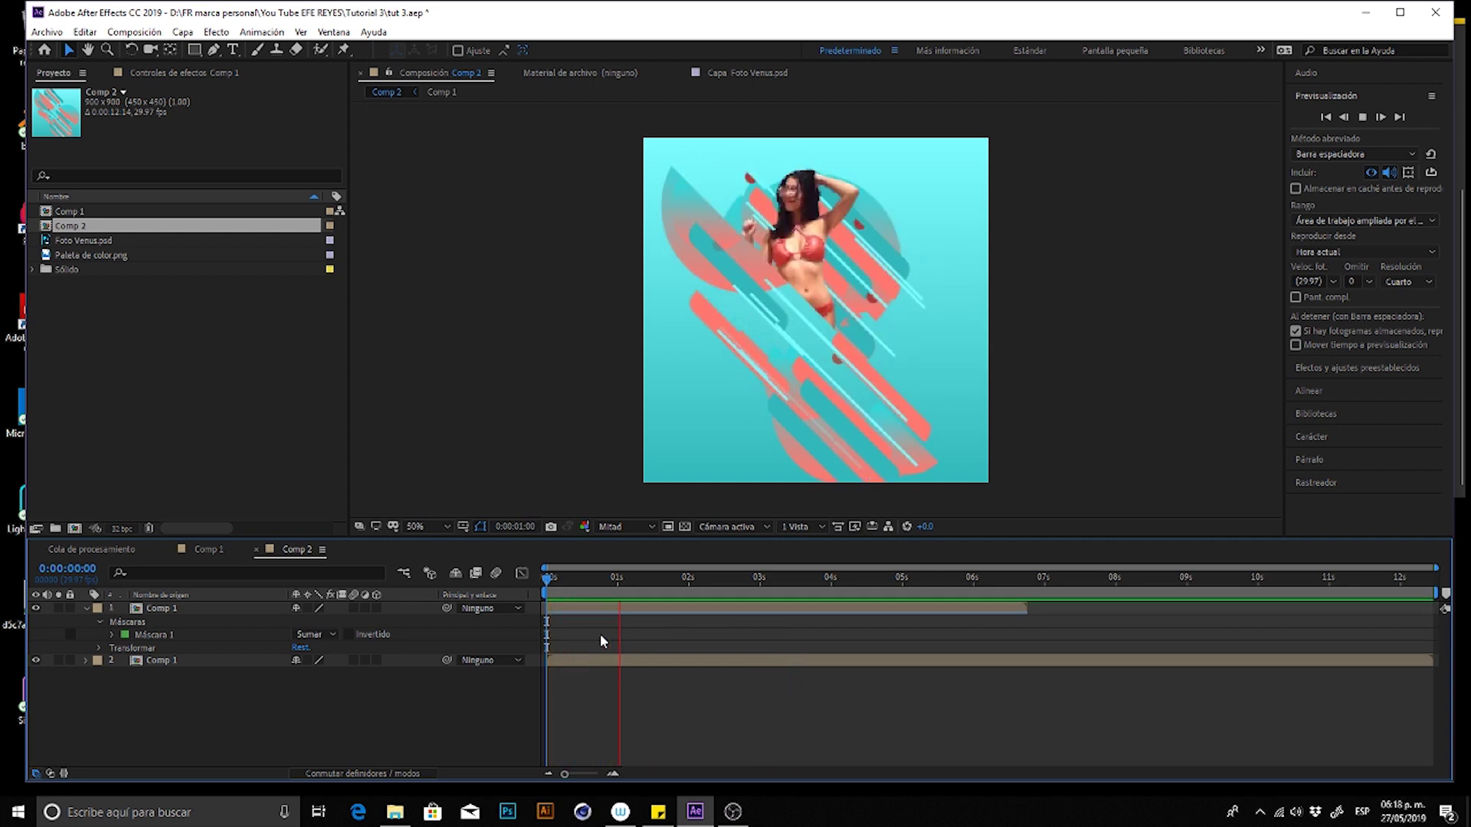
- Apply the Tritono effect to the bottom Comp 1 layer
{"action": "key", "text": "space"}
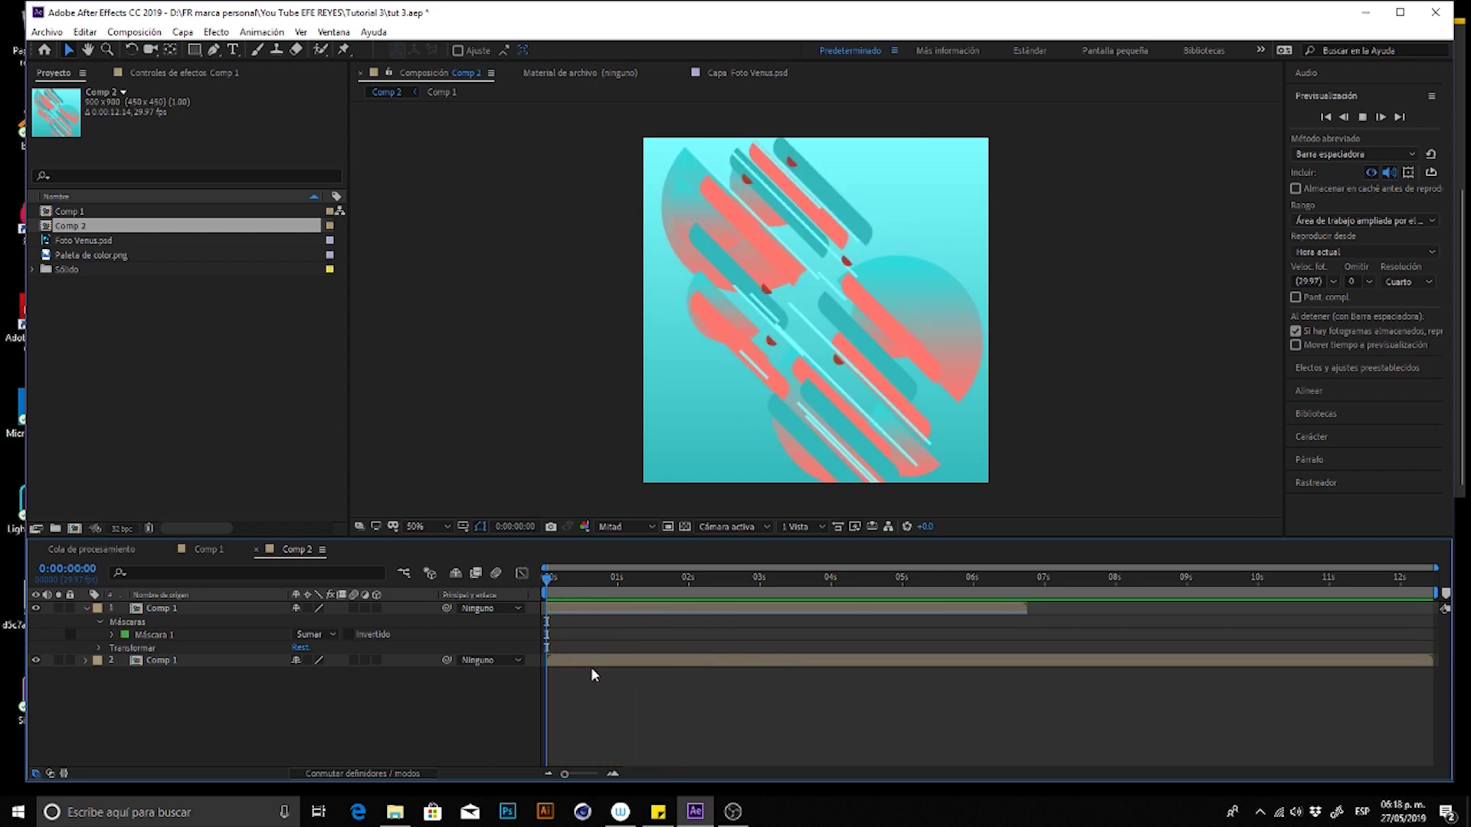
{"action": "left_click", "coordinate": [595, 659]}
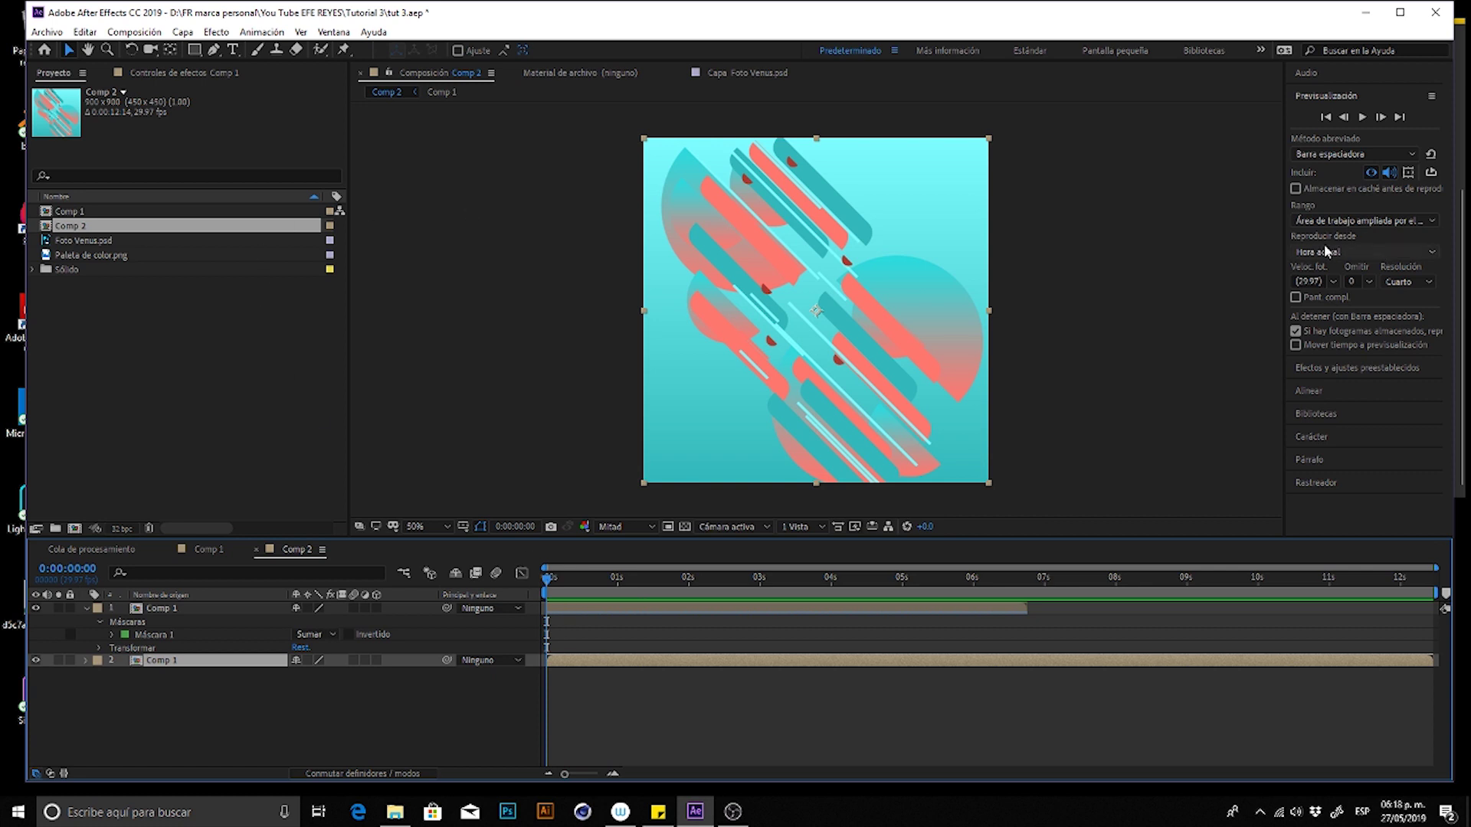
{"action": "left_click", "coordinate": [1342, 369]}
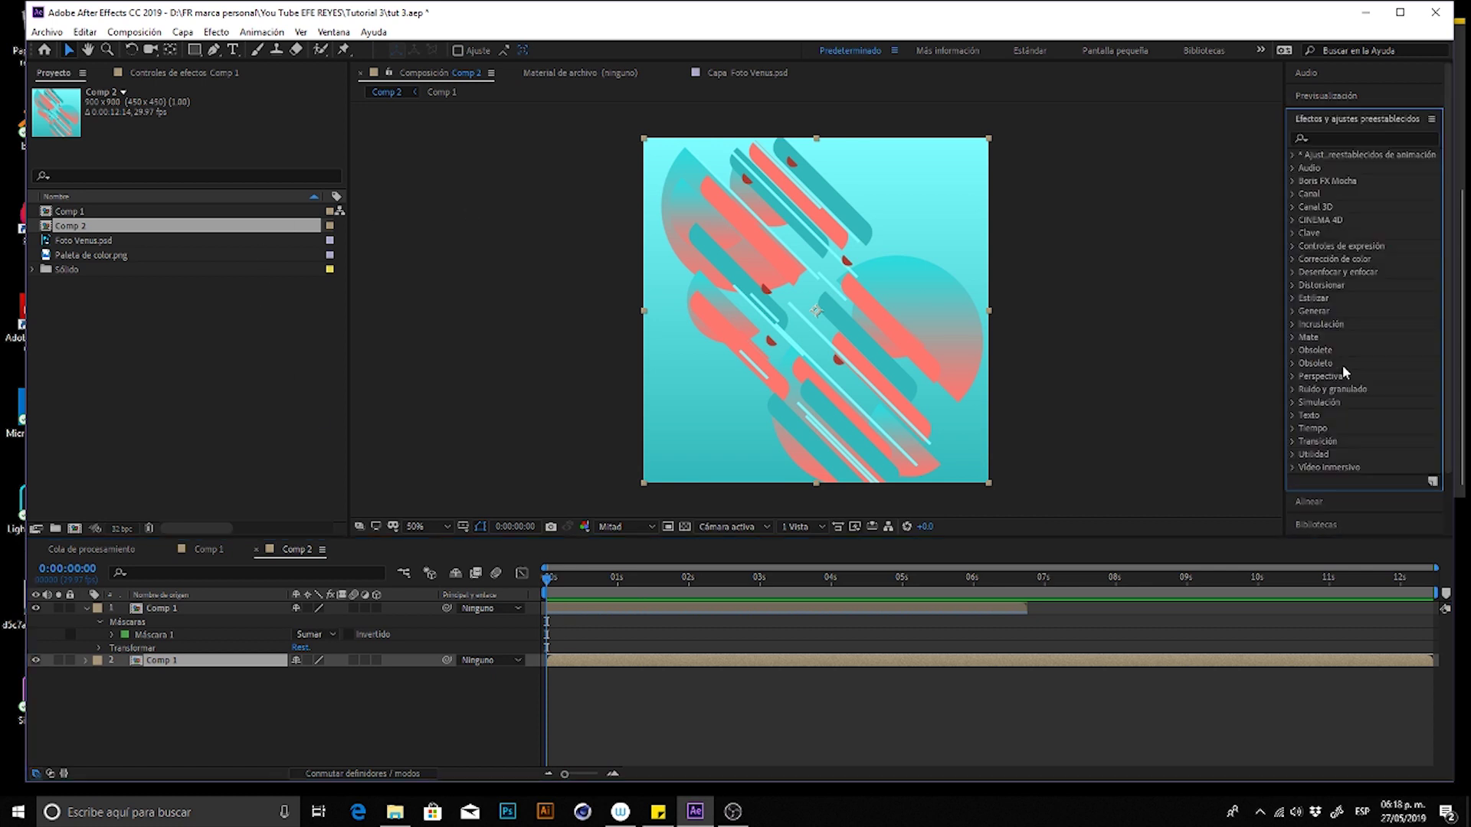
{"action": "left_click", "coordinate": [1346, 138]}
{"action": "type", "text": "triton"}
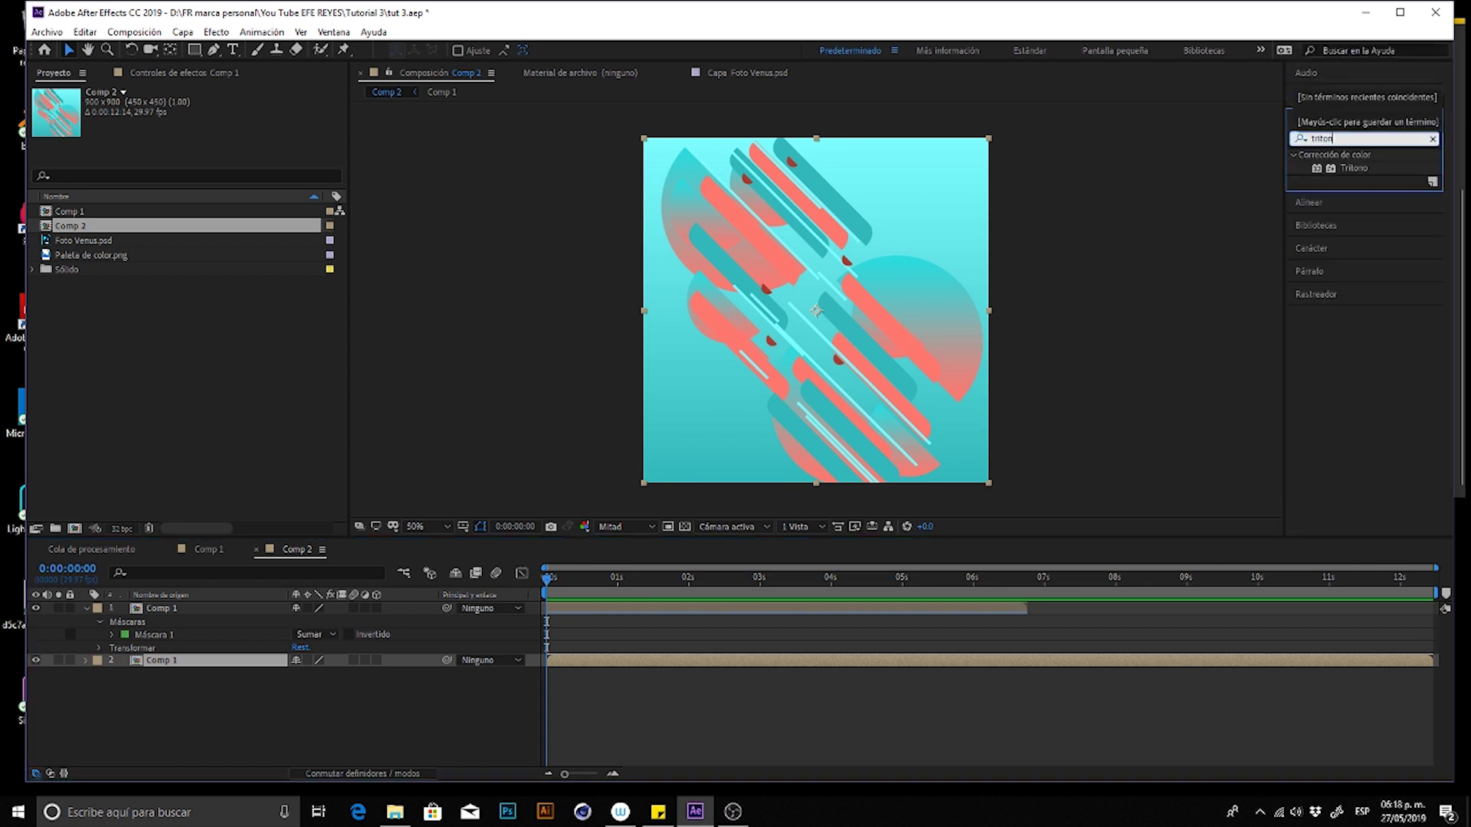
{"action": "left_click", "coordinate": [1352, 169]}
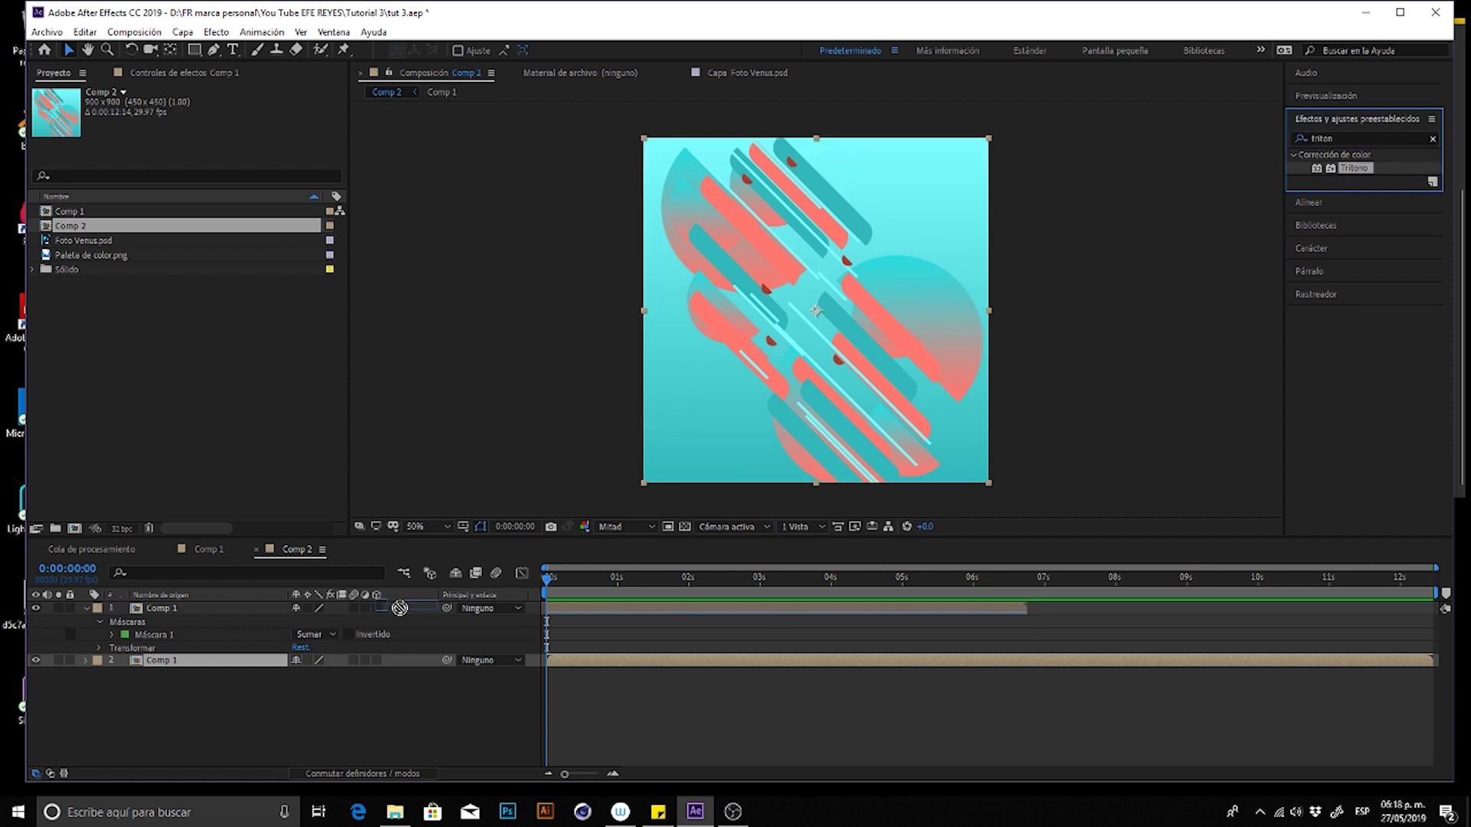
{"action": "left_click_drag", "start_coordinate": [435, 596], "coordinate": [271, 661]}
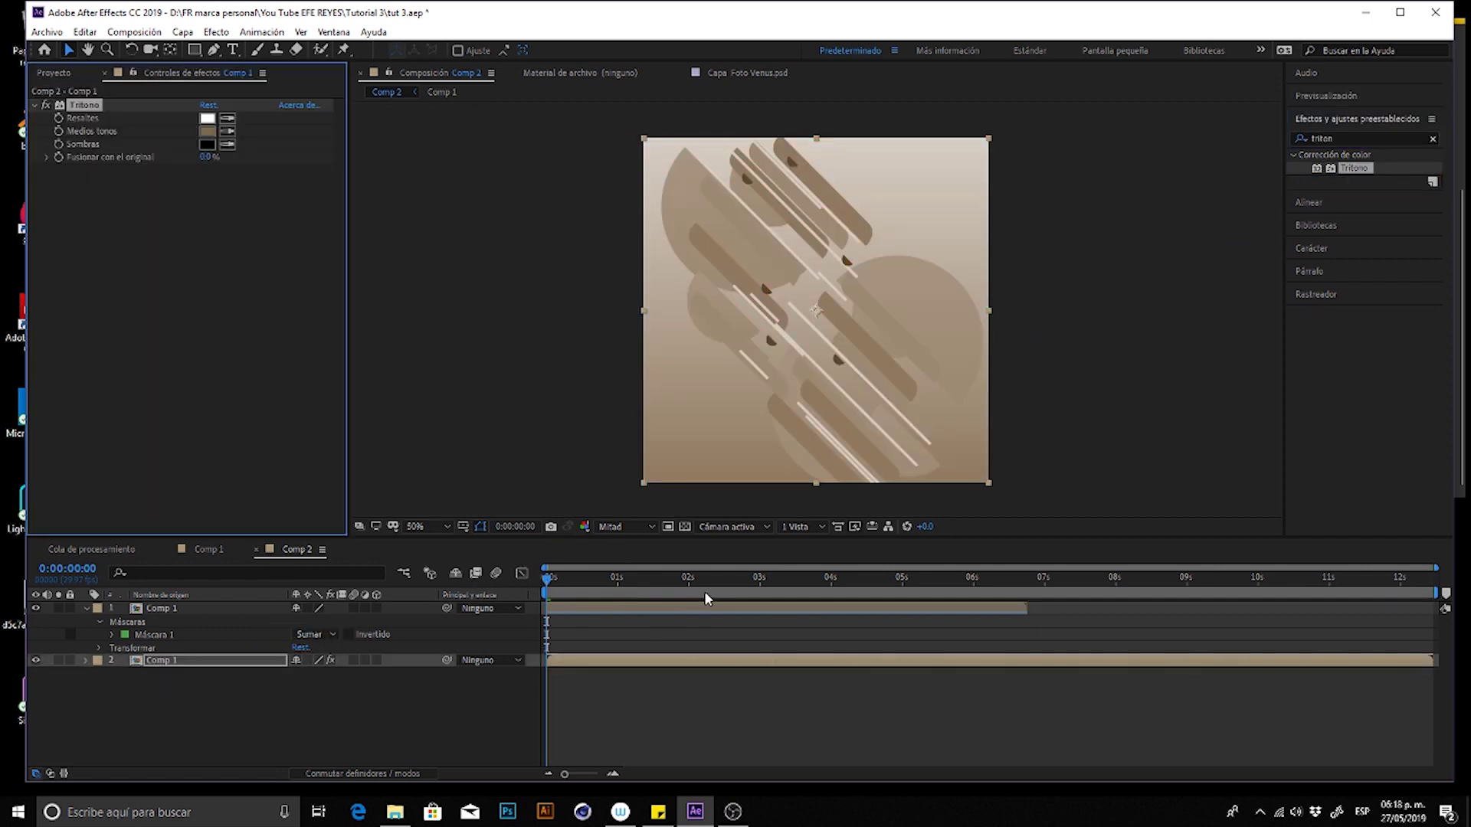
- Set the Tritono midtones to the salmon stripe colour and preview the tint
{"action": "left_click_drag", "start_coordinate": [705, 599], "coordinate": [710, 608]}
{"action": "left_click", "coordinate": [228, 133]}
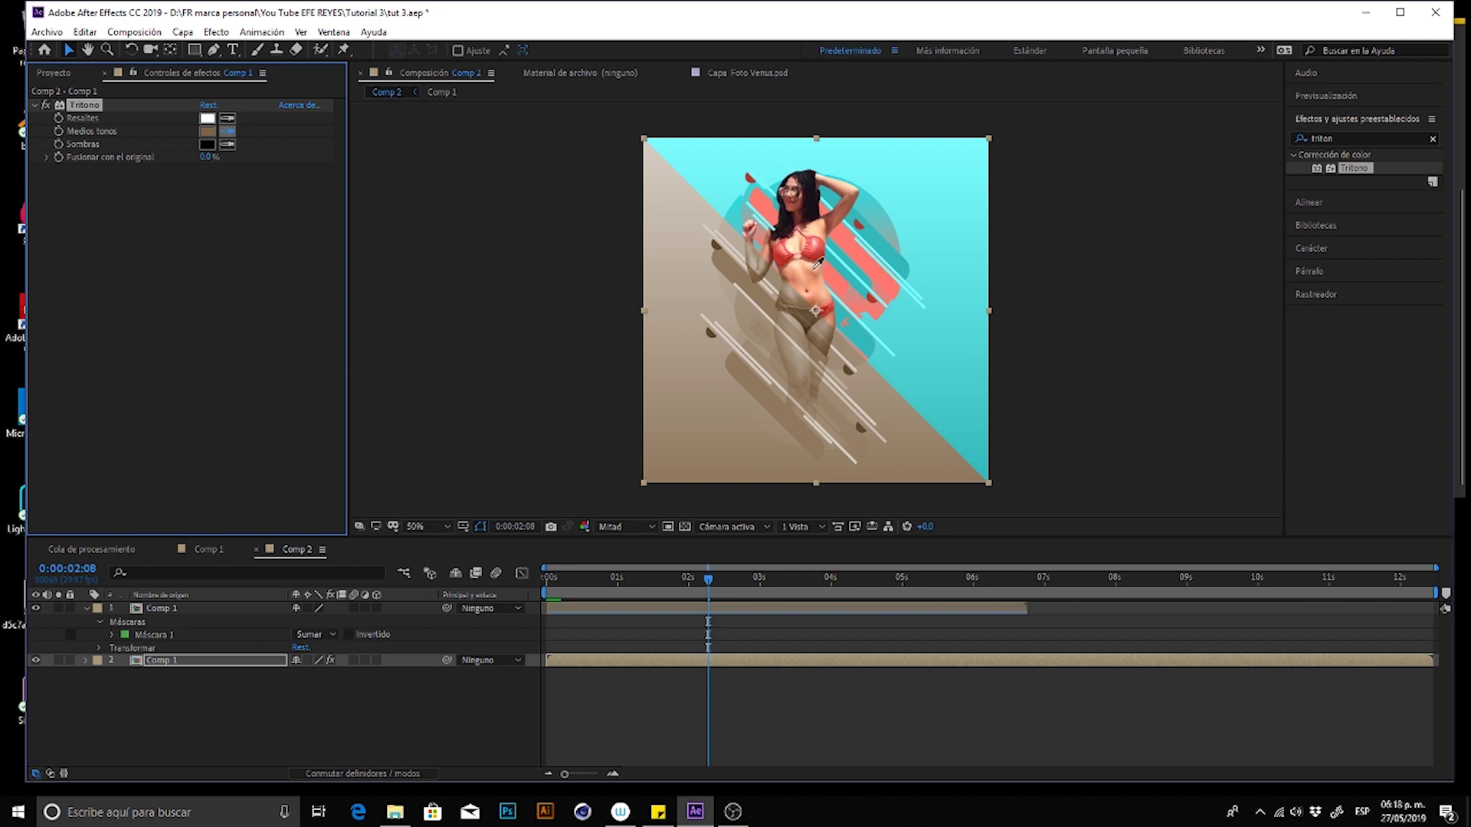
{"action": "left_click", "coordinate": [858, 246]}
{"action": "key", "text": "space"}
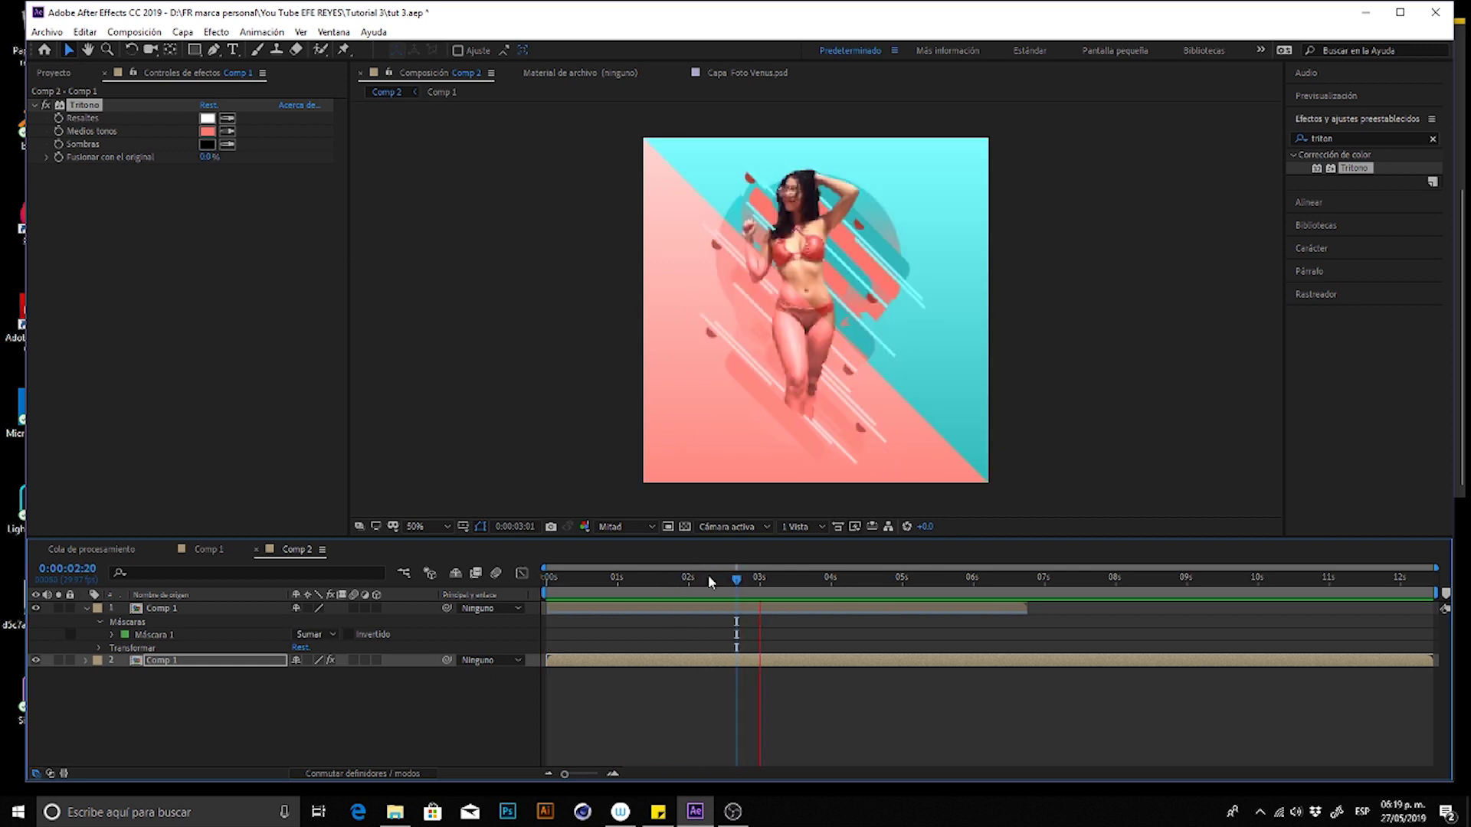
- Stop at 1:08 and duplicate the tinted Comp 1 layer
{"action": "left_click", "coordinate": [614, 588]}
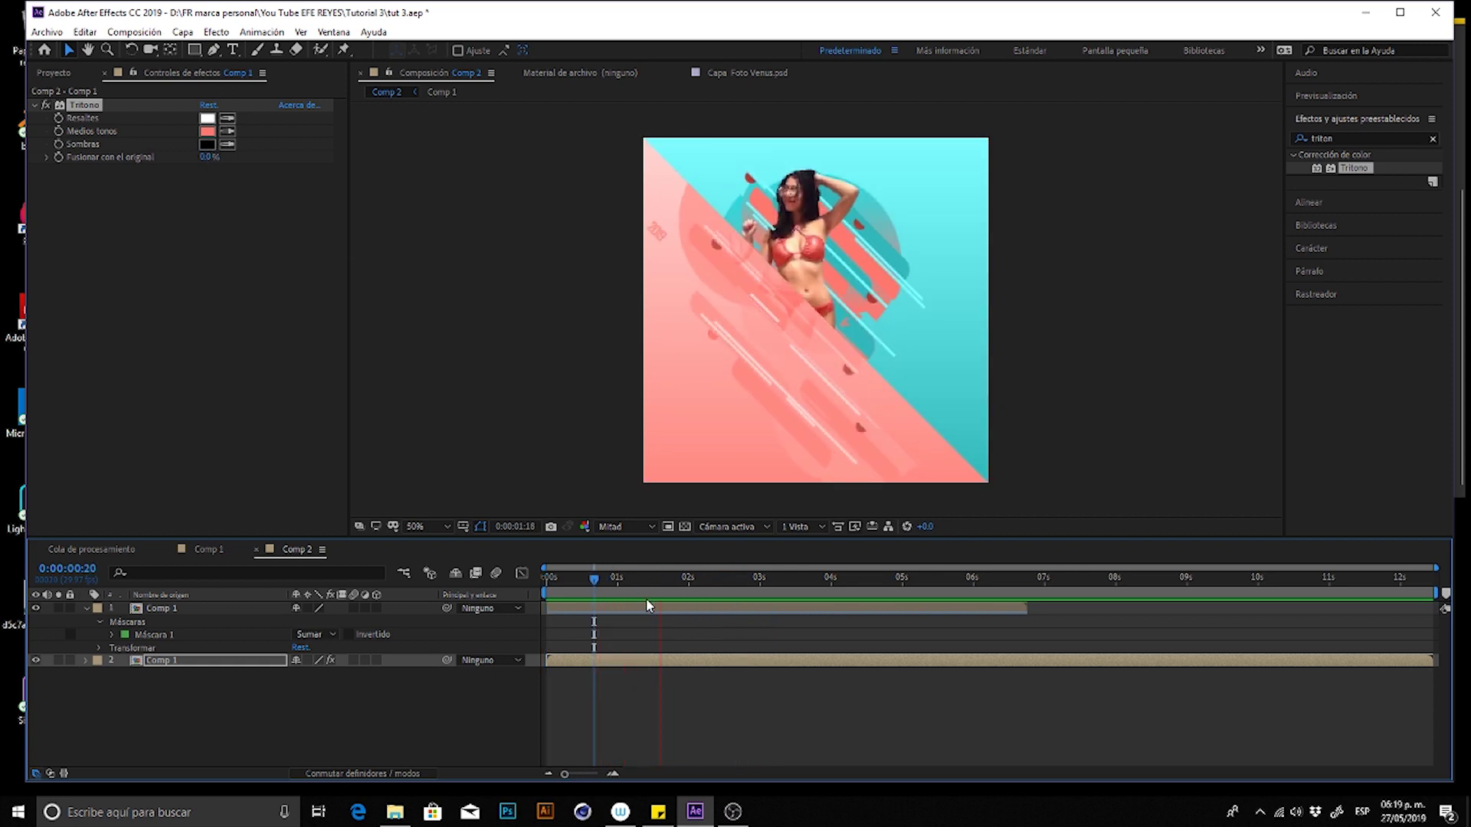
{"action": "left_click", "coordinate": [636, 590]}
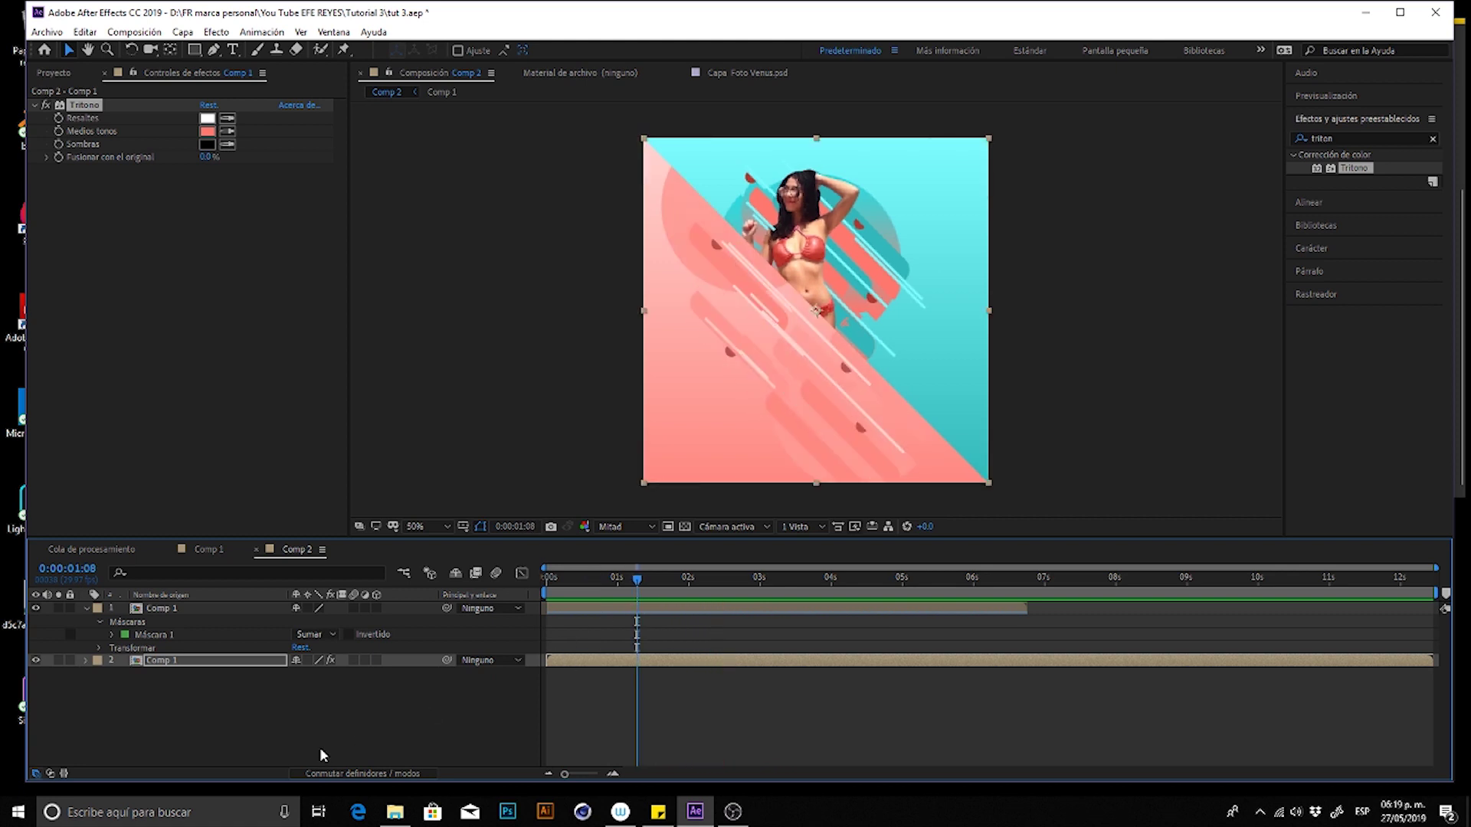
{"action": "left_click", "coordinate": [171, 660]}
{"action": "key", "text": "ctrl+d"}
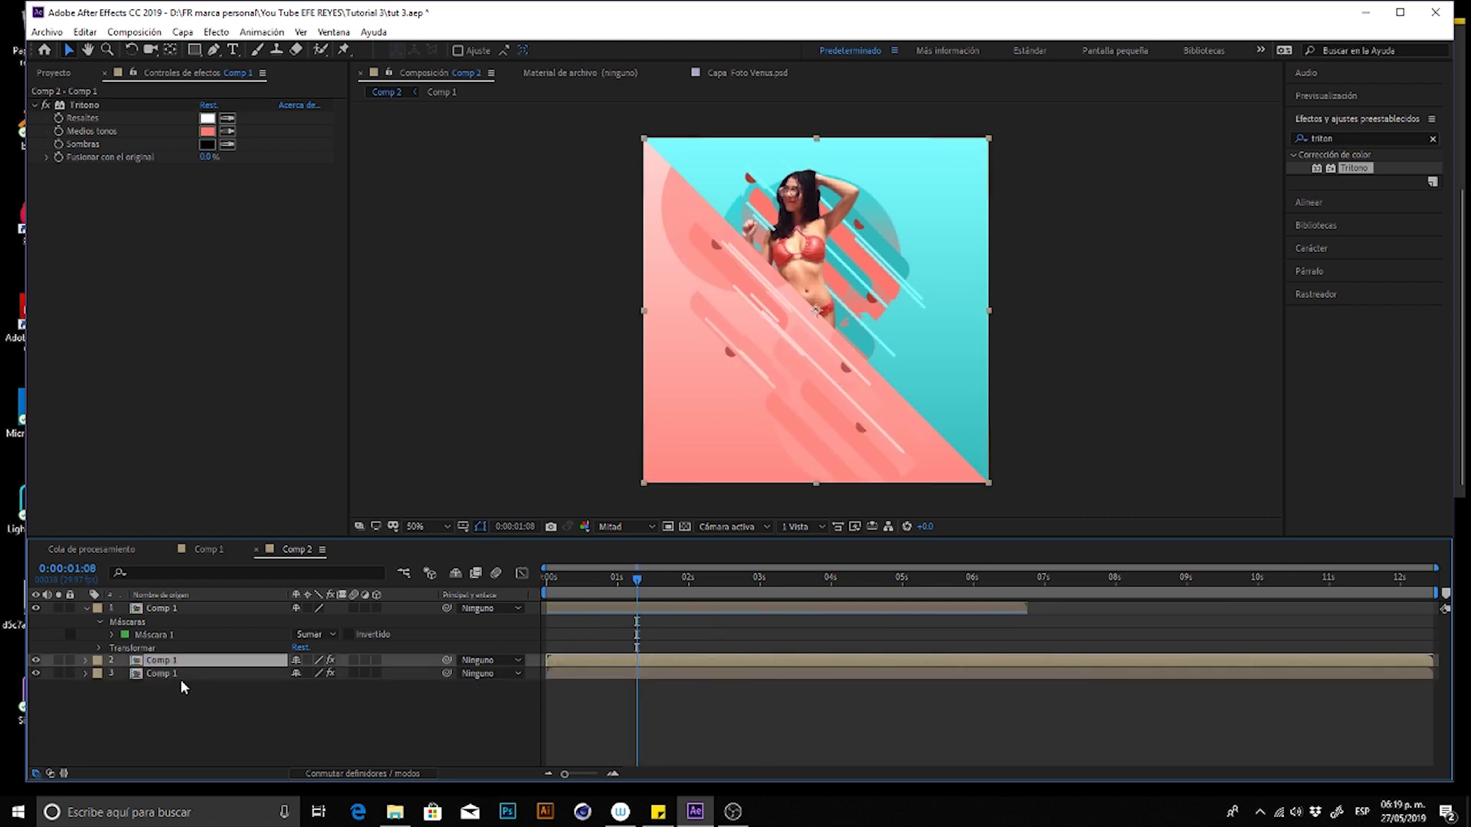
- Remove Tritono from the copy and keyframe Position so it slides in from off-frame top-right
{"action": "left_click", "coordinate": [92, 103]}
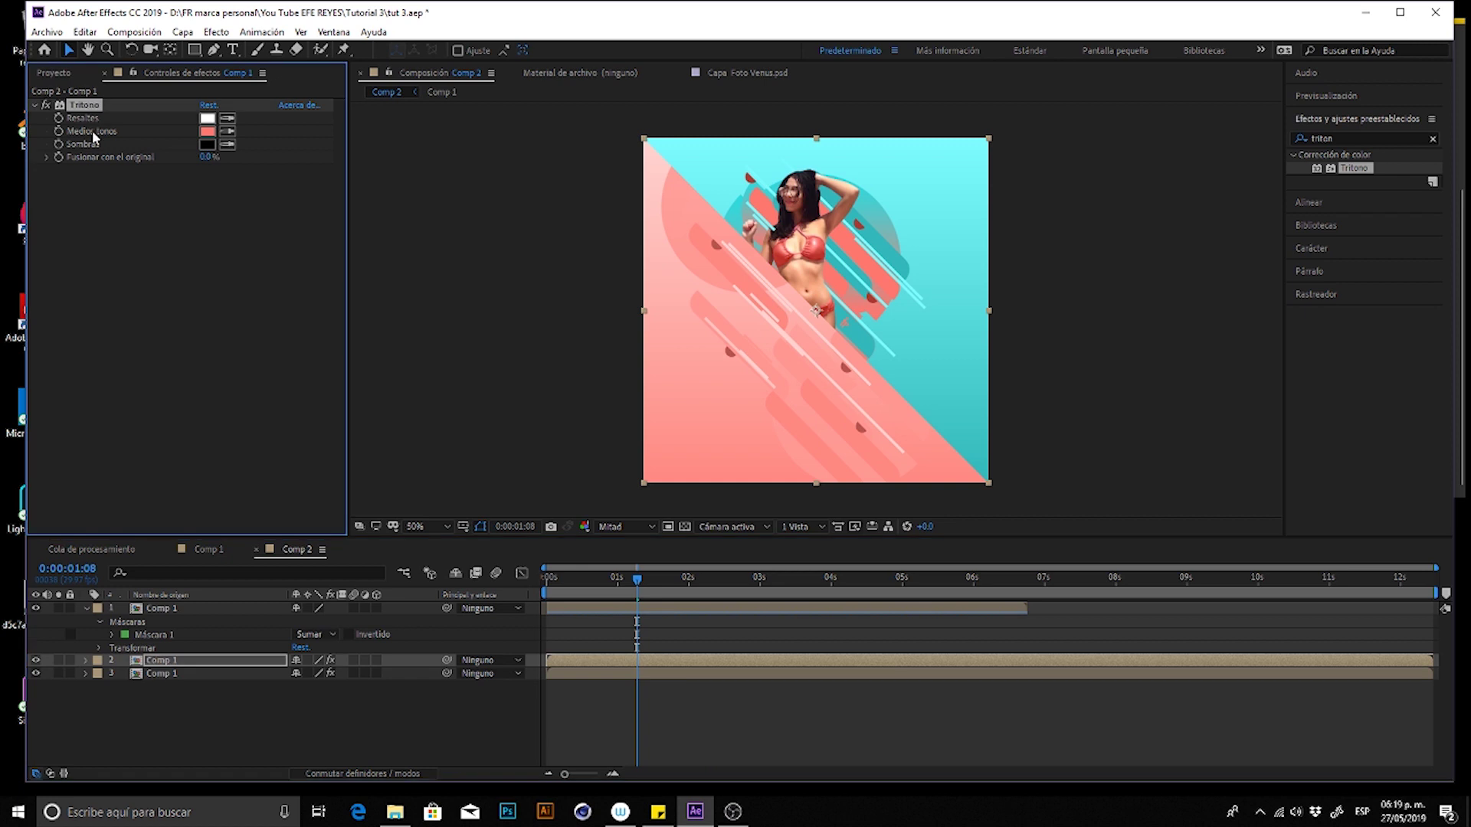
{"action": "key", "text": "Delete"}
{"action": "key", "text": "p"}
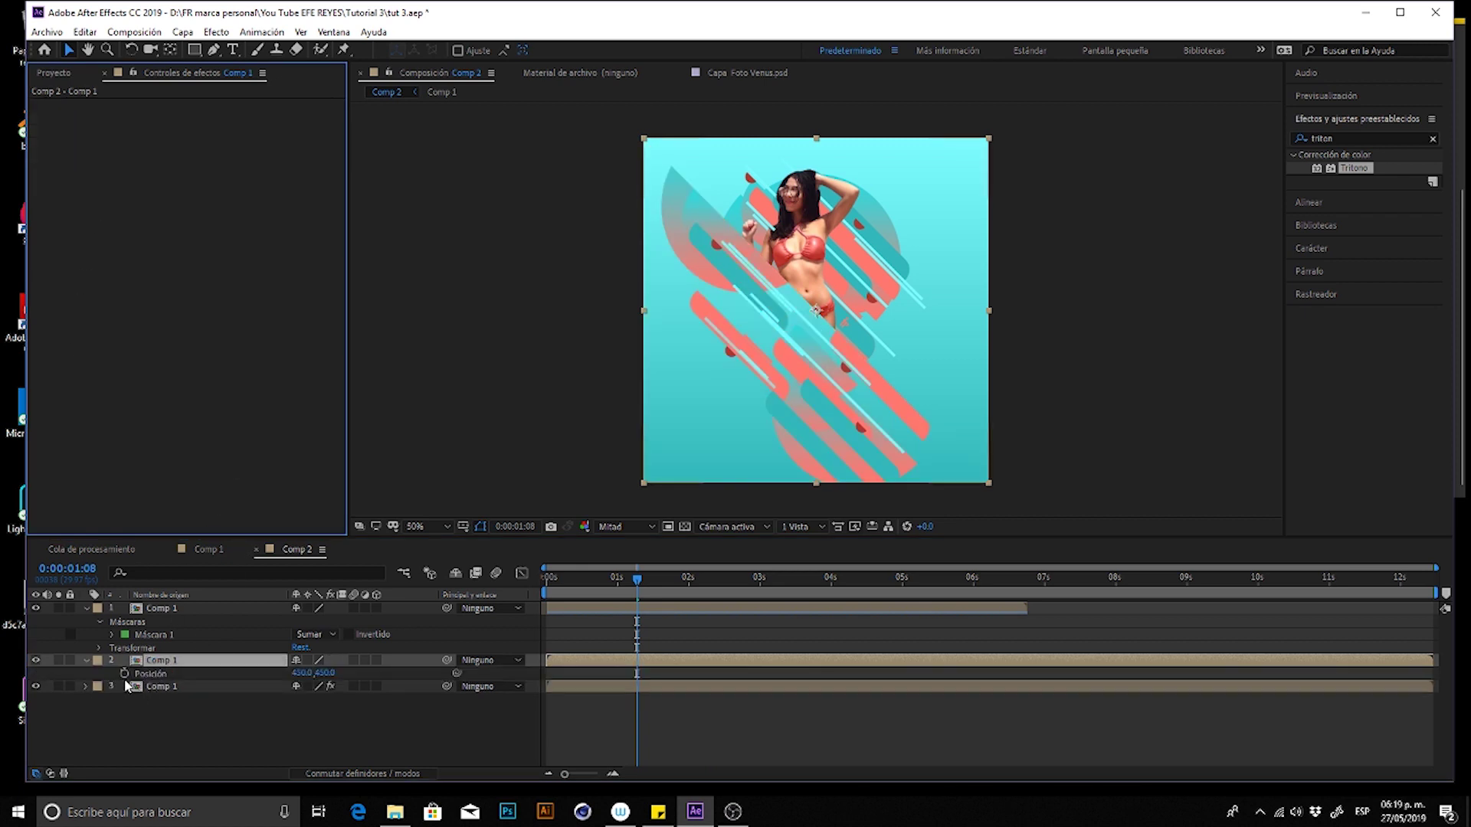
{"action": "left_click", "coordinate": [124, 673]}
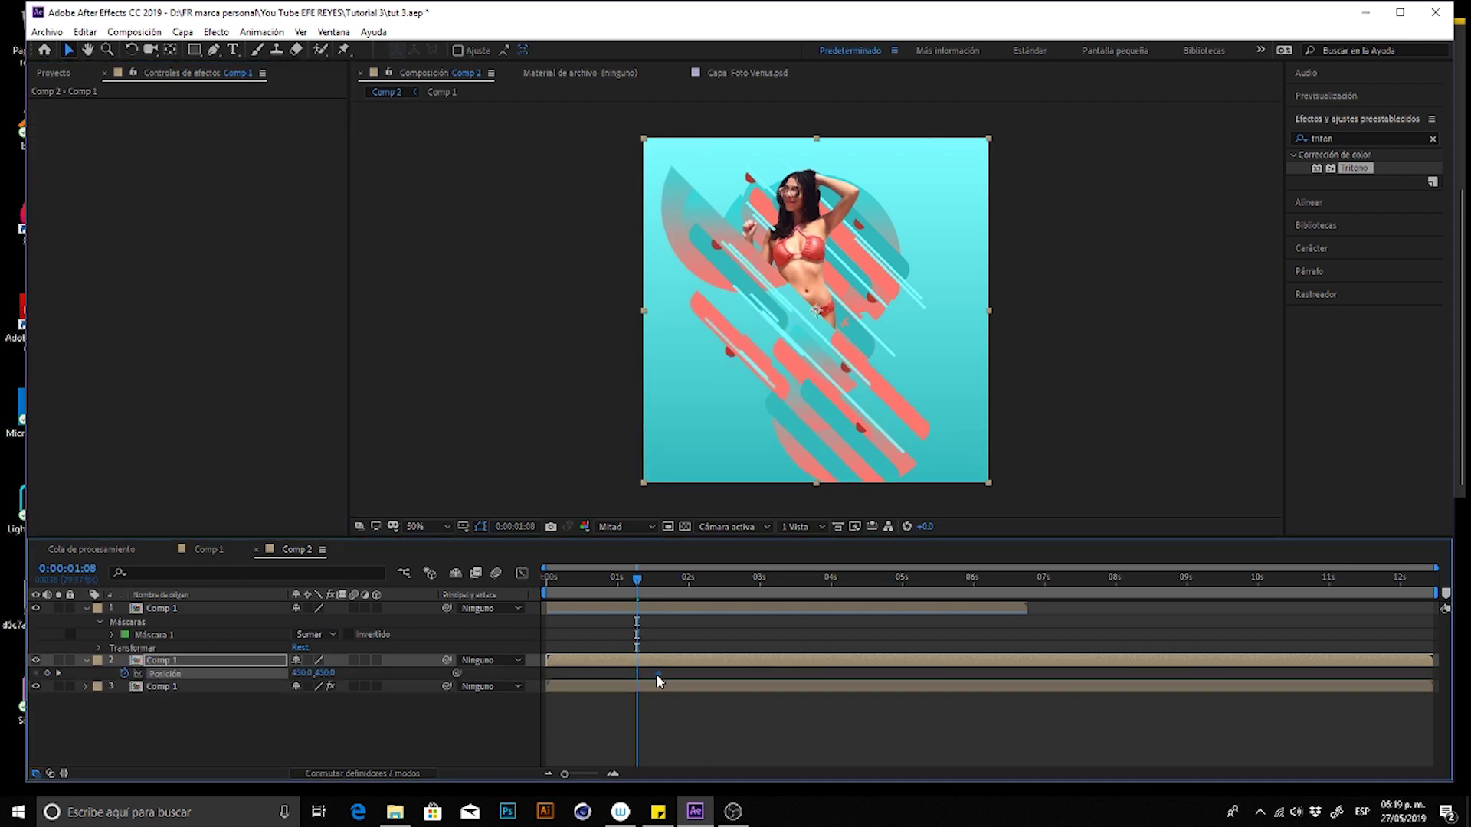
{"action": "key", "text": "Home"}
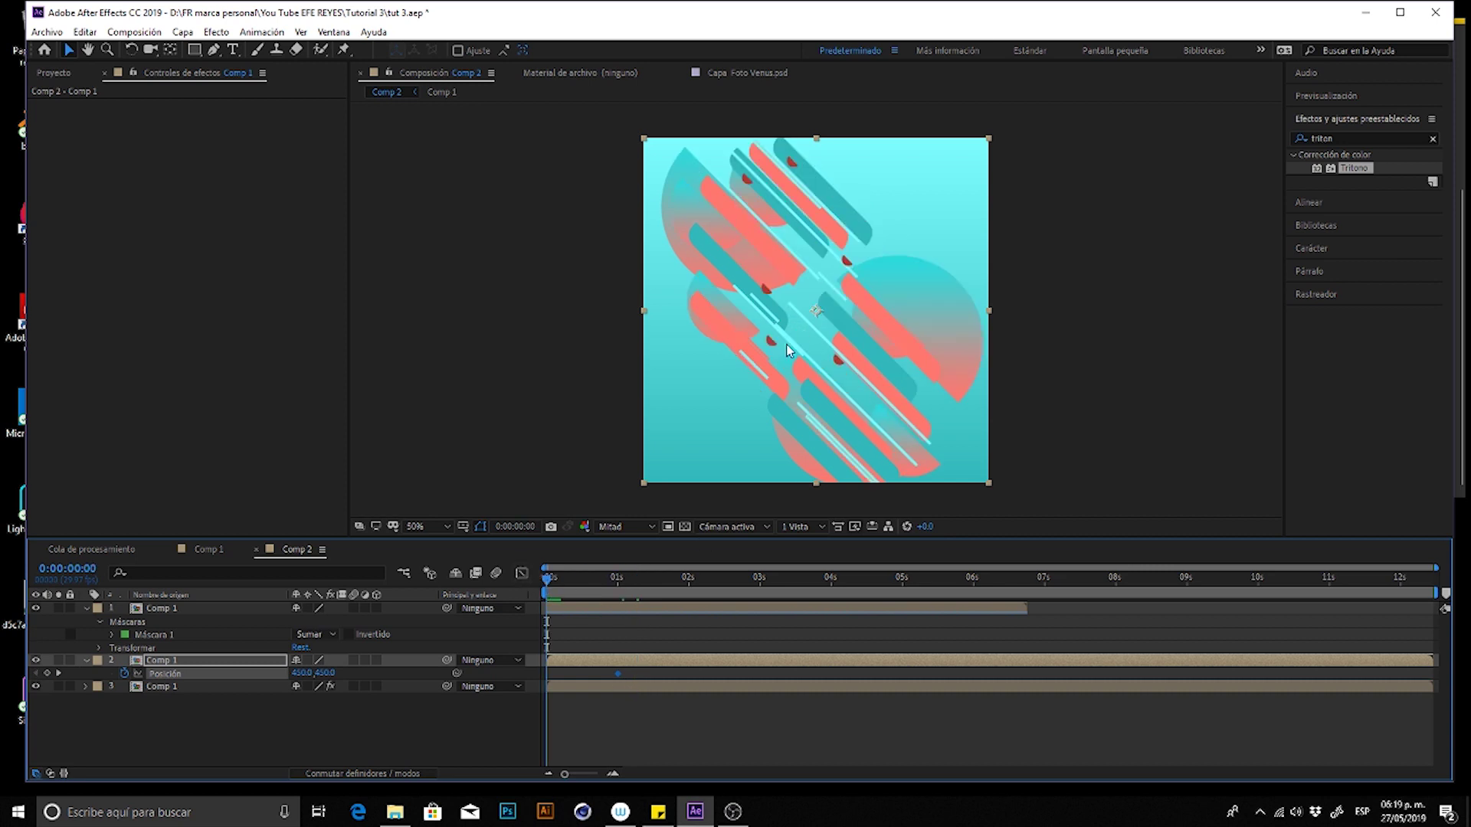
{"action": "left_click_drag", "start_coordinate": [786, 350], "coordinate": [1097, 60]}
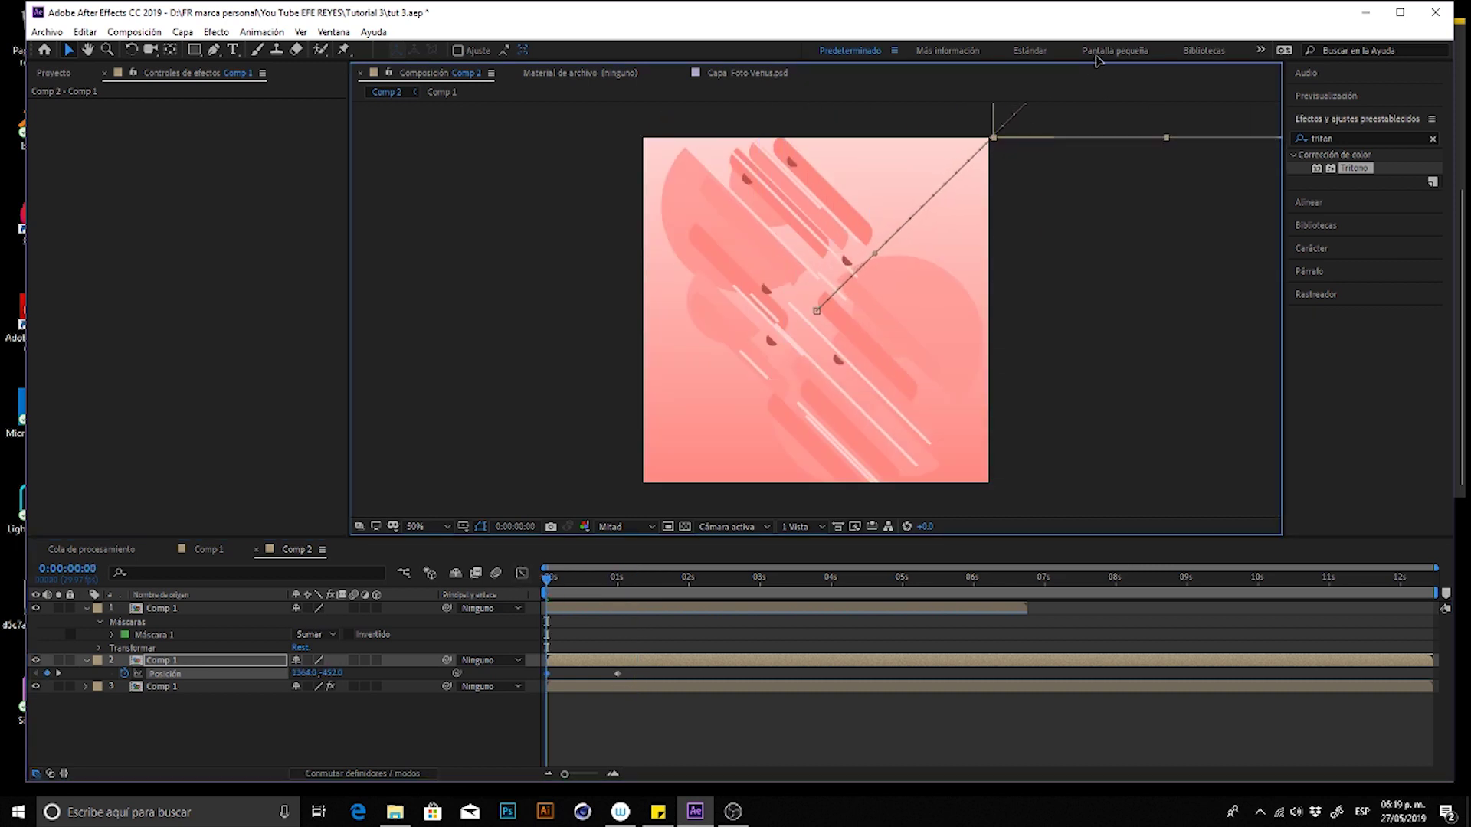
- Steepen the Position ease in the speed graph for a sharp deceleration, then preview
{"action": "left_click_drag", "start_coordinate": [613, 677], "coordinate": [511, 678]}
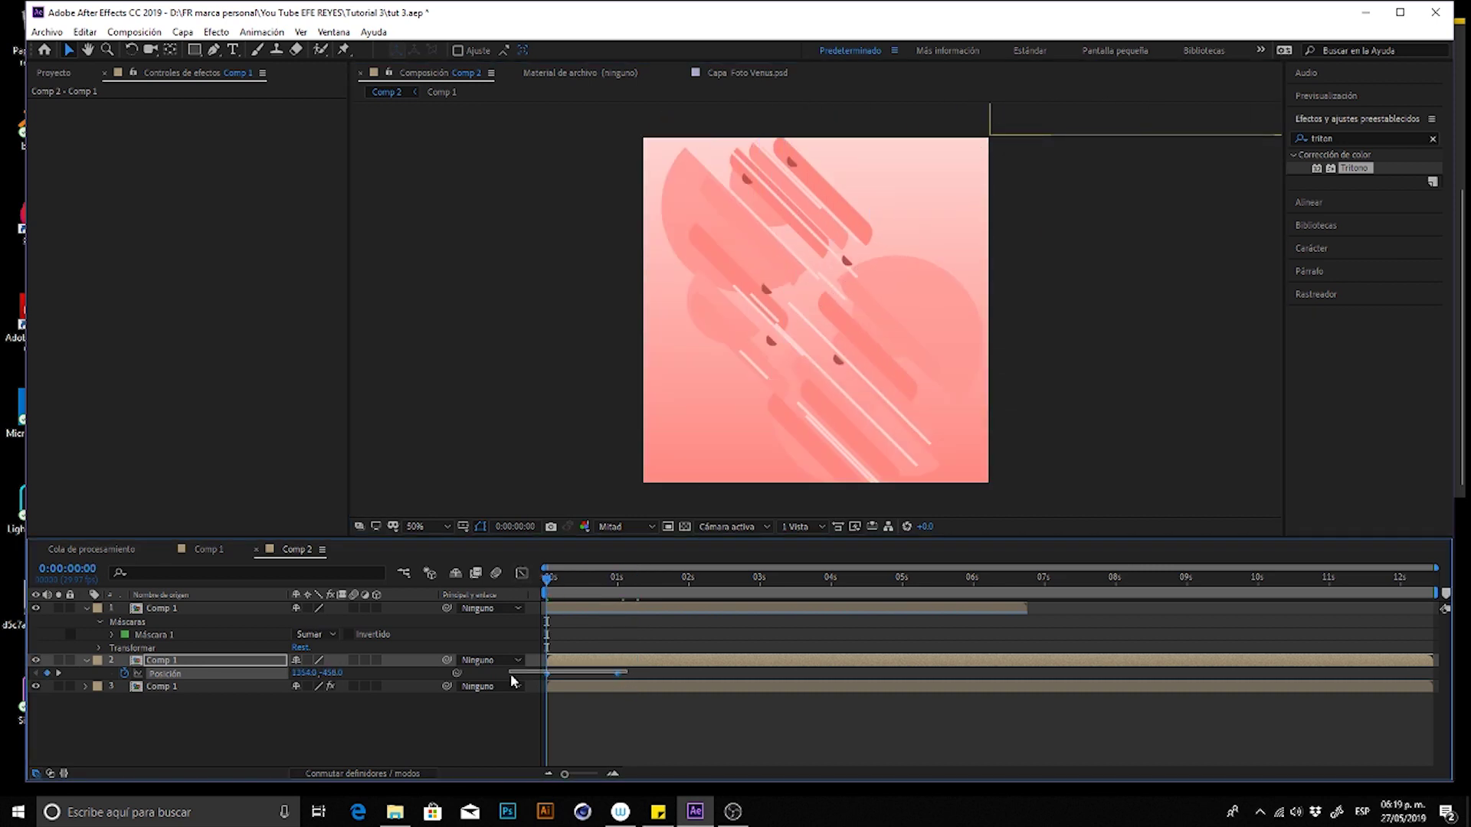
{"action": "left_click", "coordinate": [522, 573]}
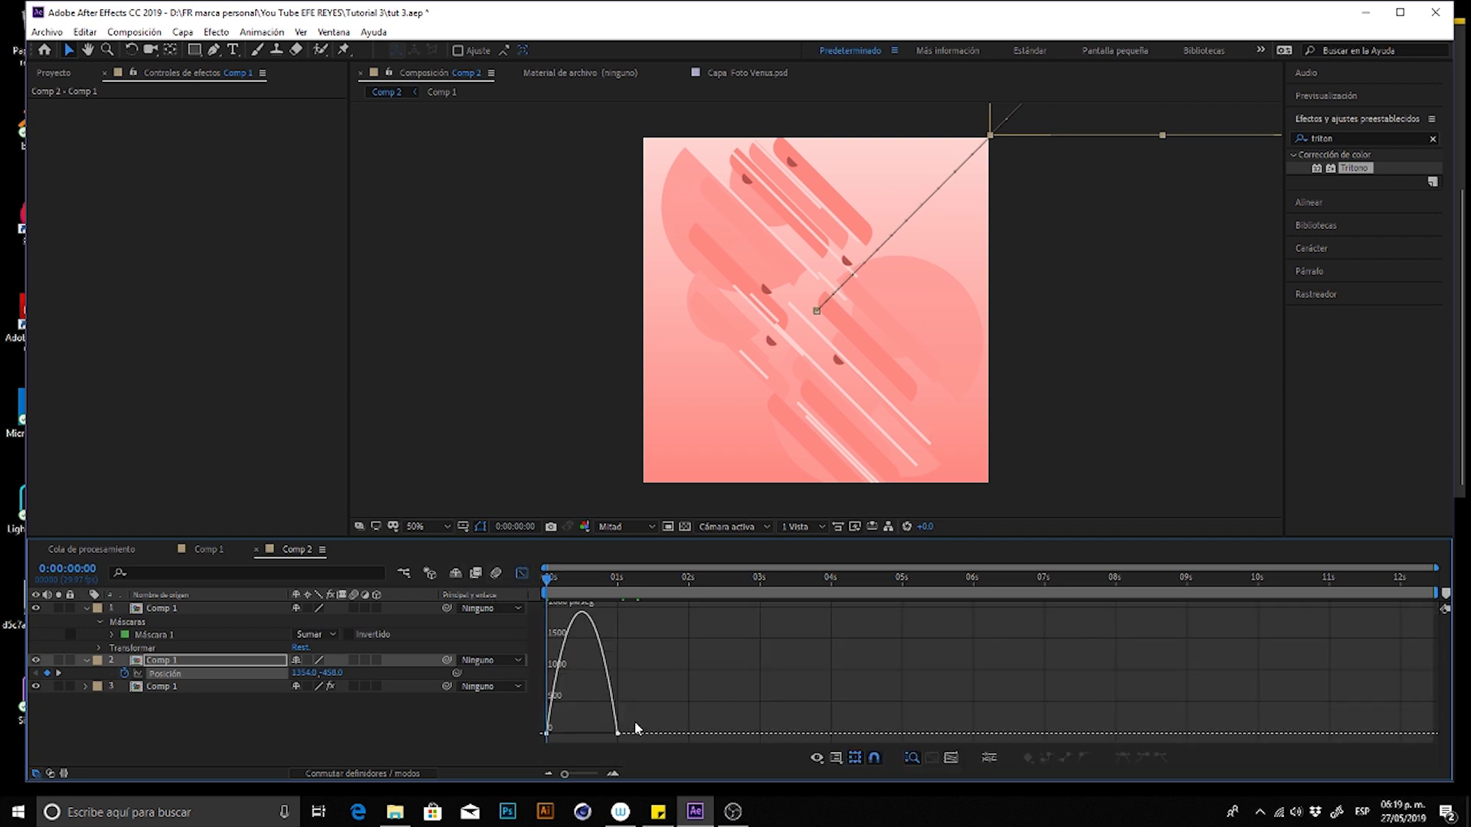
{"action": "left_click_drag", "start_coordinate": [612, 737], "coordinate": [581, 734]}
{"action": "key", "text": "space"}
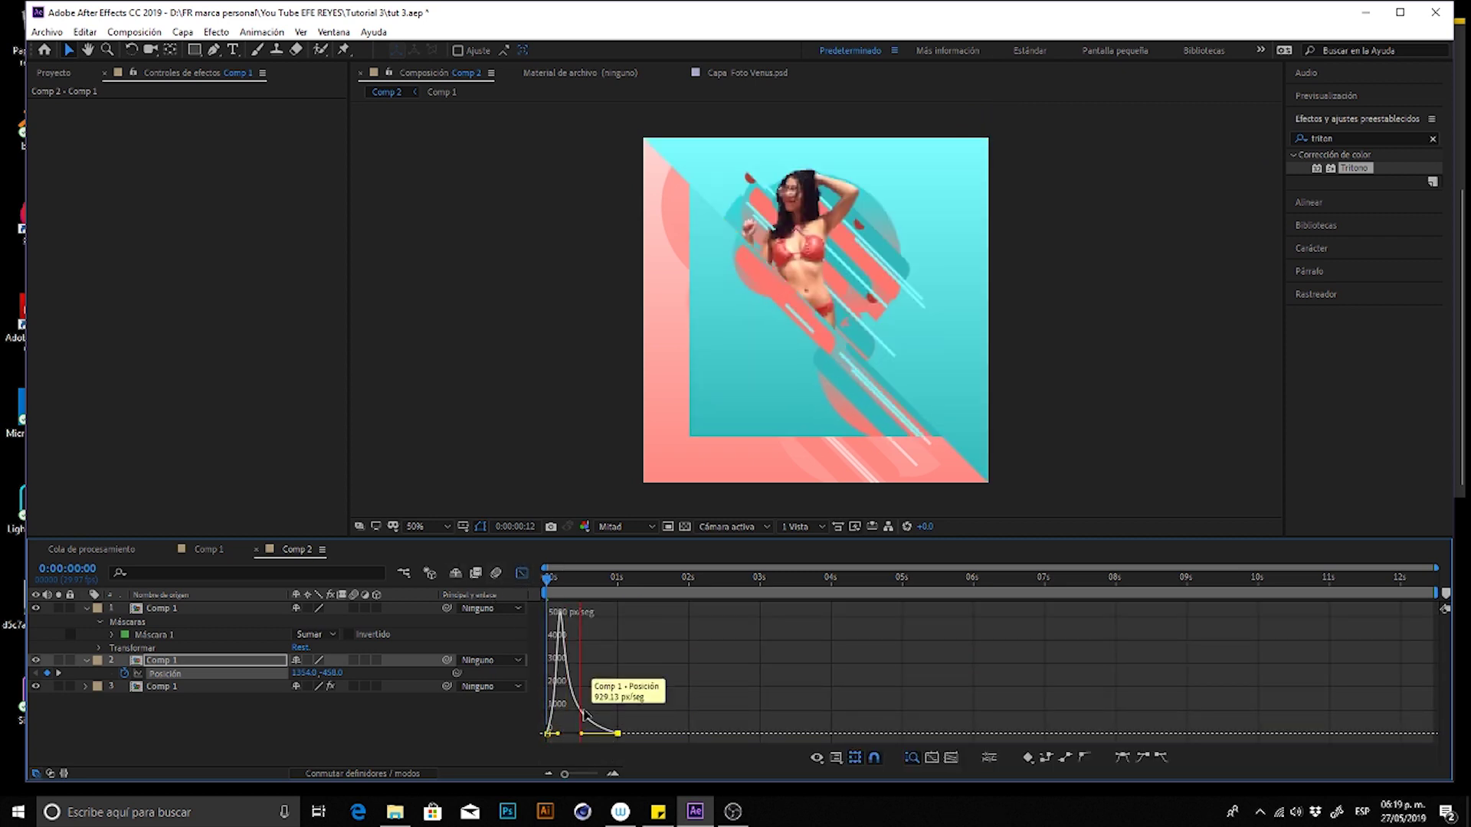
{"action": "left_click", "coordinate": [522, 573]}
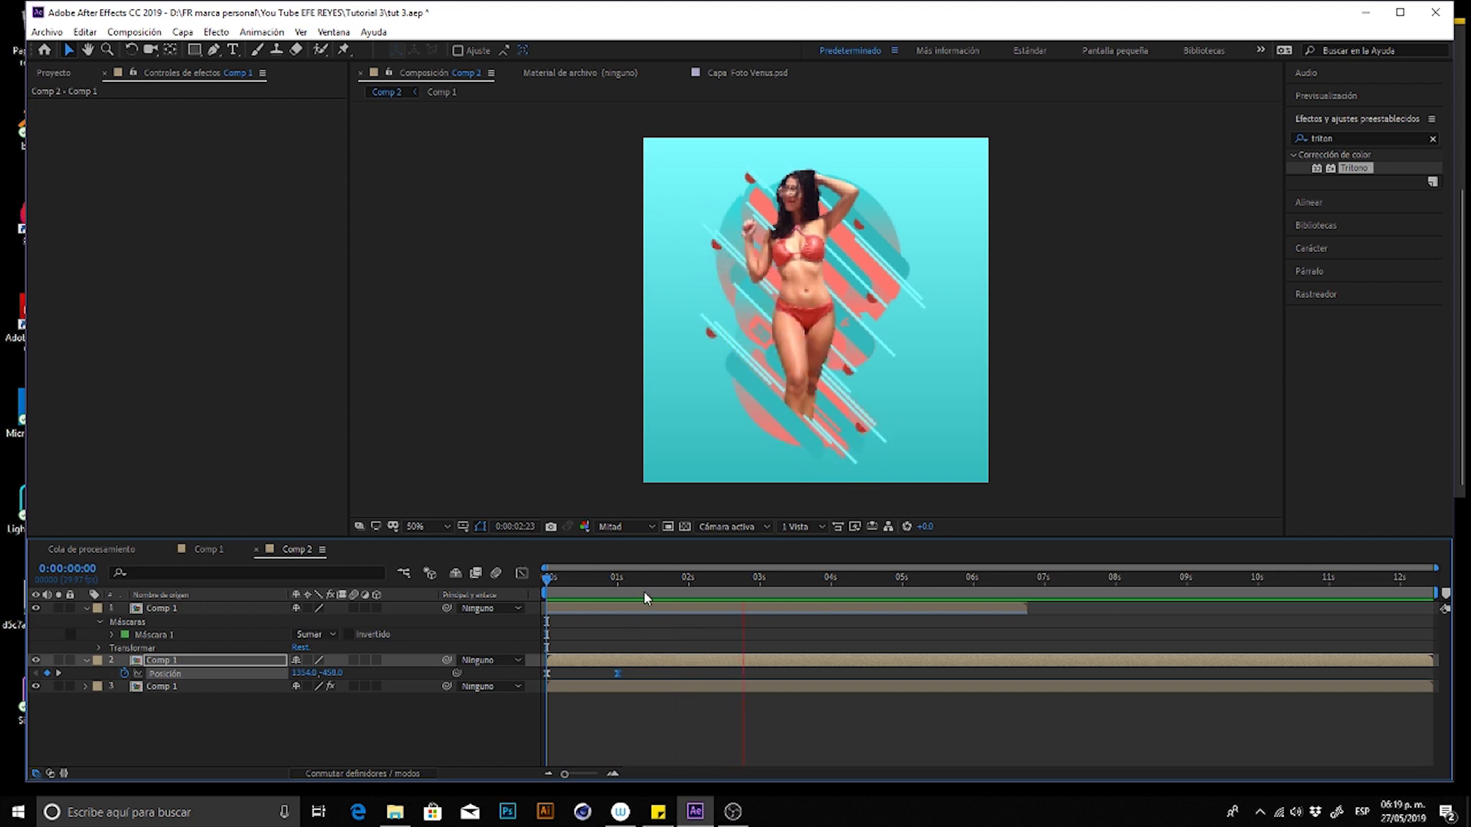
{"action": "key", "text": "space"}
- Shift the untinted copy's layer and keyframes later and preview the slide-in
{"action": "left_click_drag", "start_coordinate": [590, 665], "coordinate": [618, 668]}
{"action": "key", "text": "space"}
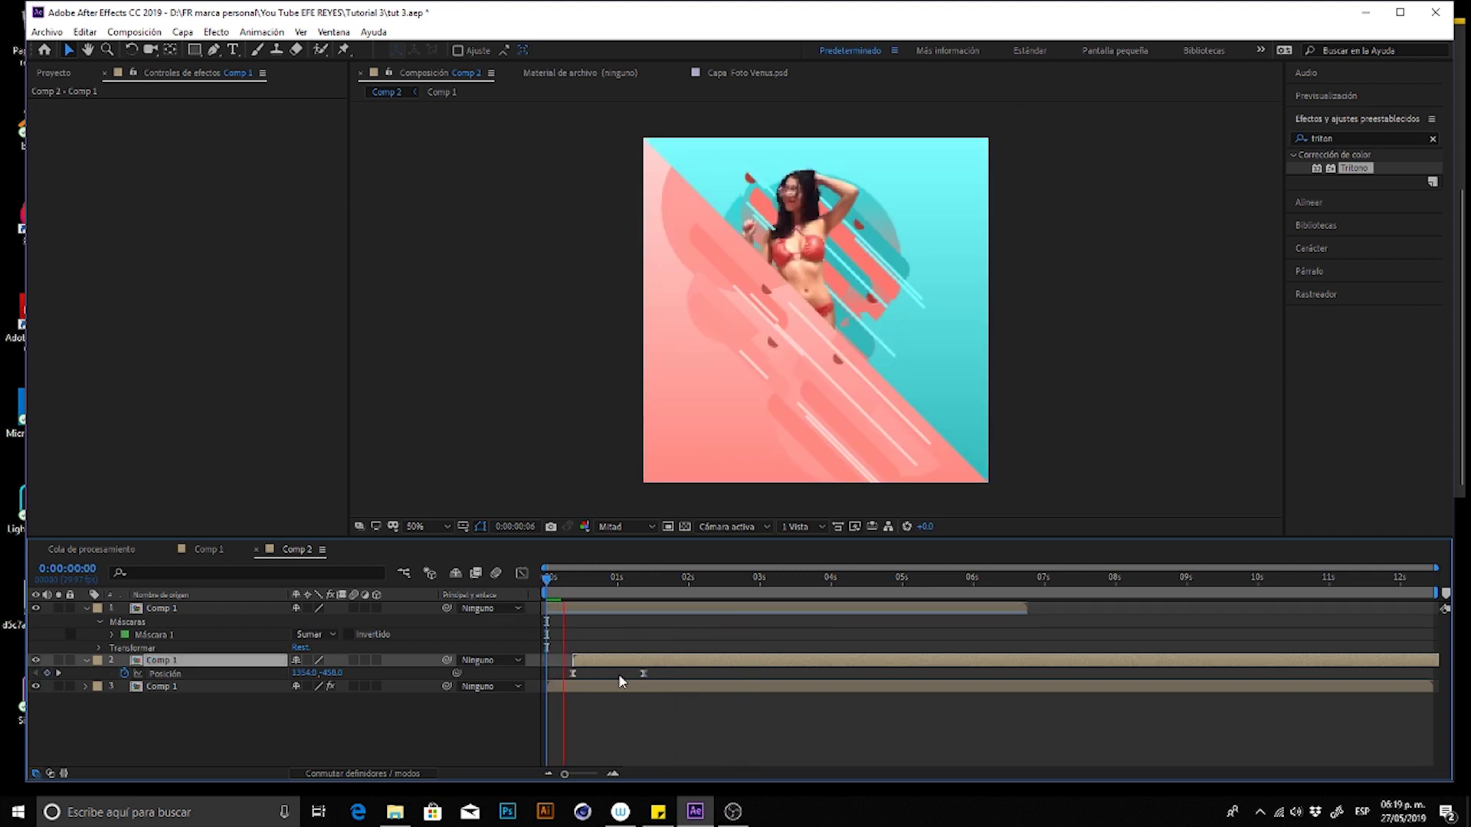
{"action": "left_click_drag", "start_coordinate": [569, 590], "coordinate": [605, 591]}
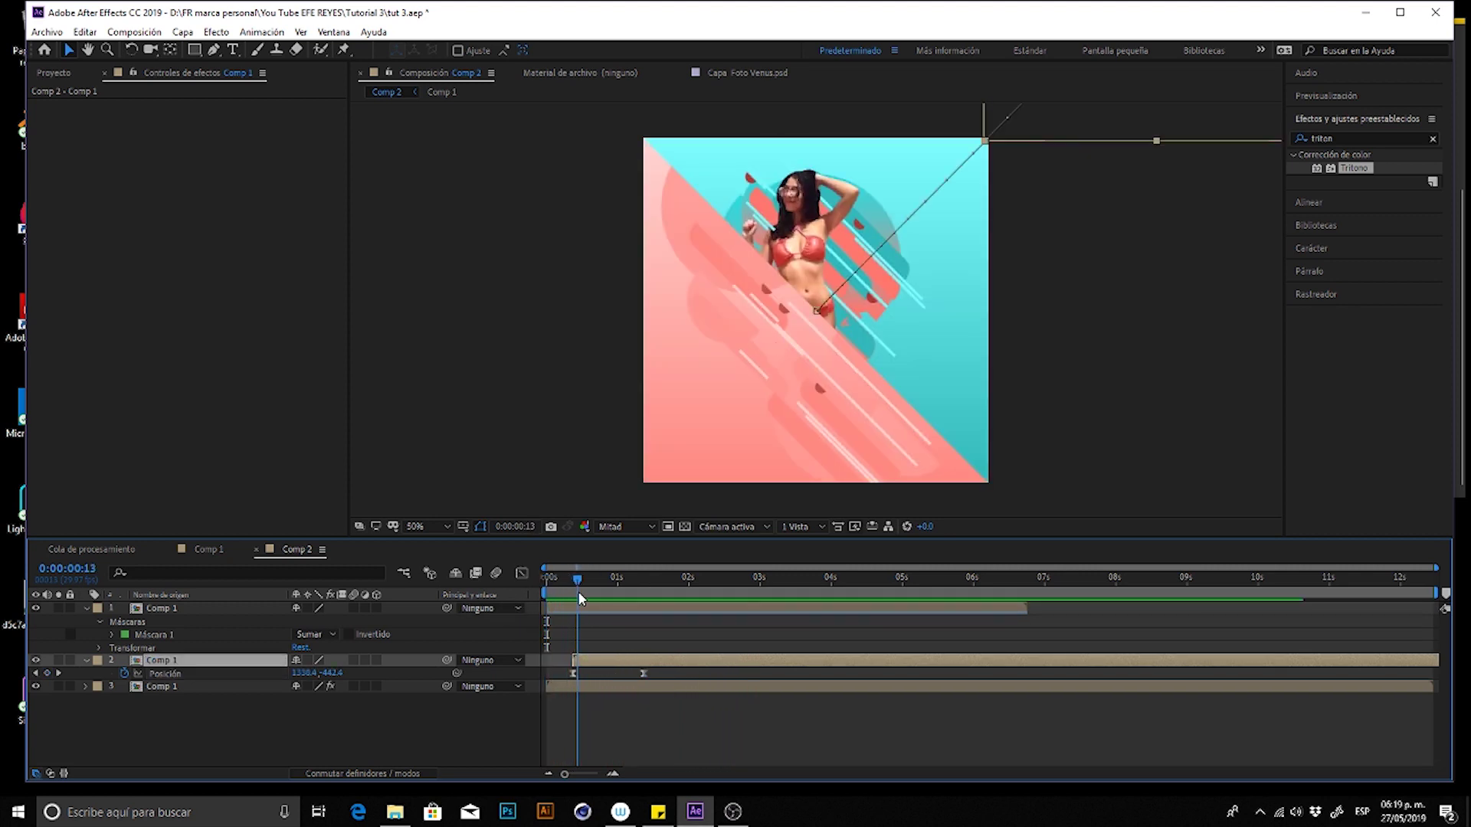
{"action": "left_click_drag", "start_coordinate": [604, 591], "coordinate": [547, 595]}
{"action": "left_click_drag", "start_coordinate": [571, 663], "coordinate": [595, 666]}
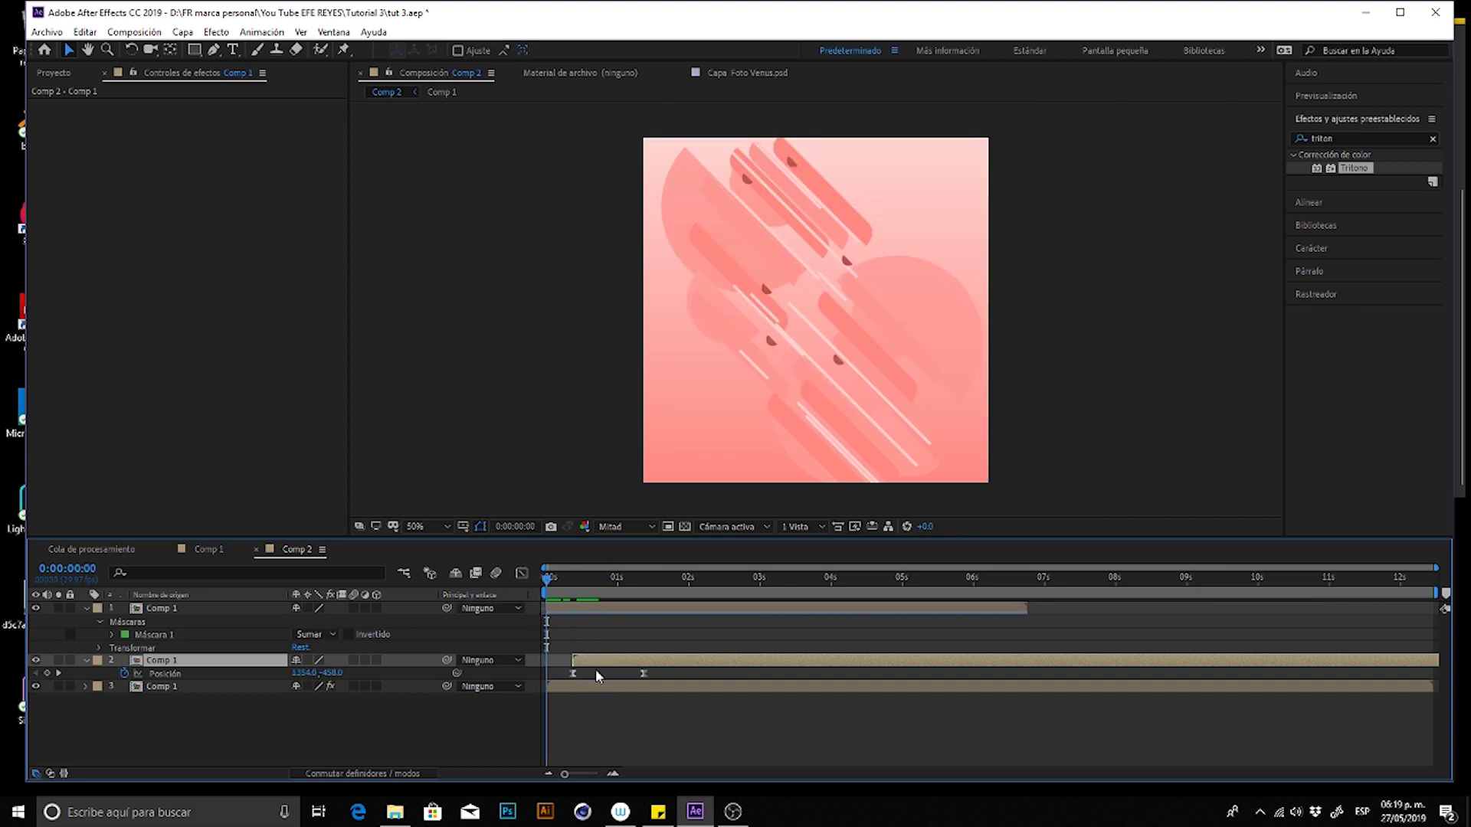
- Nudge the masked top layer's timing slightly and preview the animation
{"action": "left_click", "coordinate": [602, 610]}
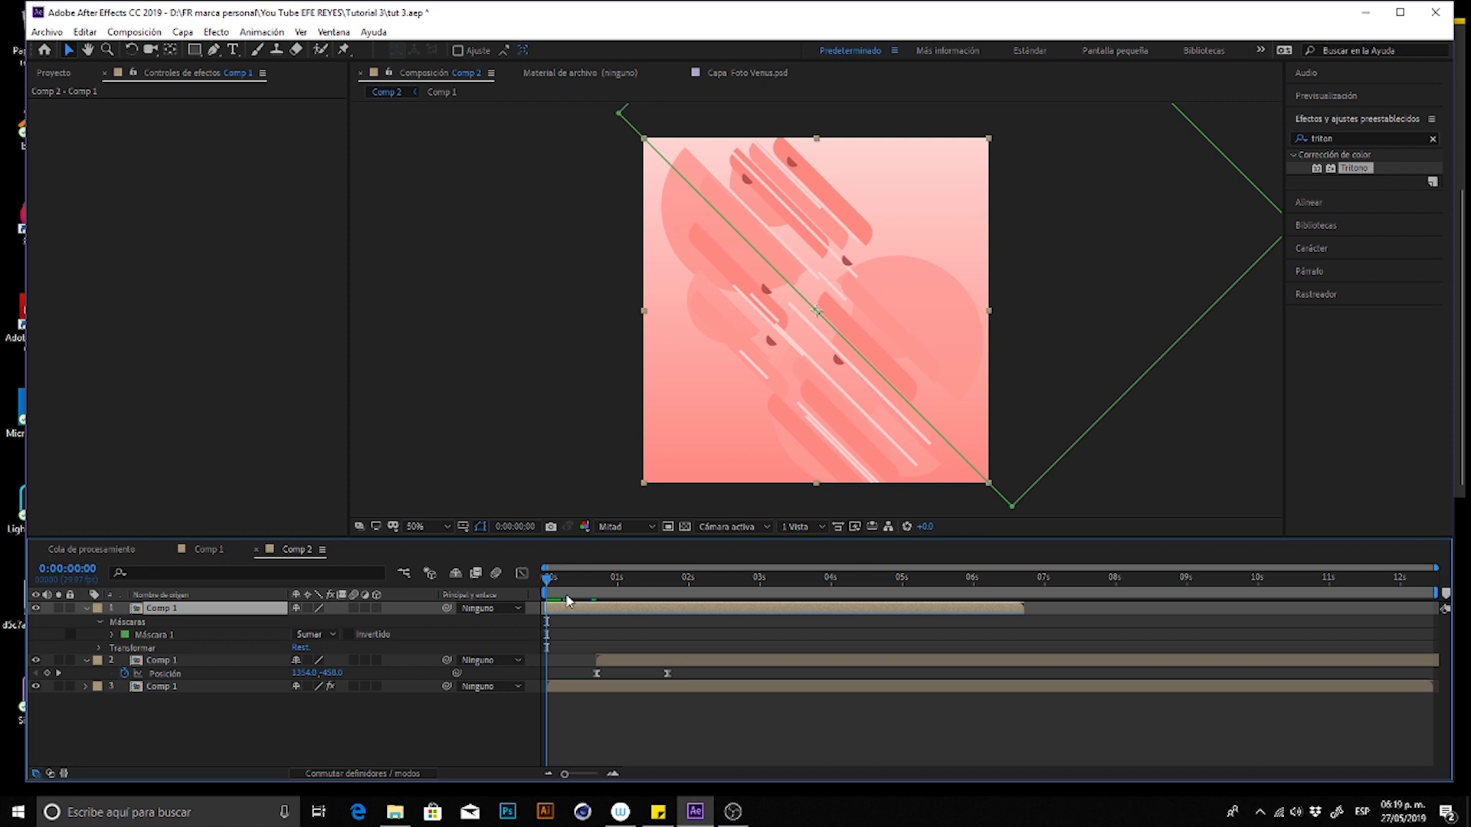
{"action": "left_click_drag", "start_coordinate": [565, 610], "coordinate": [552, 609]}
{"action": "left_click_drag", "start_coordinate": [567, 606], "coordinate": [584, 609]}
{"action": "left_click", "coordinate": [585, 626]}
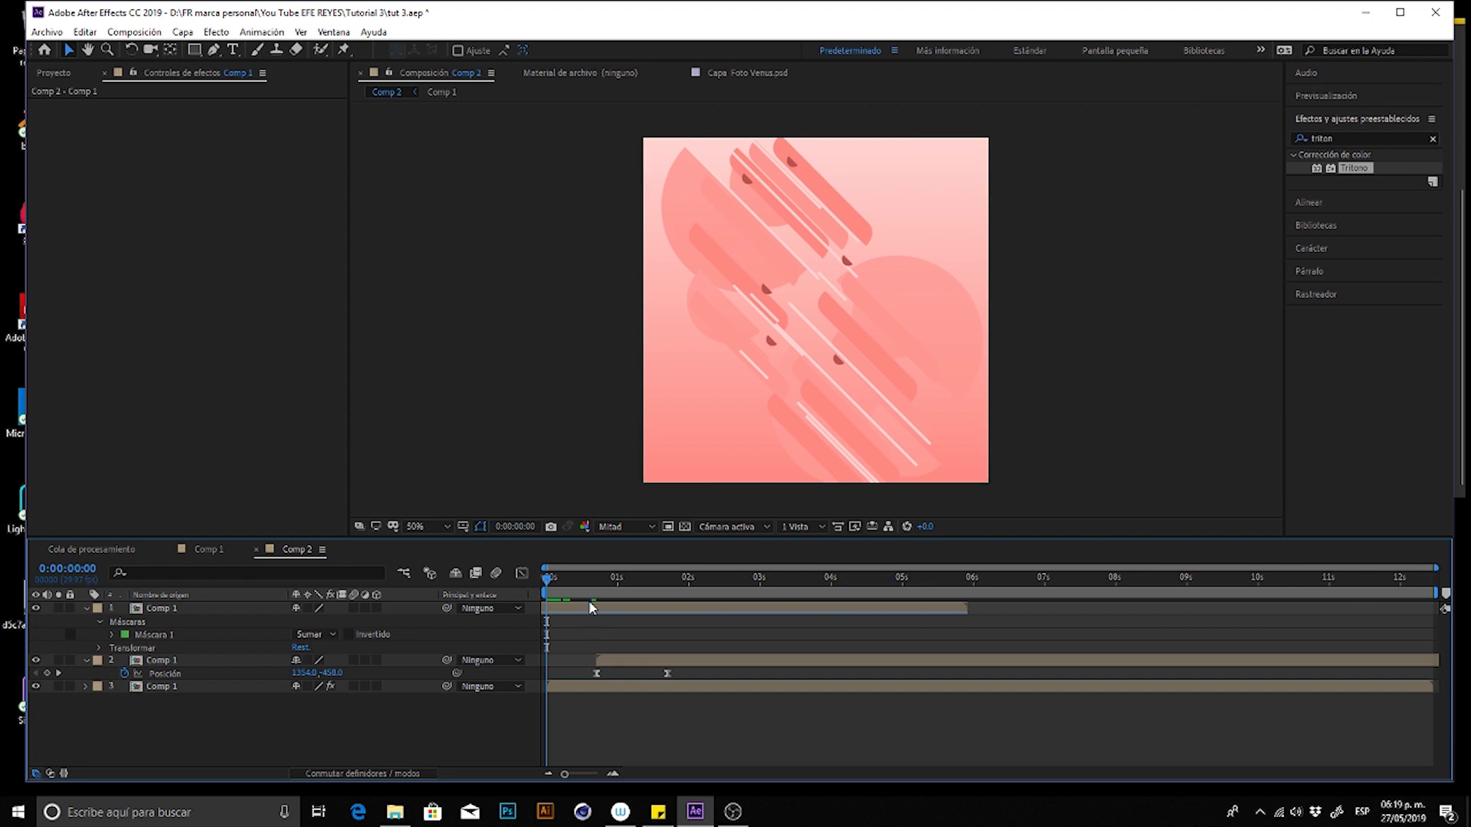
{"action": "key", "text": "space"}
{"action": "left_click_drag", "start_coordinate": [572, 591], "coordinate": [527, 582]}
- Zoom the timeline to frames and step through the transition's first frames
{"action": "left_click_drag", "start_coordinate": [585, 772], "coordinate": [591, 773]}
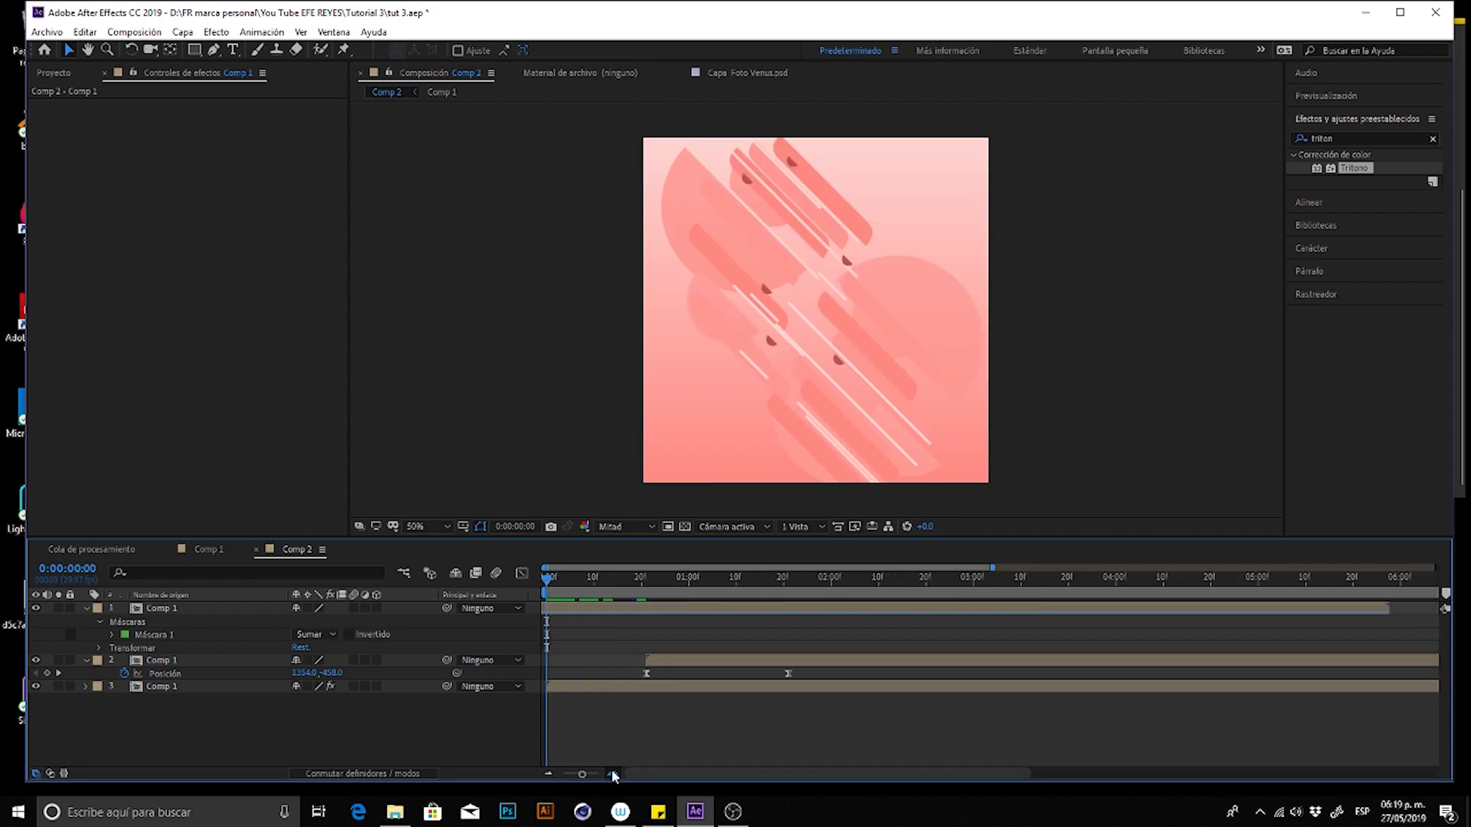
{"action": "left_click_drag", "start_coordinate": [593, 583], "coordinate": [612, 583]}
{"action": "key", "text": "u"}
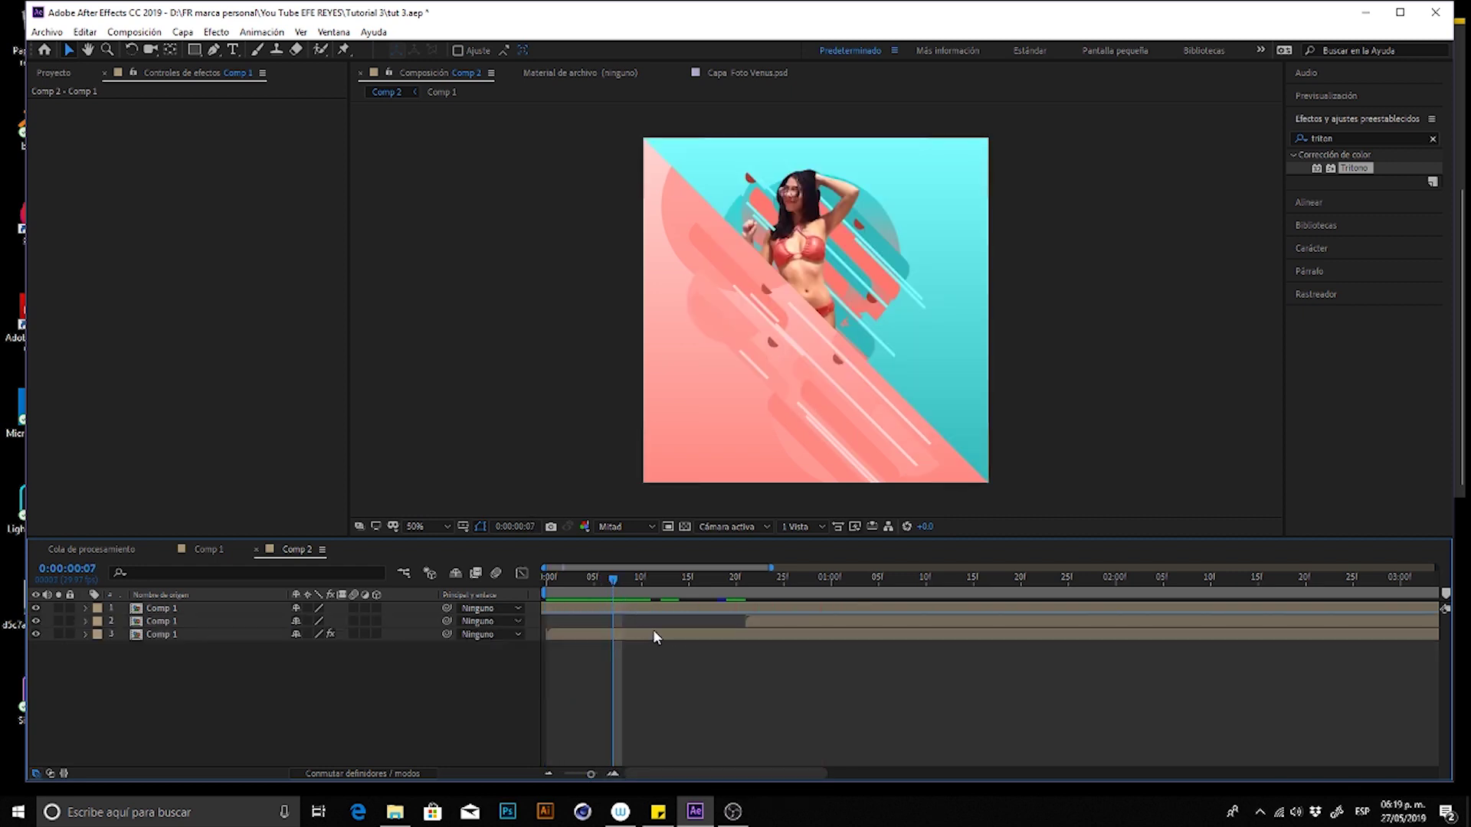
{"action": "left_click", "coordinate": [663, 610]}
{"action": "left_click_drag", "start_coordinate": [651, 578], "coordinate": [597, 588]}
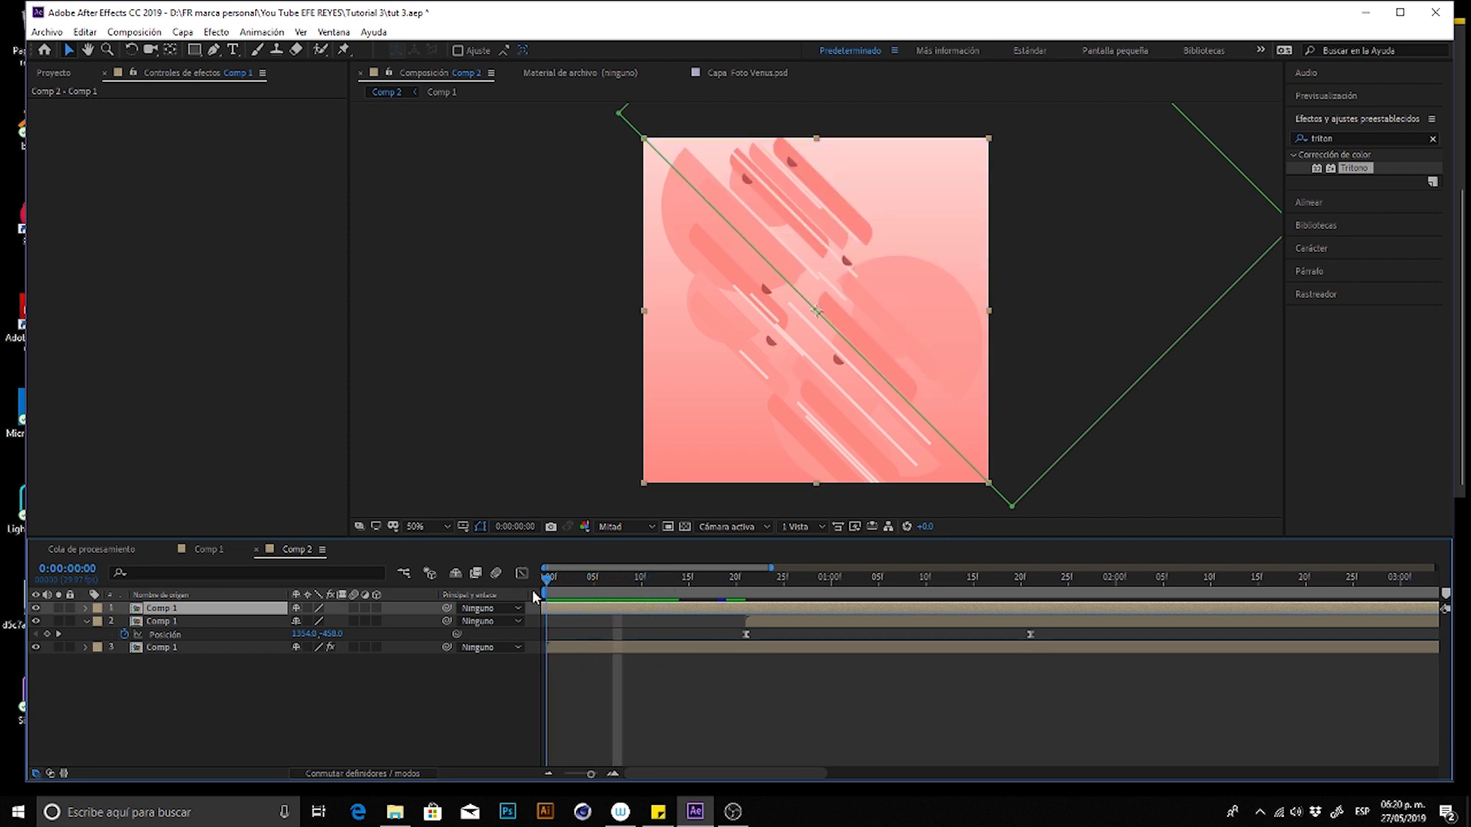
{"action": "left_click_drag", "start_coordinate": [598, 592], "coordinate": [566, 588]}
{"action": "left_click", "coordinate": [35, 648]}
{"action": "left_click", "coordinate": [36, 648]}
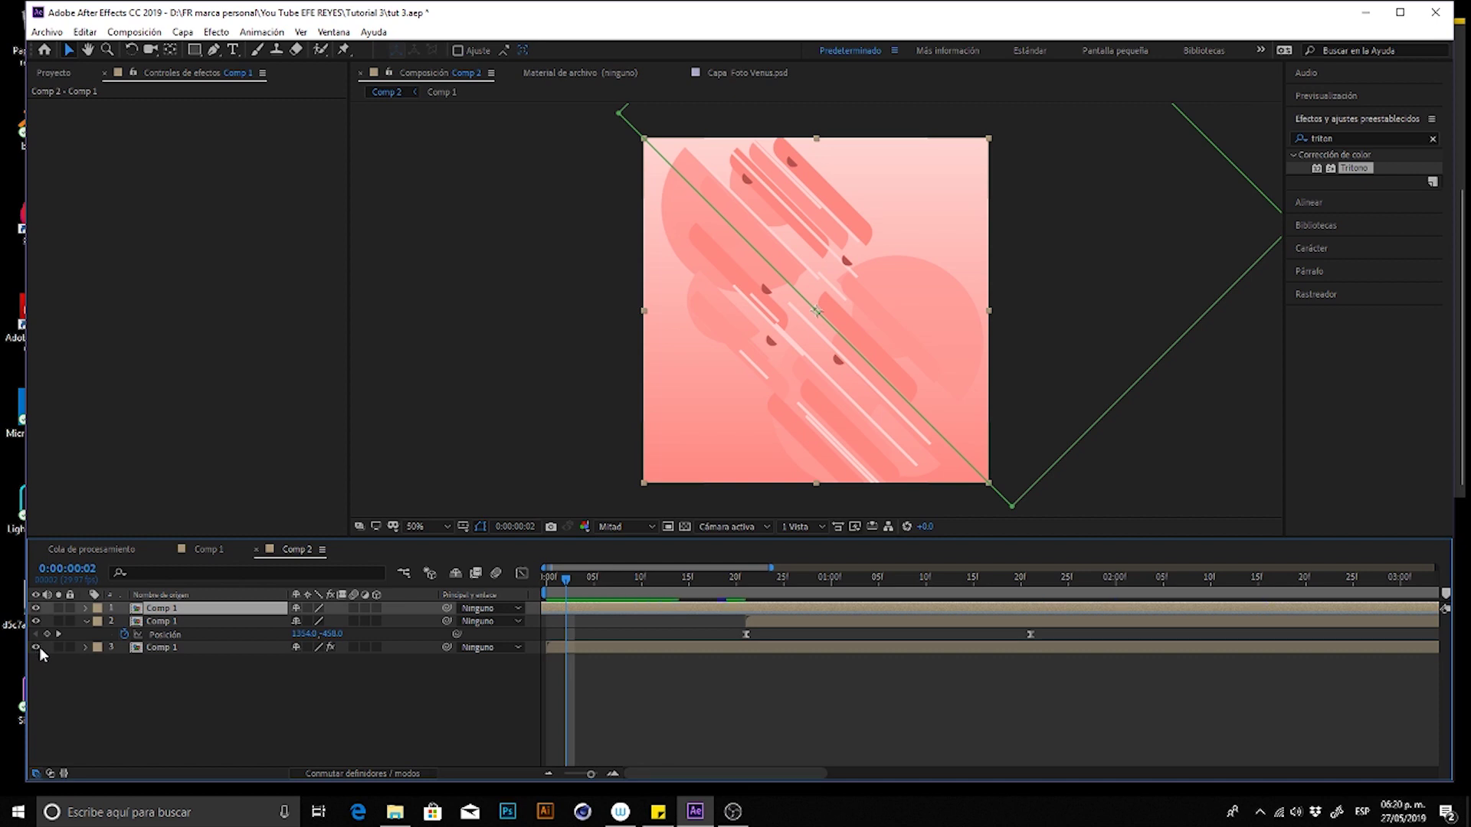
- Inspect the mask and Position properties of the Comp 1 layers
{"action": "left_click", "coordinate": [161, 668]}
{"action": "left_click", "coordinate": [190, 610]}
{"action": "key", "text": "m"}
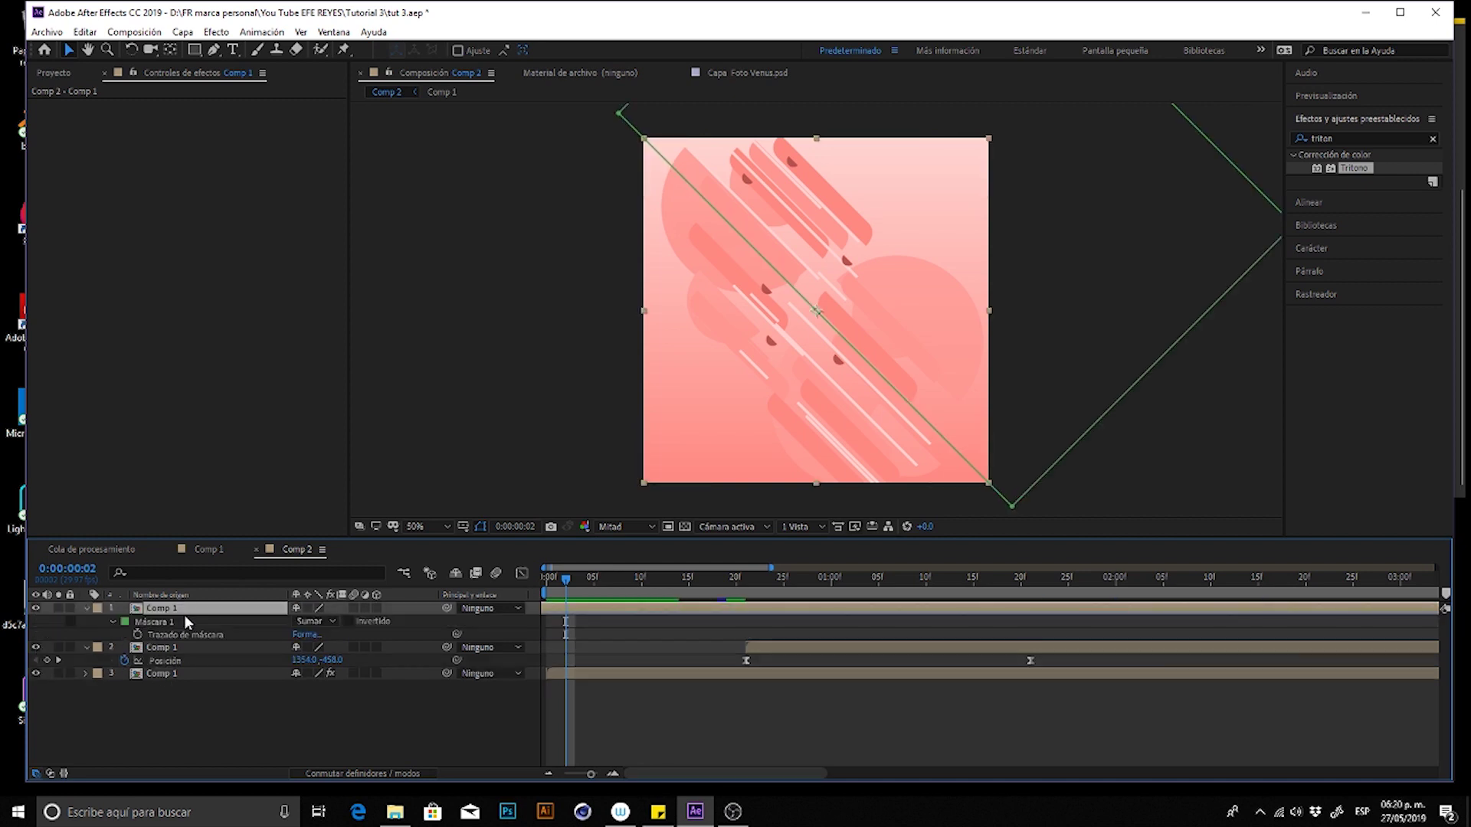
{"action": "left_click", "coordinate": [173, 669]}
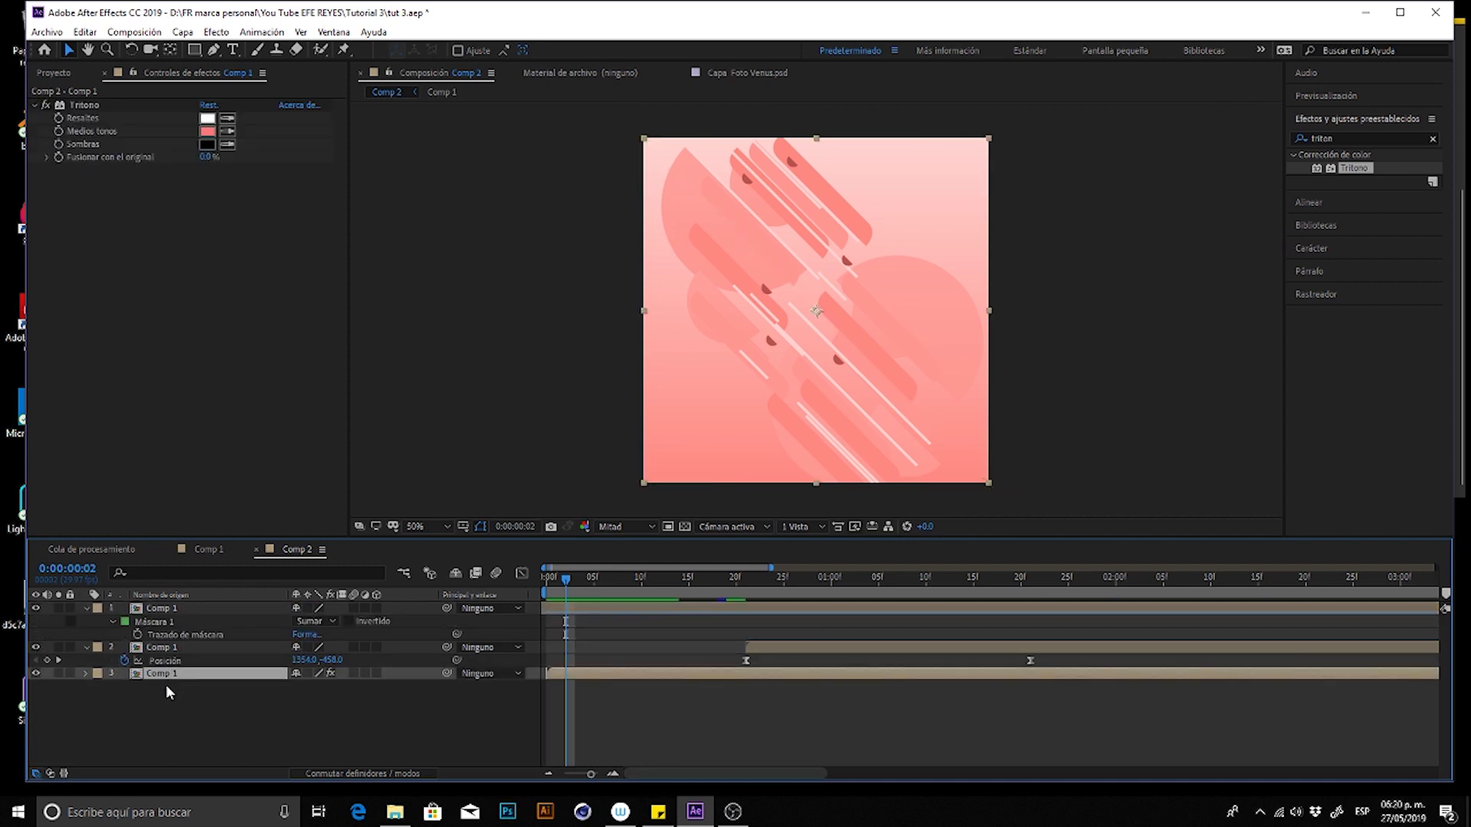
{"action": "left_click", "coordinate": [170, 647]}
{"action": "key", "text": "p"}
{"action": "left_click", "coordinate": [181, 605]}
{"action": "key", "text": "m"}
{"action": "left_click", "coordinate": [179, 623]}
{"action": "left_click", "coordinate": [177, 635]}
- Reveal the top layer's mask and check the diagonal split at frame 6
{"action": "left_click", "coordinate": [181, 610]}
{"action": "key", "text": "m"}
{"action": "left_click", "coordinate": [221, 551]}
{"action": "left_click", "coordinate": [289, 553]}
{"action": "left_click_drag", "start_coordinate": [585, 580], "coordinate": [717, 582]}
{"action": "left_click", "coordinate": [671, 653]}
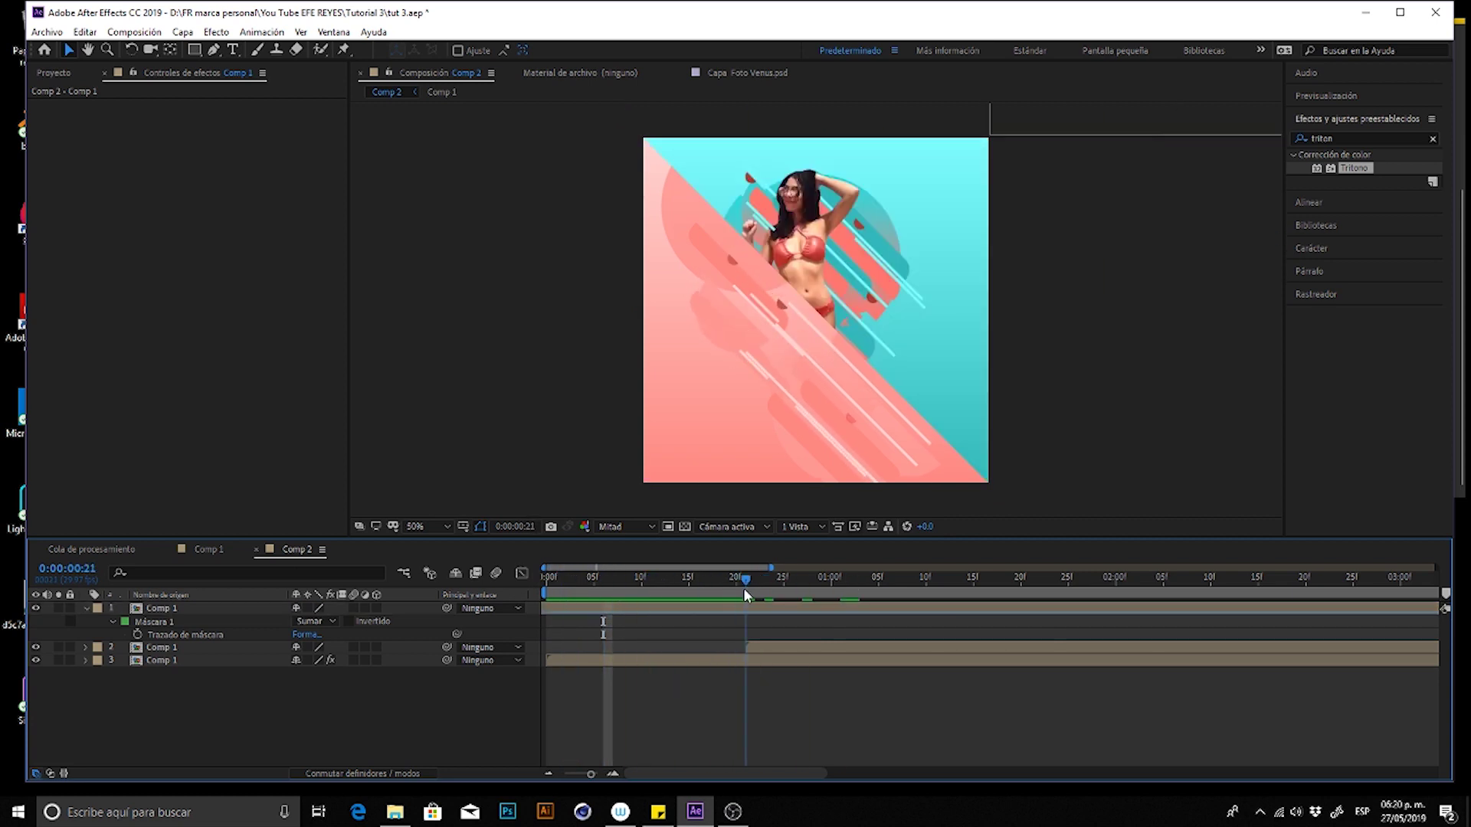
- Preview the diagonal split transition and step frame by frame to frame 25
{"action": "left_click", "coordinate": [661, 611]}
{"action": "key", "text": "space"}
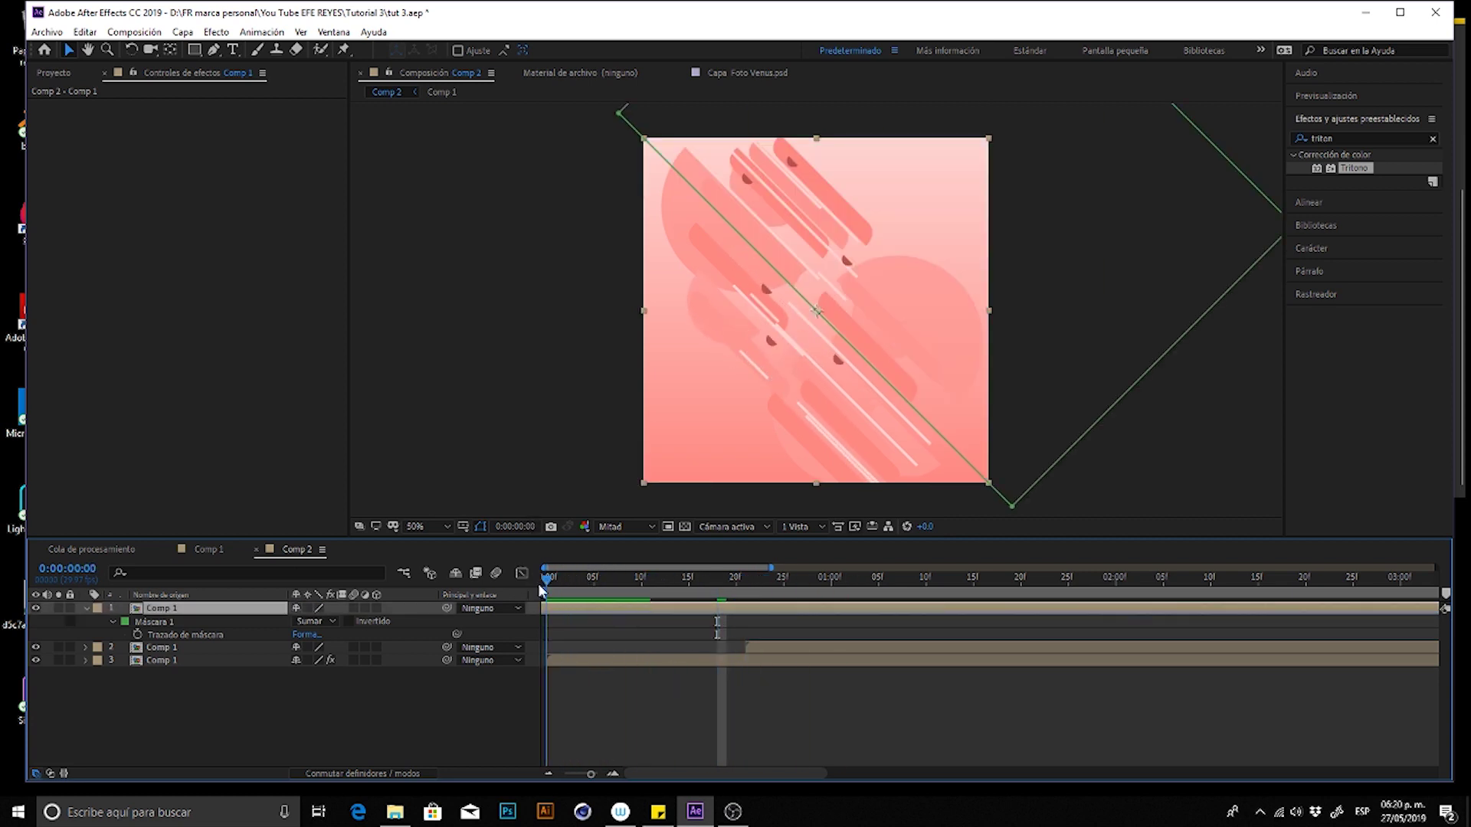
{"action": "key", "text": "space"}
{"action": "key", "text": "Page_Down"}
{"action": "key", "text": "Page_Down"}
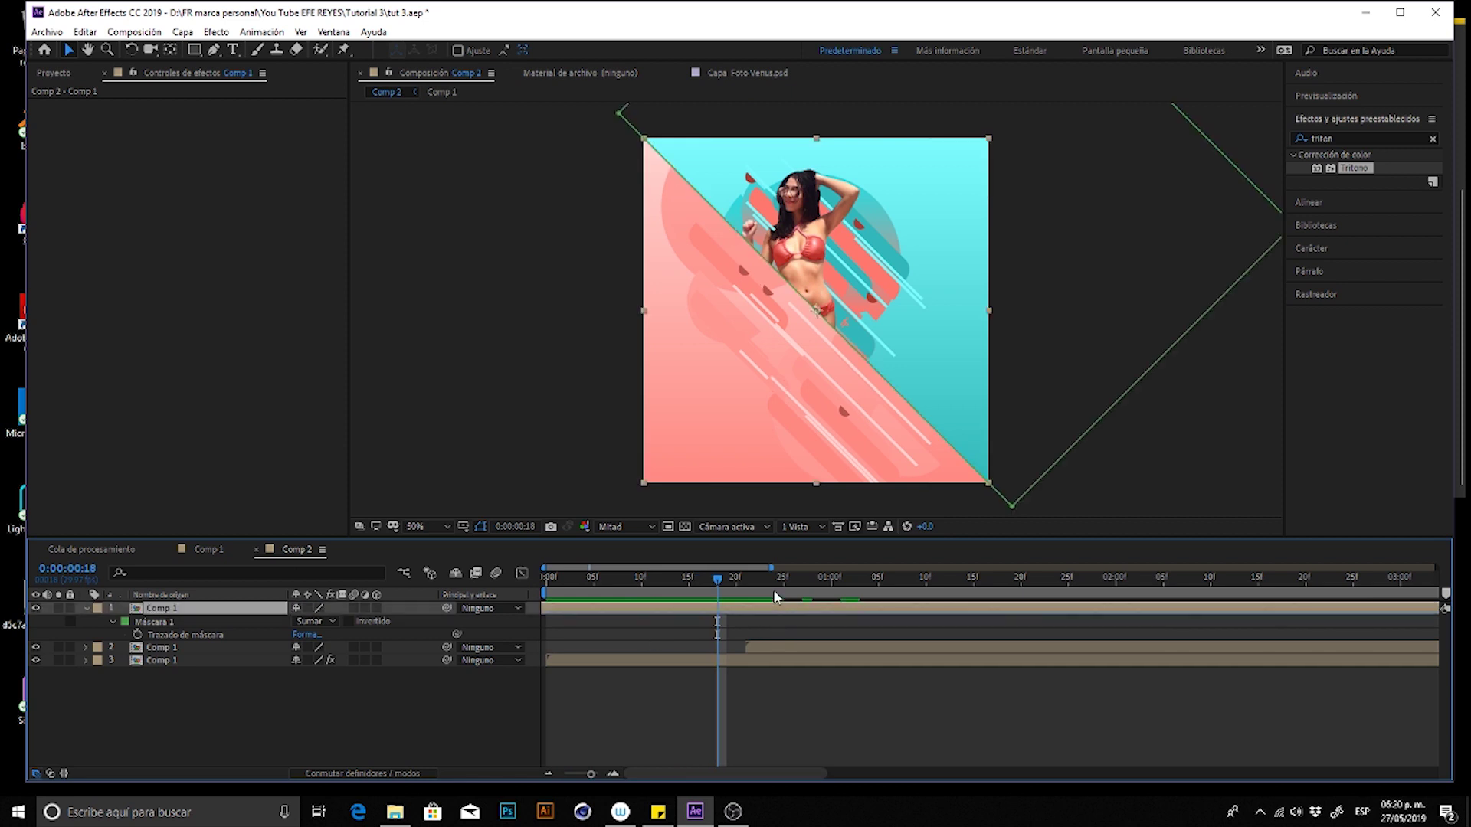
{"action": "key", "text": "Page_Down"}
{"action": "key", "text": "Page_Down"}
{"action": "key", "text": "Page_Down"}
{"action": "left_click", "coordinate": [691, 705]}
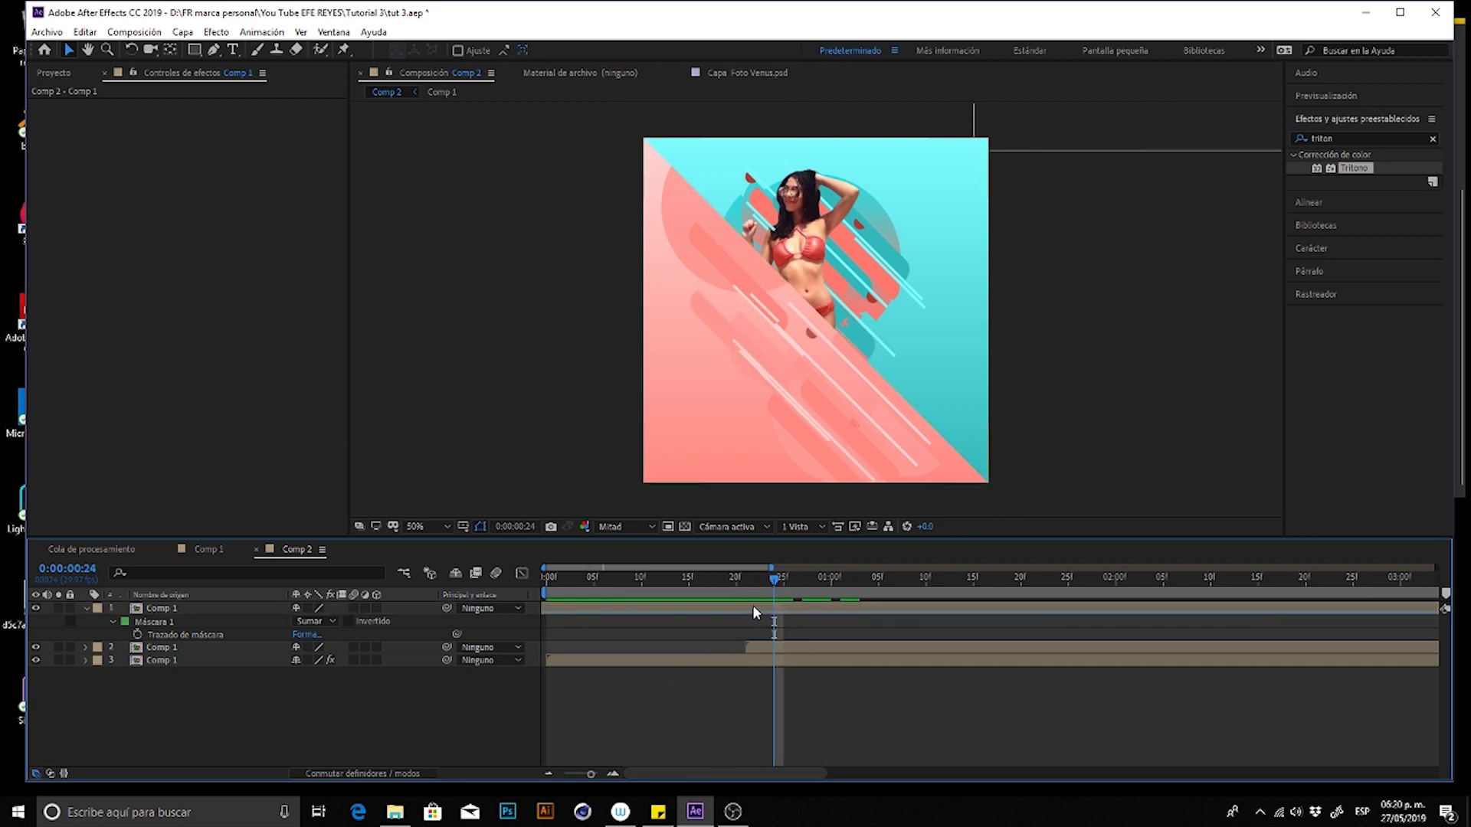
{"action": "left_click", "coordinate": [783, 593]}
{"action": "left_click", "coordinate": [774, 609]}
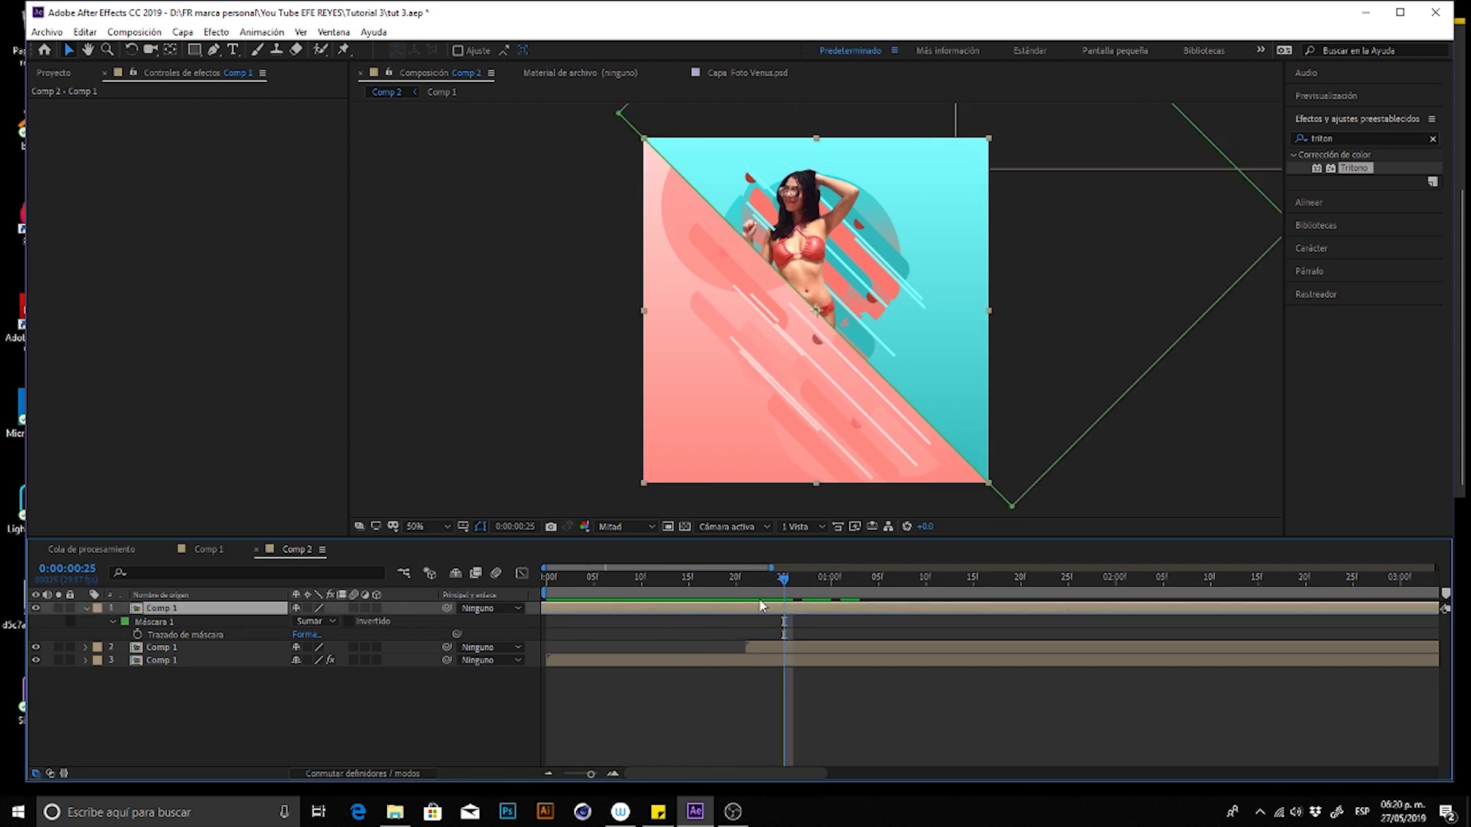
- Replay the preview, then delete the masked top Comp 1 layer
{"action": "left_click", "coordinate": [54, 73]}
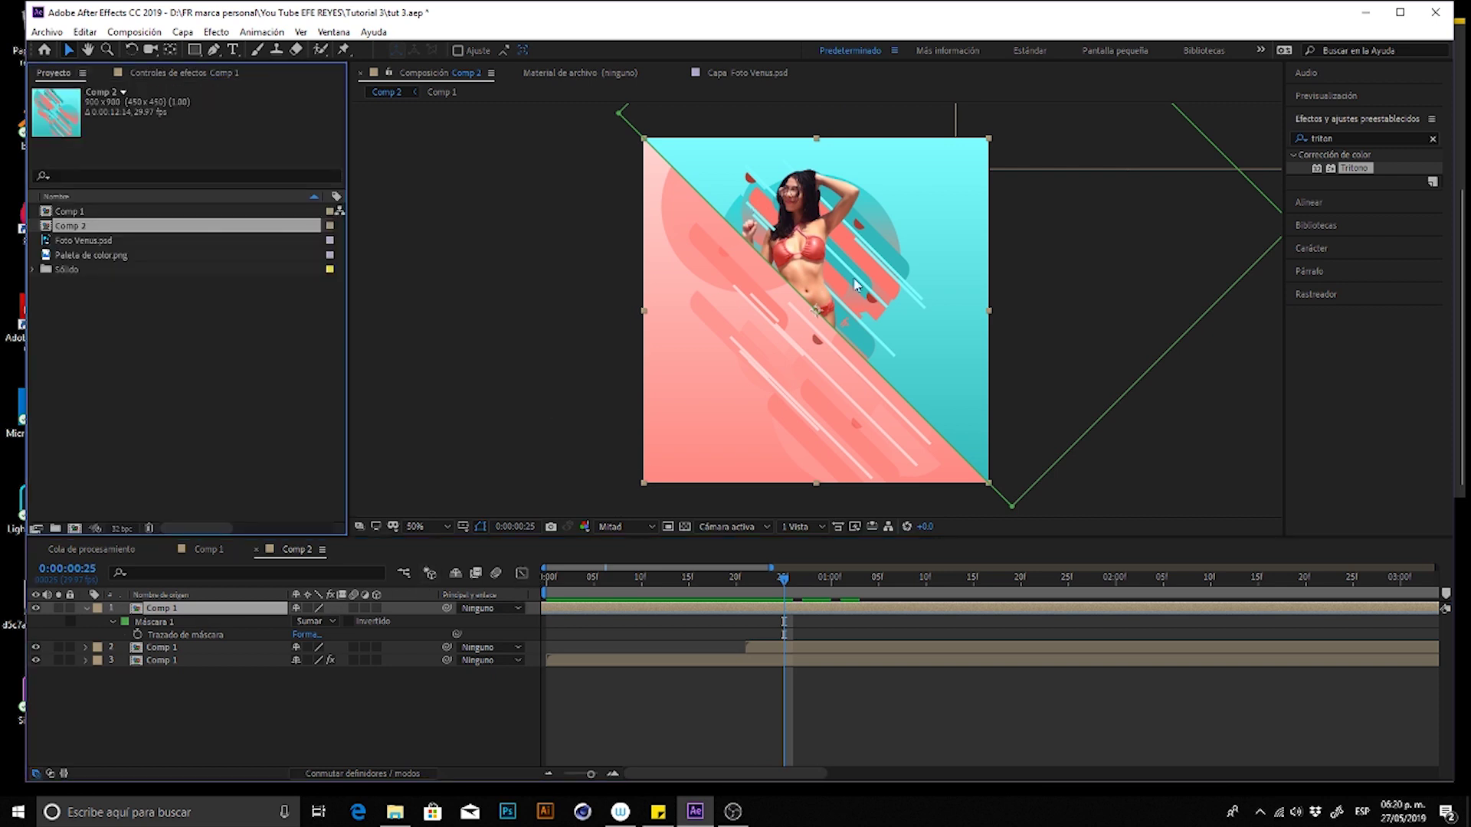
{"action": "key", "text": "space"}
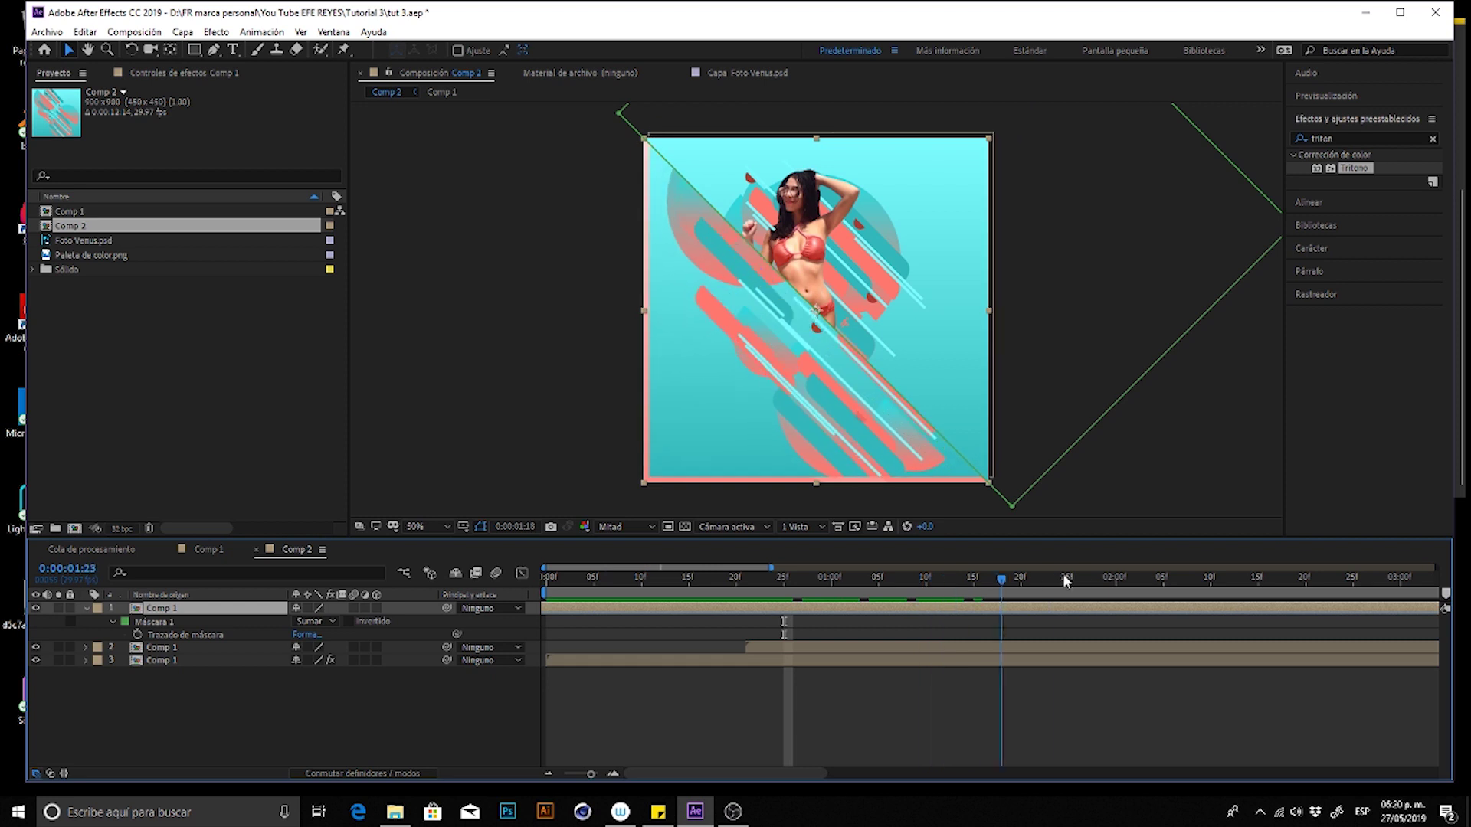
{"action": "left_click", "coordinate": [620, 590]}
{"action": "key", "text": "space"}
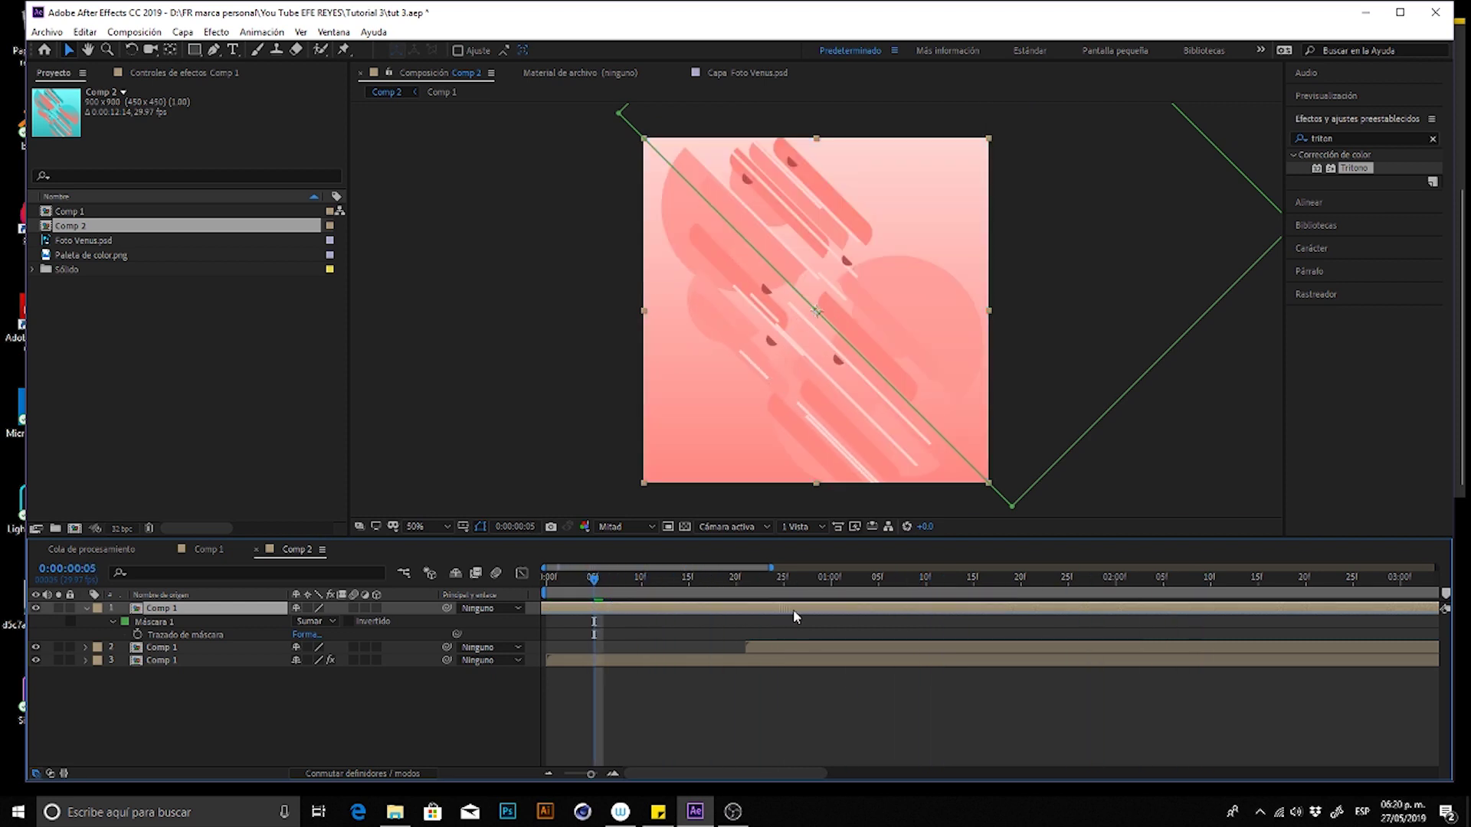
{"action": "key", "text": "space"}
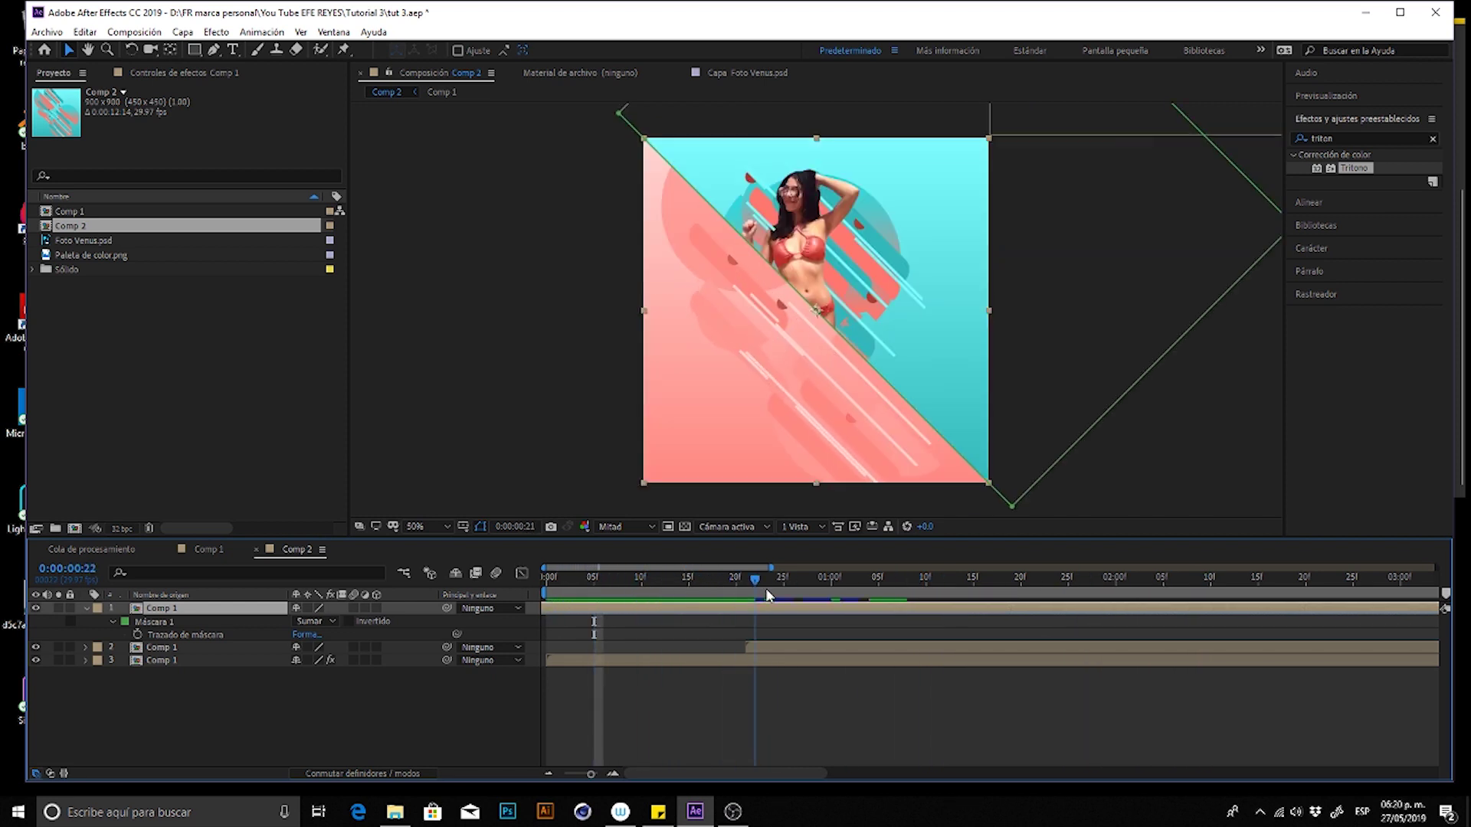
{"action": "left_click", "coordinate": [727, 613]}
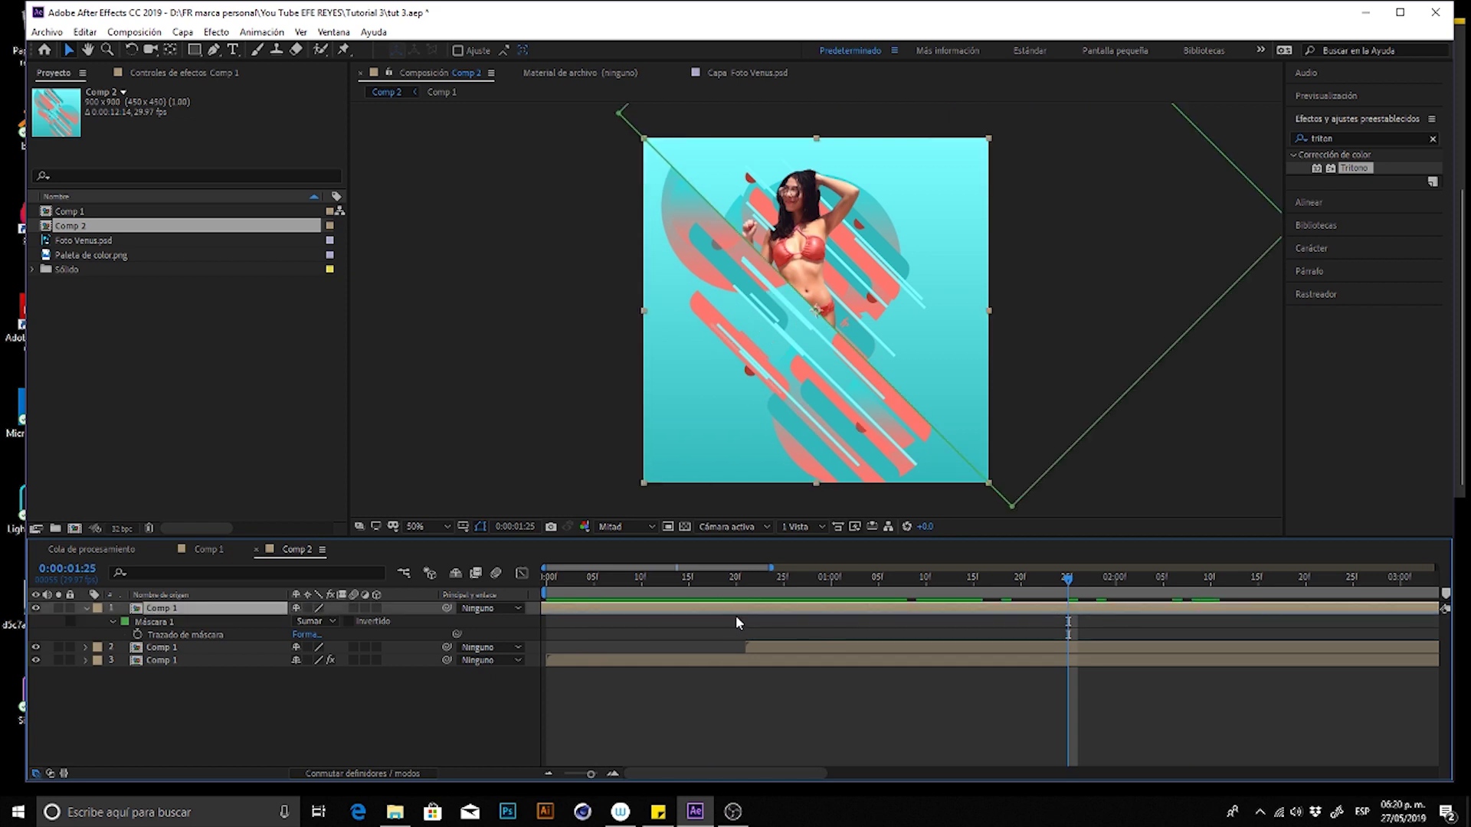
{"action": "key", "text": "Delete"}
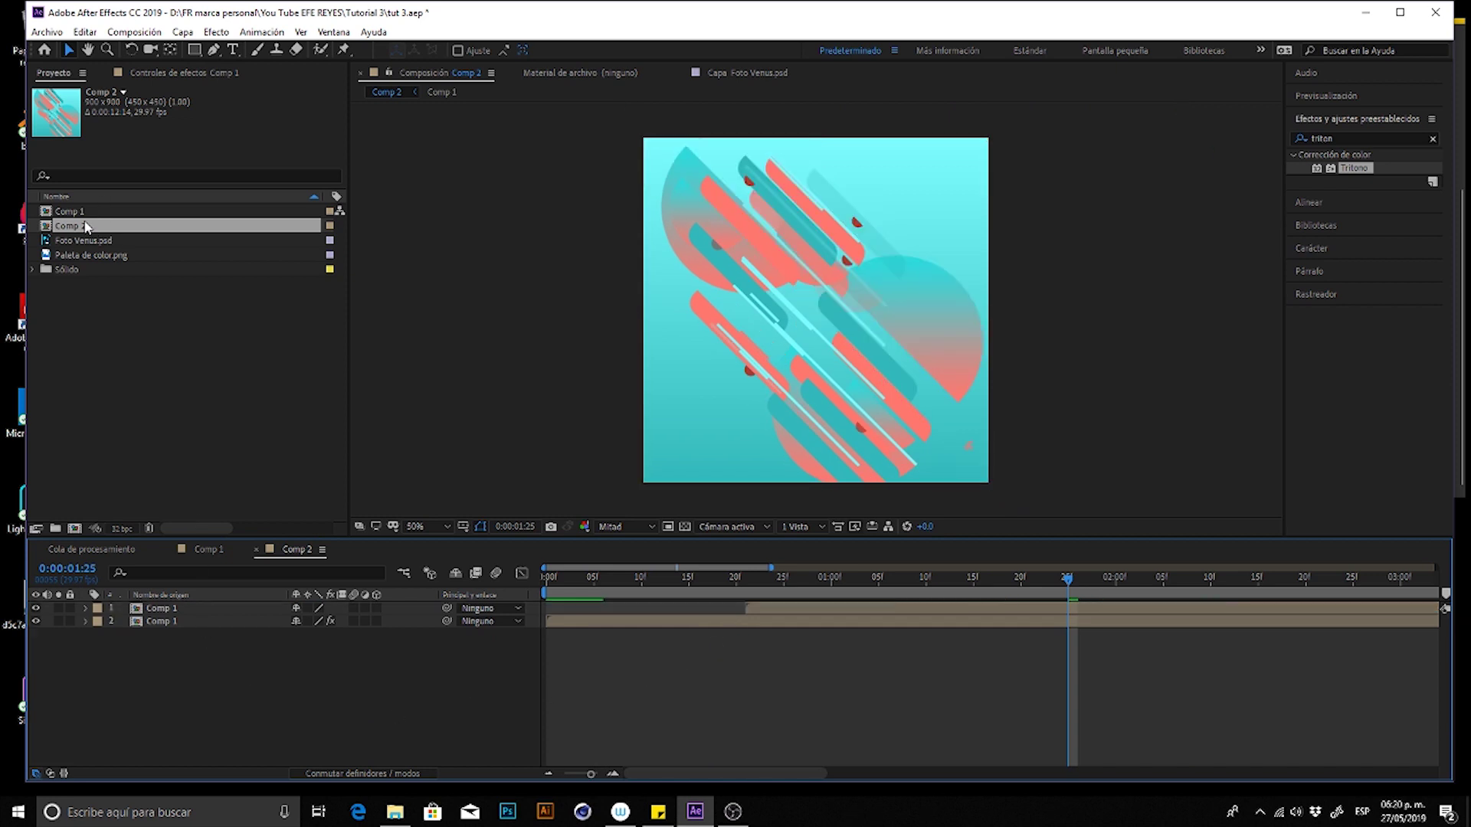
- Add Comp 1 as a new top layer, preview, and zoom the timeline out to about ten seconds
{"action": "left_click_drag", "start_coordinate": [69, 212], "coordinate": [205, 613]}
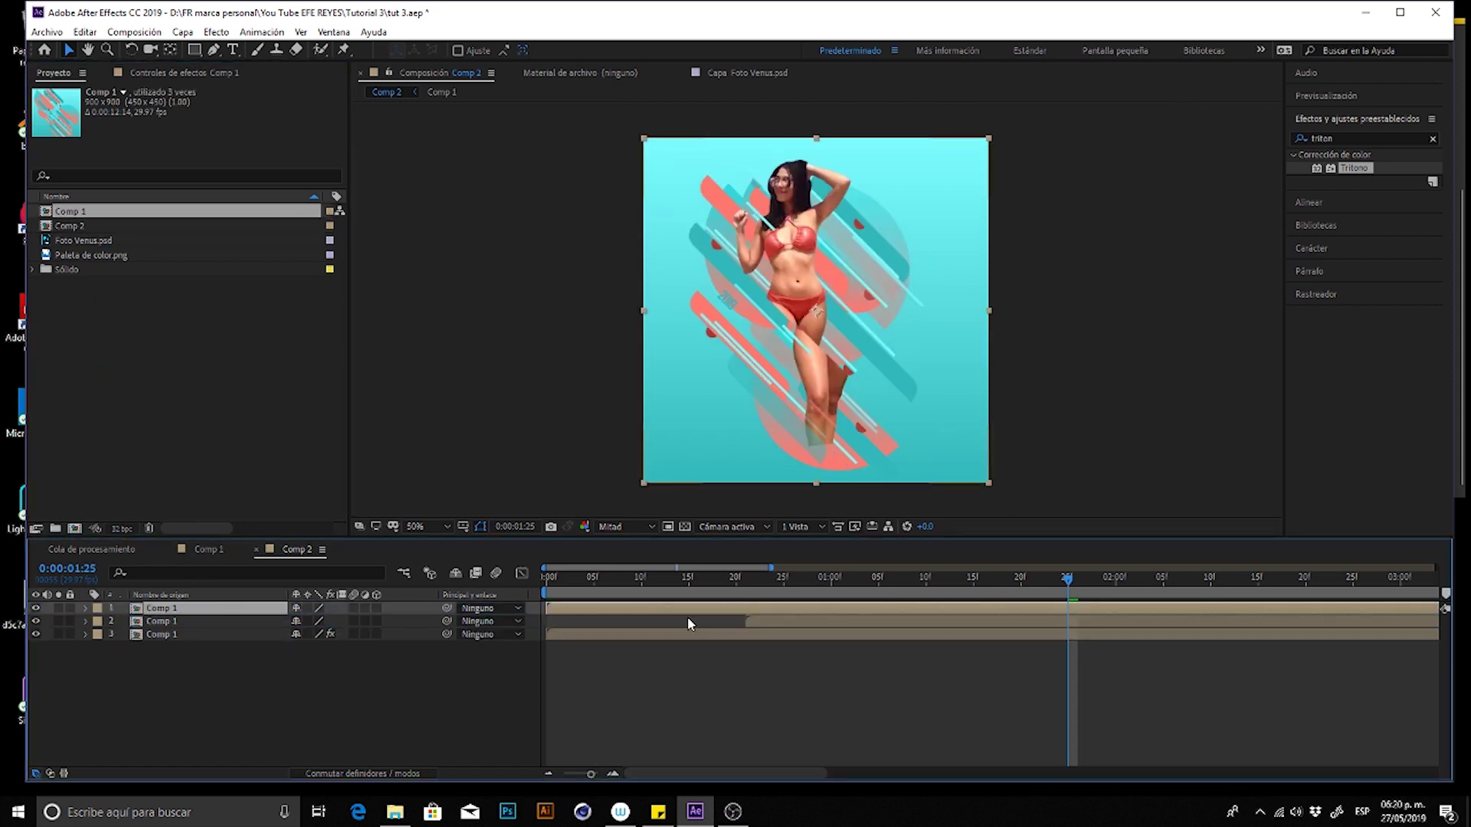
{"action": "key", "text": "space"}
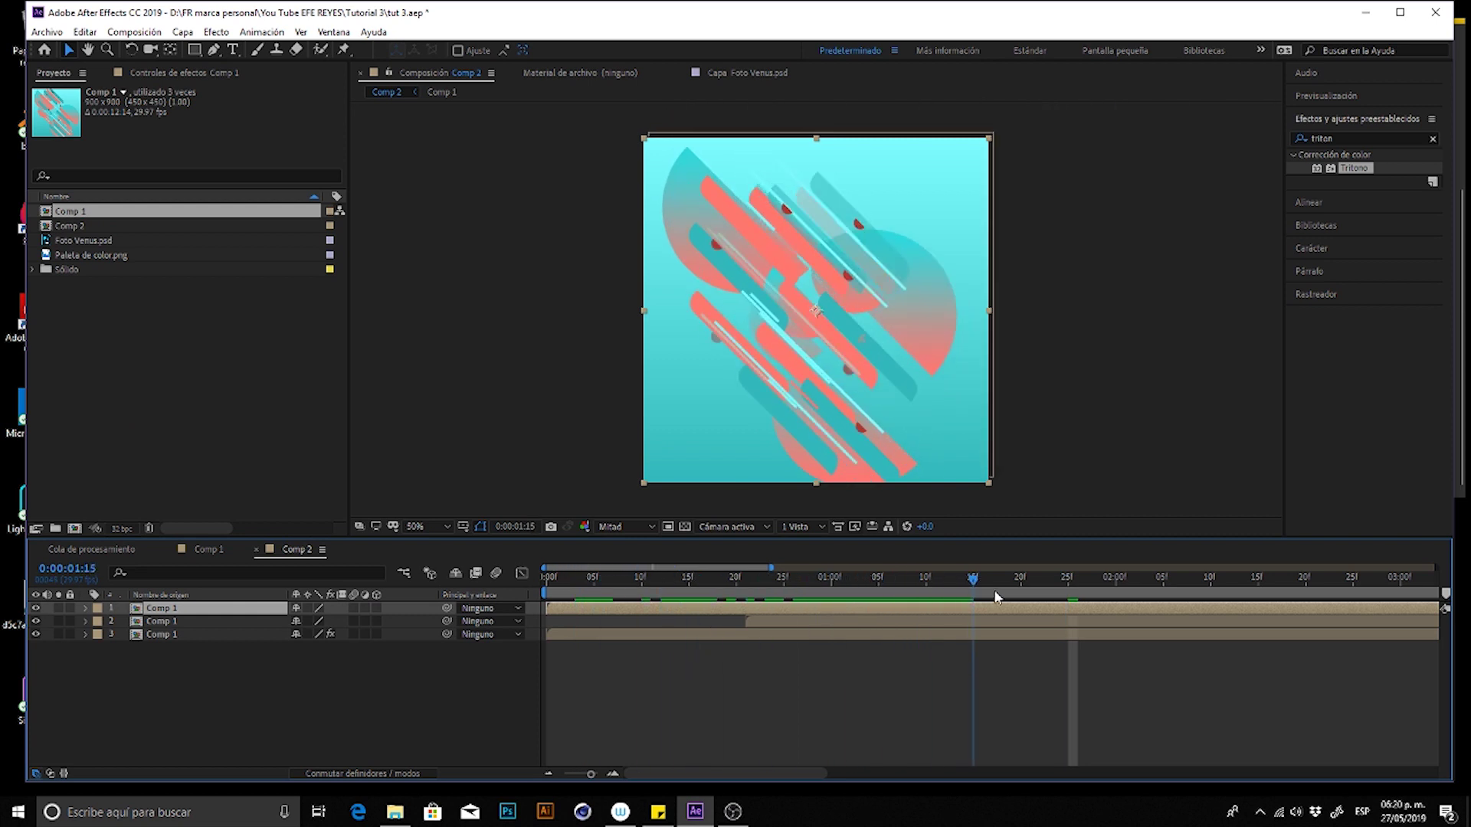
{"action": "left_click", "coordinate": [550, 769]}
{"action": "left_click_drag", "start_coordinate": [815, 580], "coordinate": [799, 586]}
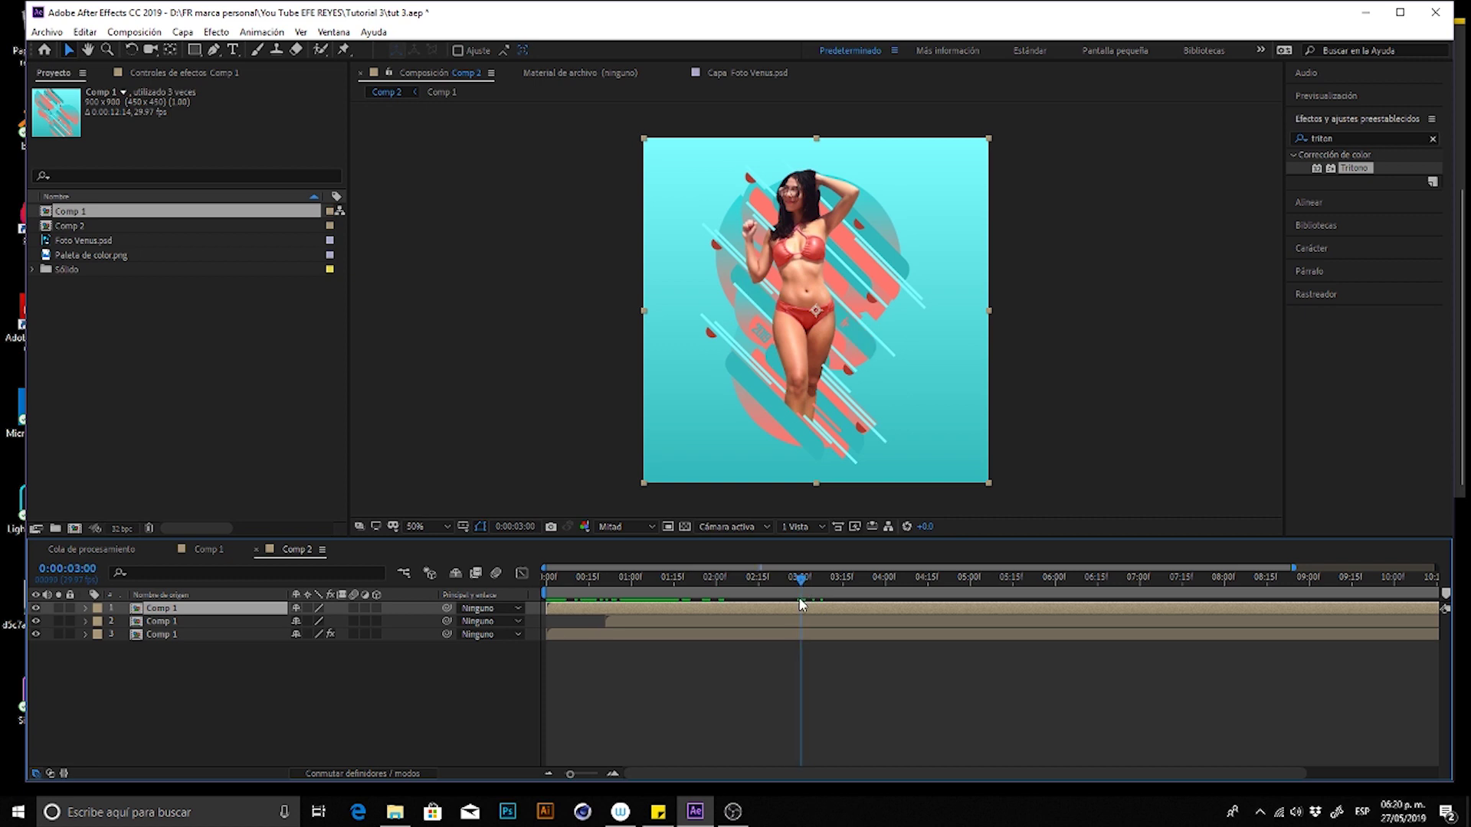
{"action": "left_click", "coordinate": [786, 660]}
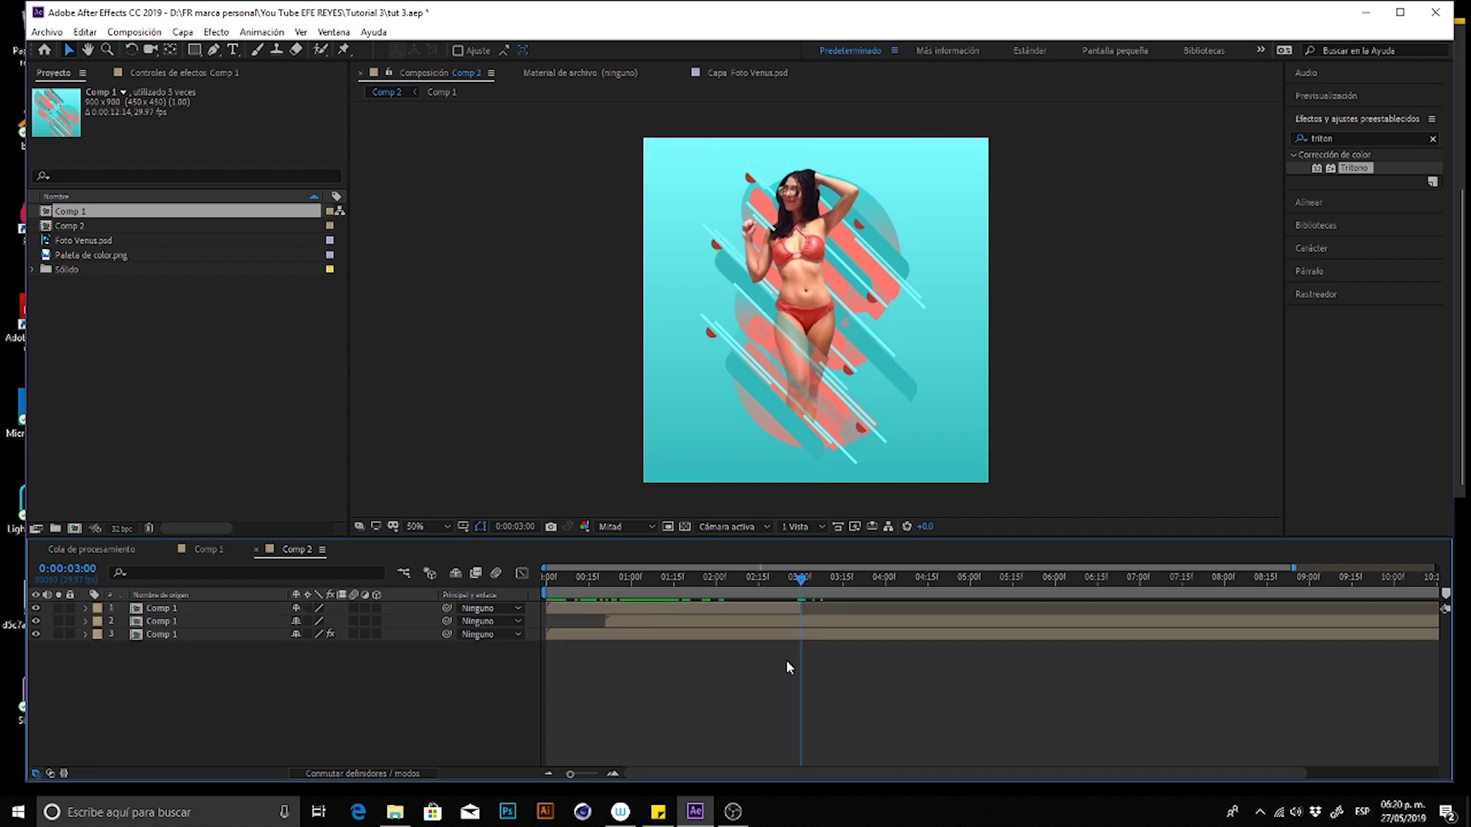
{"action": "left_click", "coordinate": [640, 580]}
{"action": "left_click", "coordinate": [641, 615]}
{"action": "right_click", "coordinate": [619, 610]}
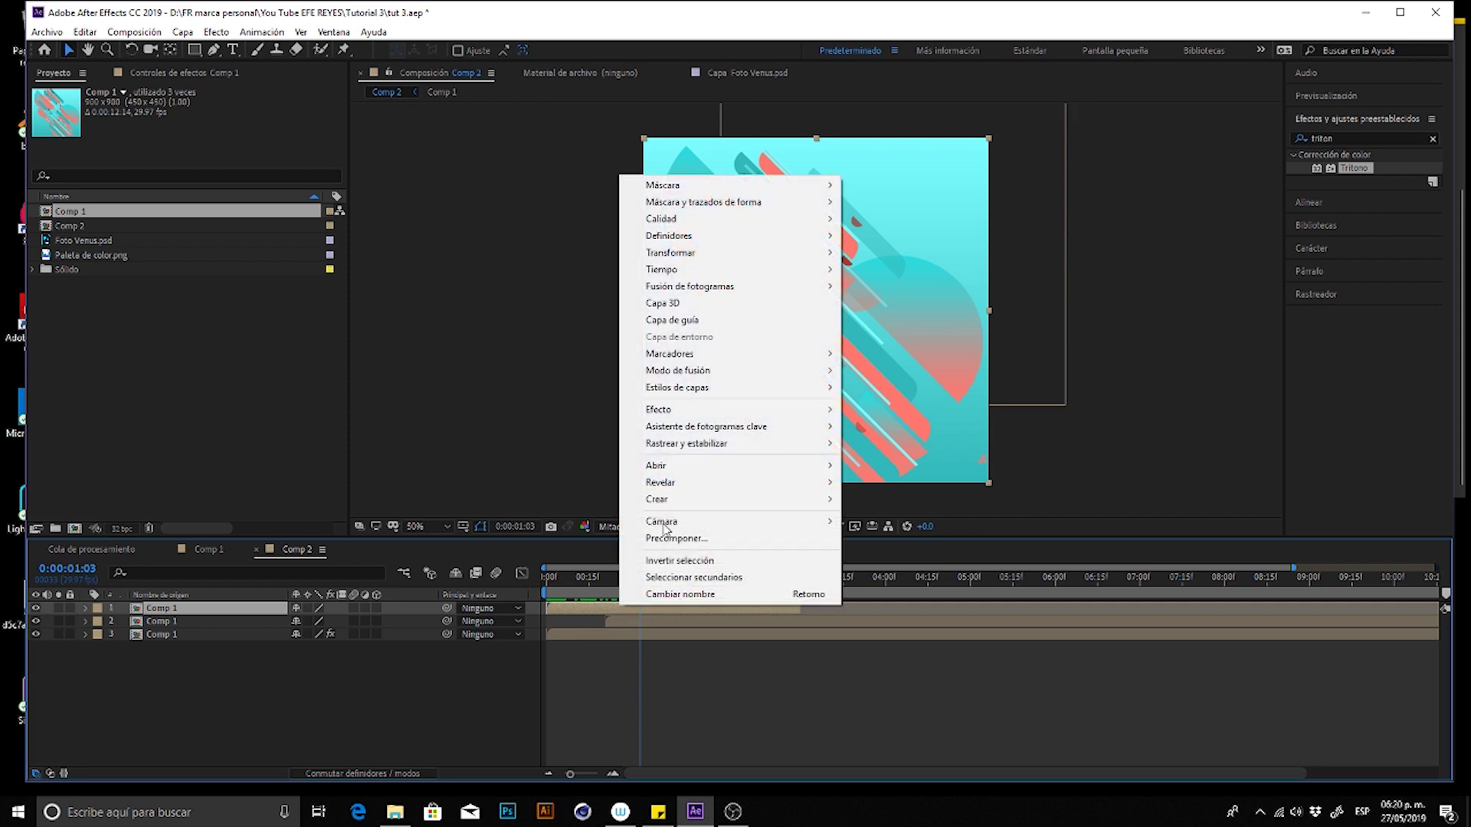
- Set the new top Comp 1 layer to play in reverse
{"action": "mouse_move", "coordinate": [686, 274]}
{"action": "left_click", "coordinate": [911, 286]}
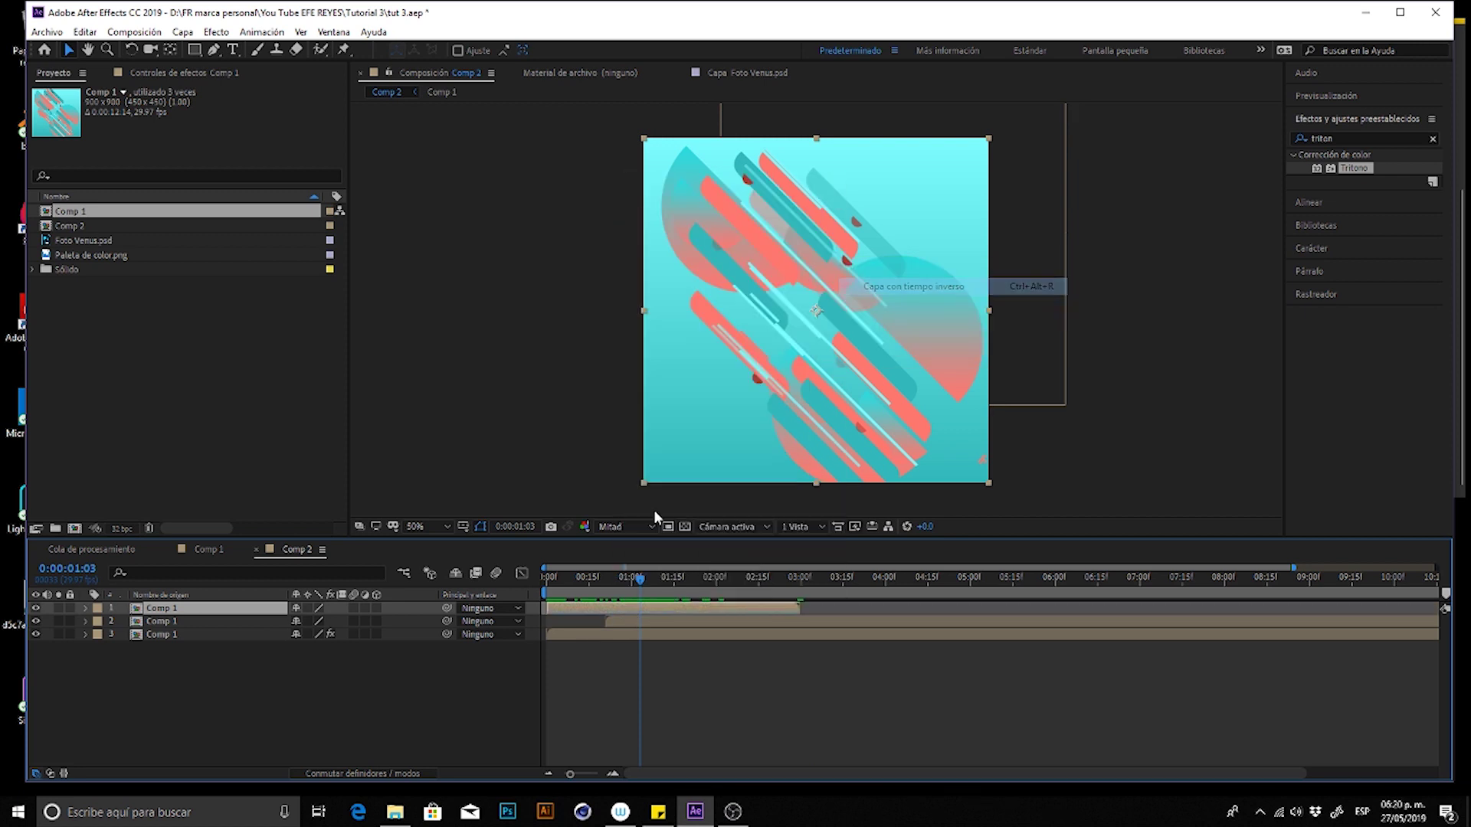
{"action": "left_click_drag", "start_coordinate": [550, 580], "coordinate": [724, 579]}
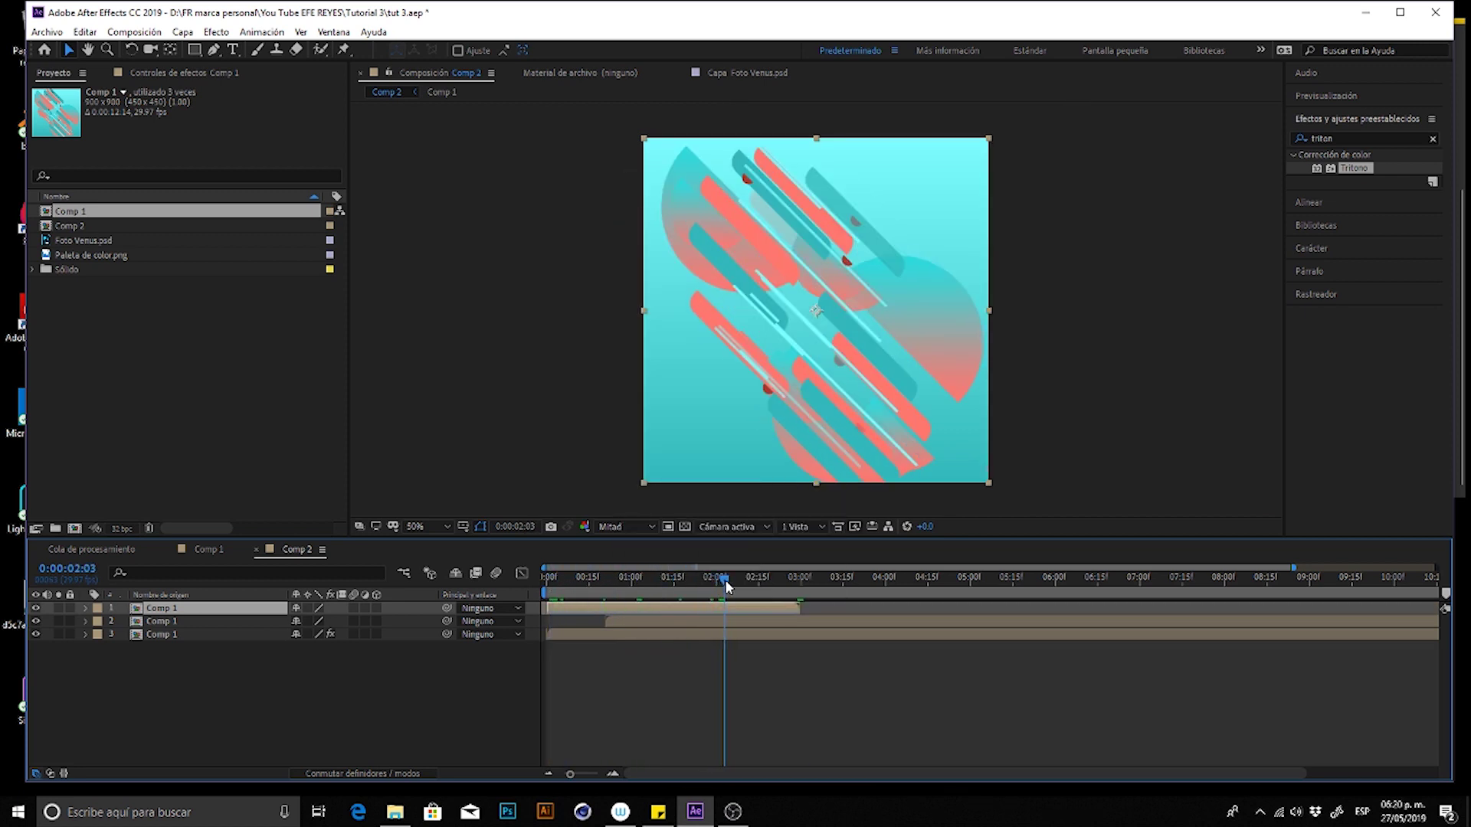
- Draw a rectangle mask on the top layer and rotate it 45° along the diagonal
{"action": "left_click", "coordinate": [198, 52]}
{"action": "left_click_drag", "start_coordinate": [625, 120], "coordinate": [1067, 513]}
{"action": "key", "text": "v"}
{"action": "double_click", "coordinate": [1067, 513]}
{"action": "mouse_move", "coordinate": [1084, 494]}
{"action": "left_mouse_down"}
{"action": "mouse_move", "coordinate": [966, 235]}
{"action": "mouse_move", "coordinate": [1053, 247]}
{"action": "left_mouse_up"}
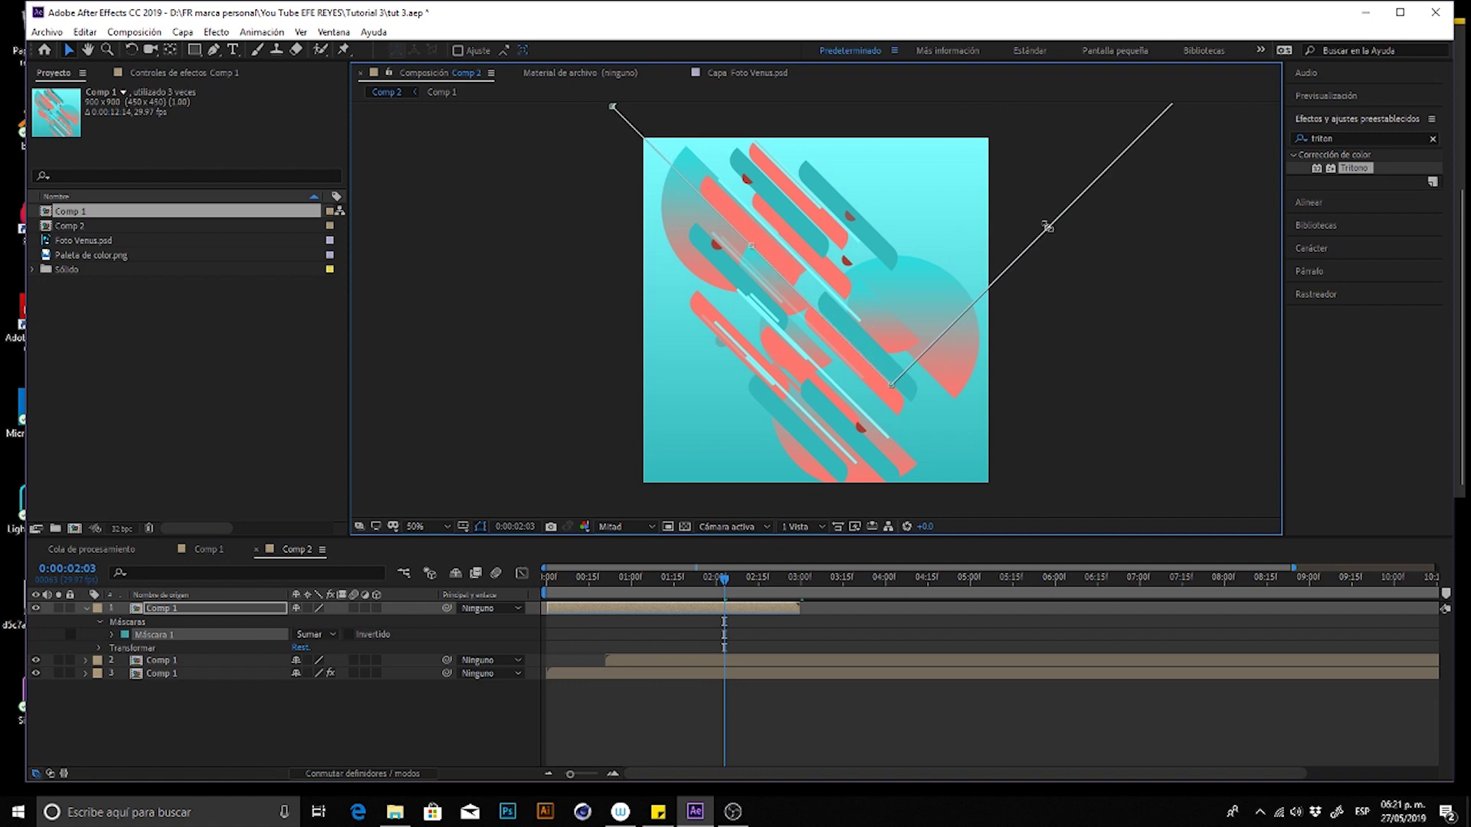
{"action": "left_click_drag", "start_coordinate": [1047, 227], "coordinate": [1127, 382]}
{"action": "key", "text": "Return"}
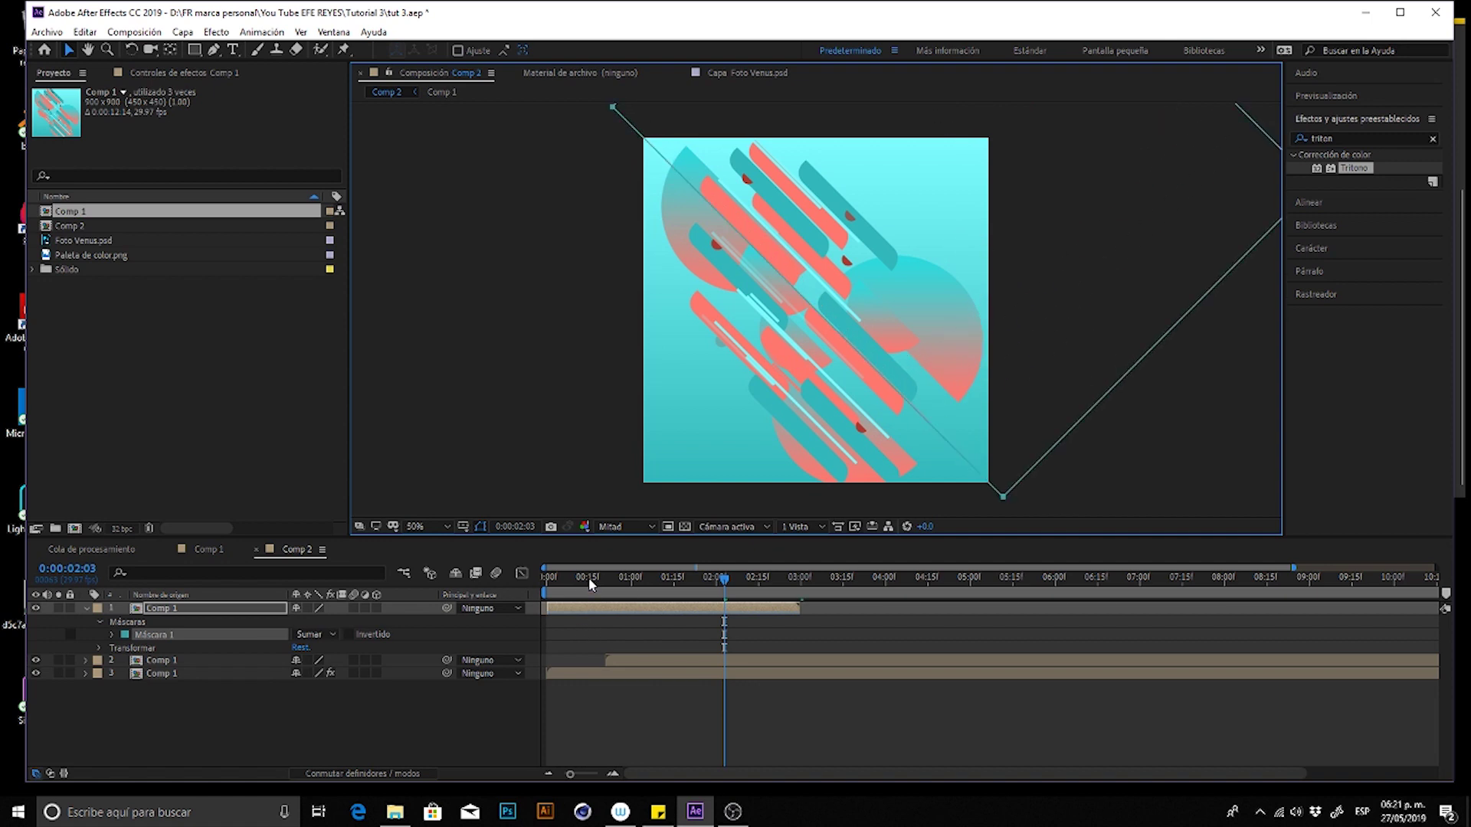
- Preview the split and move the top layer back to start near zero
{"action": "key", "text": "space"}
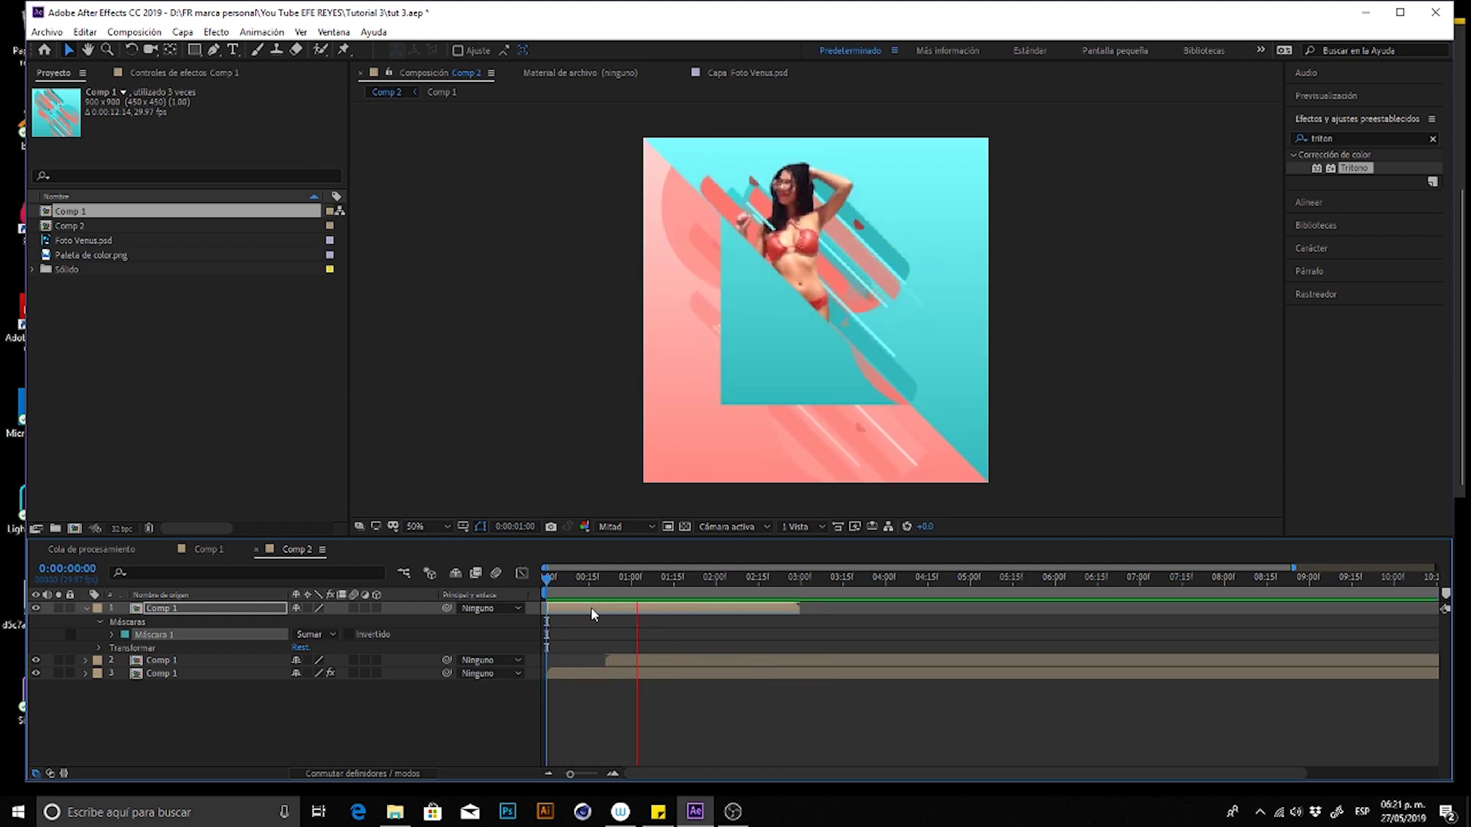
{"action": "key", "text": "space"}
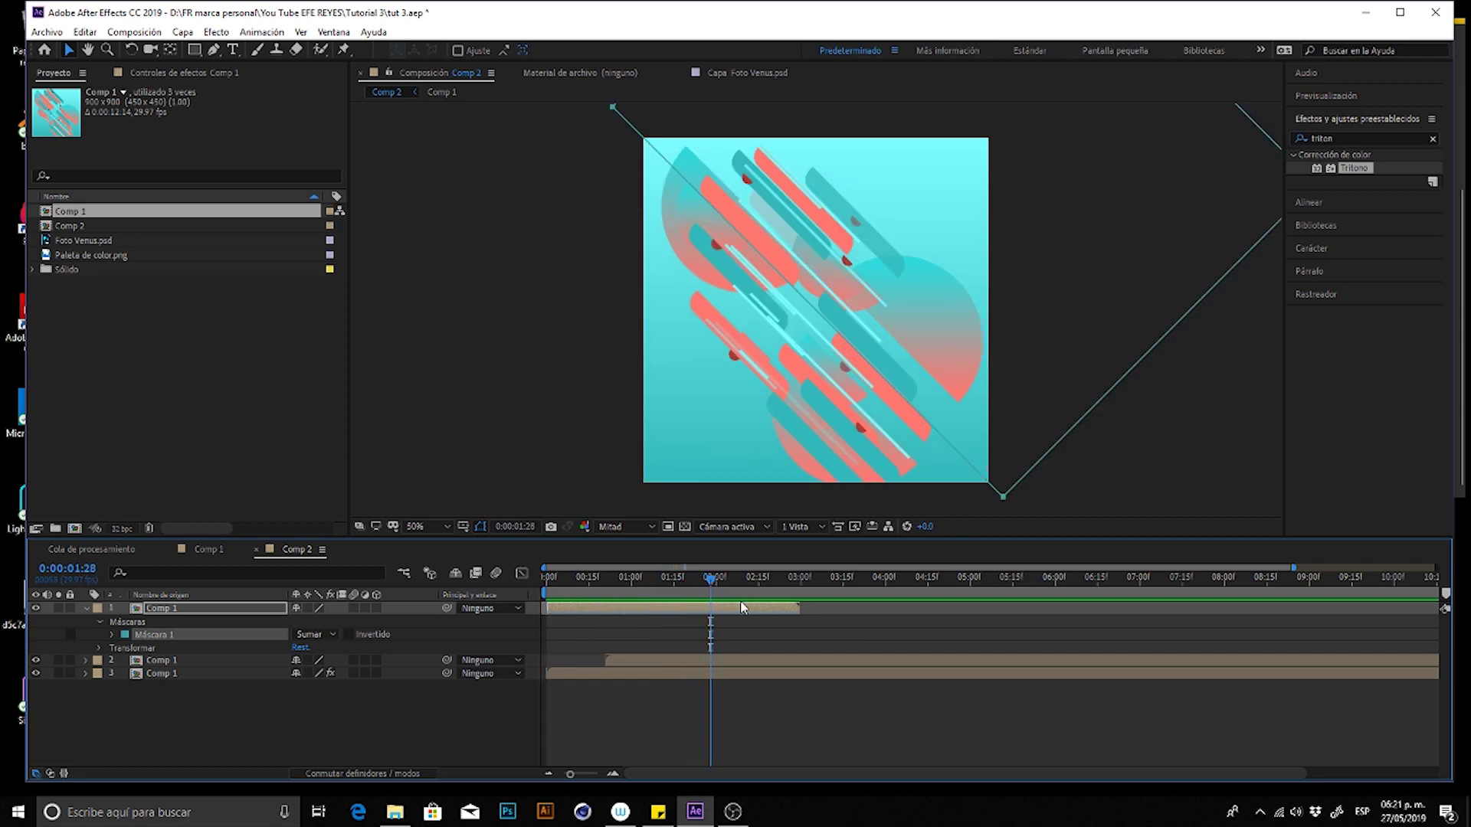
{"action": "left_click_drag", "start_coordinate": [781, 608], "coordinate": [826, 608]}
{"action": "left_click_drag", "start_coordinate": [595, 614], "coordinate": [550, 611]}
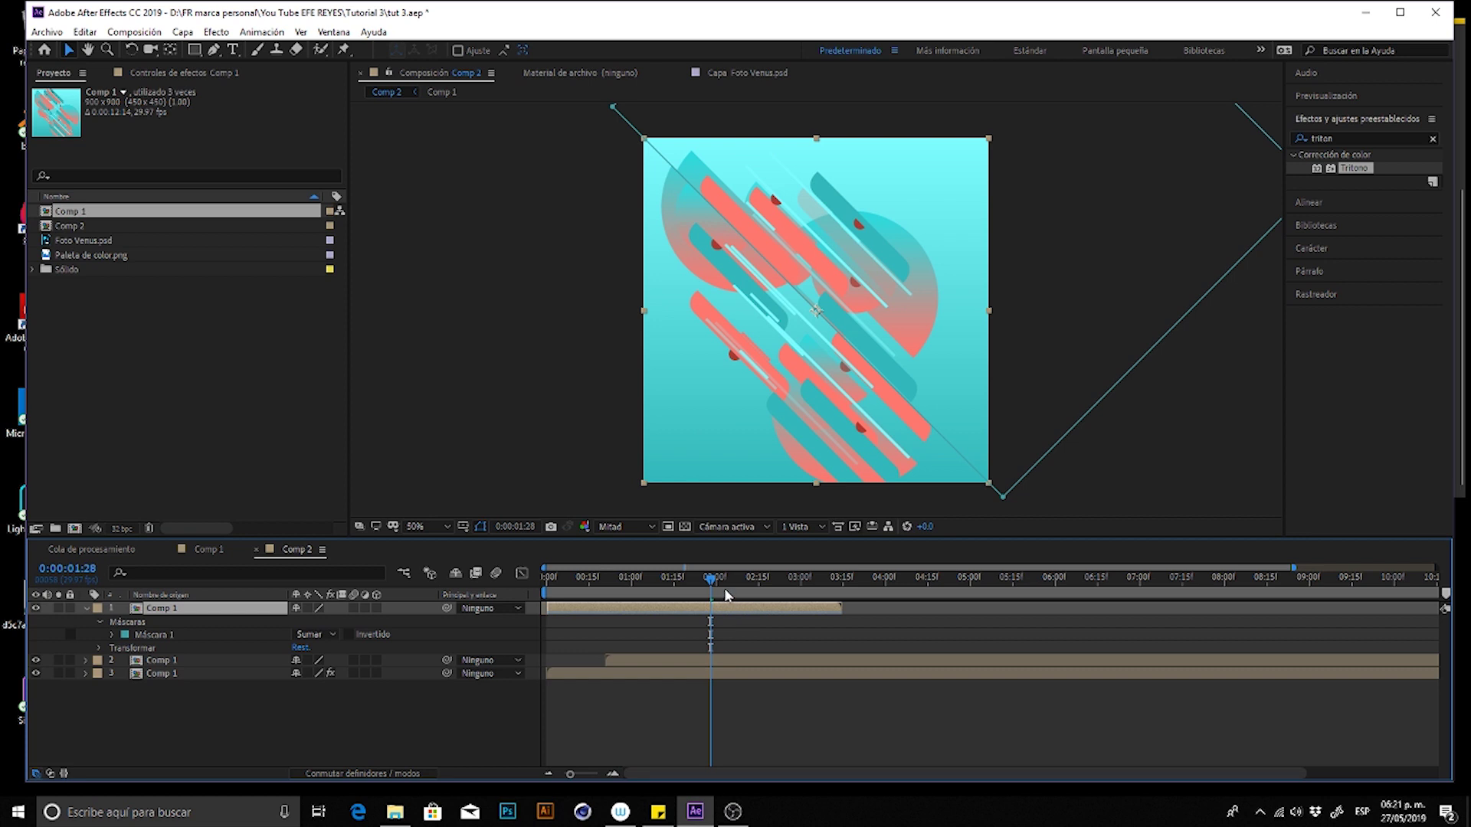
{"action": "left_click", "coordinate": [162, 74]}
{"action": "right_click", "coordinate": [196, 318]}
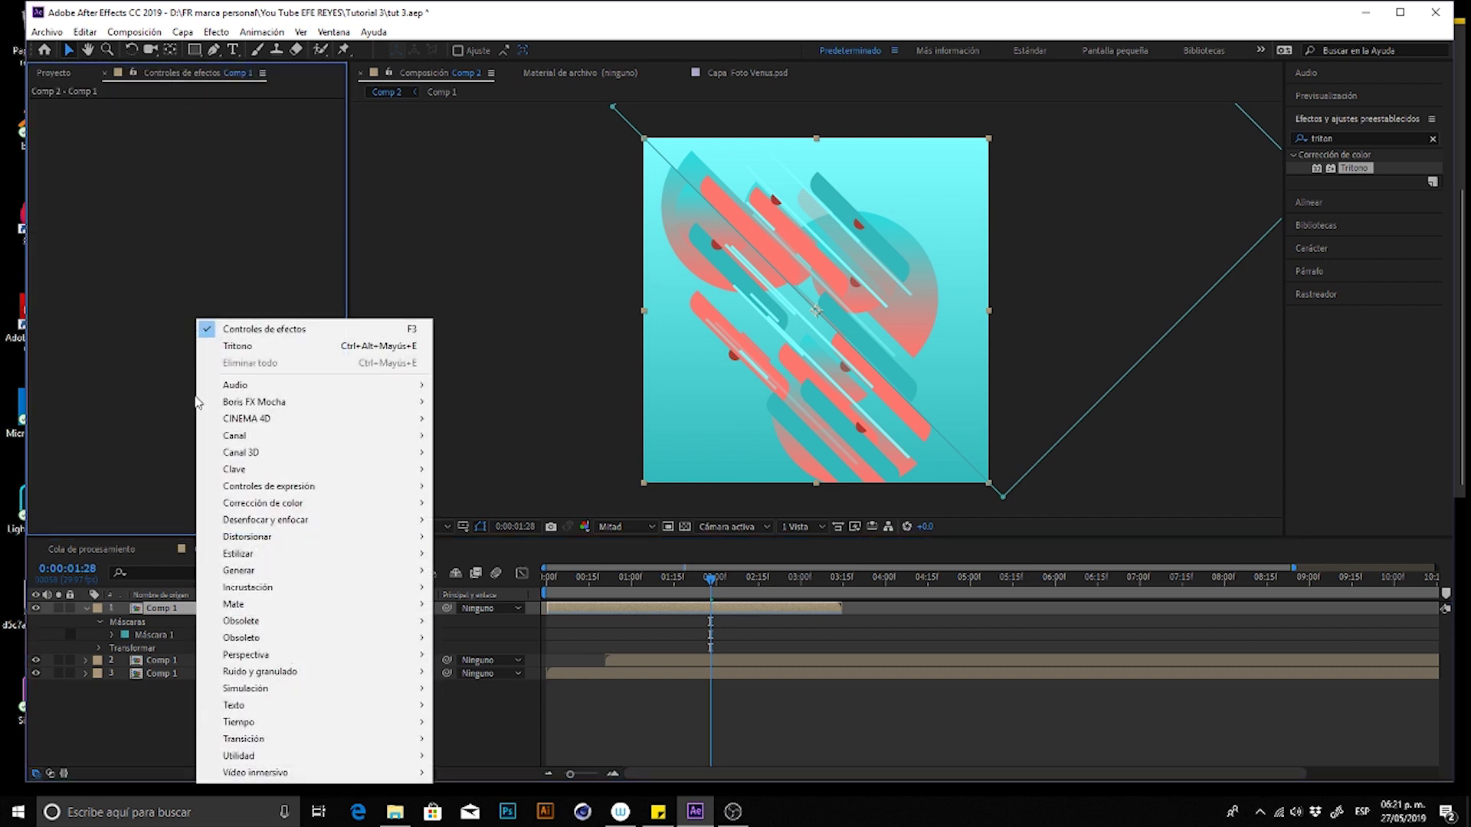
- Apply CC RepeTile, found by searching 'repe' in Effects & Presets, to the top layer
{"action": "left_click", "coordinate": [938, 640]}
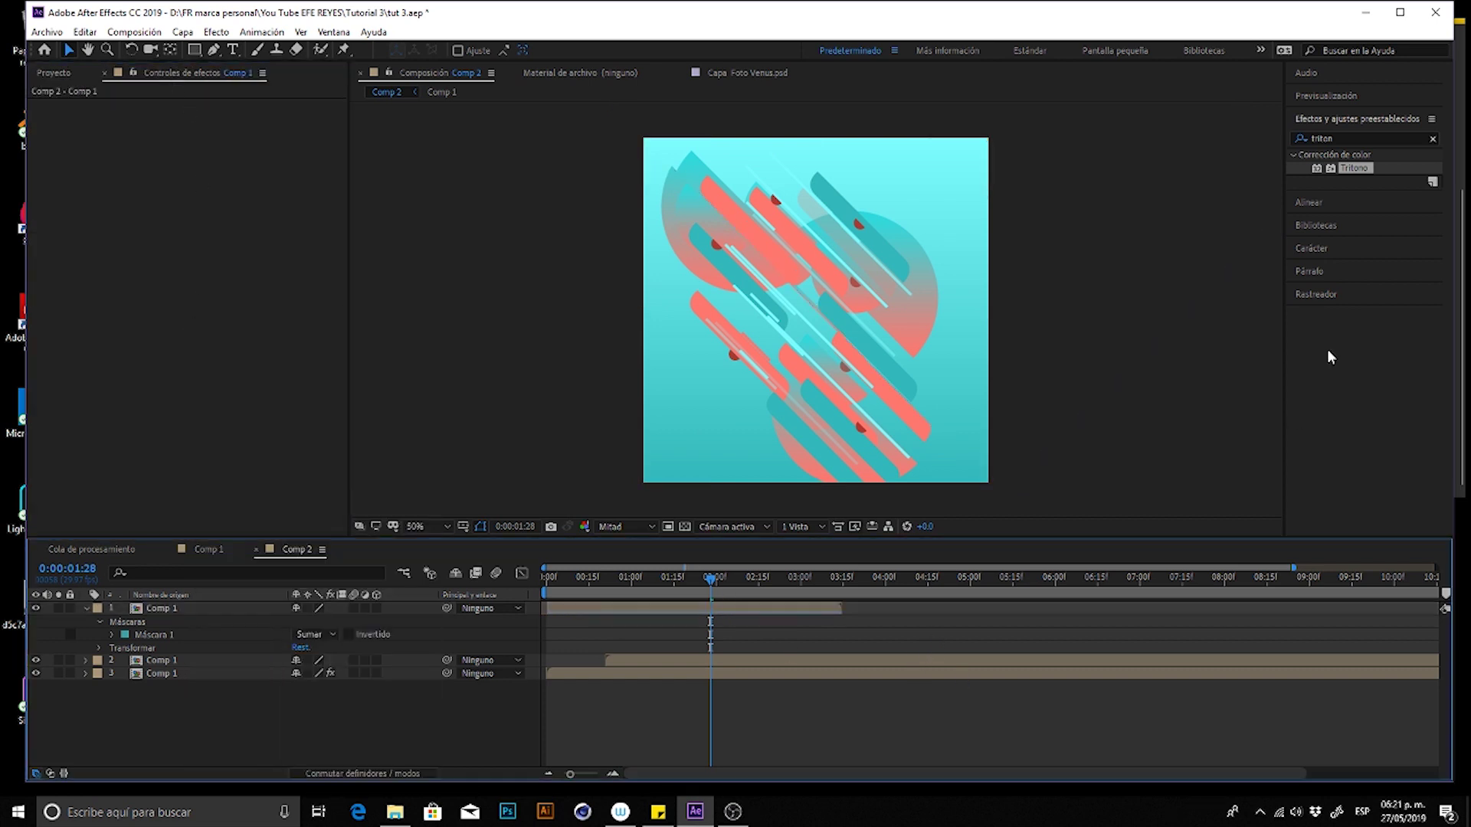
{"action": "left_click", "coordinate": [1345, 139]}
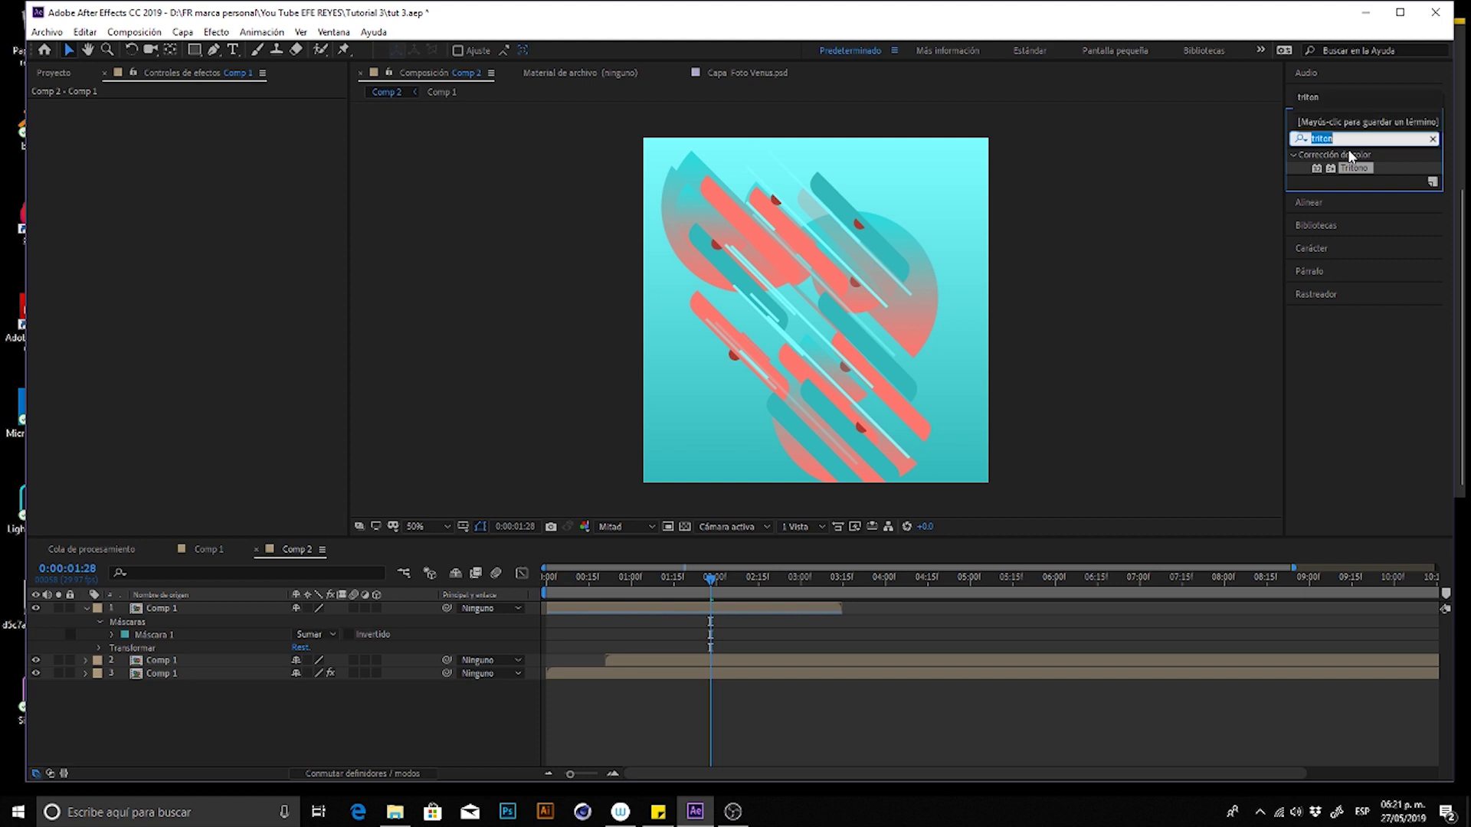
{"action": "type", "text": "repe"}
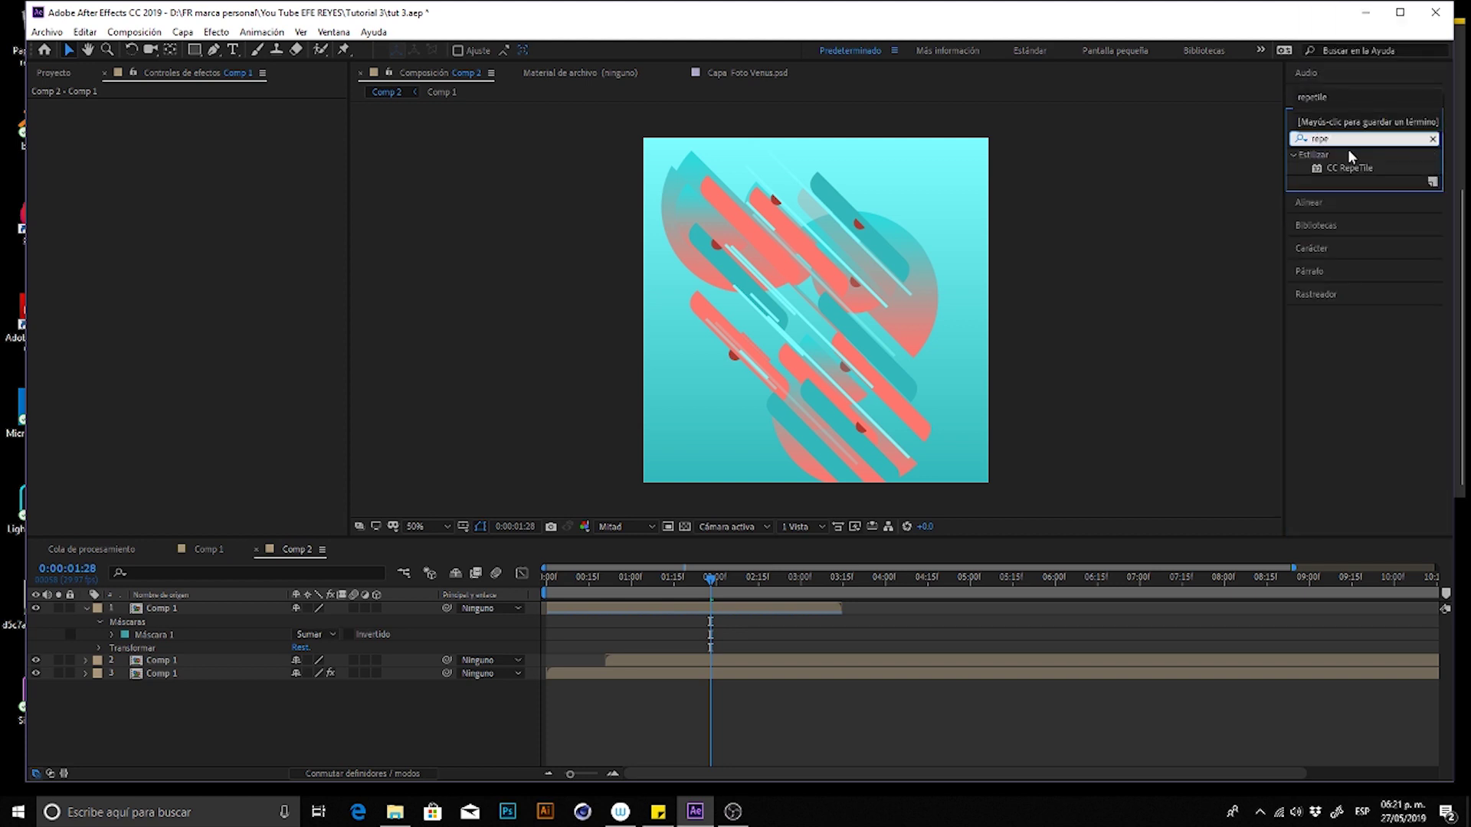
{"action": "left_click_drag", "start_coordinate": [1358, 172], "coordinate": [624, 611]}
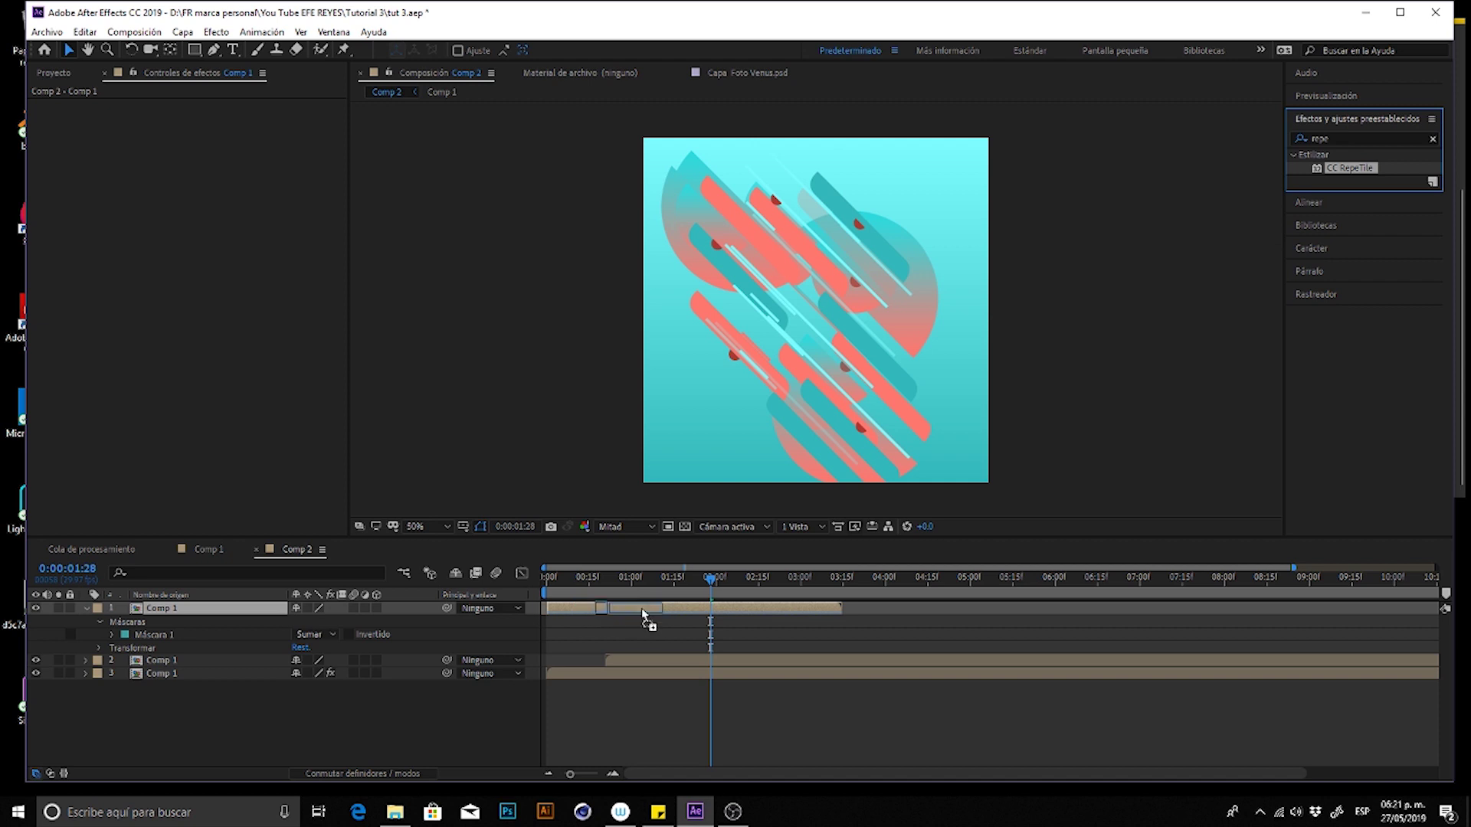
{"action": "left_click_drag", "start_coordinate": [626, 613], "coordinate": [656, 614]}
- Set CC RepeTile's Expand Right, Left, Down and Up to 3000 each
{"action": "left_click", "coordinate": [202, 120]}
{"action": "type", "text": "3000"}
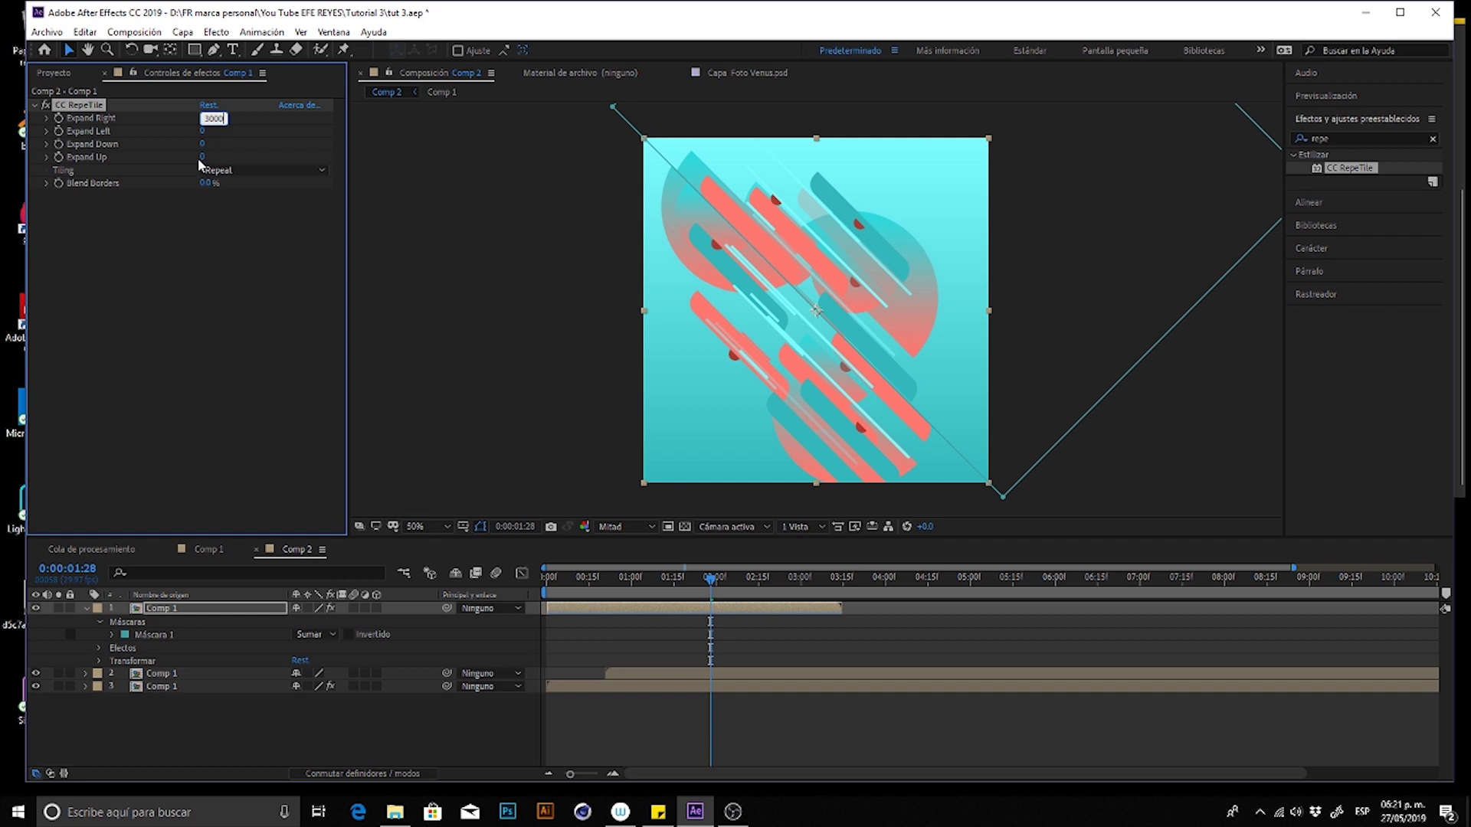
{"action": "left_click", "coordinate": [201, 132]}
{"action": "left_click", "coordinate": [203, 145]}
{"action": "type", "text": "0"}
{"action": "left_click", "coordinate": [204, 156]}
{"action": "type", "text": "3000"}
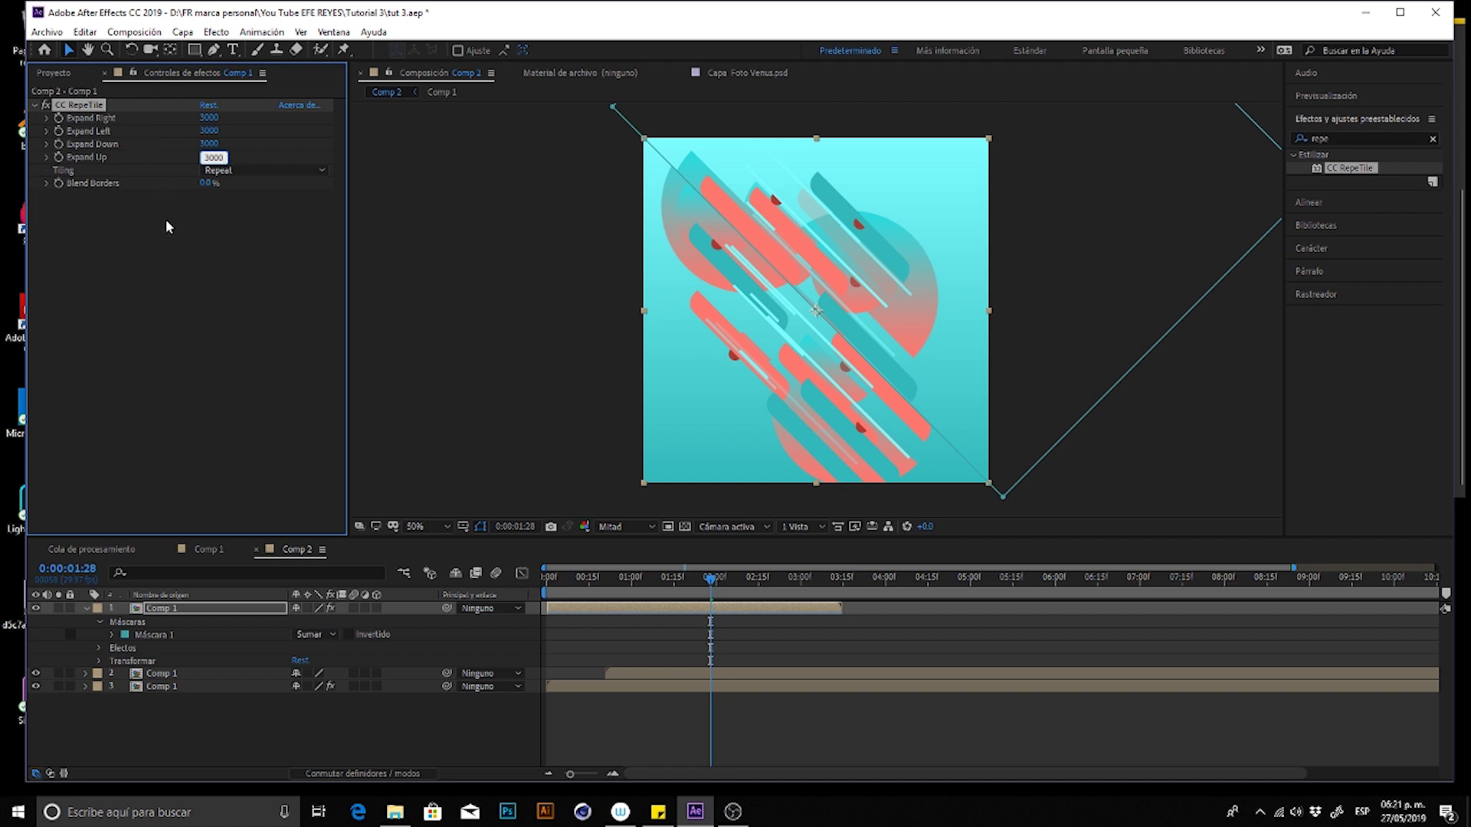
{"action": "left_click", "coordinate": [806, 661]}
{"action": "left_click", "coordinate": [558, 594]}
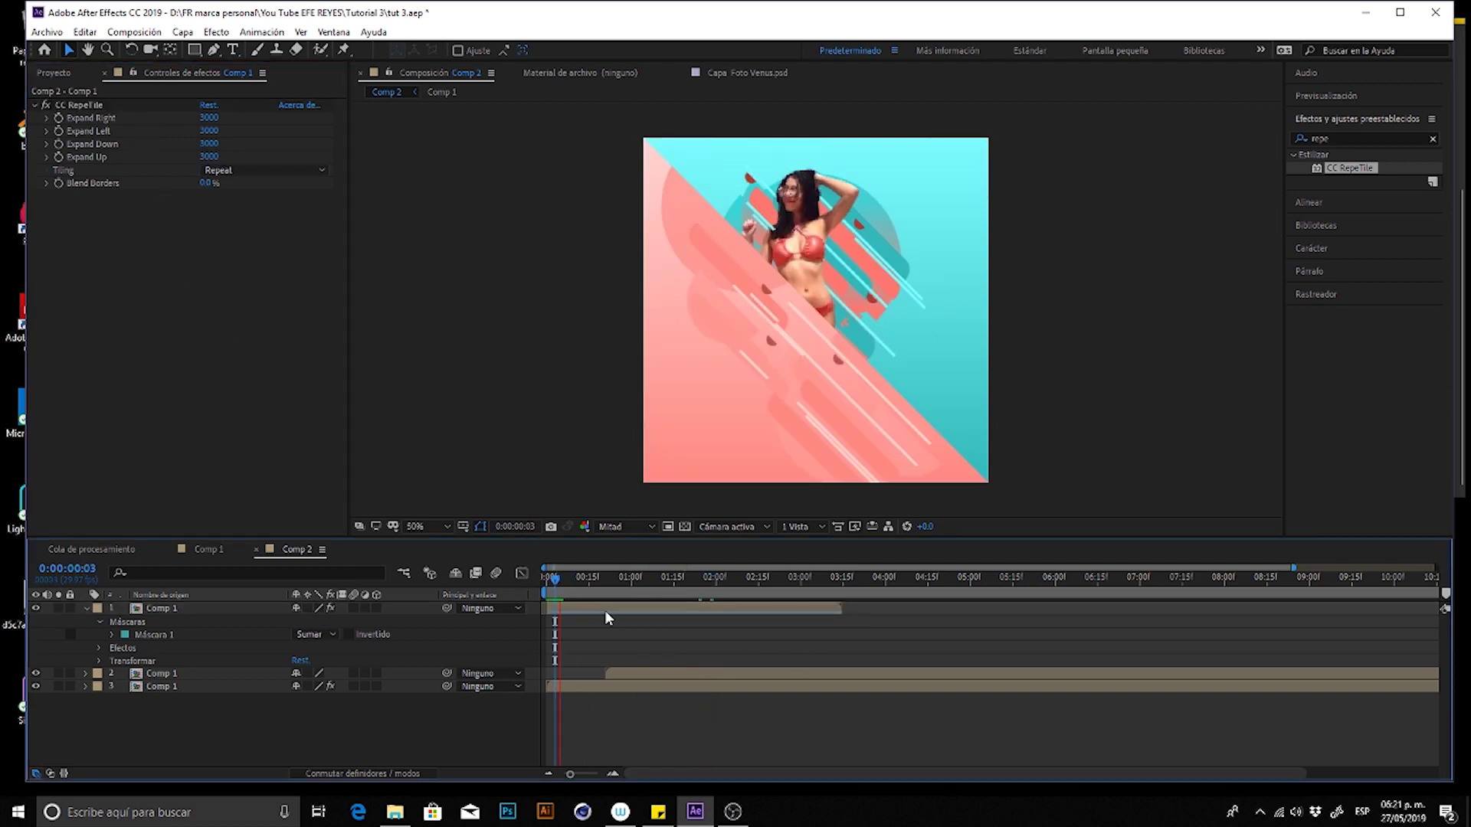
- Scrub and preview the tiled transition, then show the top Comp 1 layer's Position property
{"action": "left_click_drag", "start_coordinate": [638, 582], "coordinate": [638, 583]}
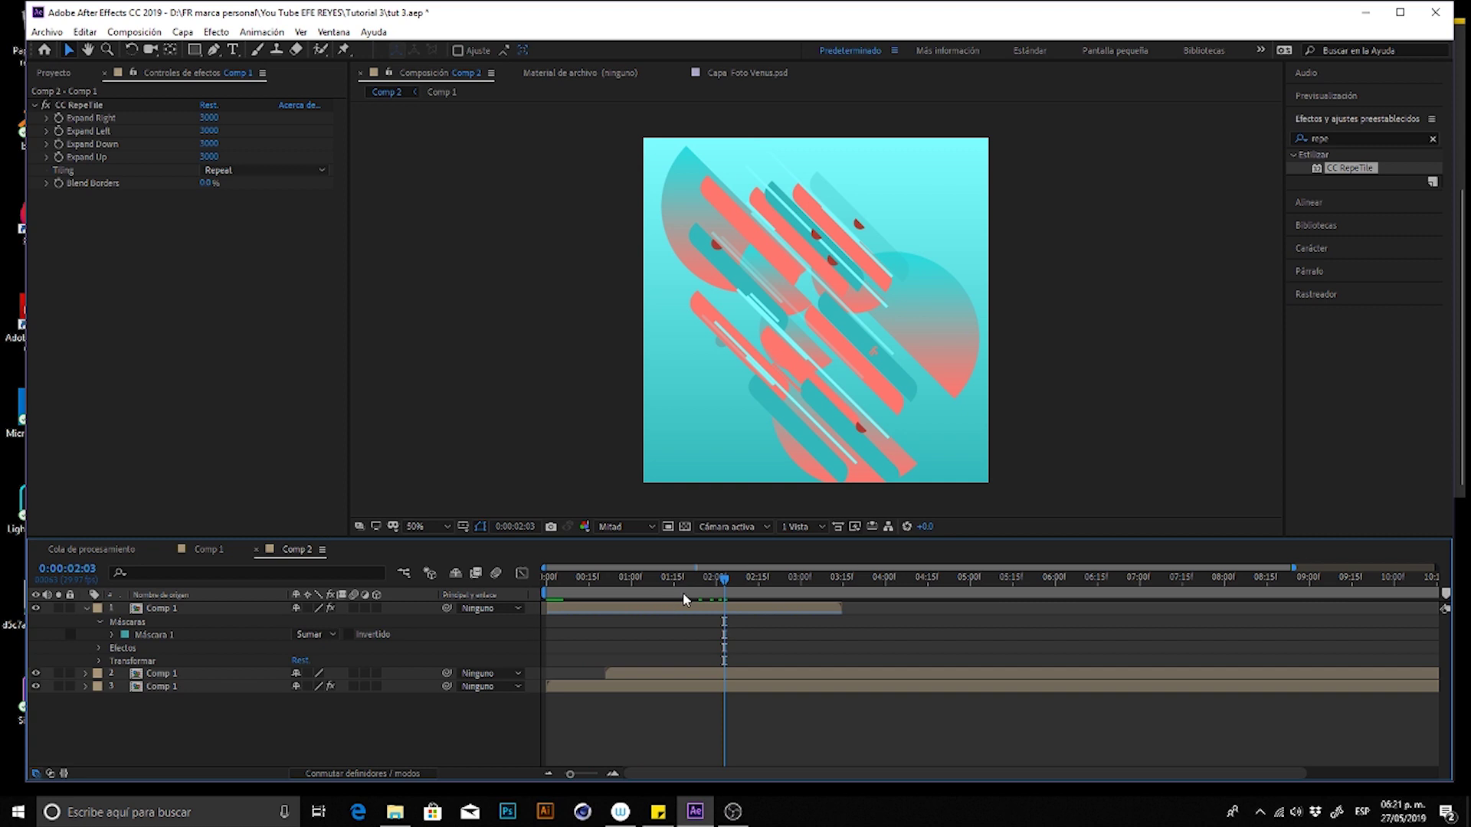
{"action": "key", "text": "space"}
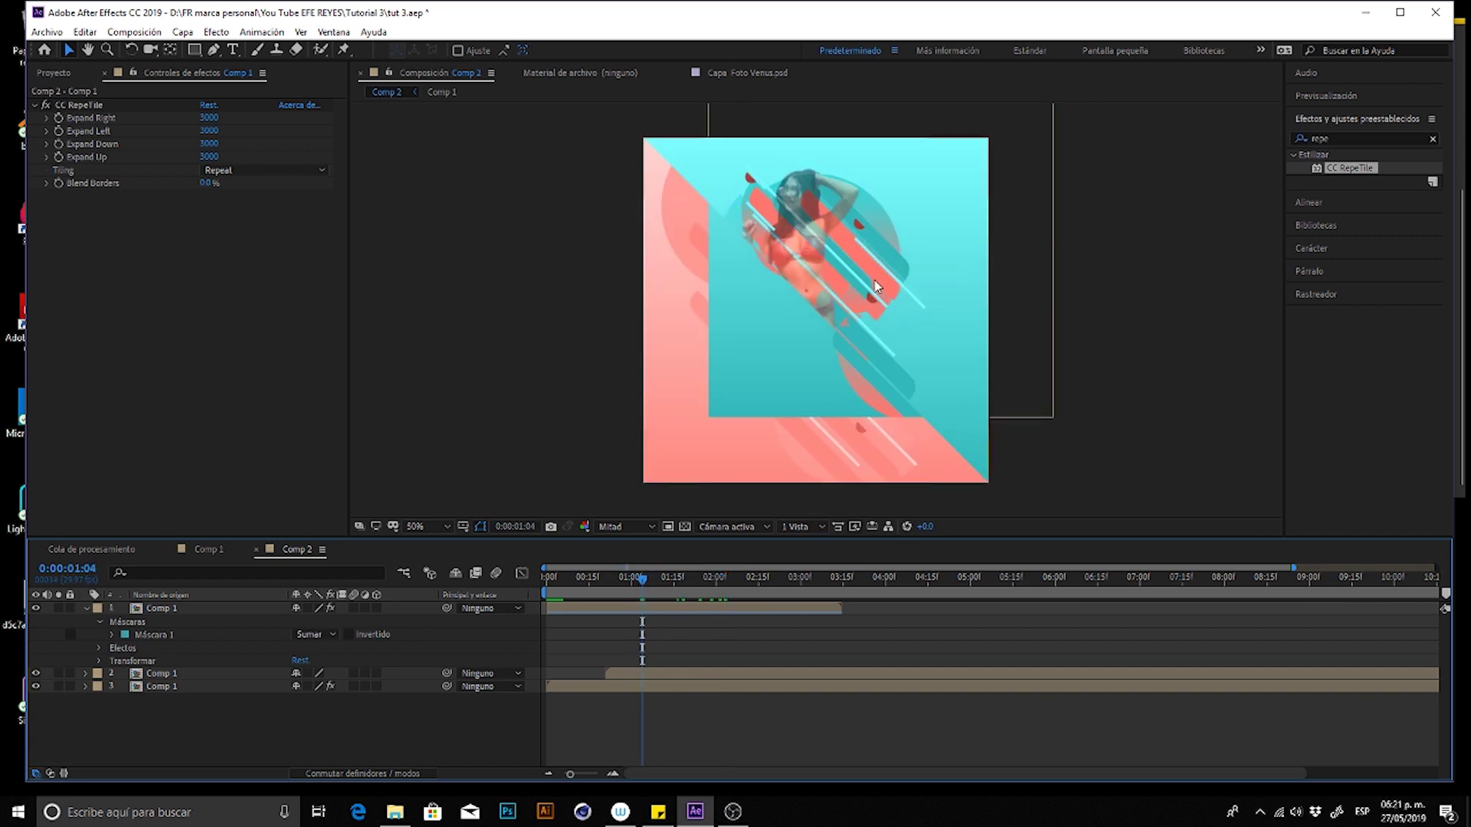
{"action": "left_click", "coordinate": [668, 610]}
{"action": "key", "text": "space"}
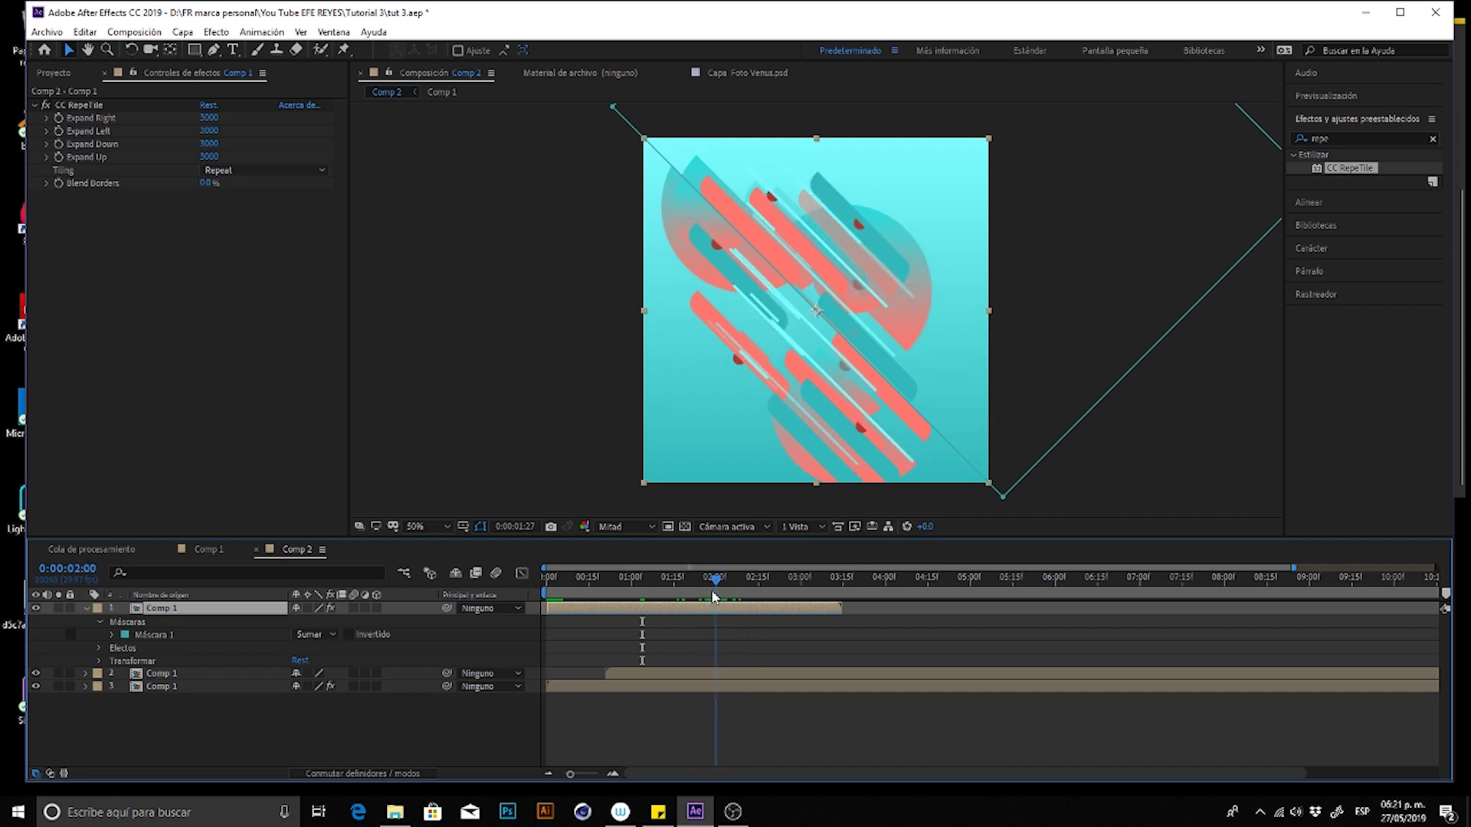
{"action": "key", "text": "space"}
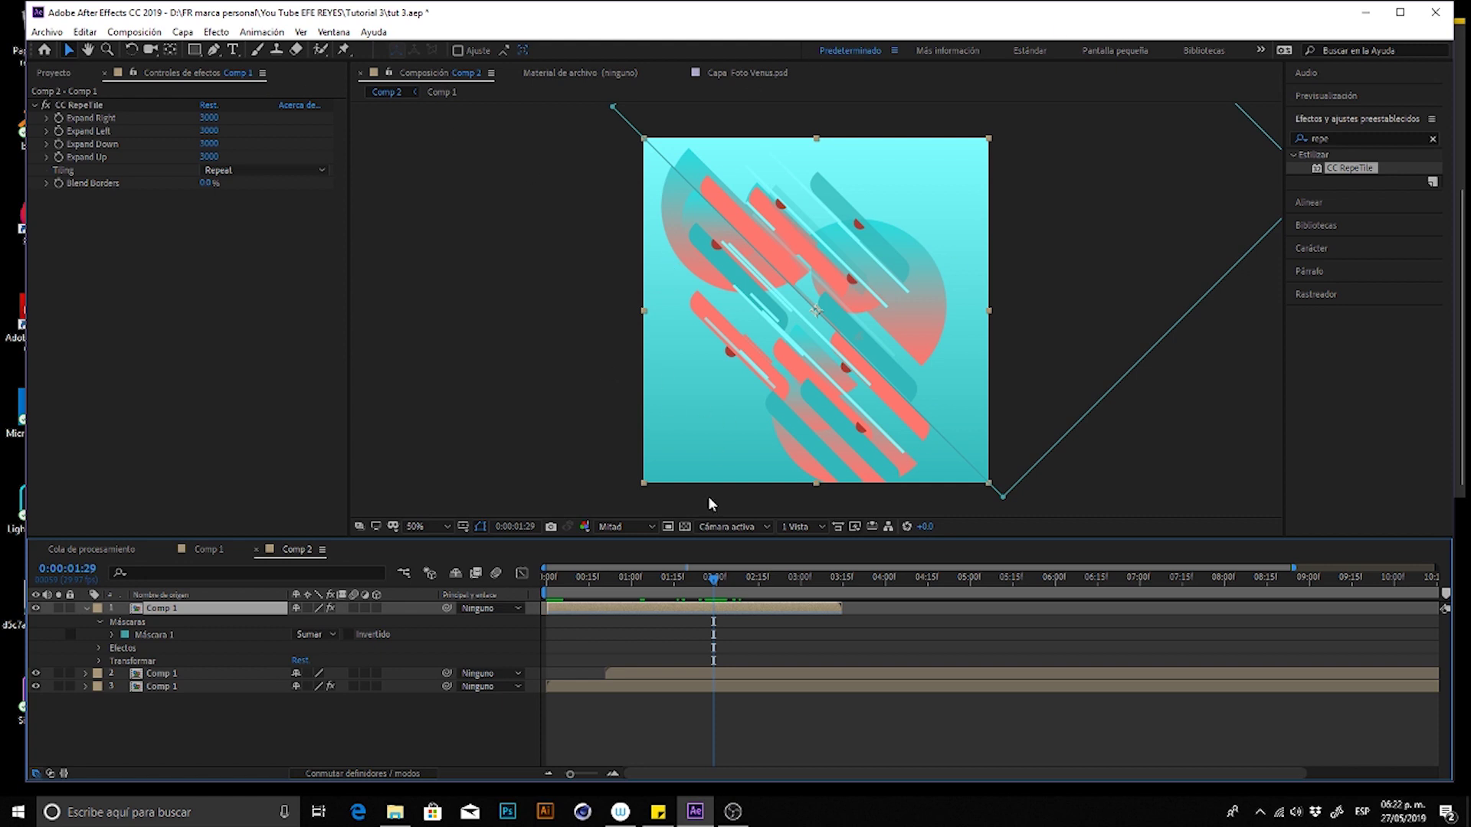
{"action": "mouse_move", "coordinate": [713, 579]}
{"action": "left_mouse_down"}
{"action": "mouse_move", "coordinate": [671, 580]}
{"action": "mouse_move", "coordinate": [714, 611]}
{"action": "left_mouse_up"}
{"action": "key", "text": "p"}
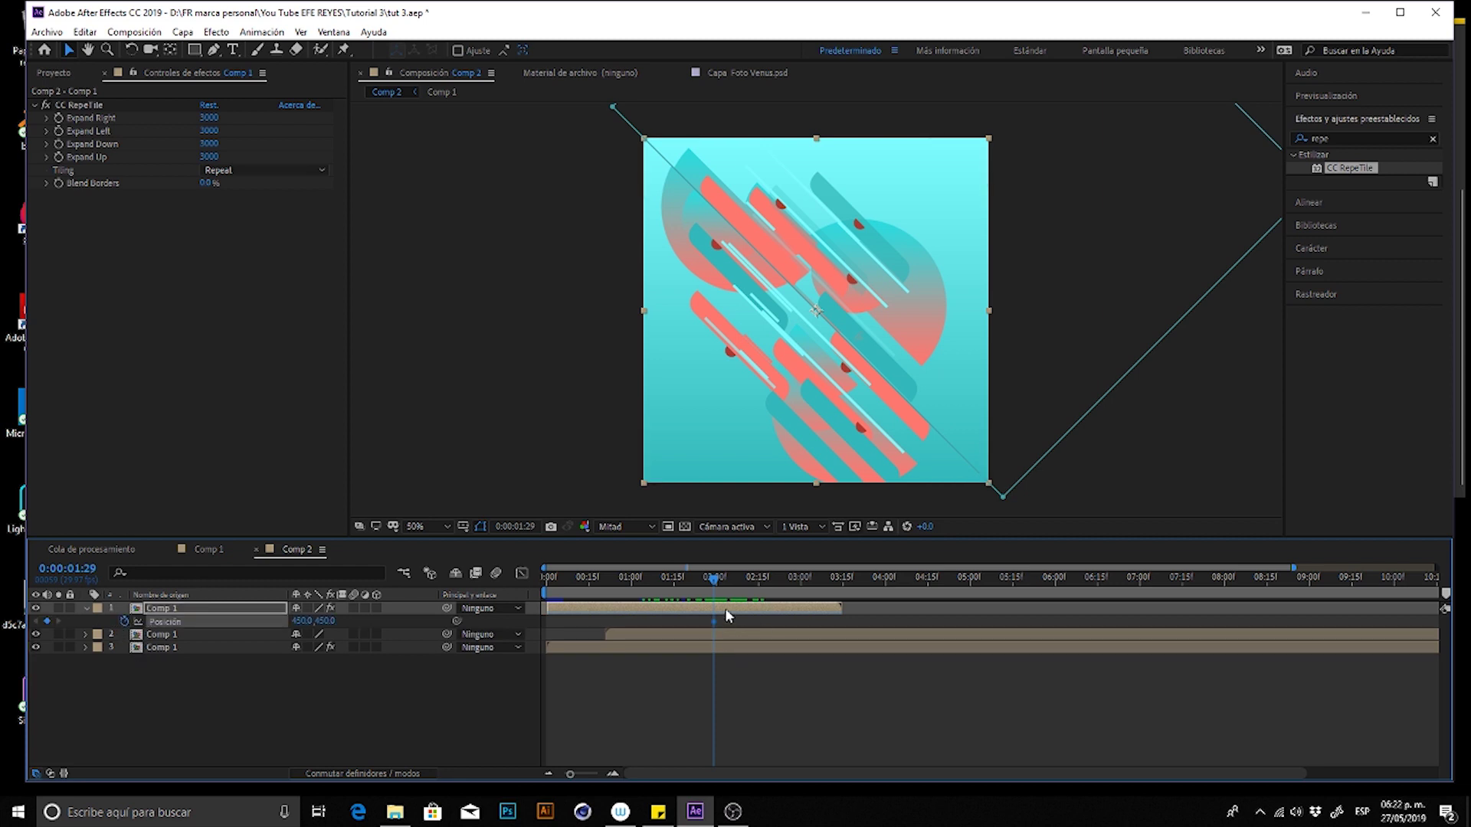
- At 0:00:03:00, drag Comp 1 down-left out of the frame
{"action": "left_click_drag", "start_coordinate": [751, 590], "coordinate": [814, 563]}
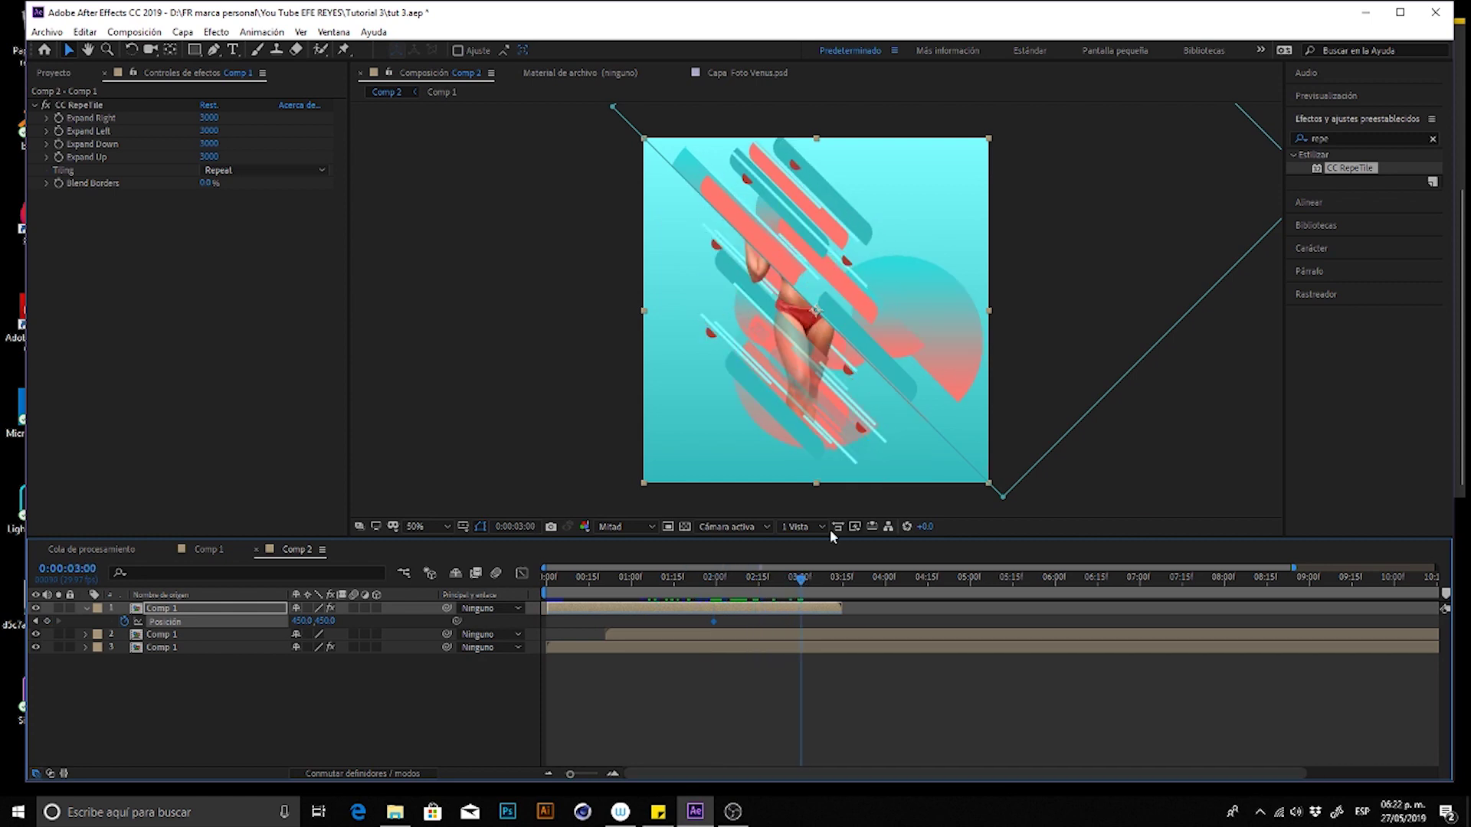
{"action": "key", "text": "comma"}
{"action": "key", "text": "comma"}
{"action": "left_click_drag", "start_coordinate": [841, 298], "coordinate": [665, 474]}
{"action": "key", "text": "h"}
{"action": "scroll", "coordinate": [842, 337], "scroll_direction": "up", "scroll_amount": 2}
{"action": "scroll", "coordinate": [847, 341], "scroll_direction": "up", "scroll_amount": 1}
{"action": "scroll", "coordinate": [846, 345], "scroll_direction": "up", "scroll_amount": 1}
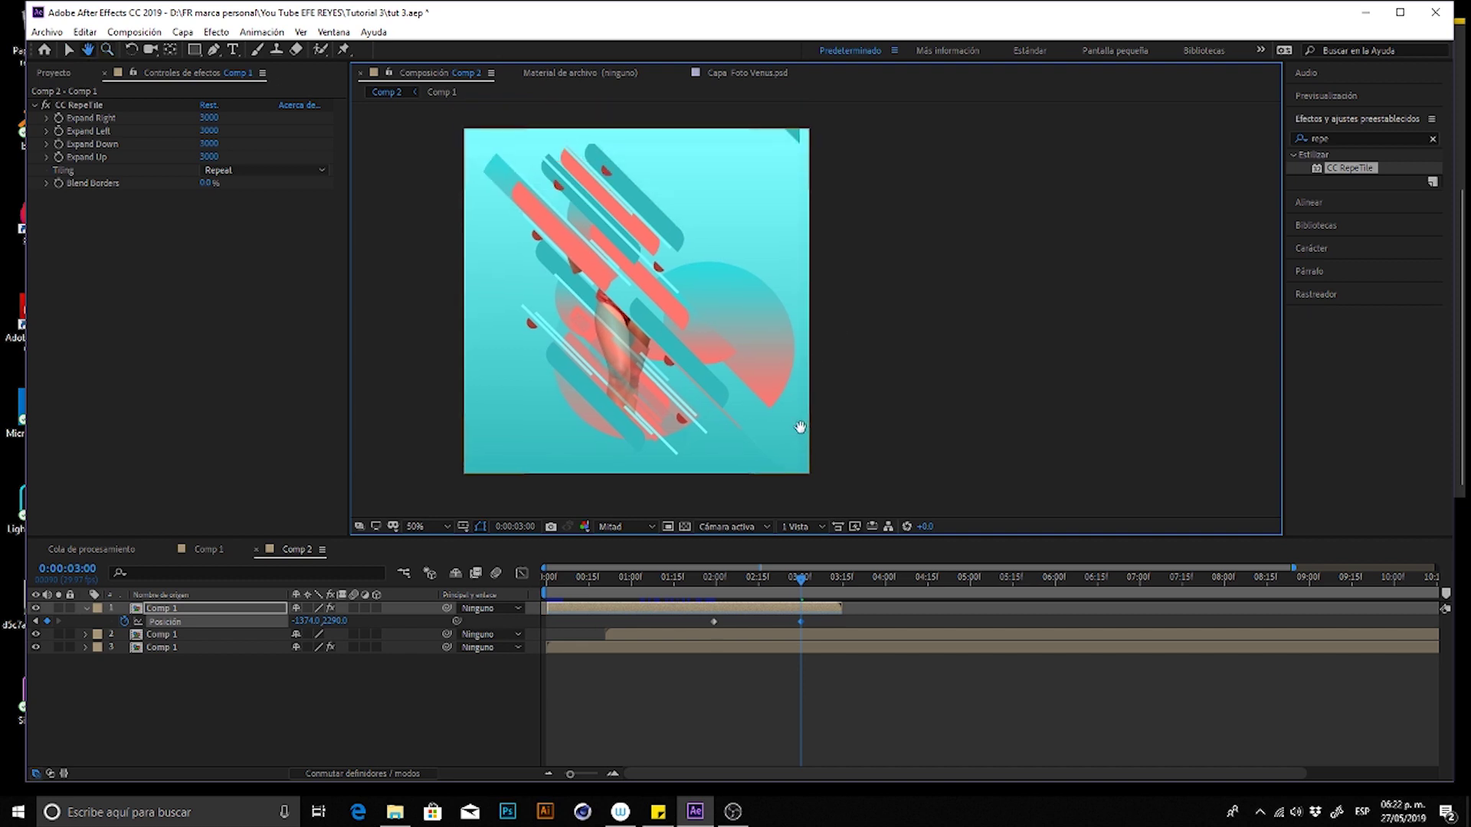
{"action": "left_click_drag", "start_coordinate": [800, 427], "coordinate": [807, 445]}
{"action": "key", "text": "z"}
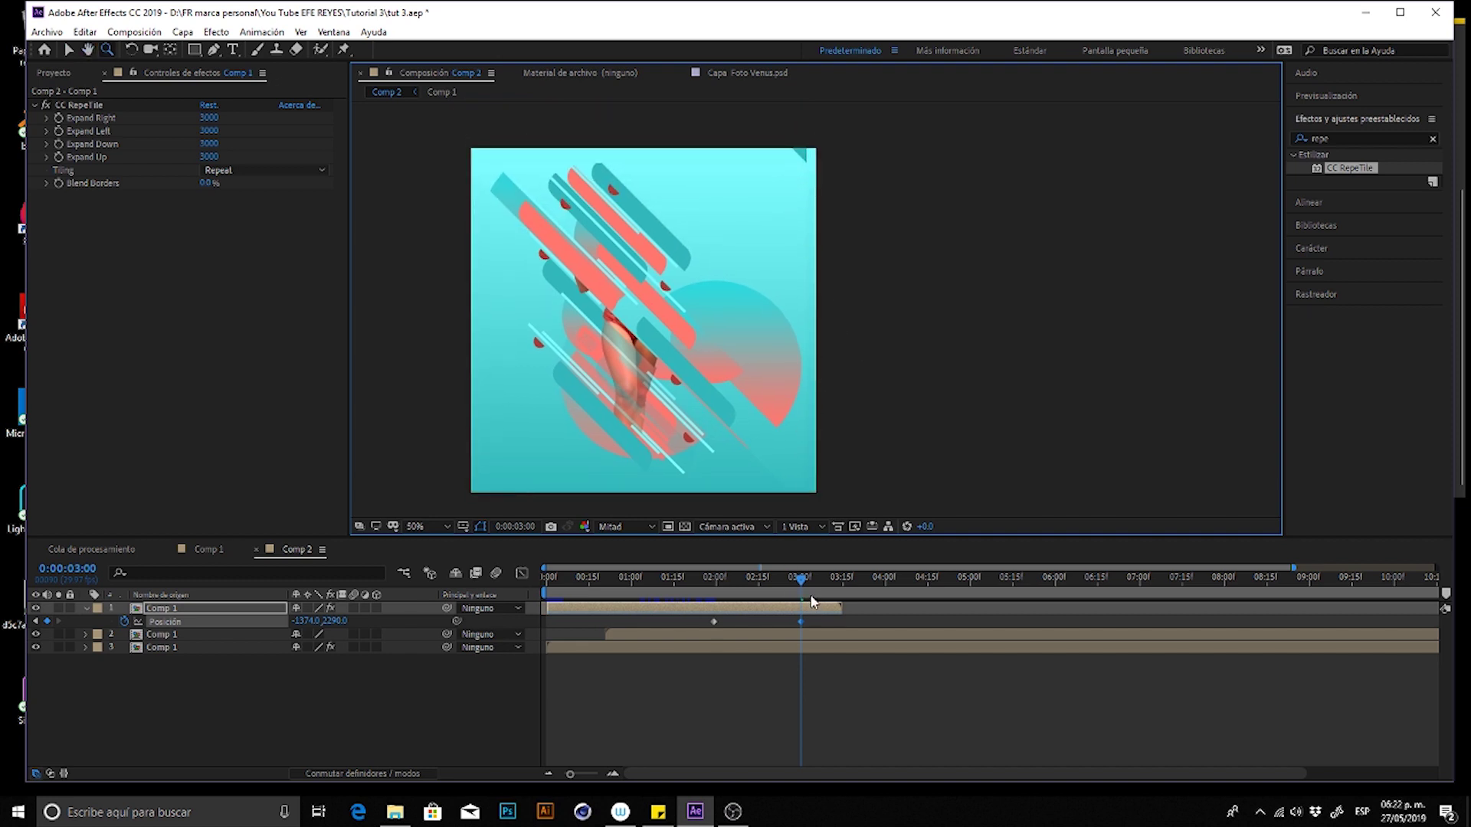
- Nudge Comp 1's end Position with arrow keys to about -1362, 2248
{"action": "left_click", "coordinate": [779, 611]}
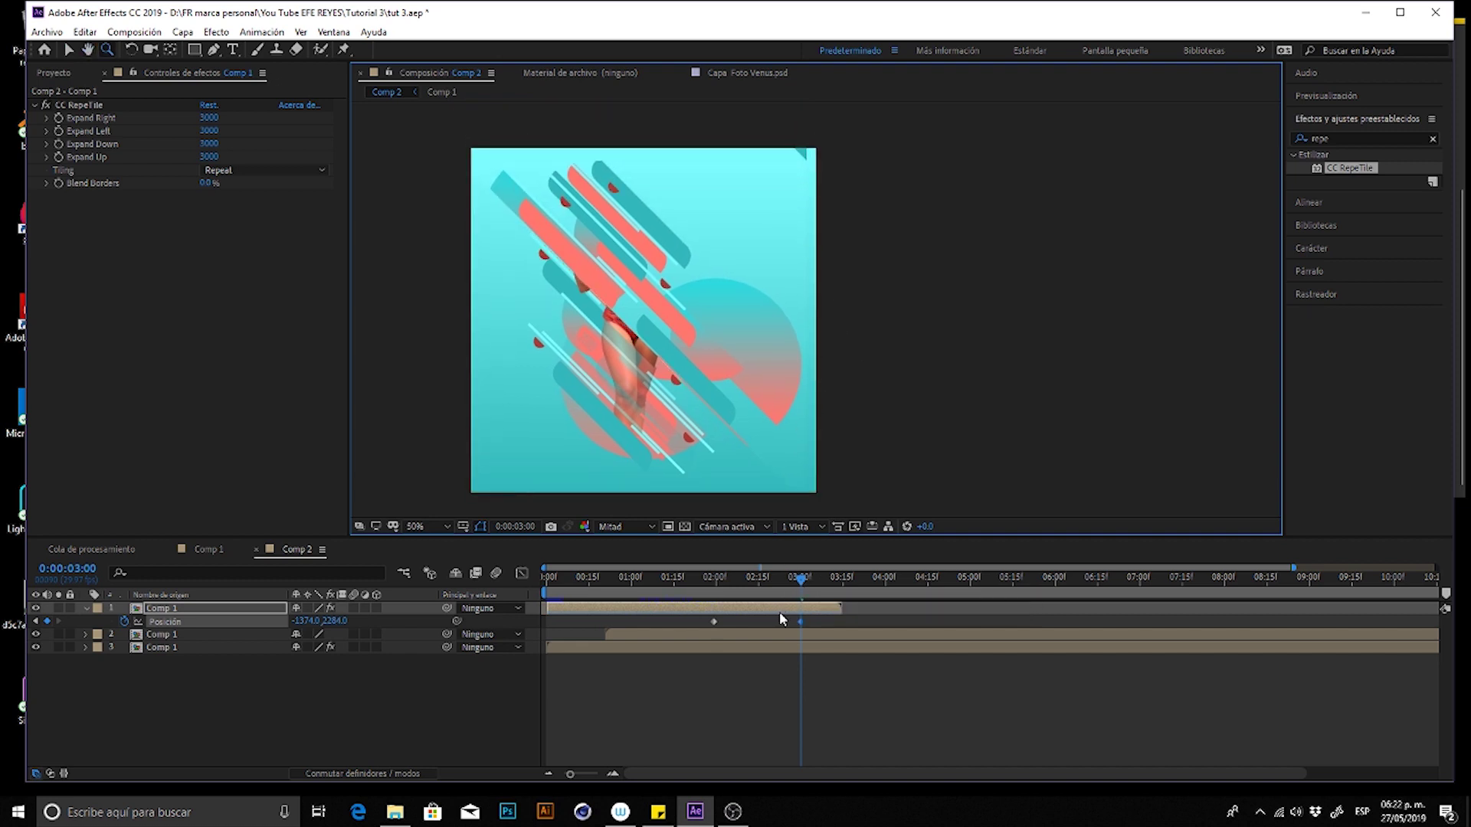
{"action": "key", "text": "Up"}
{"action": "key", "text": "Up"}
{"action": "key", "text": "Up"}
{"action": "key", "text": "Up"}
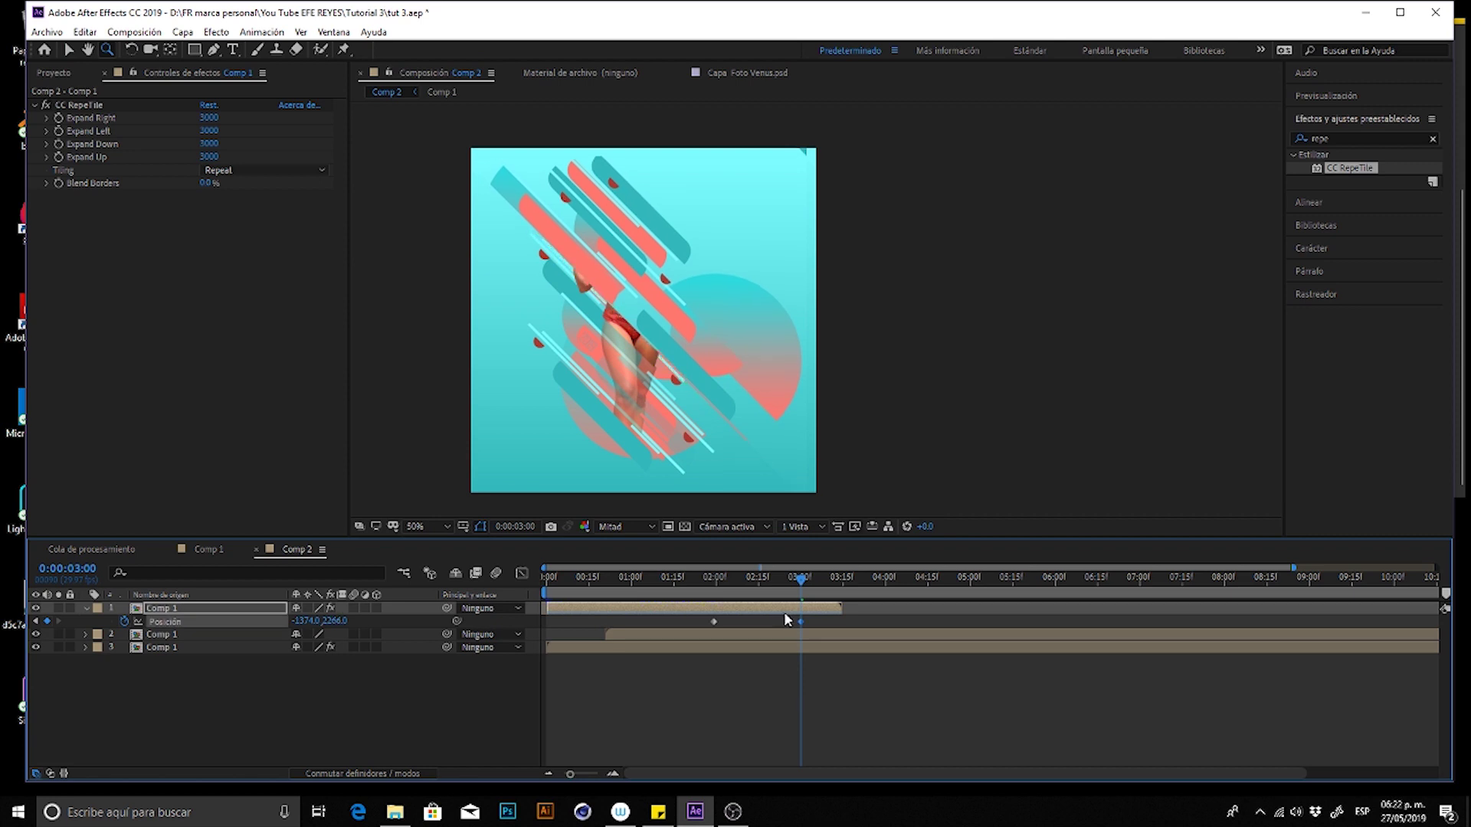
{"action": "key", "text": "shift+Up"}
{"action": "key", "text": "shift+Right"}
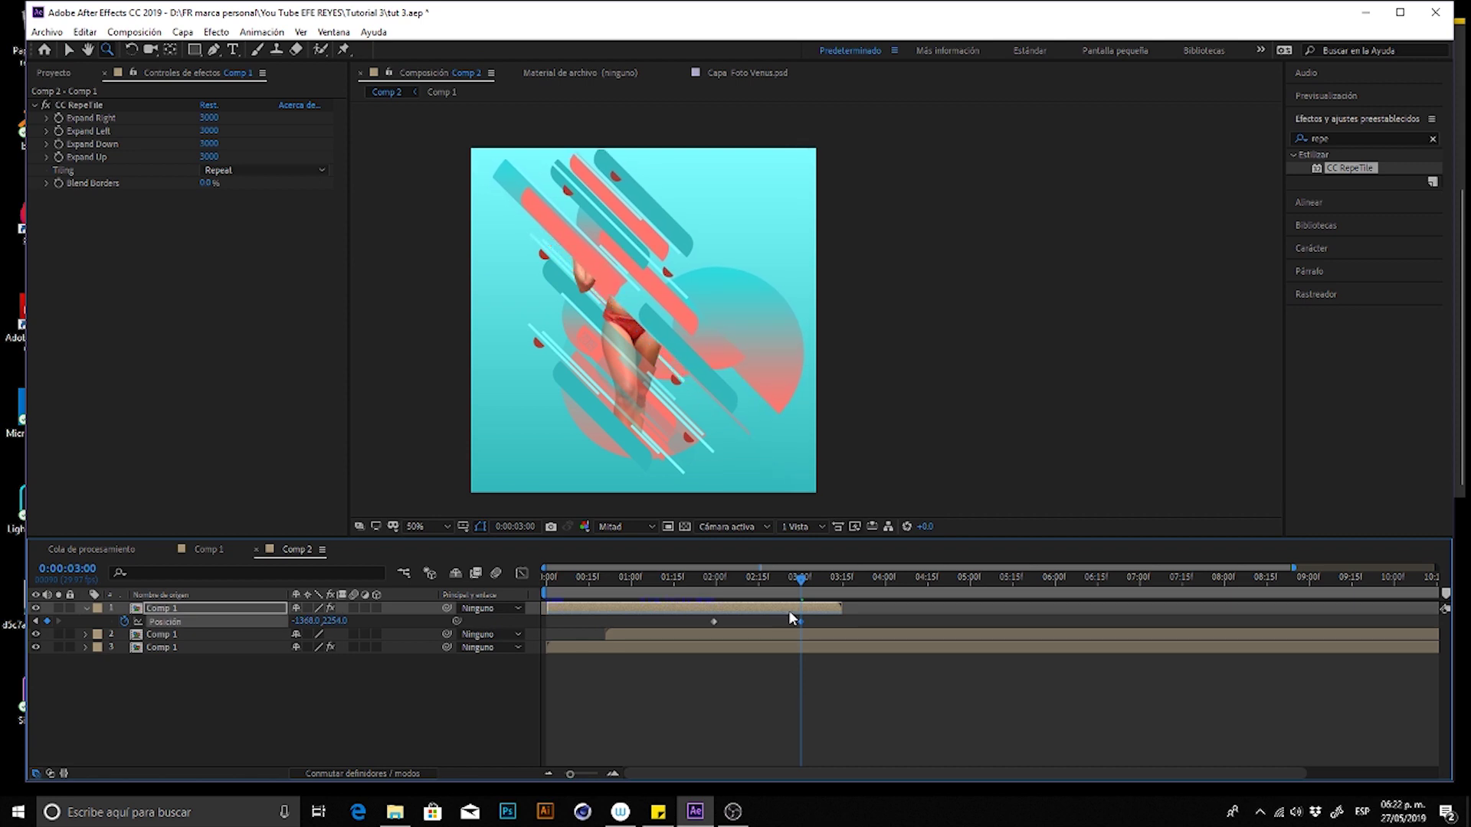
{"action": "key", "text": "Right"}
{"action": "key", "text": "Up"}
{"action": "key", "text": "Up"}
{"action": "key", "text": "Up"}
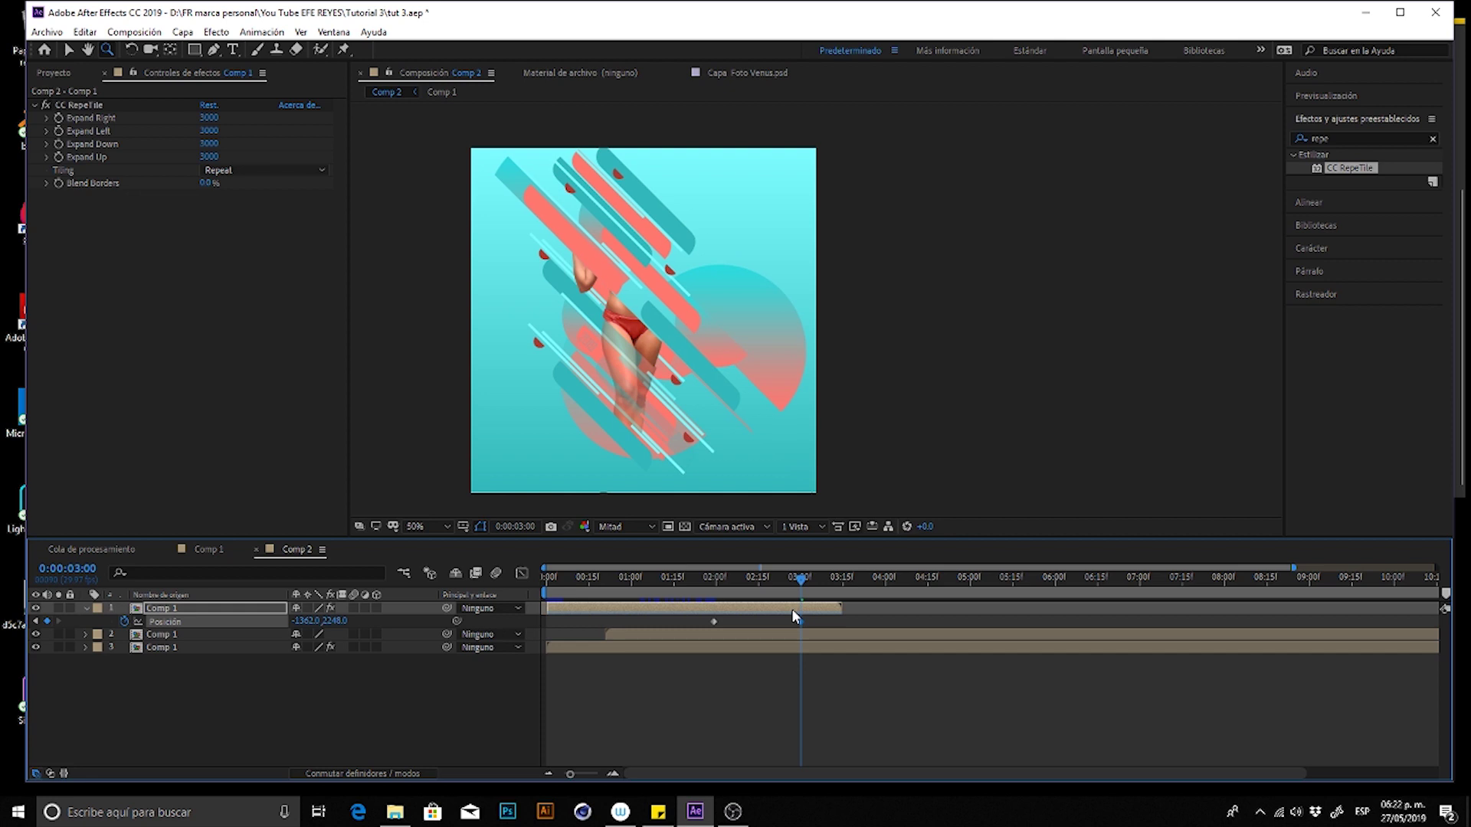
- Scrub and preview the slide, then select both Position keyframes
{"action": "left_click_drag", "start_coordinate": [811, 588], "coordinate": [834, 589]}
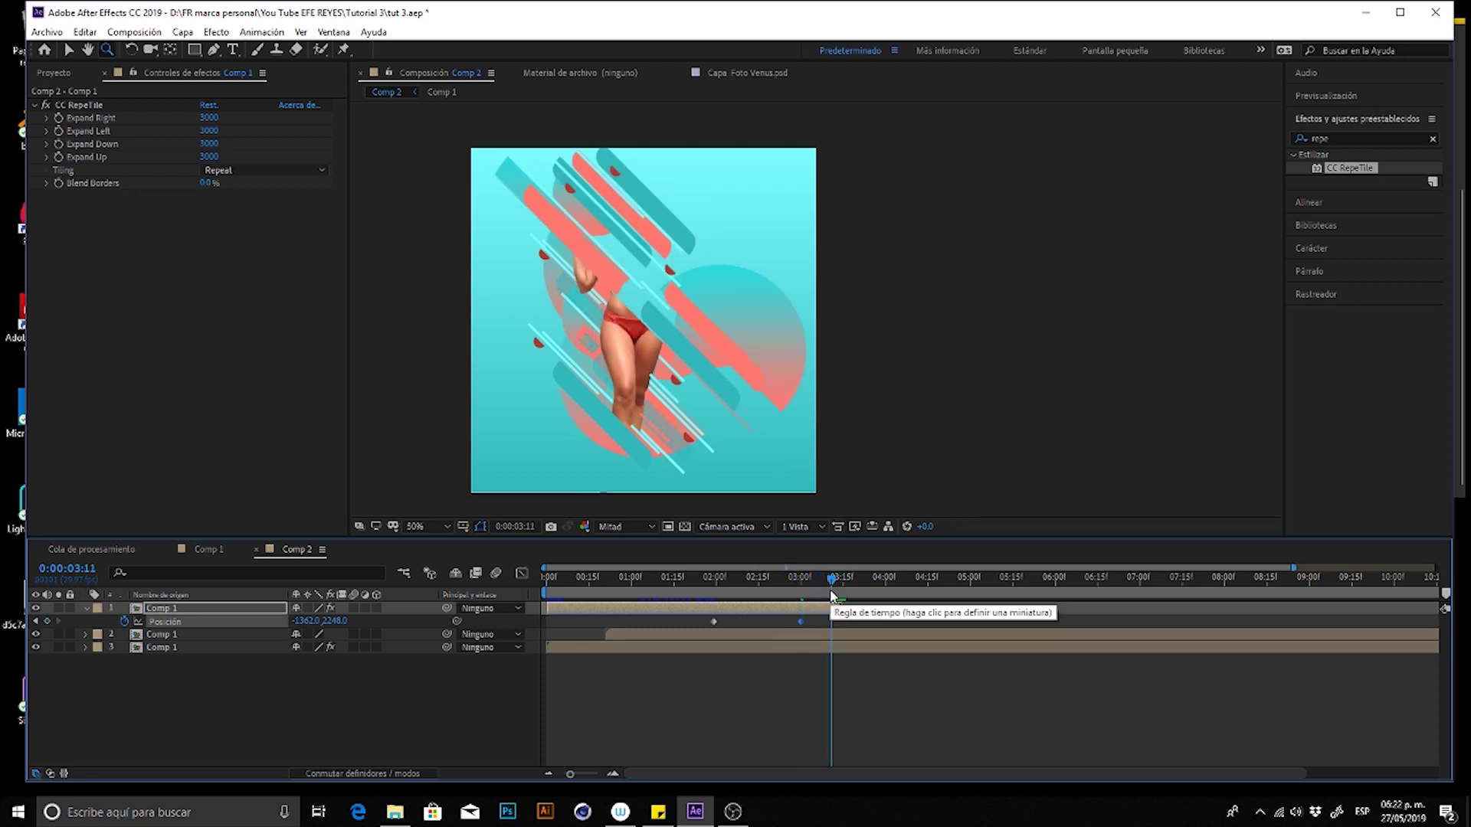
{"action": "left_click", "coordinate": [818, 595]}
{"action": "left_click_drag", "start_coordinate": [817, 586], "coordinate": [802, 592]}
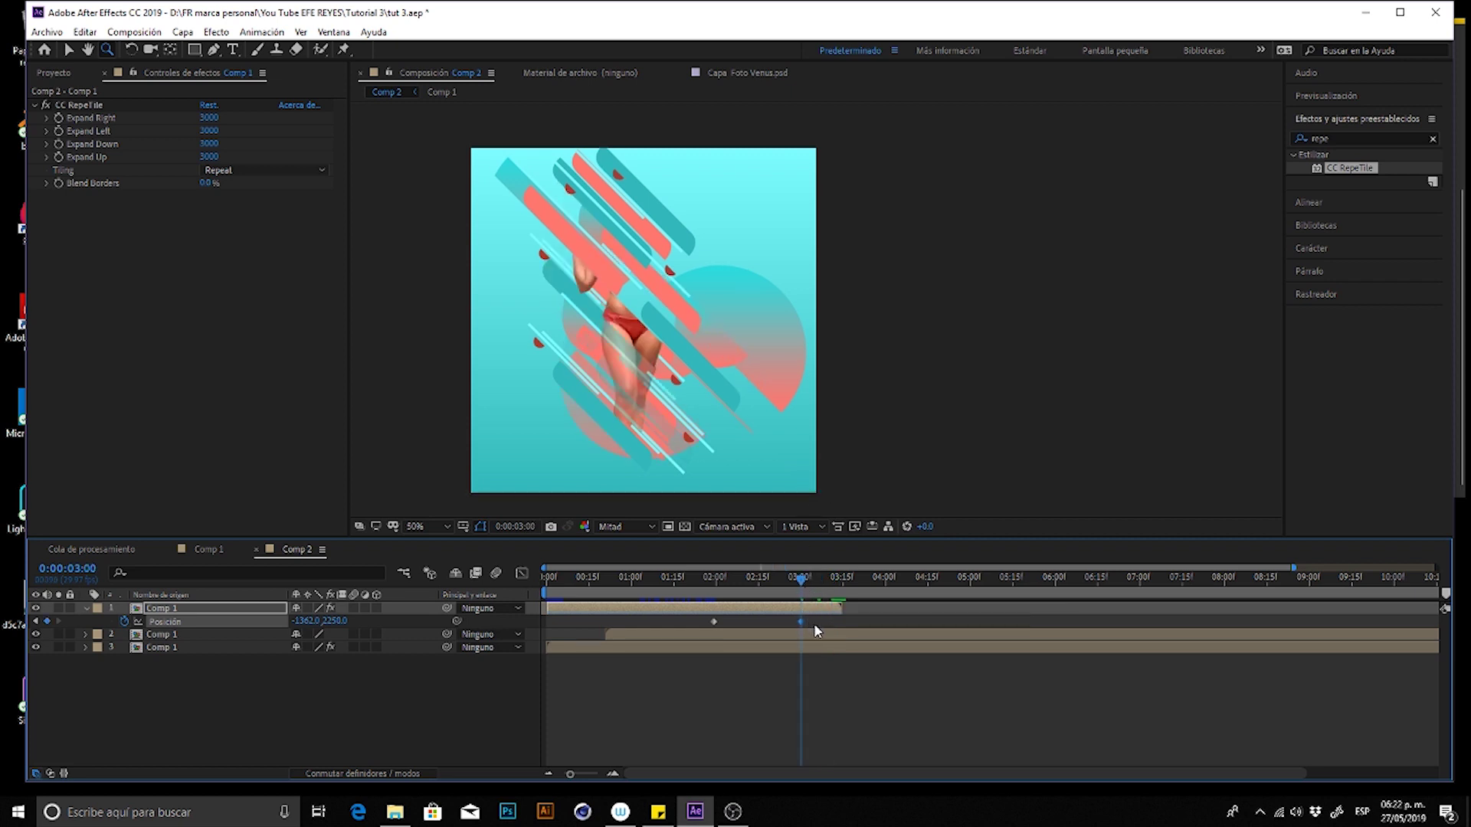
{"action": "left_click_drag", "start_coordinate": [808, 590], "coordinate": [704, 590]}
{"action": "key", "text": "space"}
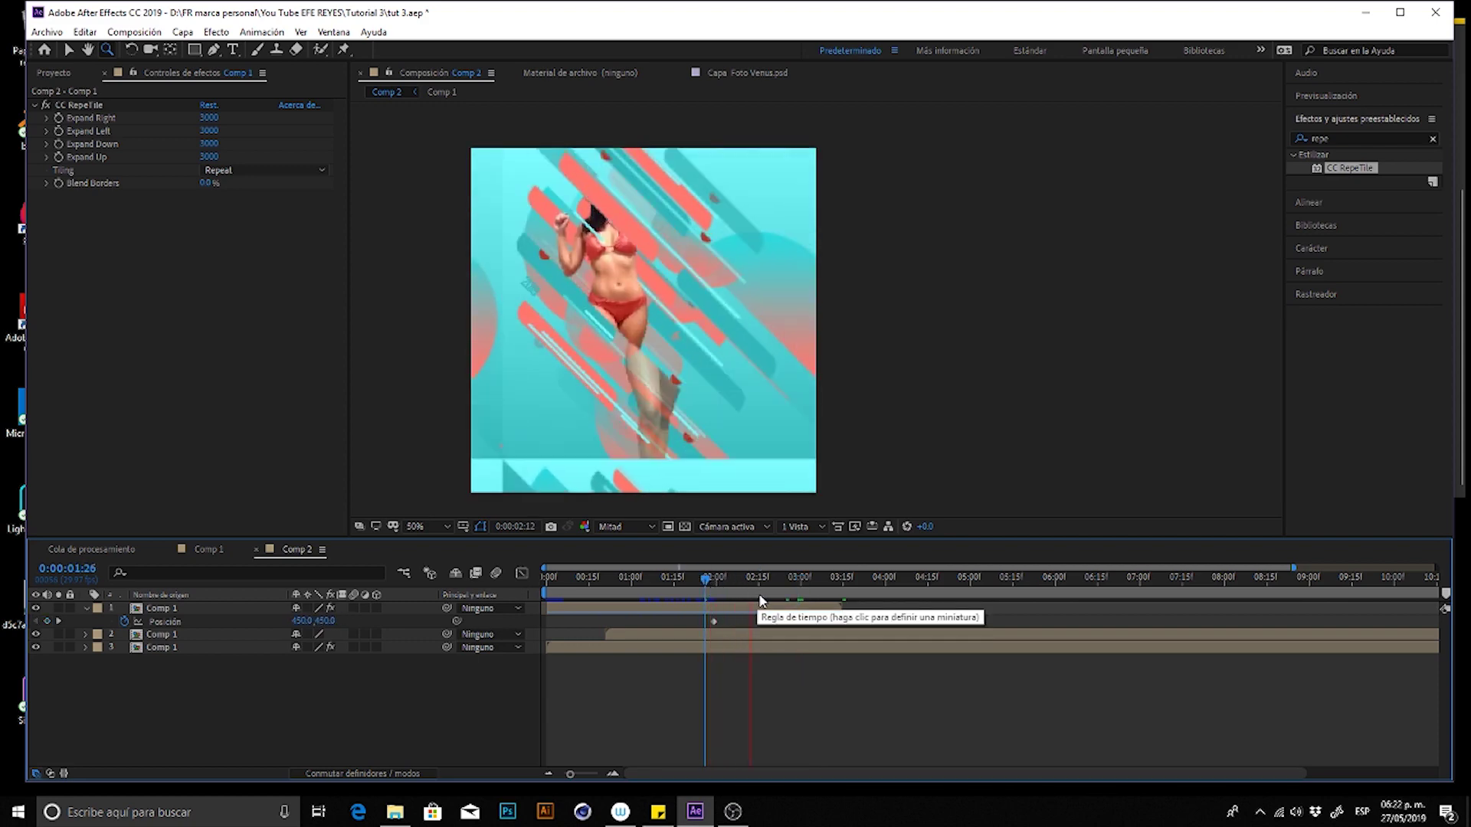
{"action": "key", "text": "space"}
{"action": "key", "text": "space"}
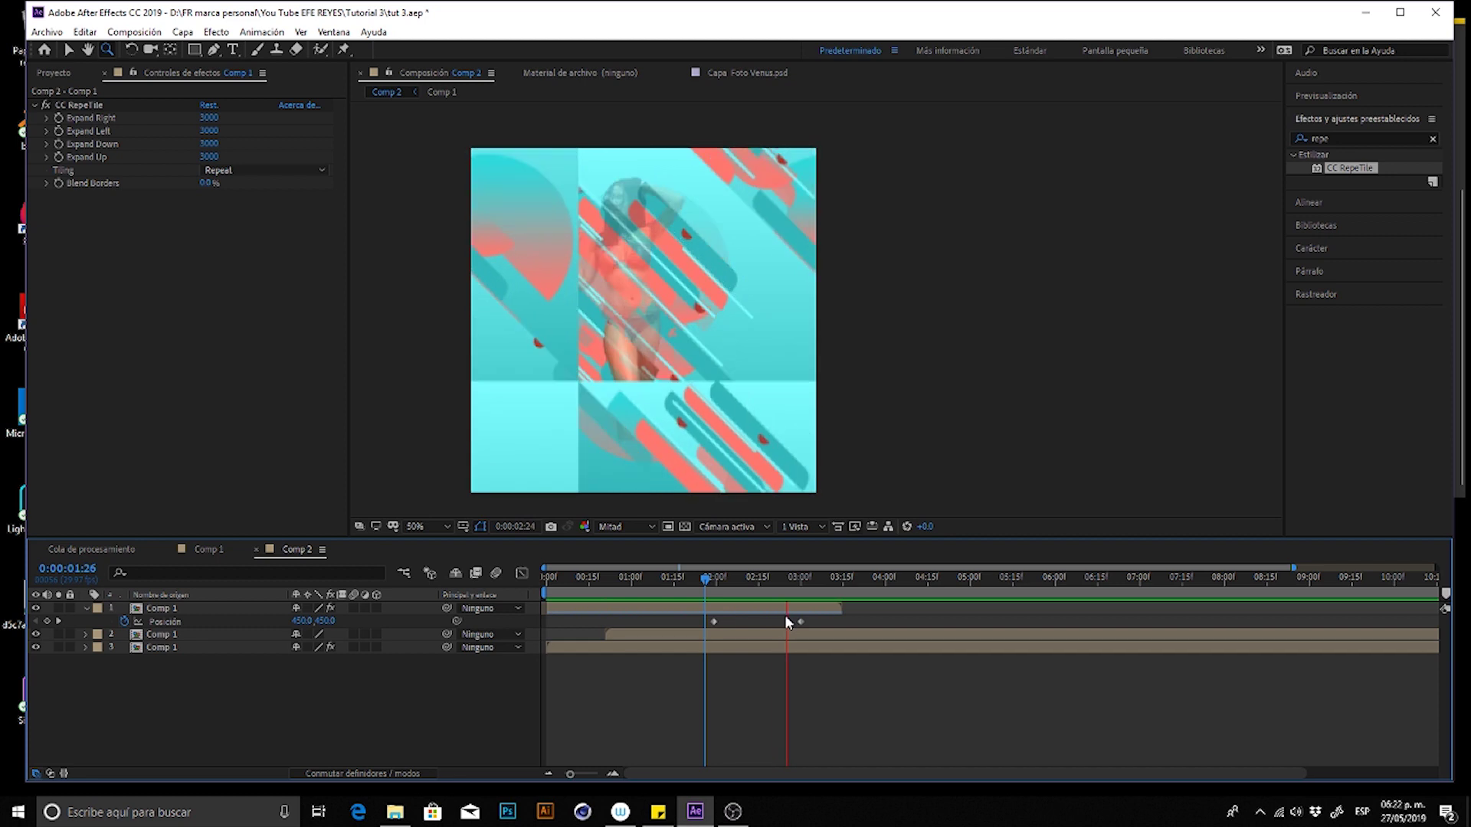
{"action": "left_click_drag", "start_coordinate": [752, 622], "coordinate": [724, 637]}
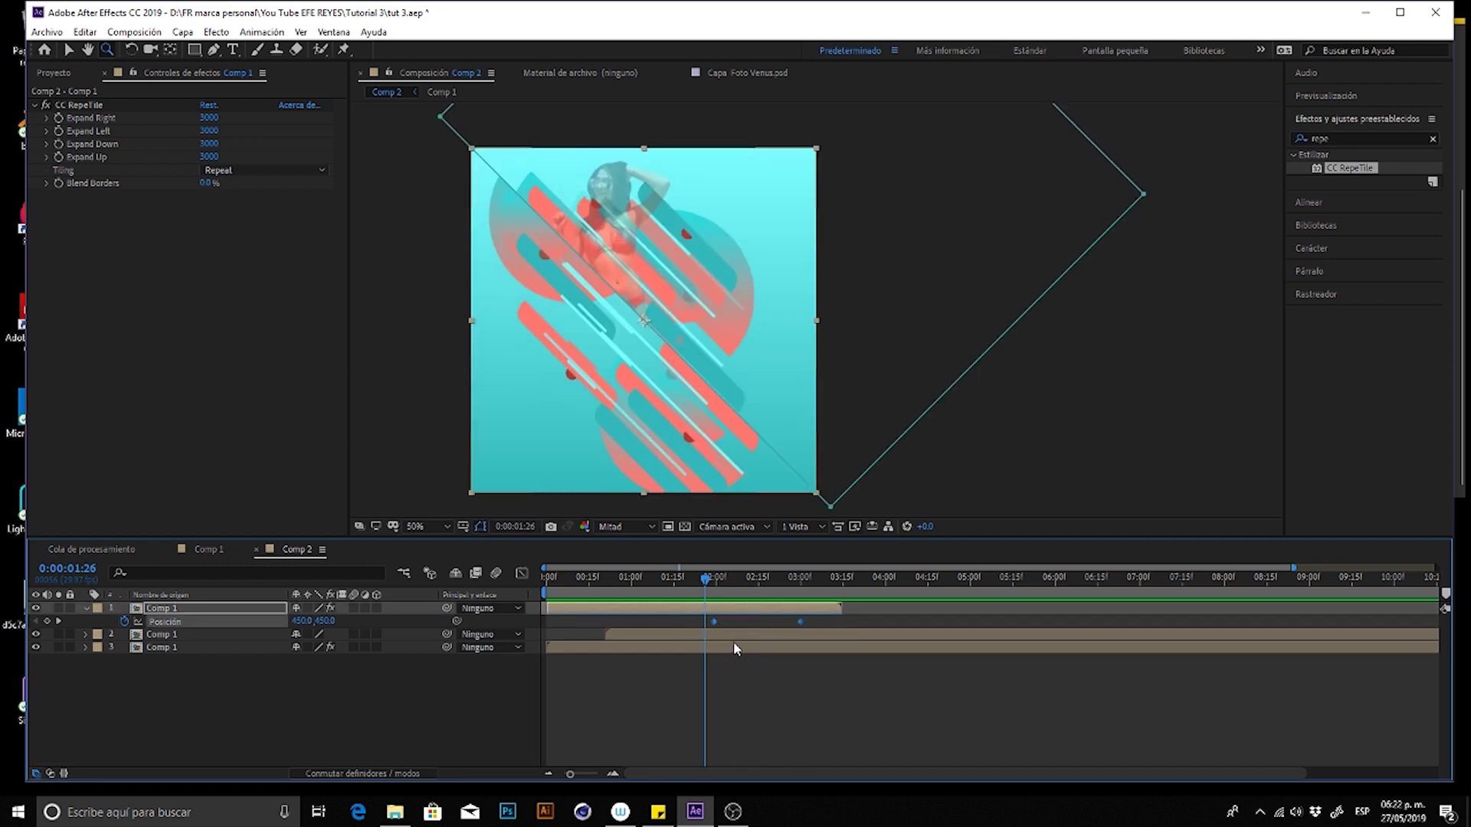
- Ease the Position speed curve in the Graph Editor into an early sharp peak
{"action": "left_click", "coordinate": [522, 573]}
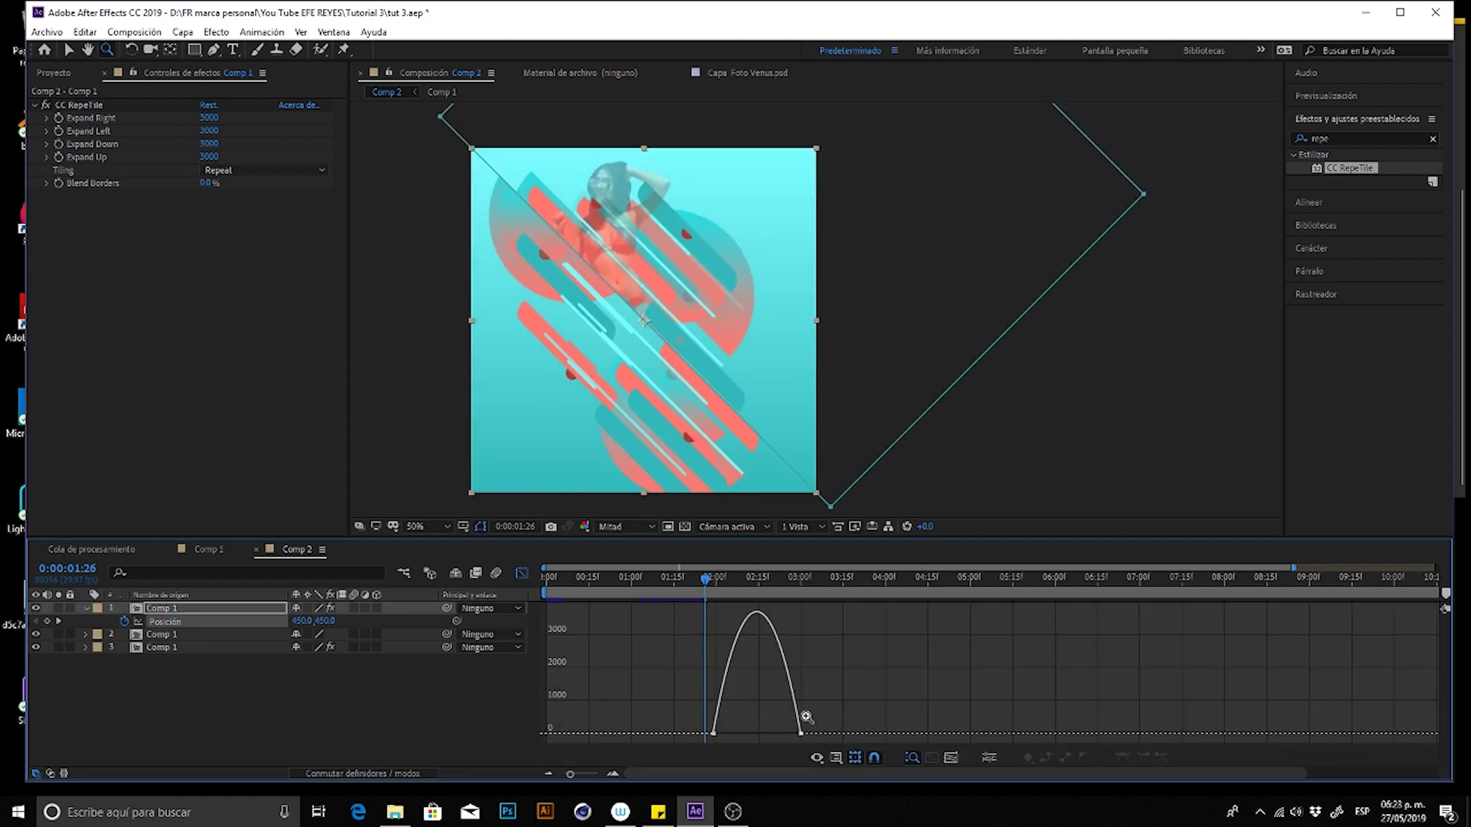
{"action": "key", "text": "v"}
{"action": "left_click_drag", "start_coordinate": [789, 733], "coordinate": [757, 733]}
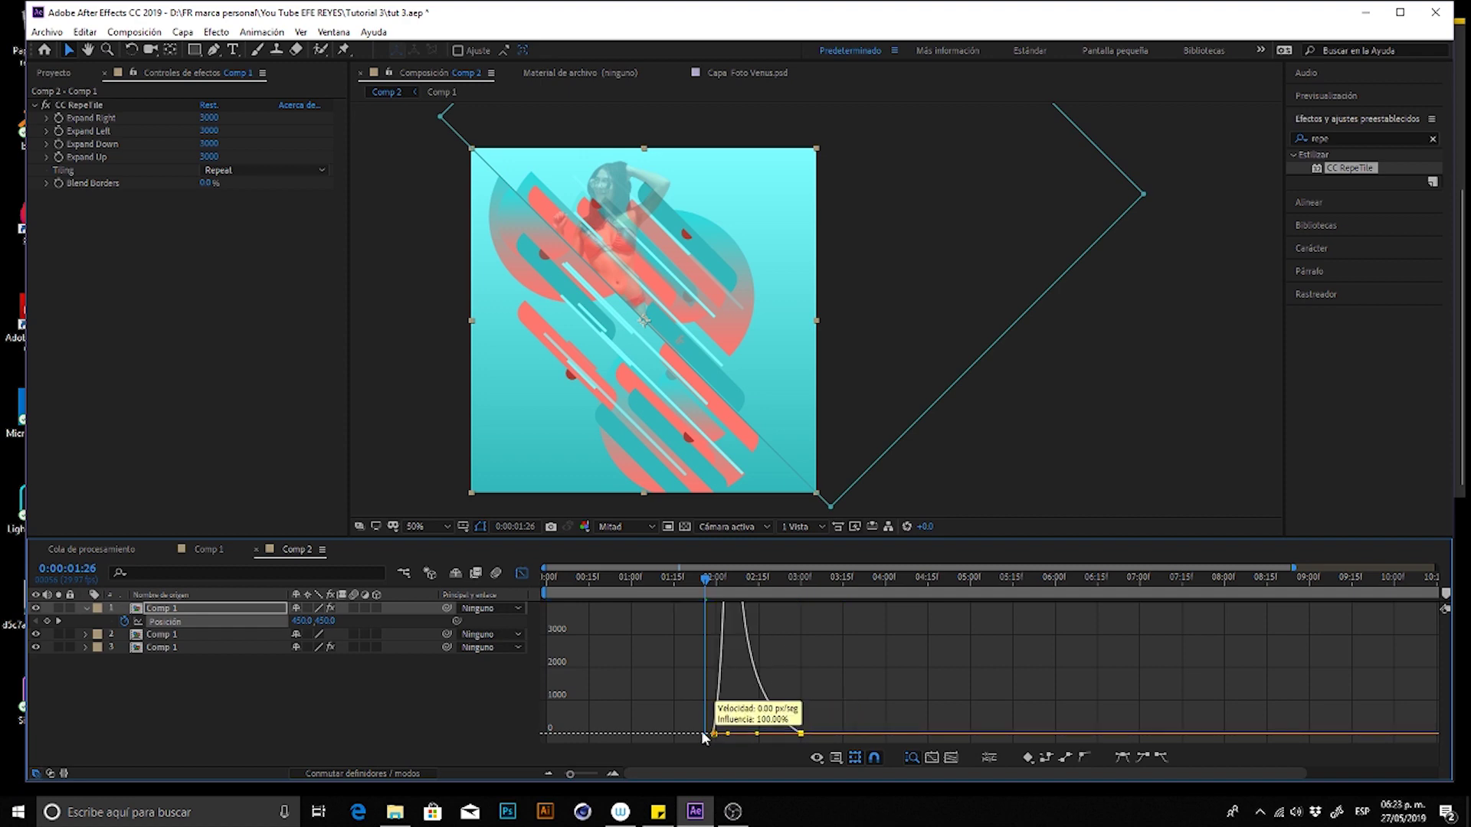
{"action": "left_click", "coordinate": [519, 575]}
{"action": "key", "text": "space"}
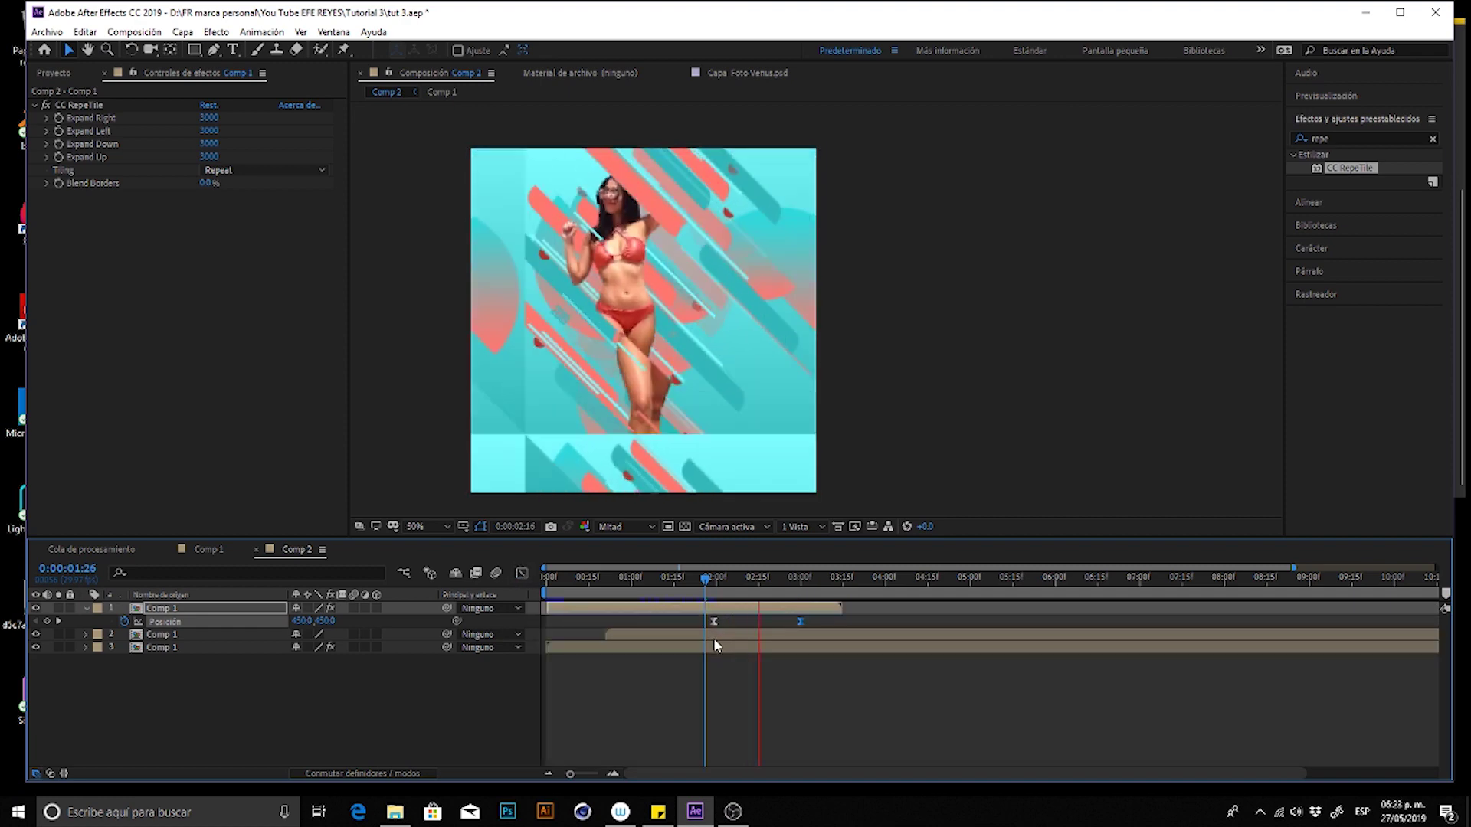
- Move the first Position keyframe earlier and preview the retimed slide
{"action": "left_click_drag", "start_coordinate": [714, 622], "coordinate": [687, 621]}
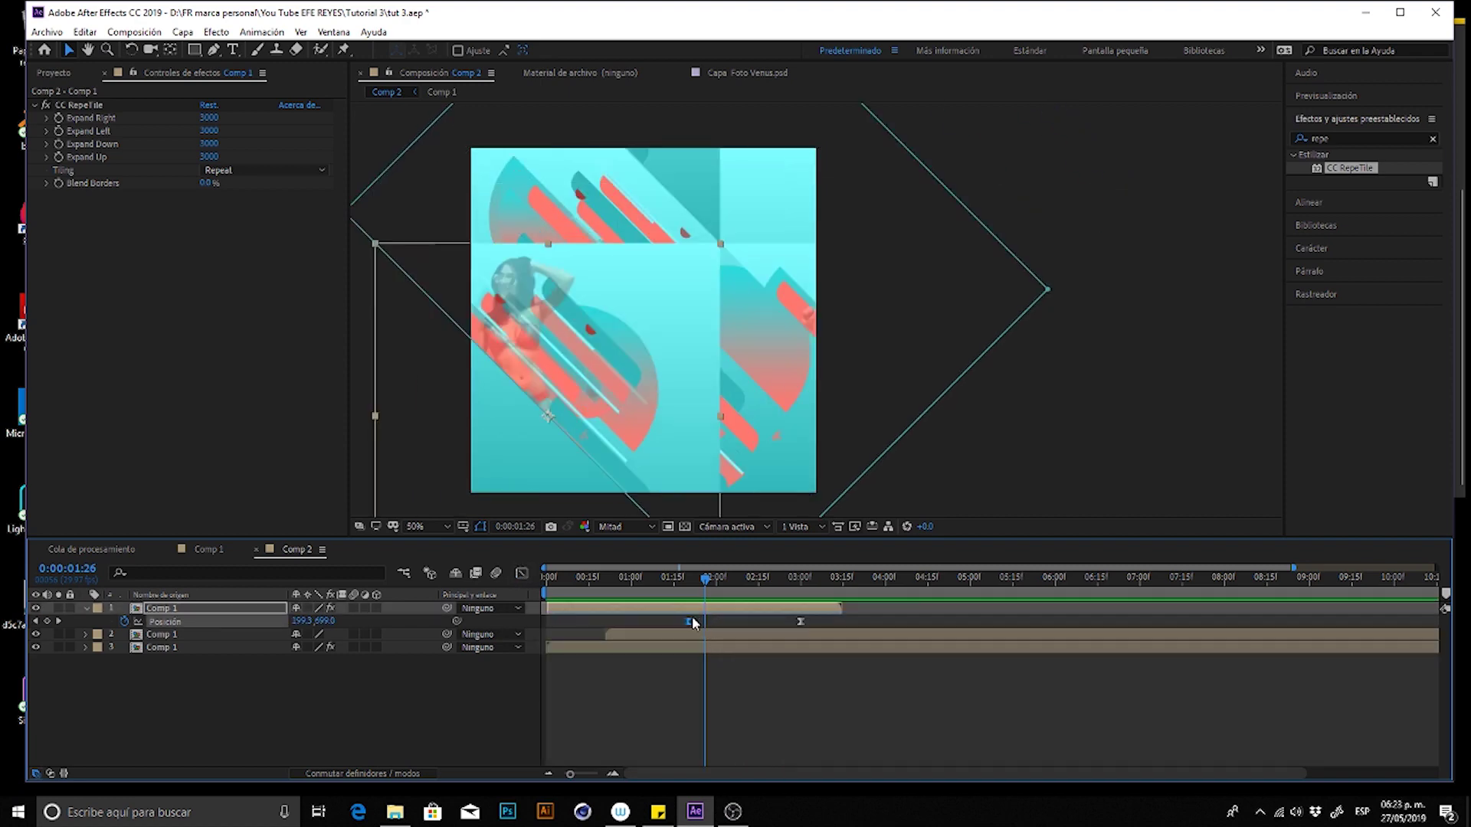
{"action": "key", "text": "space"}
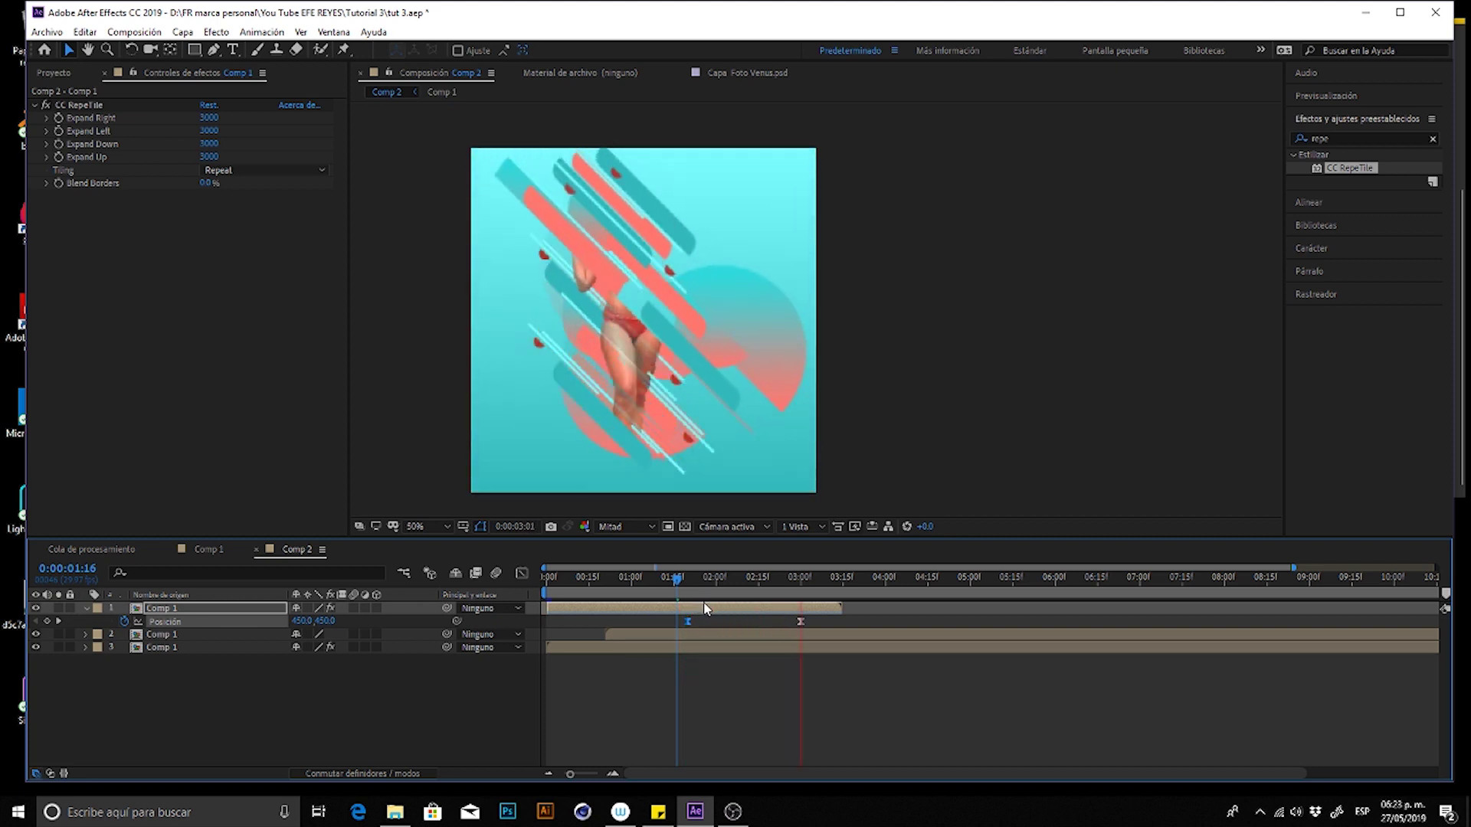
{"action": "key", "text": "space"}
{"action": "left_click_drag", "start_coordinate": [722, 584], "coordinate": [742, 587]}
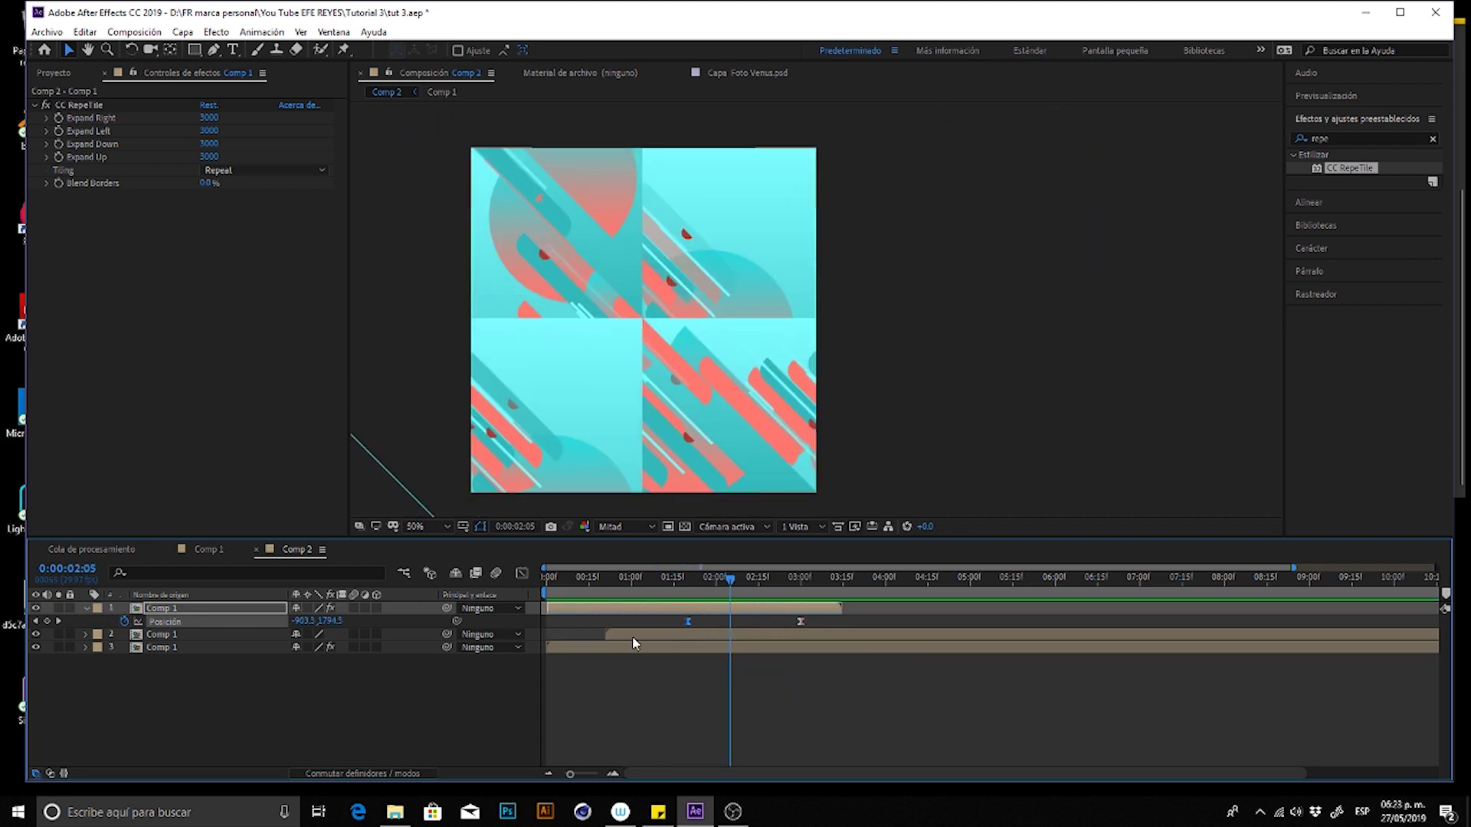
{"action": "key", "text": "Home"}
{"action": "key", "text": "space"}
{"action": "left_click_drag", "start_coordinate": [643, 380], "coordinate": [791, 365]}
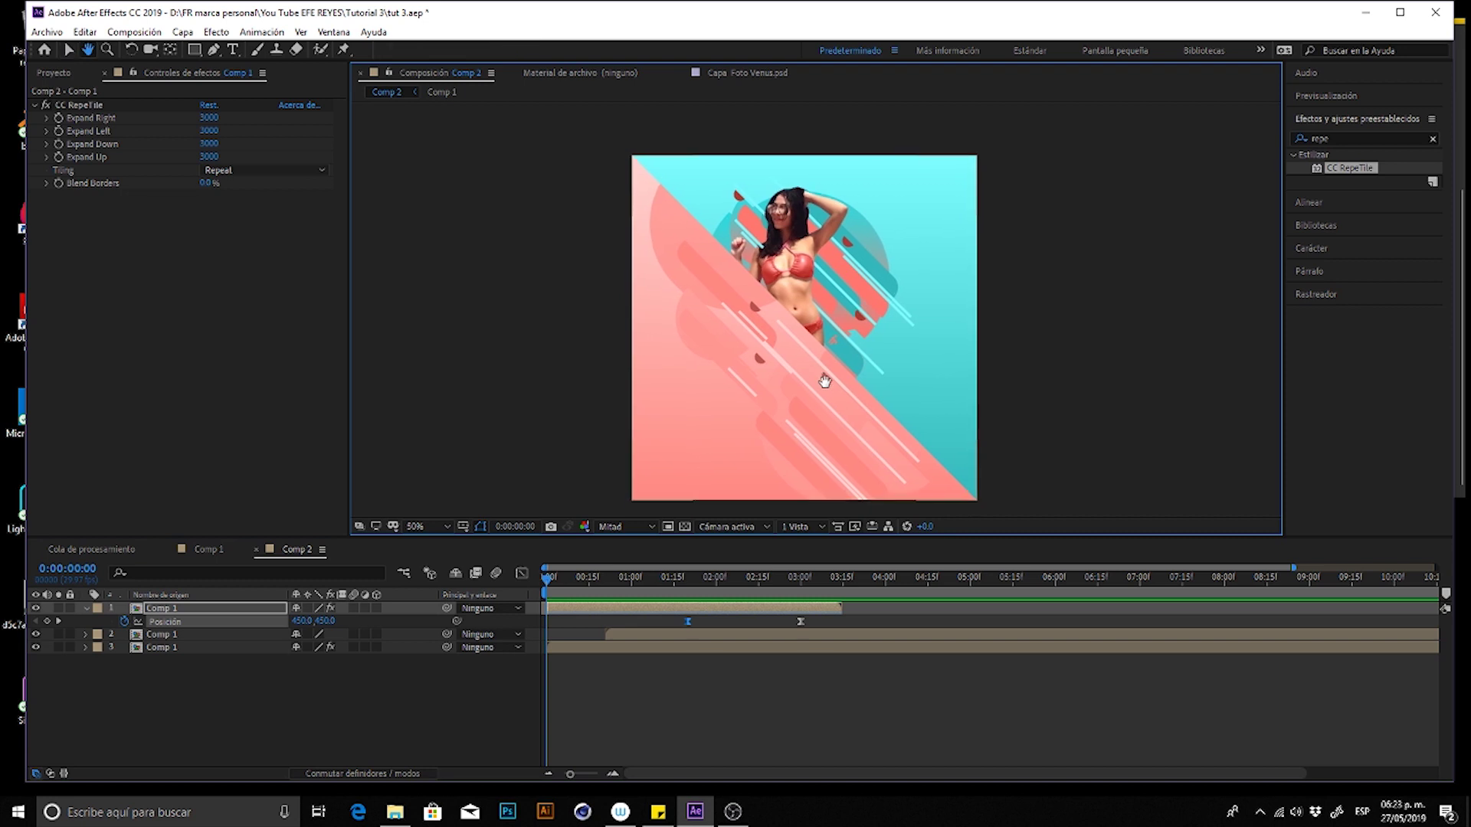
{"action": "key", "text": "space"}
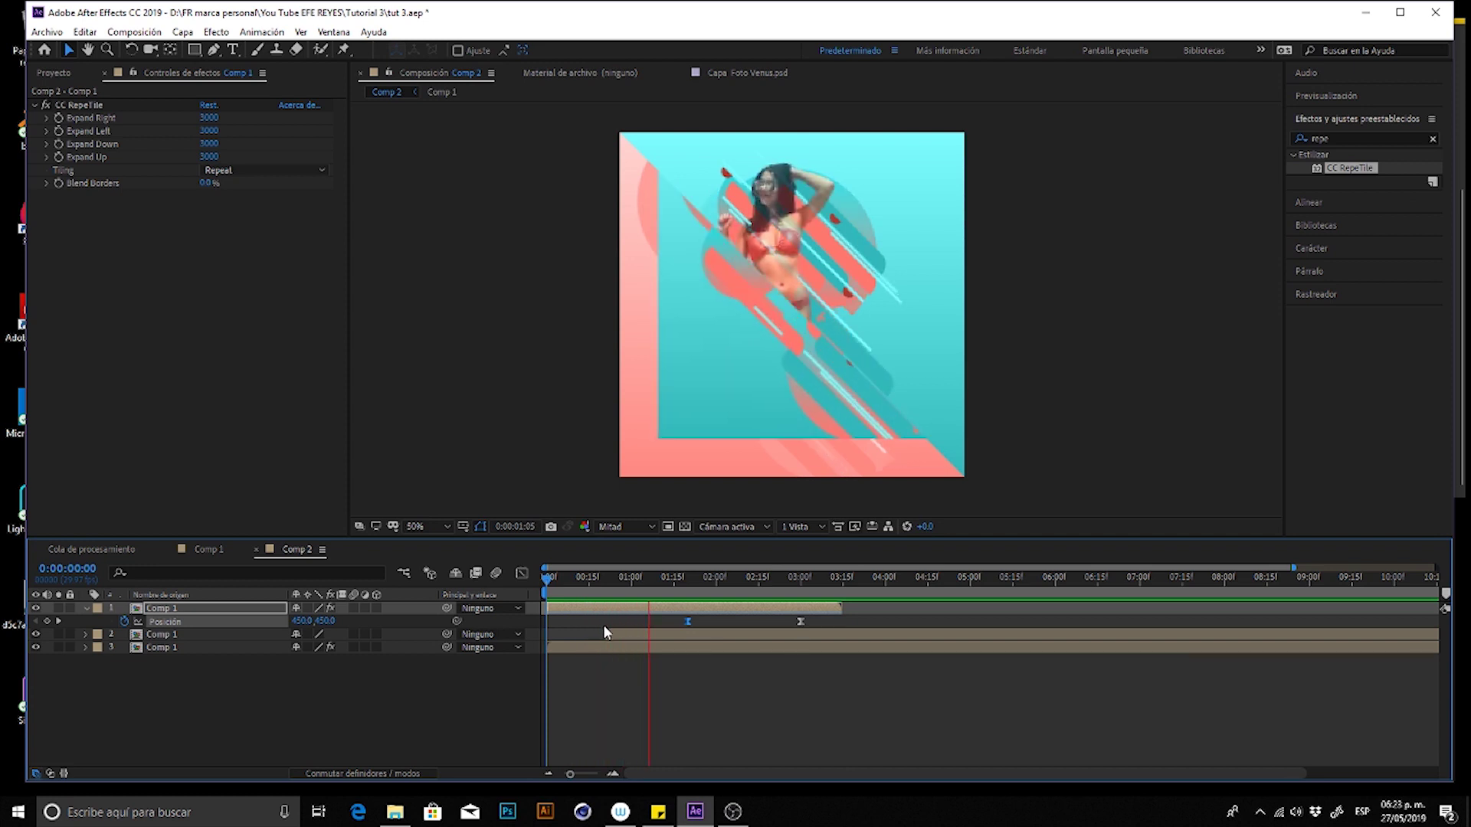
- Start the second Comp 1 layer earlier, around frame 10, and check the transition
{"action": "left_click_drag", "start_coordinate": [611, 636], "coordinate": [591, 636]}
{"action": "key", "text": "space"}
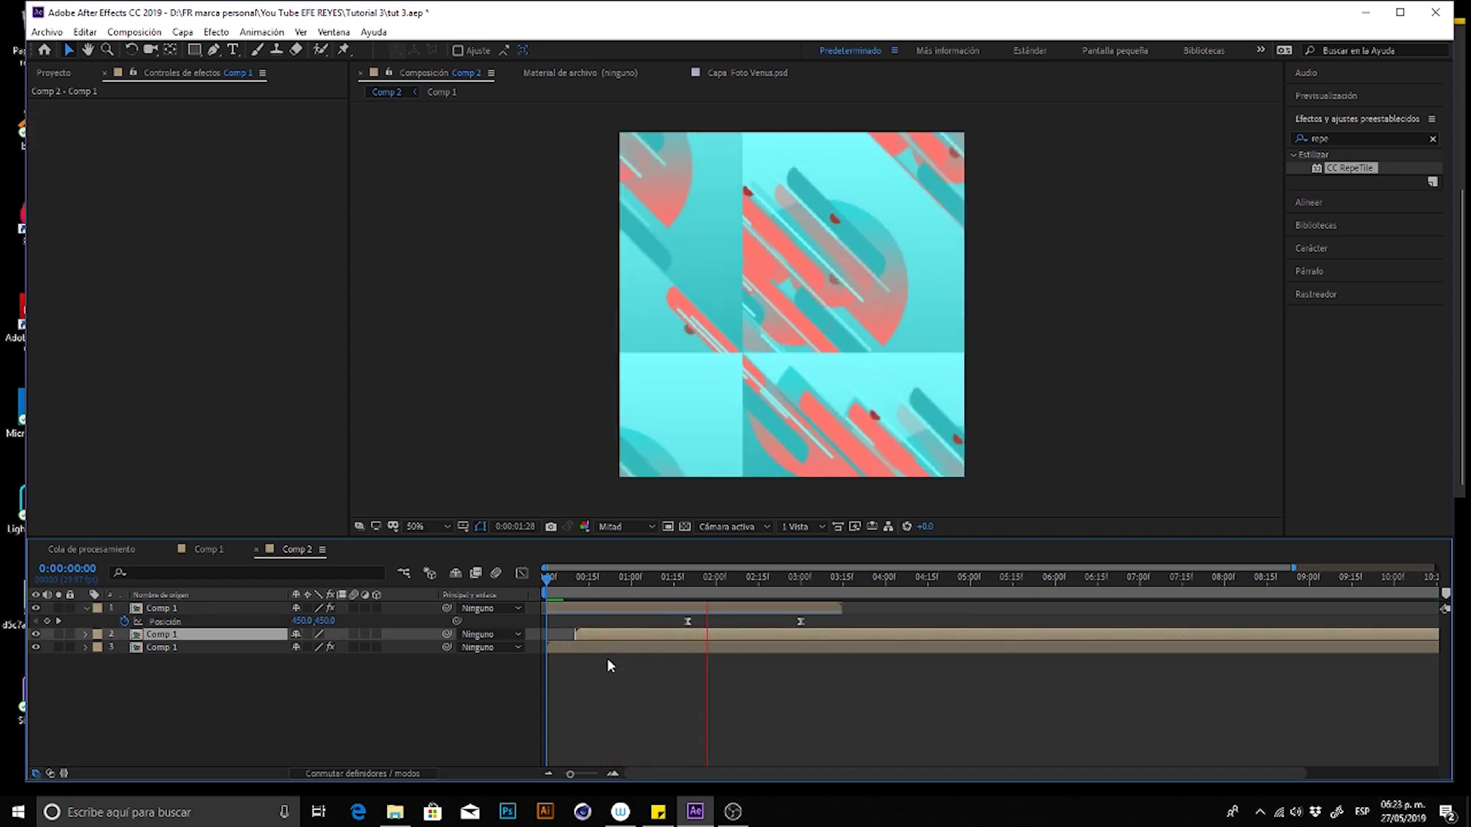
{"action": "key", "text": "space"}
{"action": "left_click_drag", "start_coordinate": [638, 592], "coordinate": [758, 586]}
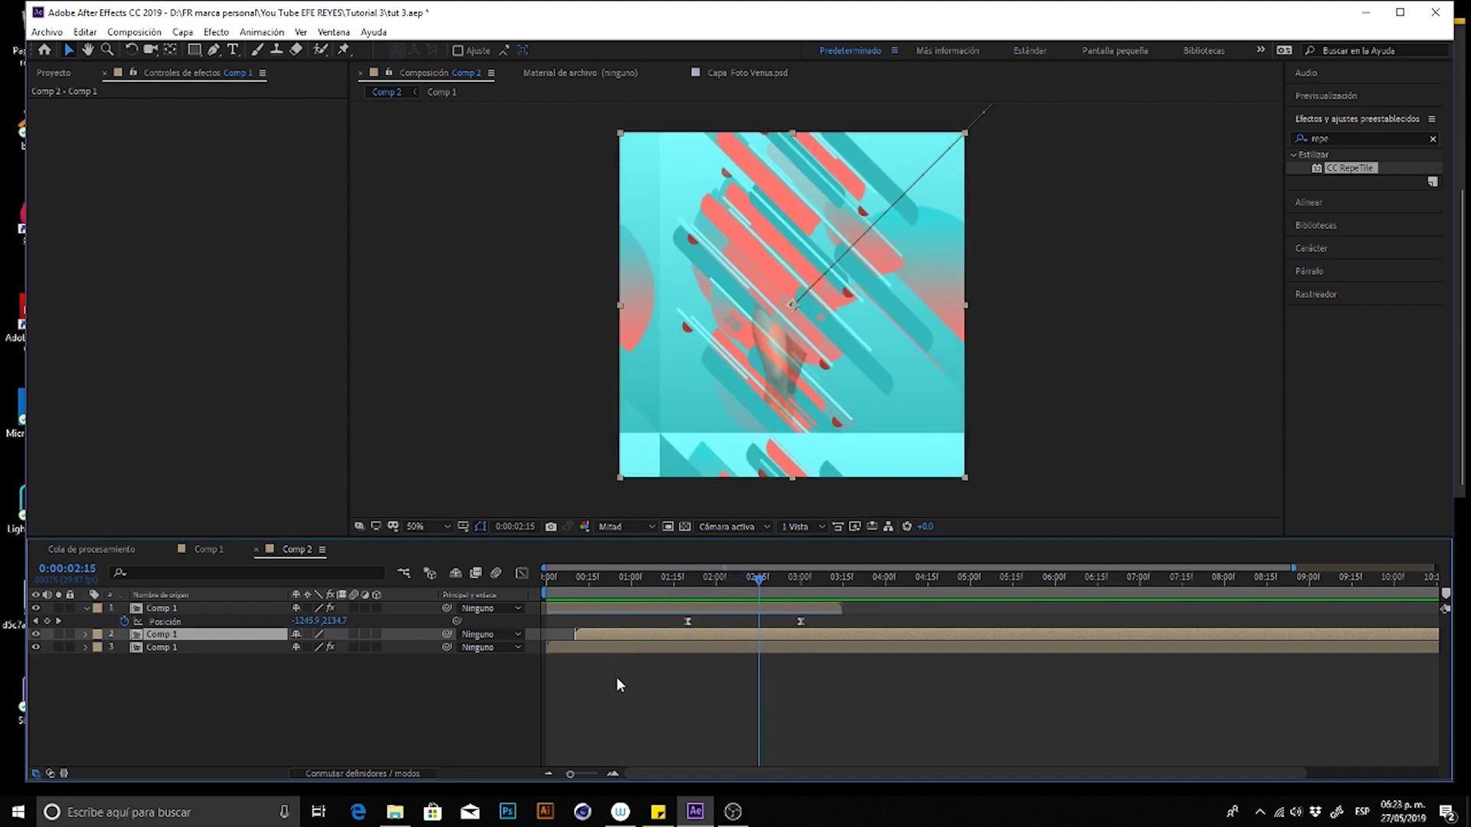
{"action": "left_click", "coordinate": [615, 672]}
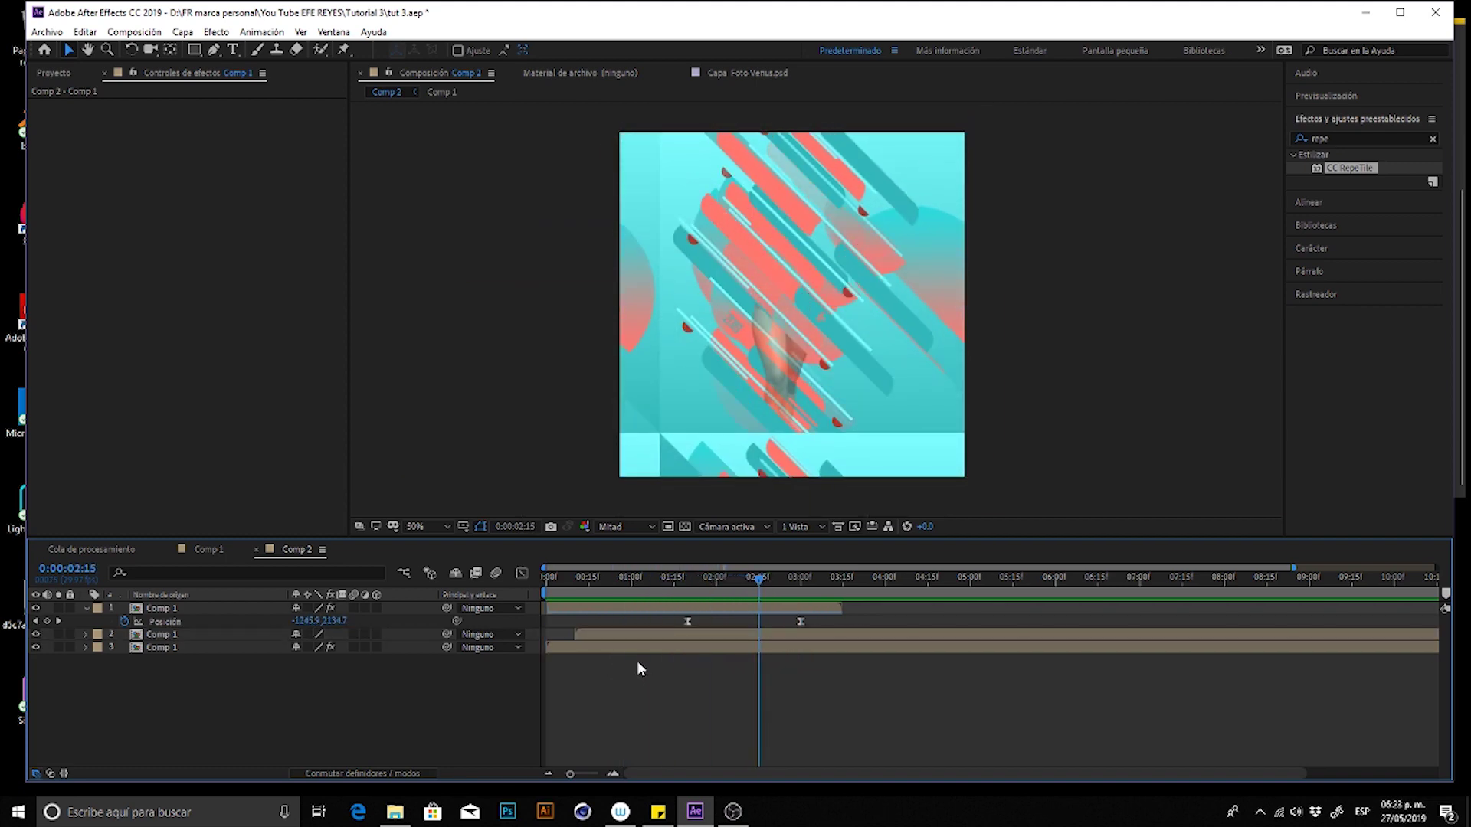
- Create a new solid coloured coral sampled from the artwork
{"action": "left_click", "coordinate": [234, 636]}
{"action": "key", "text": "ctrl+y"}
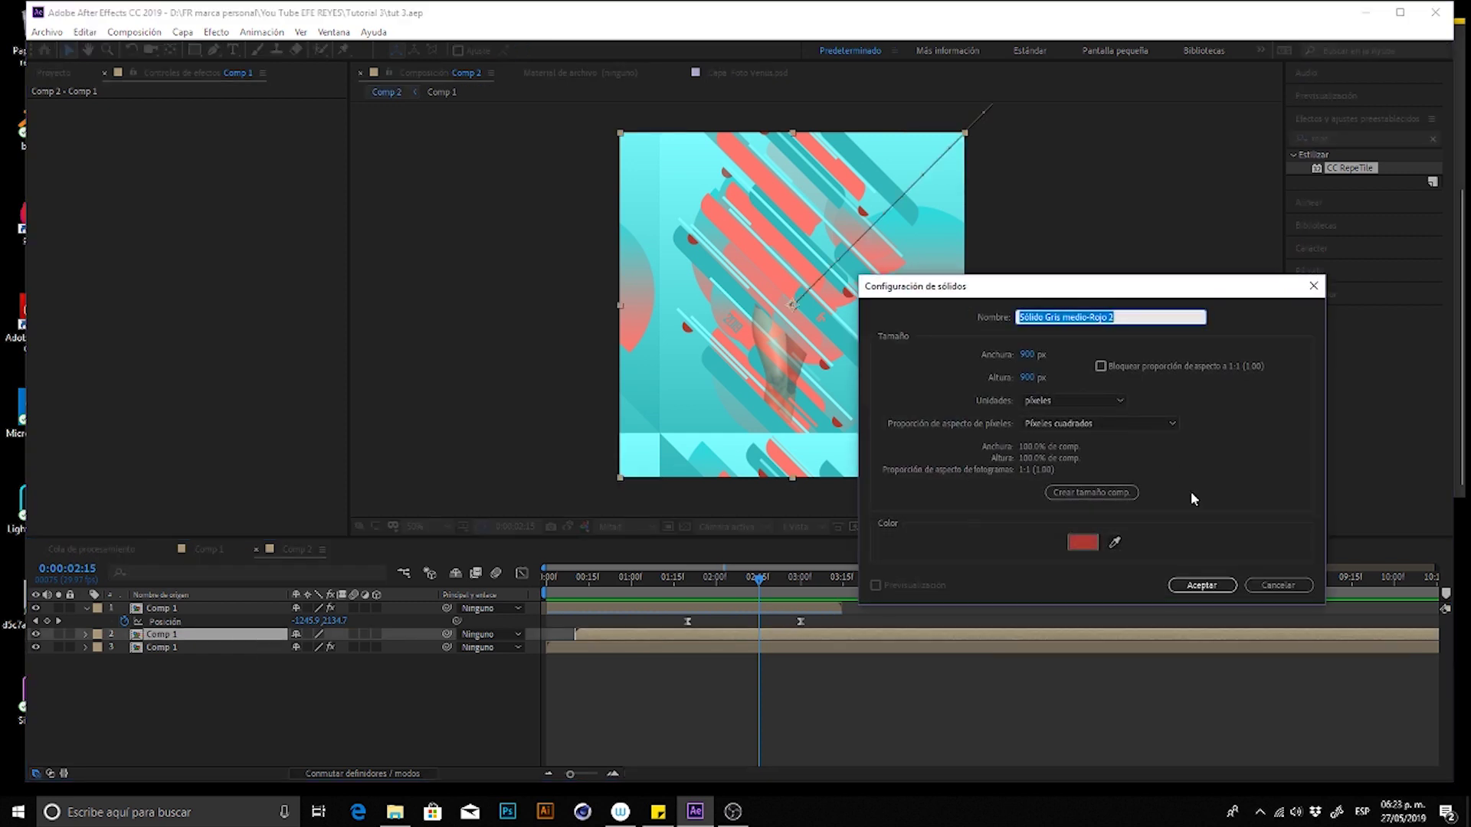
{"action": "left_click", "coordinate": [1114, 544]}
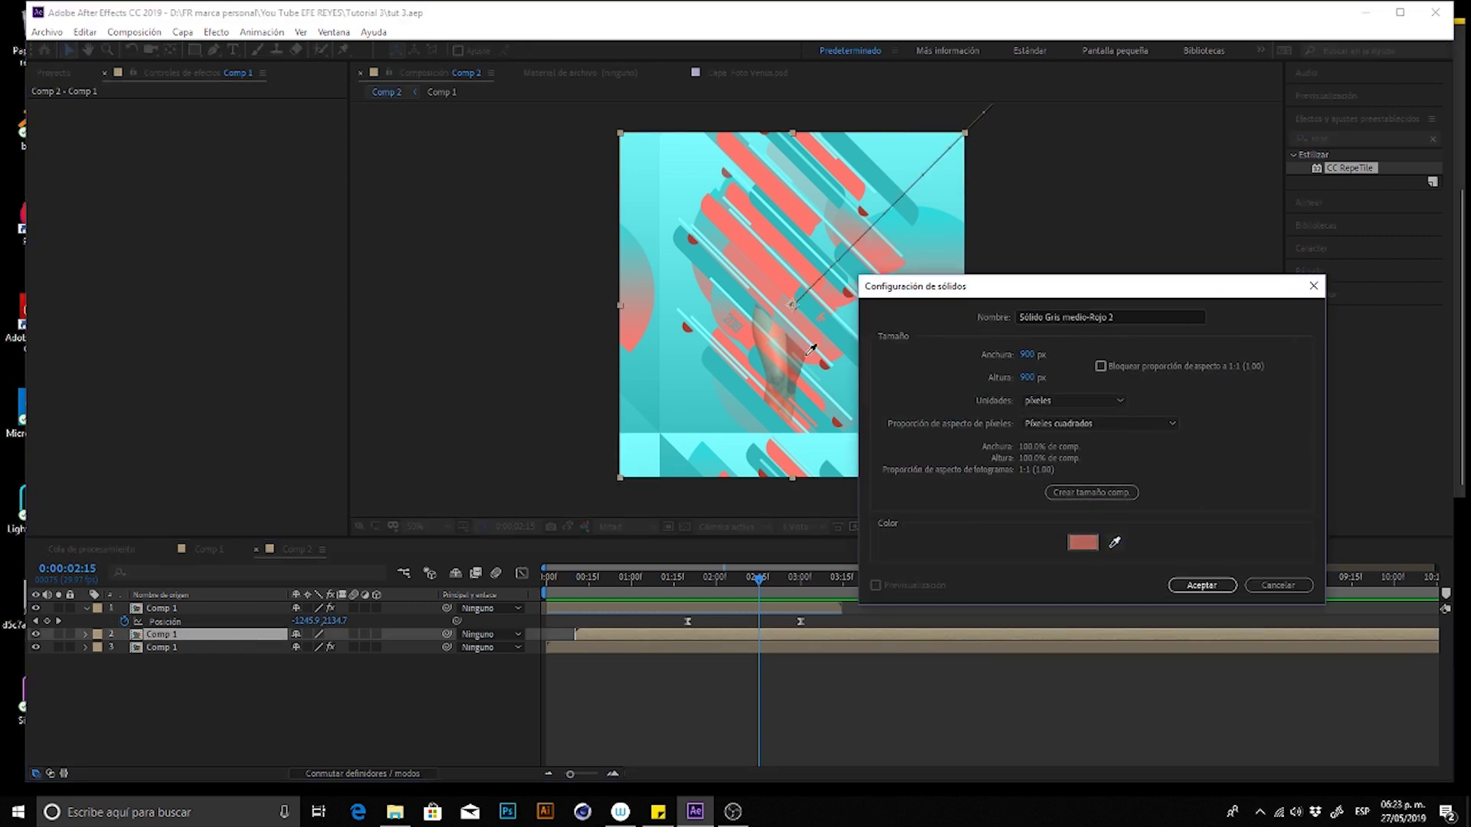
{"action": "left_click", "coordinate": [823, 373]}
{"action": "left_click", "coordinate": [1201, 585]}
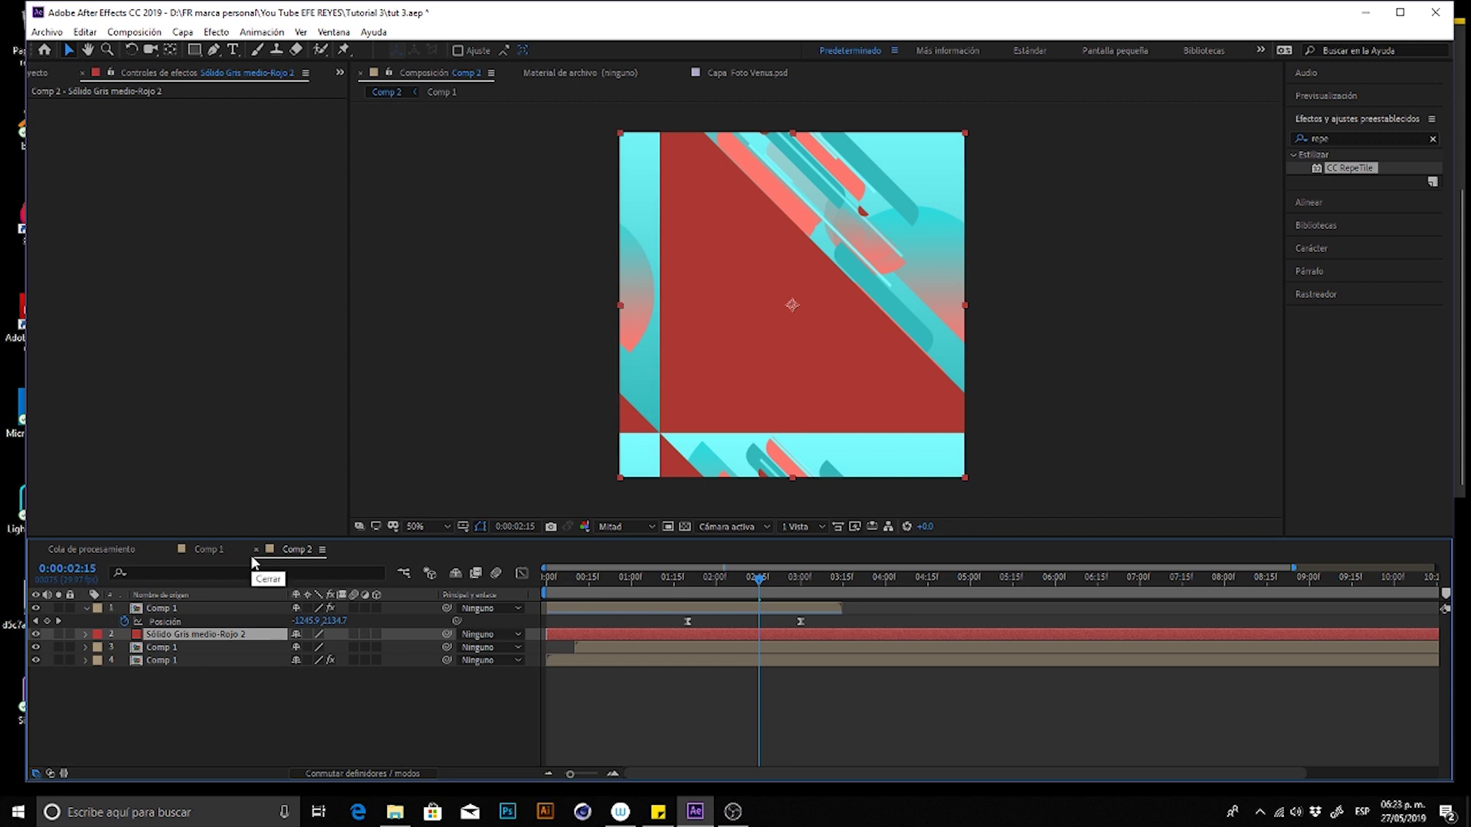
- Duplicate the solid and recolour the copy a brighter cyan picked from the artwork
{"action": "key", "text": "ctrl+d"}
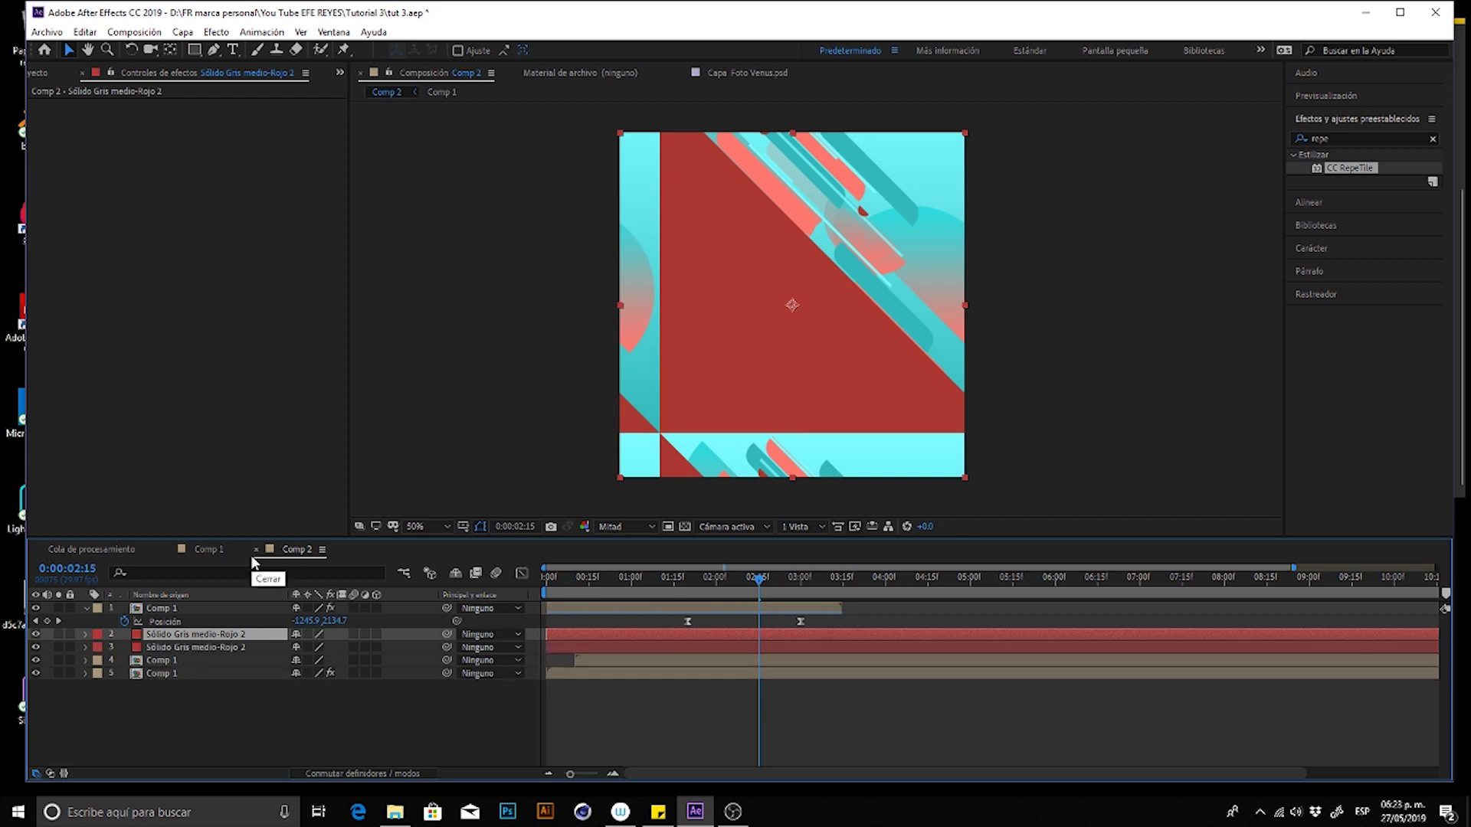
{"action": "key", "text": "ctrl+shift+y"}
{"action": "left_click", "coordinate": [777, 707]}
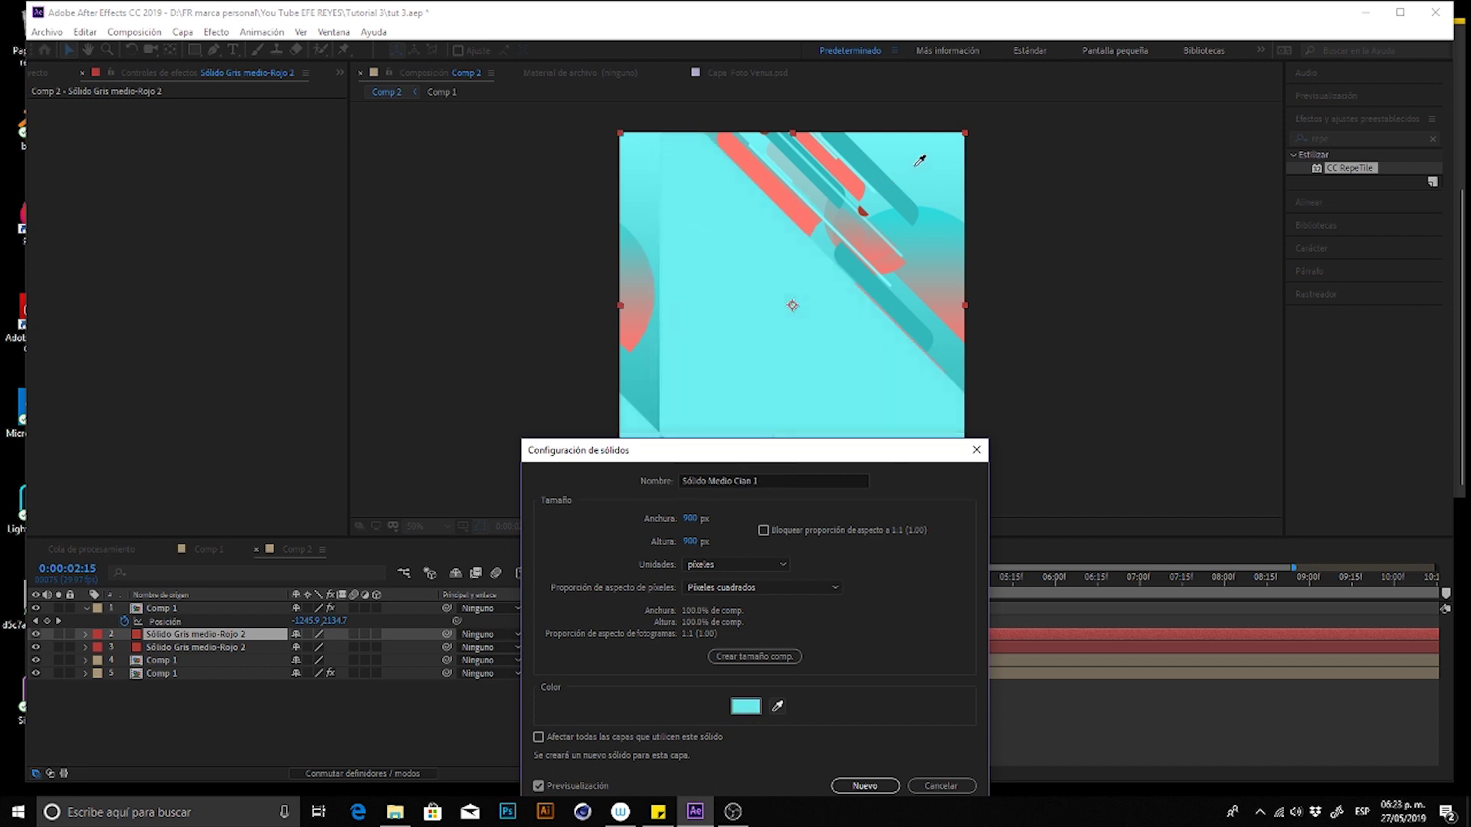
{"action": "left_click", "coordinate": [861, 226]}
{"action": "left_click", "coordinate": [781, 705]}
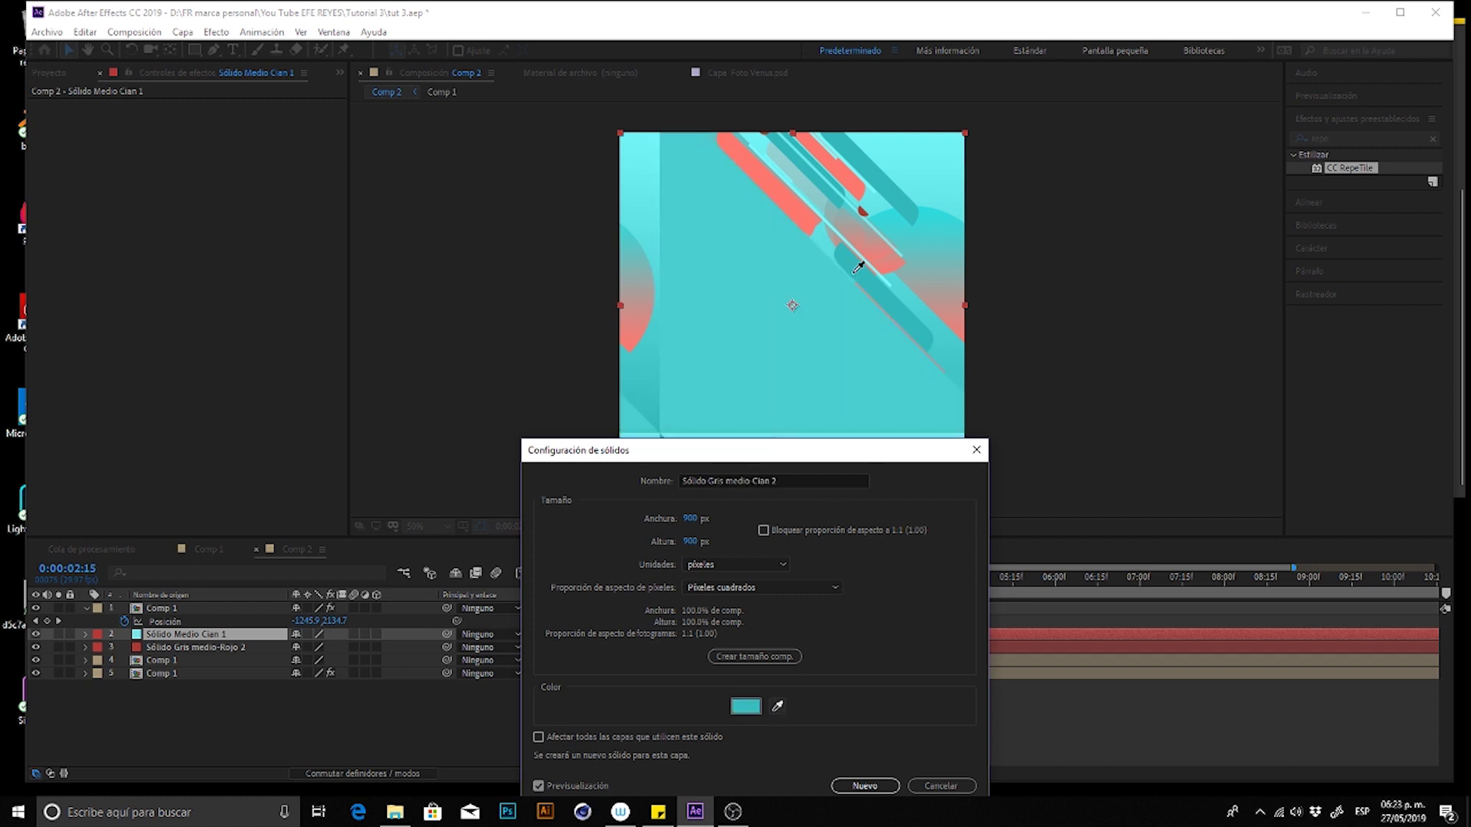
{"action": "left_click", "coordinate": [843, 241]}
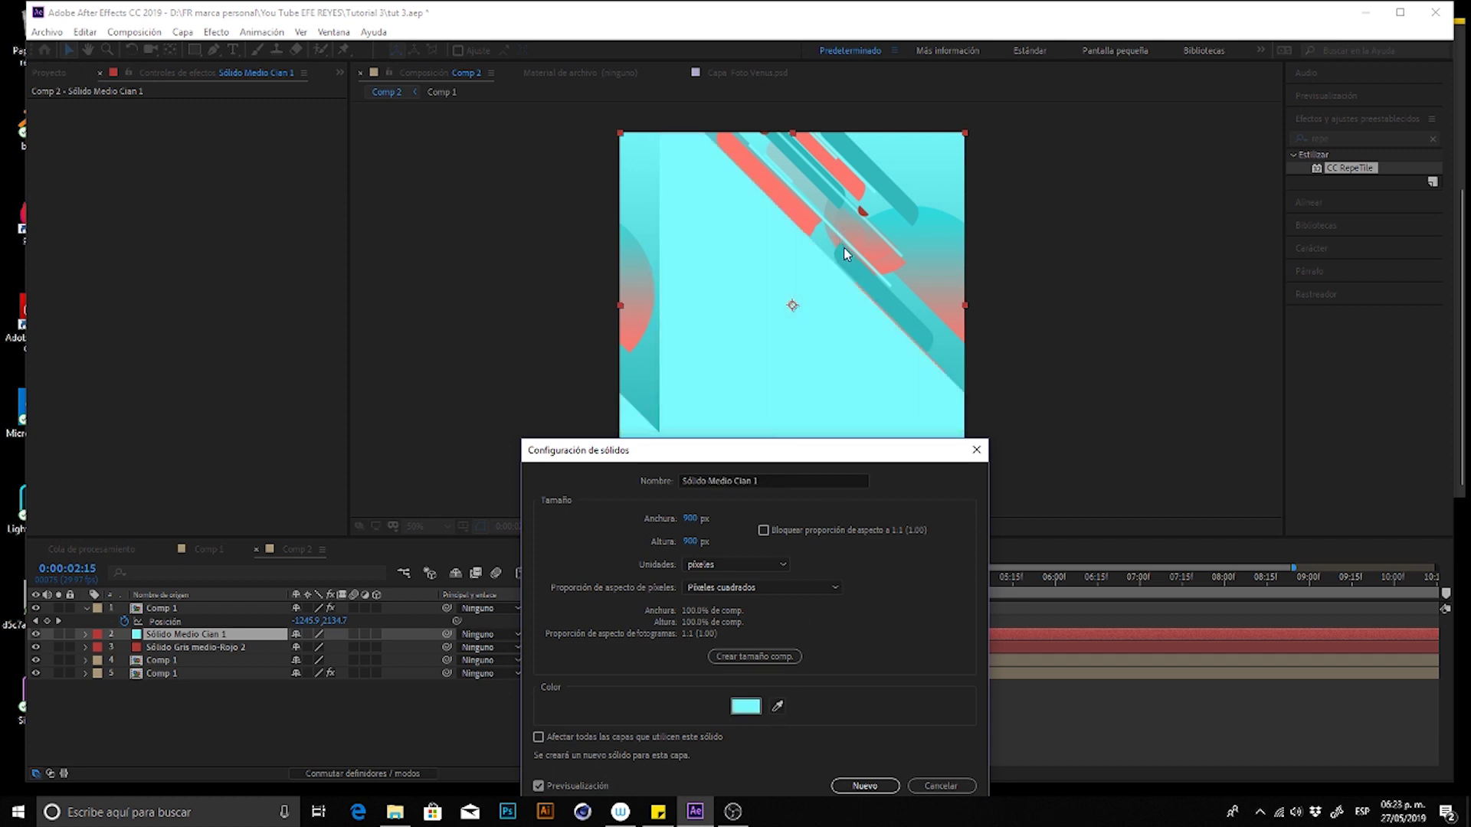
{"action": "left_click", "coordinate": [865, 785]}
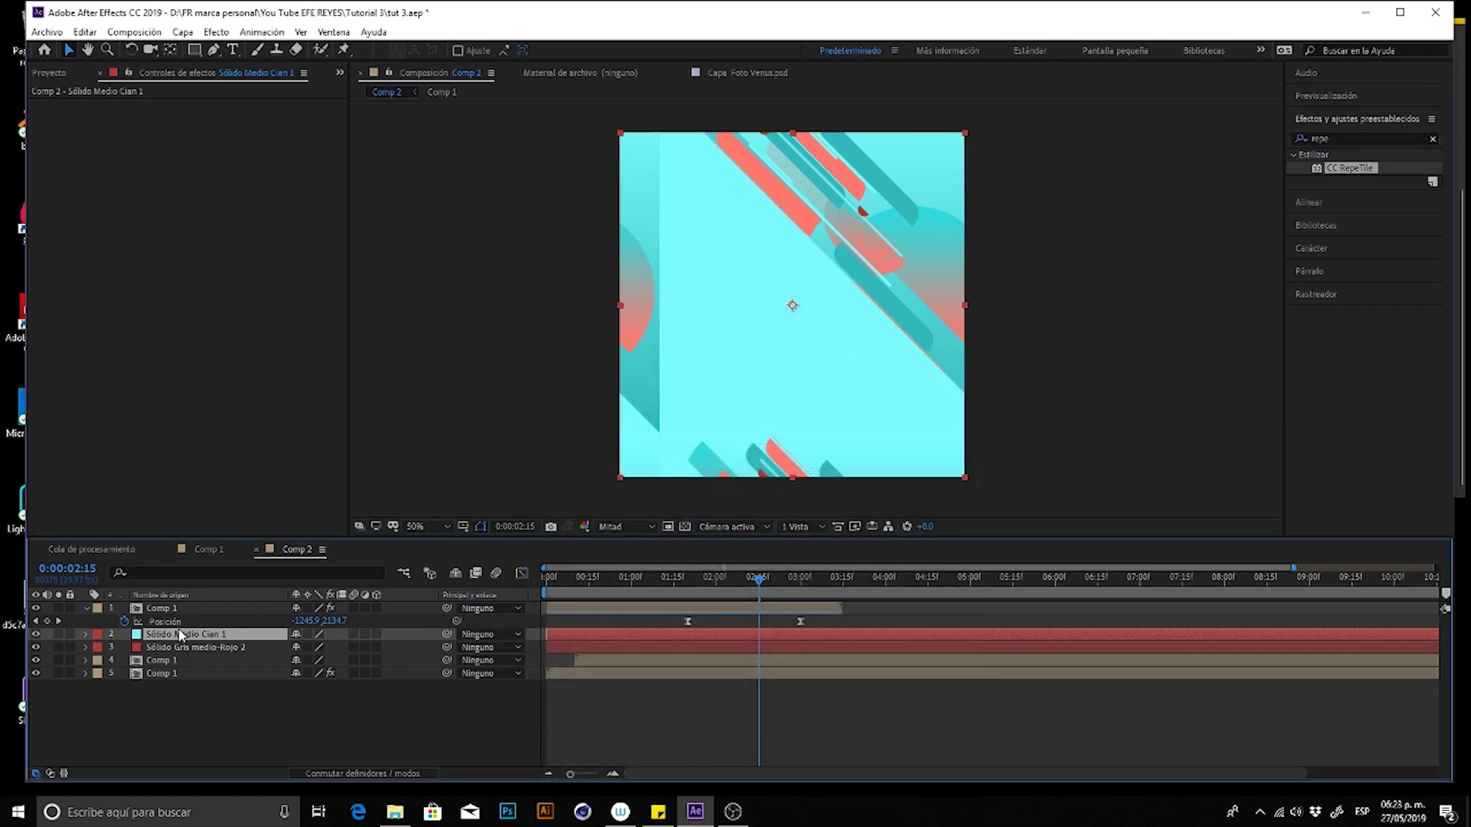
- Split the cyan solid at 02:15 and make the later piece coral red, 'Sólido Medio Rojo 2'
{"action": "key", "text": "ctrl+shift+d"}
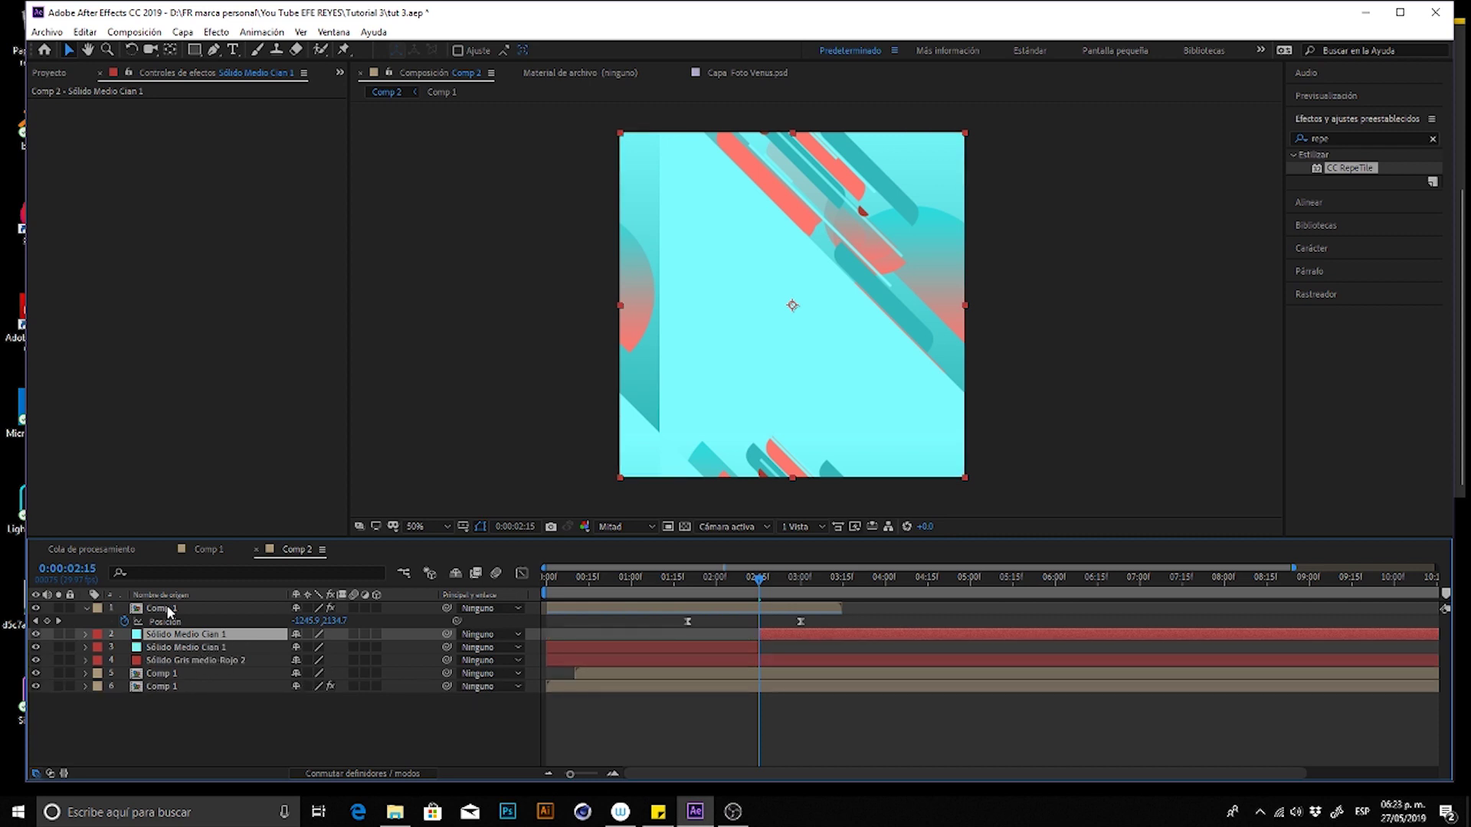
{"action": "key", "text": "ctrl+shift+y"}
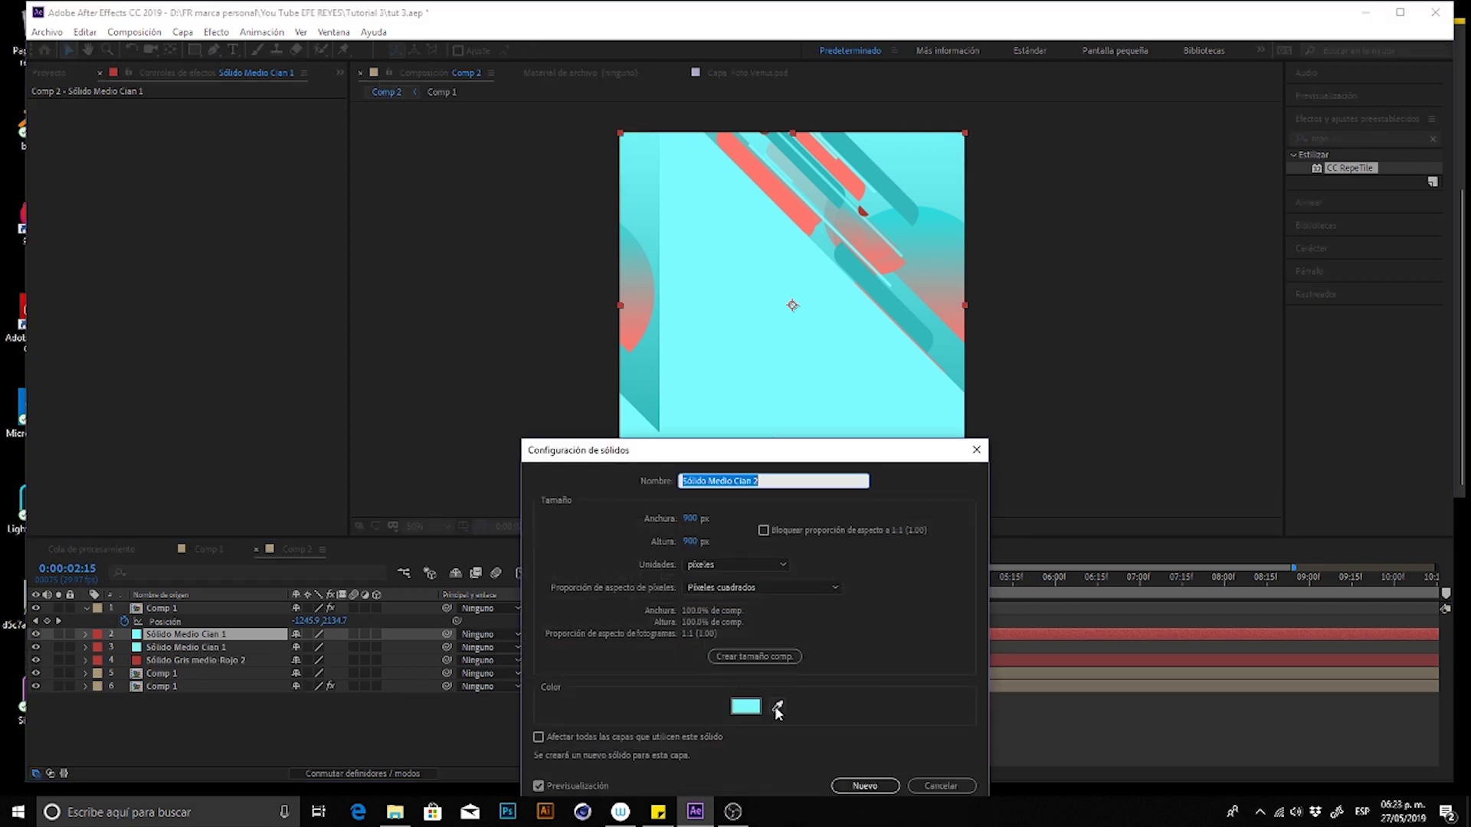
{"action": "left_click", "coordinate": [777, 708]}
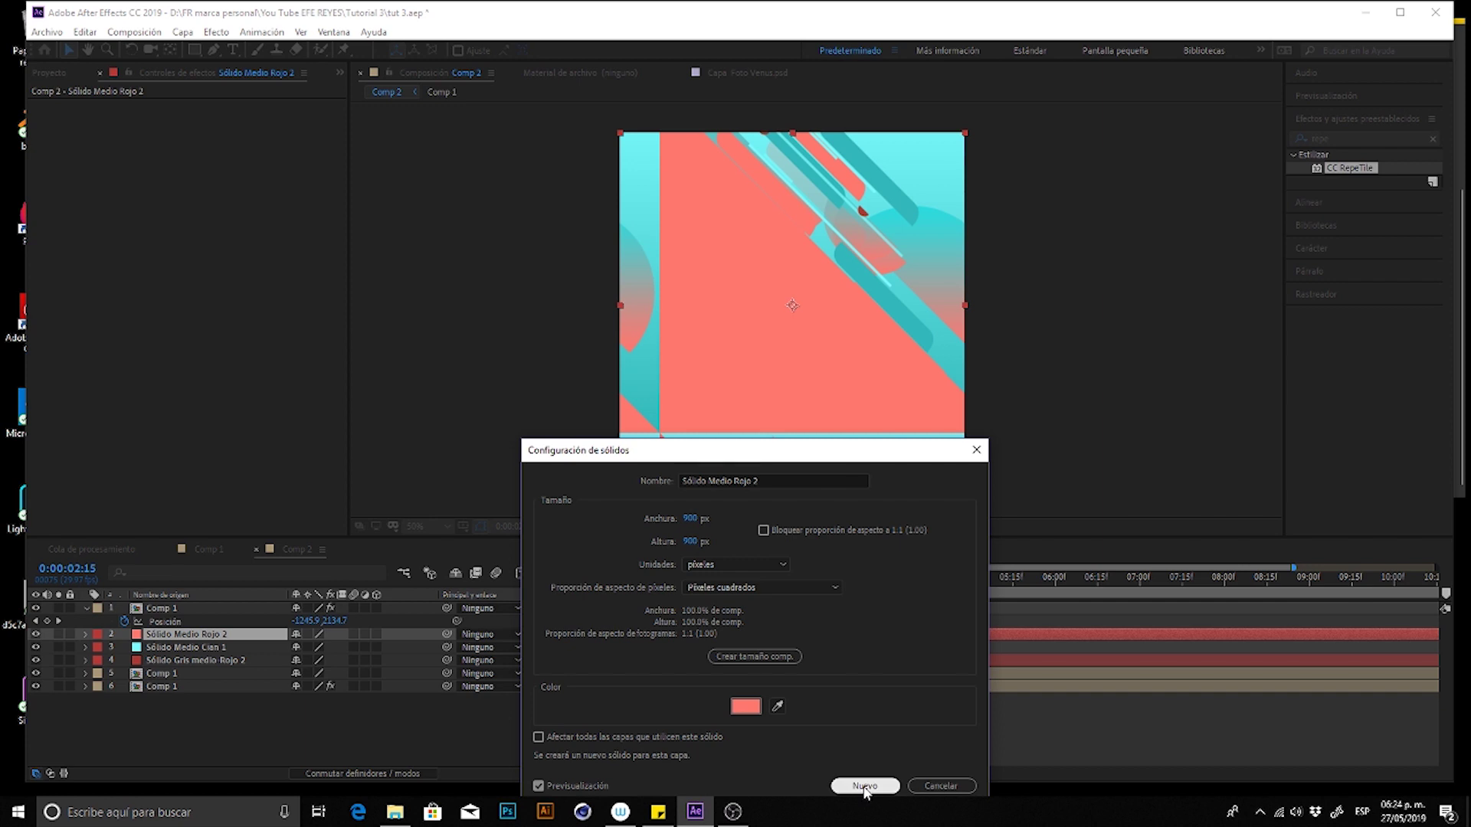
{"action": "left_click", "coordinate": [865, 787]}
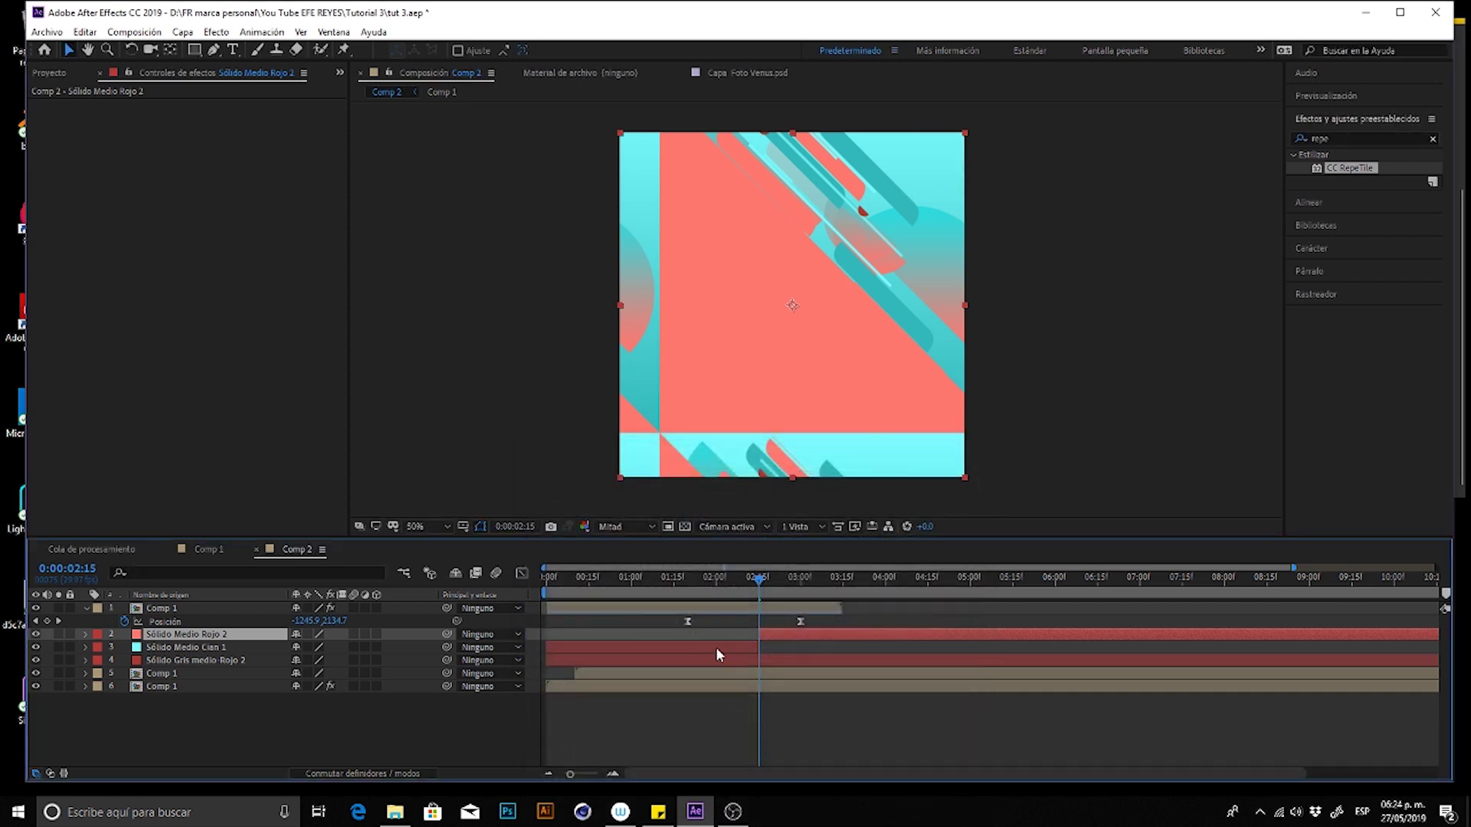
- Stagger the solids' start times, with cyan at 02:15, and trim all three to end at 04:24
{"action": "left_click_drag", "start_coordinate": [717, 648], "coordinate": [930, 654]}
{"action": "left_click_drag", "start_coordinate": [551, 659], "coordinate": [793, 665]}
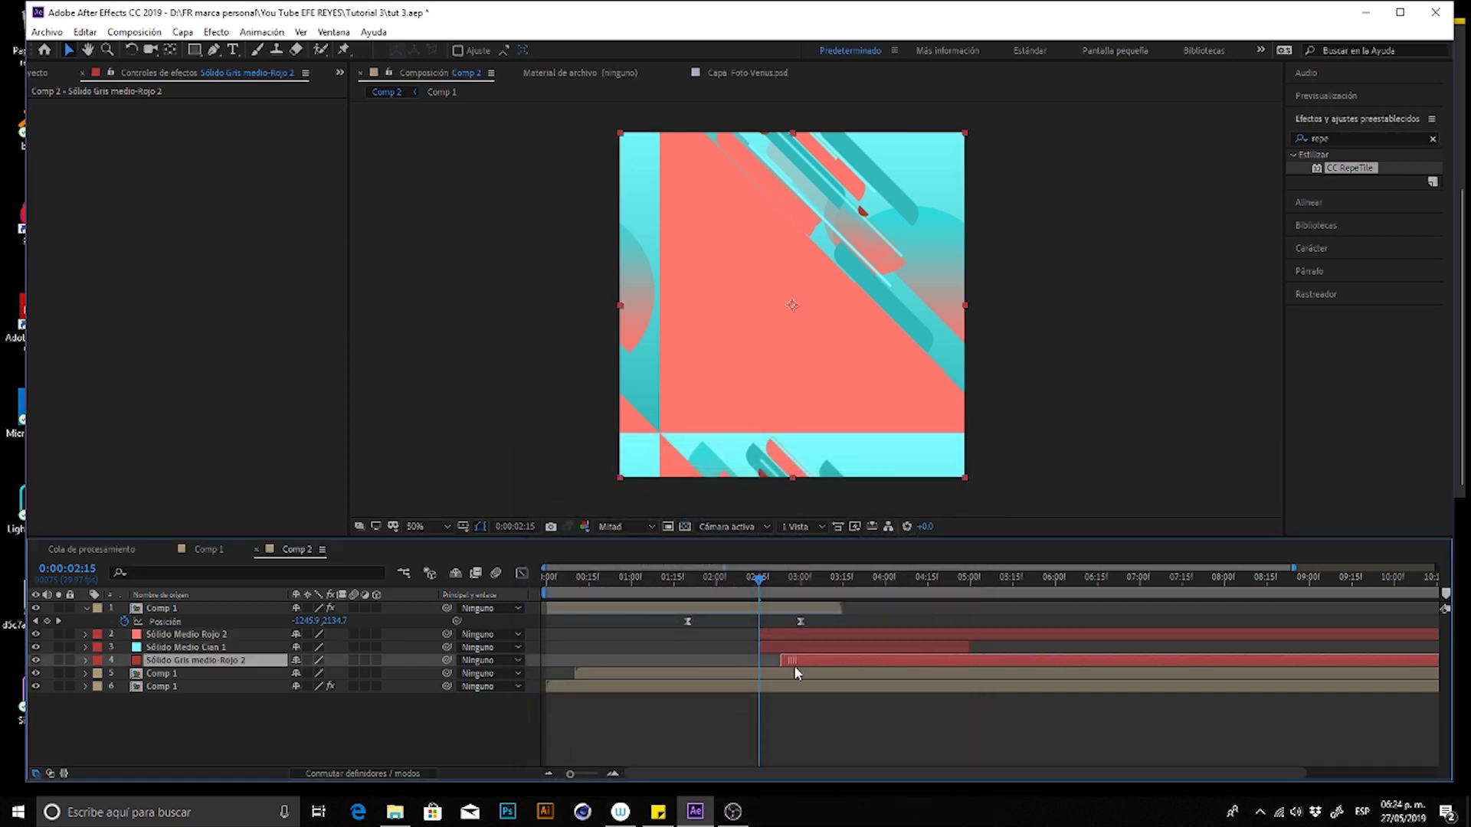
{"action": "left_click", "coordinate": [952, 583]}
{"action": "left_click", "coordinate": [954, 635]}
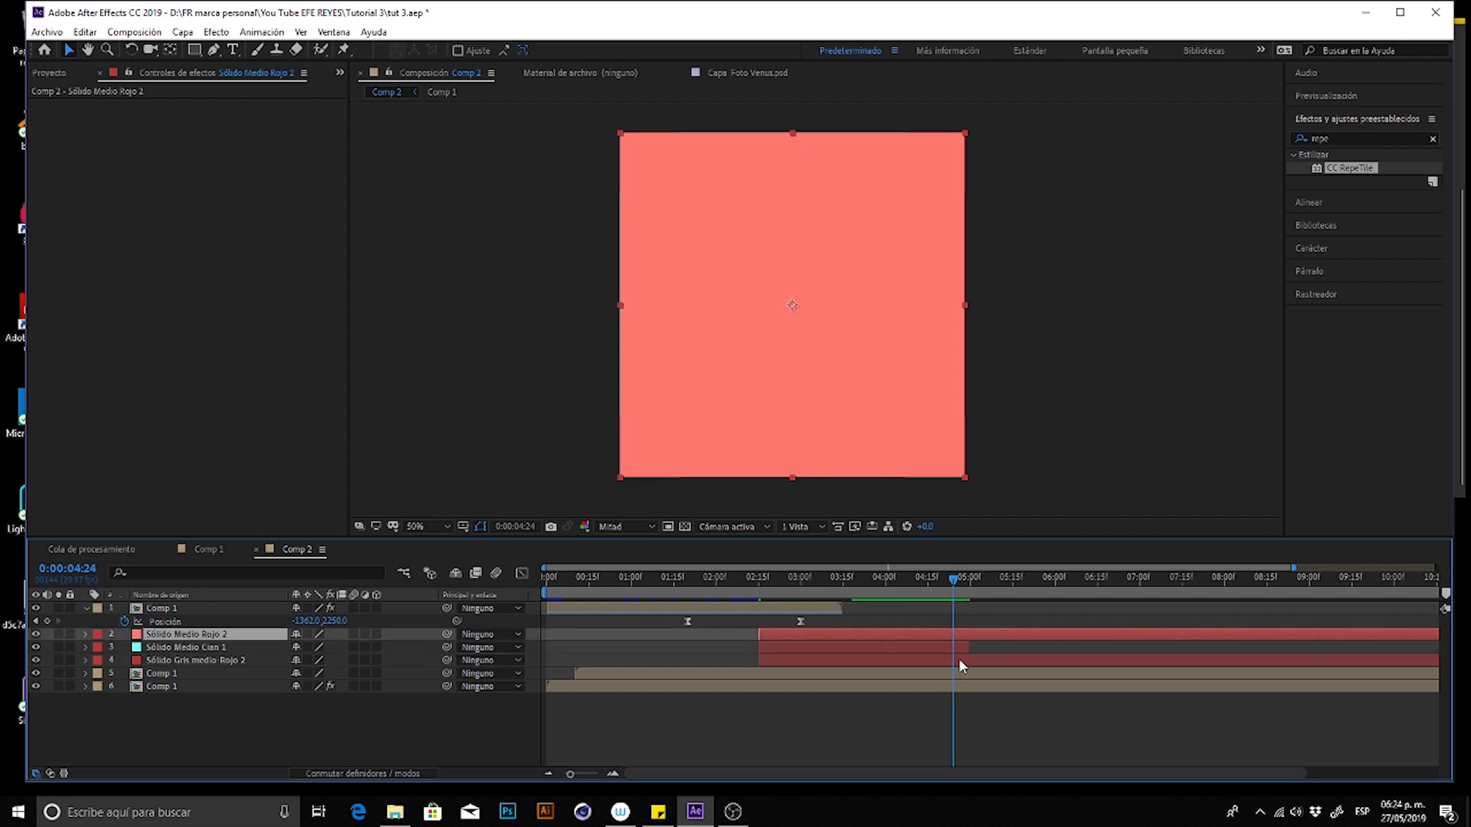
{"action": "left_click", "coordinate": [959, 659], "text": "shift"}
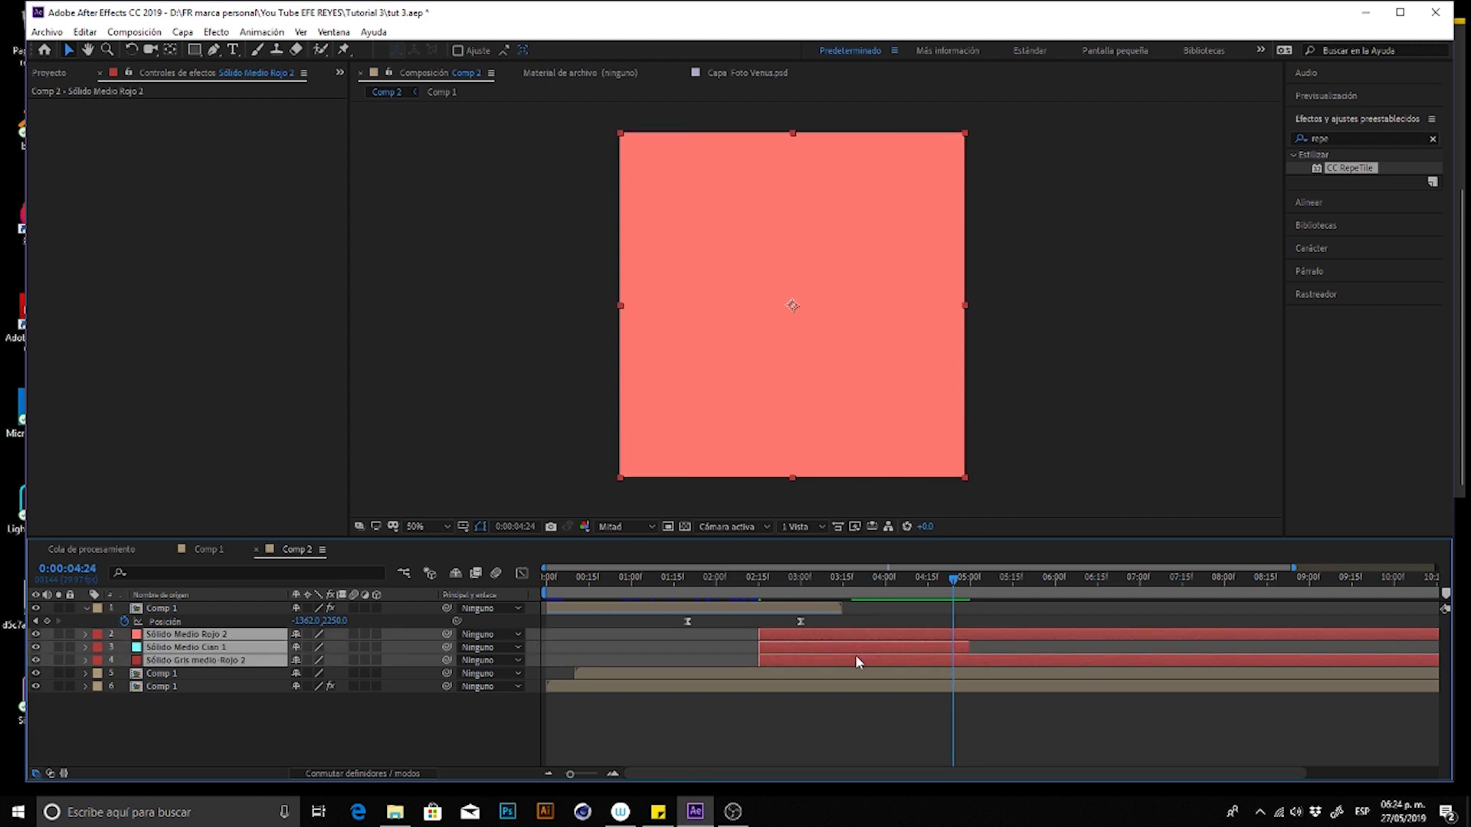
{"action": "key", "text": "alt+bracketright"}
{"action": "left_click", "coordinate": [927, 619]}
{"action": "left_click_drag", "start_coordinate": [902, 580], "coordinate": [862, 605]}
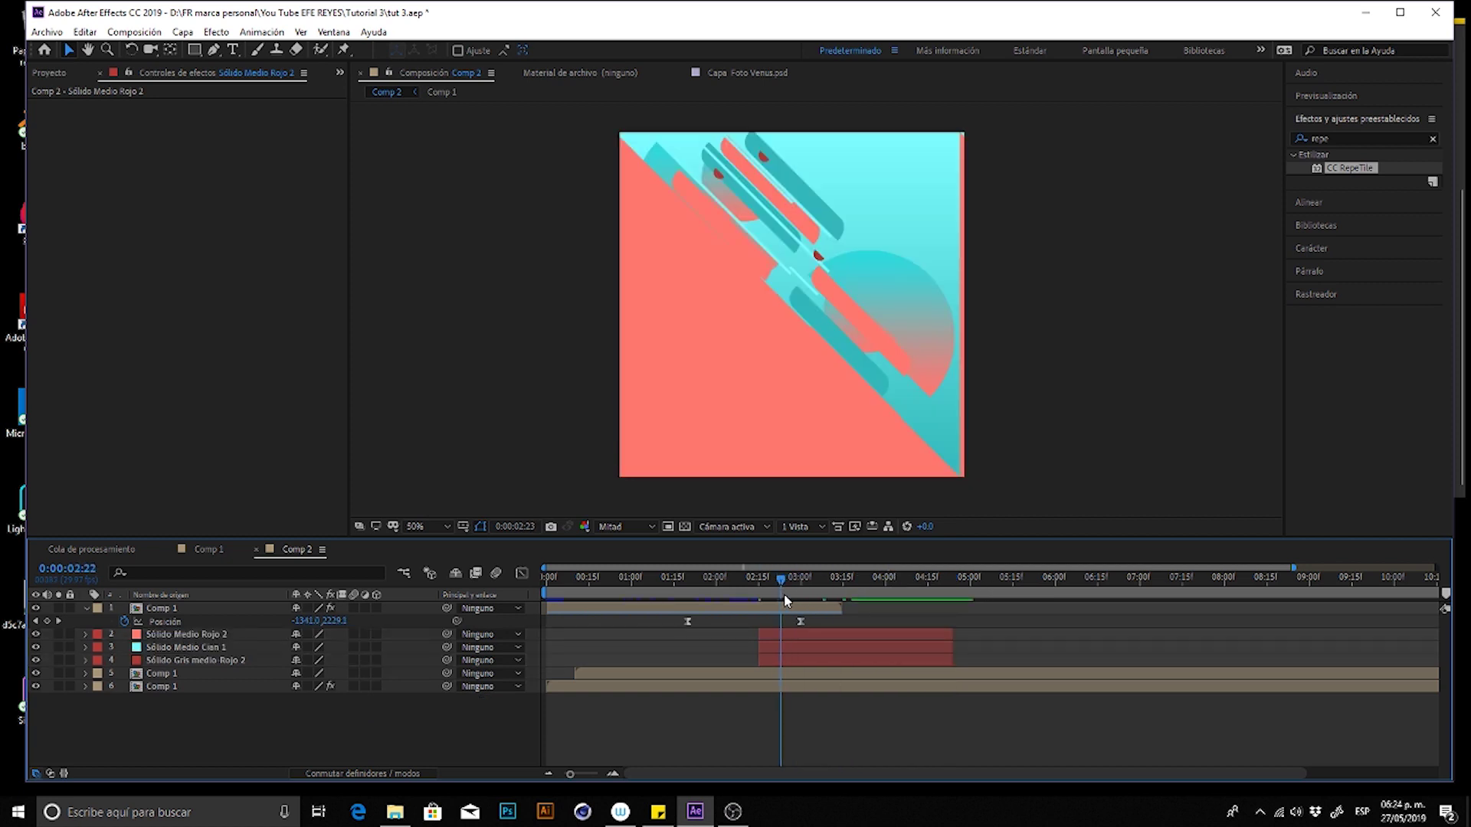
- Move the three selected solids off the frame toward the lower right
{"action": "left_click", "coordinate": [834, 638]}
{"action": "left_click", "coordinate": [827, 659], "text": "shift"}
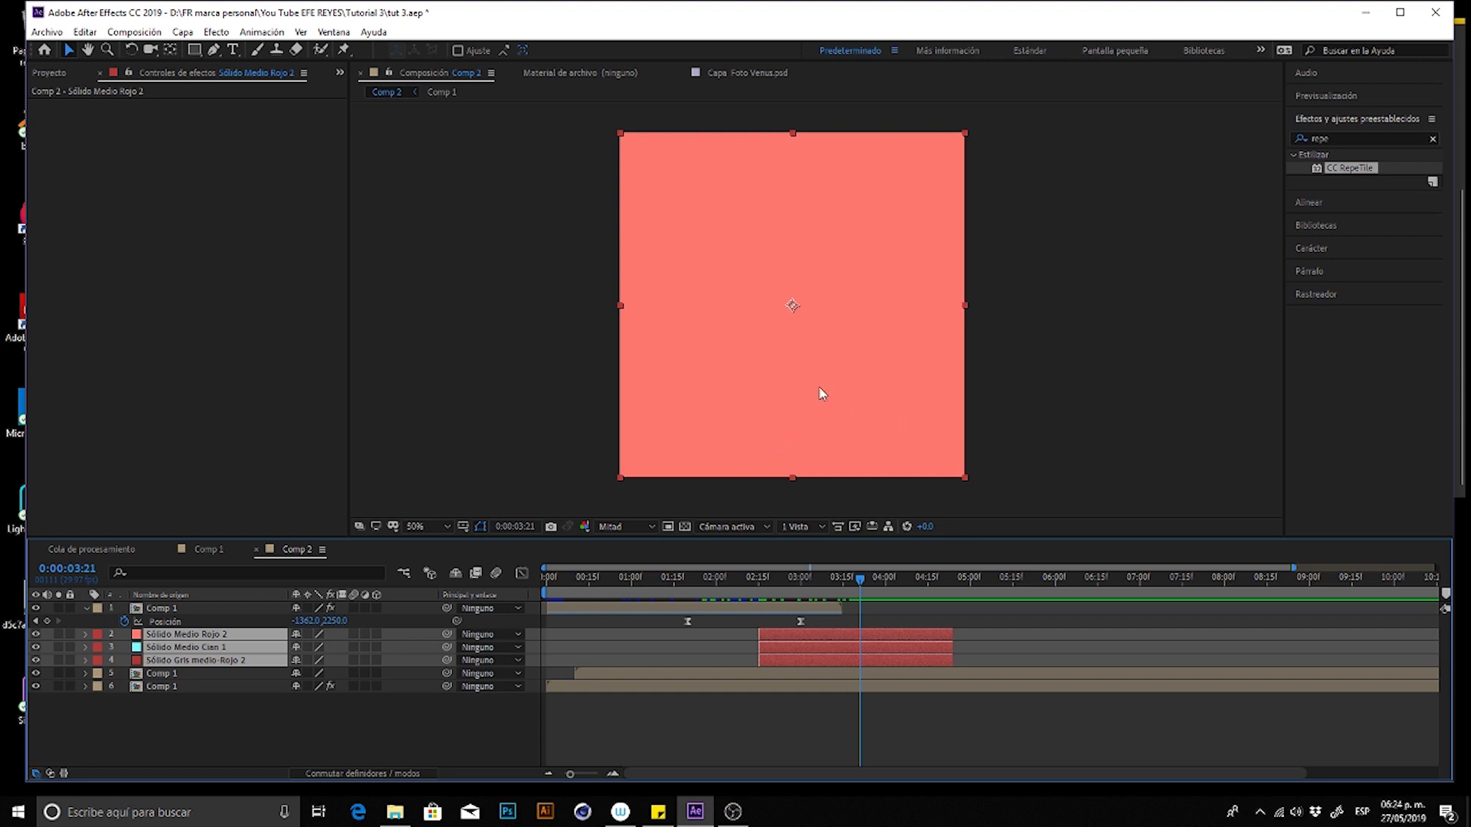
{"action": "left_click_drag", "start_coordinate": [827, 349], "coordinate": [767, 289]}
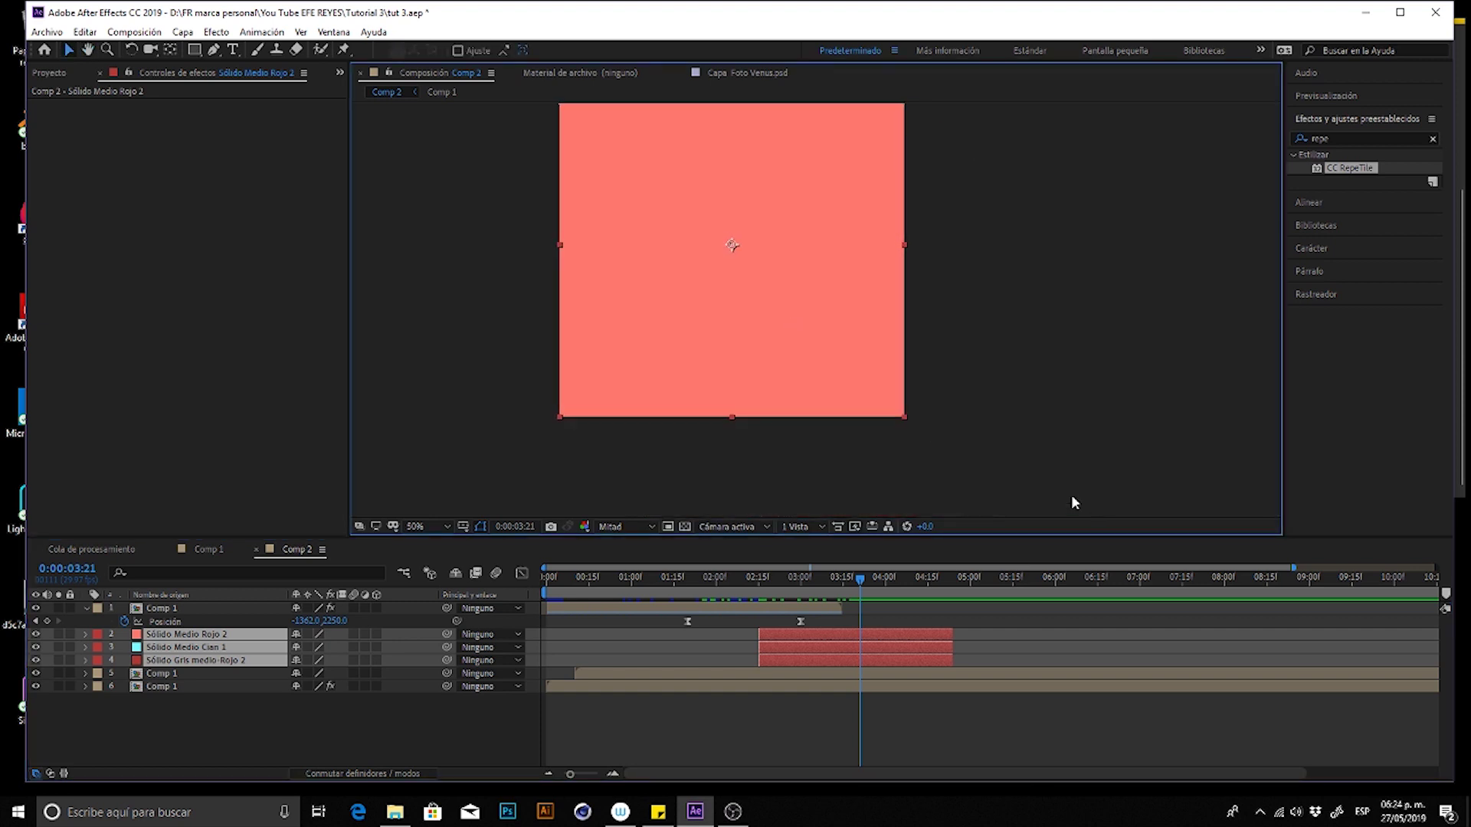
{"action": "left_click_drag", "start_coordinate": [725, 246], "coordinate": [826, 368]}
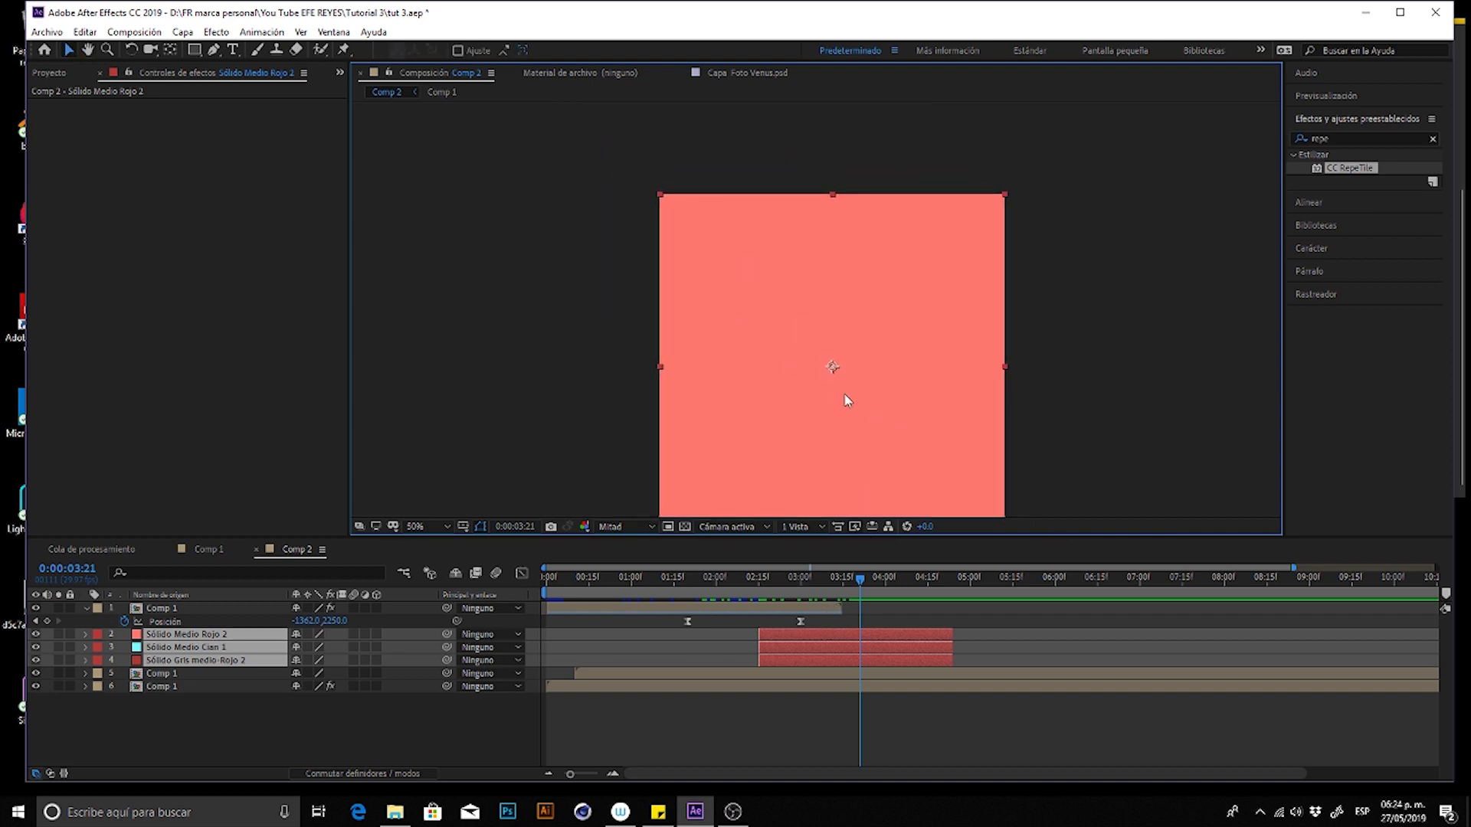
{"action": "left_click_drag", "start_coordinate": [878, 415], "coordinate": [701, 270]}
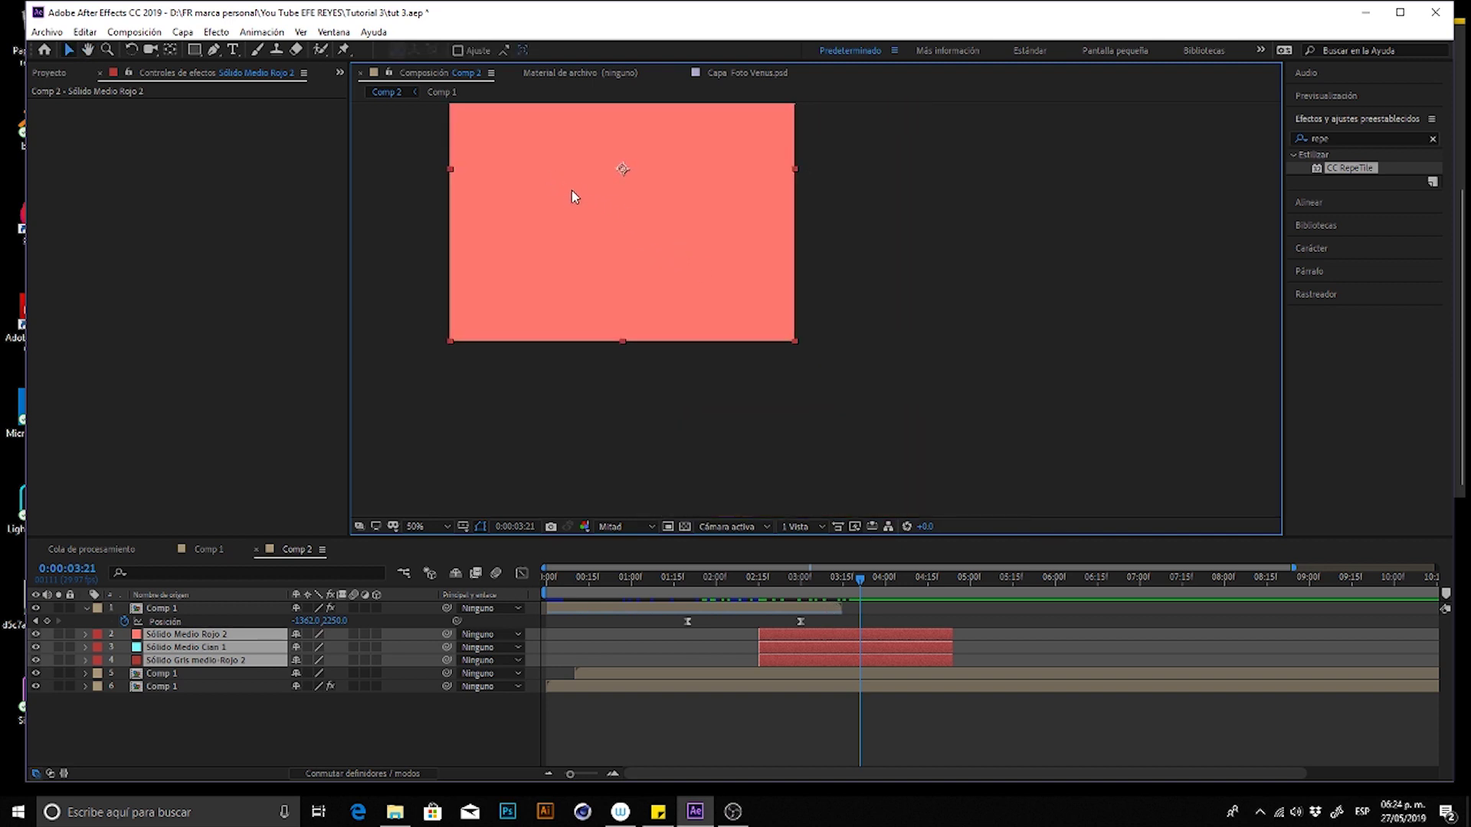
{"action": "left_click_drag", "start_coordinate": [572, 199], "coordinate": [919, 443]}
{"action": "left_click_drag", "start_coordinate": [913, 536], "coordinate": [912, 533]}
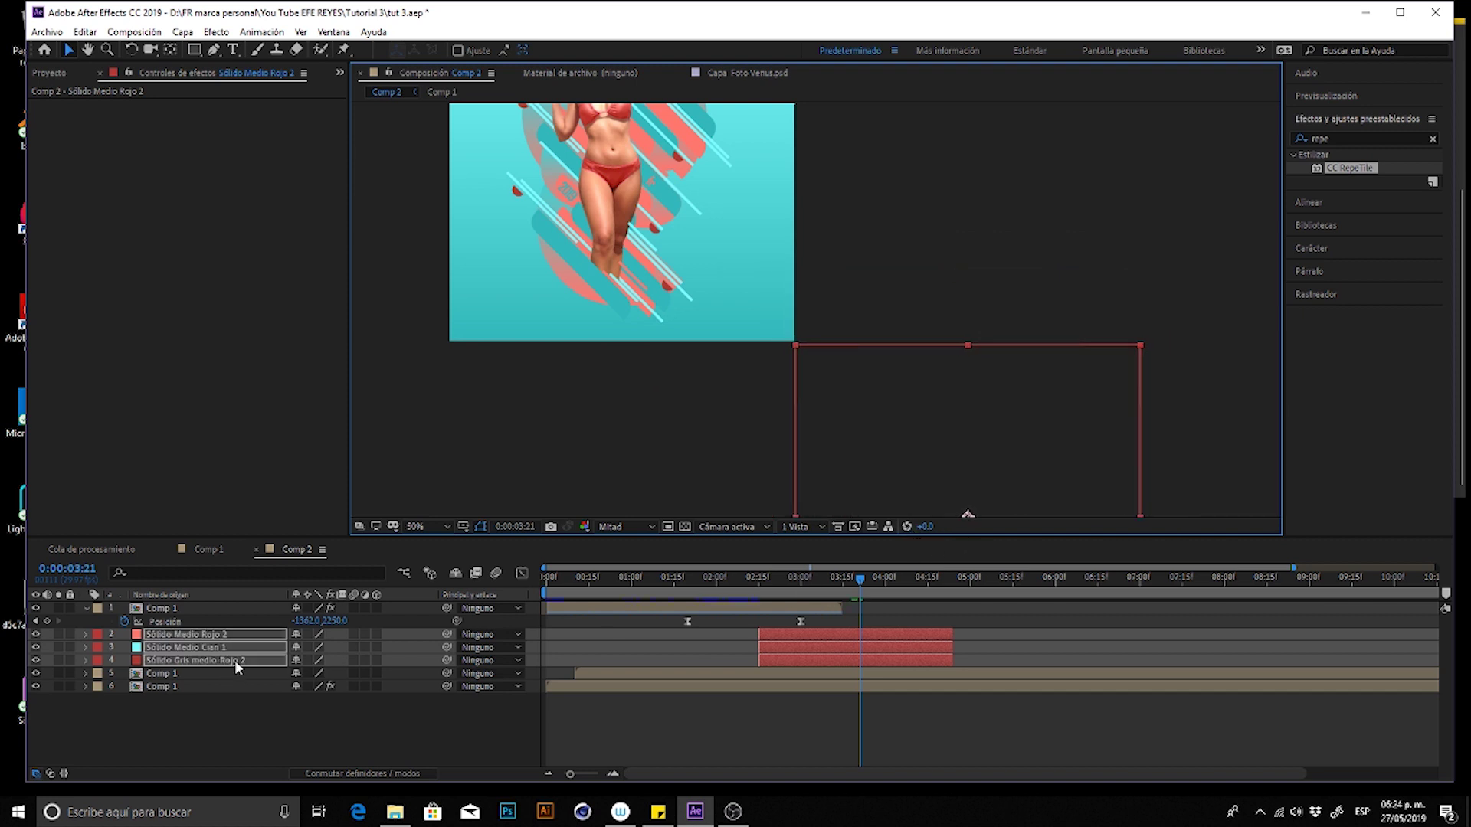
- Add Position keyframes to the three solids and ease their motion in the speed graph
{"action": "key", "text": "p"}
{"action": "left_click", "coordinate": [126, 671]}
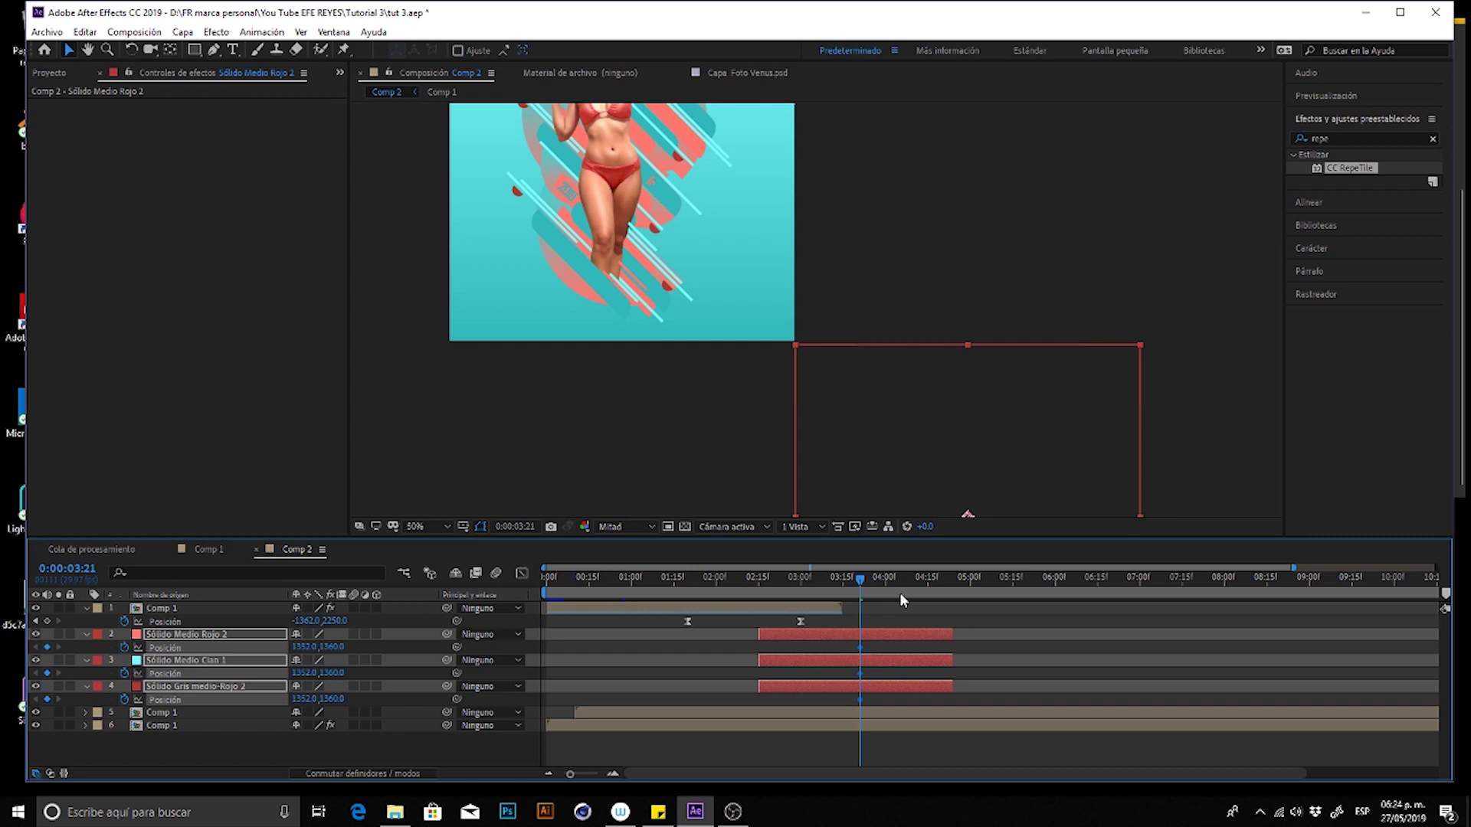
{"action": "mouse_move", "coordinate": [948, 466]}
{"action": "left_mouse_down"}
{"action": "mouse_move", "coordinate": [1070, 488]}
{"action": "mouse_move", "coordinate": [582, 145]}
{"action": "mouse_move", "coordinate": [596, 128]}
{"action": "mouse_move", "coordinate": [618, 167]}
{"action": "left_mouse_up"}
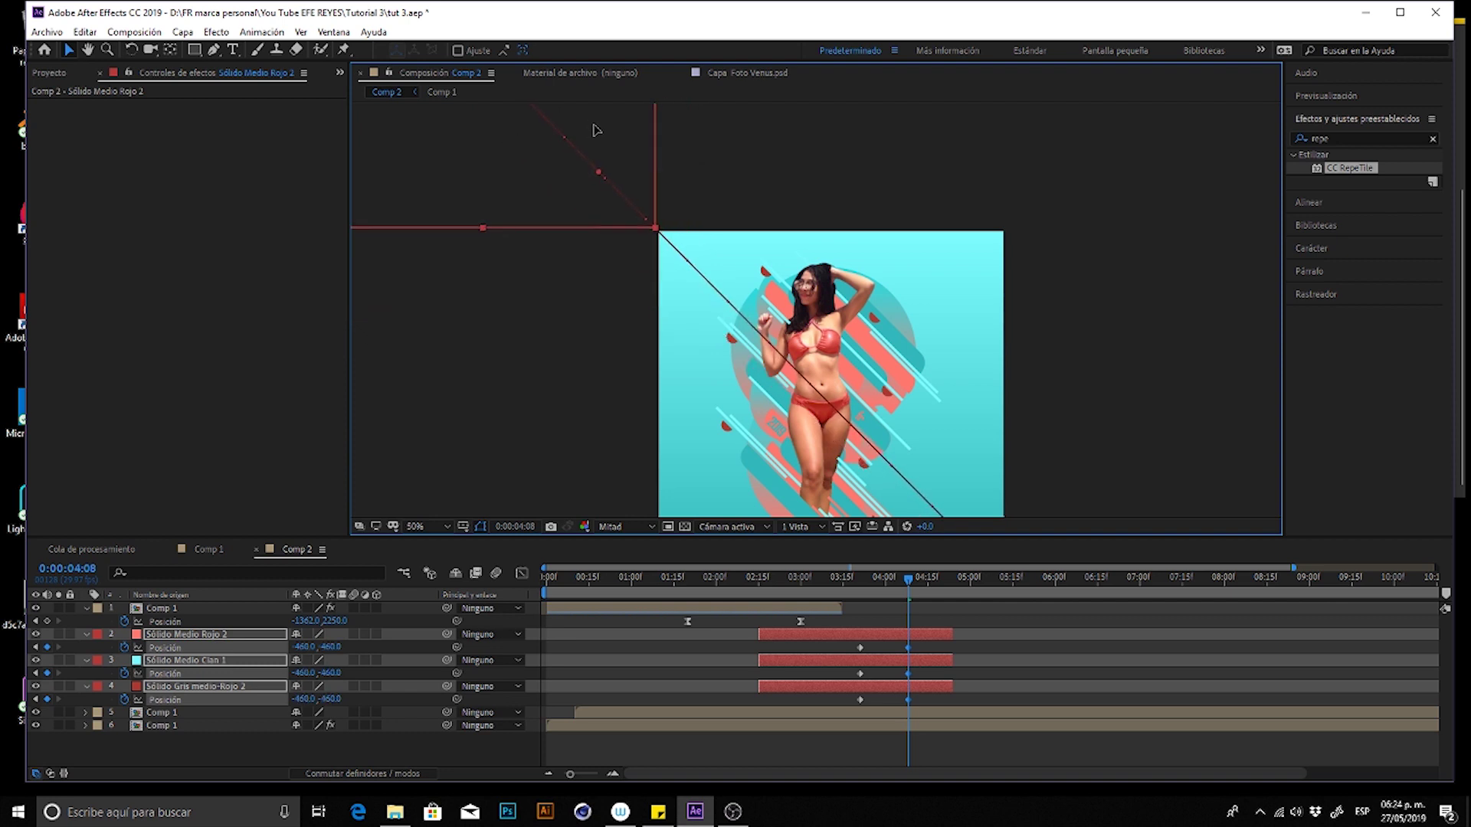
{"action": "left_click_drag", "start_coordinate": [873, 641], "coordinate": [859, 703]}
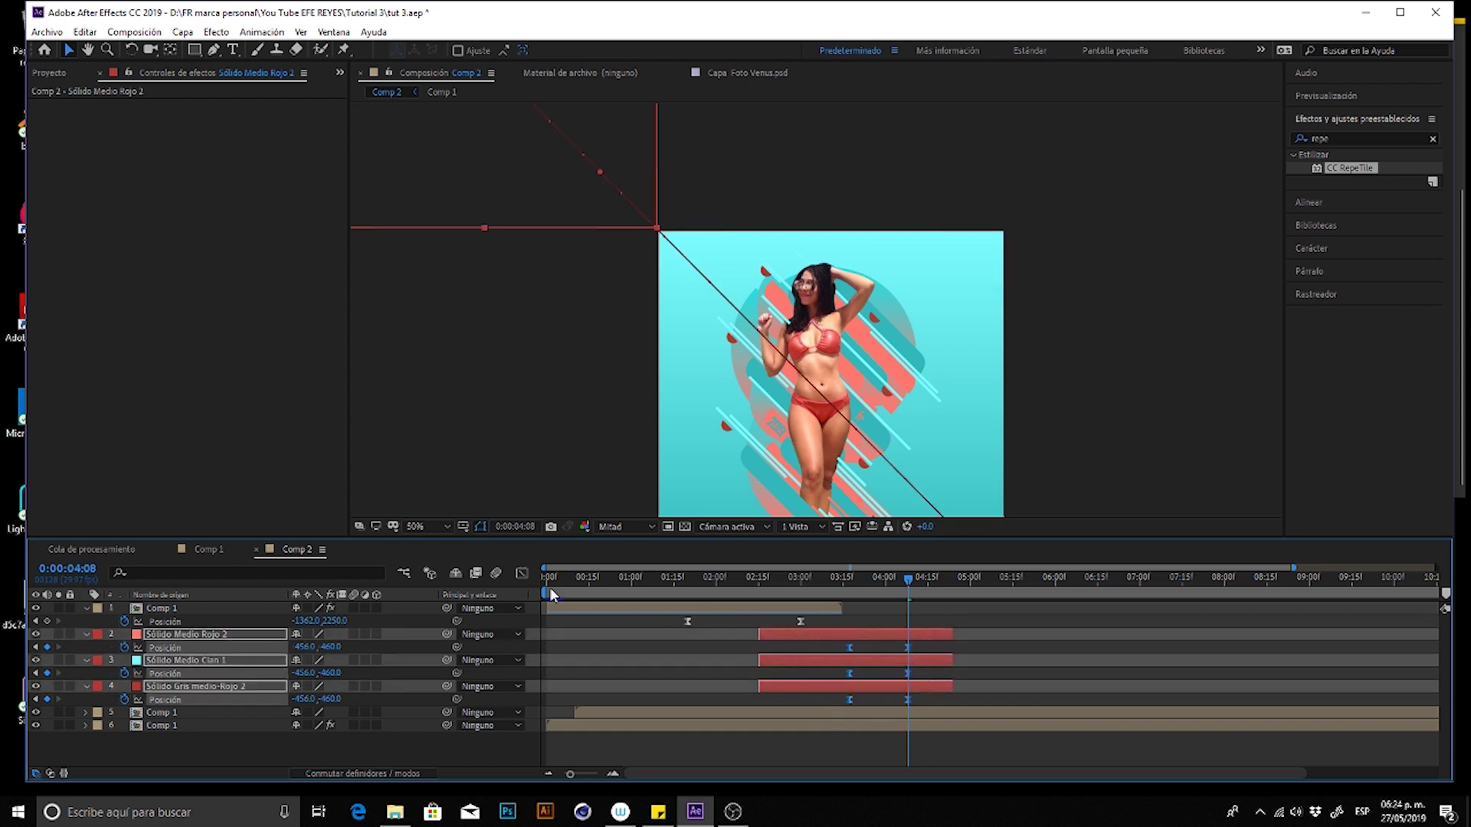
{"action": "key", "text": "shift+F3"}
{"action": "left_click_drag", "start_coordinate": [906, 731], "coordinate": [838, 735]}
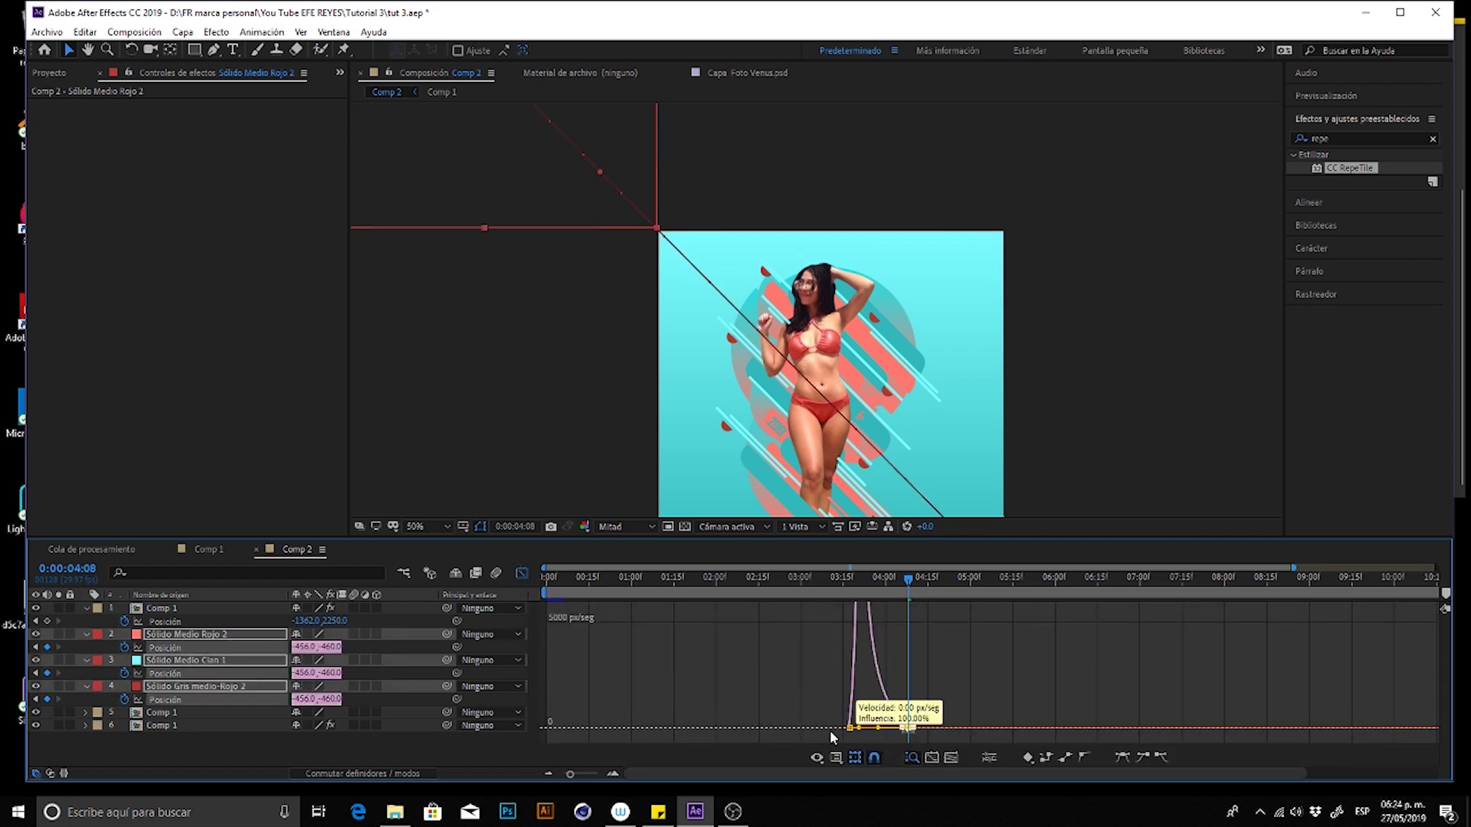
{"action": "key", "text": "shift+F3"}
{"action": "left_click_drag", "start_coordinate": [847, 682], "coordinate": [835, 701]}
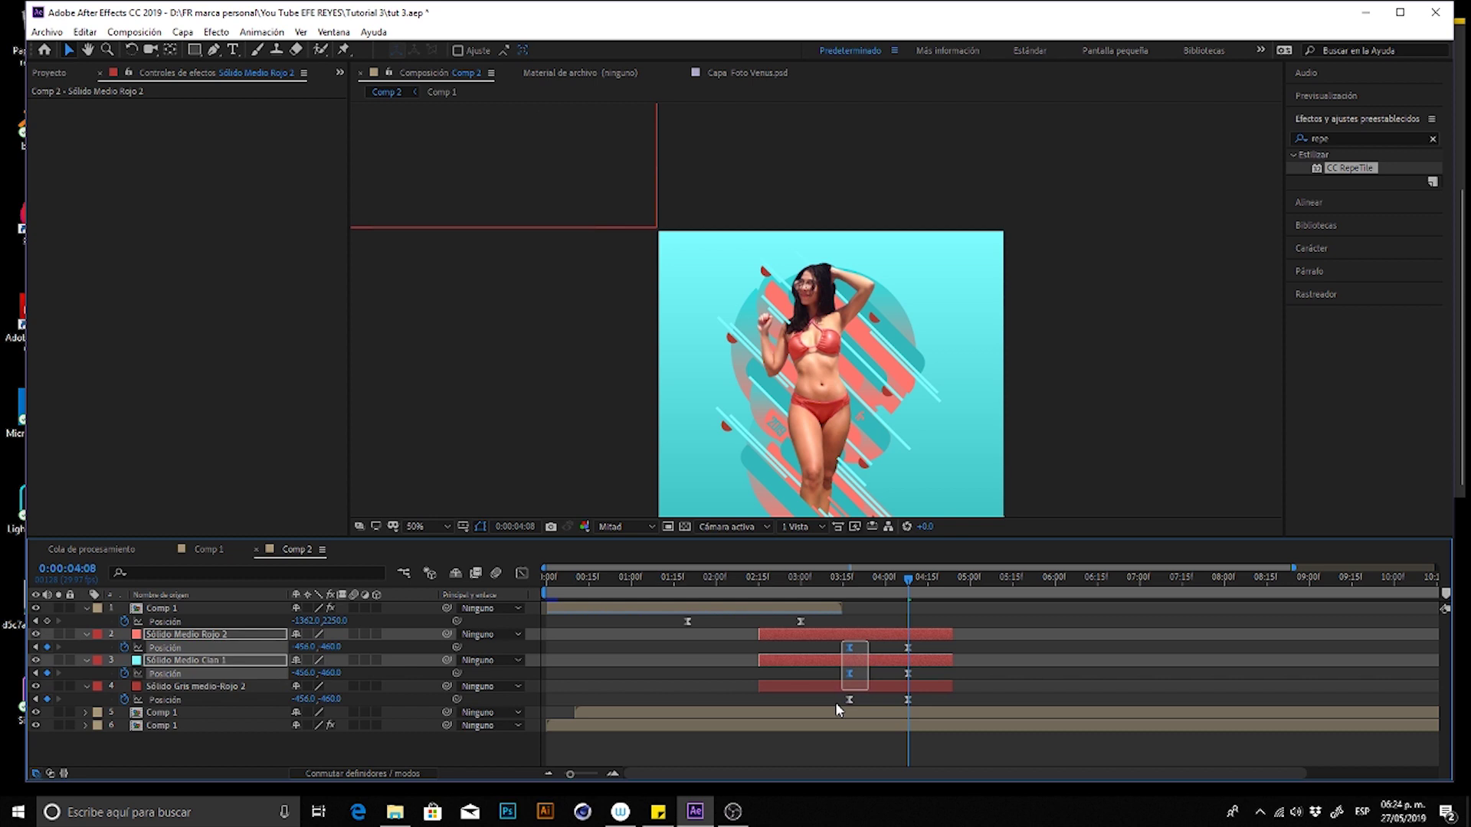
{"action": "key", "text": "F2"}
- Offset the cyan and red solids' timing, starting cyan slightly earlier, and preview
{"action": "left_click_drag", "start_coordinate": [859, 660], "coordinate": [888, 631]}
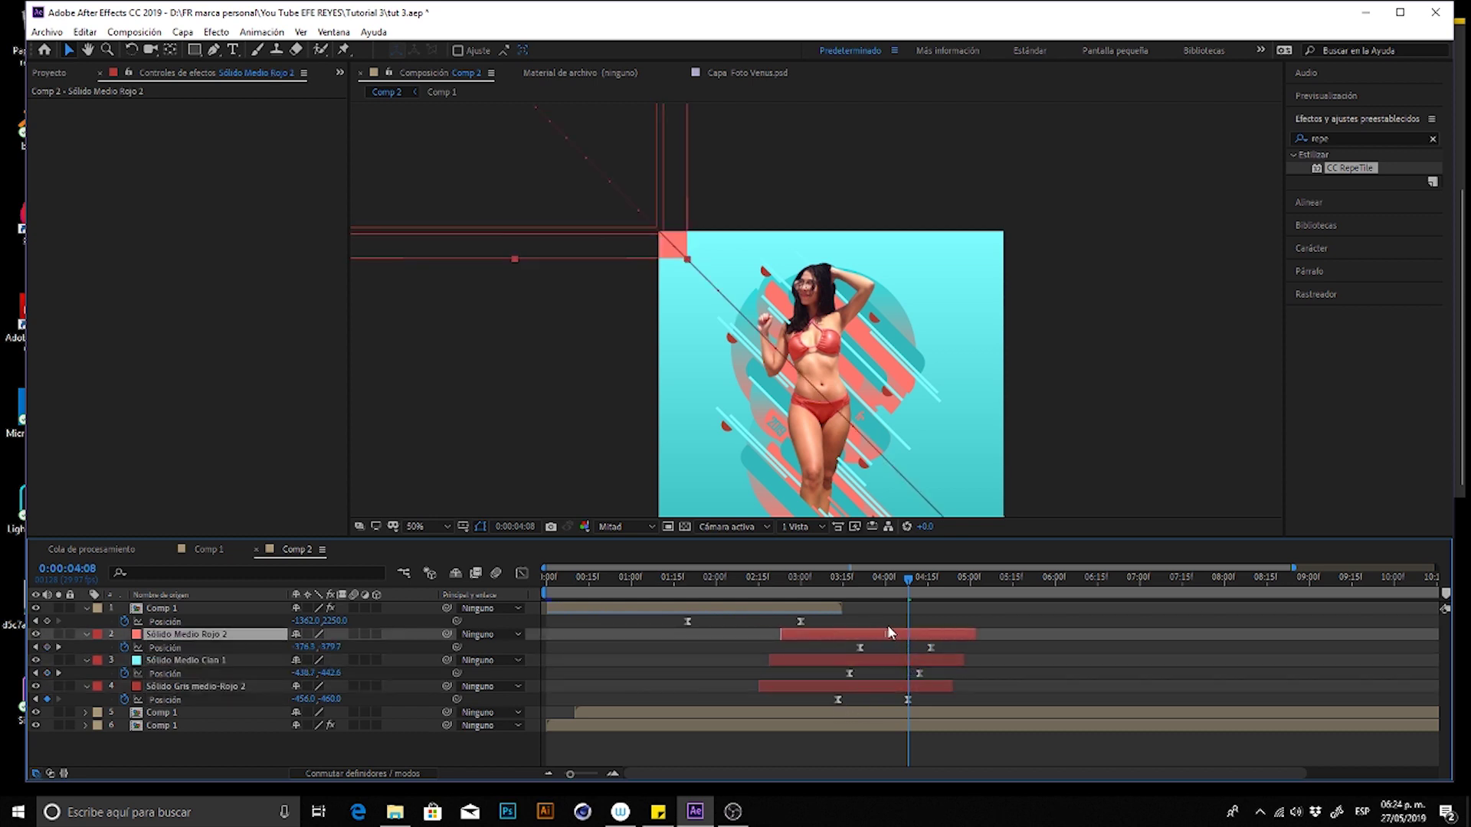
{"action": "left_click", "coordinate": [841, 588]}
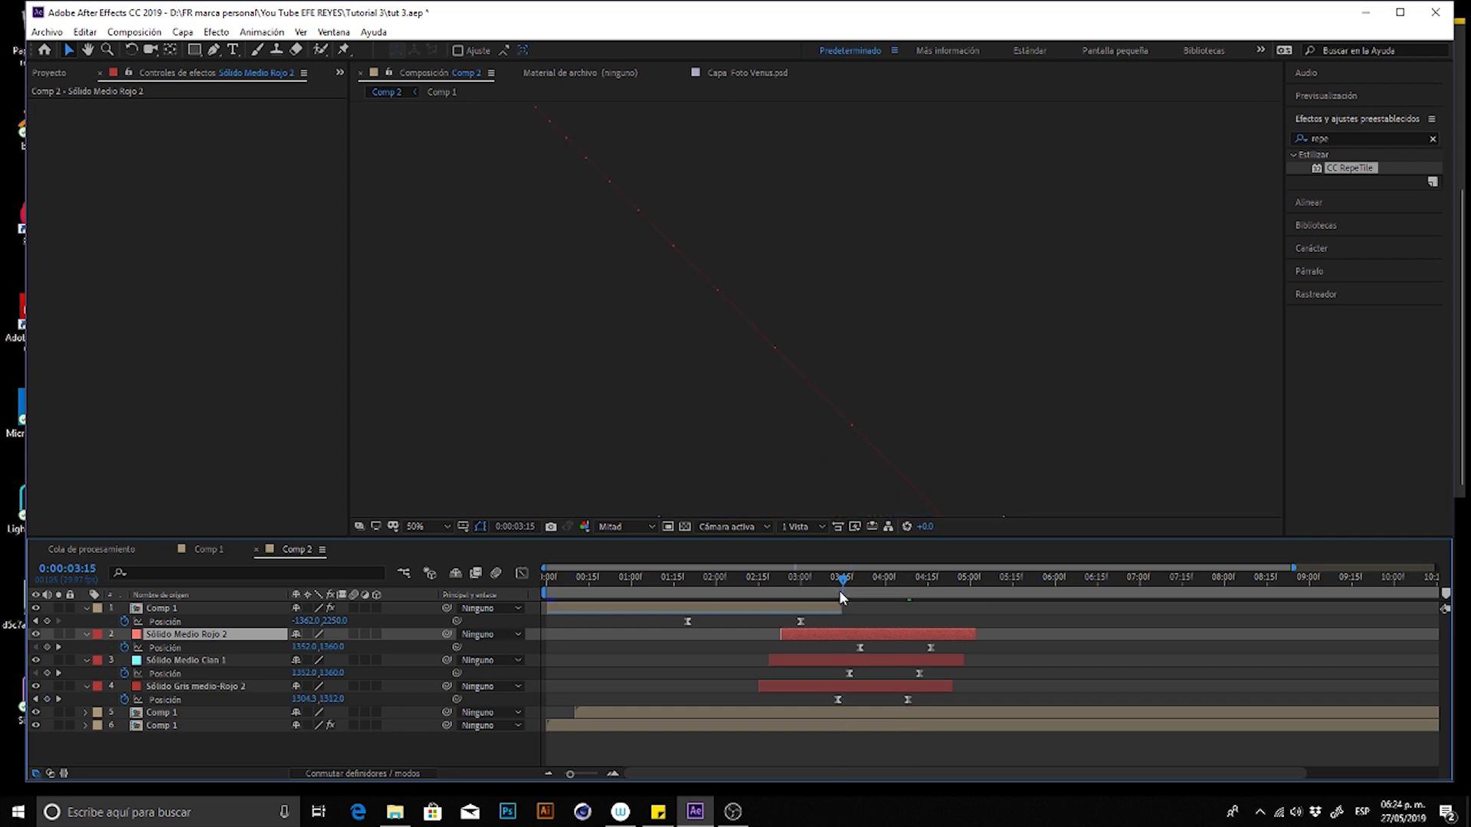
{"action": "key", "text": "space"}
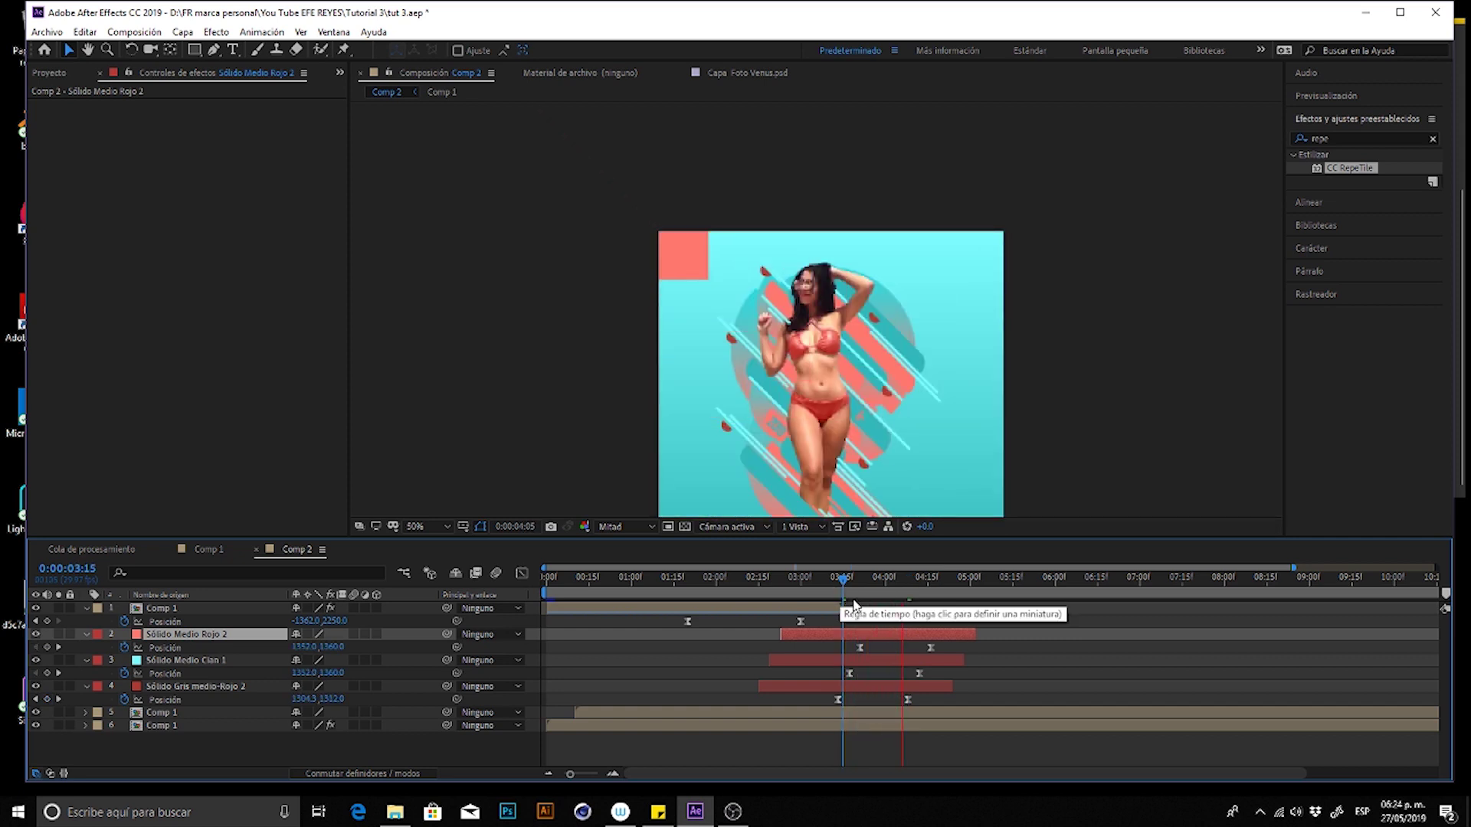
{"action": "key", "text": "space"}
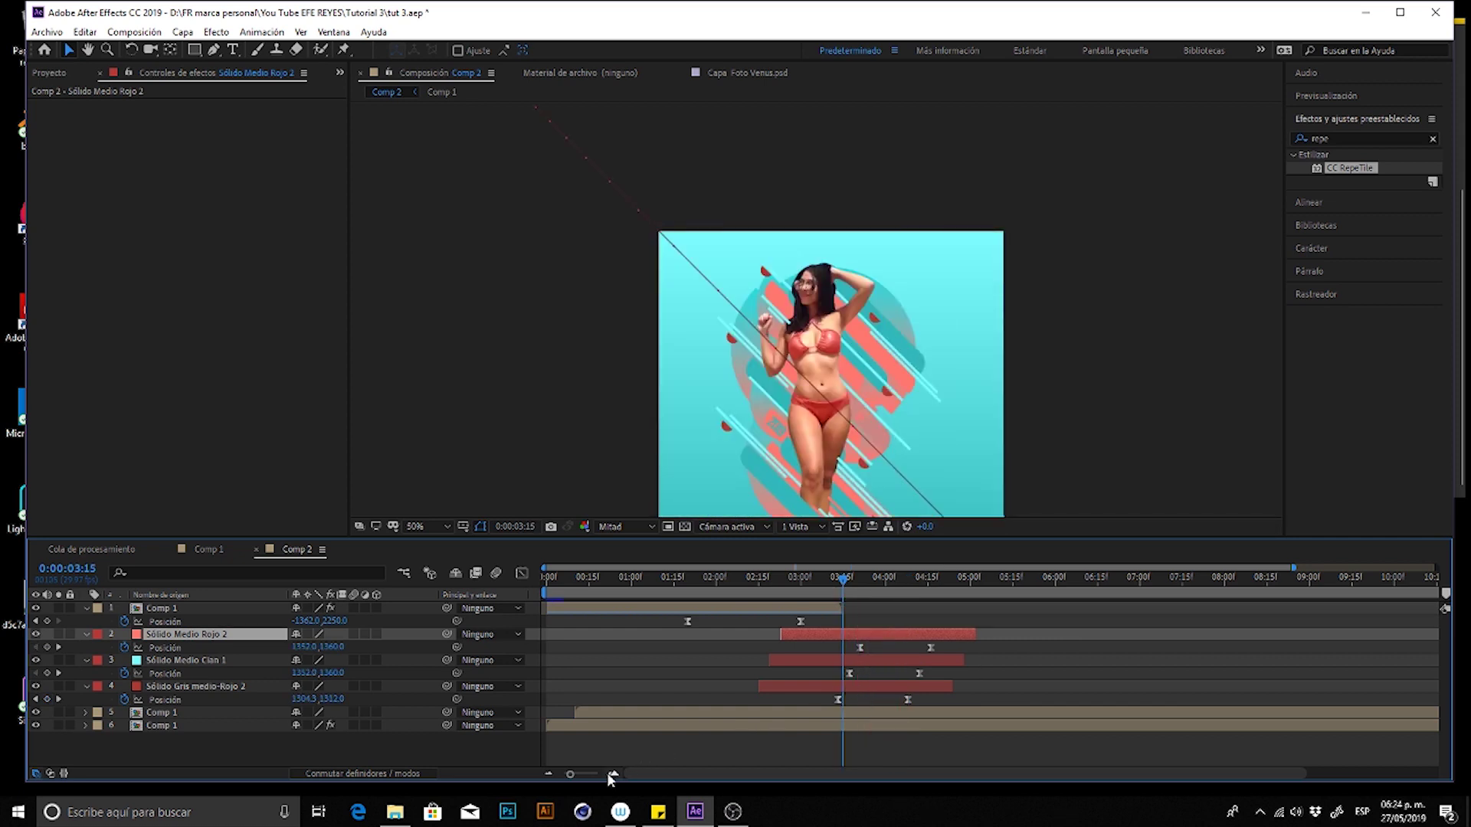
{"action": "left_click", "coordinate": [613, 775]}
{"action": "left_click_drag", "start_coordinate": [895, 655], "coordinate": [875, 634]}
{"action": "left_click", "coordinate": [826, 579]}
{"action": "key", "text": "space"}
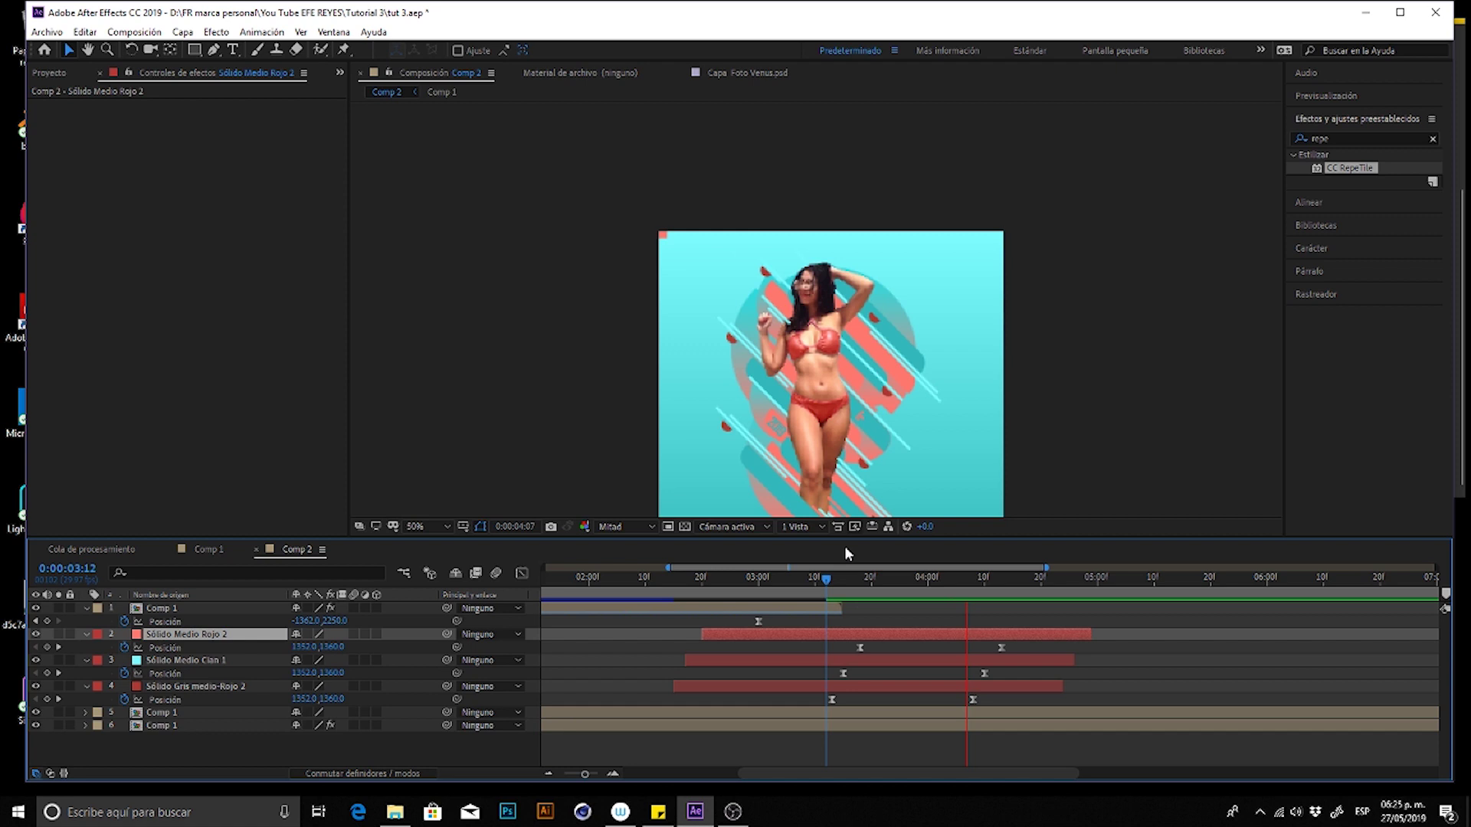
{"action": "key", "text": "space"}
- Move the solids' end keyframes later, then shift all three transitions earlier in time
{"action": "mouse_move", "coordinate": [1010, 641]}
{"action": "left_mouse_down"}
{"action": "mouse_move", "coordinate": [956, 711]}
{"action": "mouse_move", "coordinate": [1042, 700]}
{"action": "left_mouse_up"}
{"action": "key", "text": "space"}
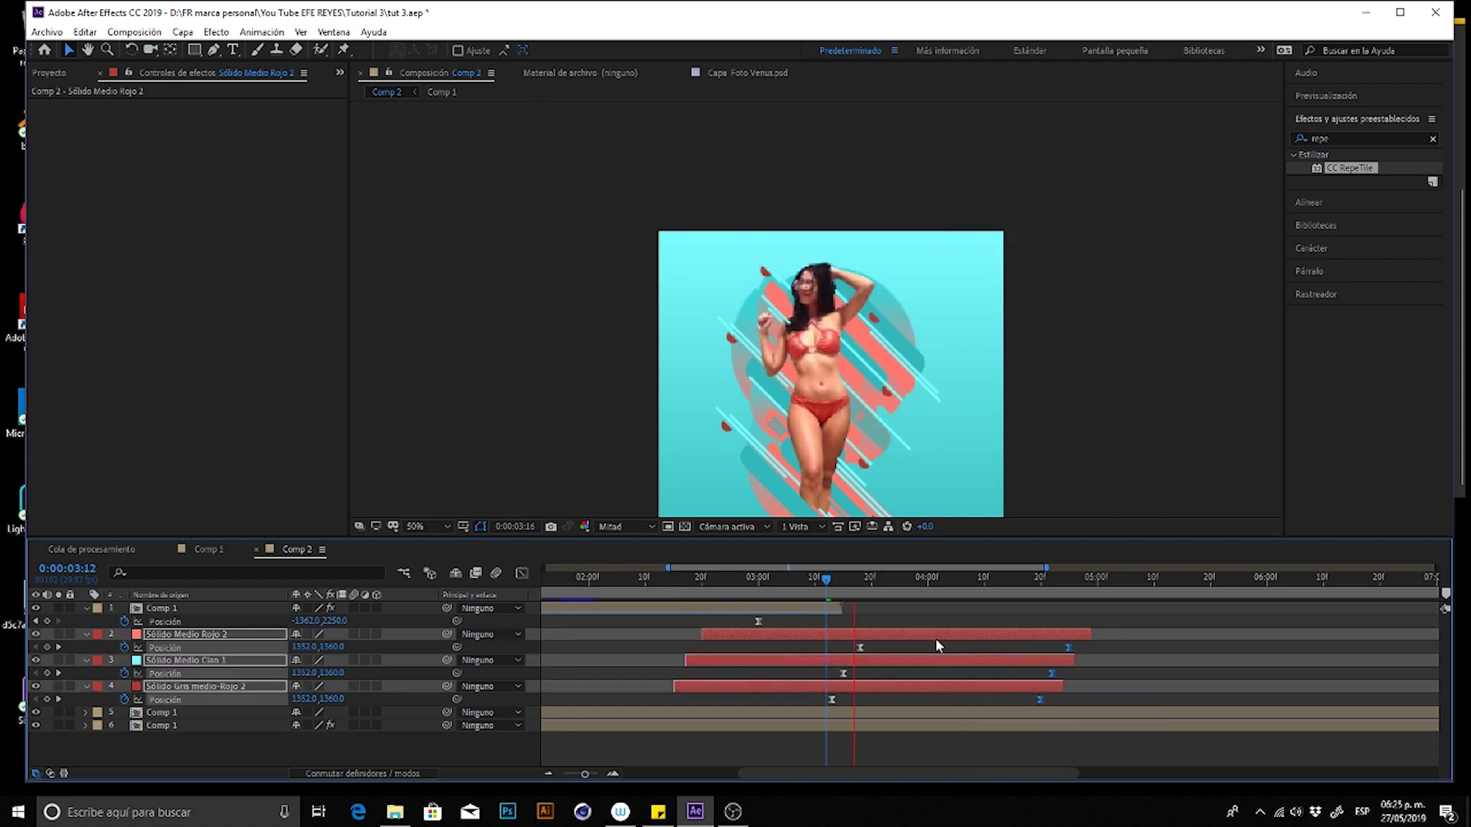
{"action": "key", "text": "space"}
{"action": "left_click_drag", "start_coordinate": [893, 458], "coordinate": [828, 385]}
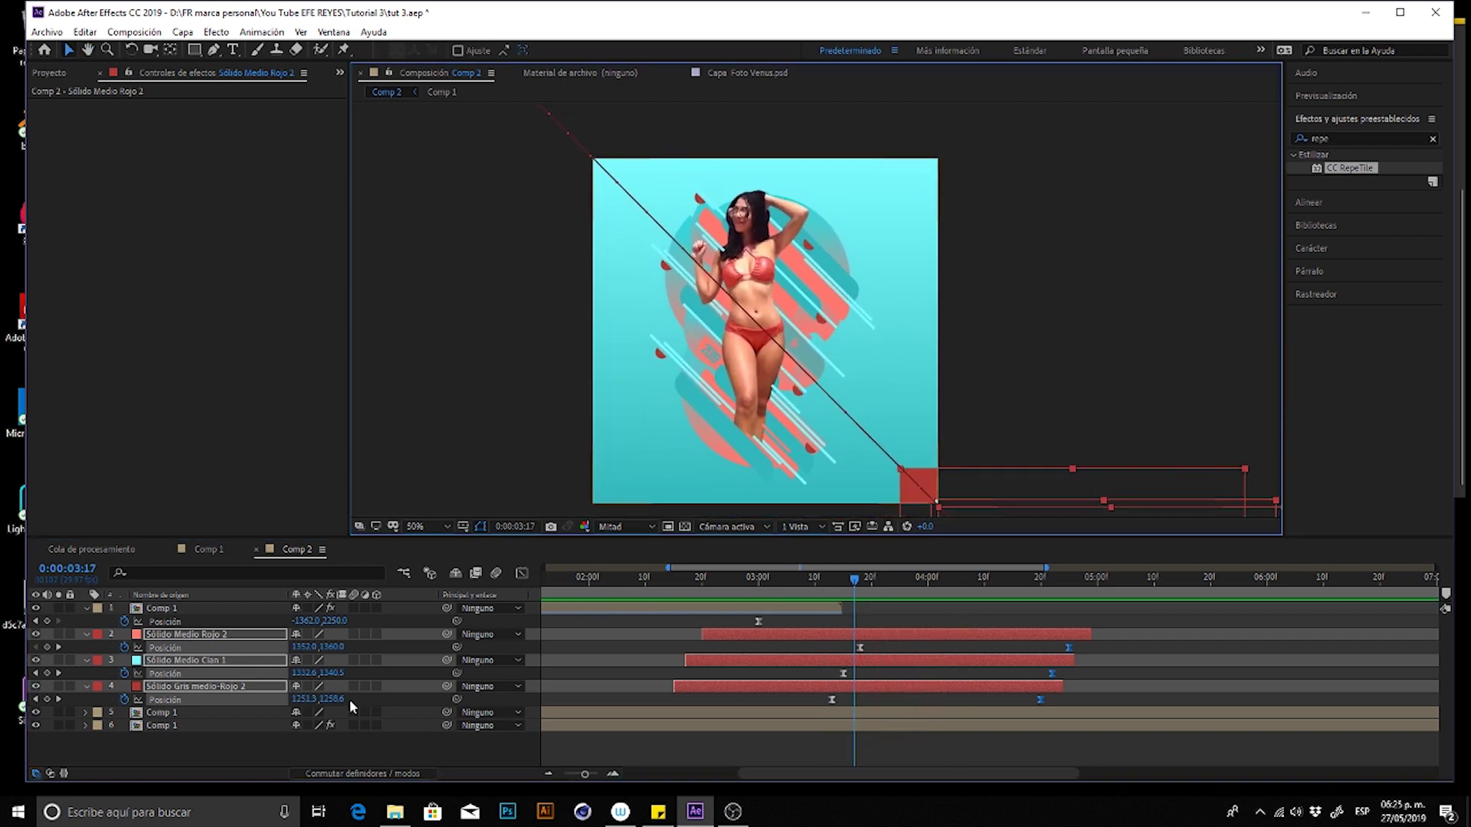
{"action": "left_click_drag", "start_coordinate": [584, 774], "coordinate": [551, 772]}
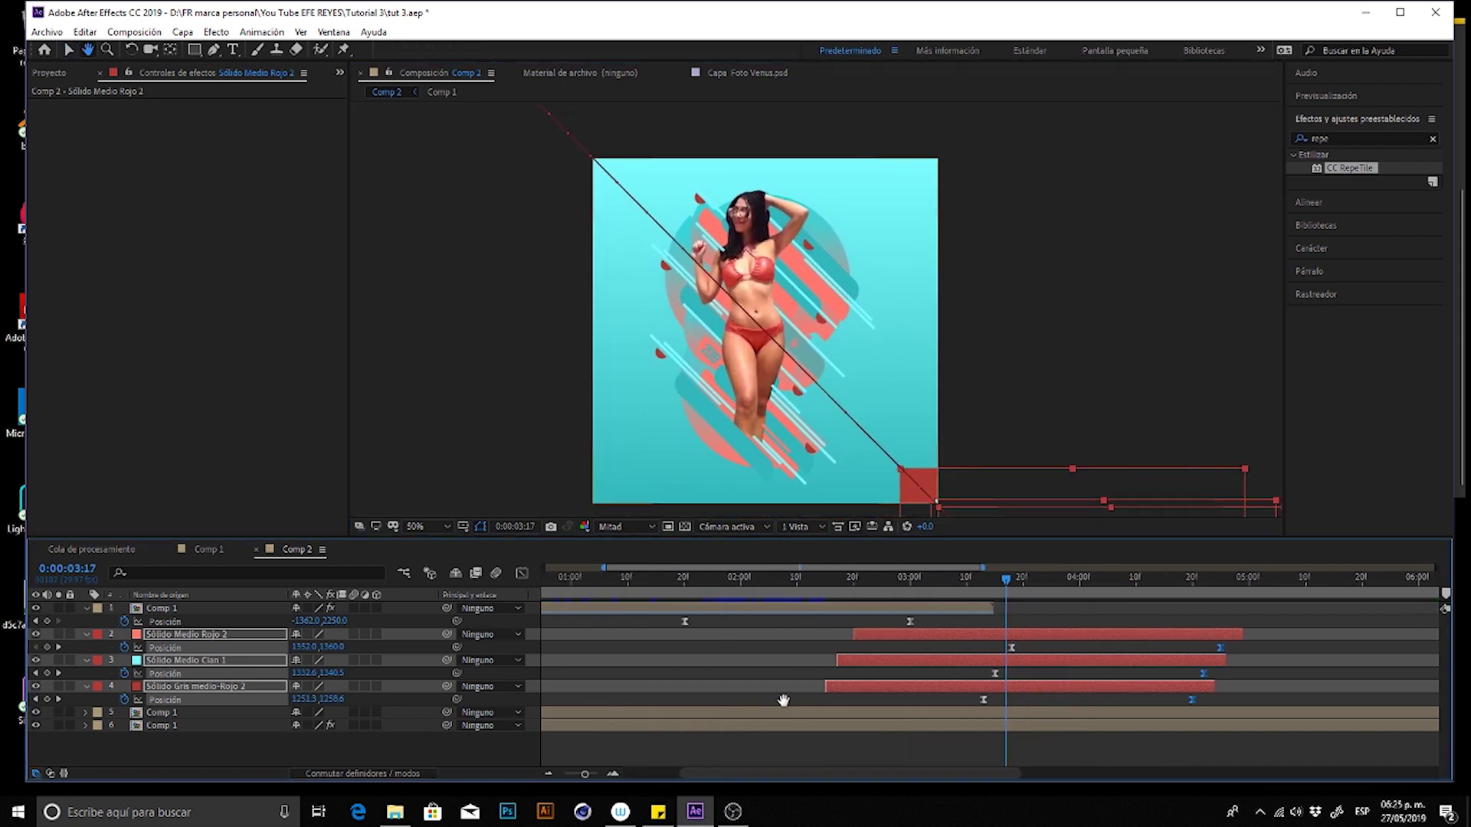
{"action": "left_click_drag", "start_coordinate": [738, 684], "coordinate": [591, 690]}
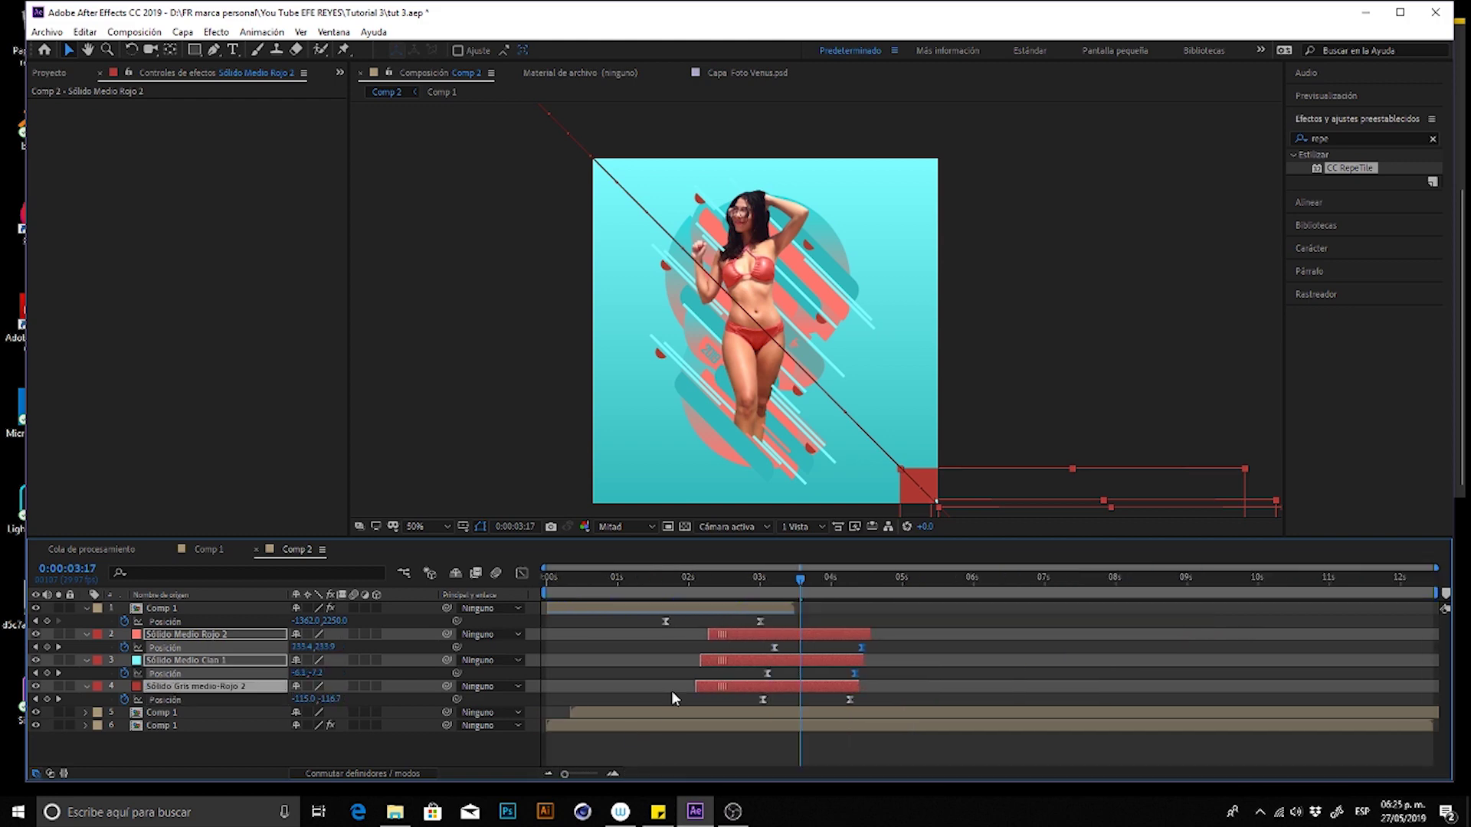
- Shift the three solids slightly later, then push the cyan and red transitions further back
{"action": "left_click", "coordinate": [617, 591]}
{"action": "key", "text": "space"}
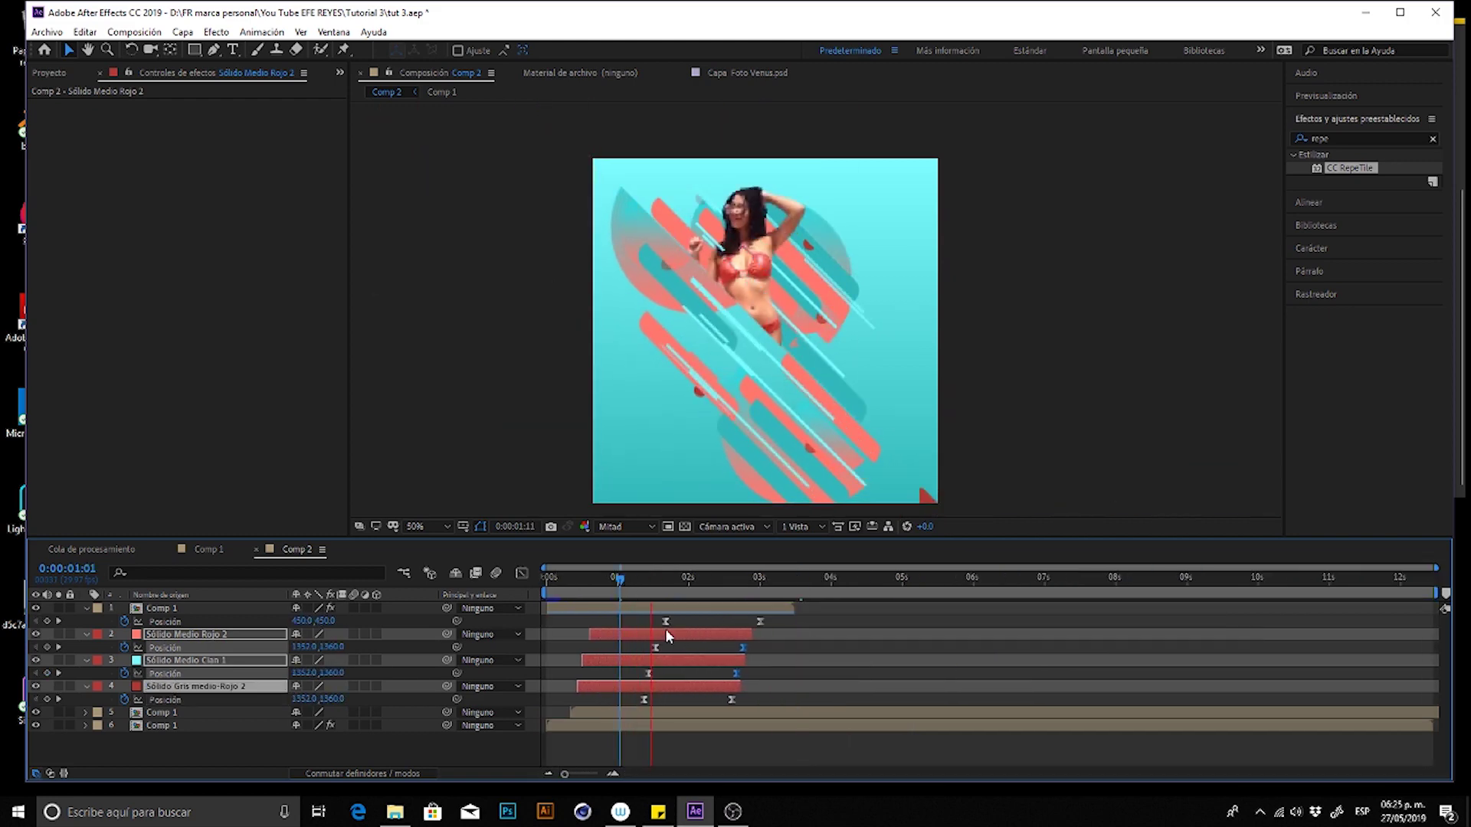
{"action": "left_click_drag", "start_coordinate": [673, 631], "coordinate": [692, 630]}
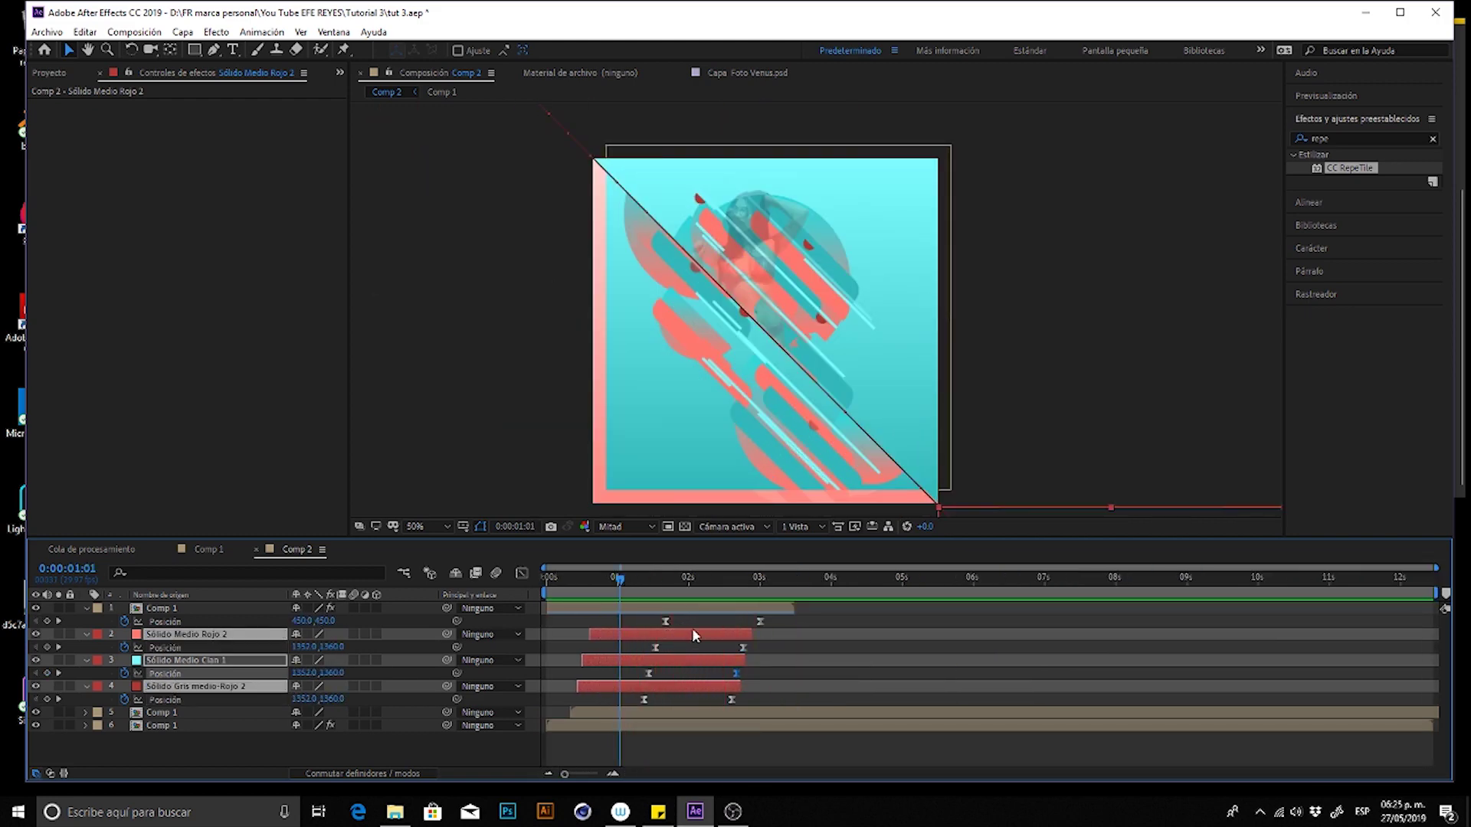
{"action": "key", "text": "space"}
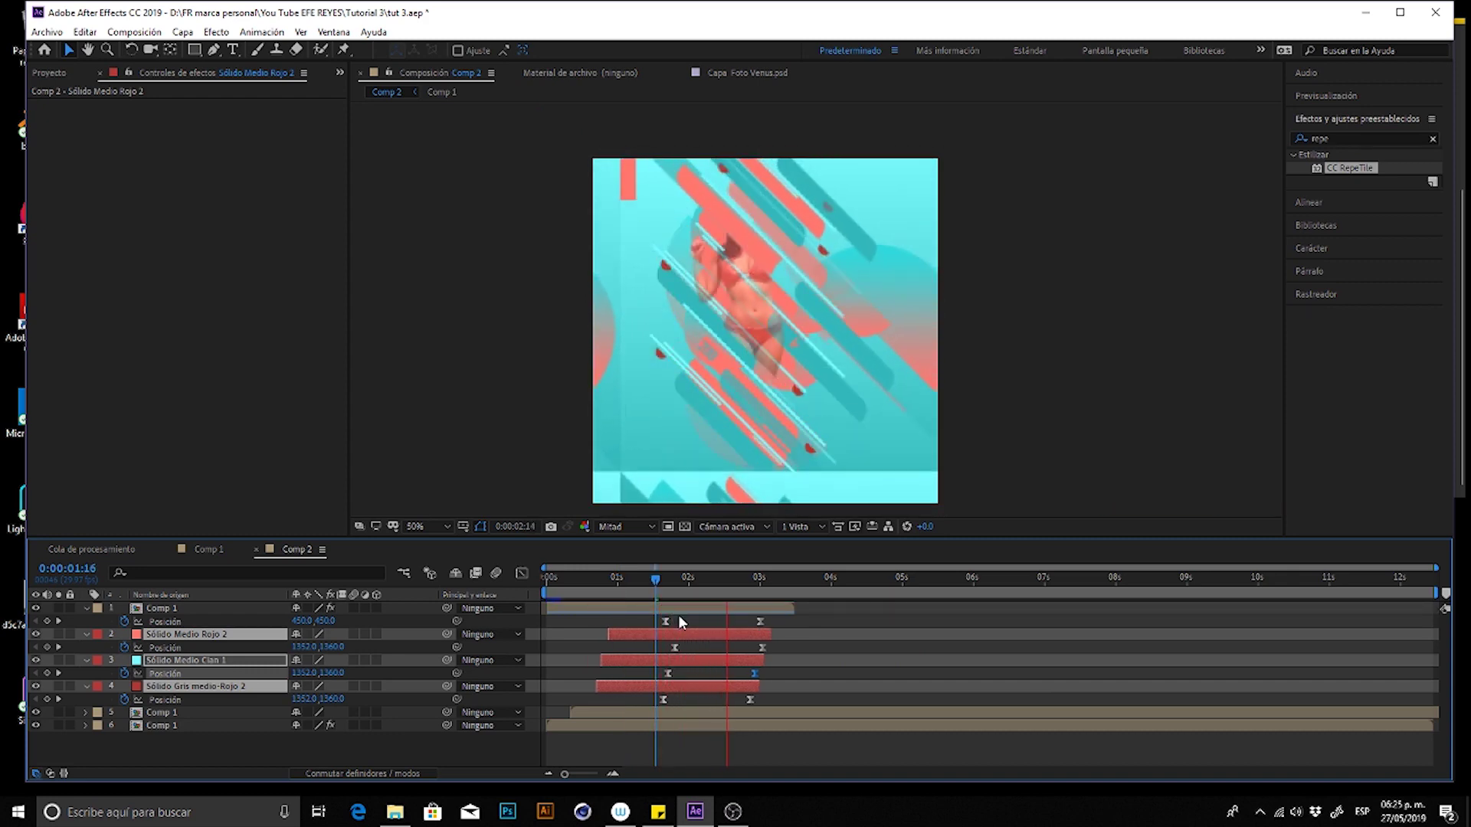
{"action": "key", "text": "space"}
{"action": "key", "text": "space"}
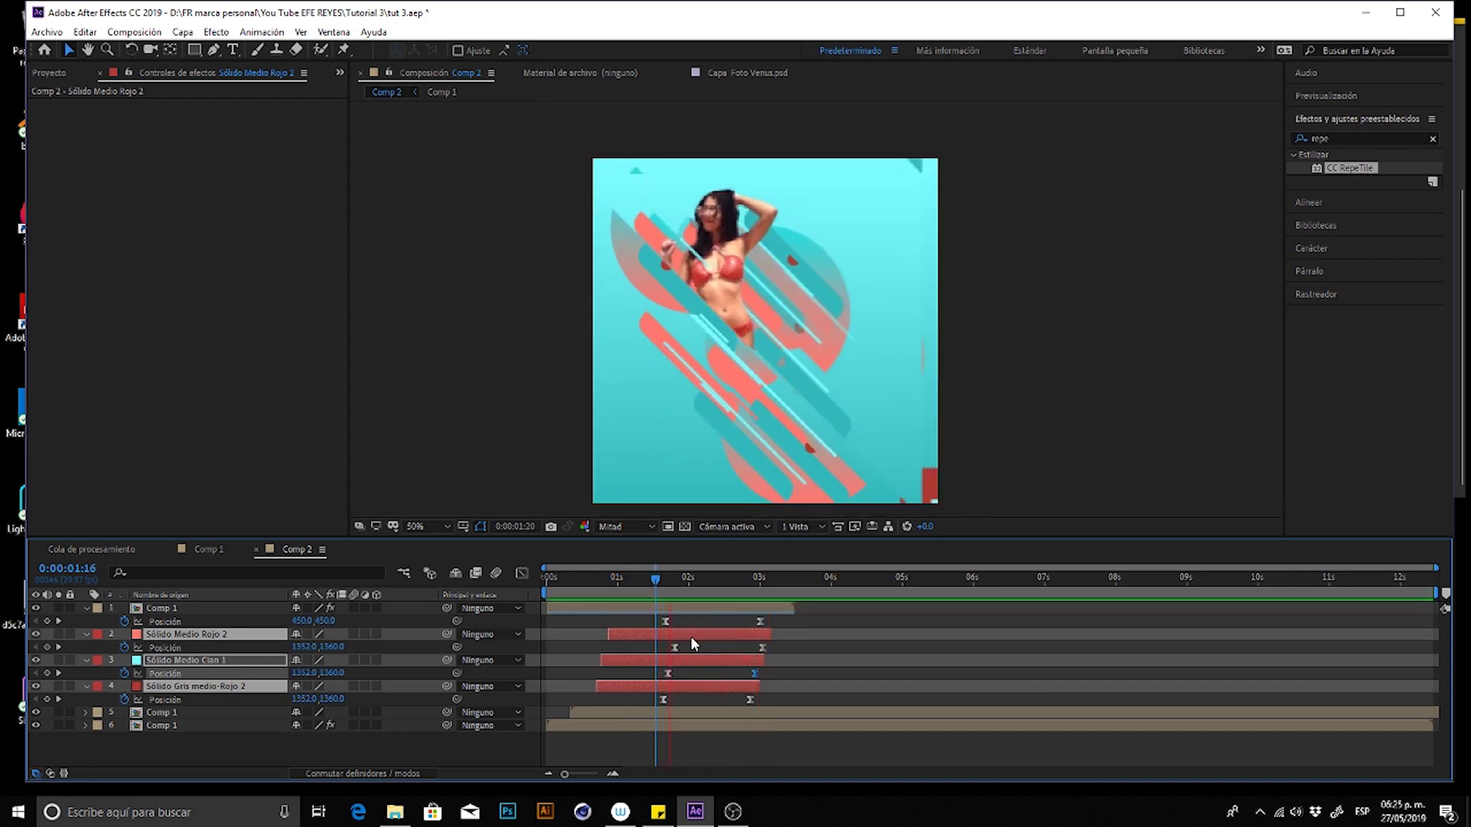
{"action": "key", "text": "space"}
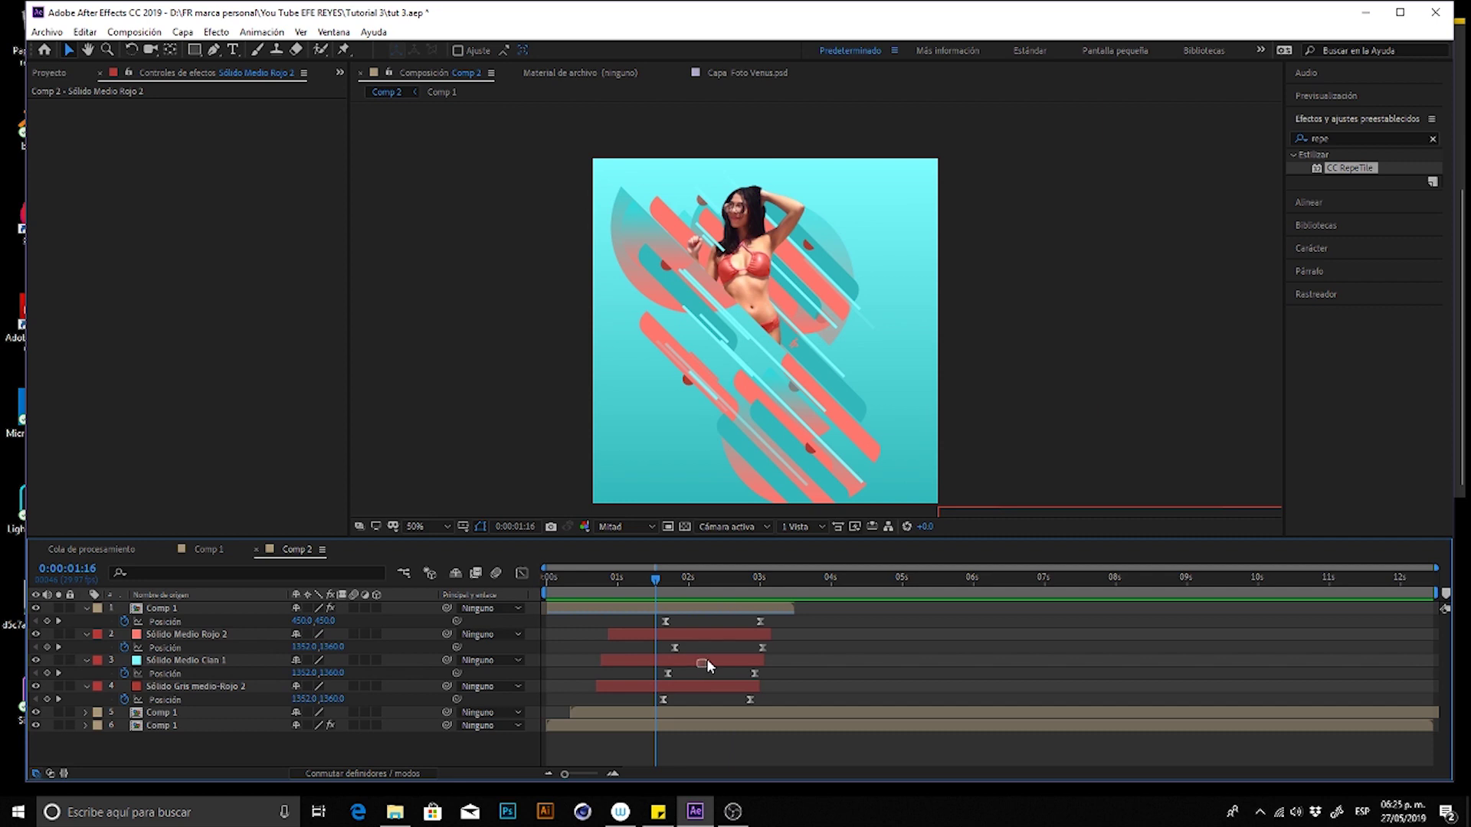
{"action": "left_click_drag", "start_coordinate": [701, 660], "coordinate": [725, 629]}
{"action": "key", "text": "space"}
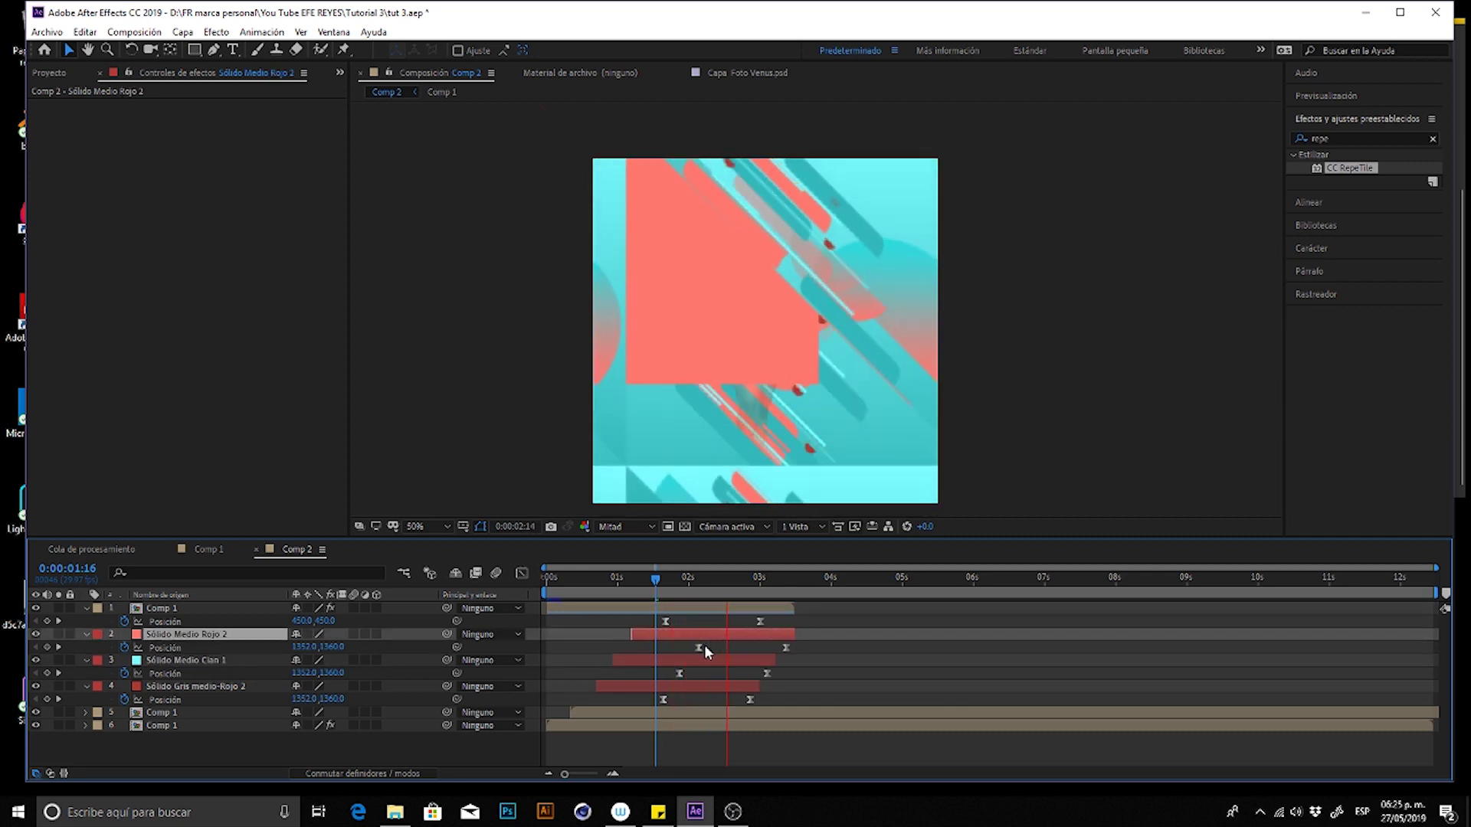
{"action": "left_click_drag", "start_coordinate": [673, 589], "coordinate": [696, 589]}
{"action": "left_click", "coordinate": [704, 658]}
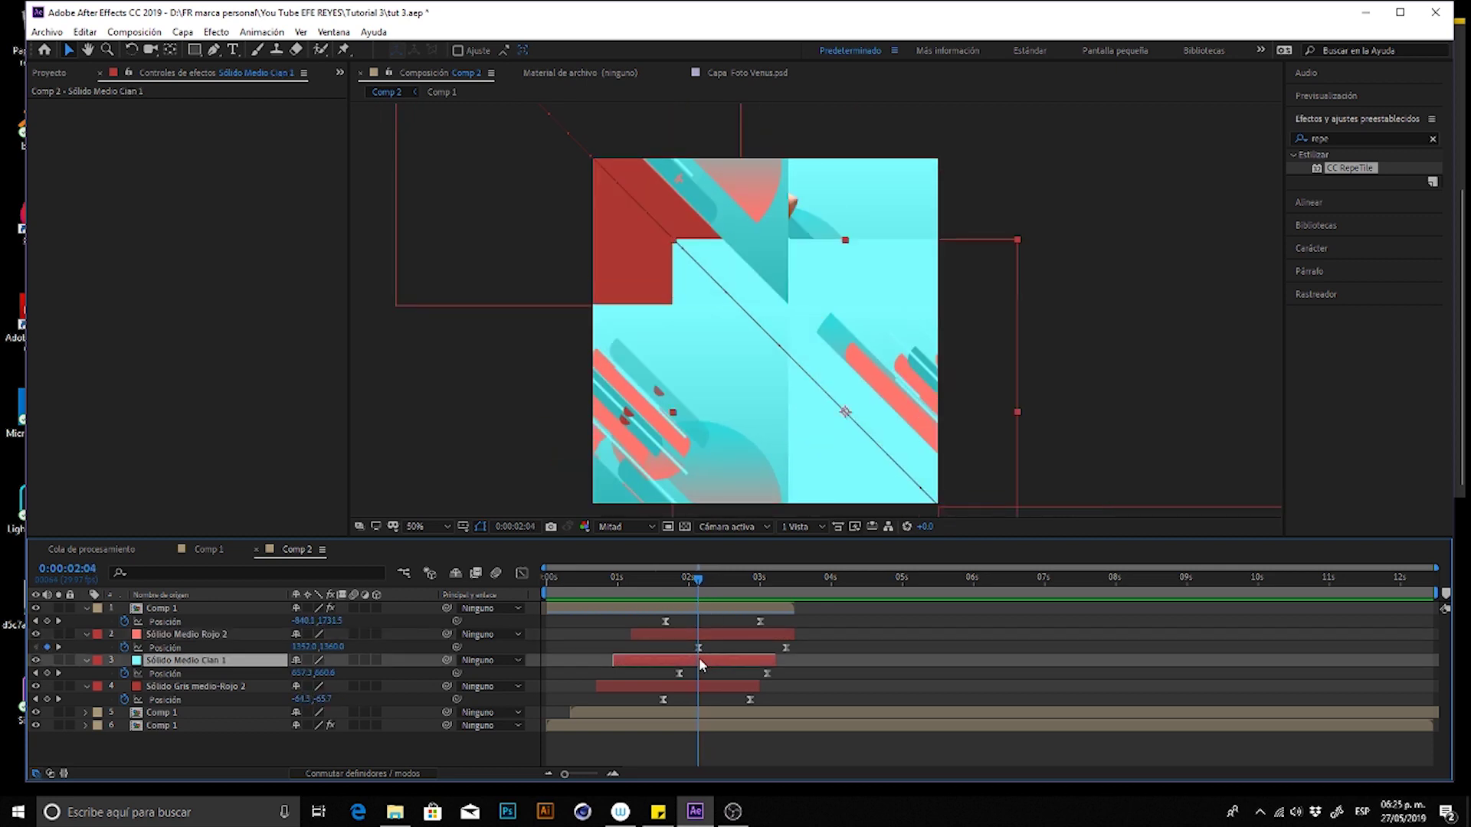
- Recolour the cyan solid with a darker teal sampled from the poster and preview
{"action": "key", "text": "ctrl+shift+y"}
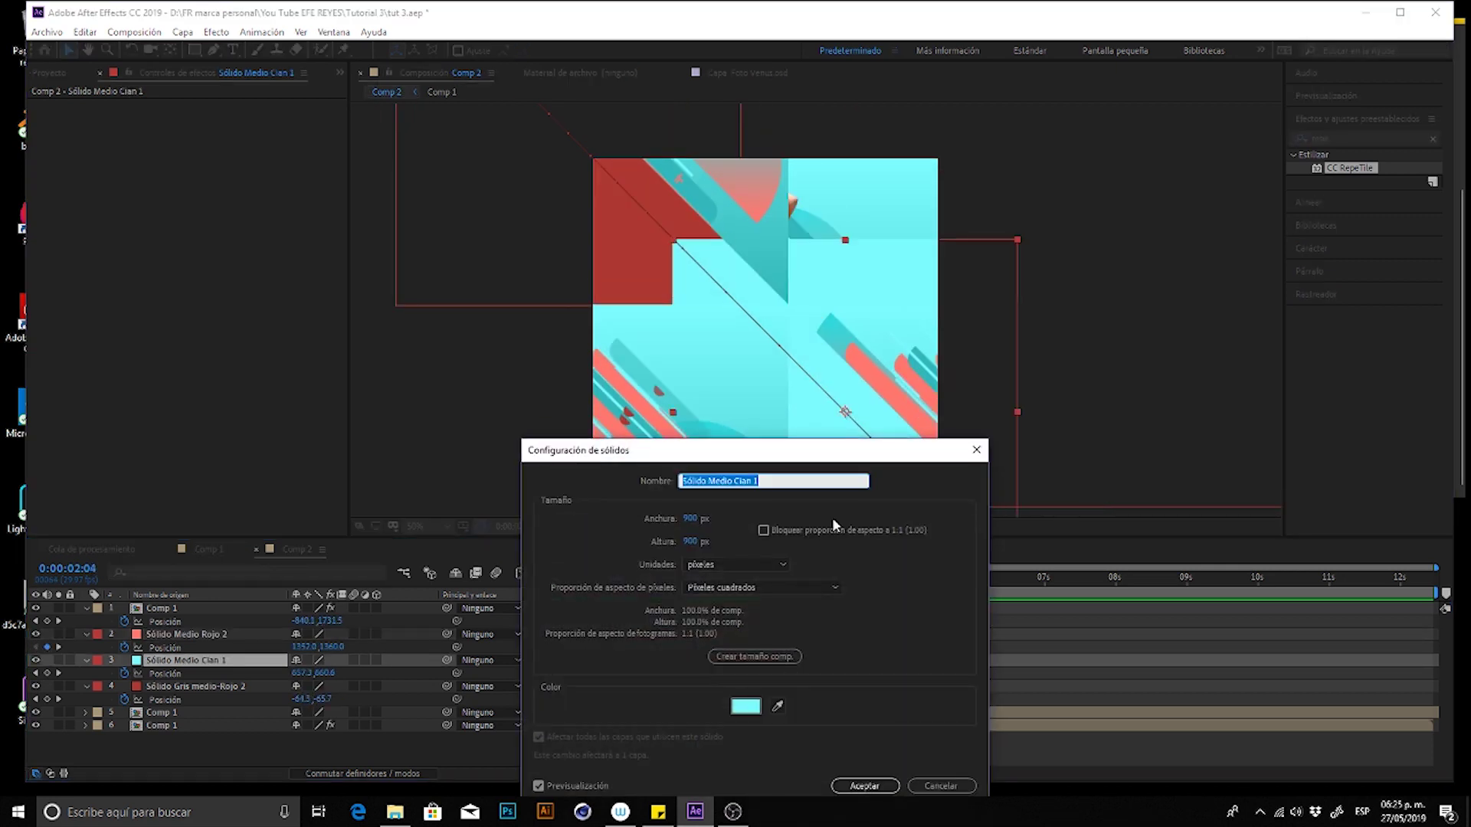
{"action": "left_click", "coordinate": [778, 705]}
{"action": "left_click", "coordinate": [772, 243]}
{"action": "left_click", "coordinate": [863, 785]}
{"action": "left_click_drag", "start_coordinate": [670, 582], "coordinate": [636, 582]}
{"action": "key", "text": "space"}
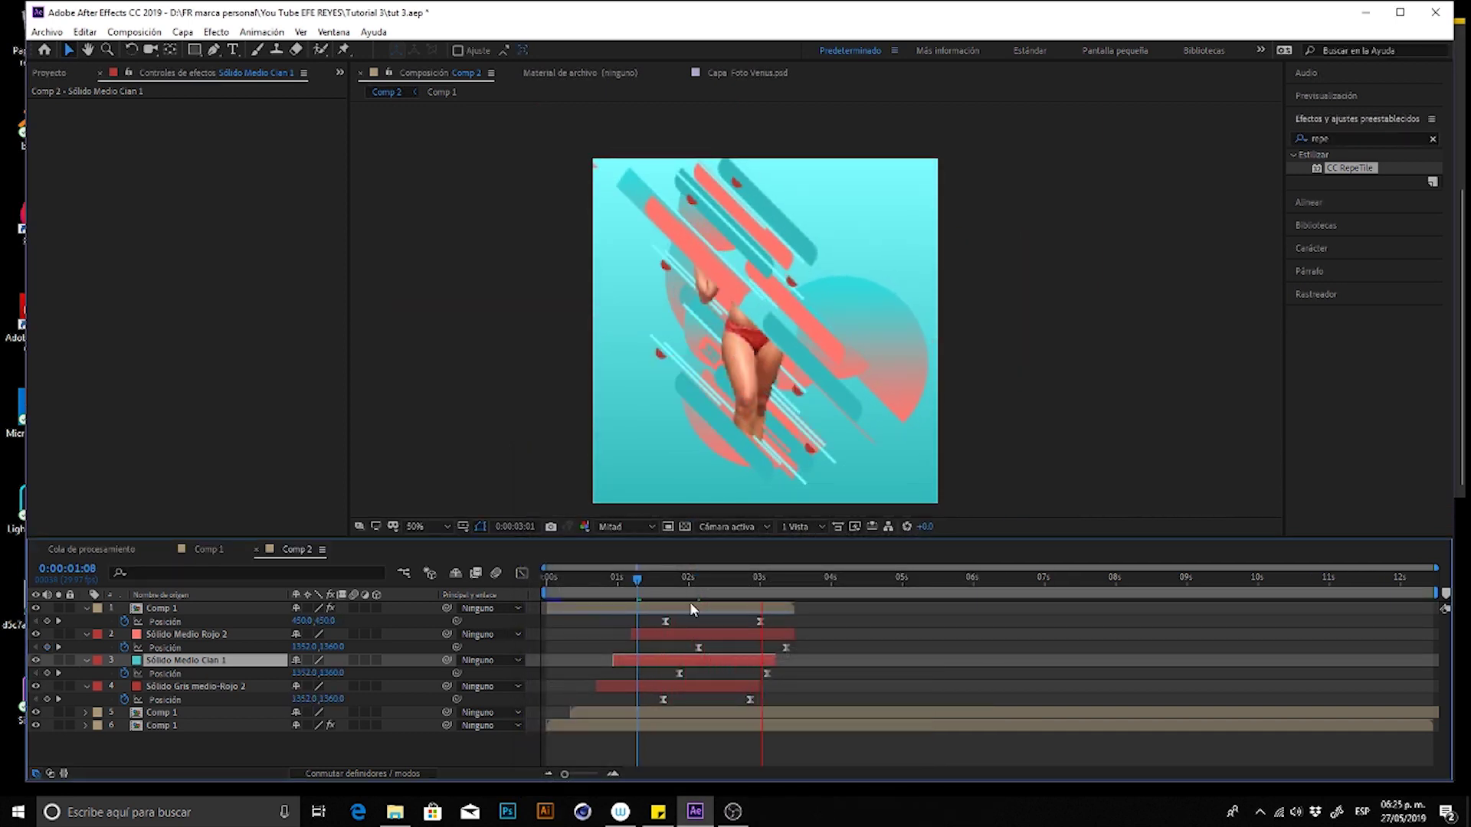
{"action": "left_click", "coordinate": [675, 579]}
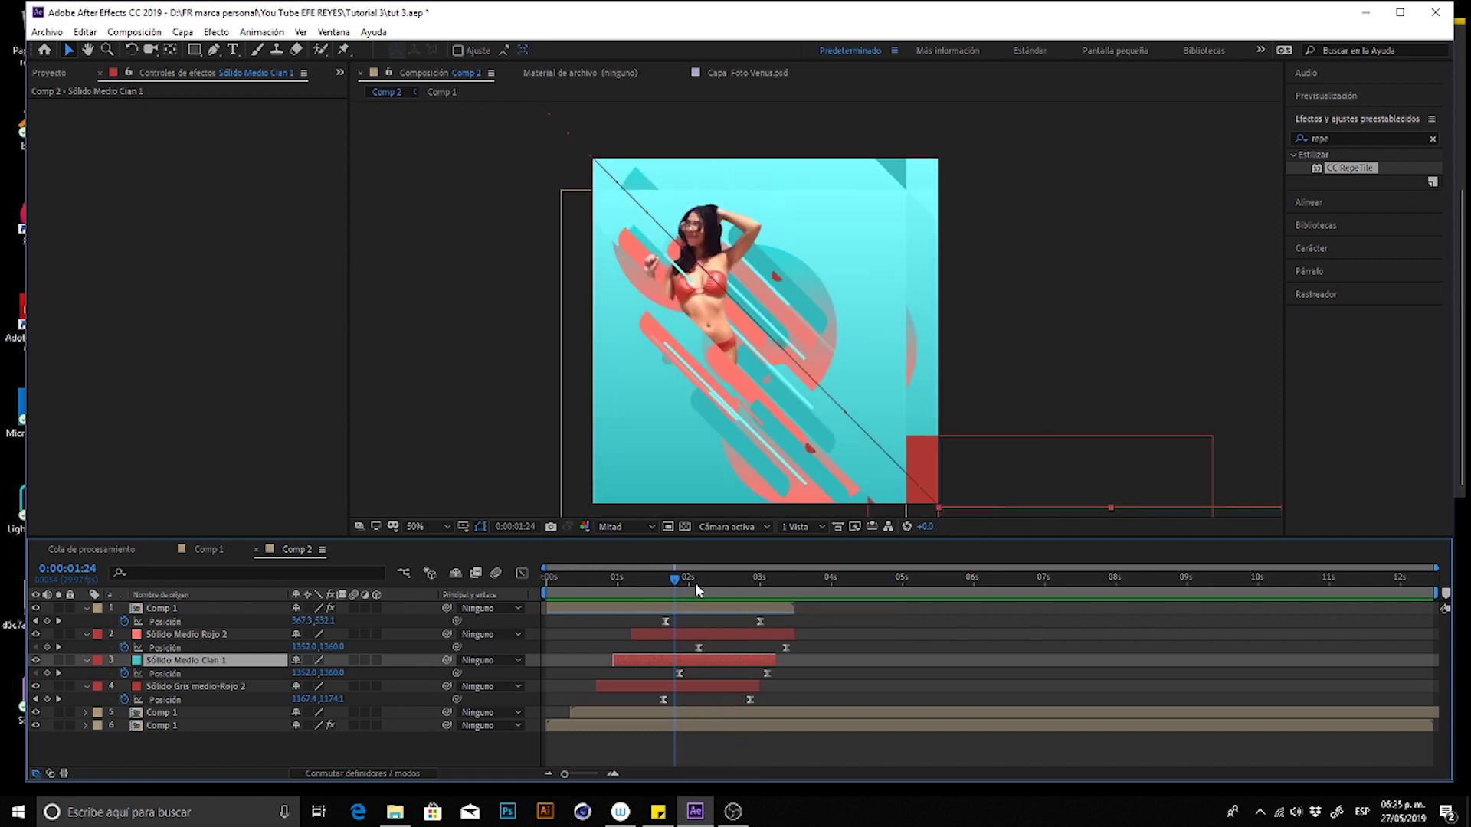
{"action": "left_click_drag", "start_coordinate": [696, 586], "coordinate": [684, 590]}
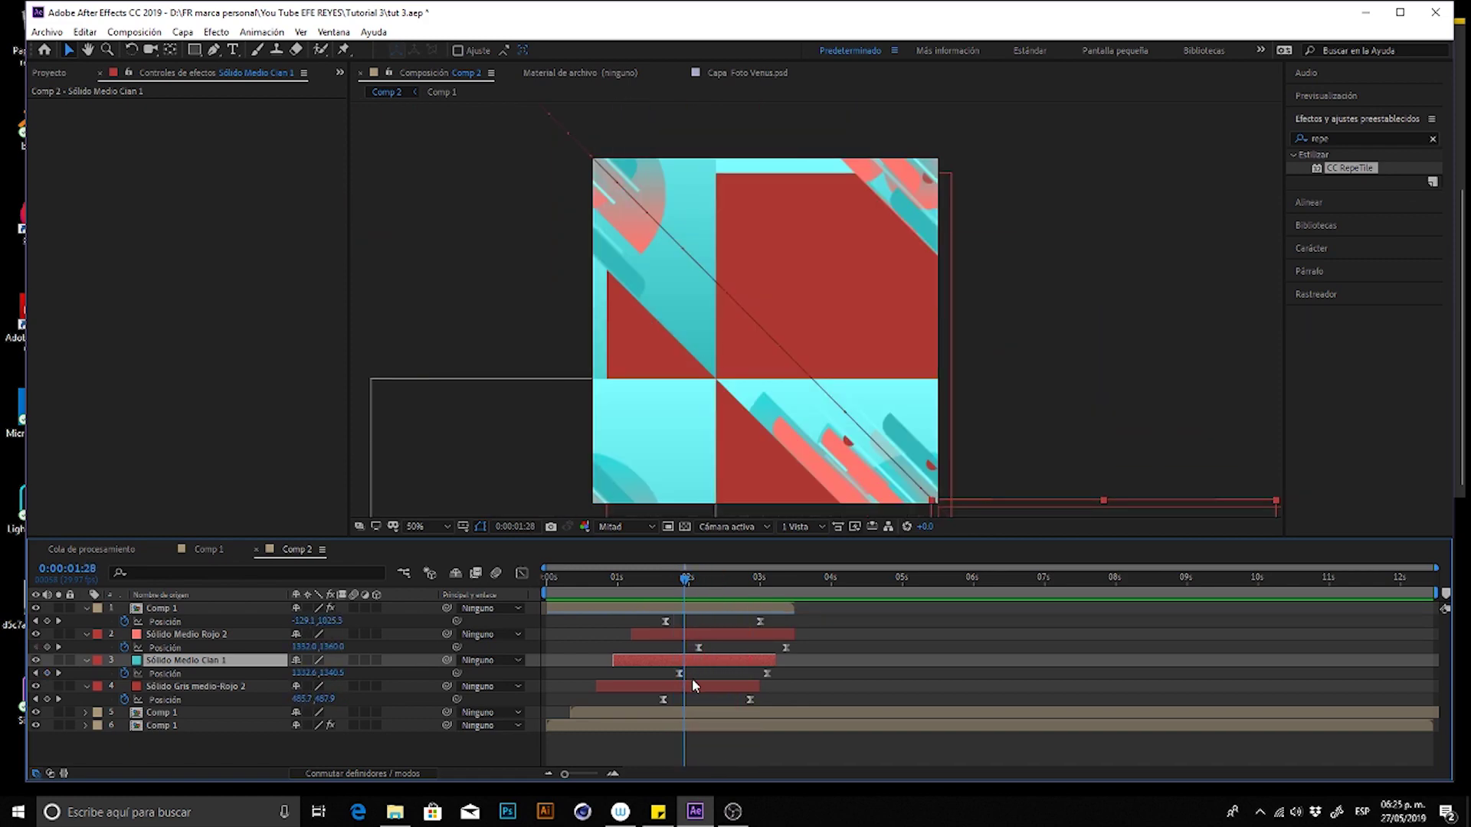
- Recolour the Sólido Gris medio-Rojo 2 solid salmon, sampled from the poster
{"action": "left_click", "coordinate": [692, 681]}
{"action": "key", "text": "ctrl+shift+y"}
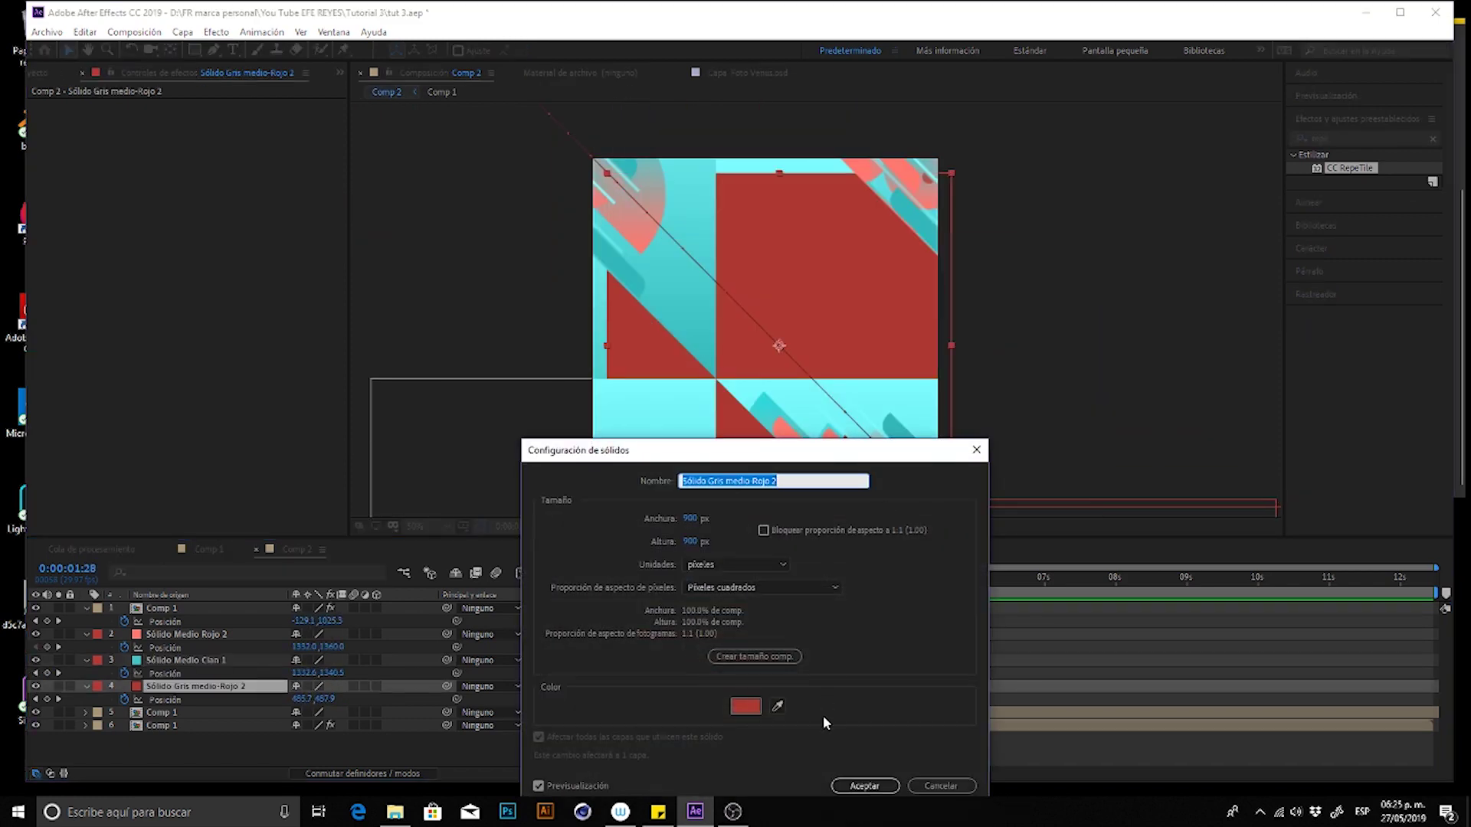
{"action": "left_click", "coordinate": [777, 705]}
{"action": "left_click", "coordinate": [642, 228]}
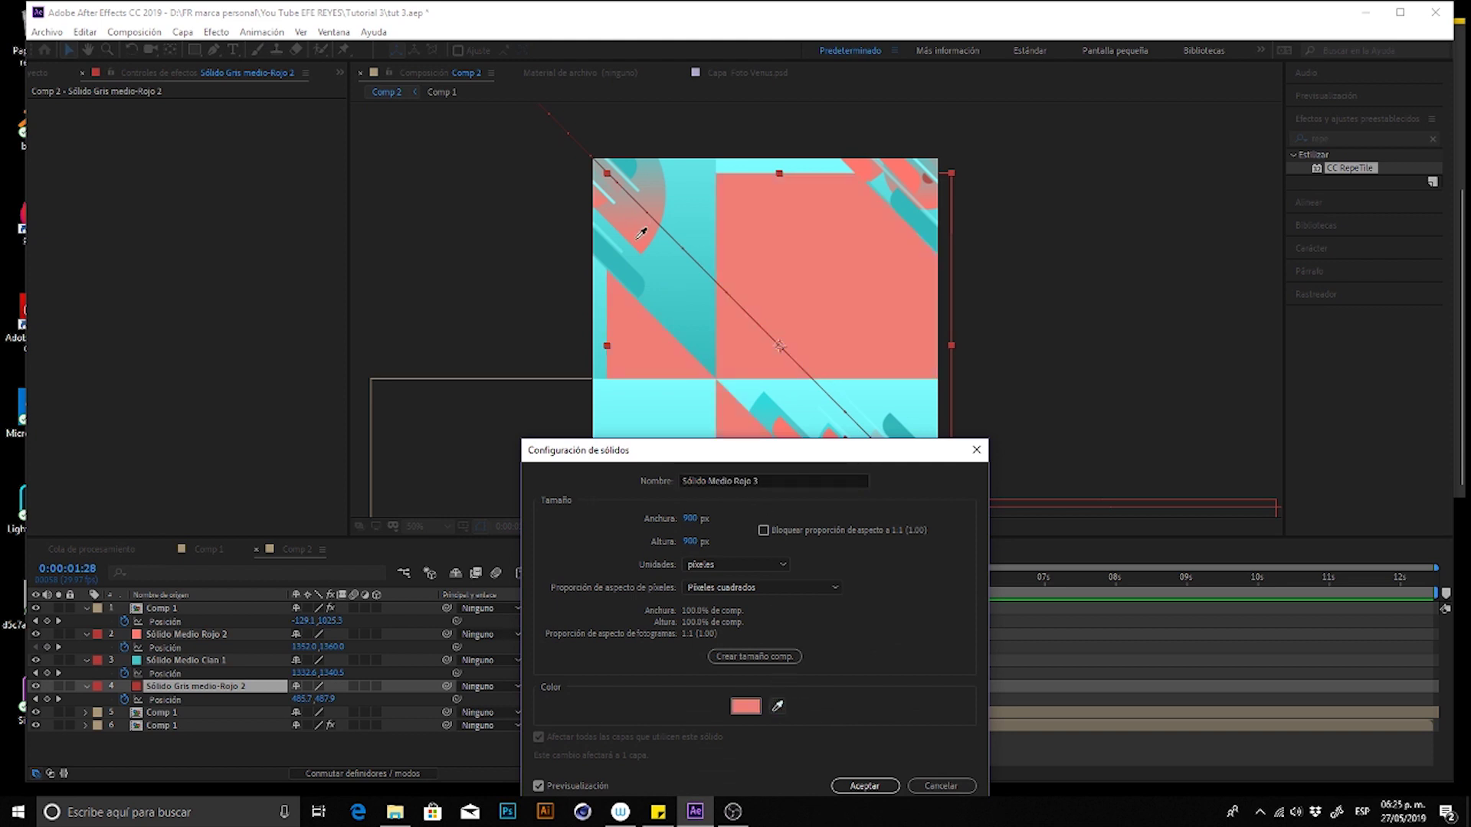
{"action": "left_click", "coordinate": [864, 786]}
{"action": "left_click", "coordinate": [613, 588]}
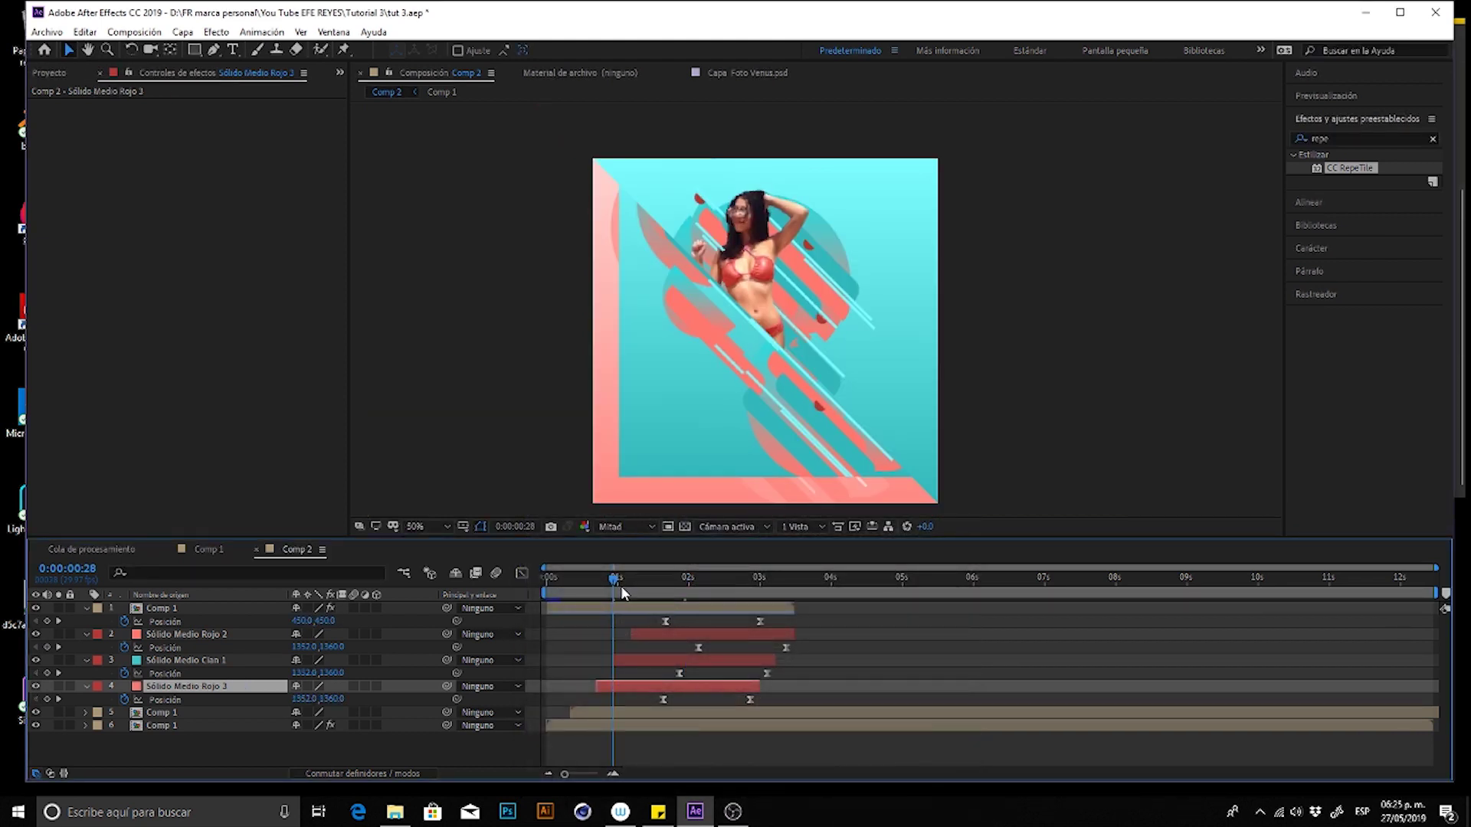
- Preview the animation and shift the Sólido Medio Rojo 2 layer slightly earlier
{"action": "key", "text": "space"}
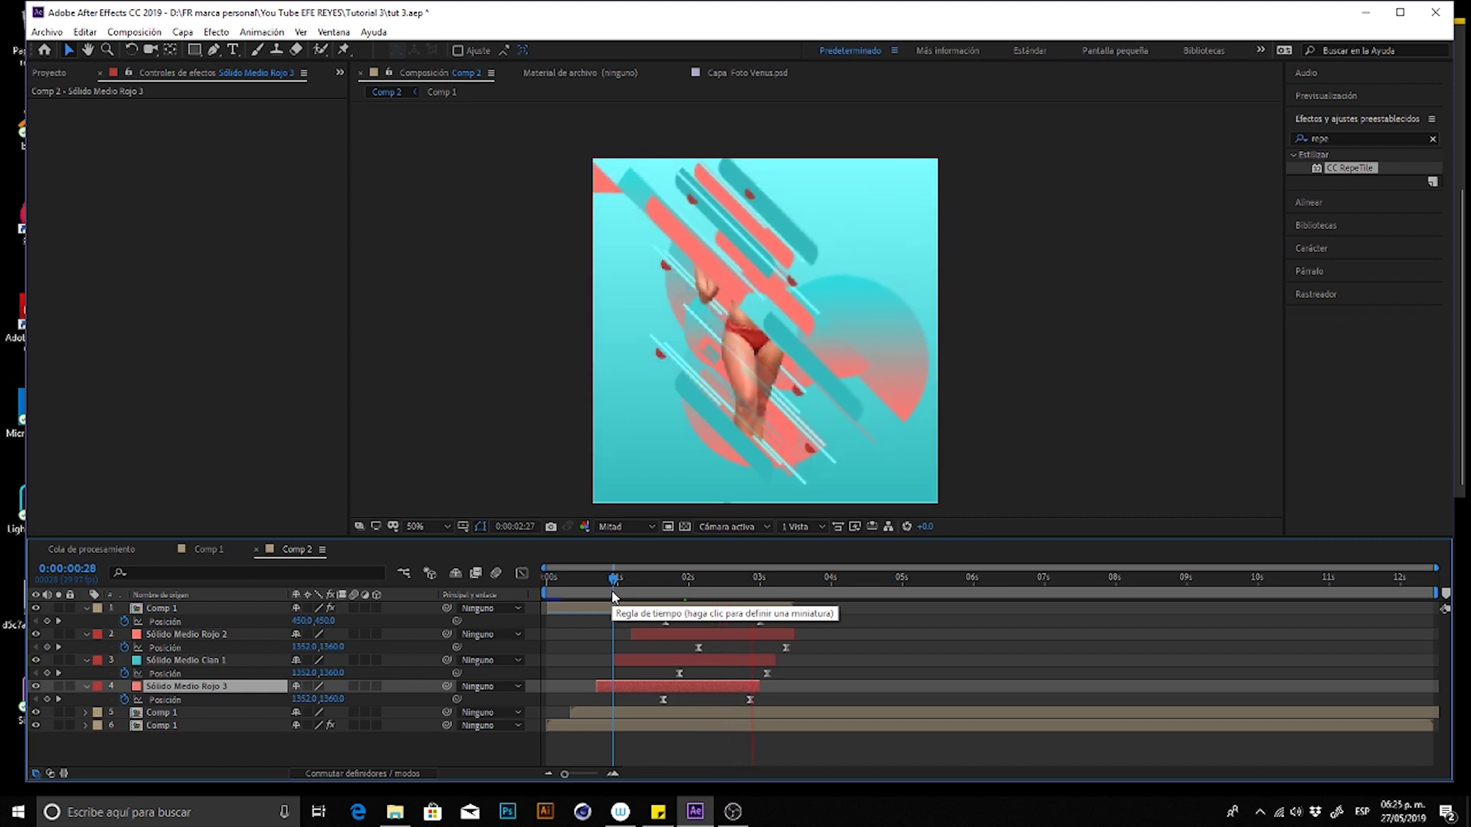
{"action": "key", "text": "Home"}
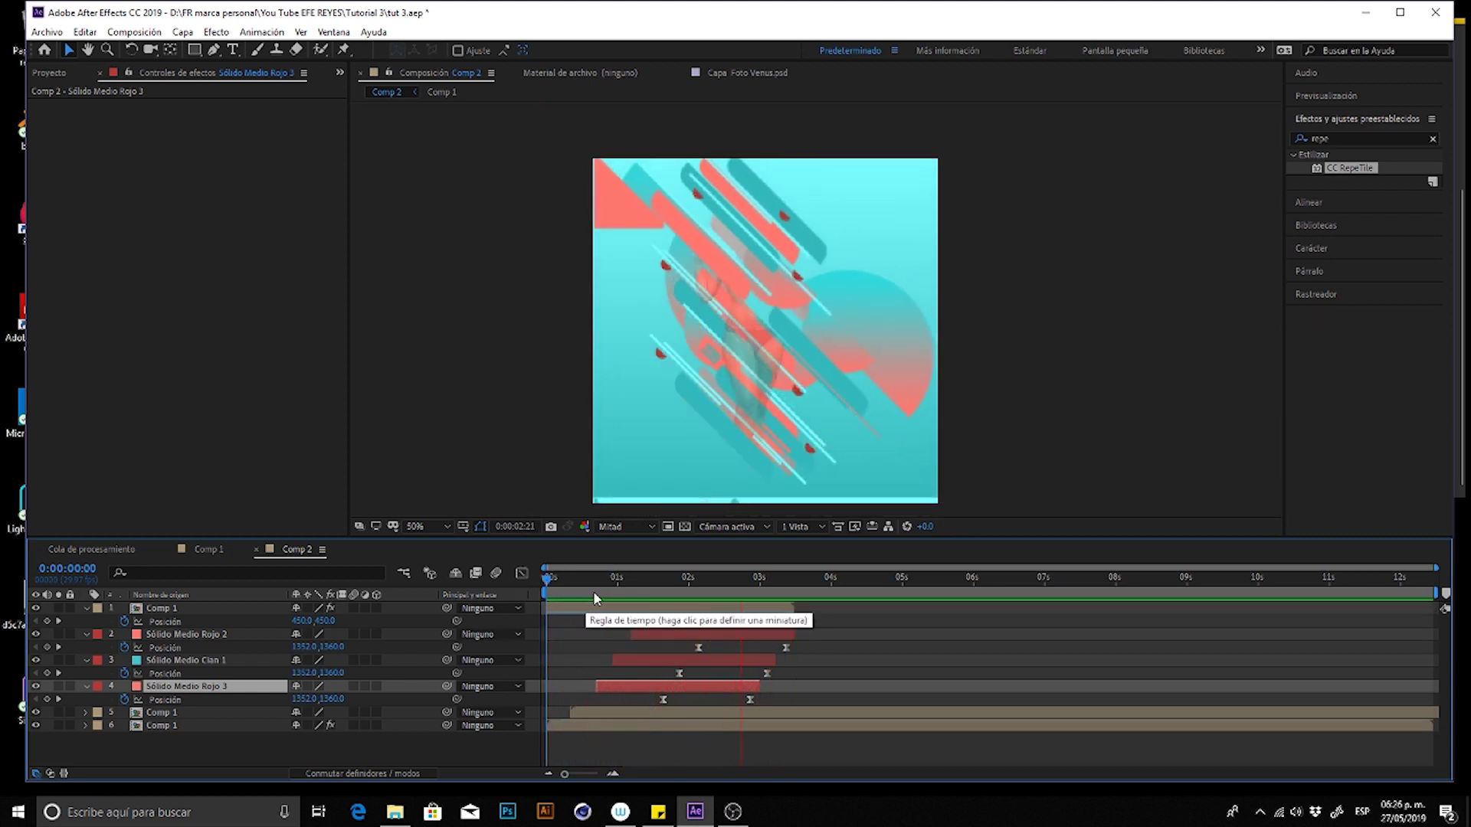
{"action": "left_click_drag", "start_coordinate": [715, 636], "coordinate": [701, 633]}
- Preview the new timing, then drag the Comp 1 layer later in the timeline
{"action": "key", "text": "space"}
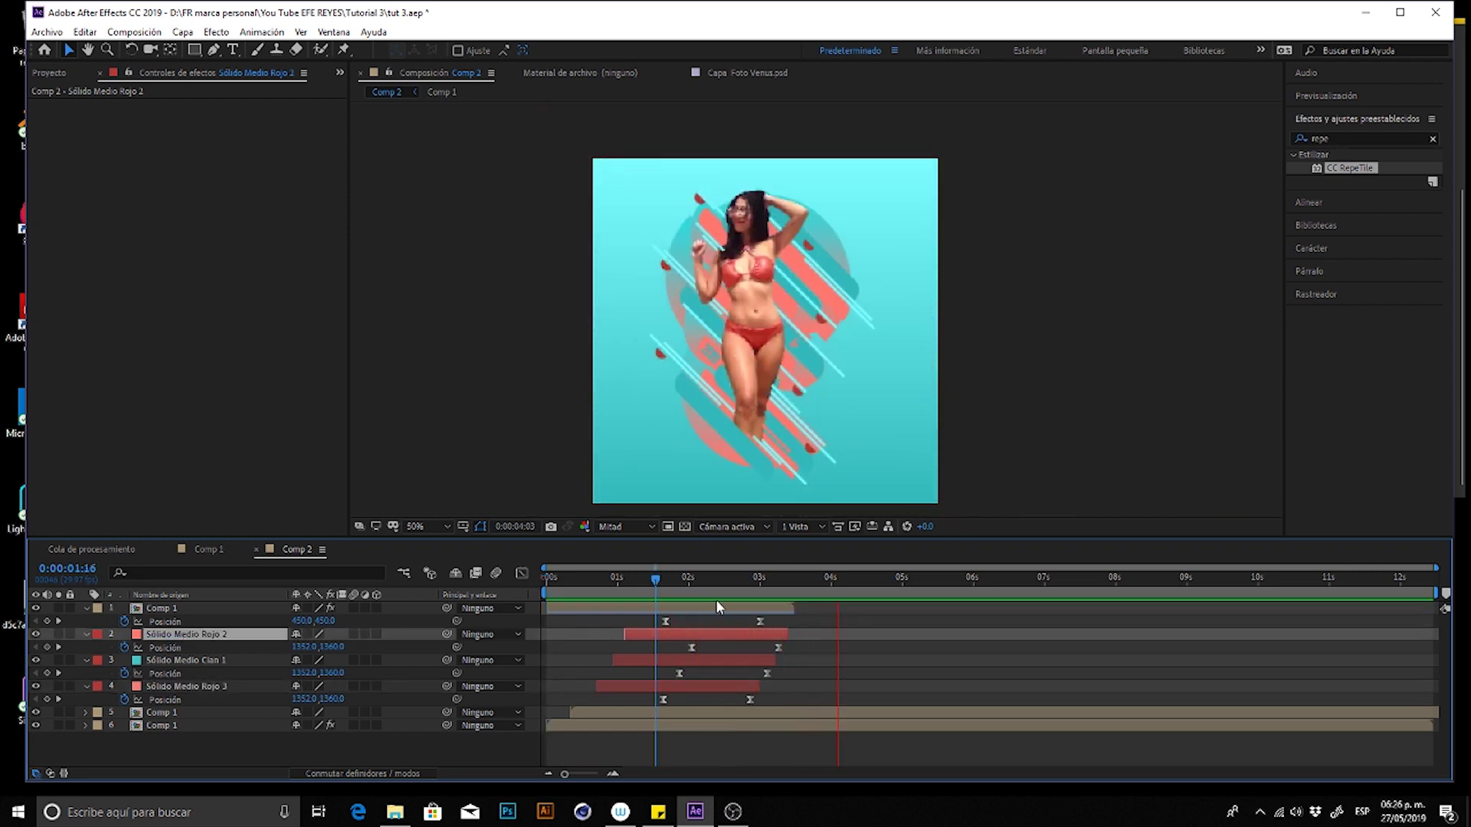
{"action": "key", "text": "space"}
{"action": "left_click_drag", "start_coordinate": [773, 610], "coordinate": [825, 610]}
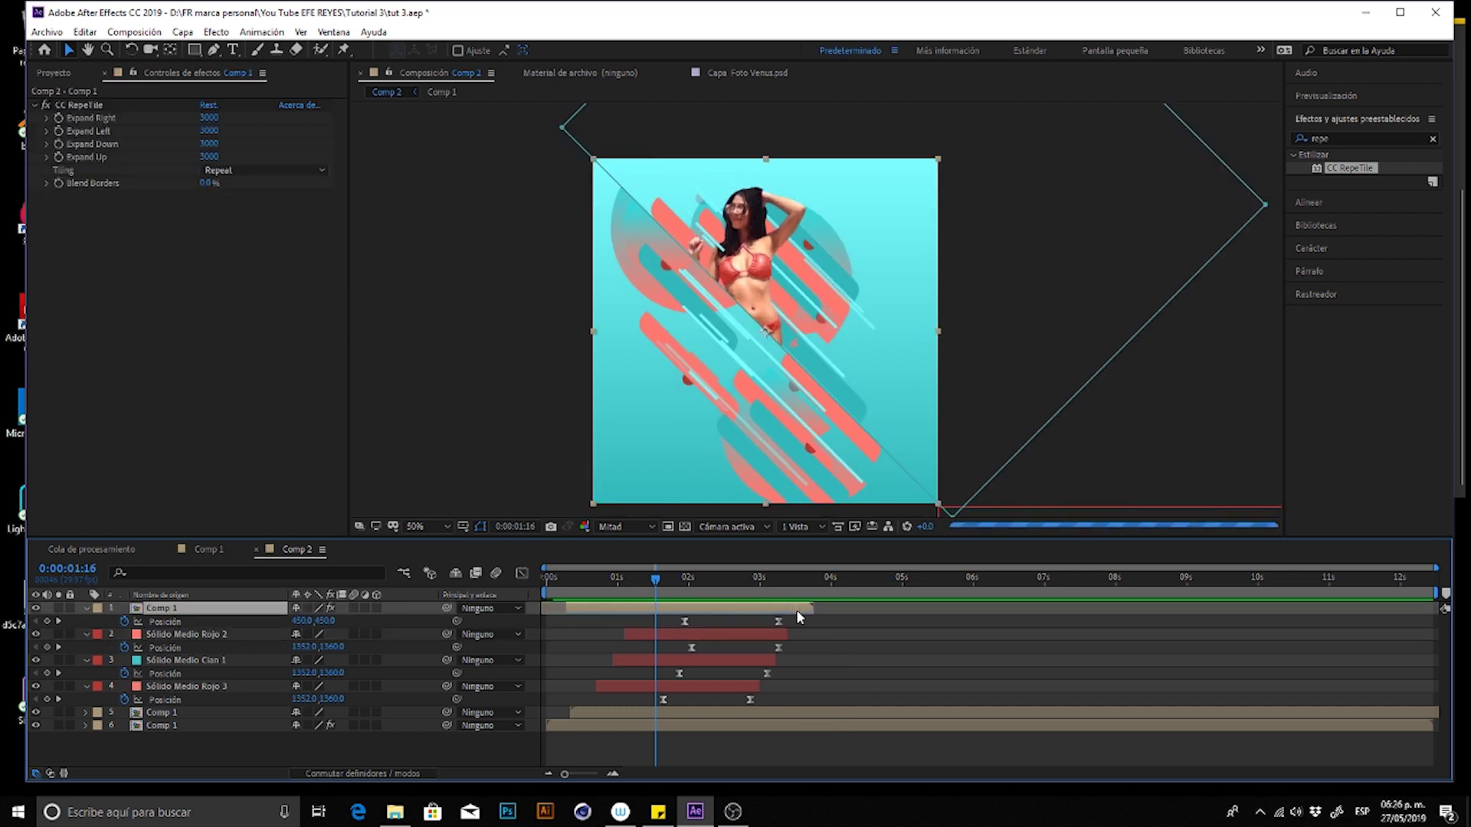
- Move the Comp 1 layer and both its Position keyframes so it starts at 0 seconds
{"action": "left_click_drag", "start_coordinate": [592, 607], "coordinate": [572, 607]}
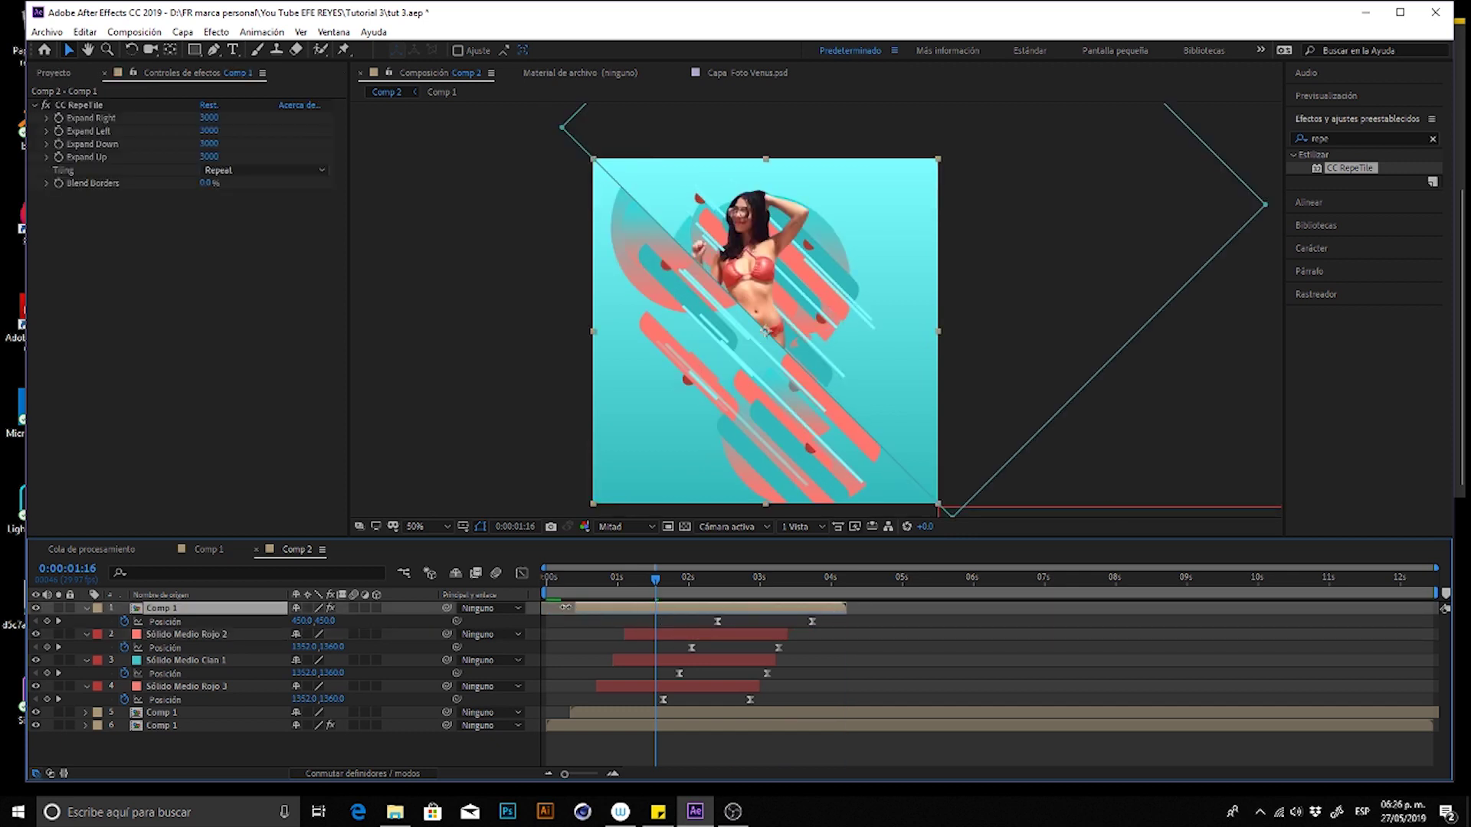
{"action": "mouse_move", "coordinate": [819, 617]}
{"action": "left_mouse_down"}
{"action": "mouse_move", "coordinate": [708, 627]}
{"action": "mouse_move", "coordinate": [722, 613]}
{"action": "mouse_move", "coordinate": [685, 629]}
{"action": "left_mouse_up"}
{"action": "left_click_drag", "start_coordinate": [572, 613], "coordinate": [546, 613]}
- Preview the animation and scrub the transition between about 1.5 and 4 seconds
{"action": "key", "text": "space"}
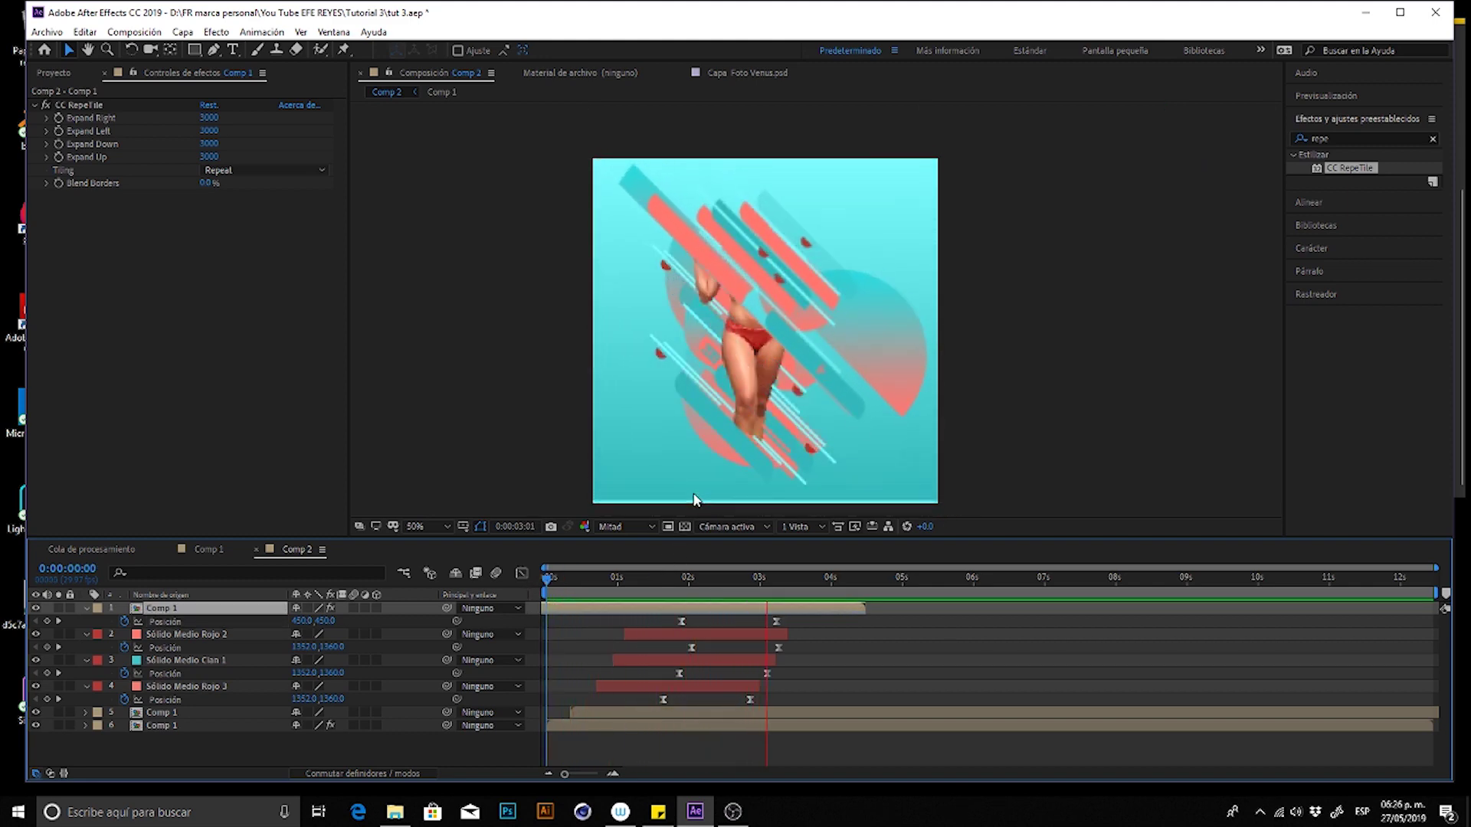
{"action": "key", "text": "space"}
{"action": "left_click_drag", "start_coordinate": [681, 590], "coordinate": [843, 586]}
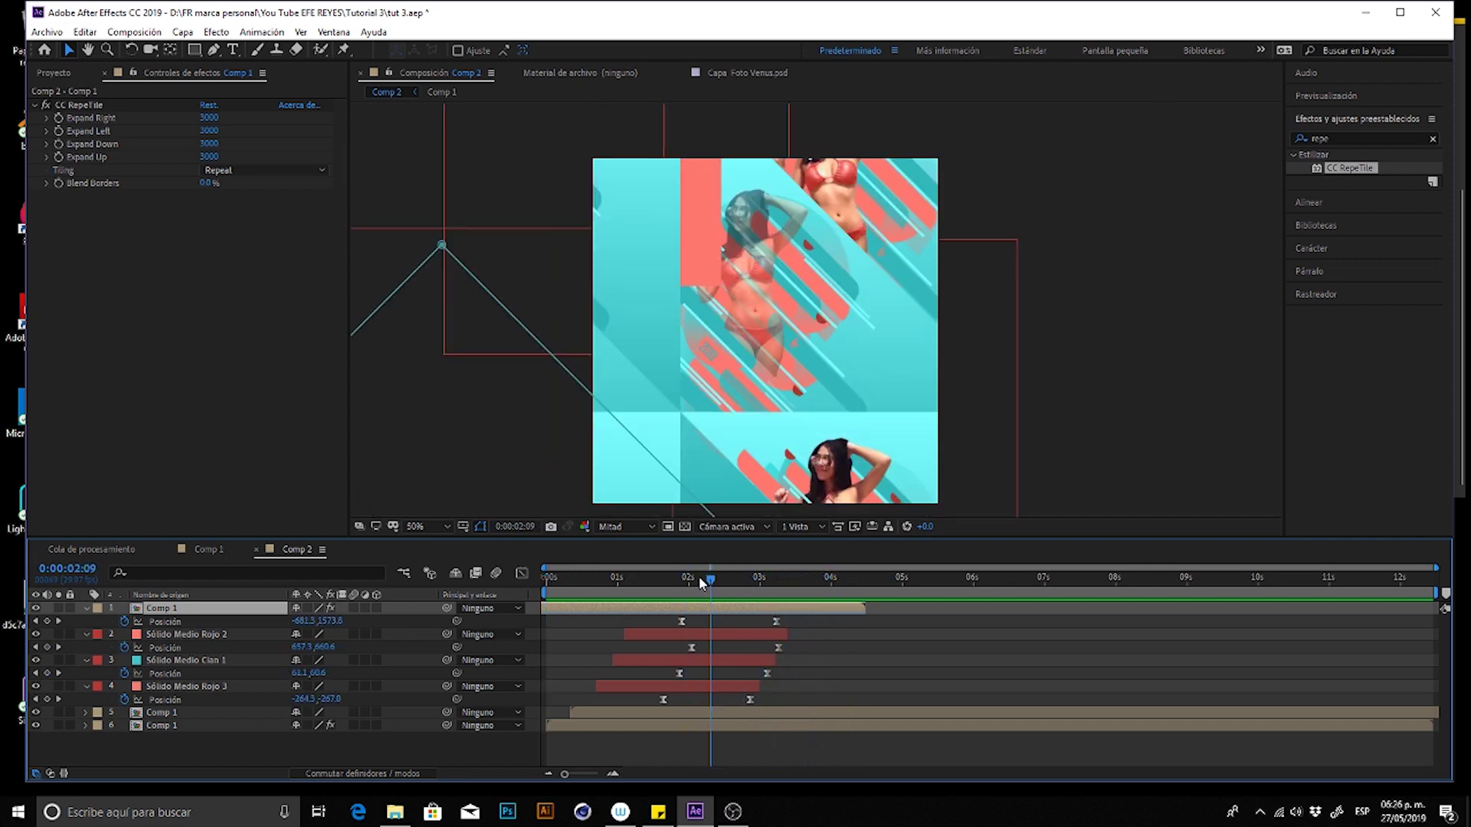
{"action": "left_click_drag", "start_coordinate": [820, 582], "coordinate": [724, 582]}
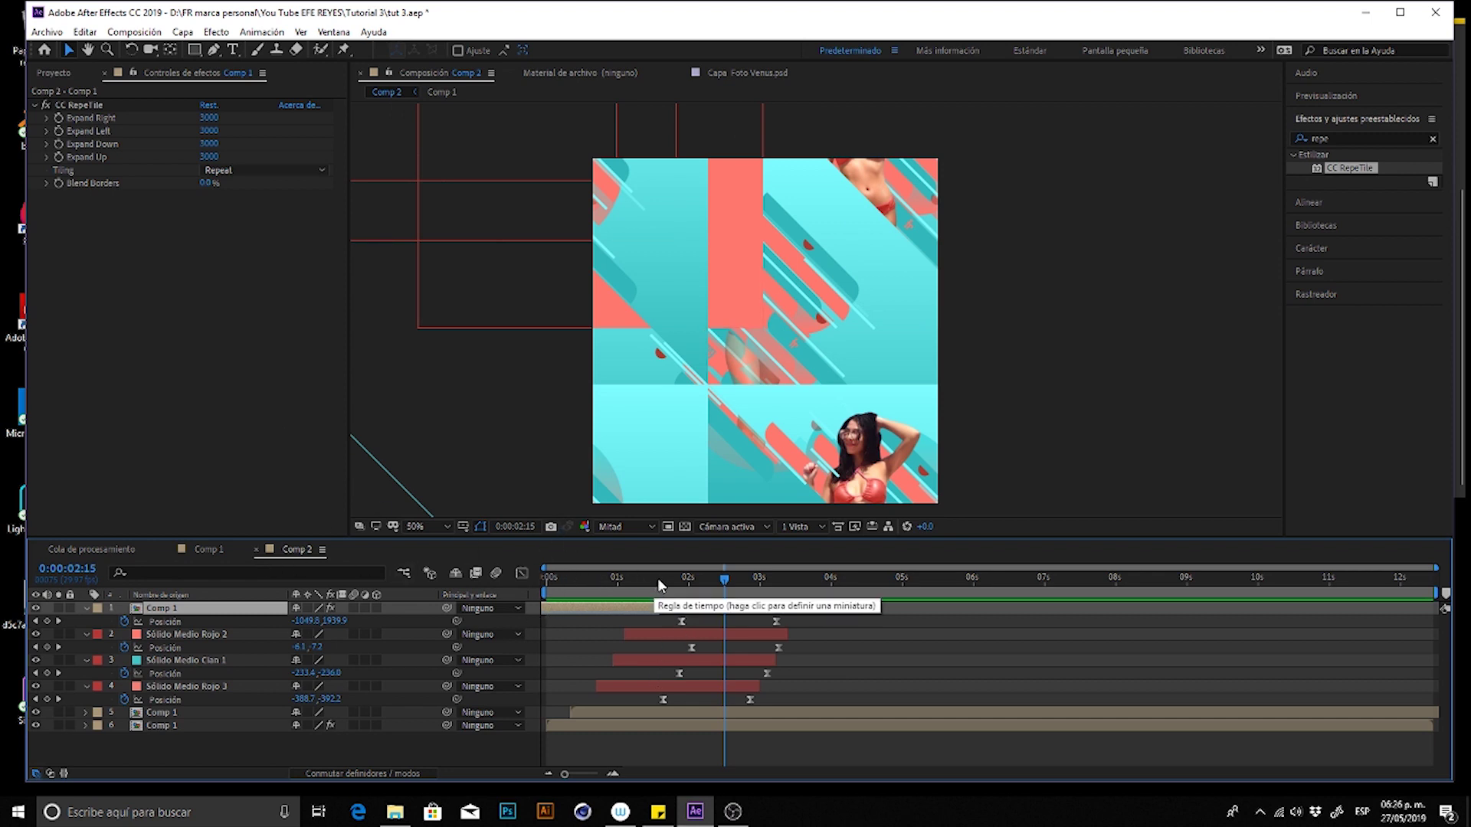
{"action": "key", "text": "space"}
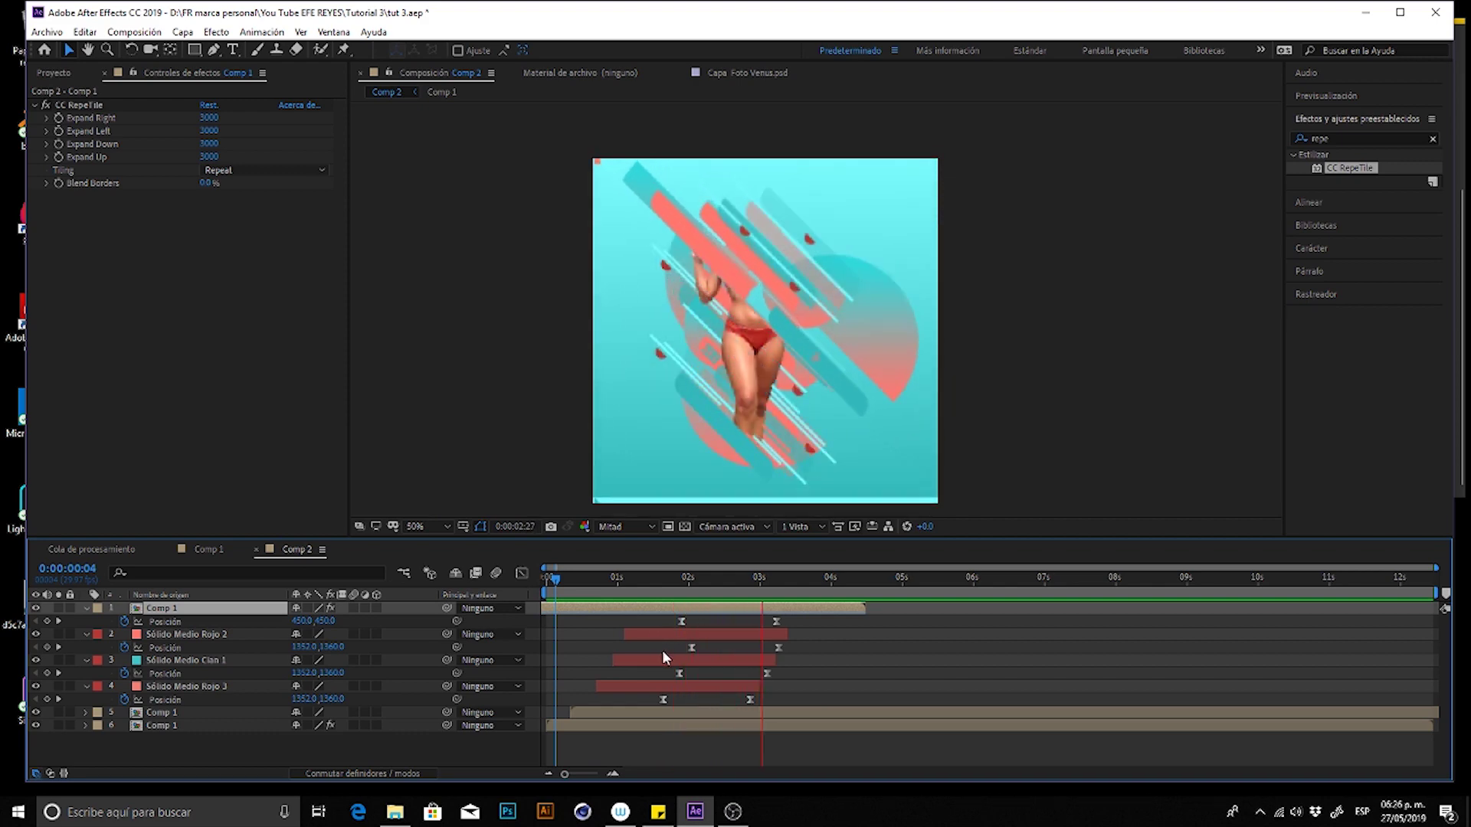
{"action": "key", "text": "space"}
{"action": "key", "text": "space"}
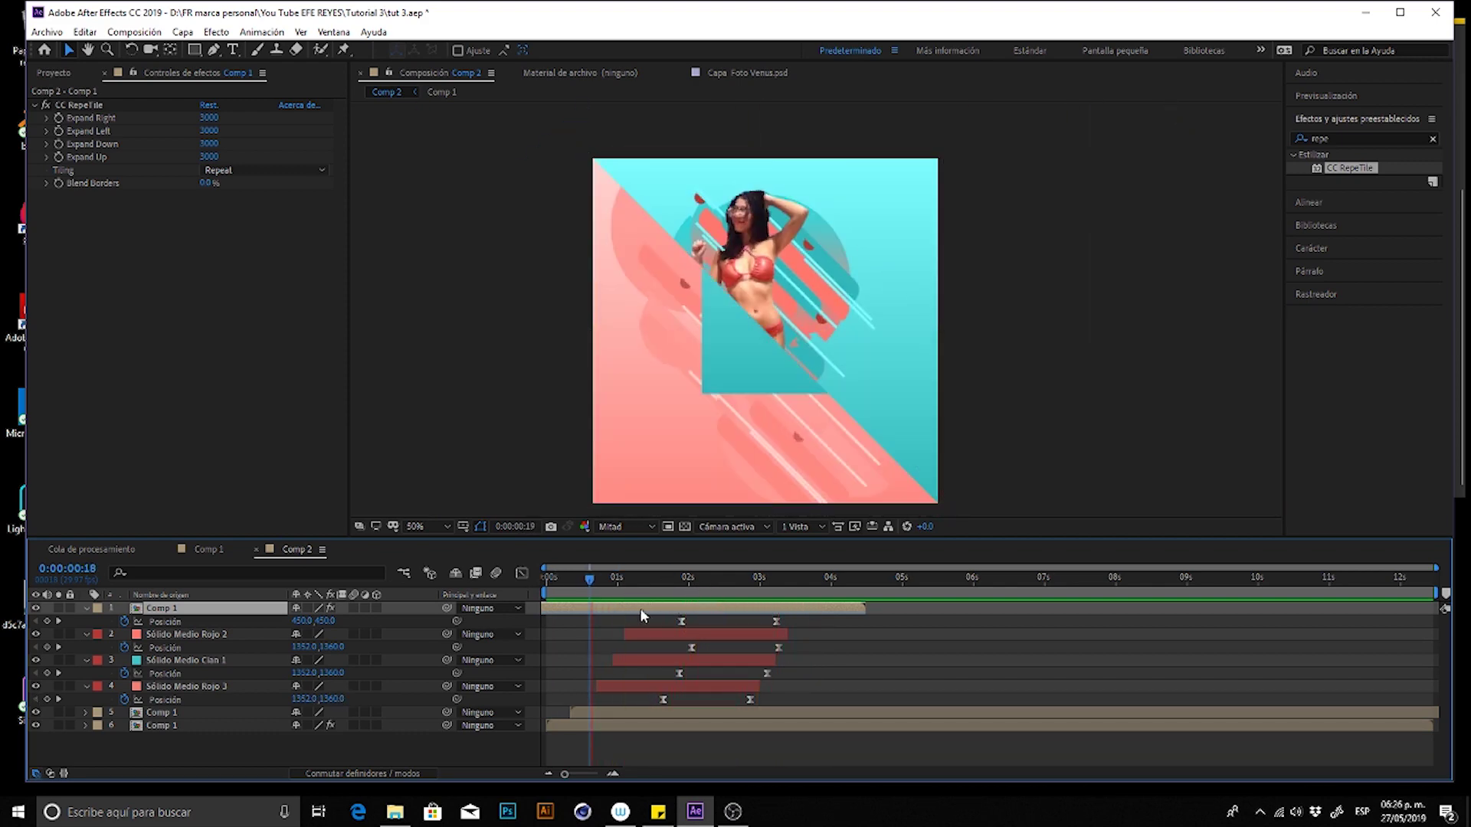
{"action": "key", "text": "space"}
{"action": "left_click", "coordinate": [646, 594]}
{"action": "key", "text": "space"}
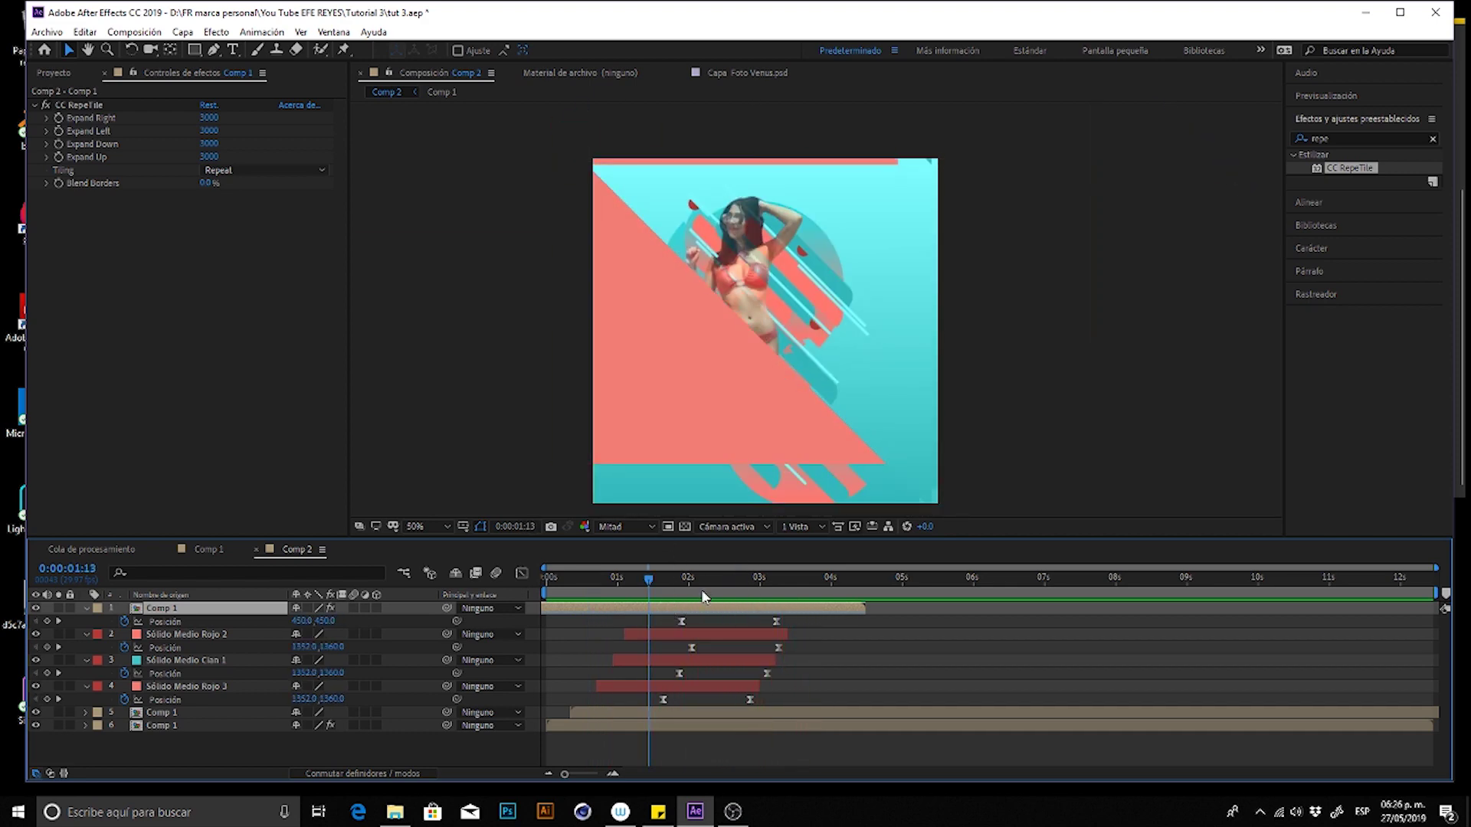
{"action": "left_click", "coordinate": [571, 577]}
{"action": "key", "text": "space"}
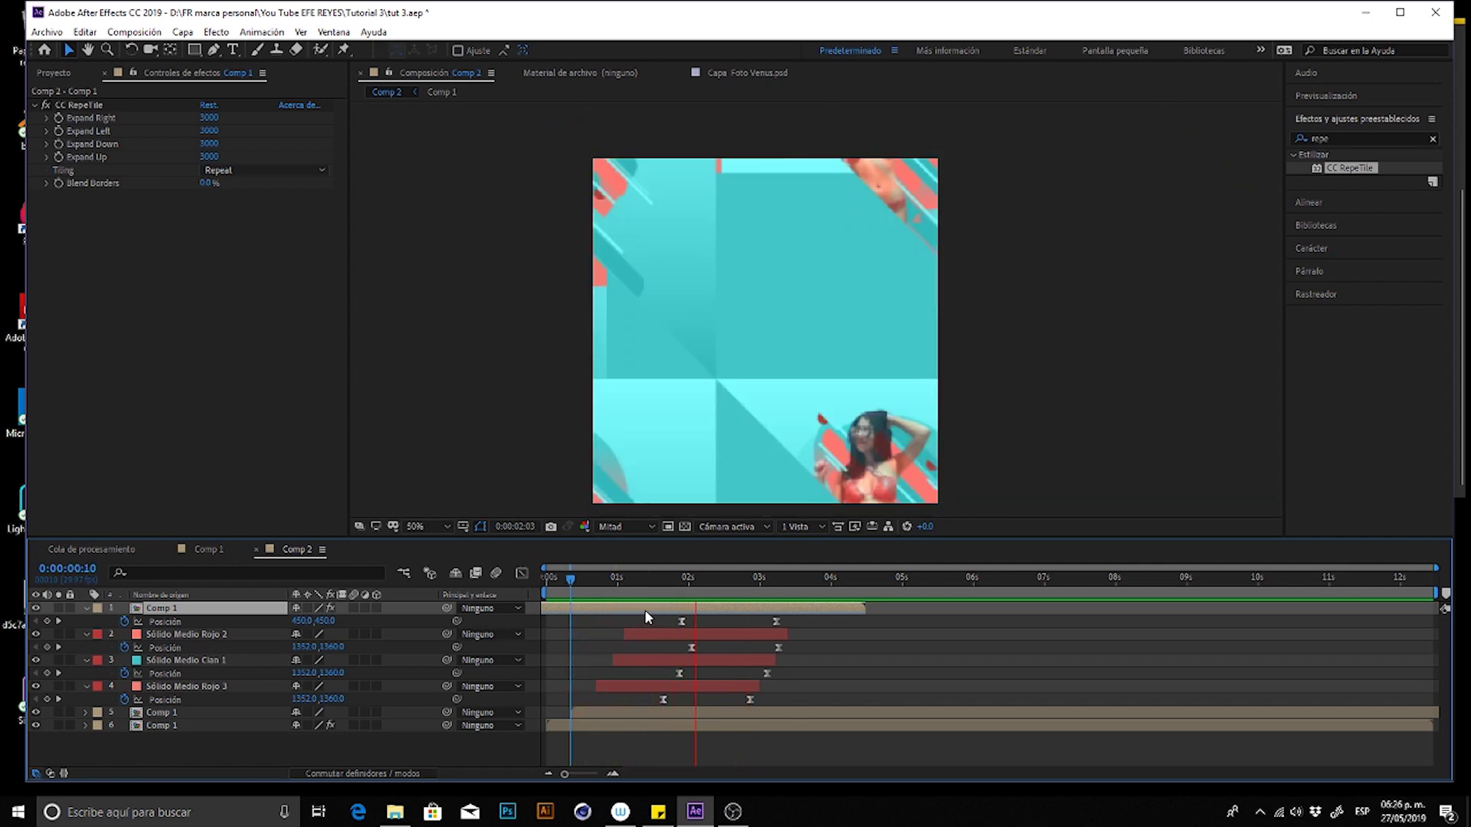
{"action": "key", "text": "space"}
{"action": "key", "text": "space"}
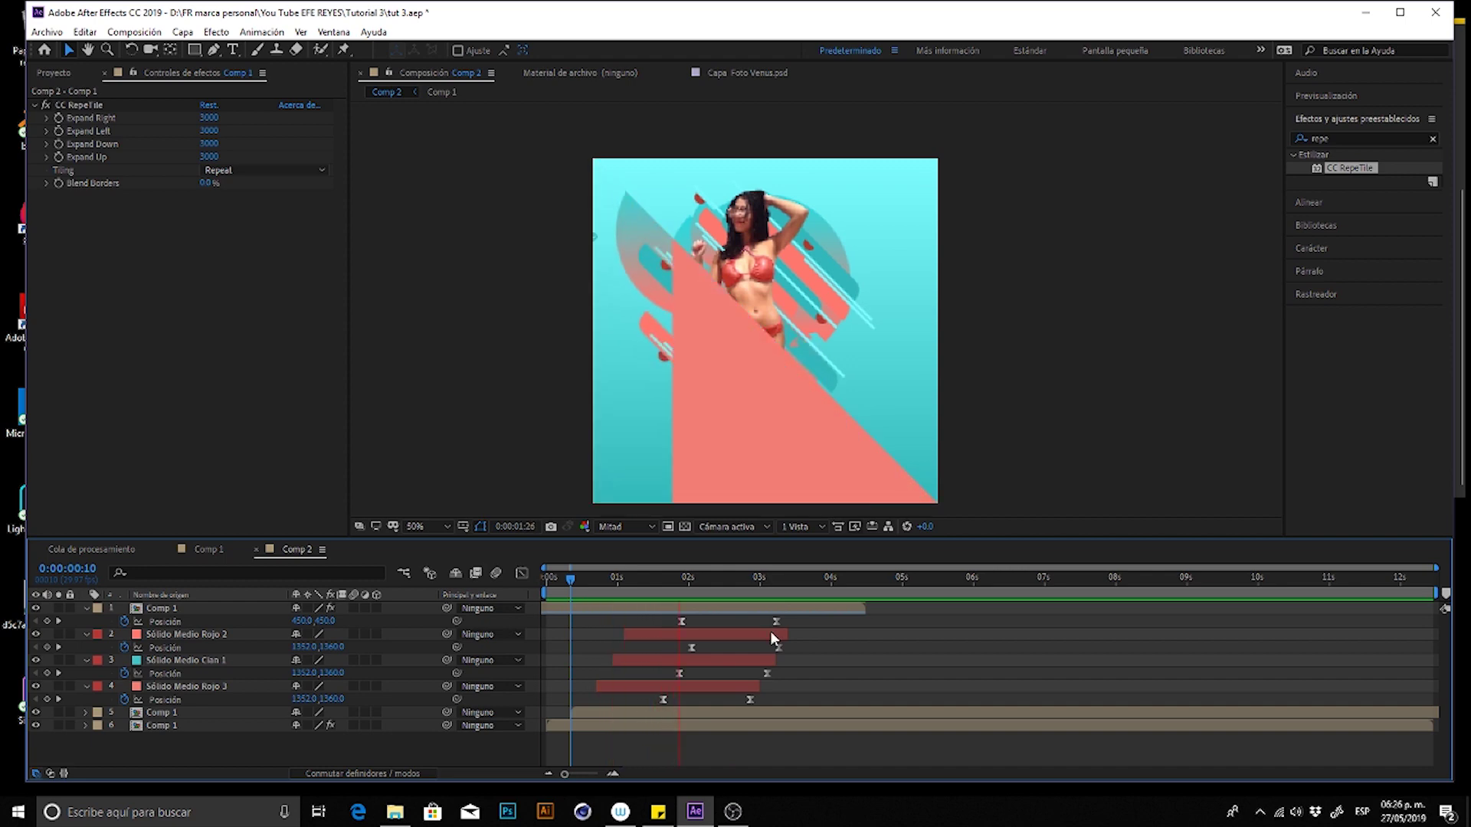
{"action": "left_click", "coordinate": [806, 577]}
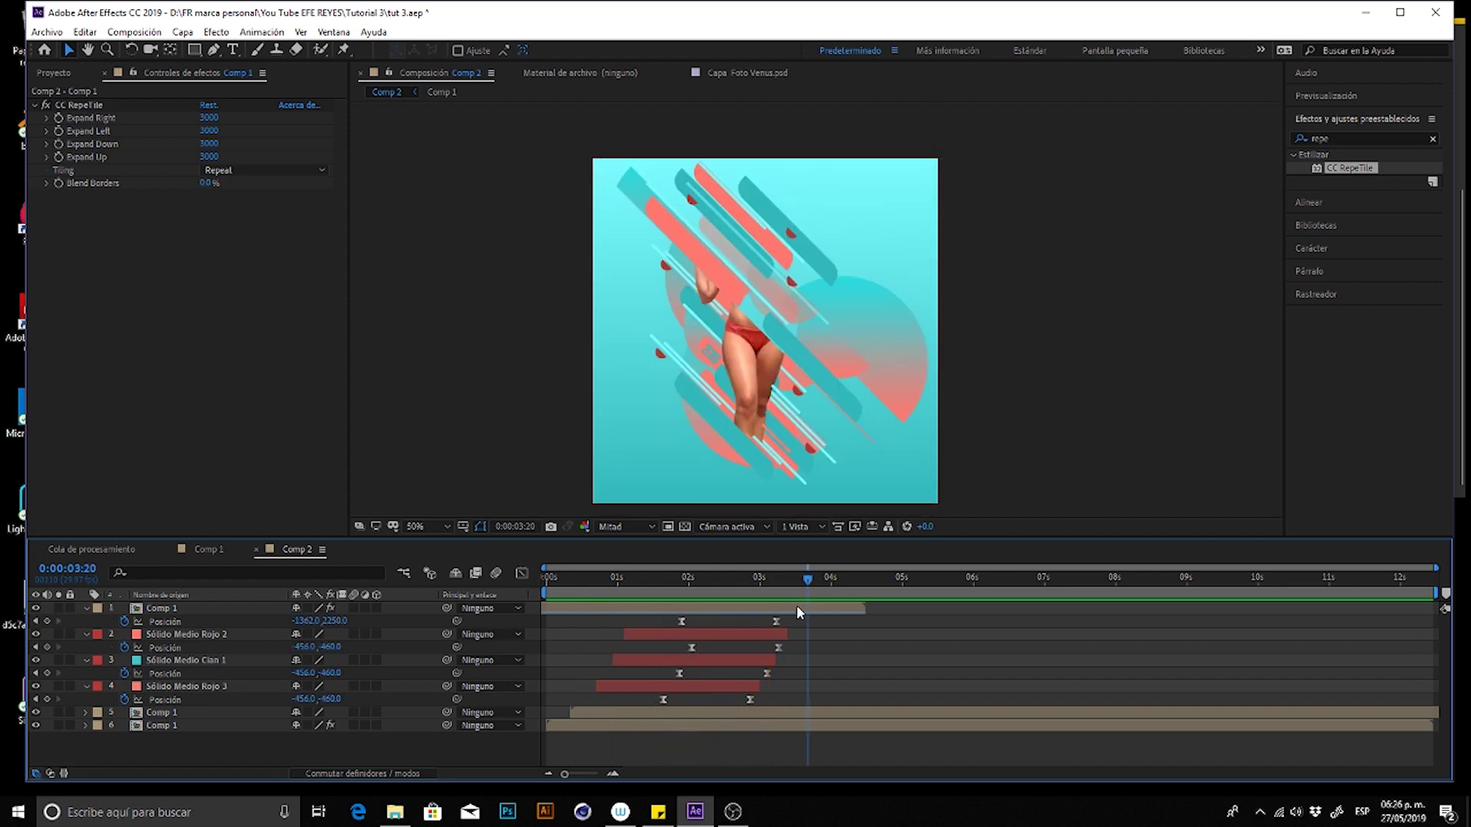
- Add a Perspectiva > Sombra paralela drop shadow to the top Comp 1 layer, checking it near 0:00:03:27
{"action": "left_click", "coordinate": [797, 606]}
{"action": "right_click", "coordinate": [207, 334]}
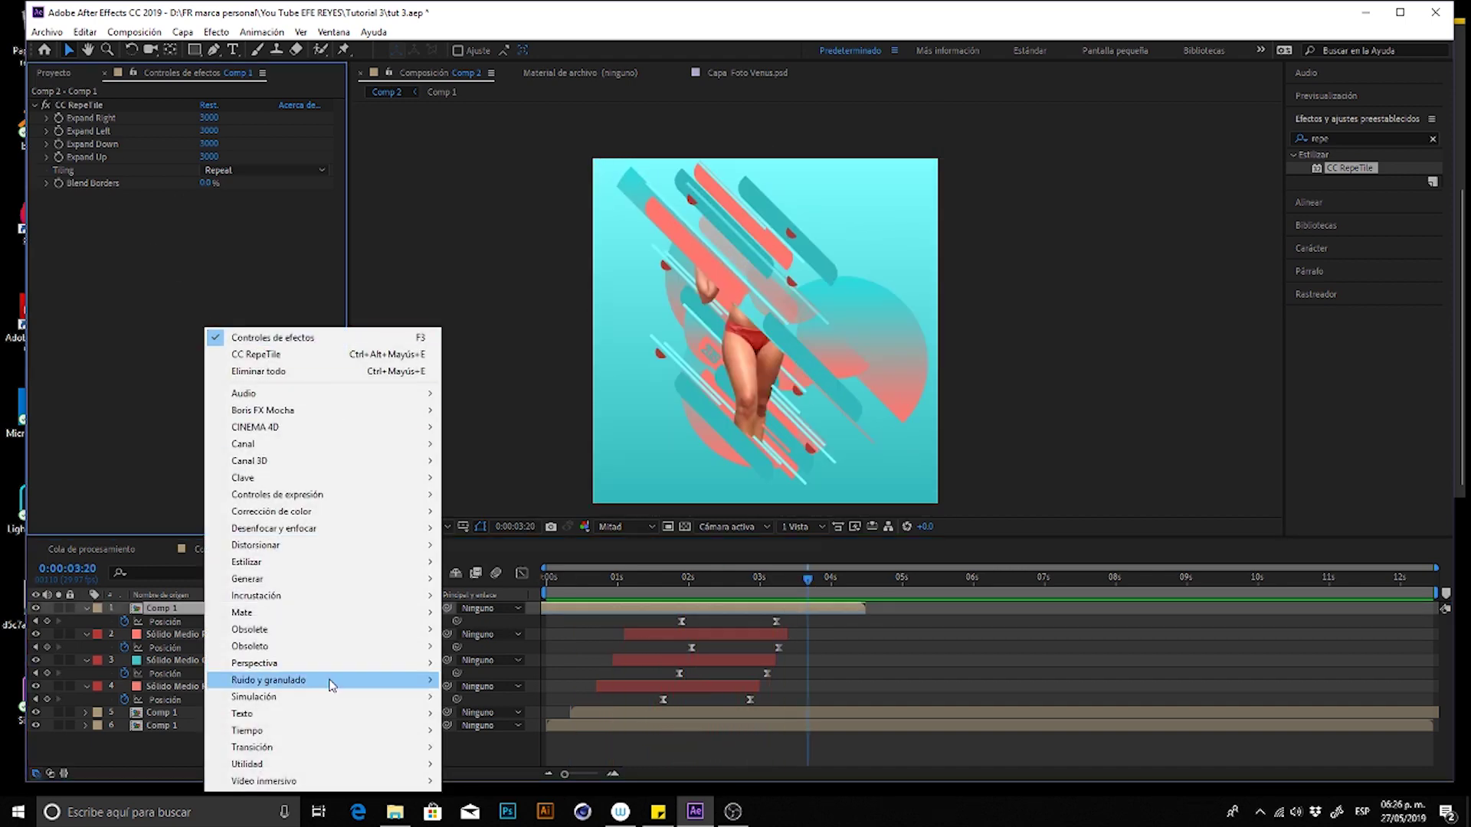
{"action": "mouse_move", "coordinate": [348, 663]}
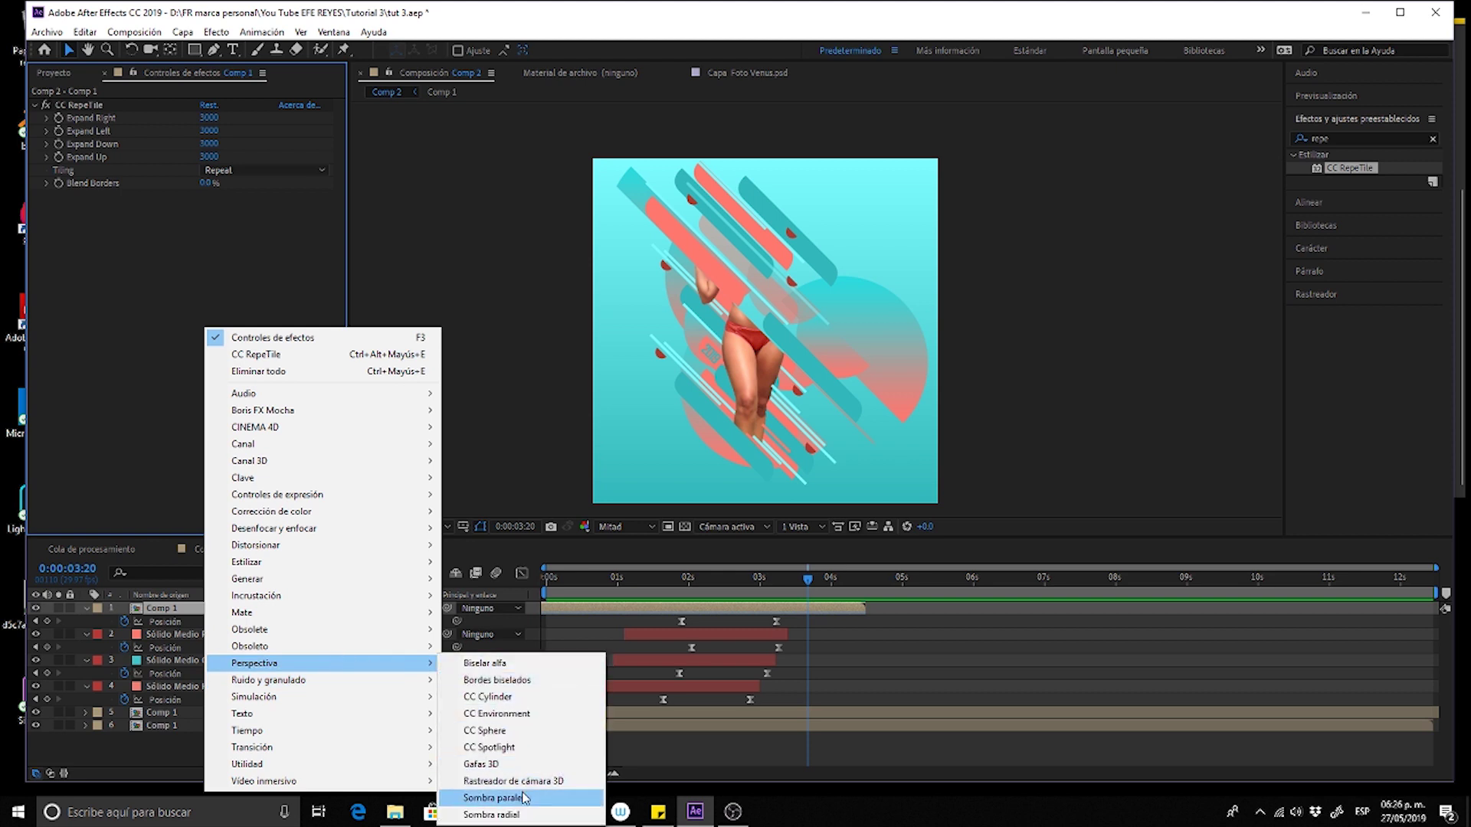
{"action": "left_click", "coordinate": [495, 797]}
{"action": "left_click", "coordinate": [825, 580]}
{"action": "left_click_drag", "start_coordinate": [827, 582], "coordinate": [819, 582]}
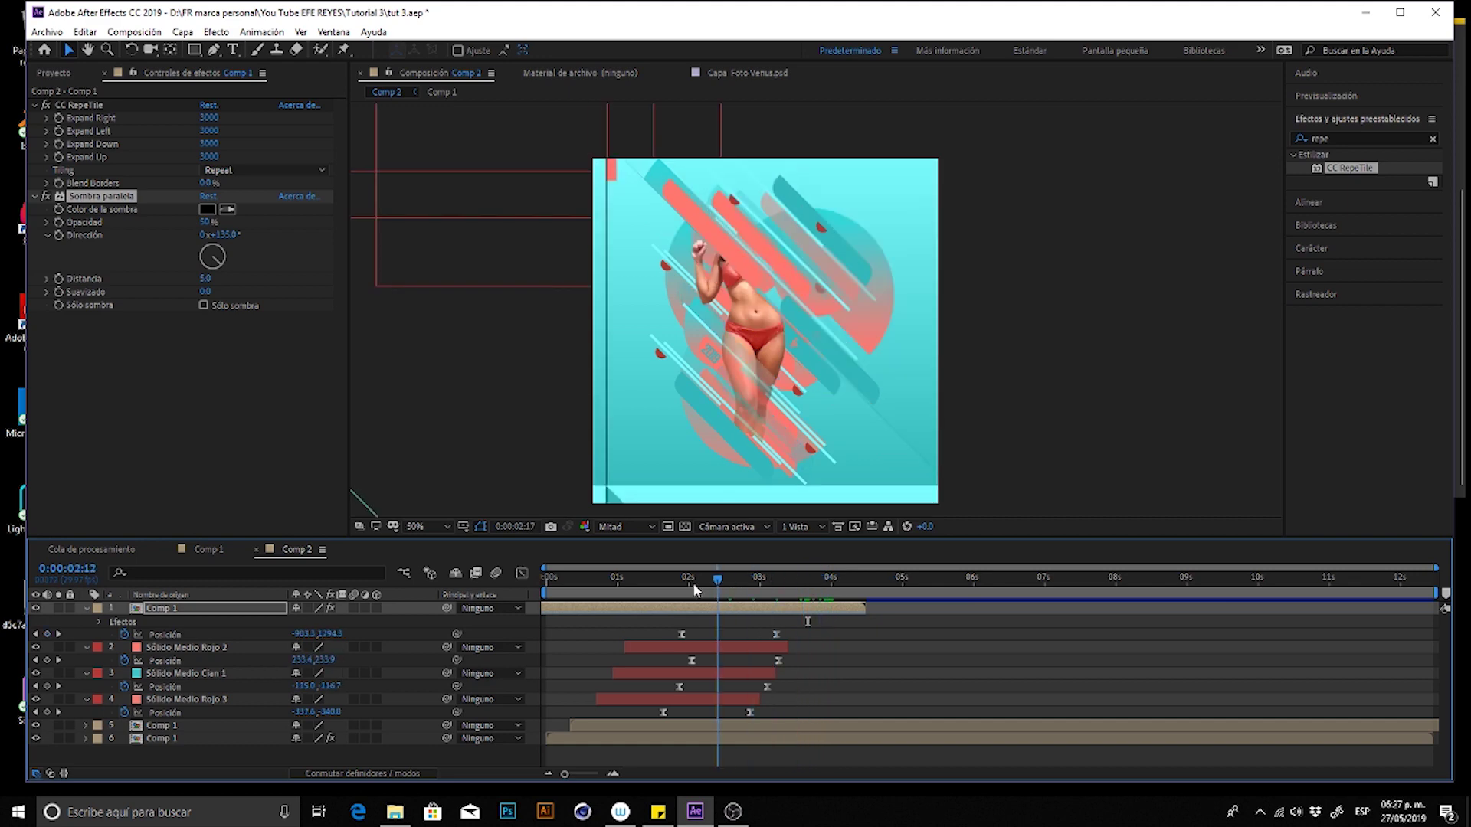
- Nudge Comp 1's Position keyframe with the arrow keys around 0:00:03:08
{"action": "left_click", "coordinate": [819, 606]}
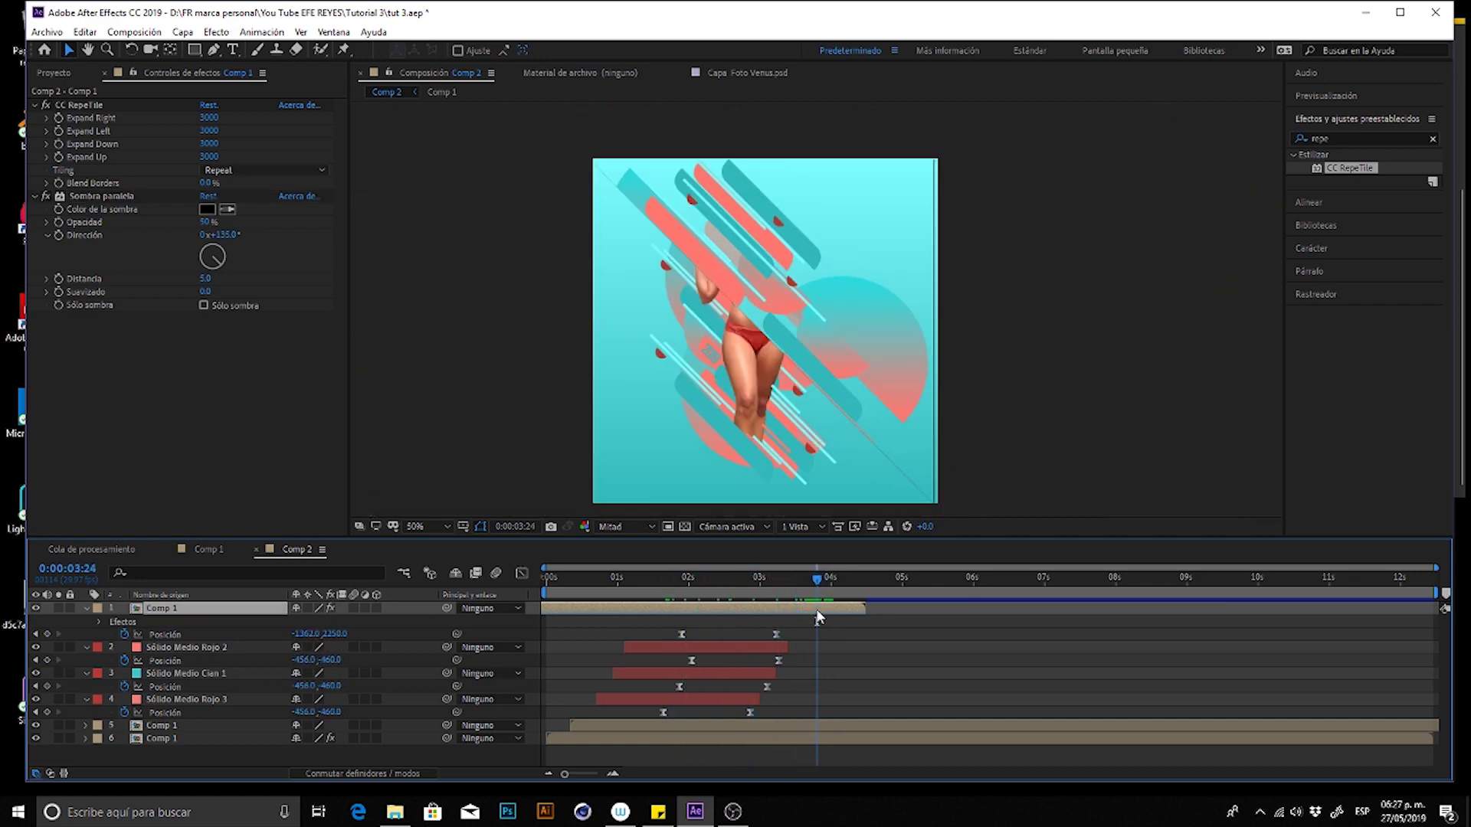
{"action": "left_click", "coordinate": [783, 592]}
{"action": "left_click_drag", "start_coordinate": [782, 592], "coordinate": [776, 594]}
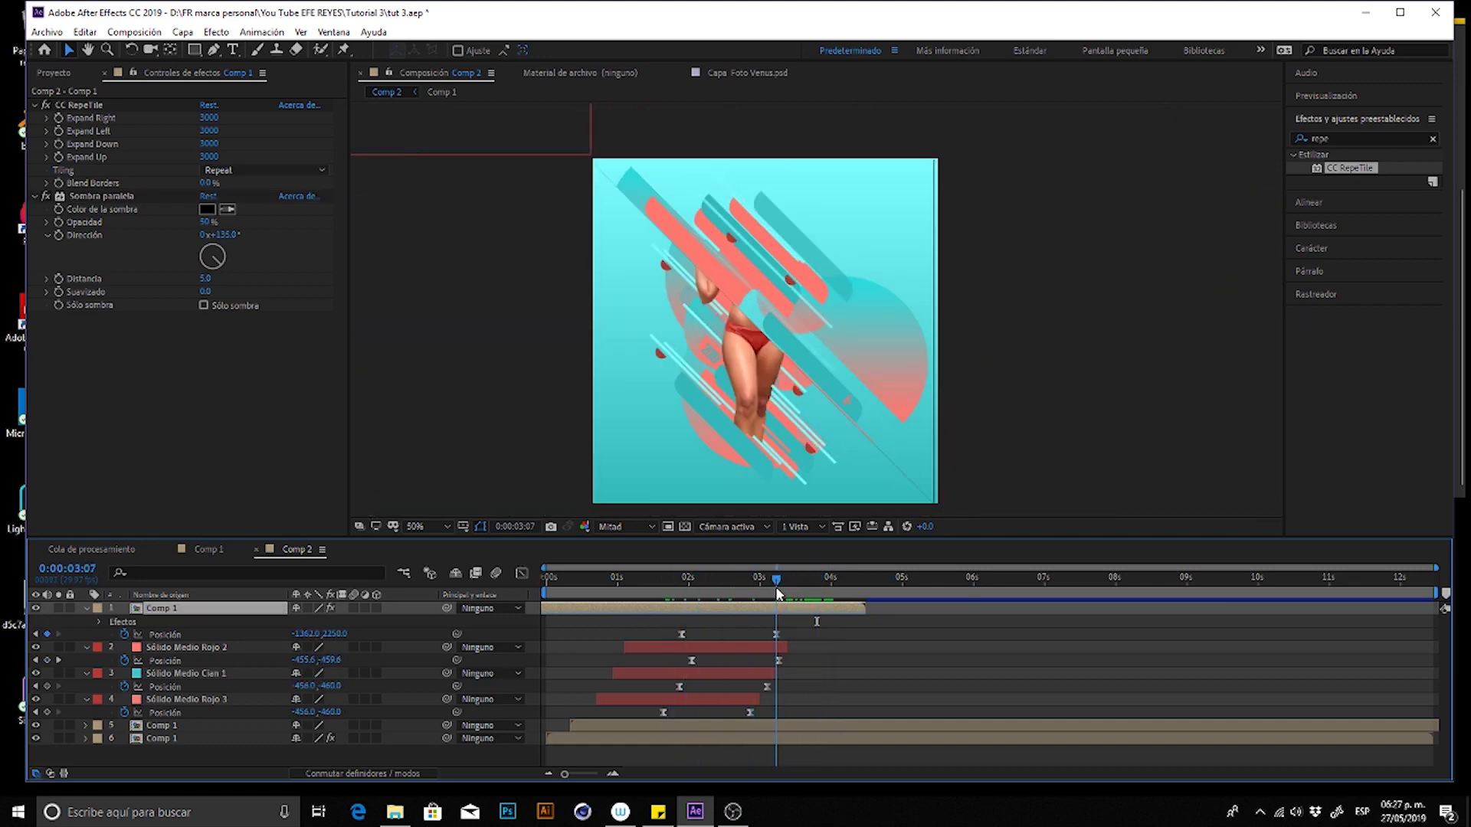
{"action": "key", "text": "Right"}
{"action": "key", "text": "Right"}
{"action": "key", "text": "Right"}
{"action": "key", "text": "Right"}
{"action": "key", "text": "Right"}
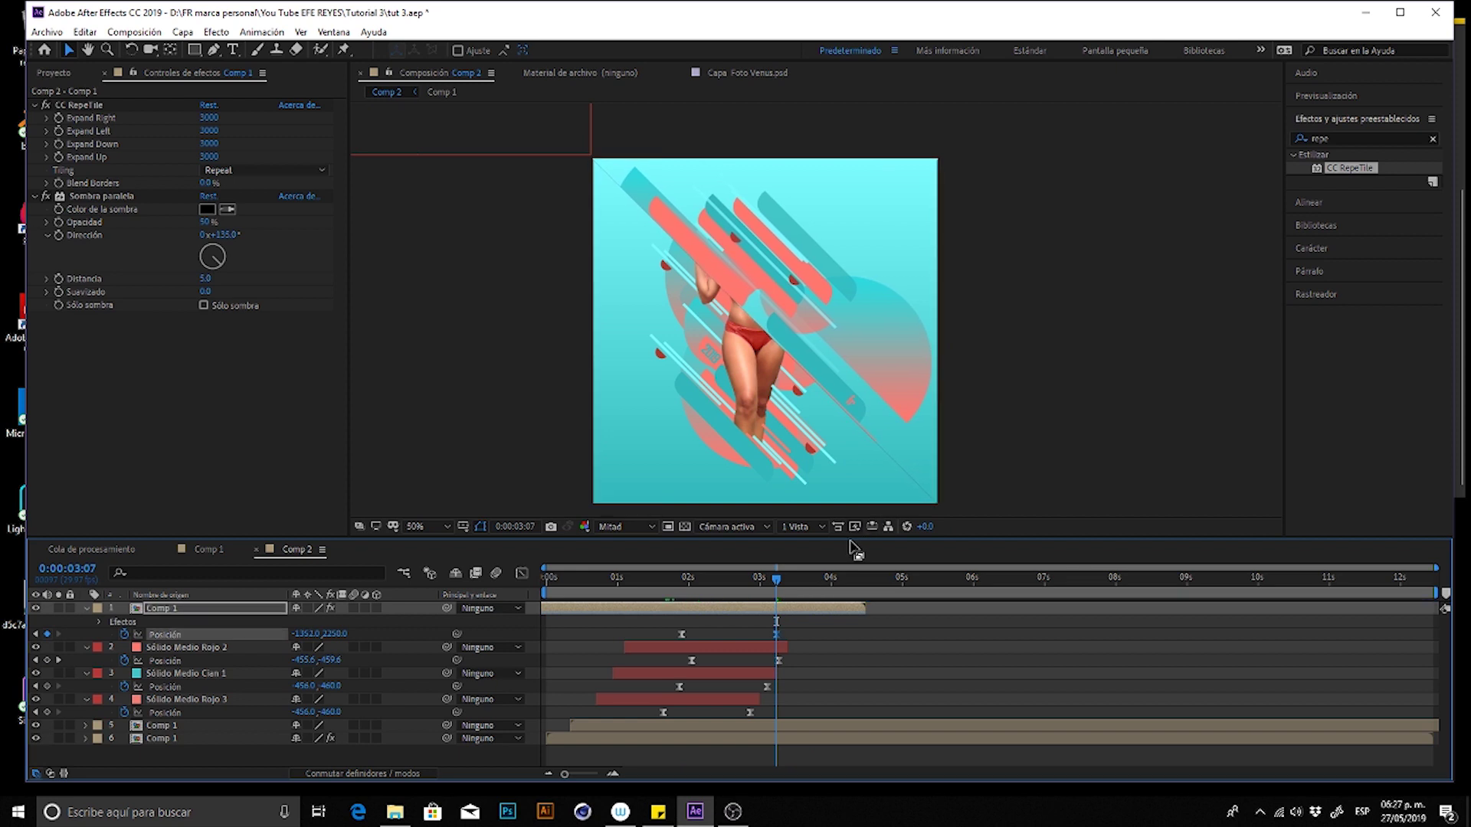
{"action": "key", "text": "Right"}
{"action": "key", "text": "Left"}
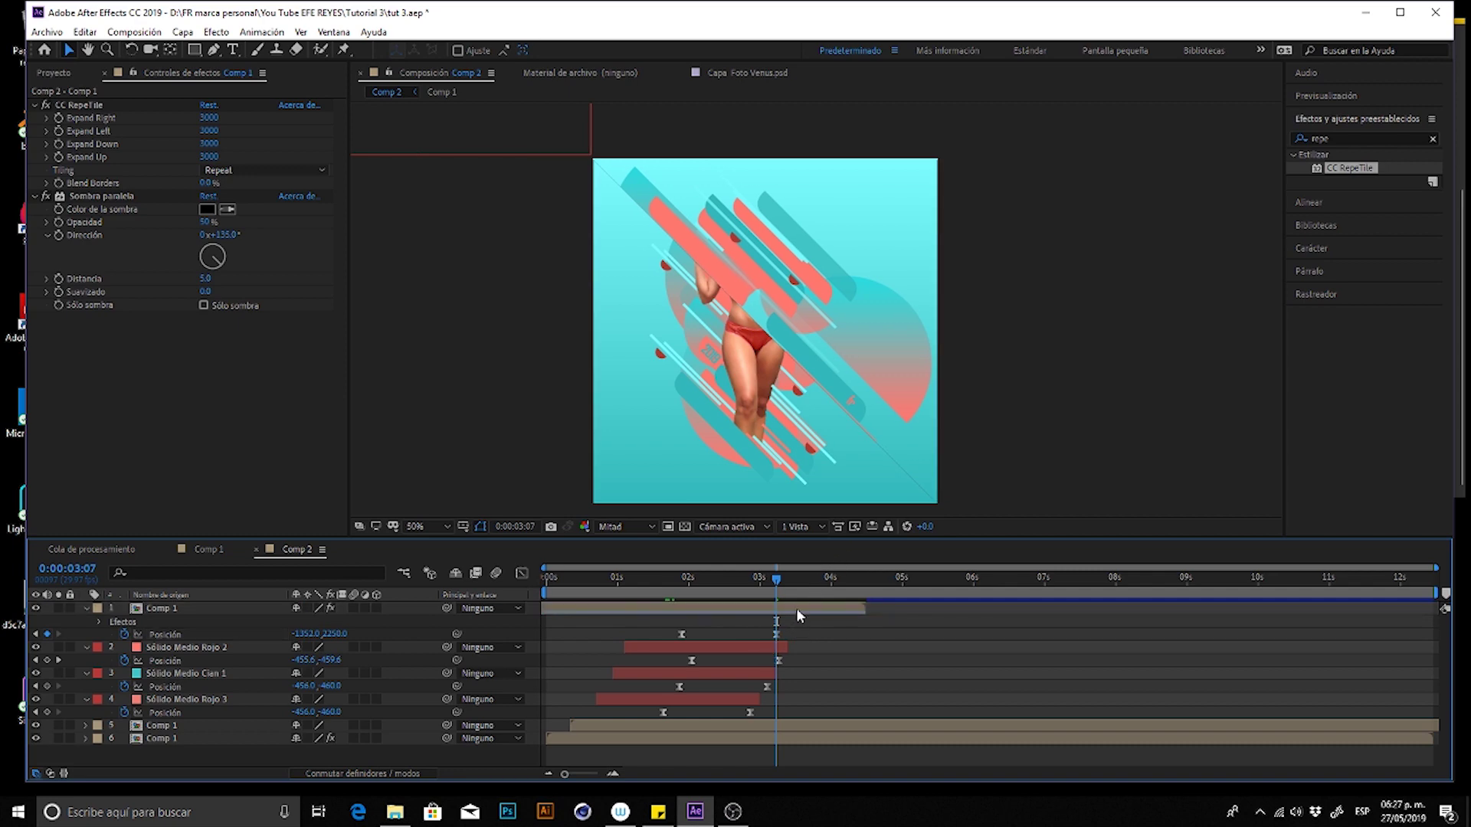
{"action": "left_click", "coordinate": [774, 590]}
{"action": "left_click_drag", "start_coordinate": [776, 591], "coordinate": [781, 592]}
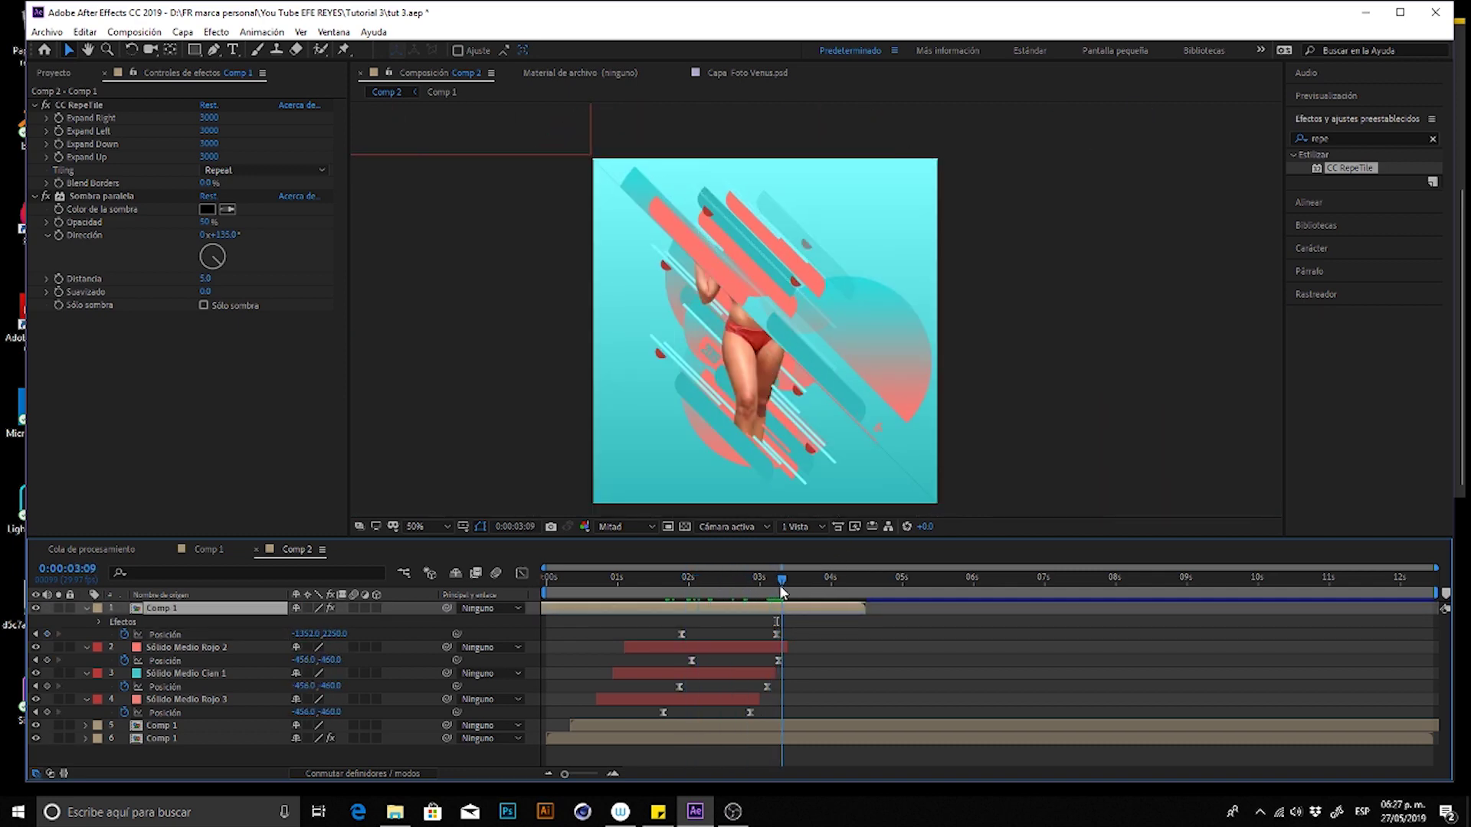
- Set the drop shadow direction to 238° and its colour to a dark red
{"action": "left_click_drag", "start_coordinate": [229, 263], "coordinate": [183, 281]}
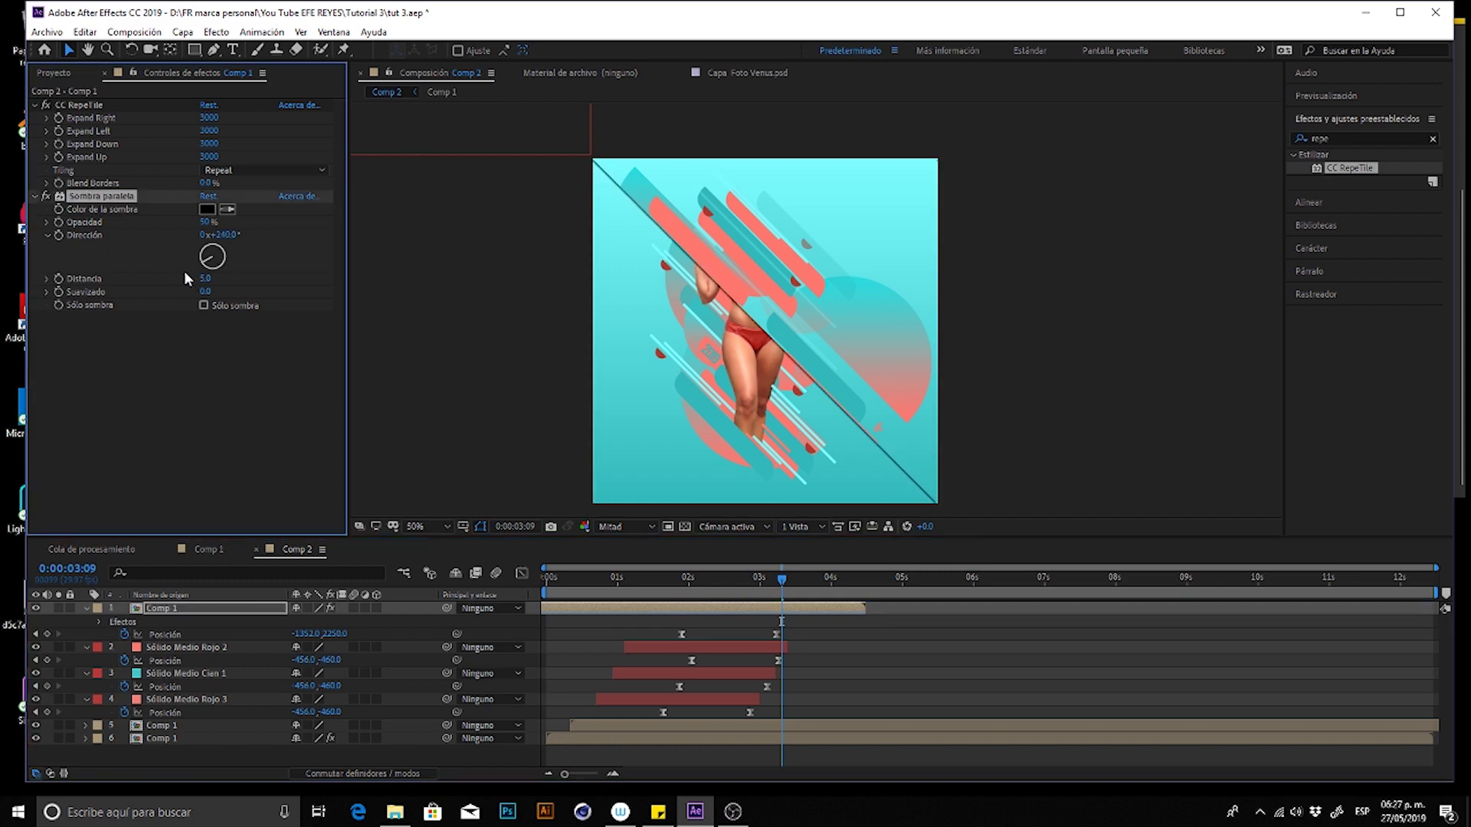
{"action": "left_click_drag", "start_coordinate": [742, 592], "coordinate": [747, 592]}
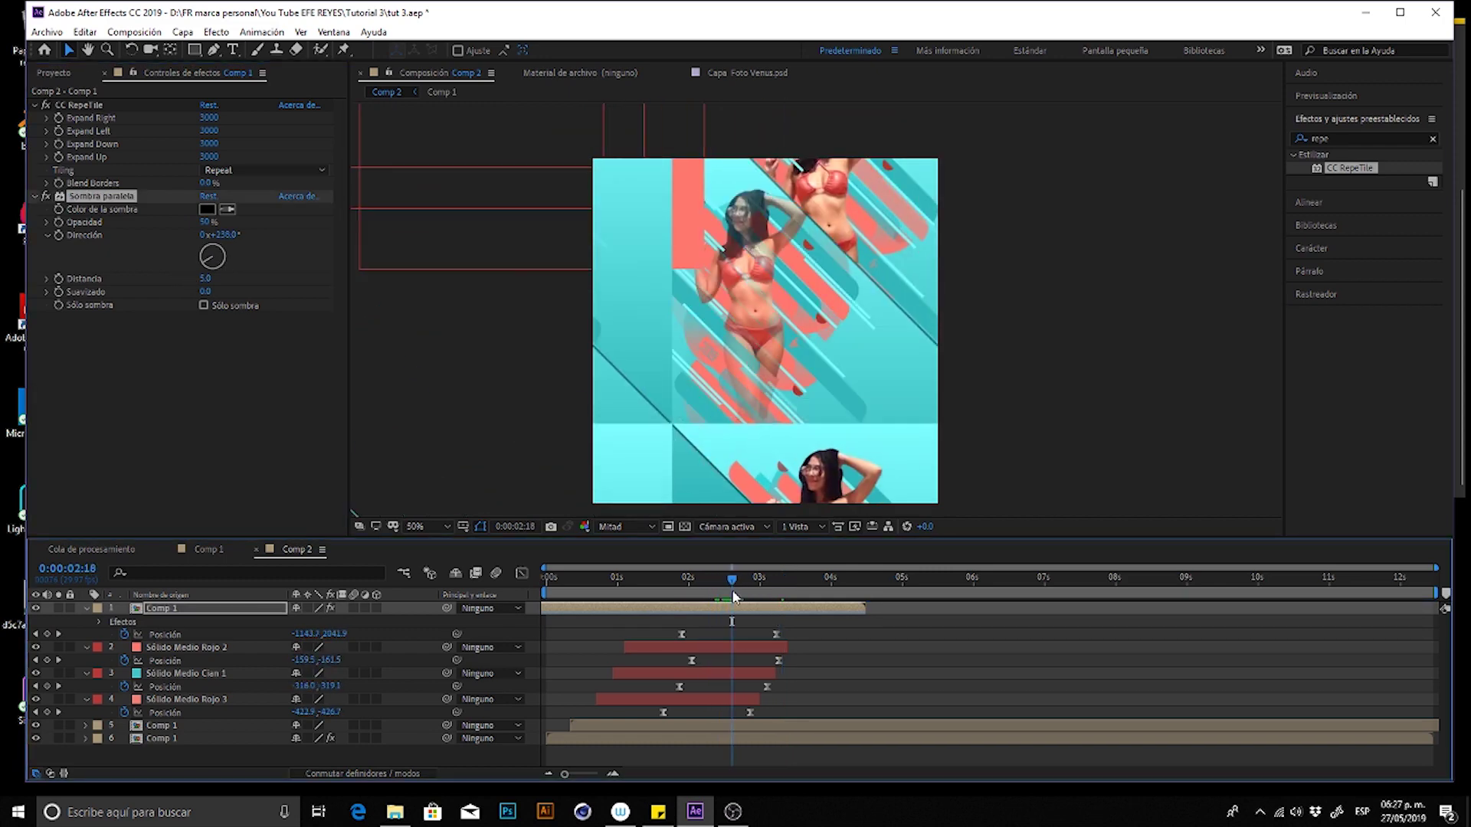
{"action": "left_click", "coordinate": [226, 210]}
{"action": "left_click", "coordinate": [666, 265]}
{"action": "left_click", "coordinate": [209, 211]}
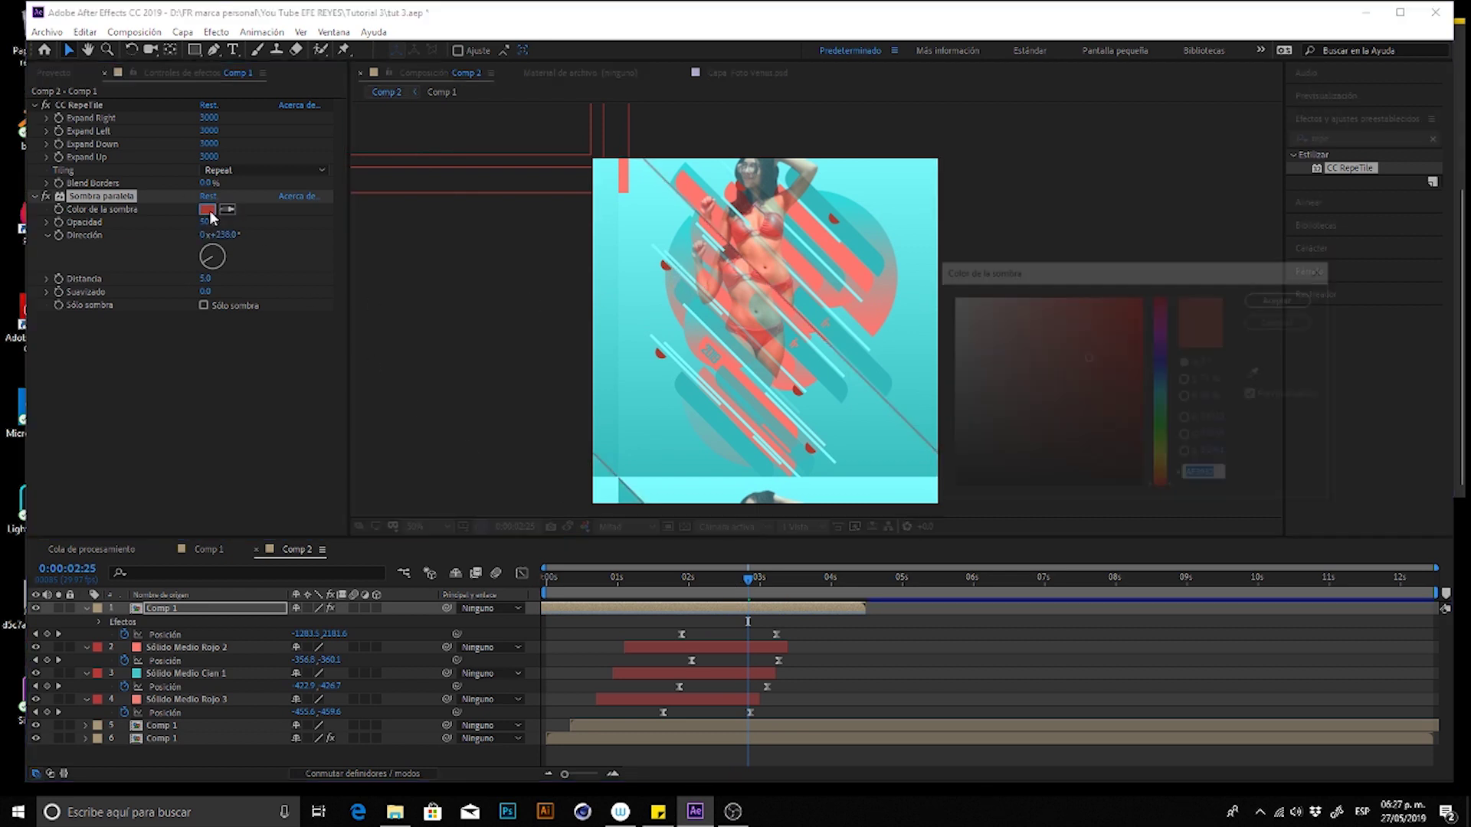
{"action": "left_click", "coordinate": [1094, 419]}
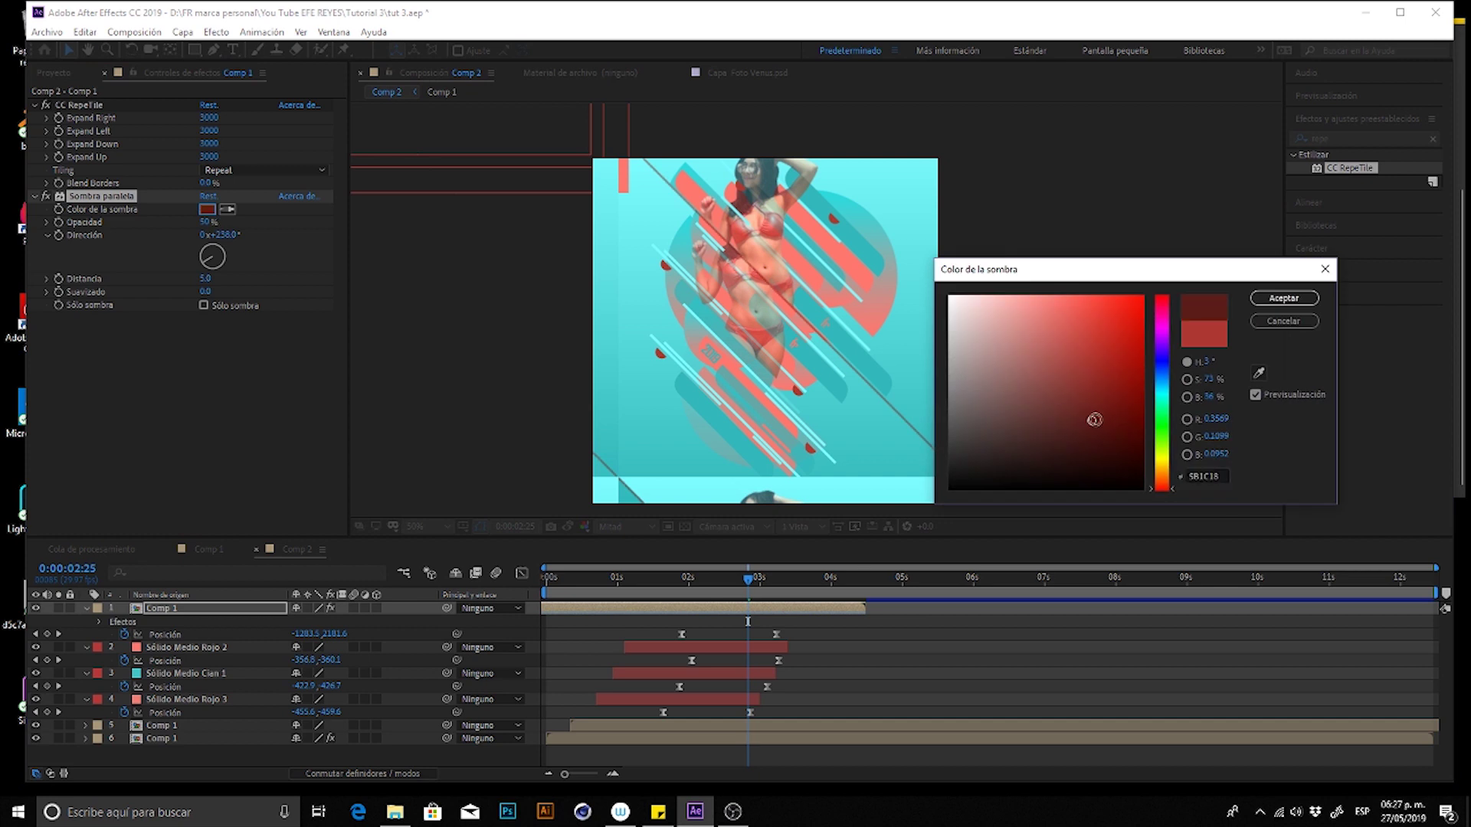
{"action": "left_click", "coordinate": [1272, 298]}
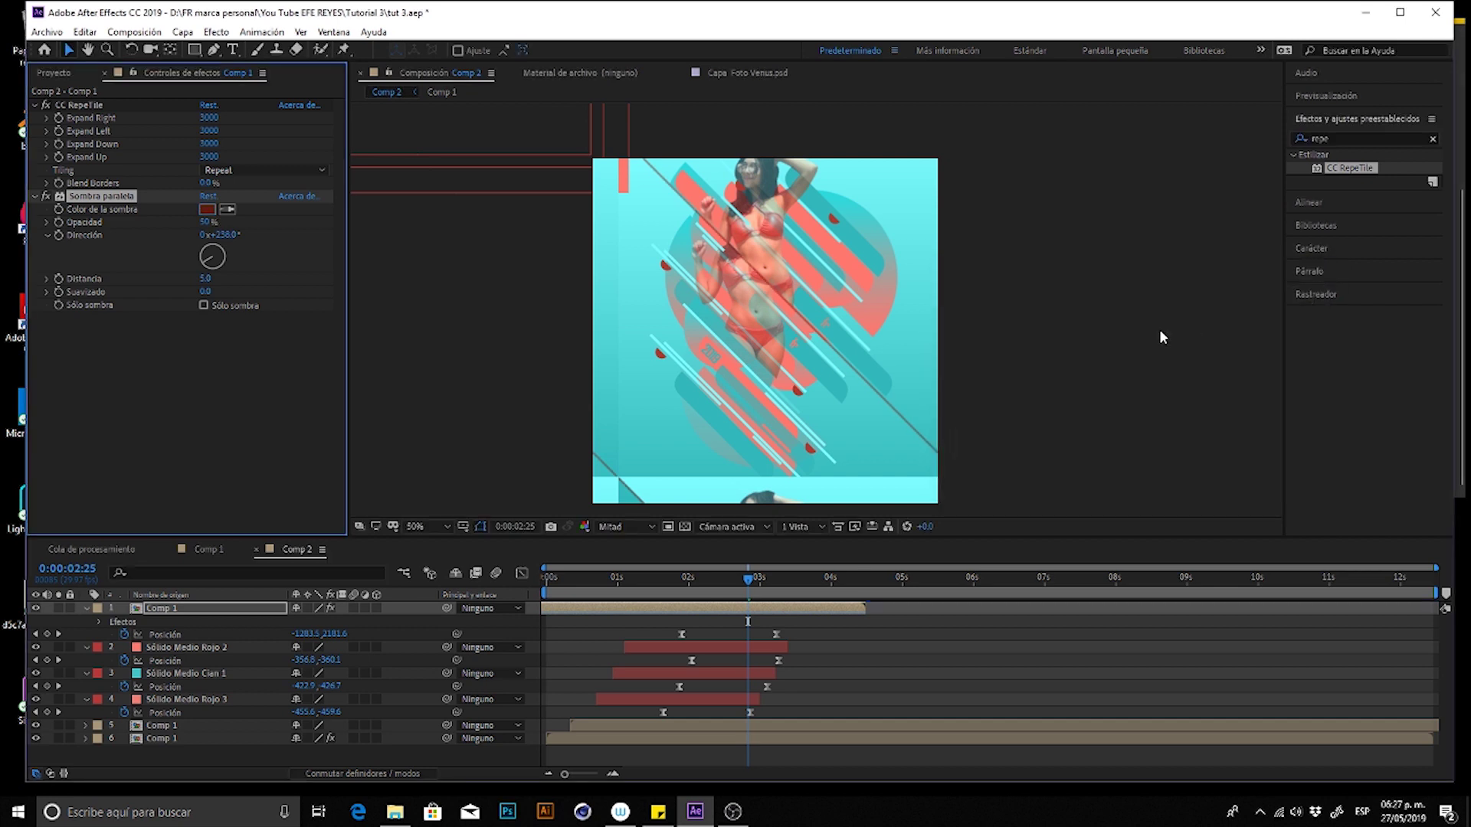
- Set the shadow to 70% opacity, distance 10 and softness 23
{"action": "type", "text": "30"}
{"action": "key", "text": "Return"}
{"action": "left_click", "coordinate": [205, 291]}
{"action": "type", "text": "23"}
{"action": "key", "text": "Return"}
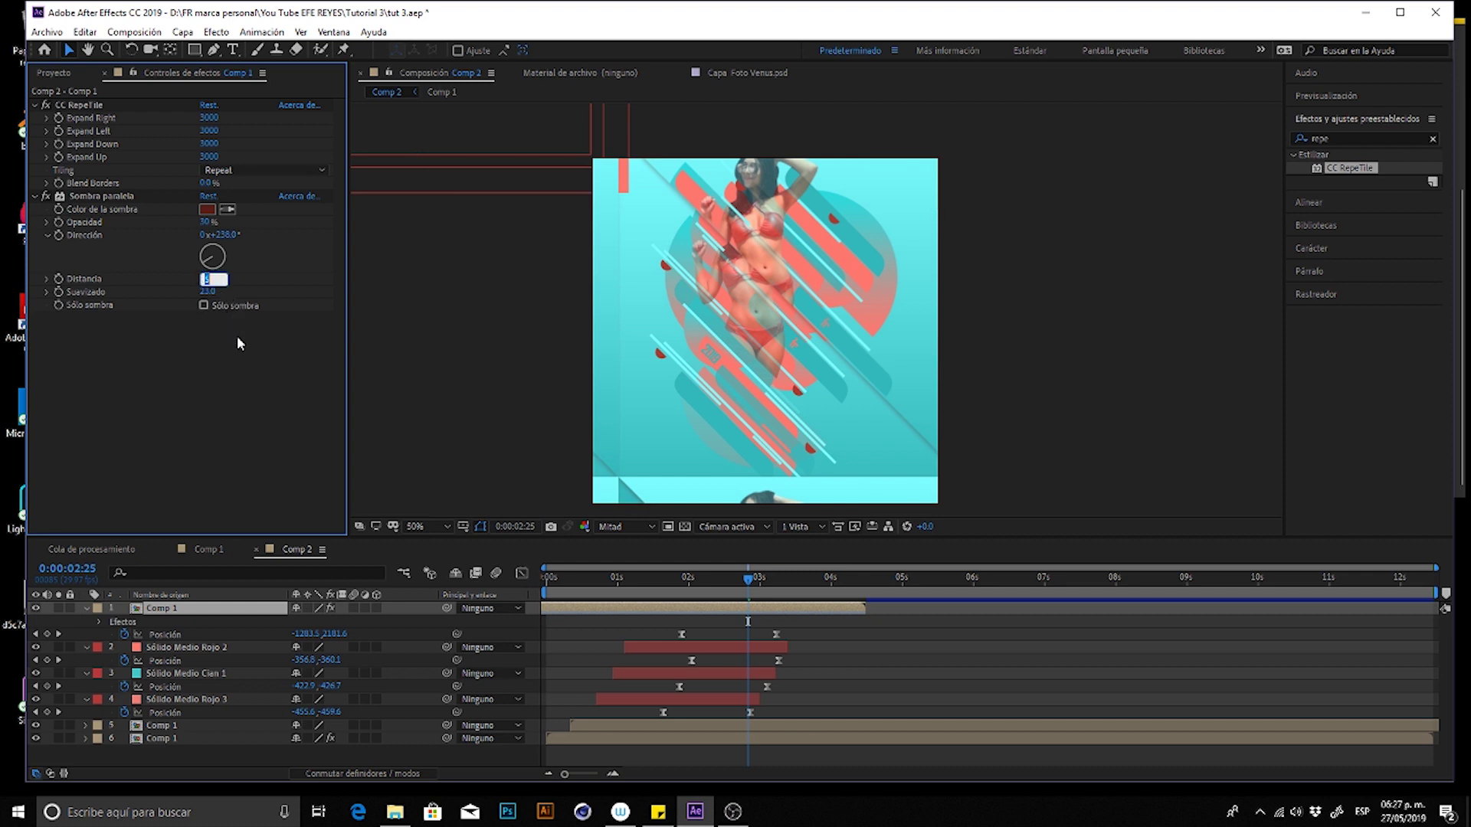
{"action": "type", "text": "10"}
{"action": "key", "text": "Return"}
{"action": "left_click", "coordinate": [823, 653]}
{"action": "left_click", "coordinate": [206, 222]}
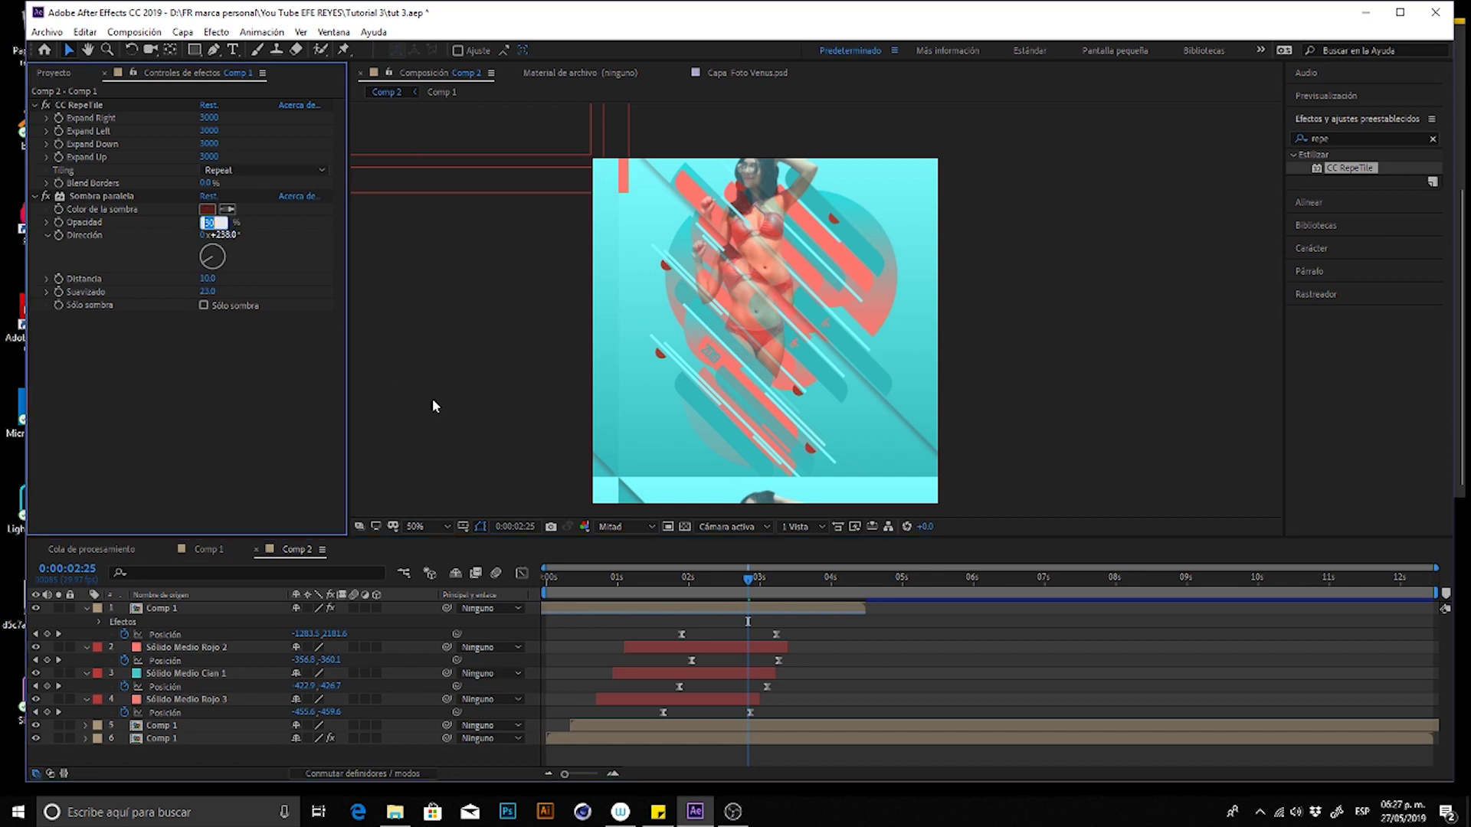
{"action": "type", "text": "70"}
{"action": "key", "text": "Return"}
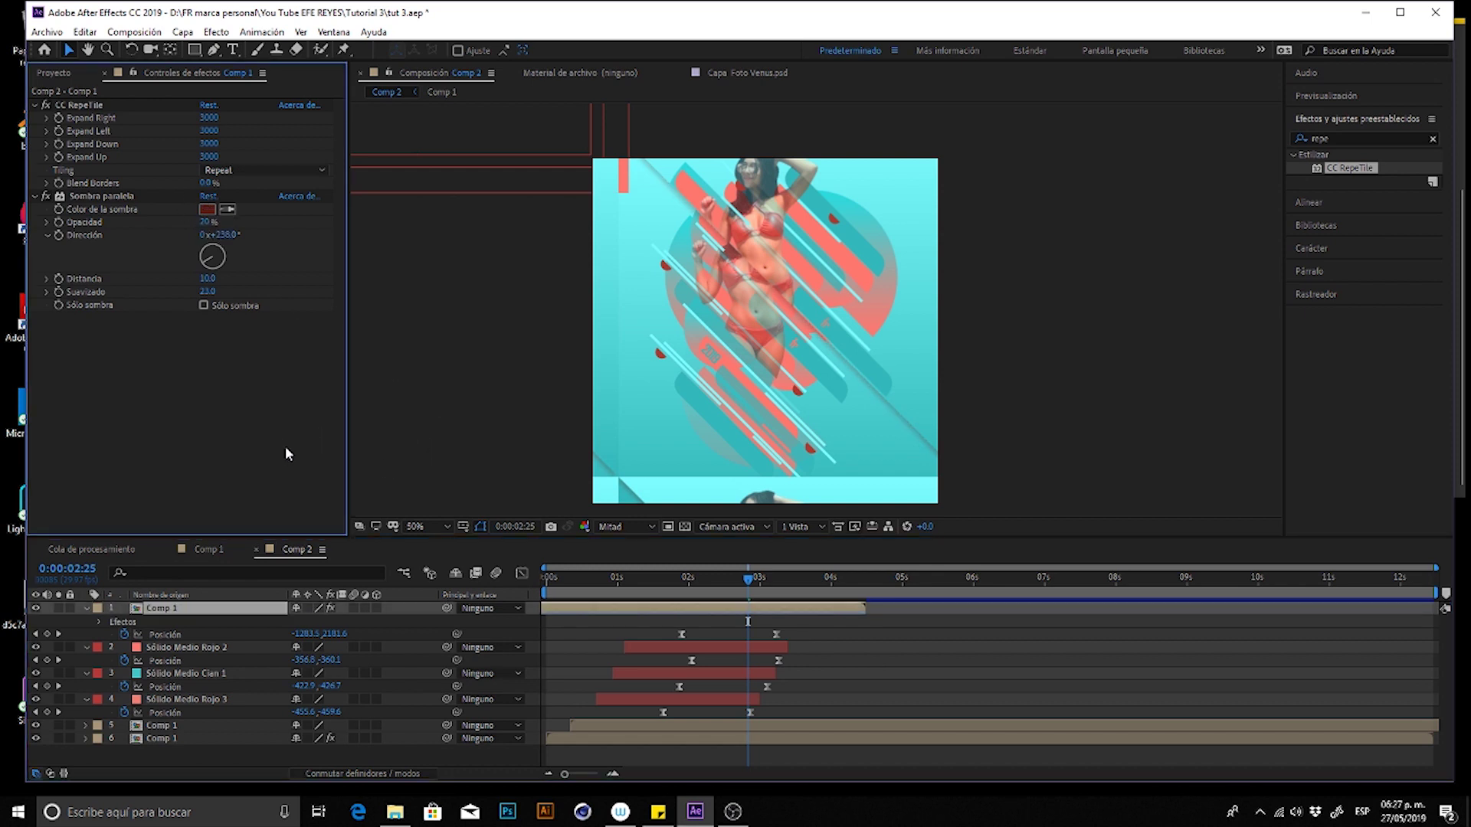
{"action": "left_click", "coordinate": [742, 631]}
{"action": "left_click_drag", "start_coordinate": [784, 574], "coordinate": [657, 593]}
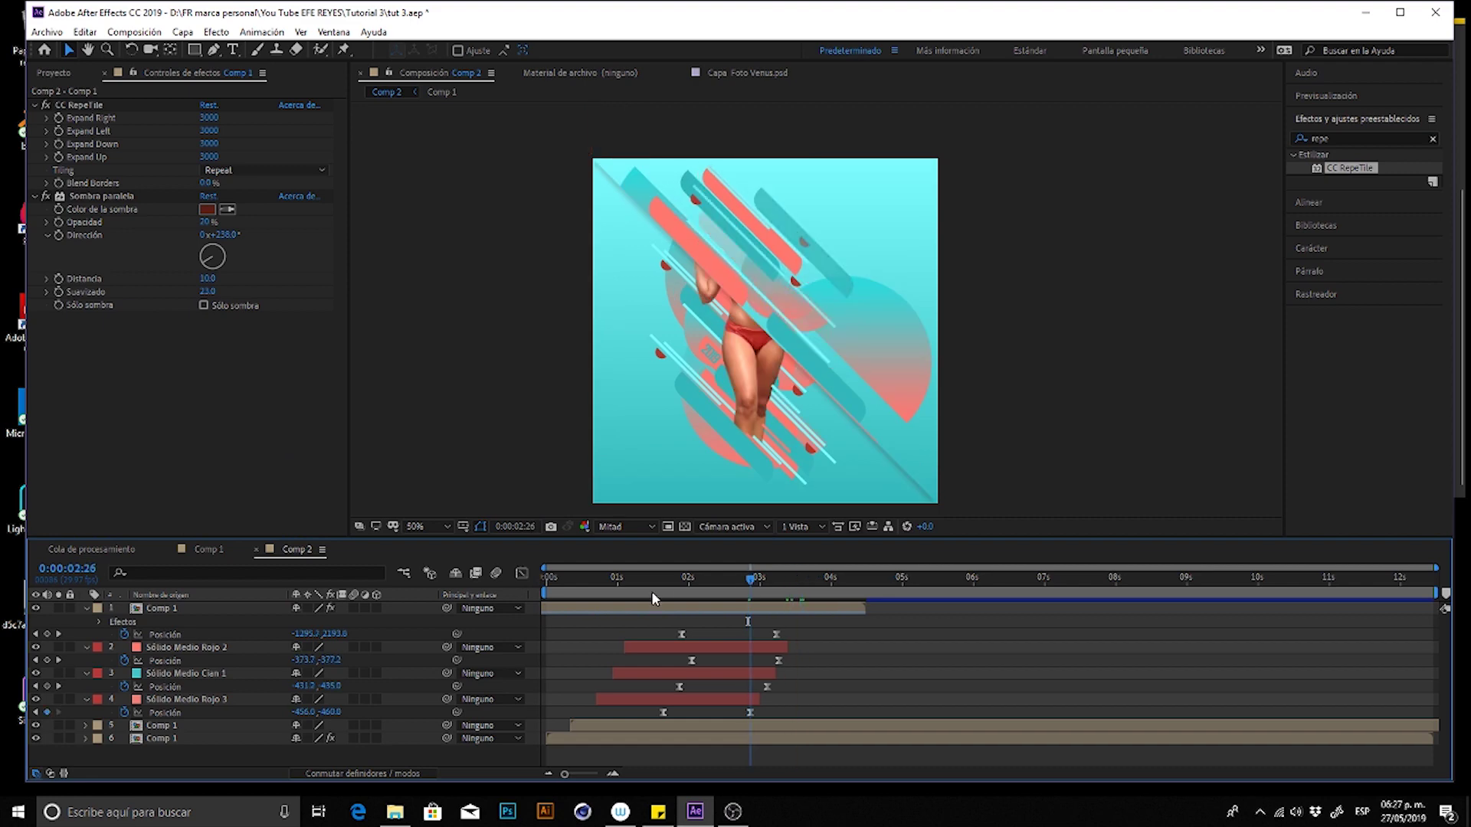
- Preview the animation, dismiss a mail notification, and review the top Comp 1 drop shadow settings
{"action": "key", "text": "space"}
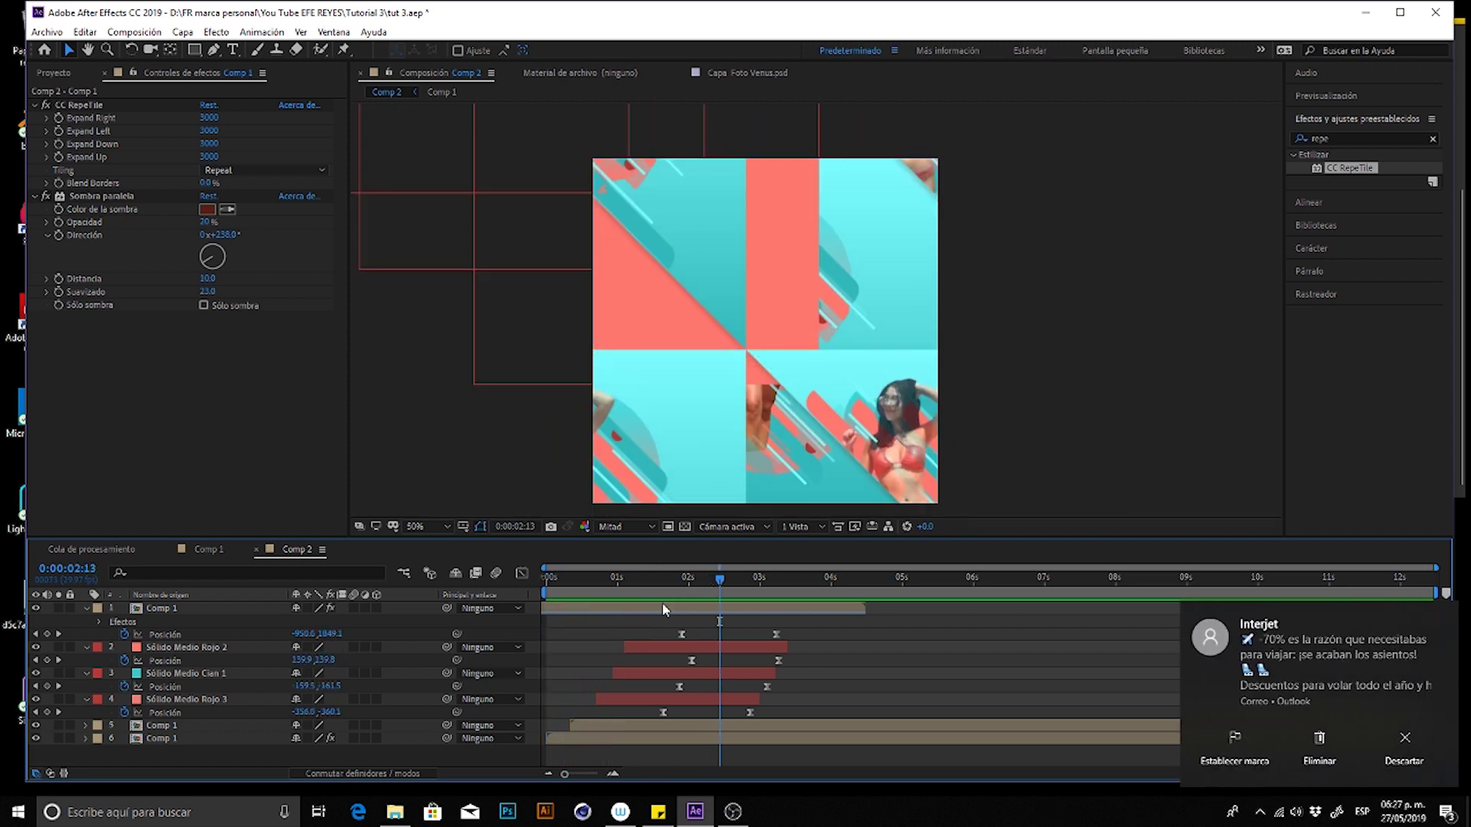
{"action": "left_click", "coordinate": [1446, 615]}
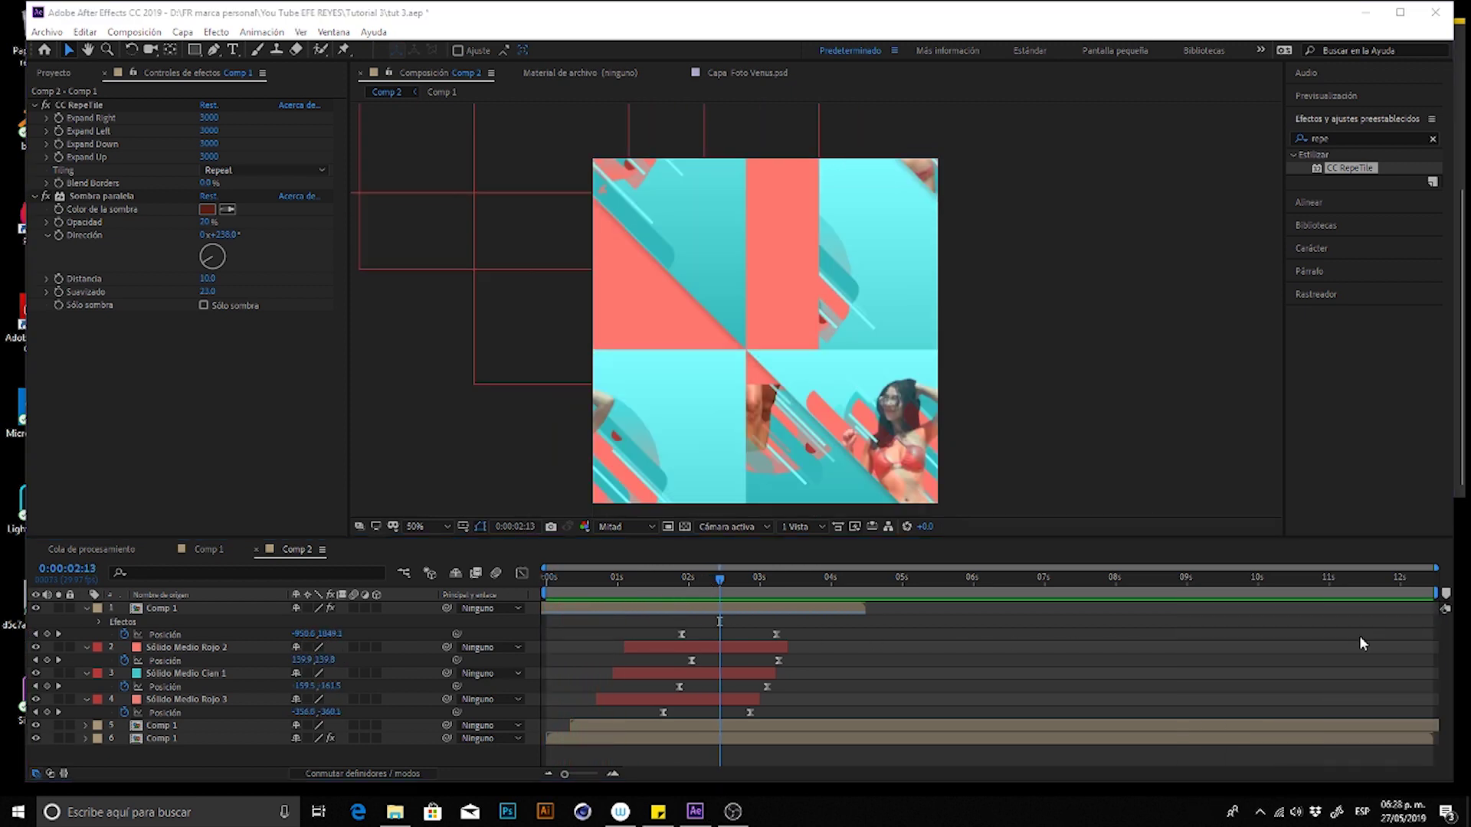
{"action": "left_click", "coordinate": [636, 723]}
{"action": "left_click", "coordinate": [668, 608]}
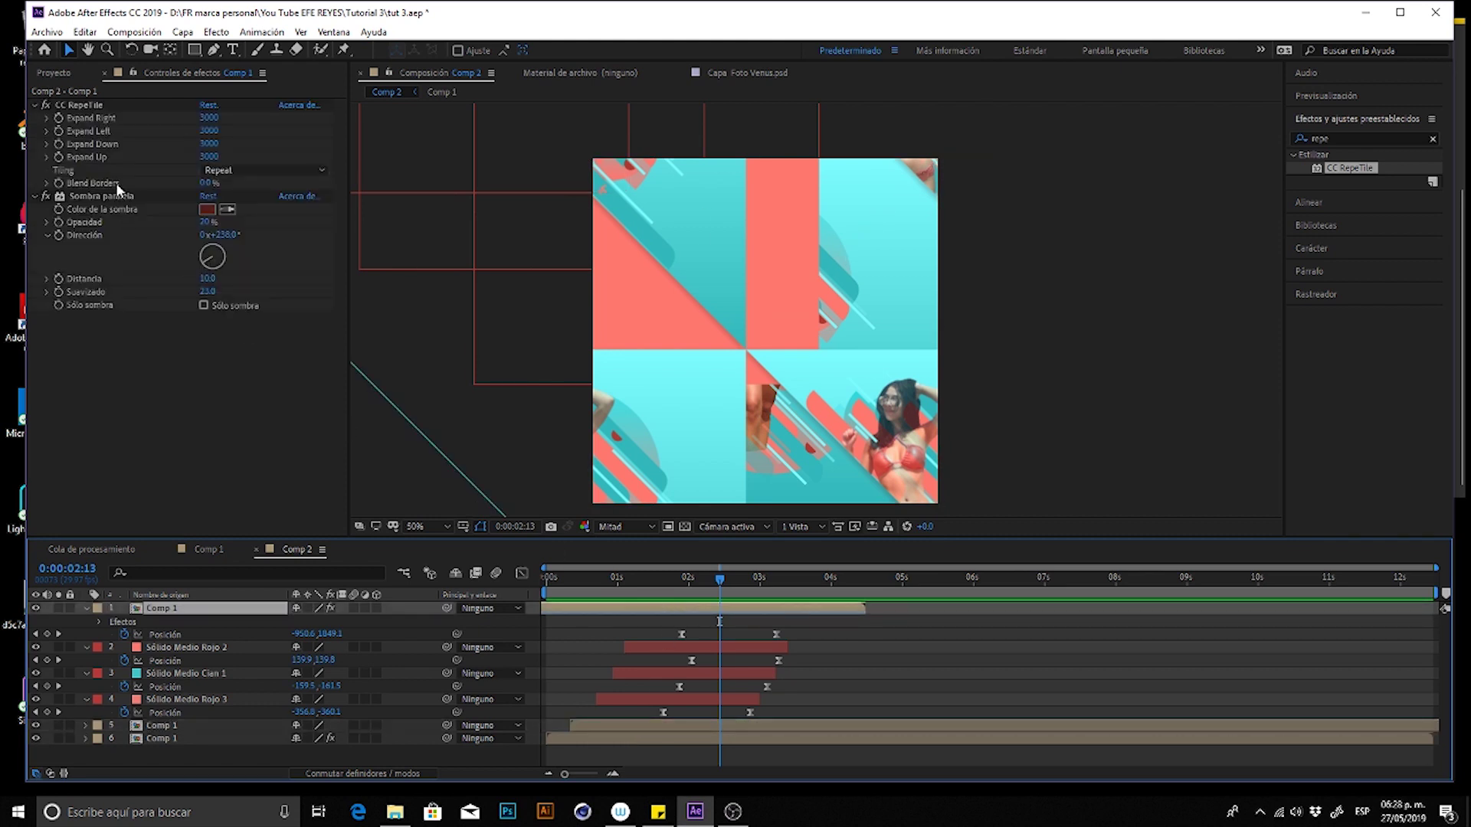
{"action": "left_click", "coordinate": [115, 196]}
{"action": "left_click", "coordinate": [588, 723]}
{"action": "left_click", "coordinate": [631, 580]}
- Replay the preview from 0:00:00:00 and save the project with Ctrl+S
{"action": "key", "text": "space"}
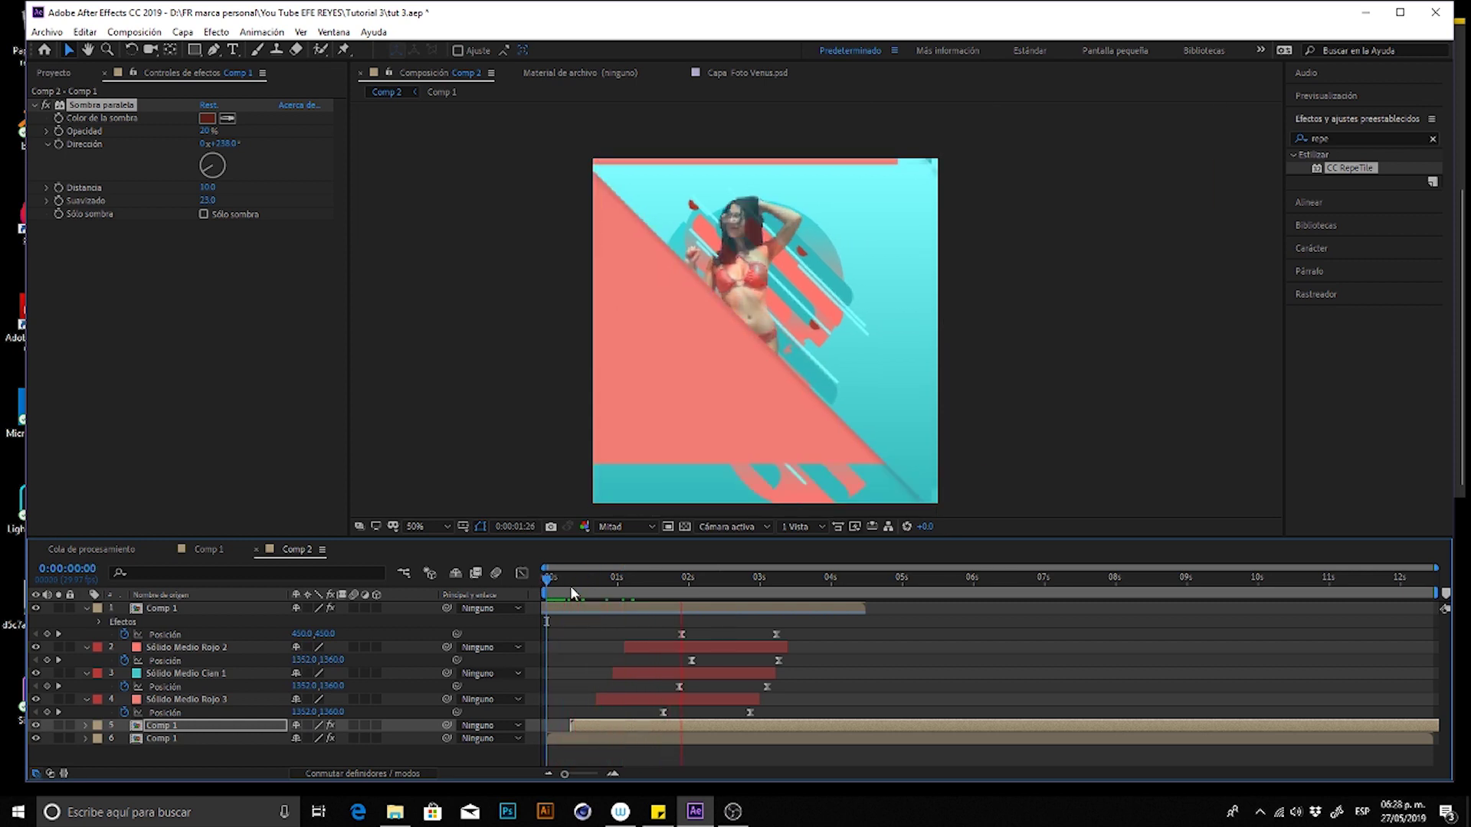
{"action": "left_click_drag", "start_coordinate": [582, 574], "coordinate": [617, 570]}
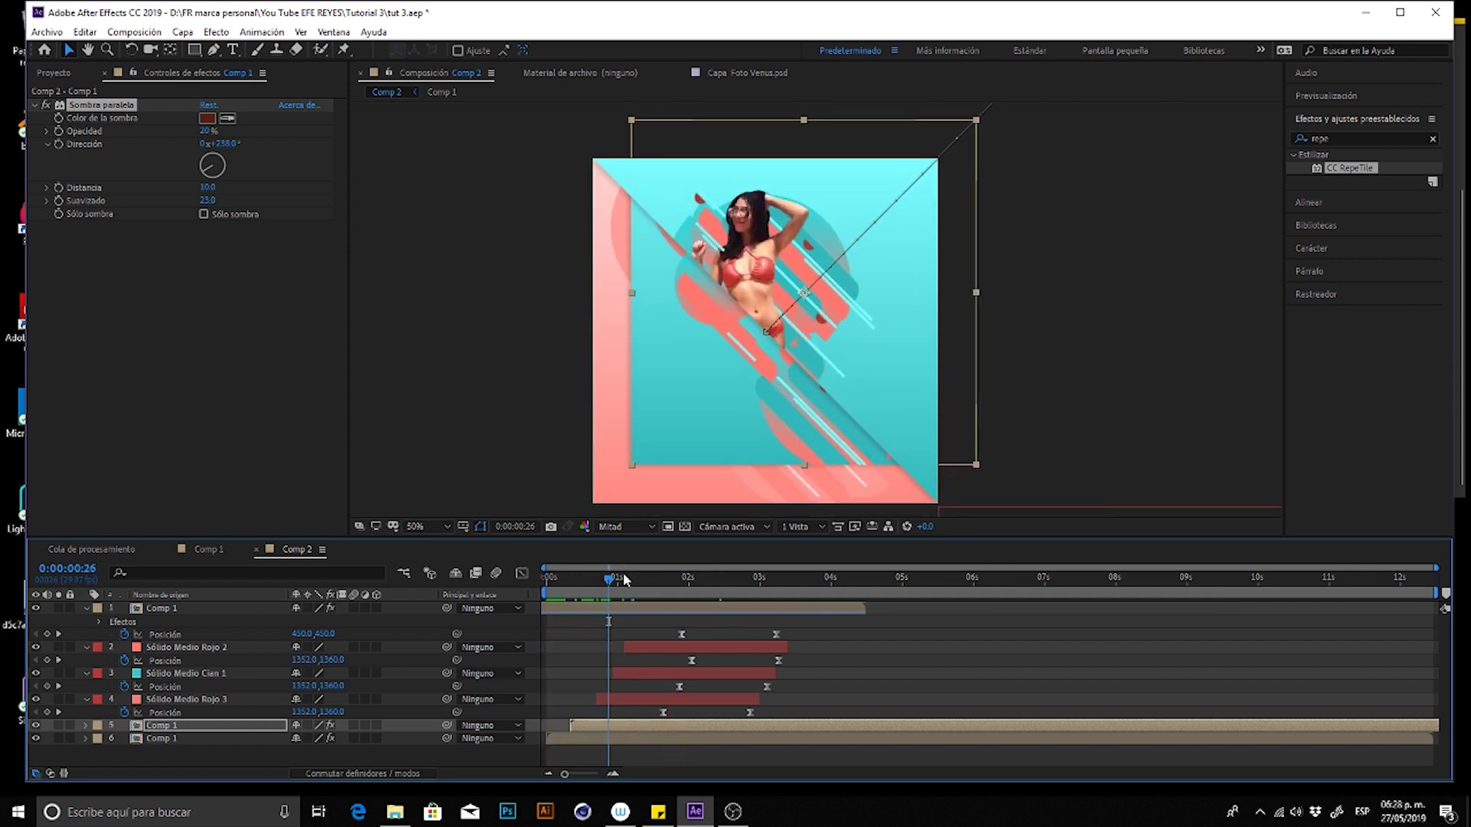
{"action": "key", "text": "space"}
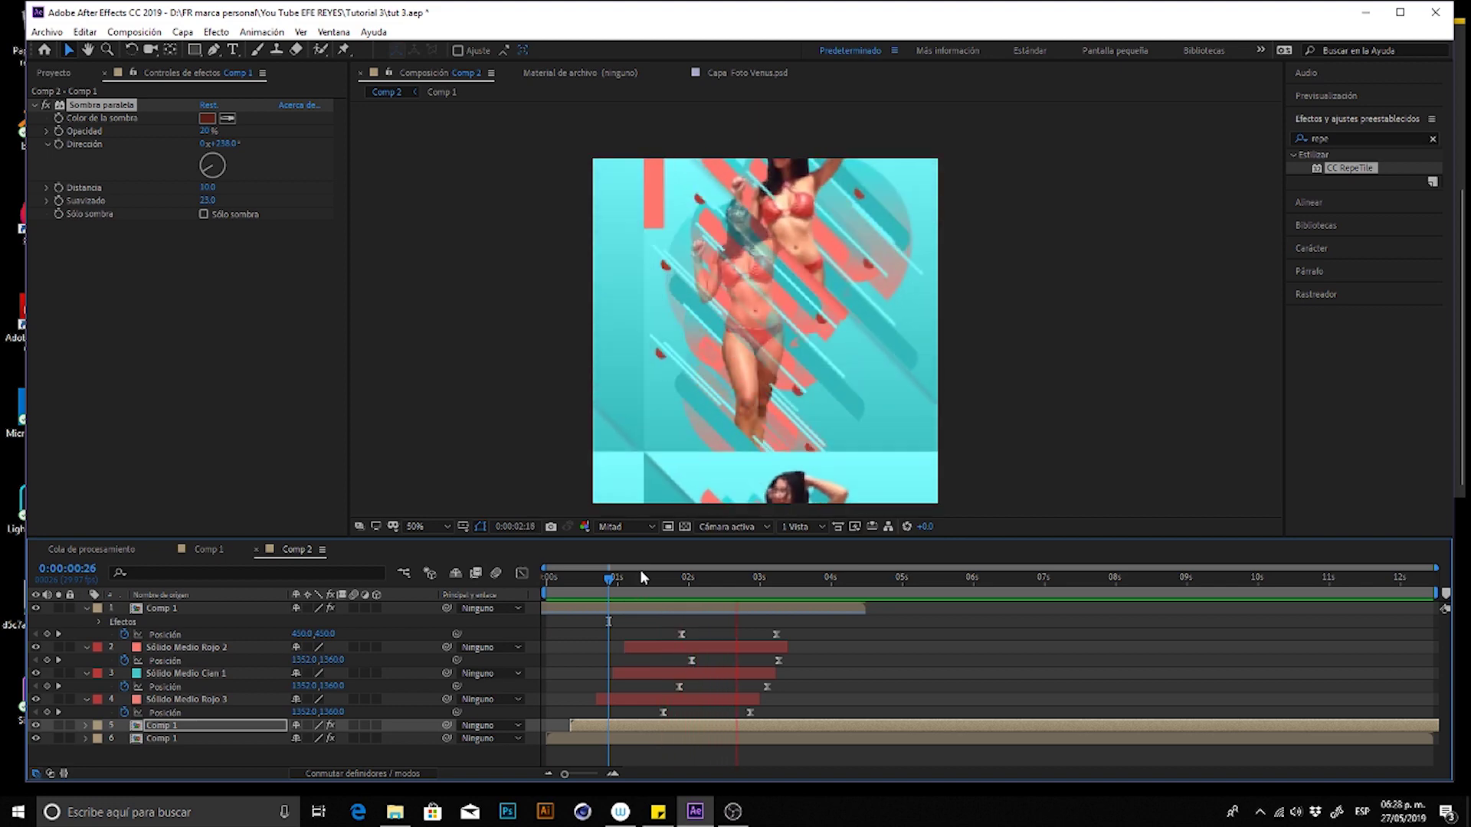
{"action": "key", "text": "Home"}
{"action": "key", "text": "space"}
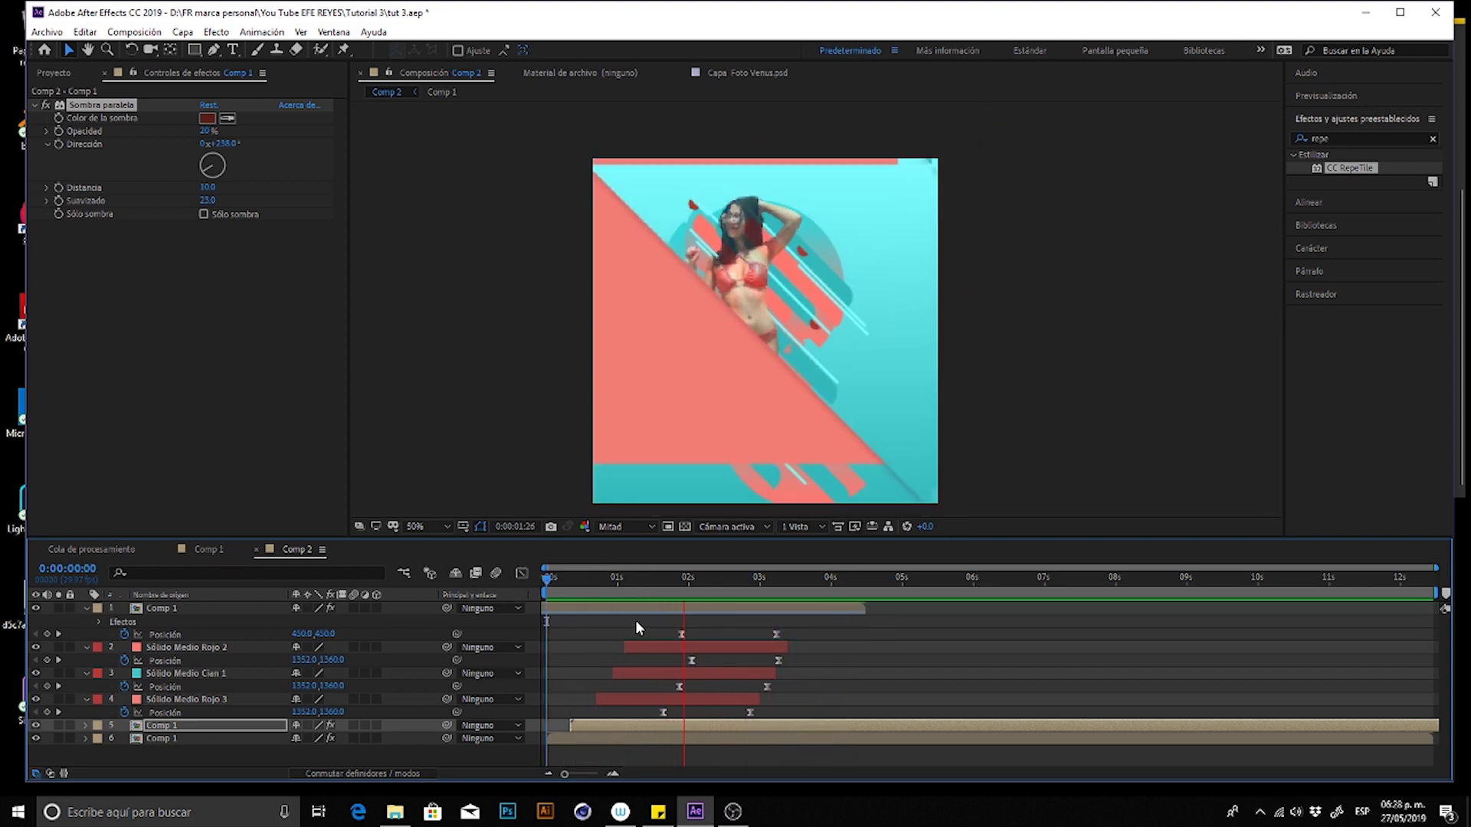
{"action": "key", "text": "ctrl+s"}
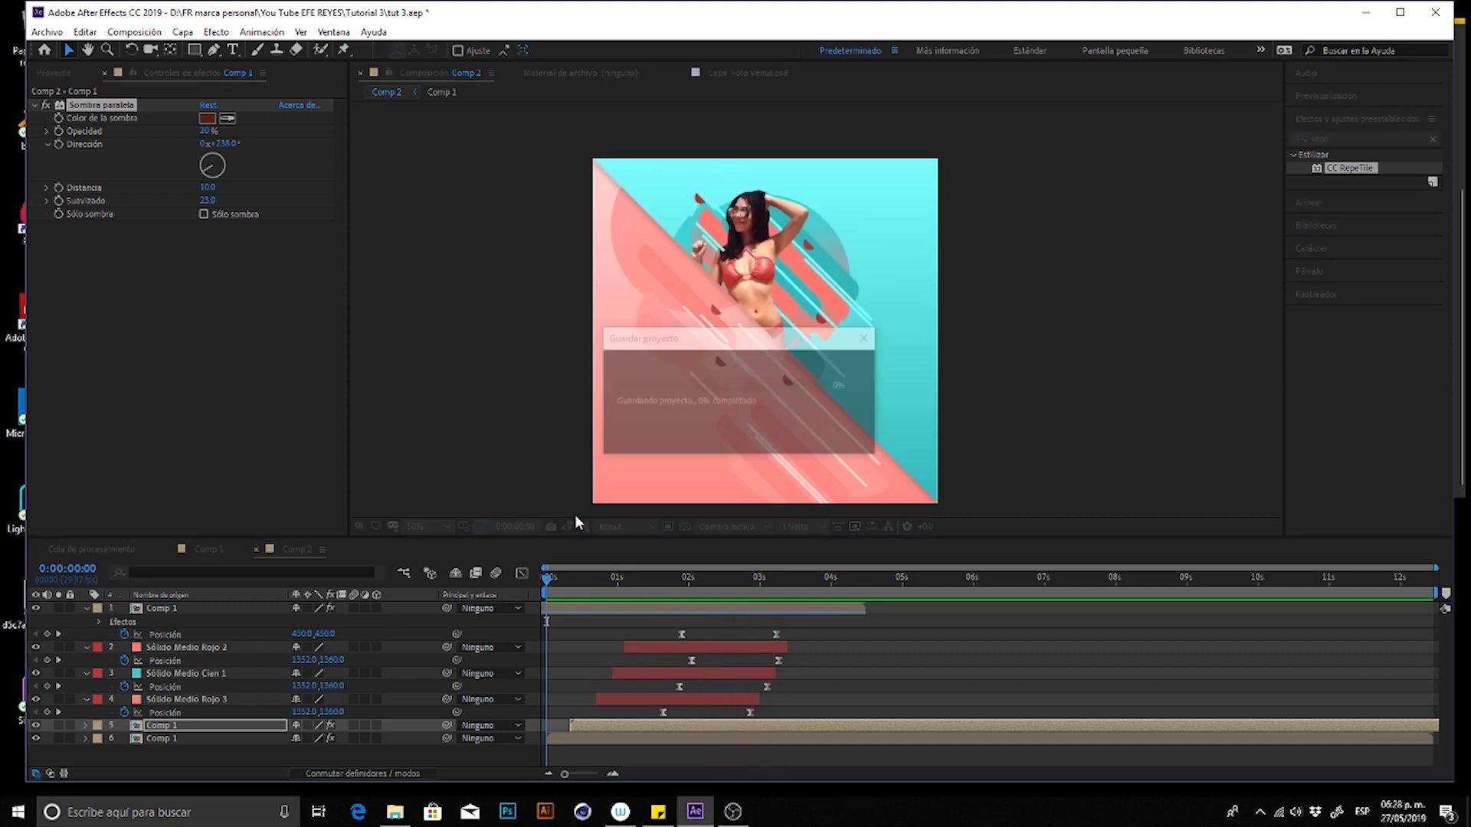
{"action": "left_click", "coordinate": [54, 73]}
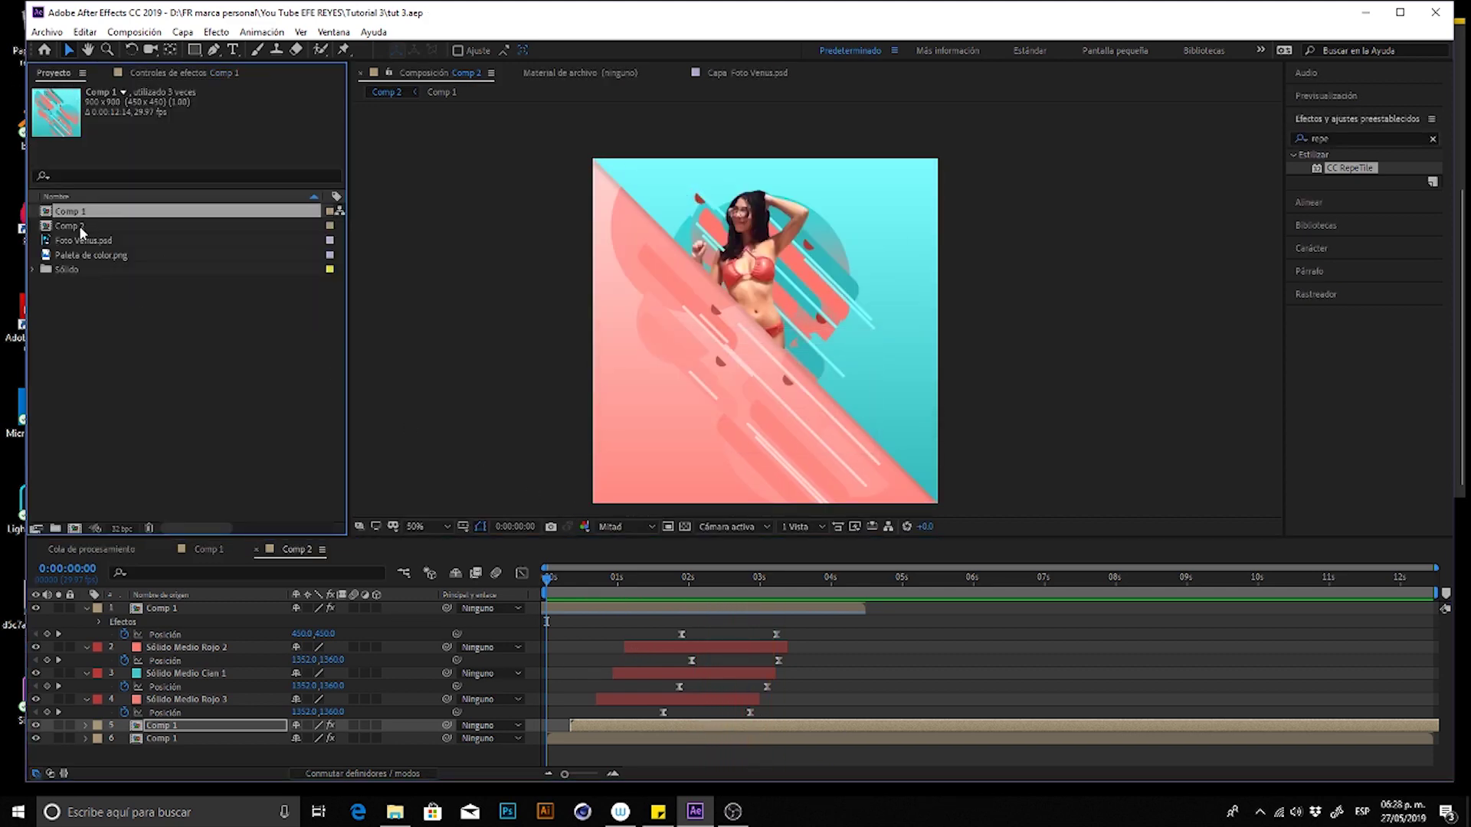
{"action": "left_click_drag", "start_coordinate": [82, 232], "coordinate": [75, 528]}
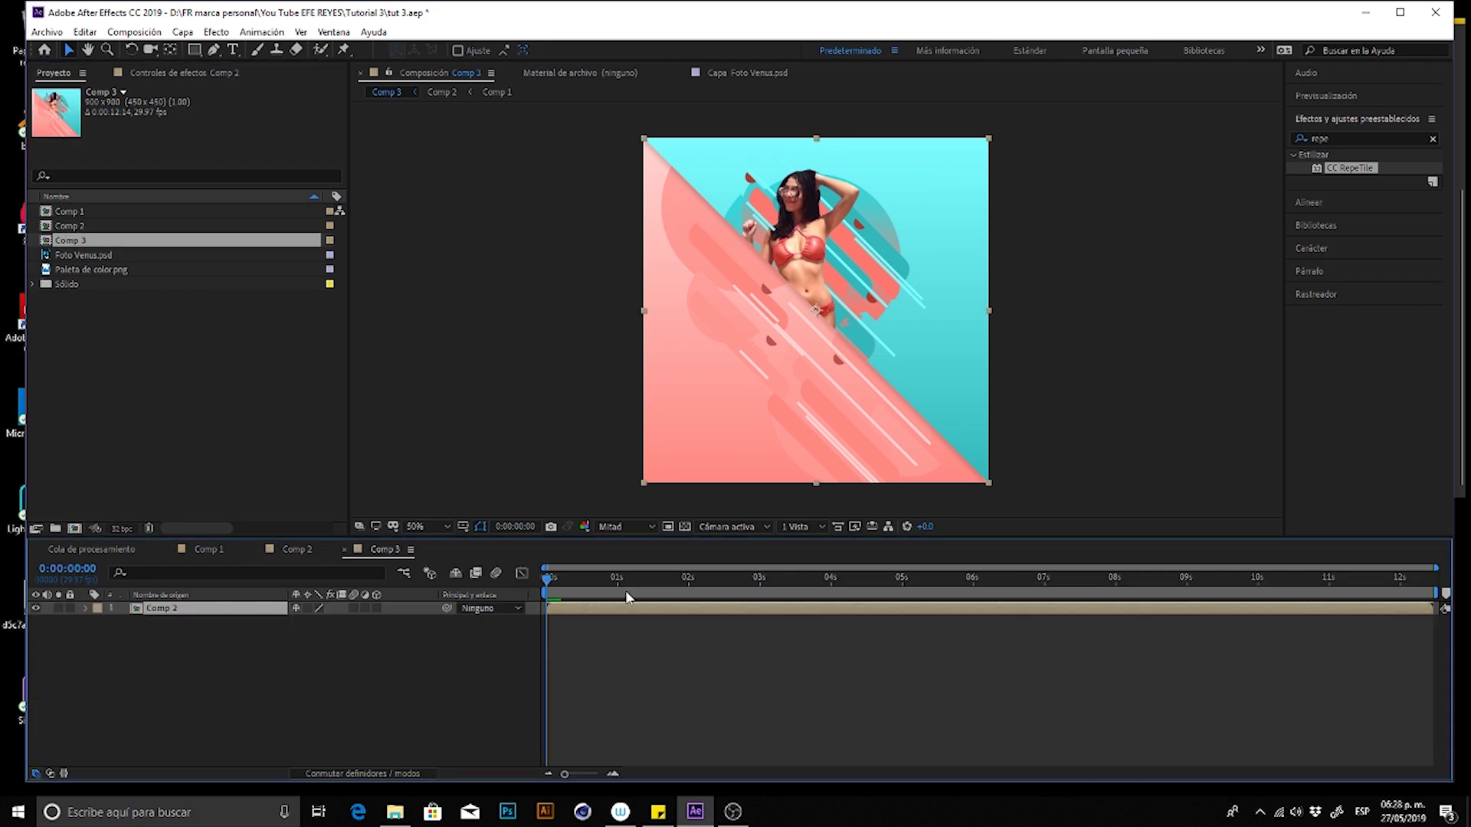
{"action": "key", "text": "space"}
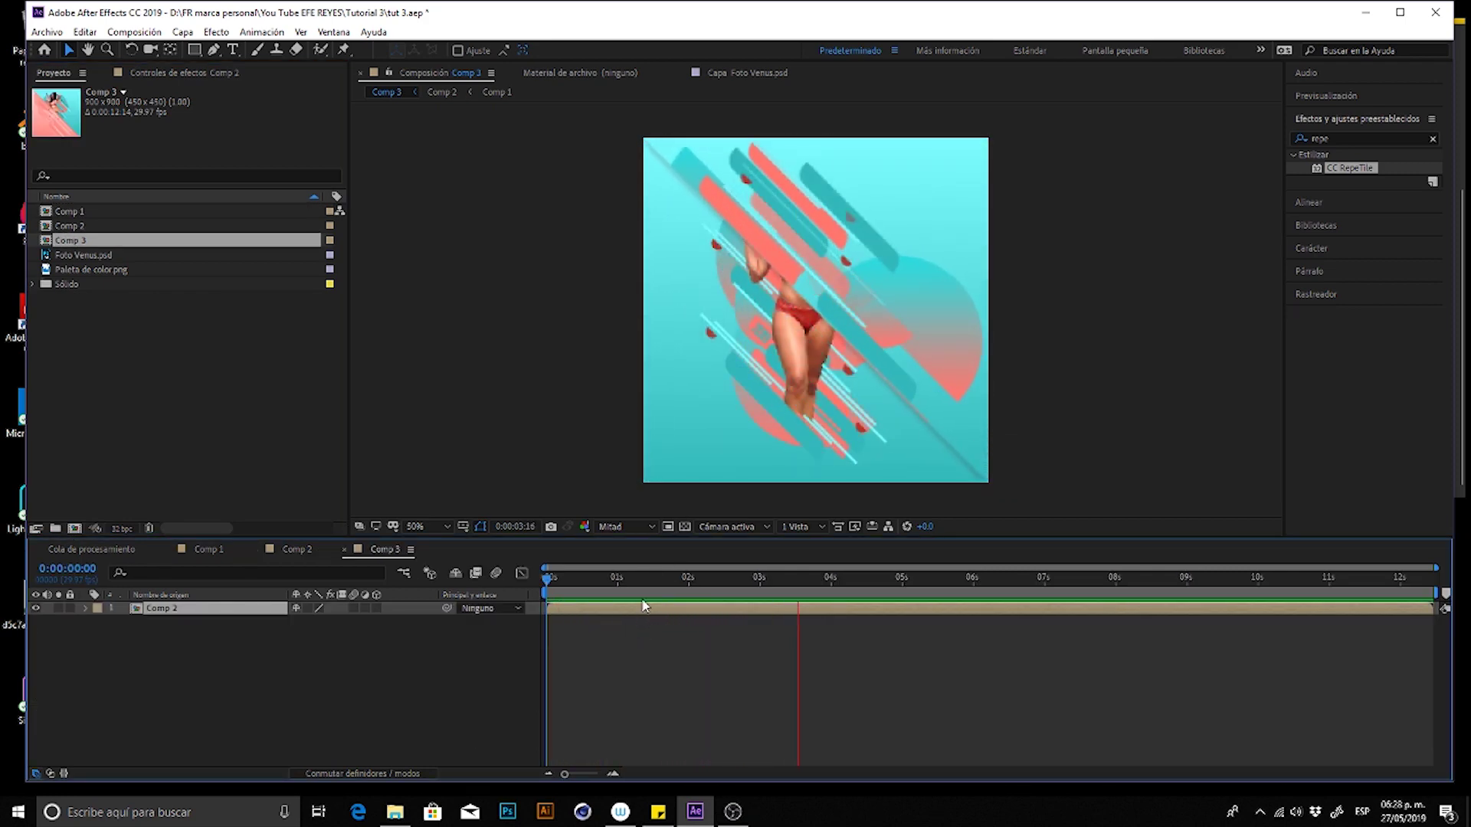
{"action": "key", "text": "space"}
{"action": "left_click_drag", "start_coordinate": [546, 578], "coordinate": [774, 578]}
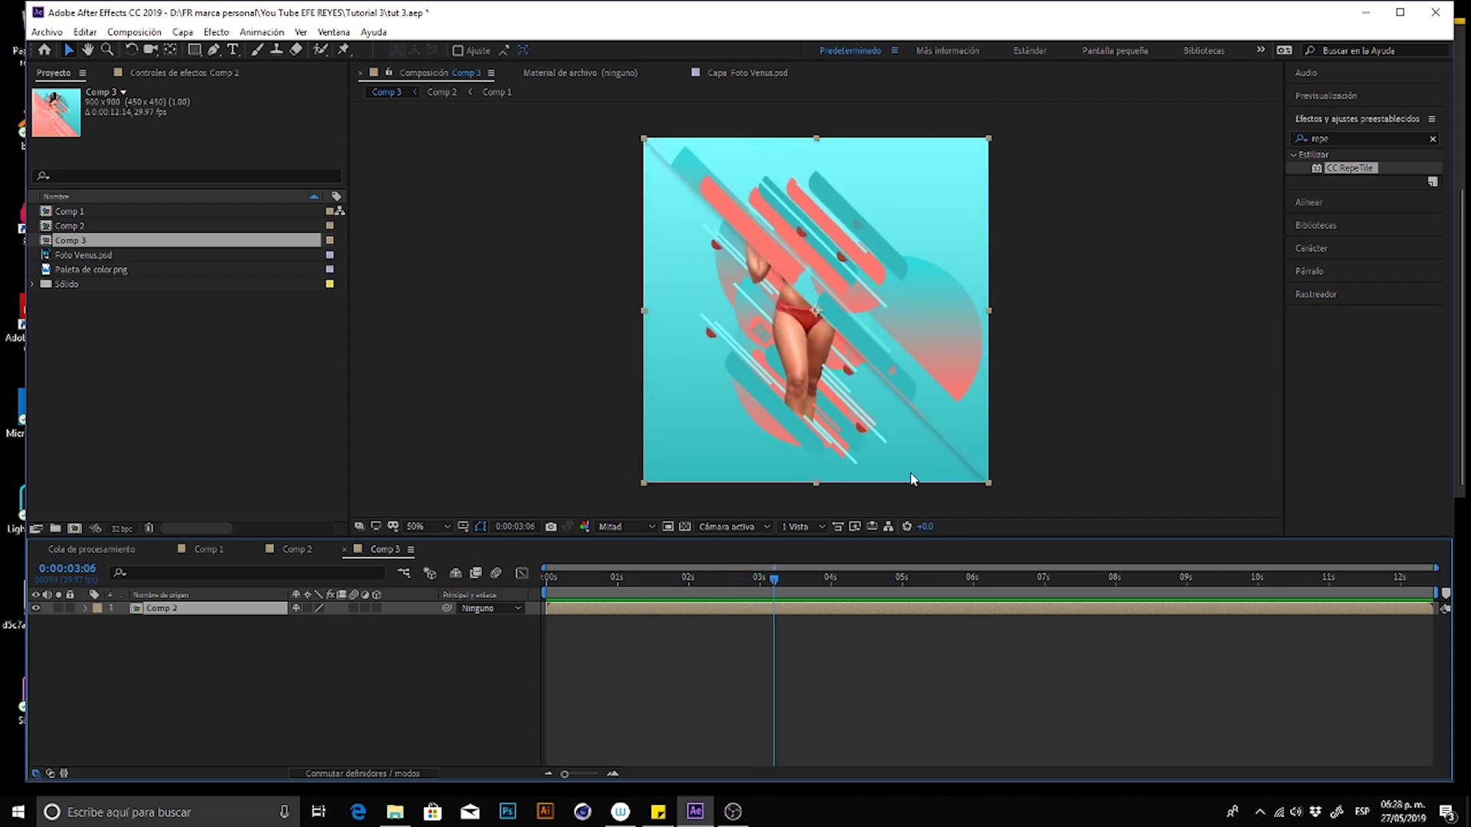
{"action": "key", "text": "space"}
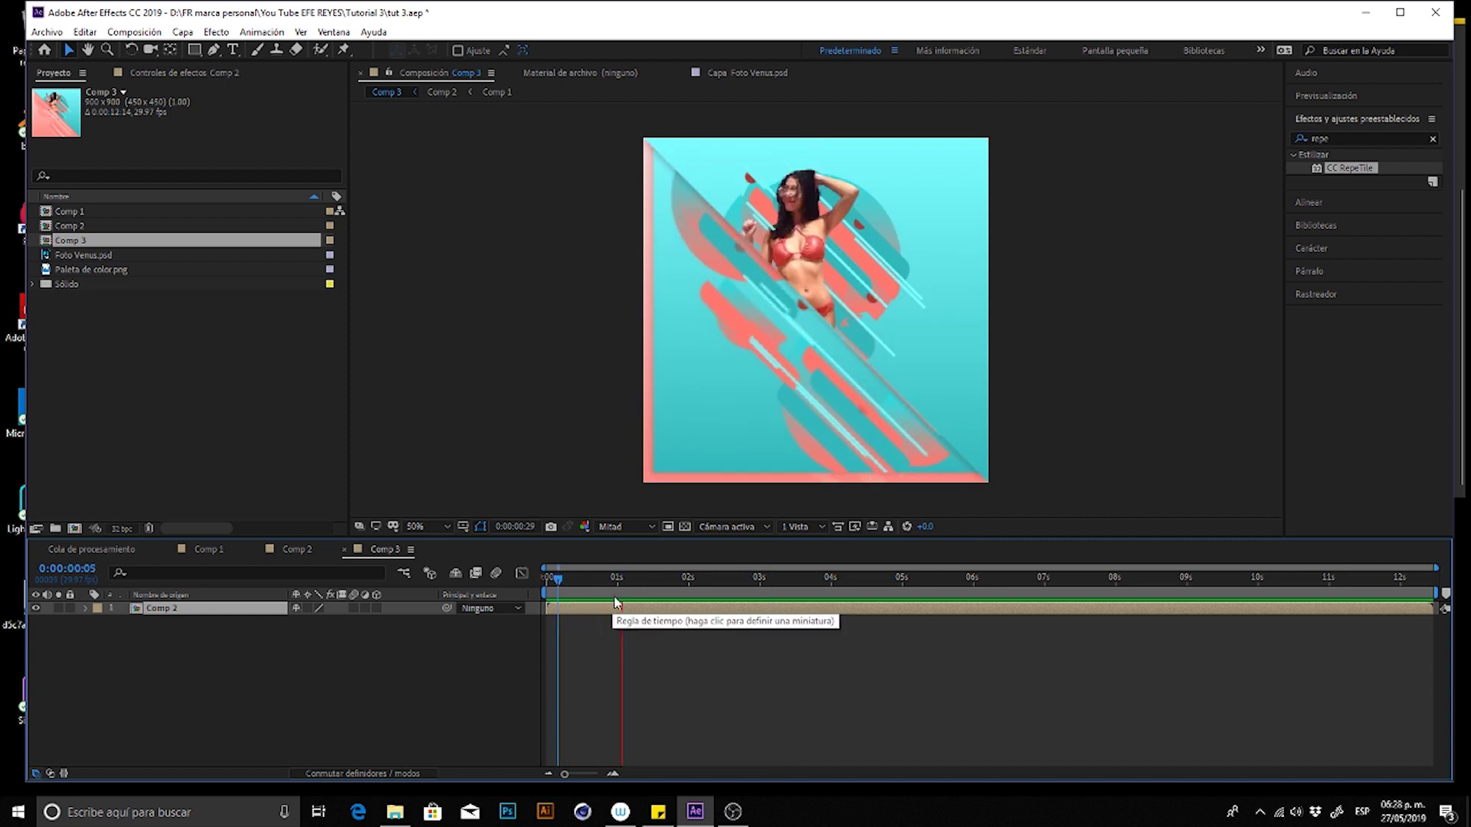
{"action": "key", "text": "space"}
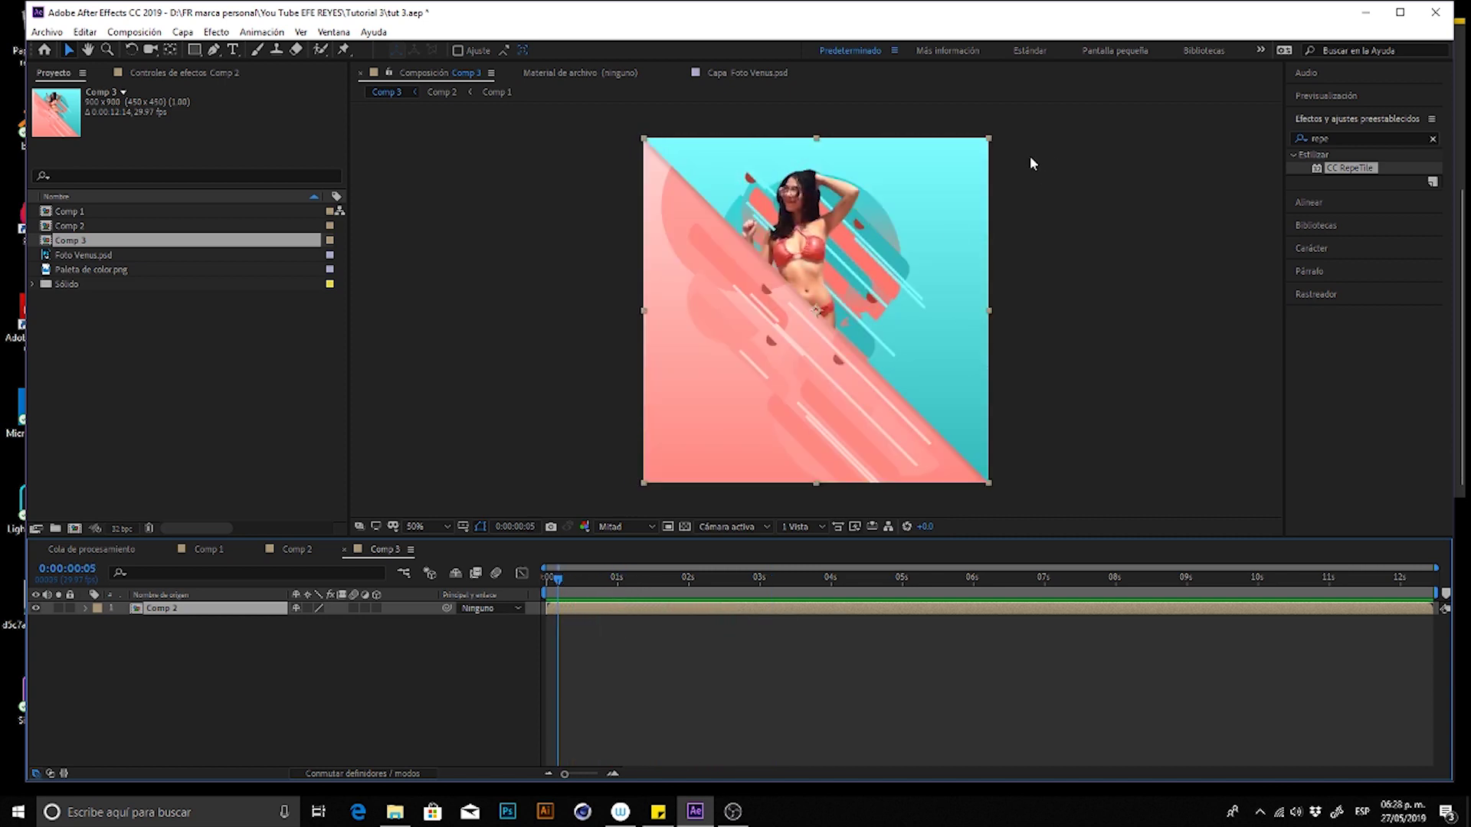
{"action": "key", "text": "space"}
{"action": "left_click_drag", "start_coordinate": [674, 578], "coordinate": [652, 579]}
{"action": "key", "text": "space"}
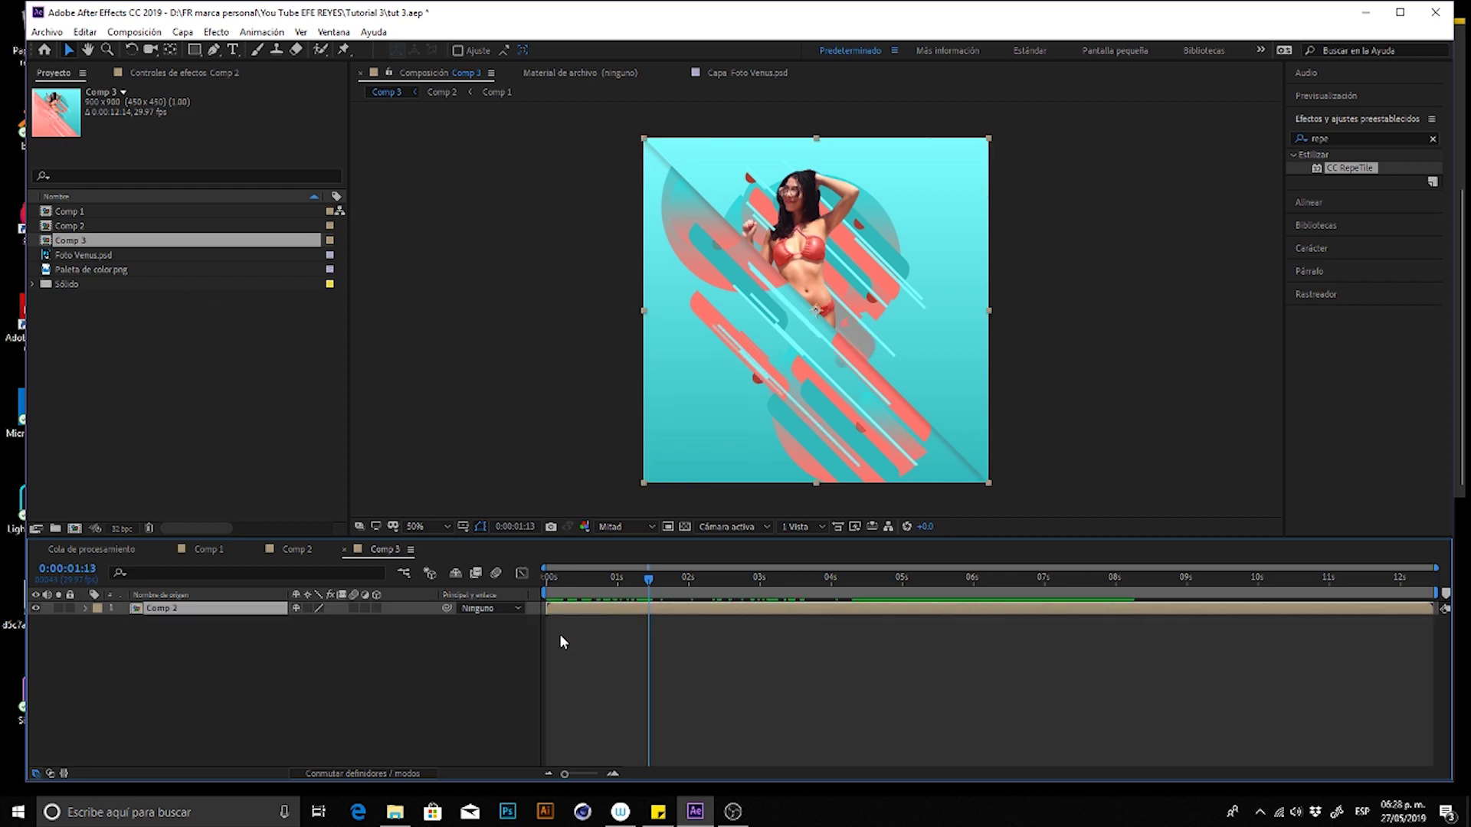
{"action": "key", "text": "ctrl+d"}
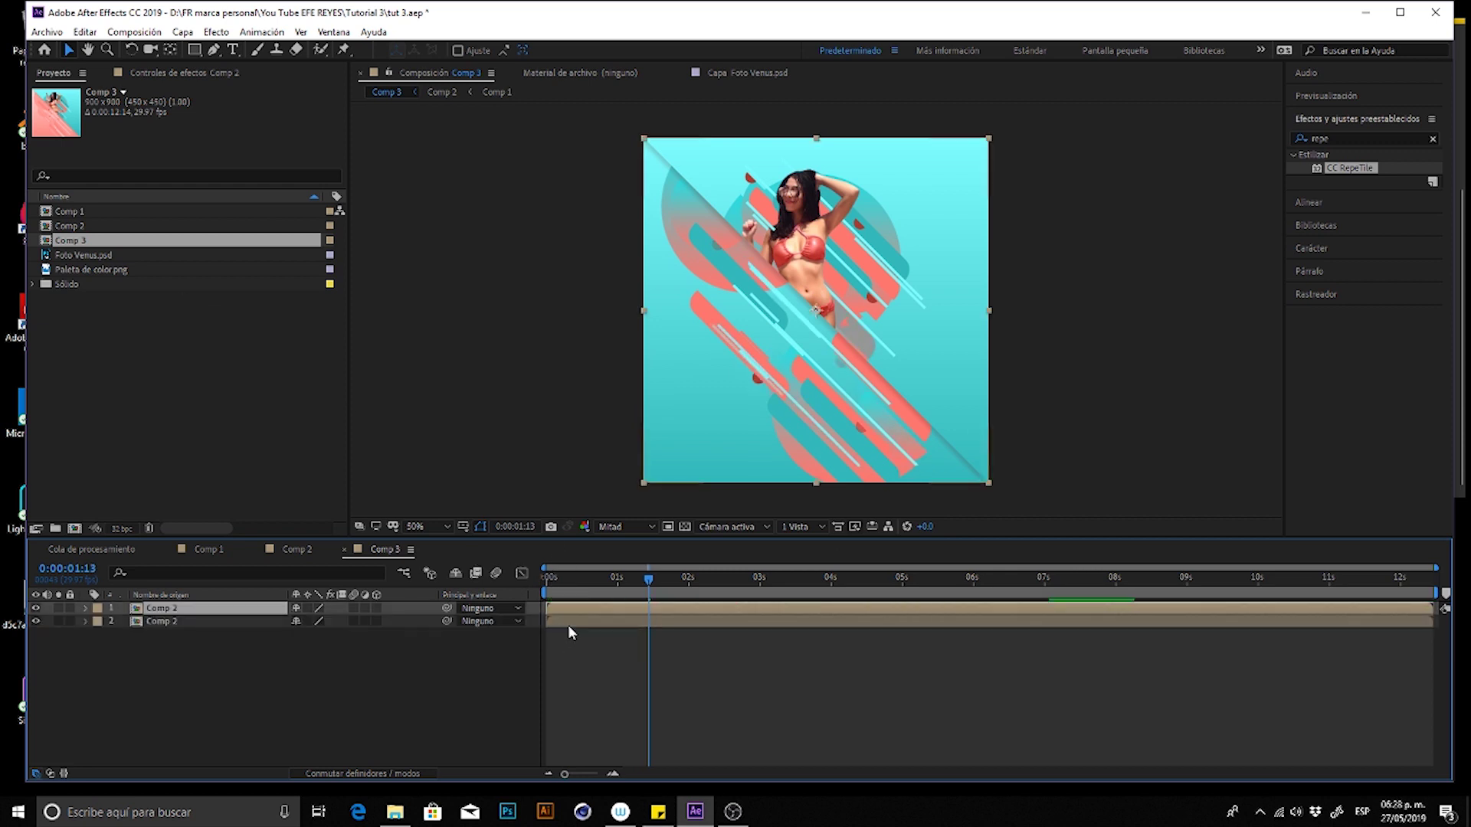
{"action": "key", "text": "ctrl+z"}
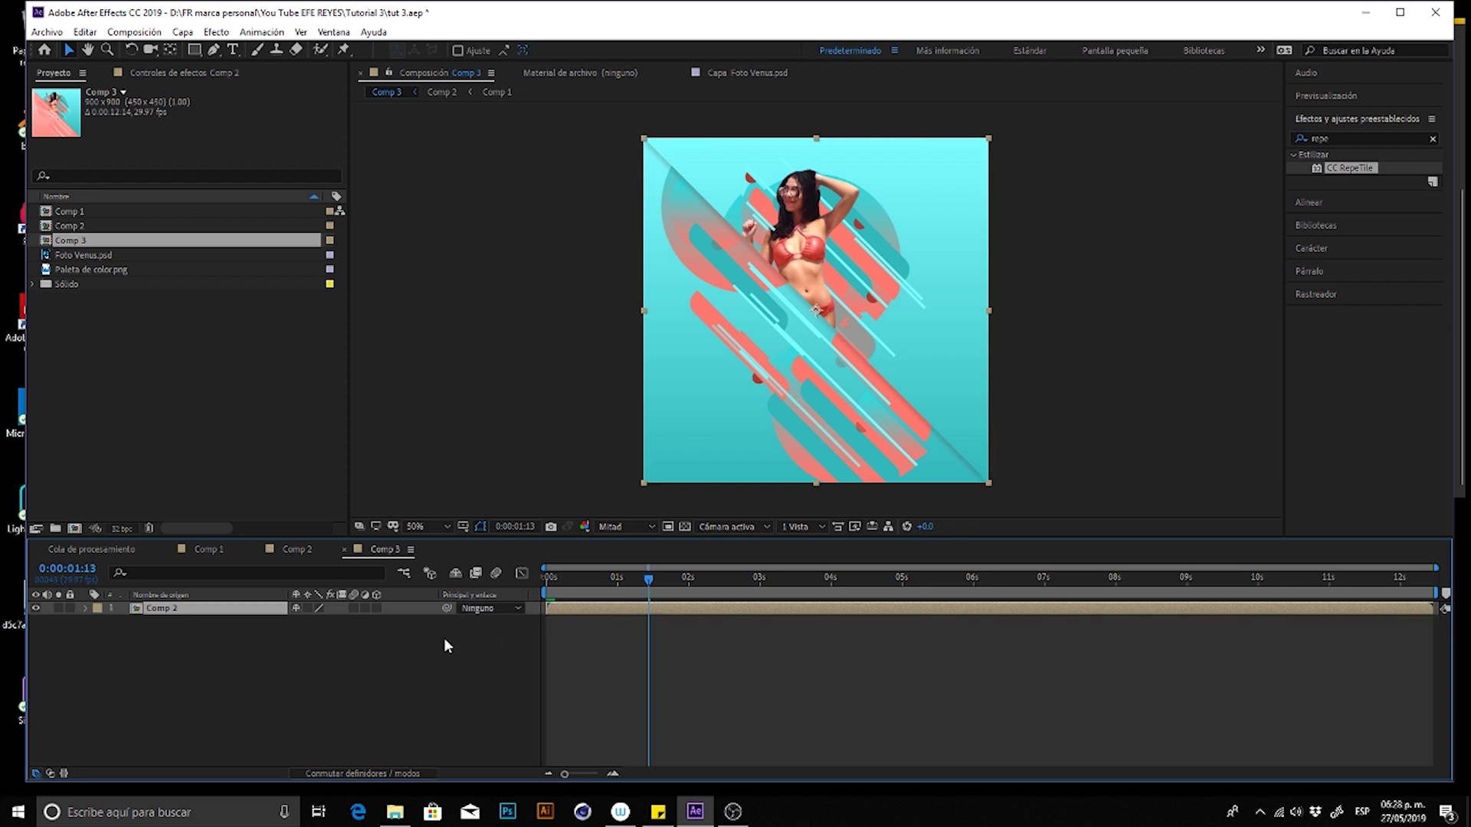
{"action": "left_click", "coordinate": [199, 52]}
- Draw a rectangle mask on Comp 2, rotate it 45° and place it along the diagonal
{"action": "left_click_drag", "start_coordinate": [623, 128], "coordinate": [1068, 500]}
{"action": "key", "text": "v"}
{"action": "left_click", "coordinate": [1048, 510]}
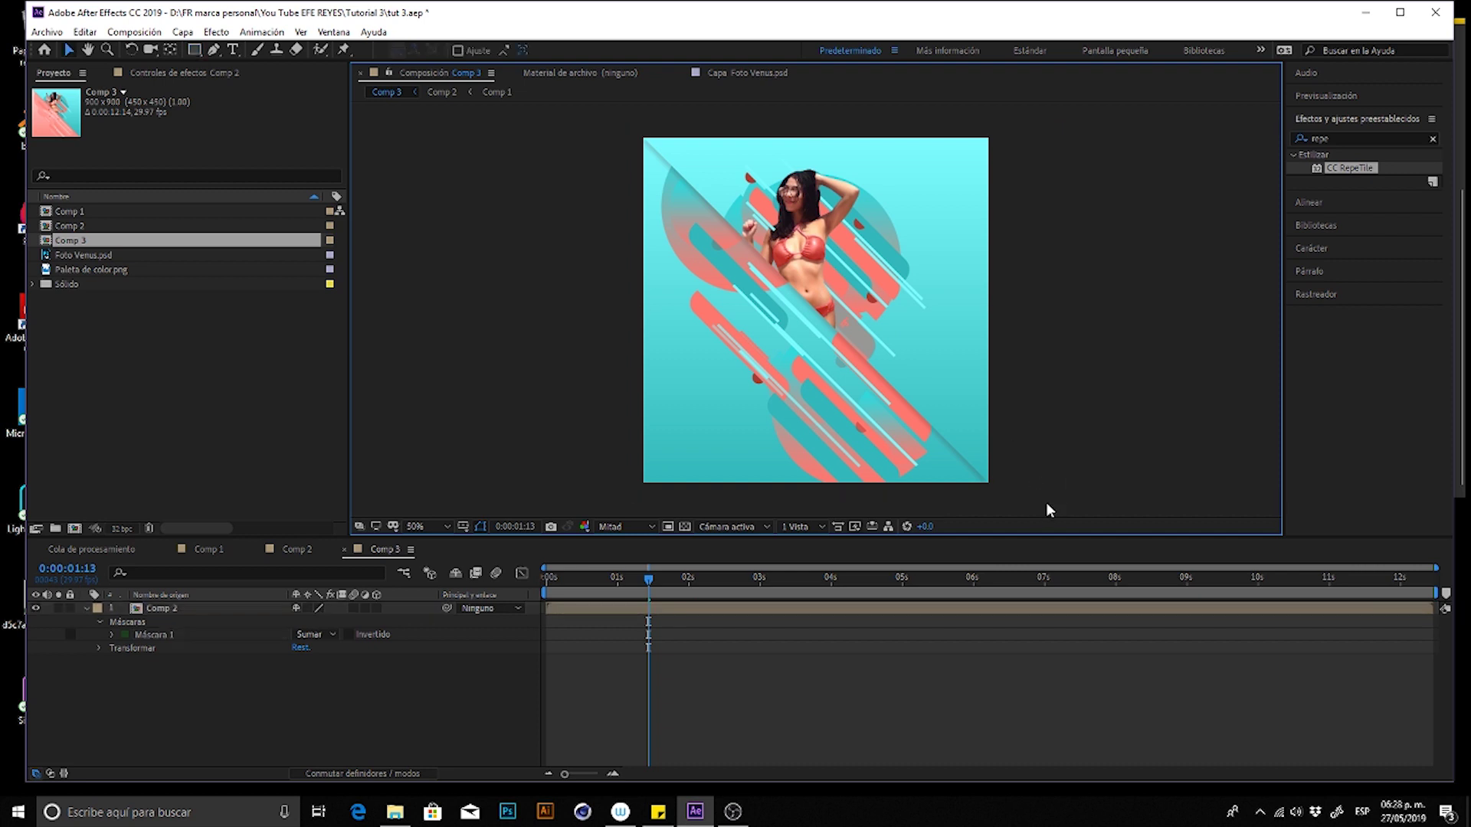
{"action": "left_click", "coordinate": [595, 613]}
{"action": "double_click", "coordinate": [1070, 470]}
{"action": "mouse_move", "coordinate": [1070, 470]}
{"action": "left_mouse_down"}
{"action": "mouse_move", "coordinate": [826, 422]}
{"action": "mouse_move", "coordinate": [903, 486]}
{"action": "mouse_move", "coordinate": [785, 487]}
{"action": "mouse_move", "coordinate": [861, 550]}
{"action": "left_mouse_up"}
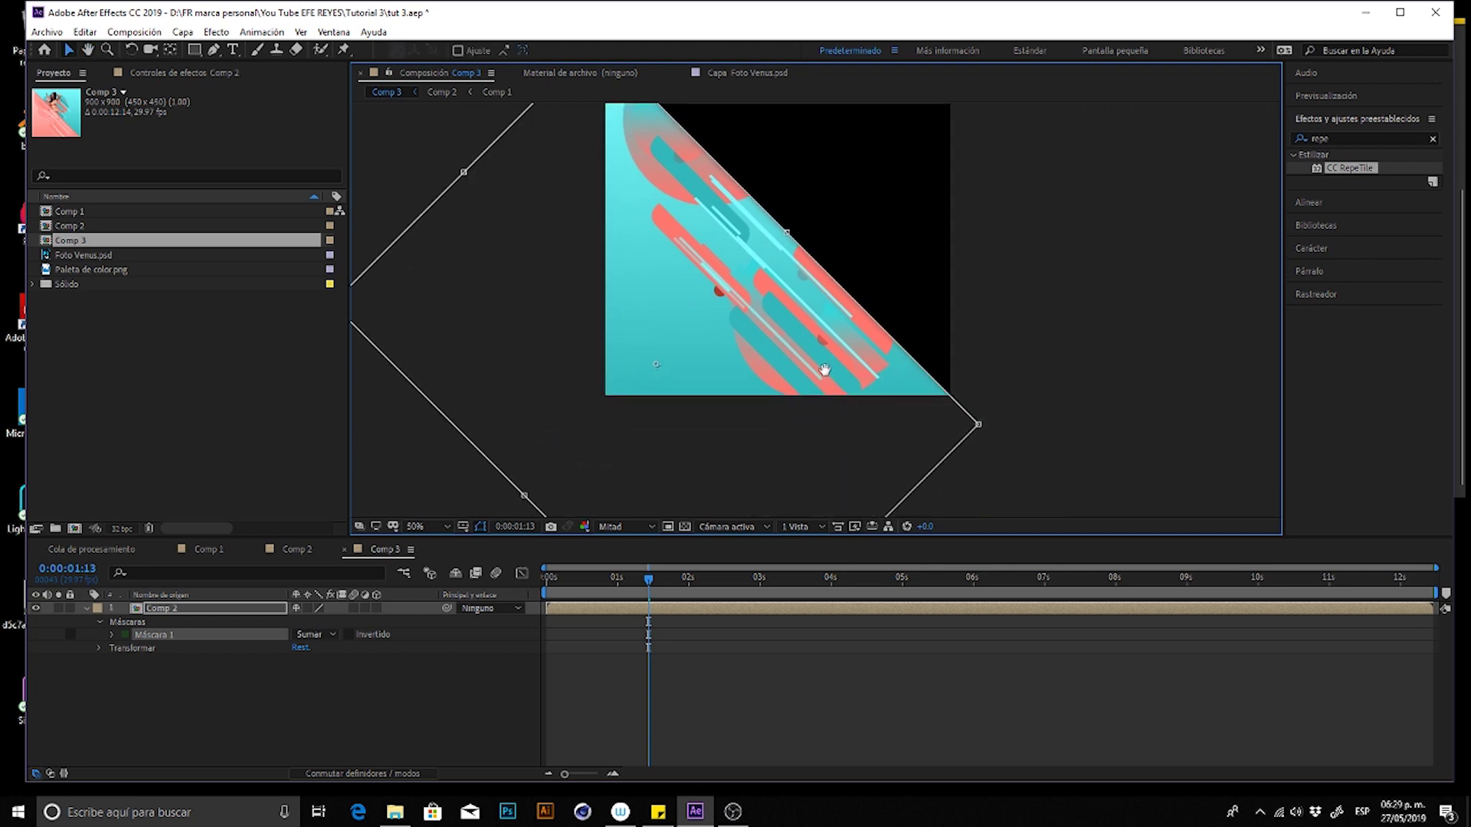
{"action": "left_click_drag", "start_coordinate": [824, 370], "coordinate": [742, 383]}
{"action": "left_click", "coordinate": [494, 616]}
{"action": "left_click", "coordinate": [563, 586]}
{"action": "left_click", "coordinate": [589, 583]}
{"action": "left_click", "coordinate": [587, 609]}
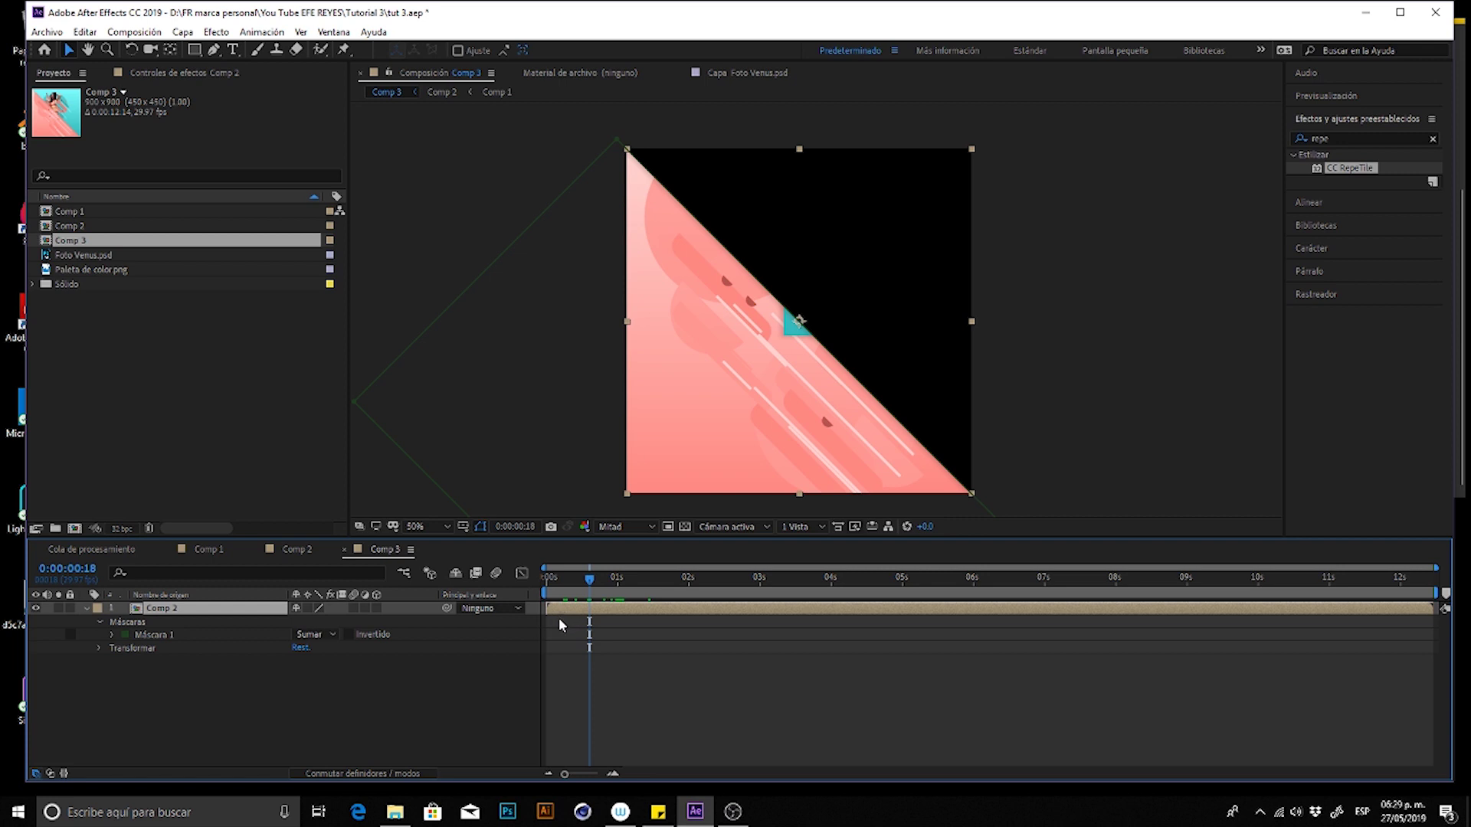
- Duplicate the masked Comp 2 and set the copy's Máscara 1 mode to Restar
{"action": "key", "text": "ctrl+d"}
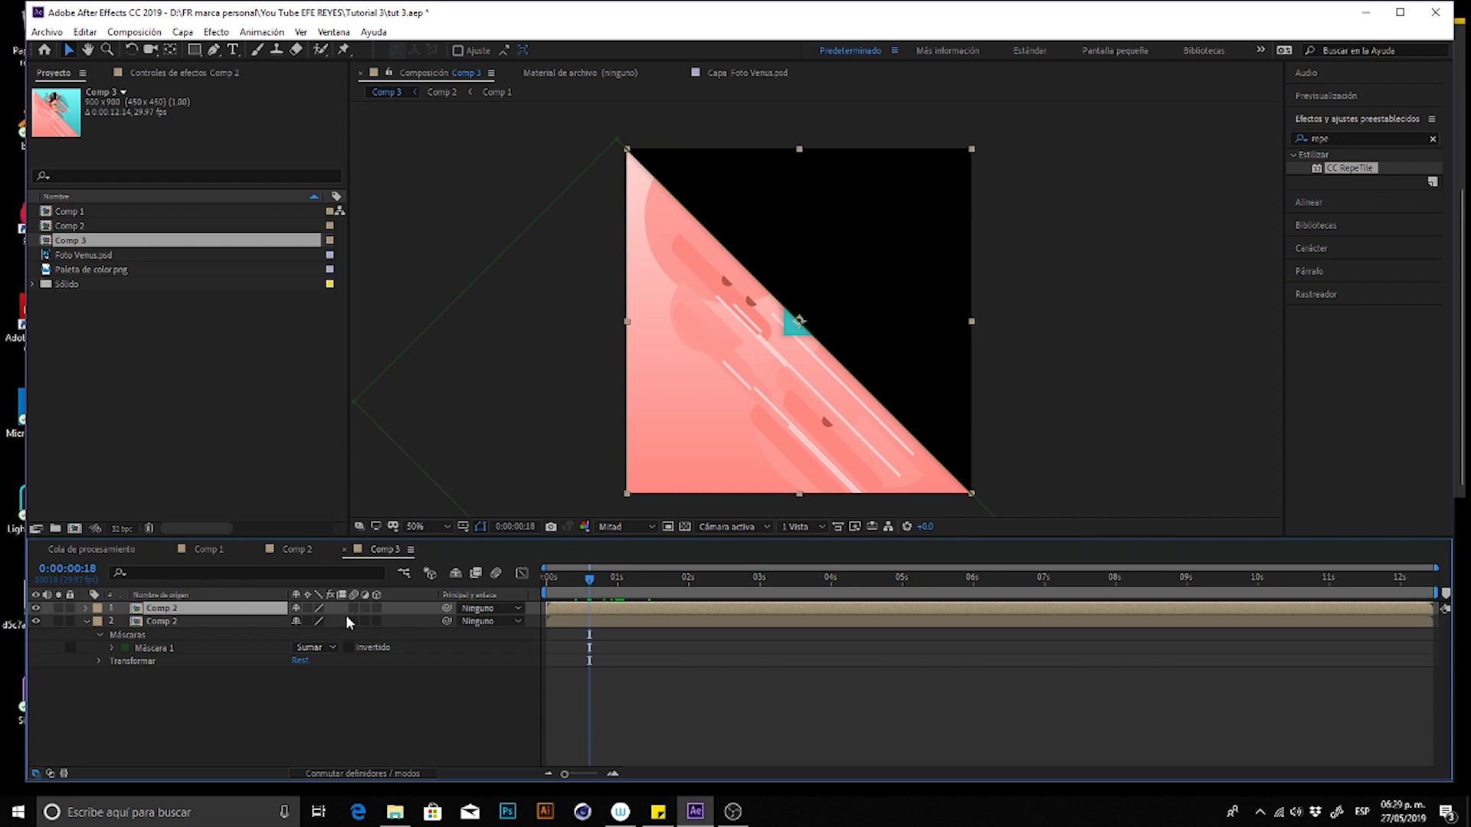
{"action": "key", "text": "m"}
{"action": "left_click", "coordinate": [313, 620]}
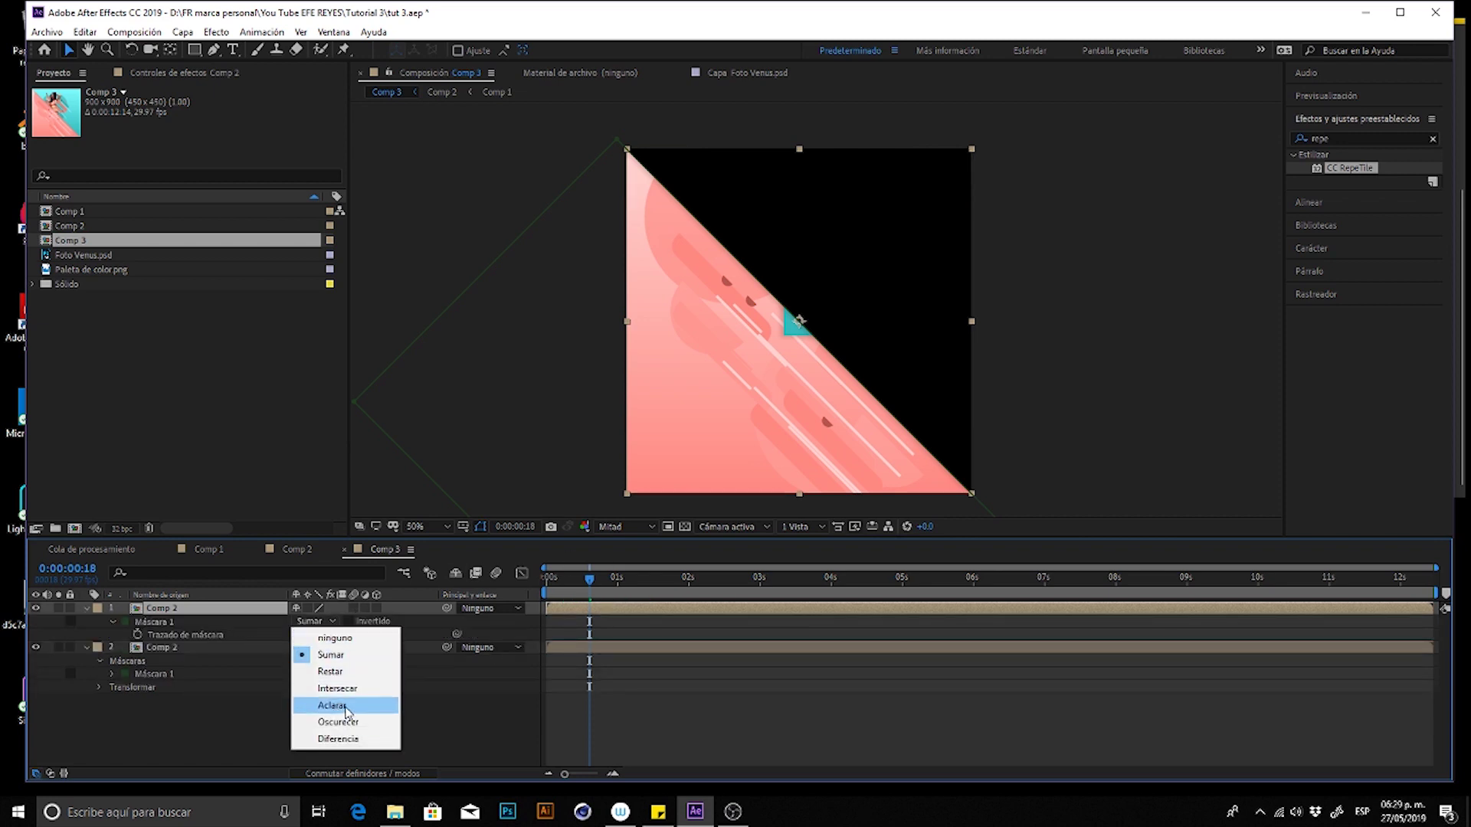
{"action": "left_click", "coordinate": [330, 671]}
{"action": "left_click", "coordinate": [475, 694]}
{"action": "left_click_drag", "start_coordinate": [568, 597], "coordinate": [527, 600]}
{"action": "key", "text": "space"}
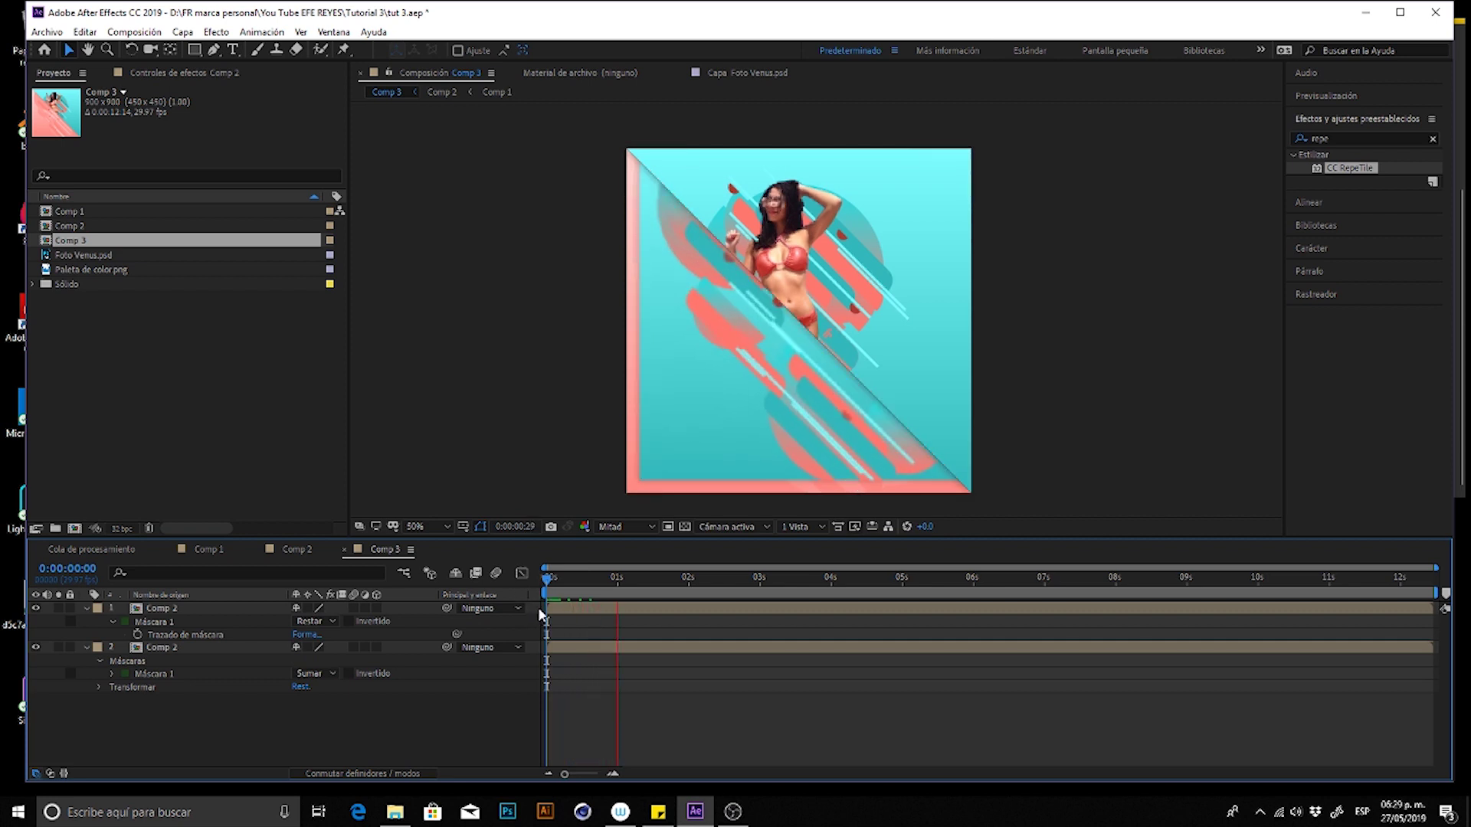
- Drag the top Comp 2 copy to start just before 3 seconds and preview the early frames
{"action": "left_click_drag", "start_coordinate": [598, 585], "coordinate": [635, 593]}
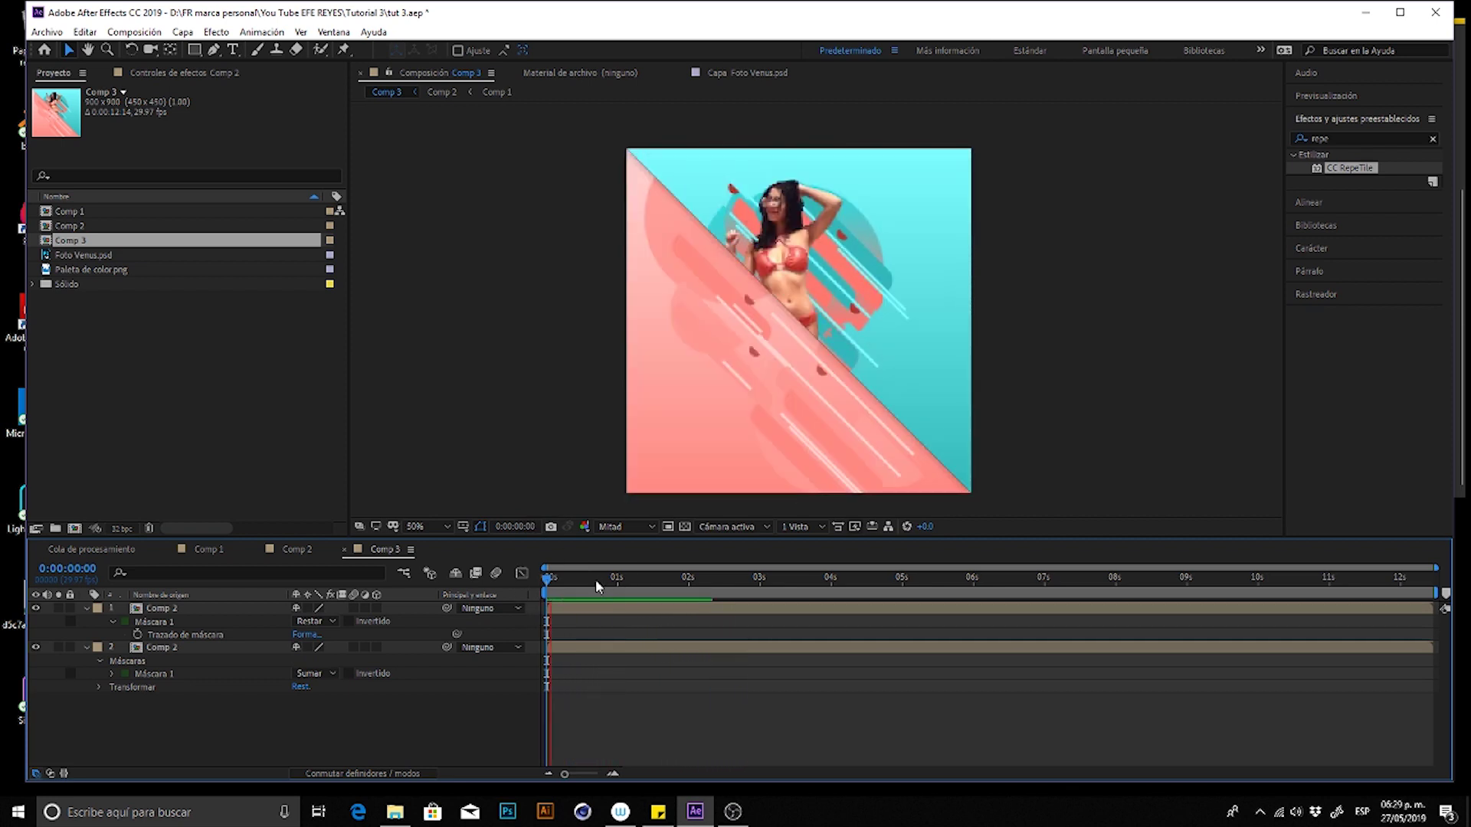
{"action": "left_click_drag", "start_coordinate": [619, 608], "coordinate": [817, 611]}
{"action": "left_click_drag", "start_coordinate": [728, 582], "coordinate": [823, 581]}
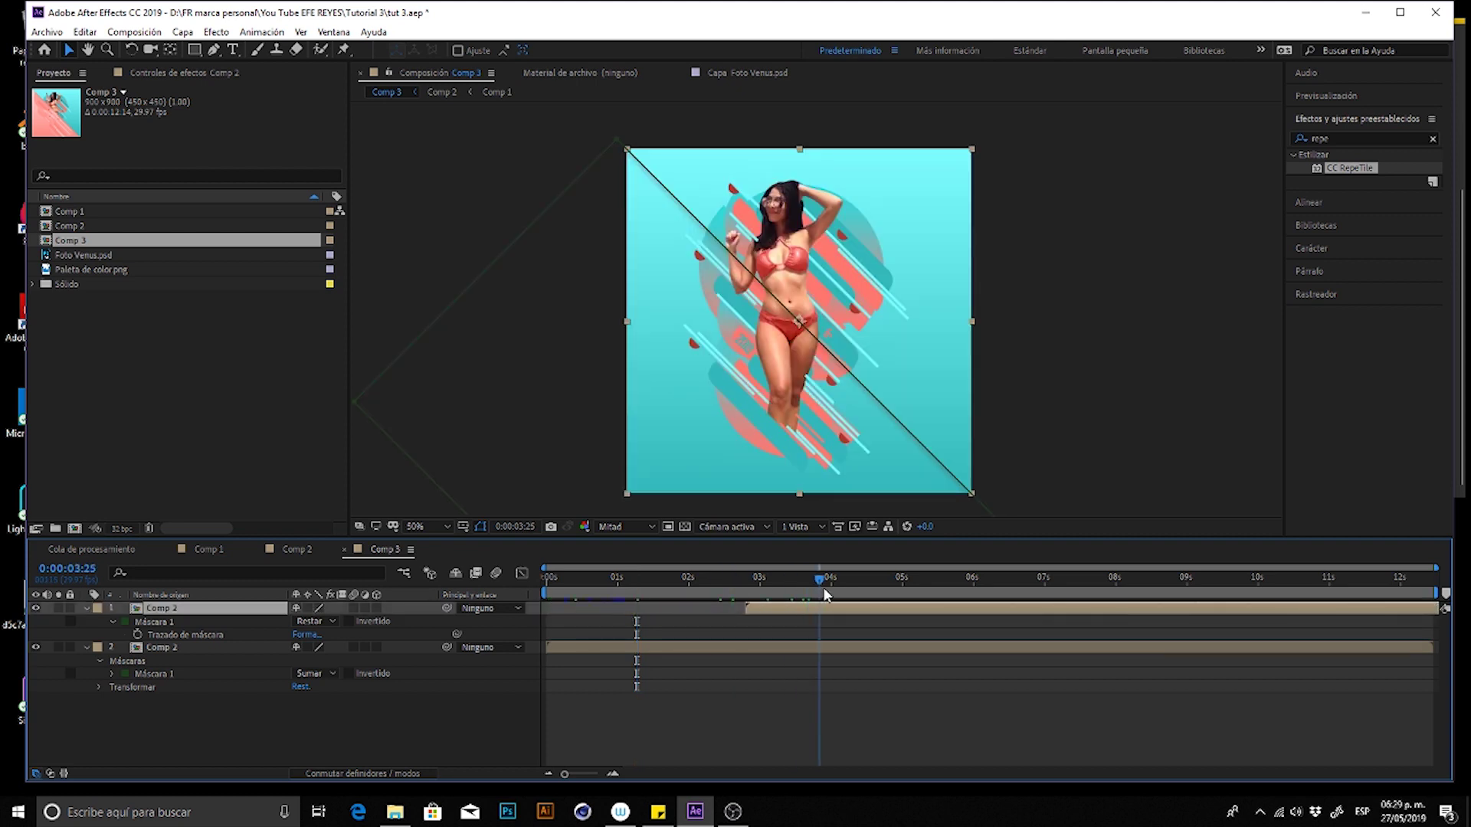
{"action": "left_click", "coordinate": [646, 662]}
{"action": "left_click", "coordinate": [663, 648]}
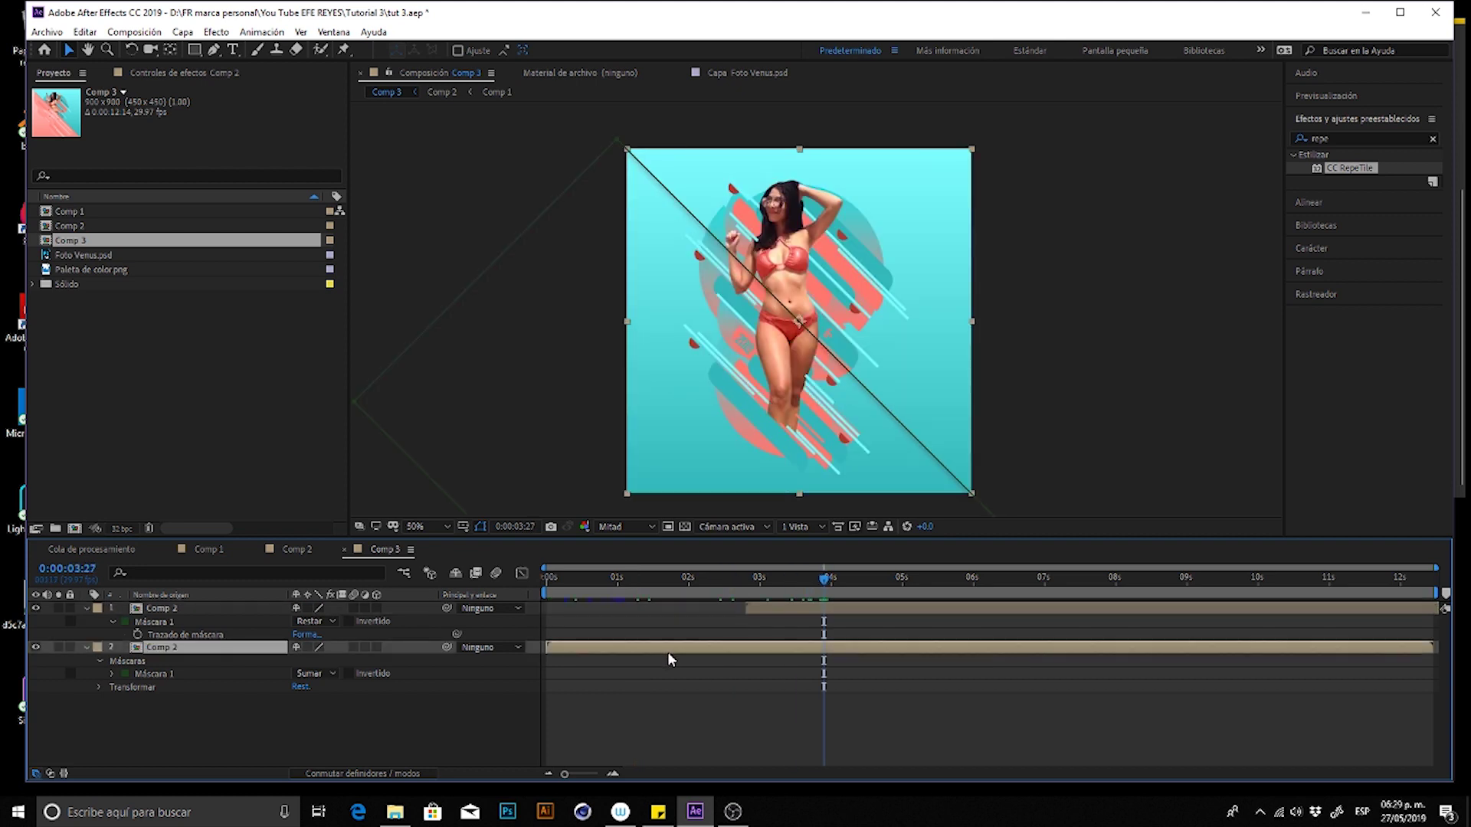
{"action": "left_click_drag", "start_coordinate": [584, 586], "coordinate": [677, 602]}
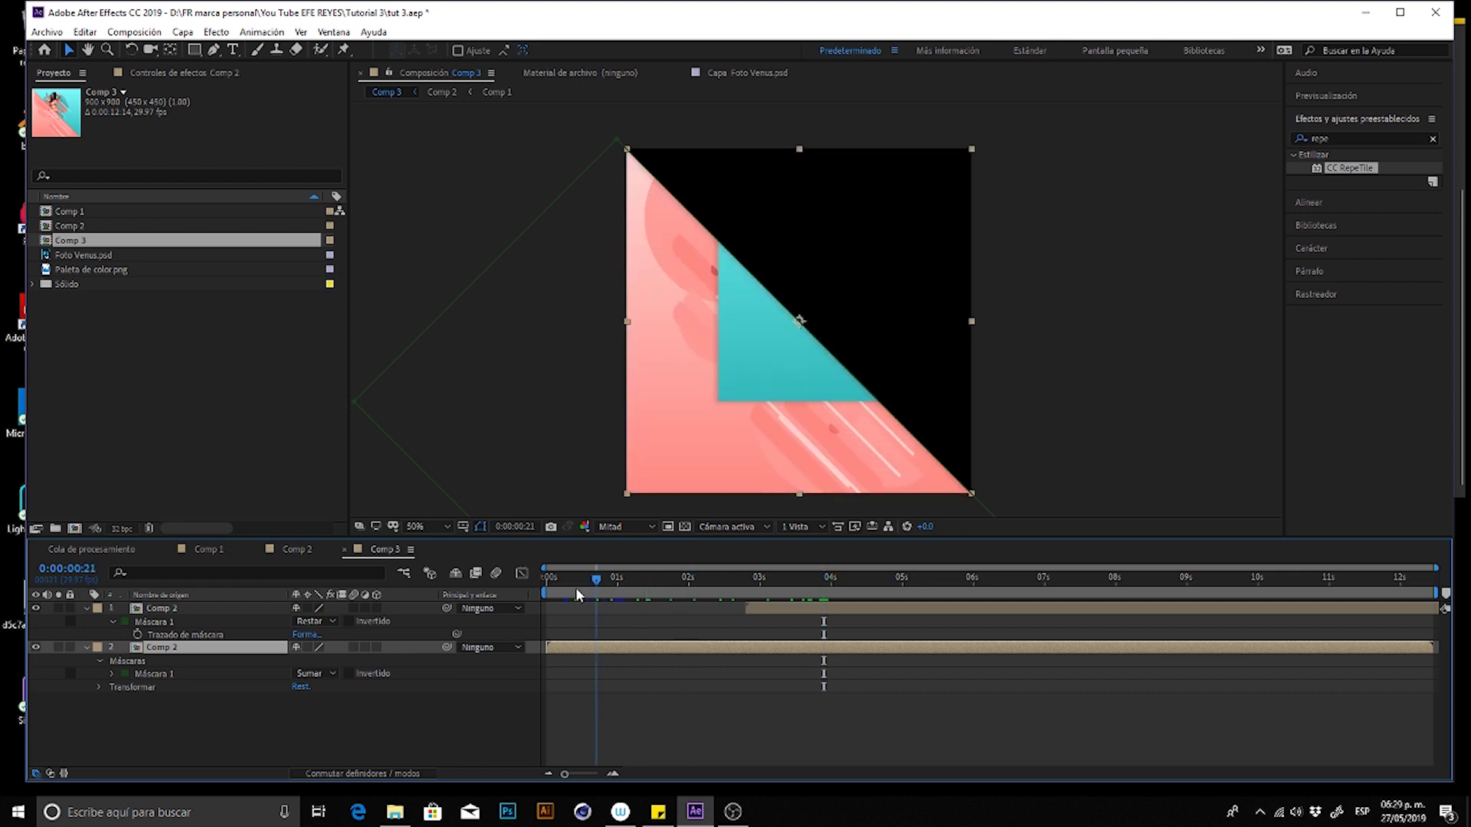
{"action": "key", "text": "space"}
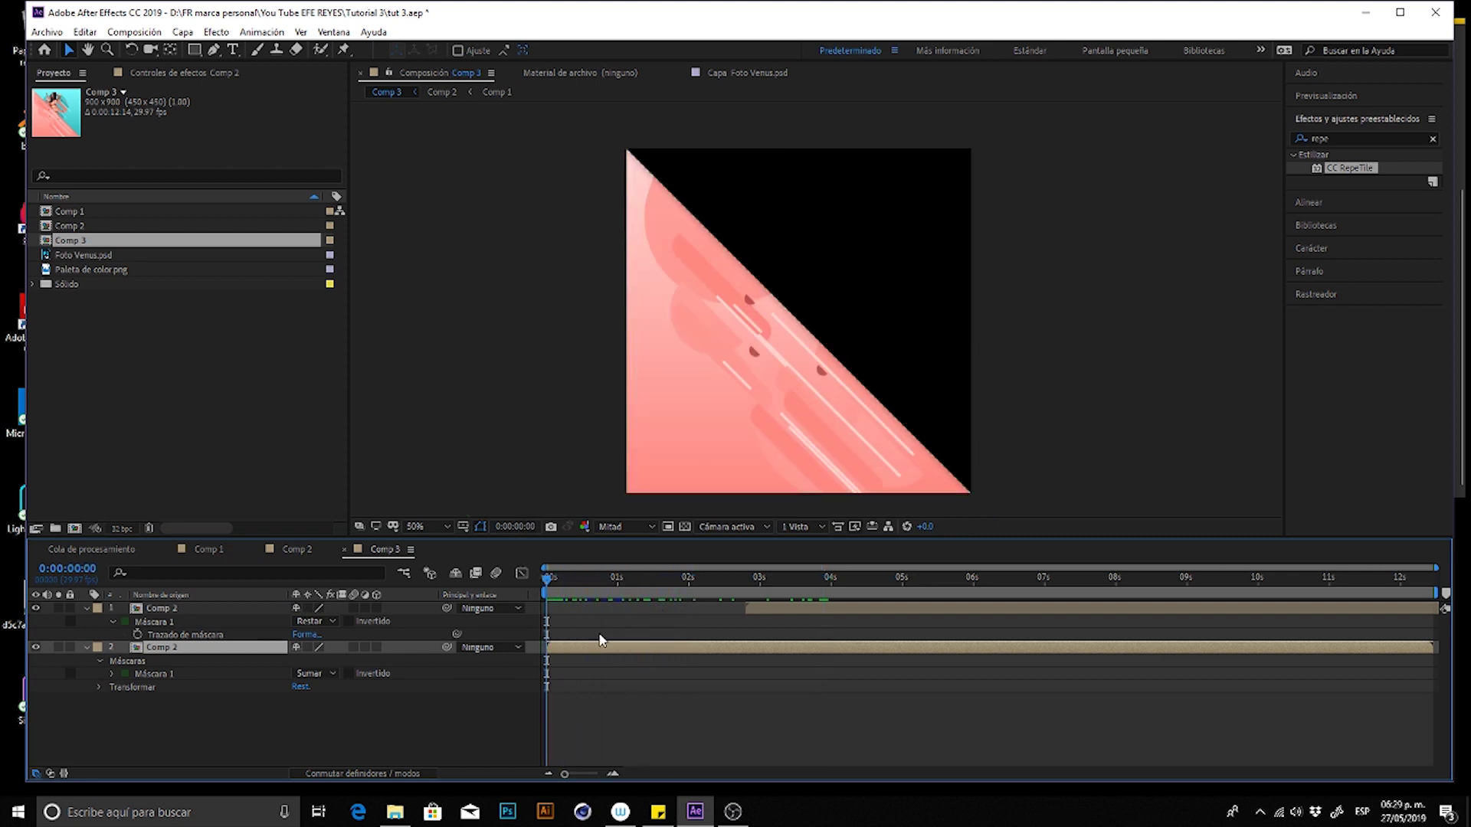
{"action": "left_click_drag", "start_coordinate": [624, 581], "coordinate": [663, 578]}
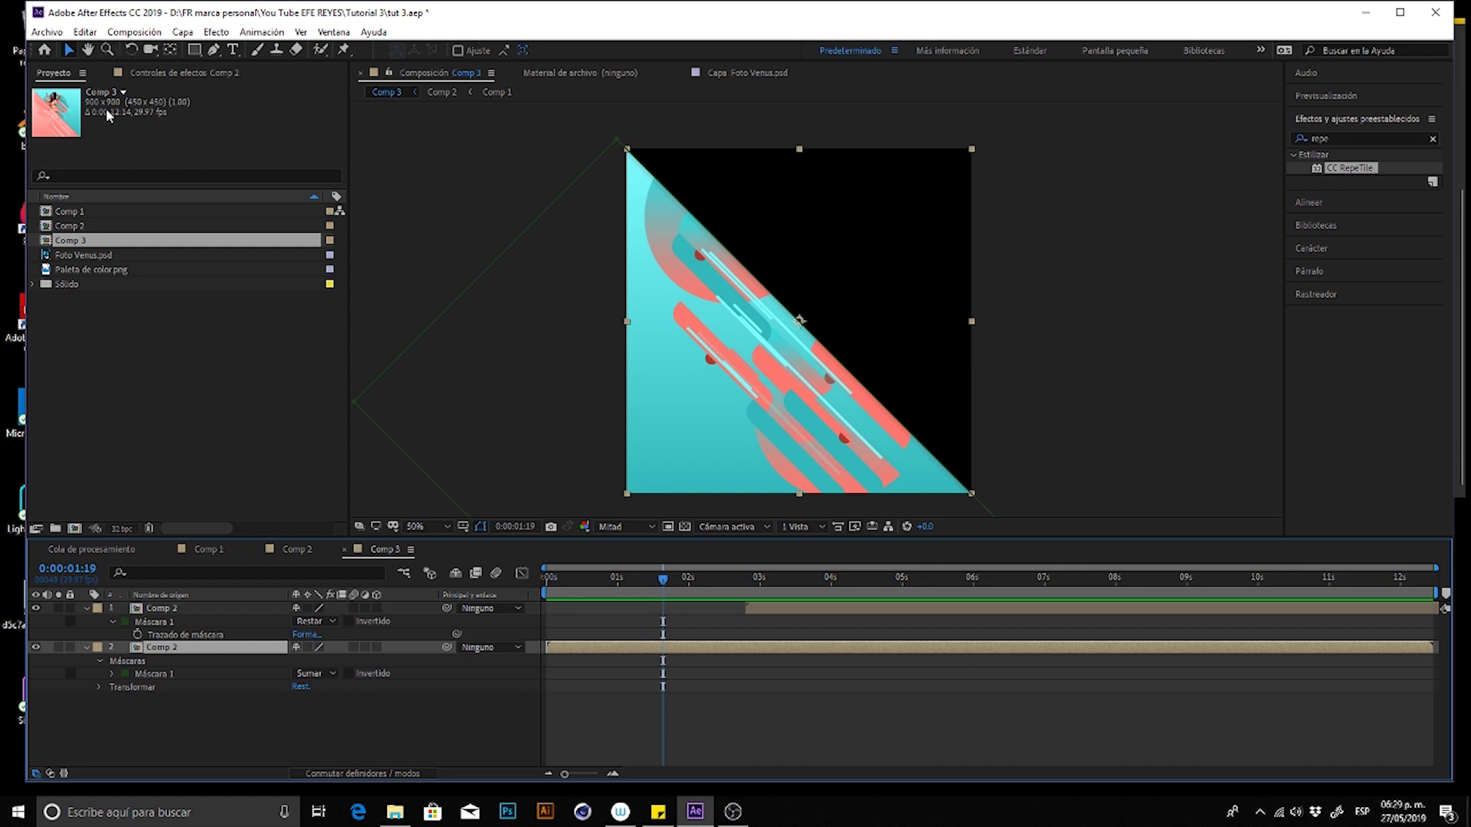
{"action": "left_click", "coordinate": [154, 73]}
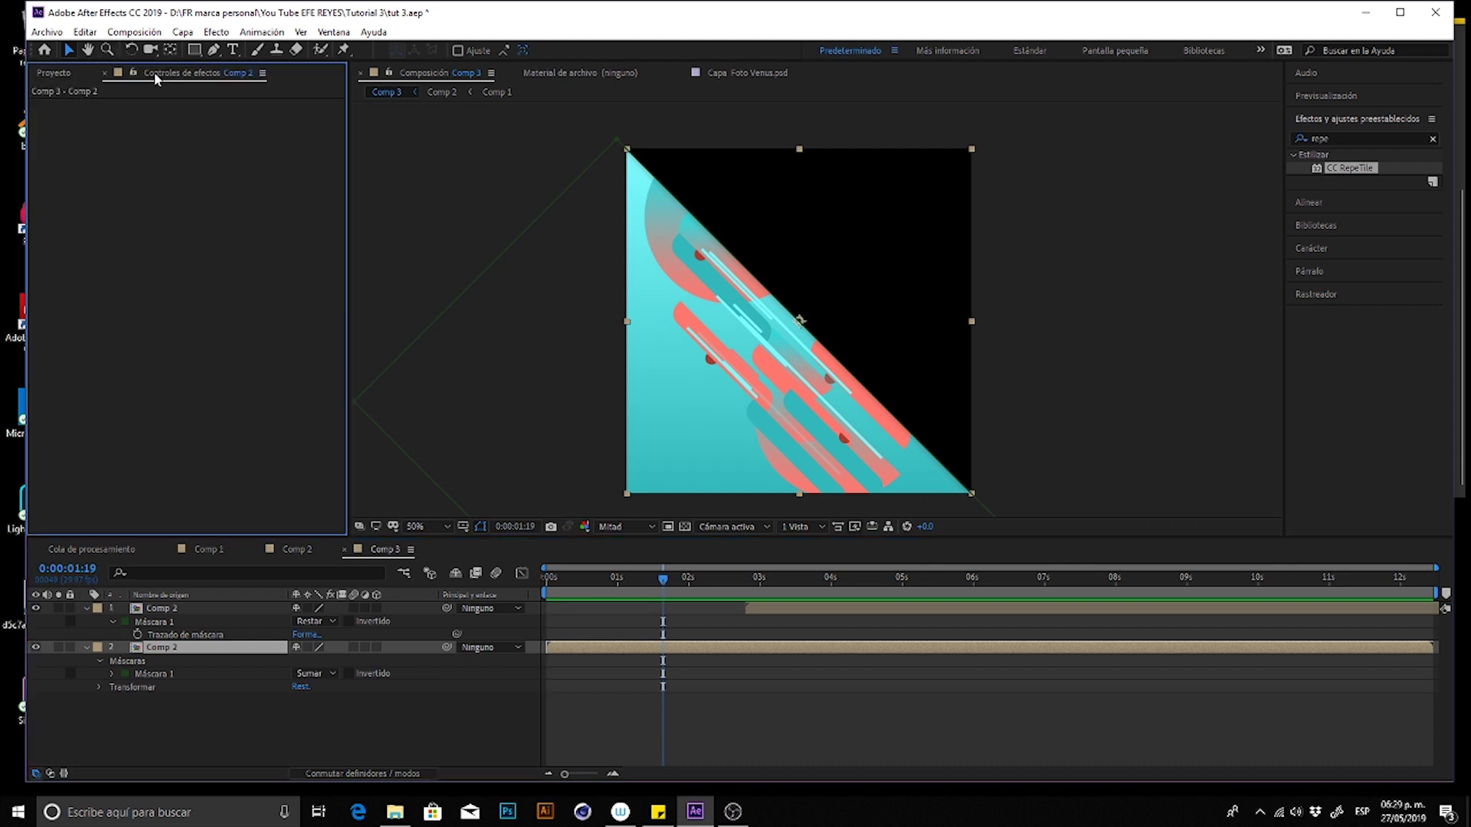
- Open Comp 2, copy CC RepeTile and Sombra paralela from its Comp 1 layer, and return to Comp 3
{"action": "left_click", "coordinate": [80, 75]}
{"action": "left_click", "coordinate": [277, 549]}
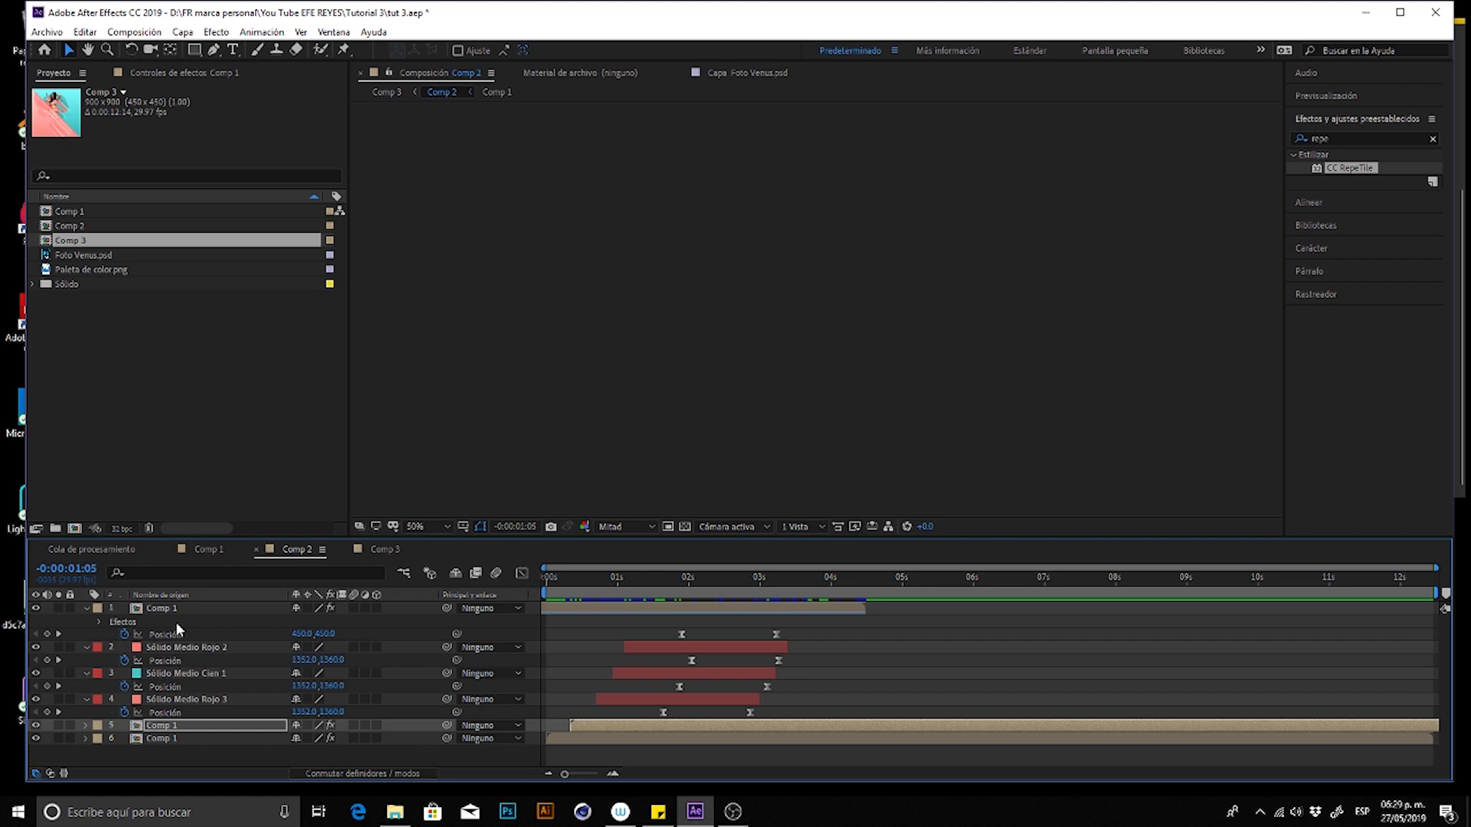
{"action": "left_click", "coordinate": [180, 609]}
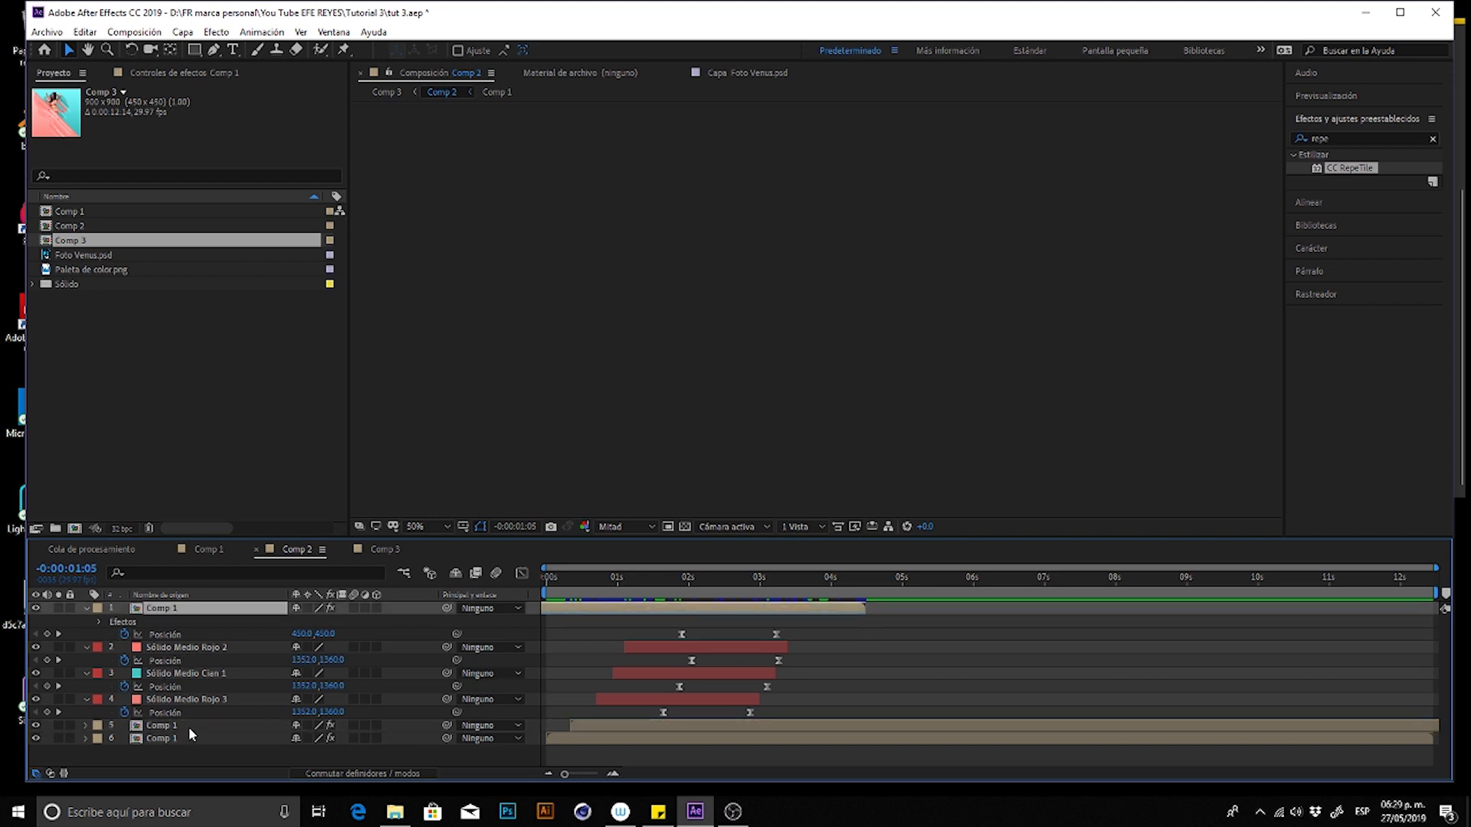
{"action": "left_click", "coordinate": [702, 579]}
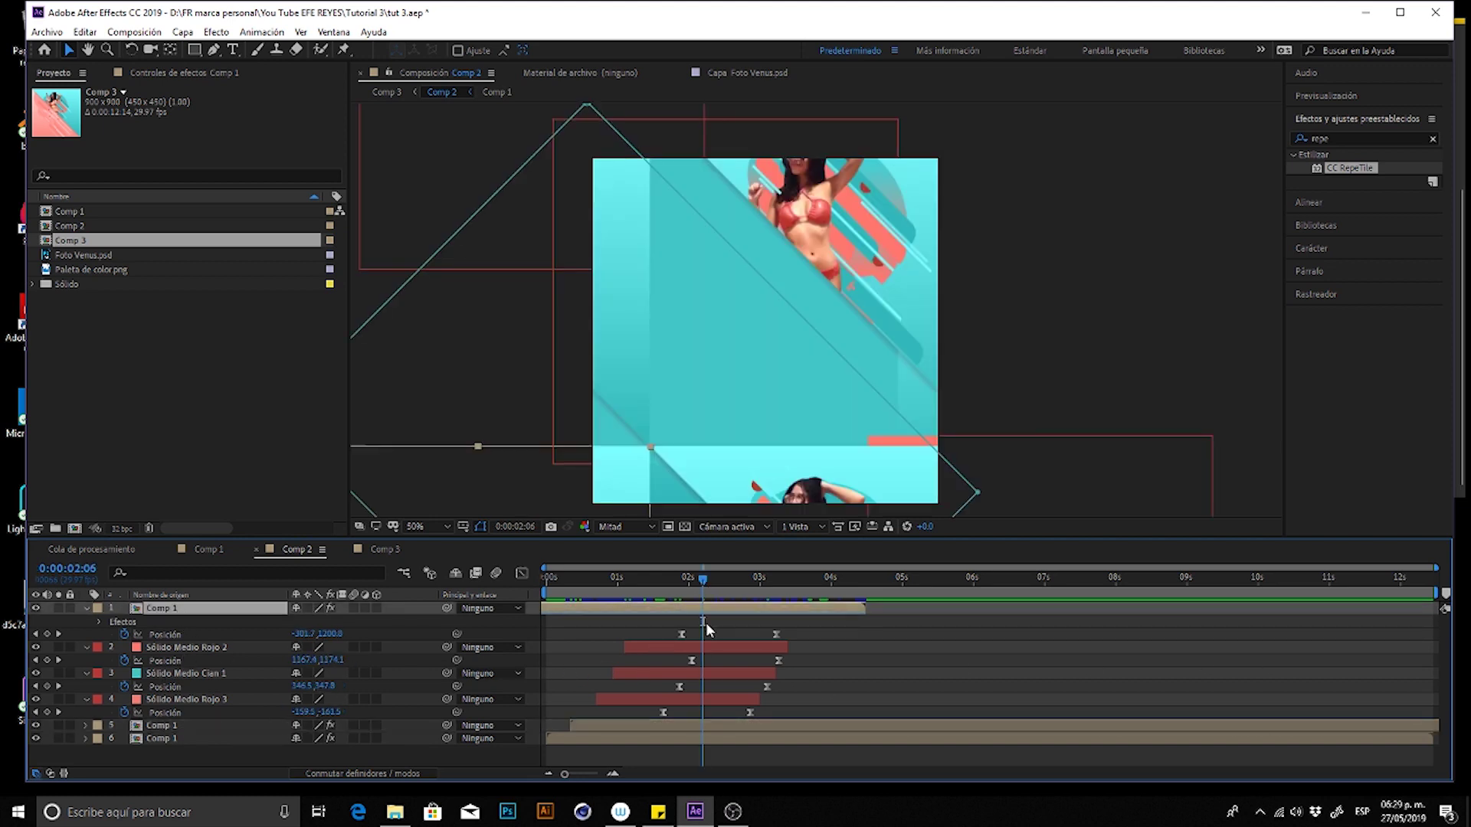
{"action": "left_click", "coordinate": [168, 74]}
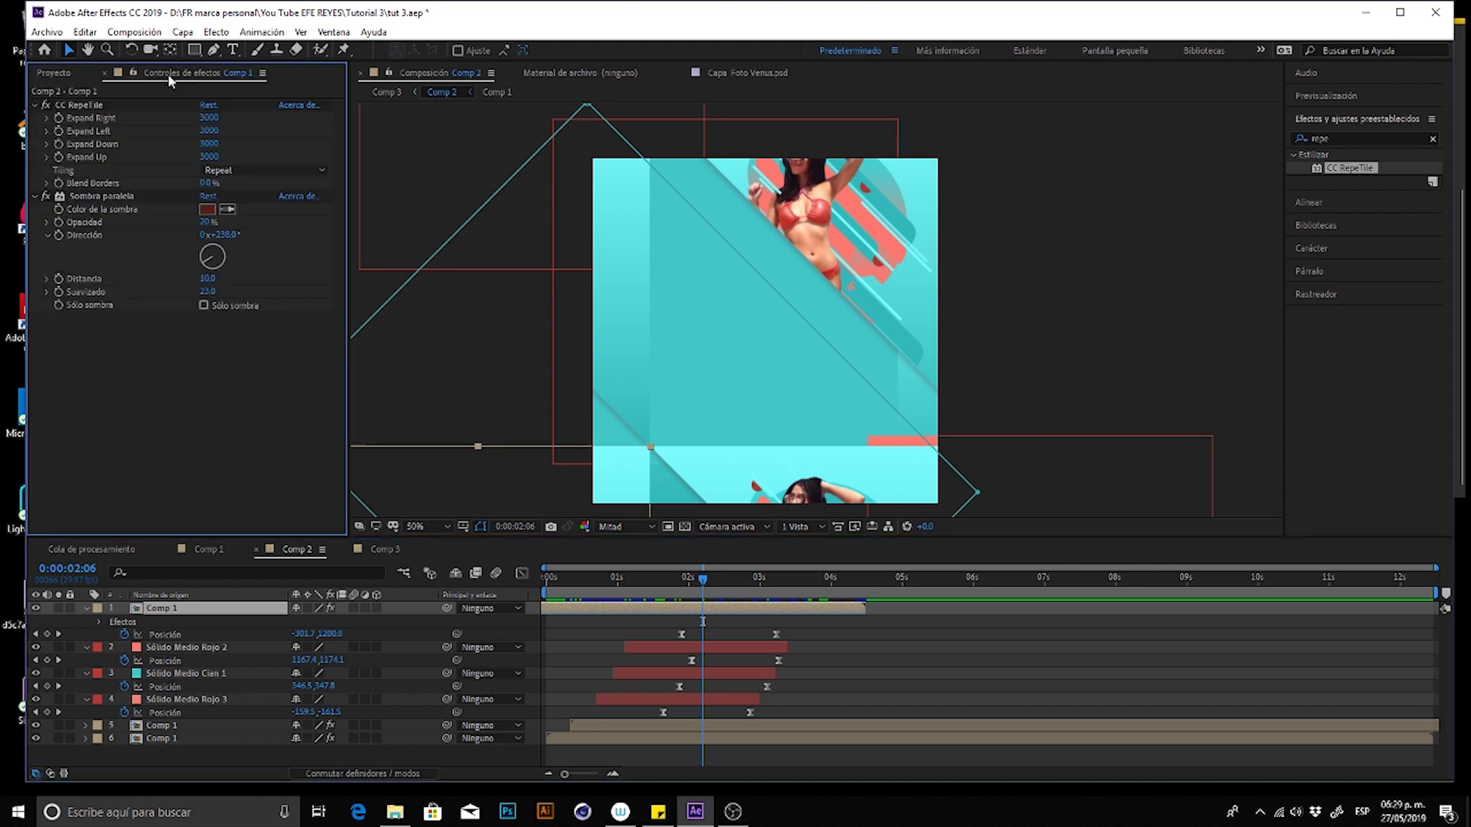
{"action": "left_click", "coordinate": [82, 108]}
{"action": "left_click", "coordinate": [100, 196]}
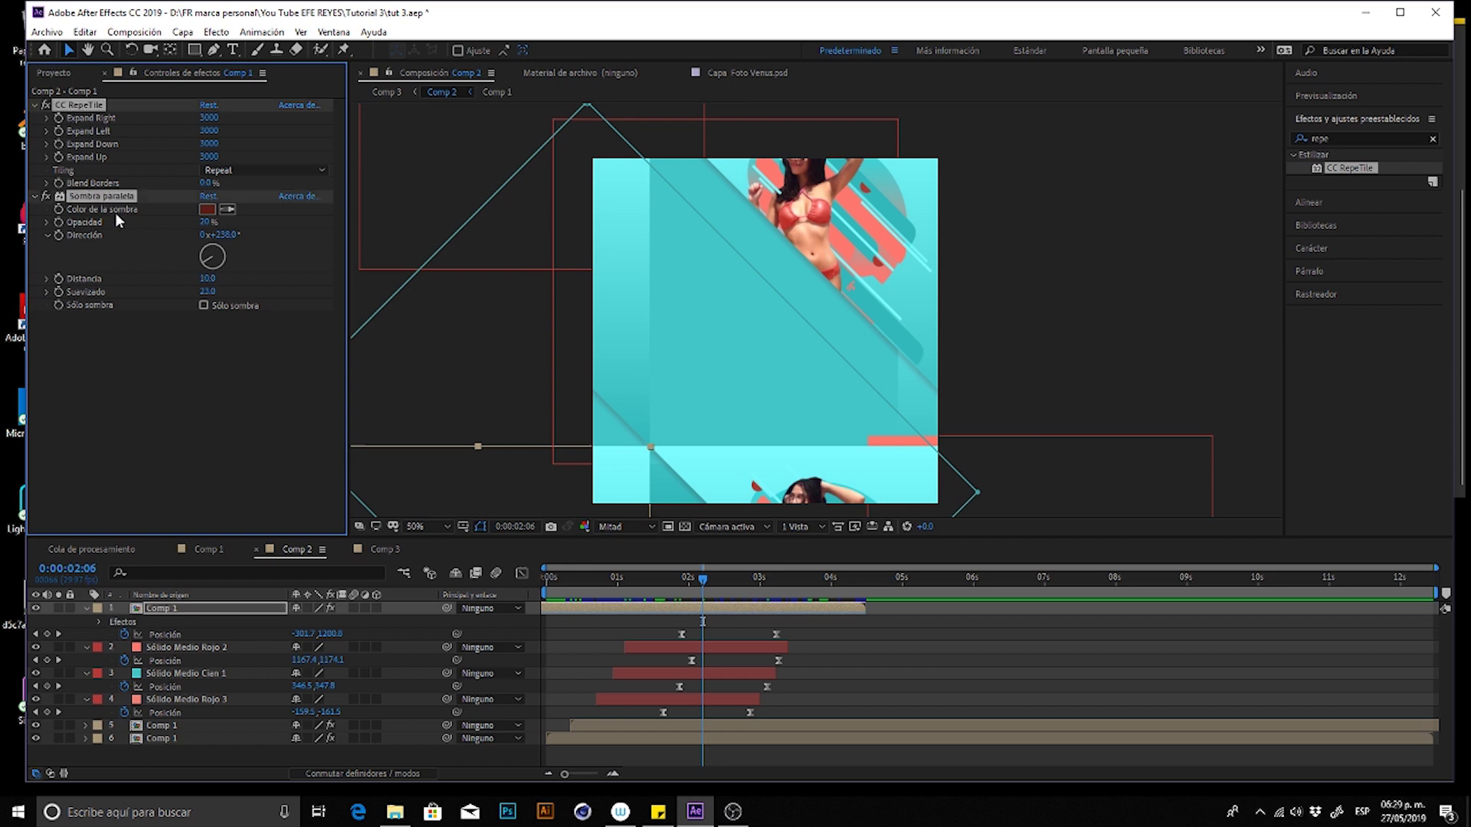
{"action": "left_click", "coordinate": [383, 549]}
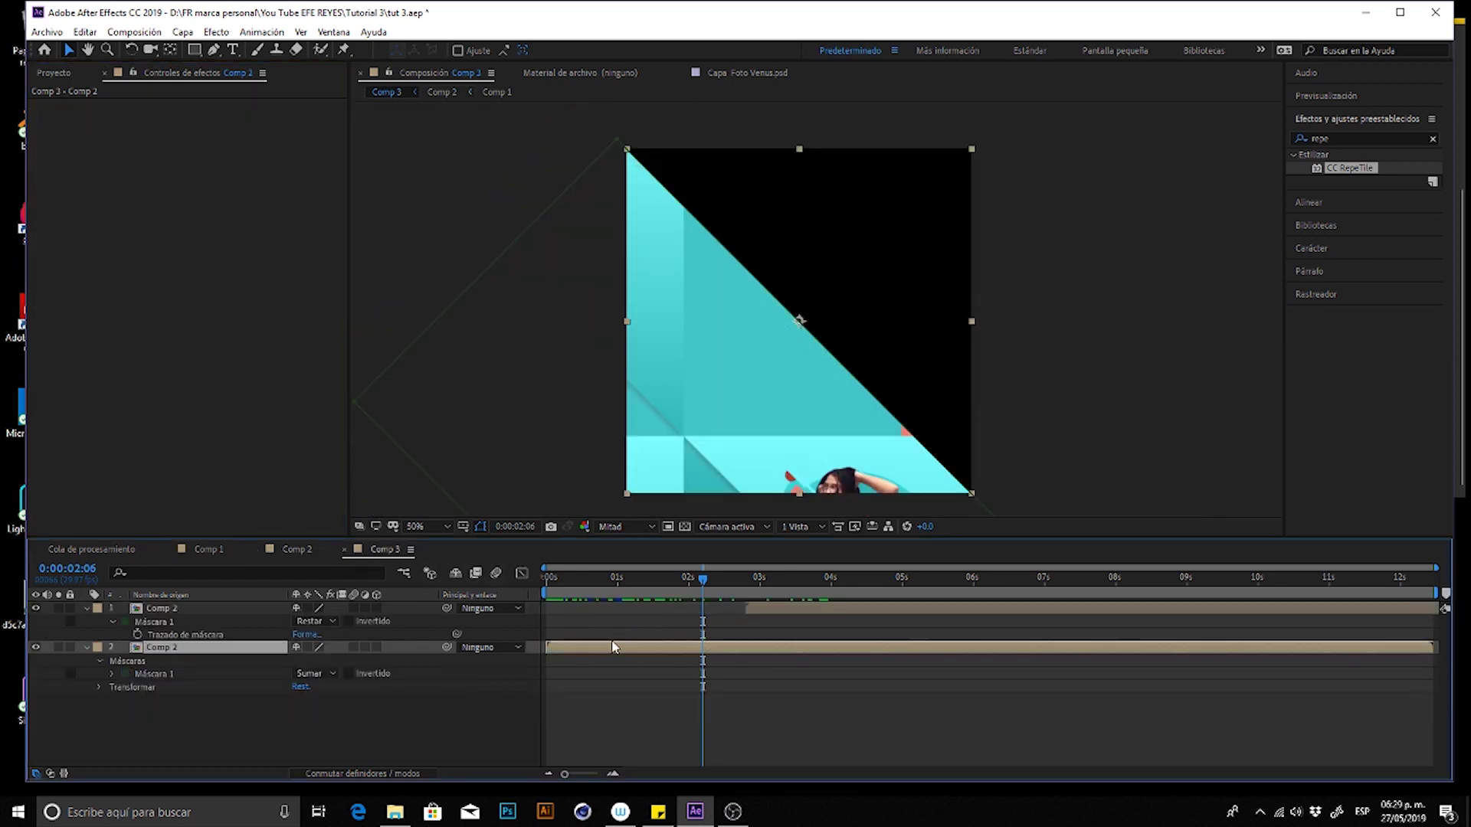
- Paste CC RepeTile and Sombra paralela onto the lower Comp 2 layer and check them near 2 seconds
{"action": "key", "text": "ctrl+v"}
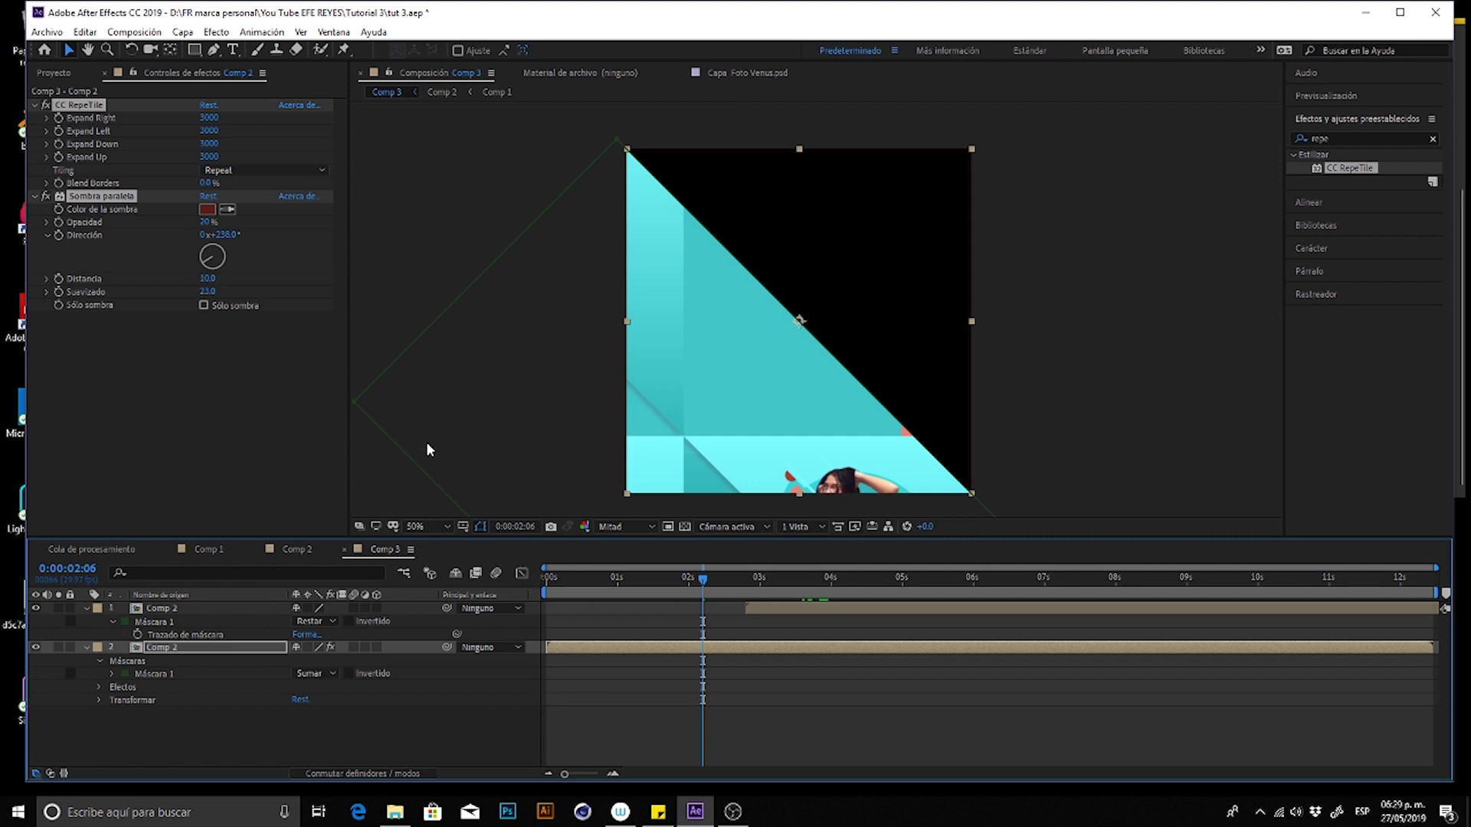
{"action": "left_click_drag", "start_coordinate": [660, 576], "coordinate": [693, 590]}
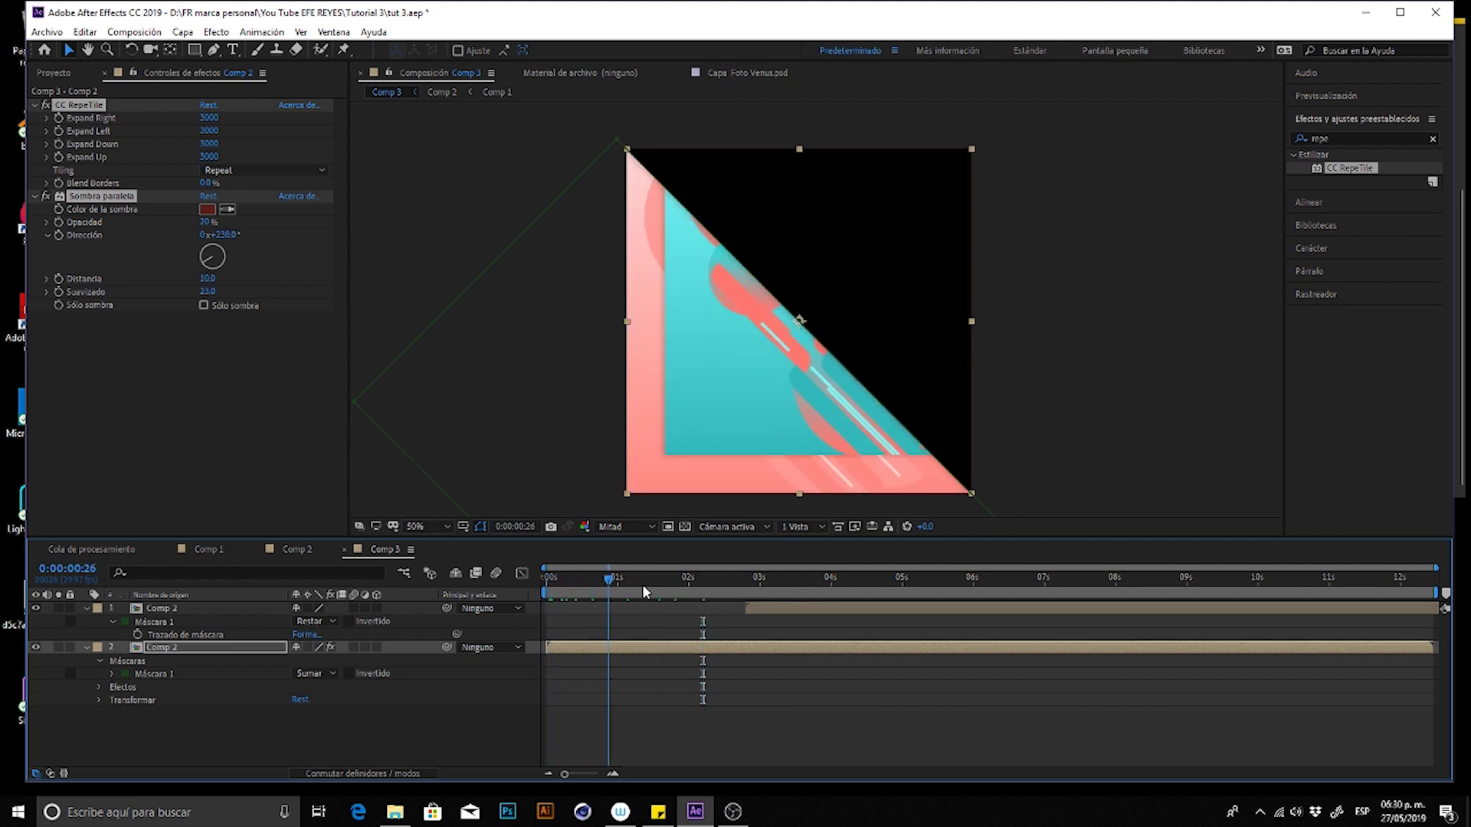
{"action": "left_click", "coordinate": [701, 648]}
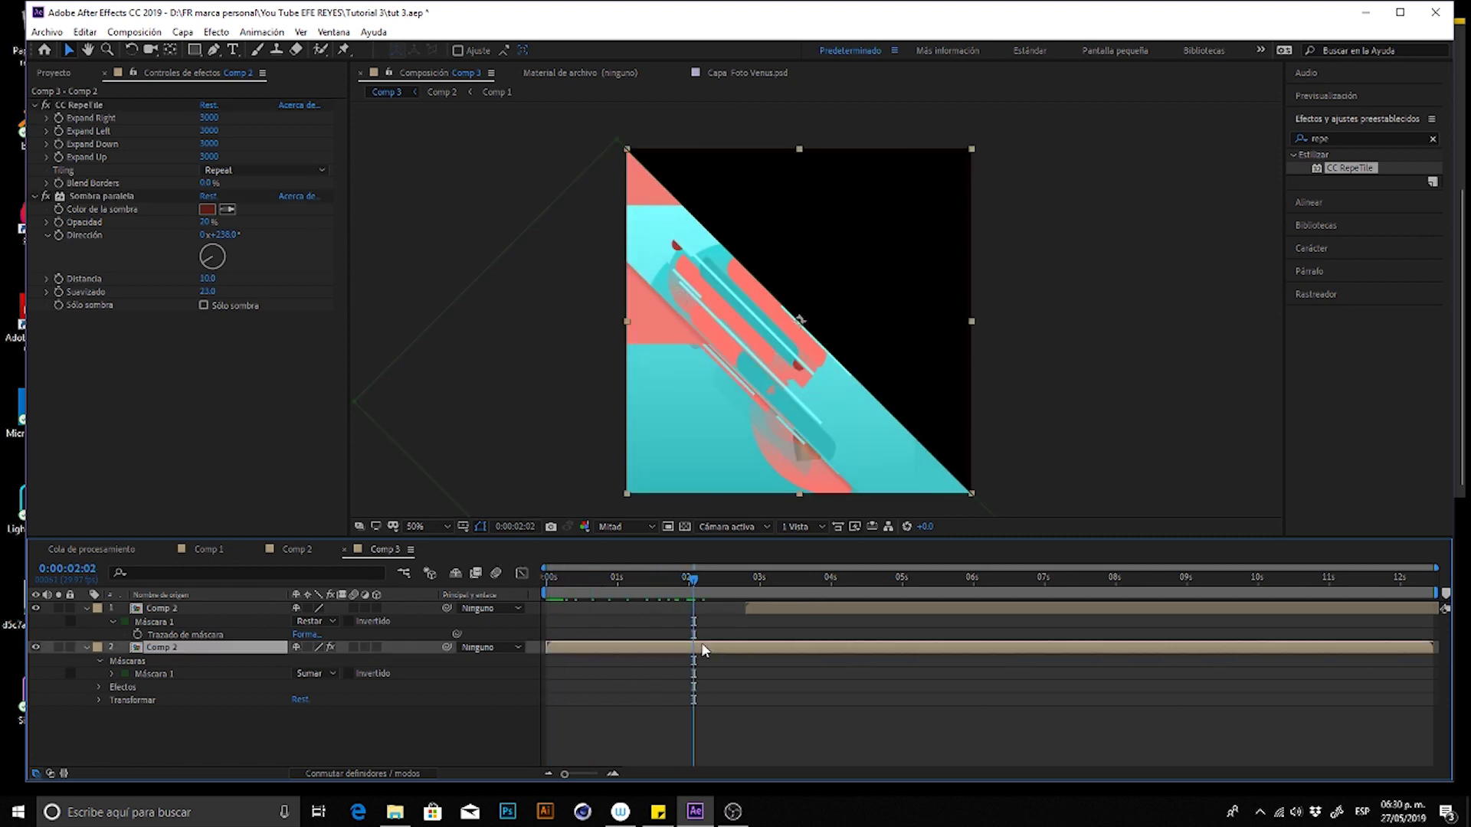
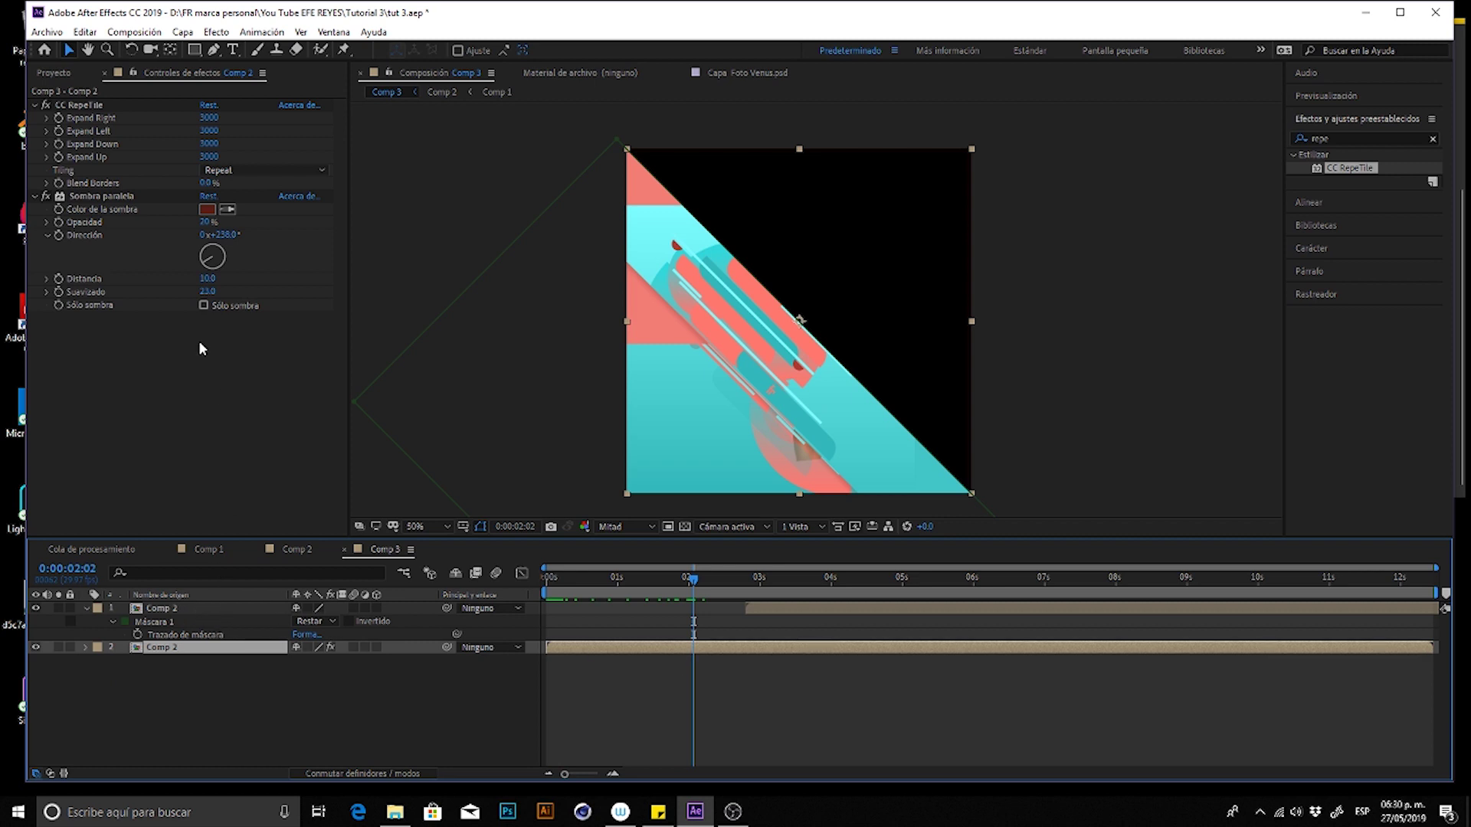
- Set a Position keyframe on the lower Comp 2 layer and move it earlier in time
{"action": "left_click_drag", "start_coordinate": [660, 582], "coordinate": [694, 589]}
{"action": "left_click", "coordinate": [176, 642]}
{"action": "left_click", "coordinate": [177, 646]}
{"action": "key", "text": "p"}
{"action": "left_click", "coordinate": [124, 661]}
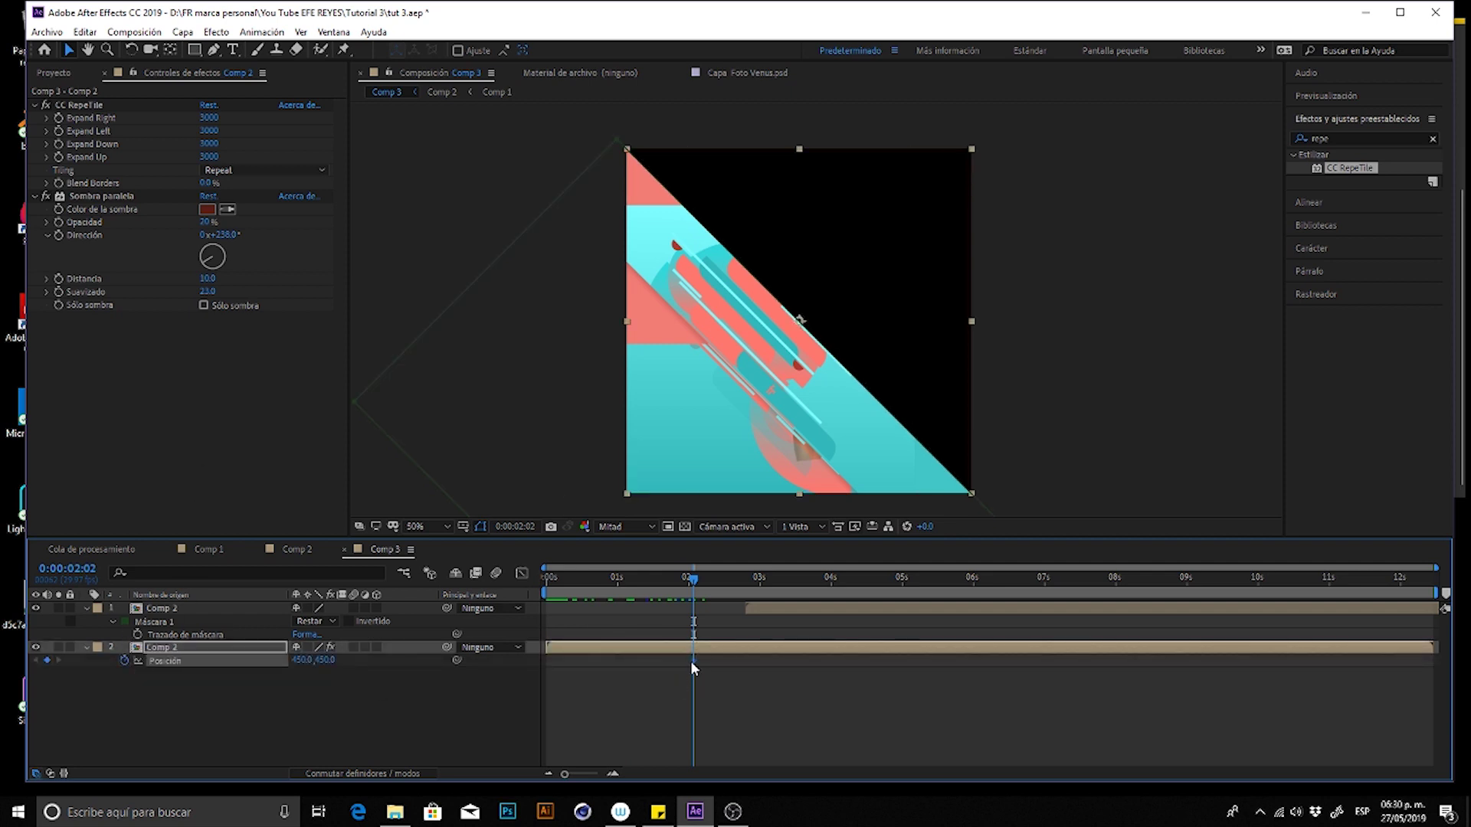
{"action": "left_click_drag", "start_coordinate": [693, 660], "coordinate": [636, 667]}
- At 0:00 move the lower Comp 2 layer off-frame to 2250, 2250, then preview the slide-in
{"action": "key", "text": "space"}
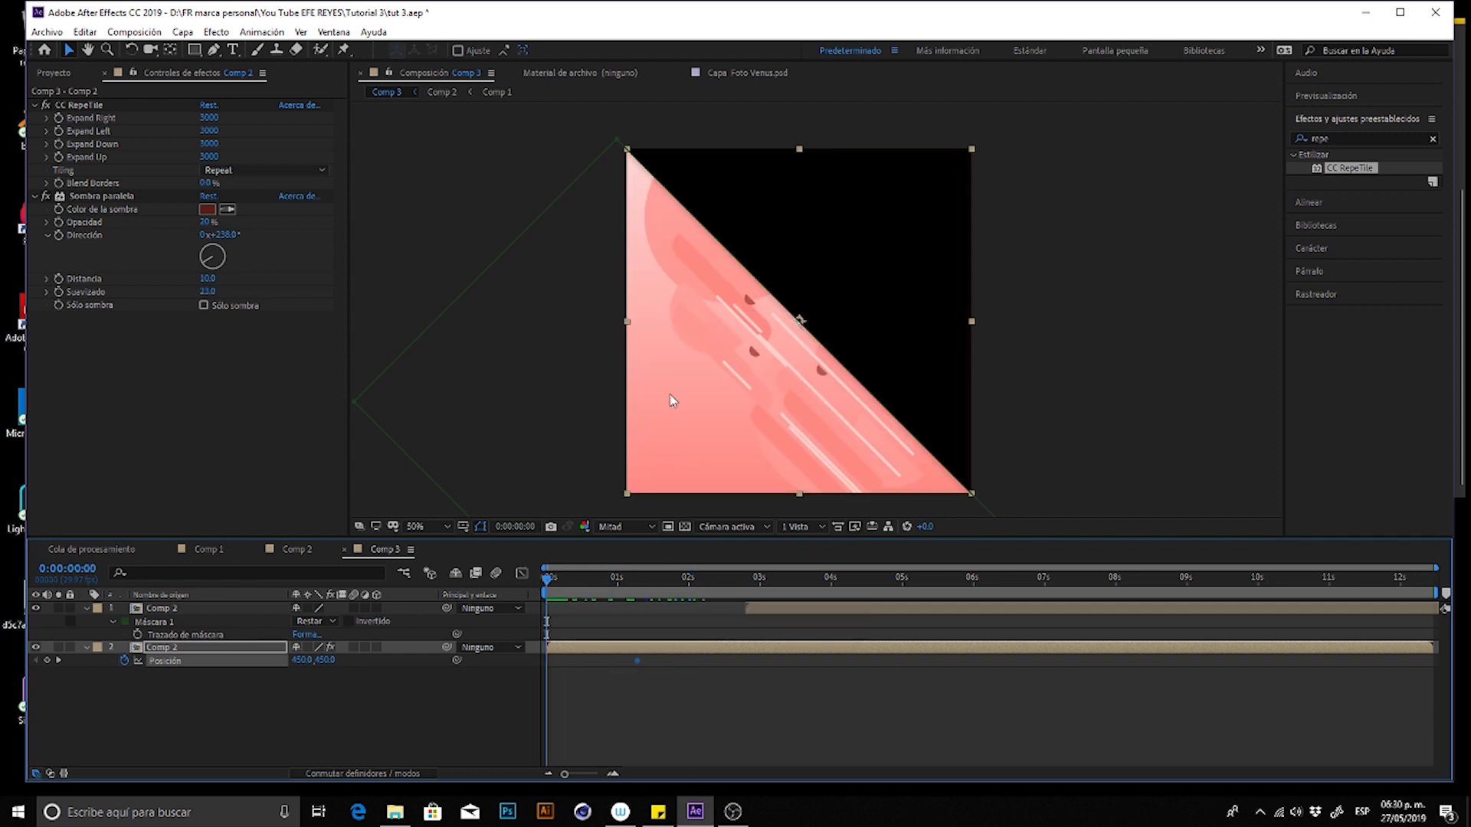
{"action": "scroll", "coordinate": [809, 432], "scroll_direction": "down", "scroll_amount": 2}
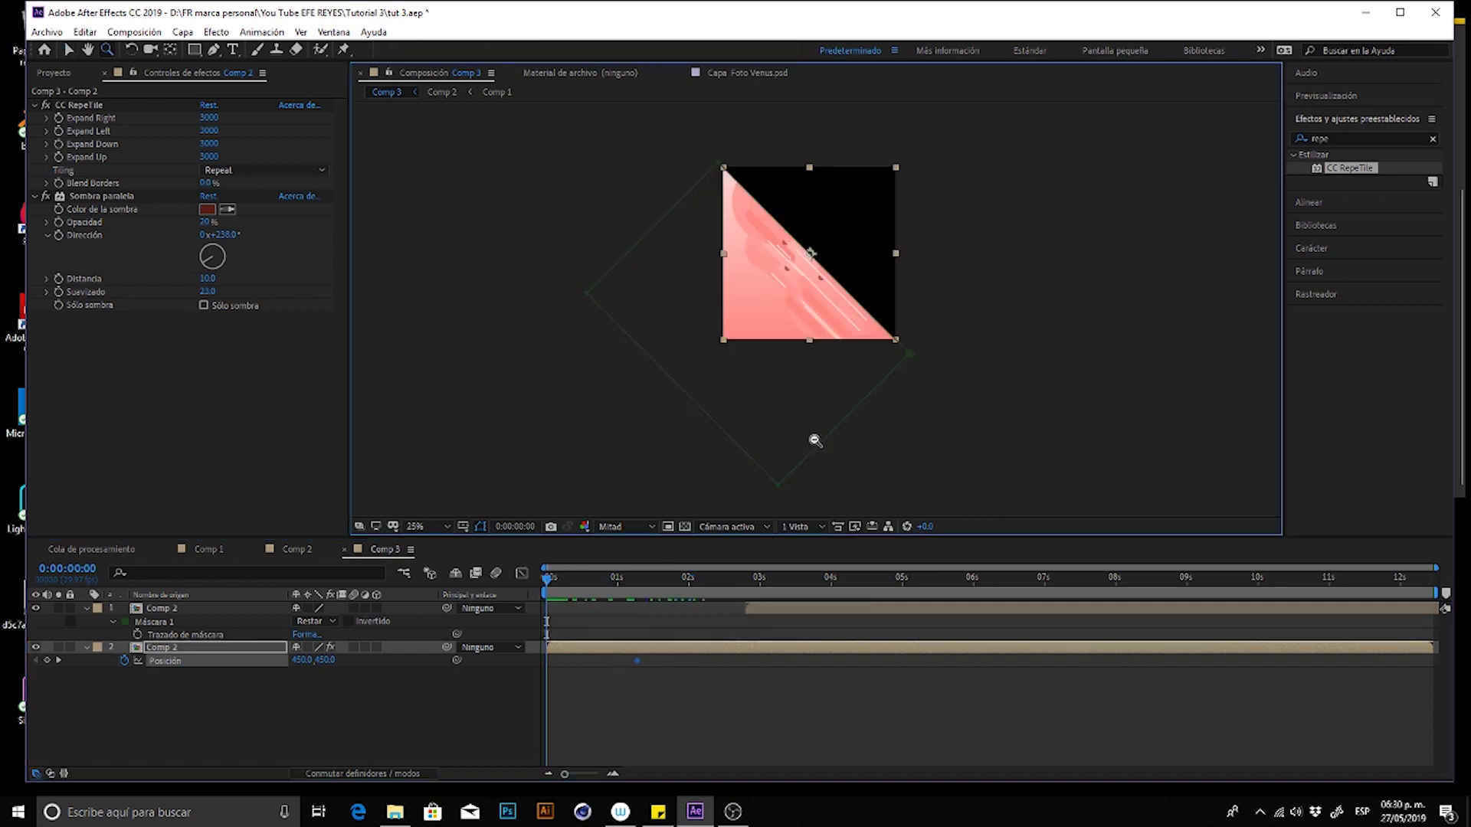
{"action": "scroll", "coordinate": [818, 433], "scroll_direction": "down", "scroll_amount": 2}
{"action": "key", "text": "v"}
{"action": "mouse_move", "coordinate": [774, 337]}
{"action": "left_mouse_down"}
{"action": "mouse_move", "coordinate": [932, 511]}
{"action": "mouse_move", "coordinate": [943, 484]}
{"action": "left_mouse_up"}
{"action": "scroll", "coordinate": [800, 367], "scroll_direction": "up", "scroll_amount": 1}
{"action": "scroll", "coordinate": [831, 338], "scroll_direction": "up", "scroll_amount": 2}
{"action": "left_click_drag", "start_coordinate": [831, 338], "coordinate": [834, 457]}
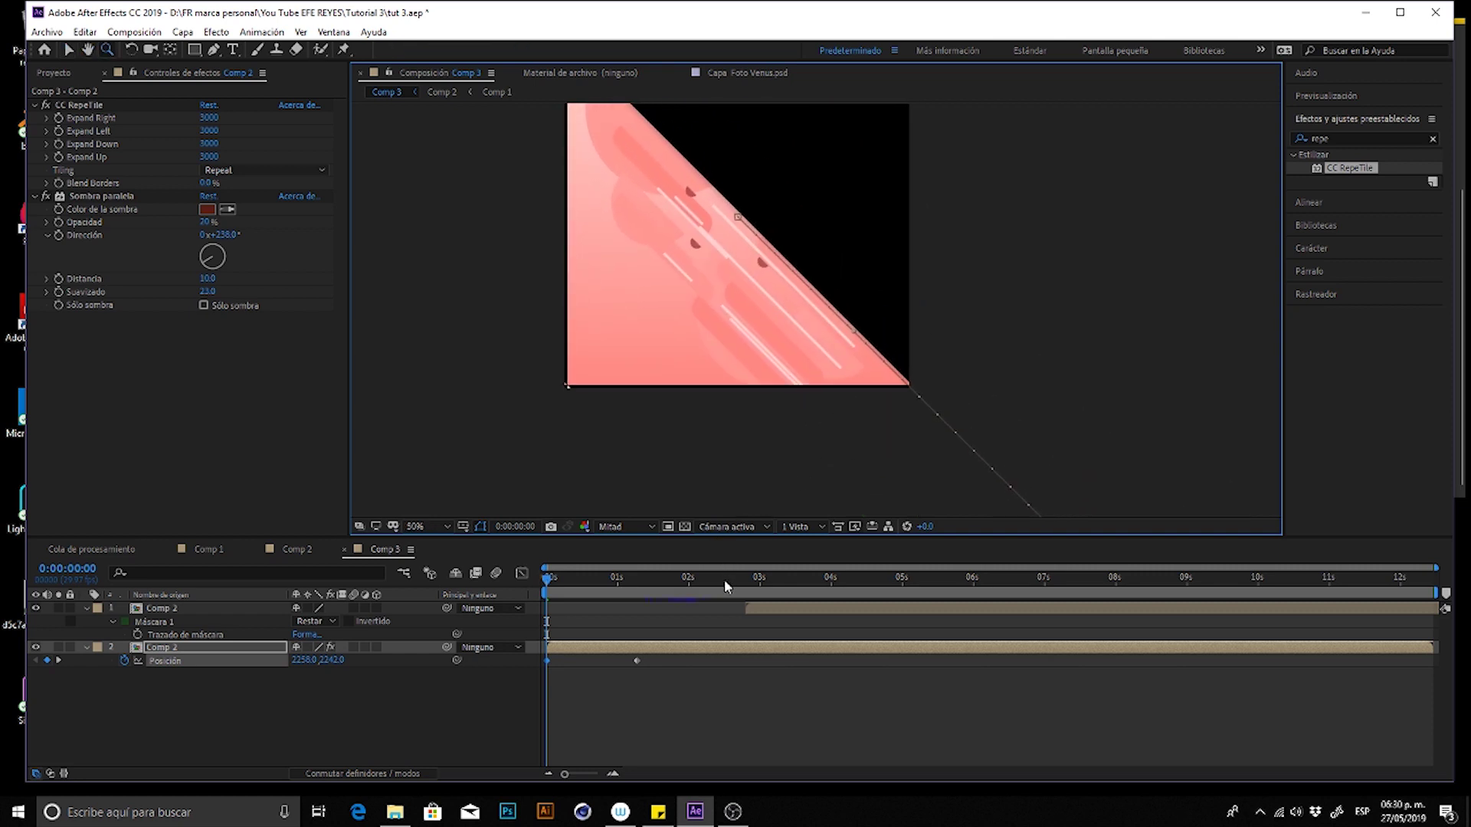
{"action": "key", "text": "Left"}
{"action": "key", "text": "Left"}
{"action": "key", "text": "Left"}
{"action": "key", "text": "Left"}
{"action": "key", "text": "Left"}
{"action": "key", "text": "Left"}
{"action": "key", "text": "Left"}
{"action": "key", "text": "Left"}
{"action": "key", "text": "Down"}
{"action": "key", "text": "Down"}
{"action": "key", "text": "Down"}
{"action": "key", "text": "Down"}
{"action": "key", "text": "Down"}
{"action": "key", "text": "Down"}
{"action": "key", "text": "Down"}
{"action": "key", "text": "Down"}
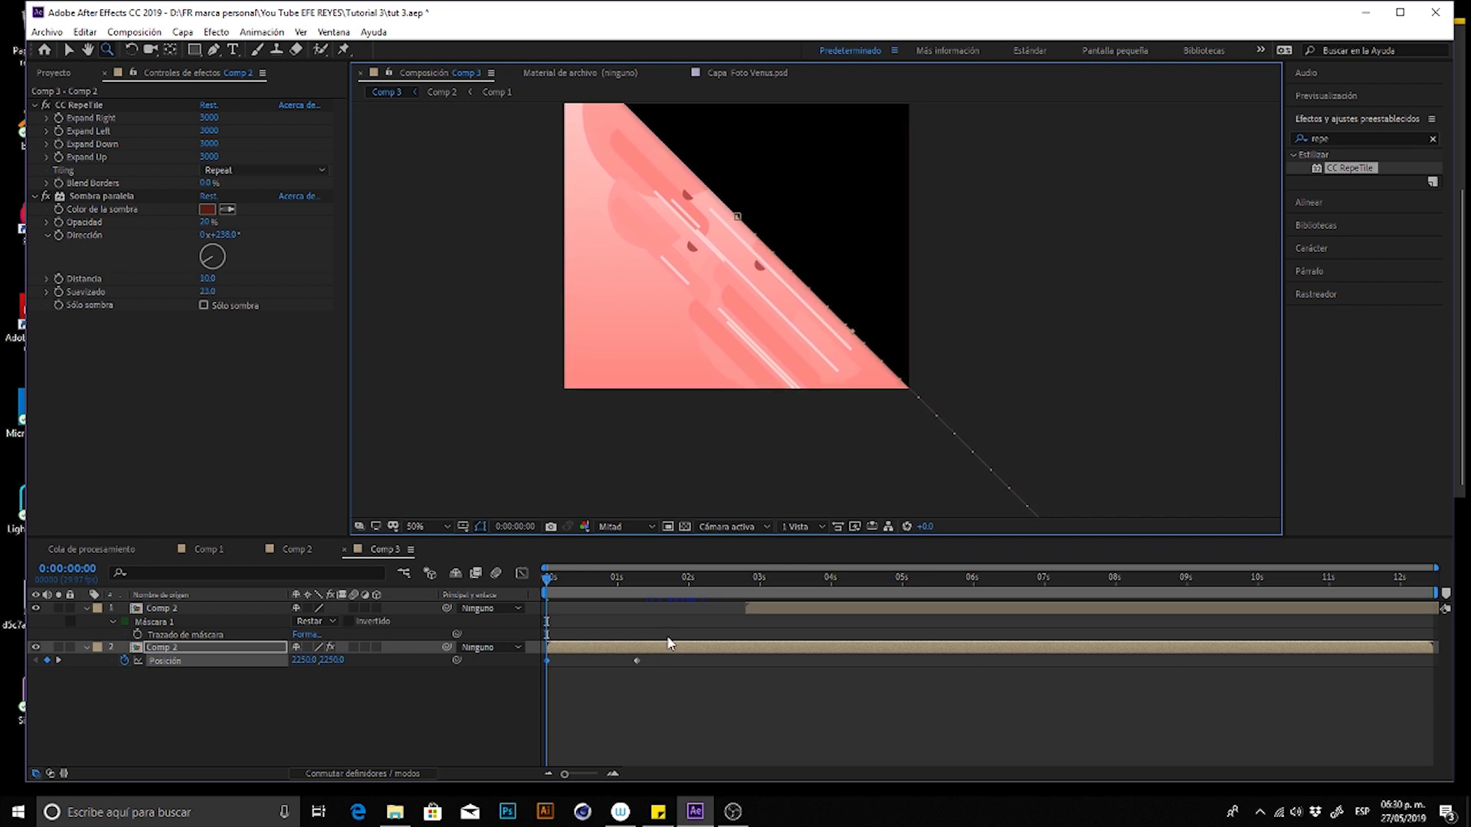
{"action": "key", "text": "space"}
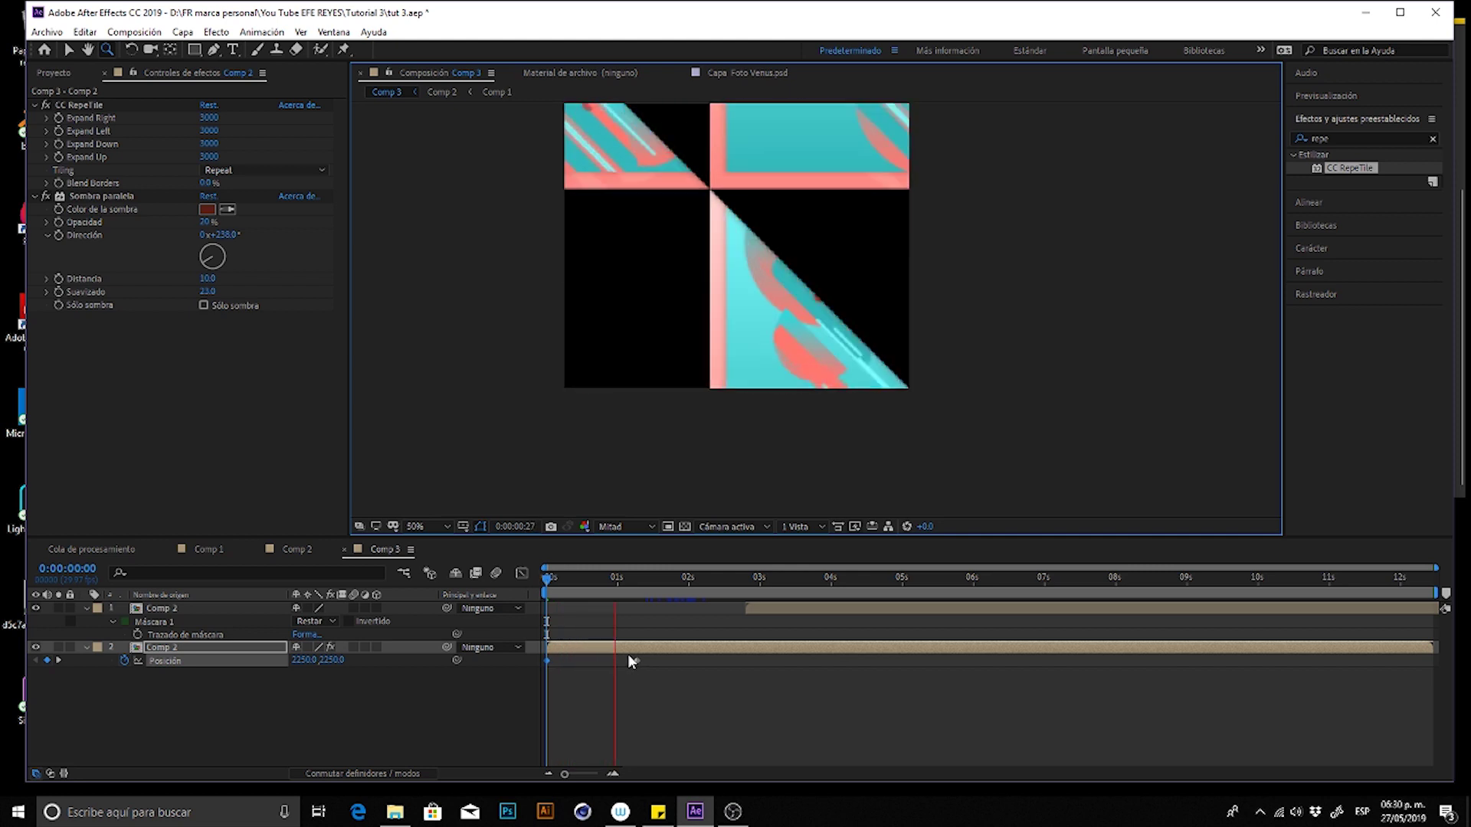
{"action": "left_click", "coordinate": [561, 679]}
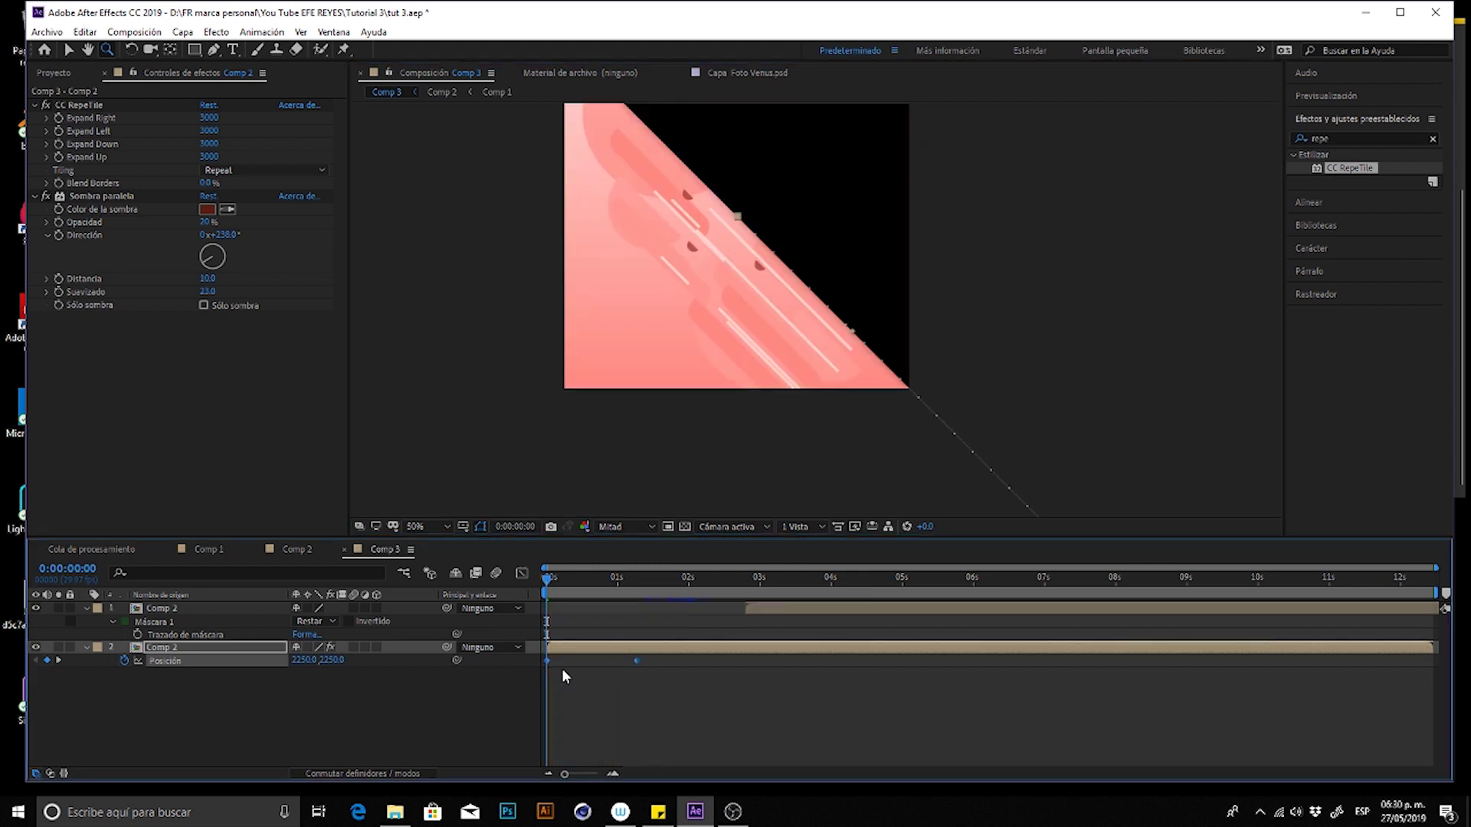
- Select both Position keyframes in the speed graph and ease them to start fast and settle slowly
{"action": "left_click", "coordinate": [521, 573]}
{"action": "key", "text": "equal"}
{"action": "key", "text": "equal"}
{"action": "key", "text": "equal"}
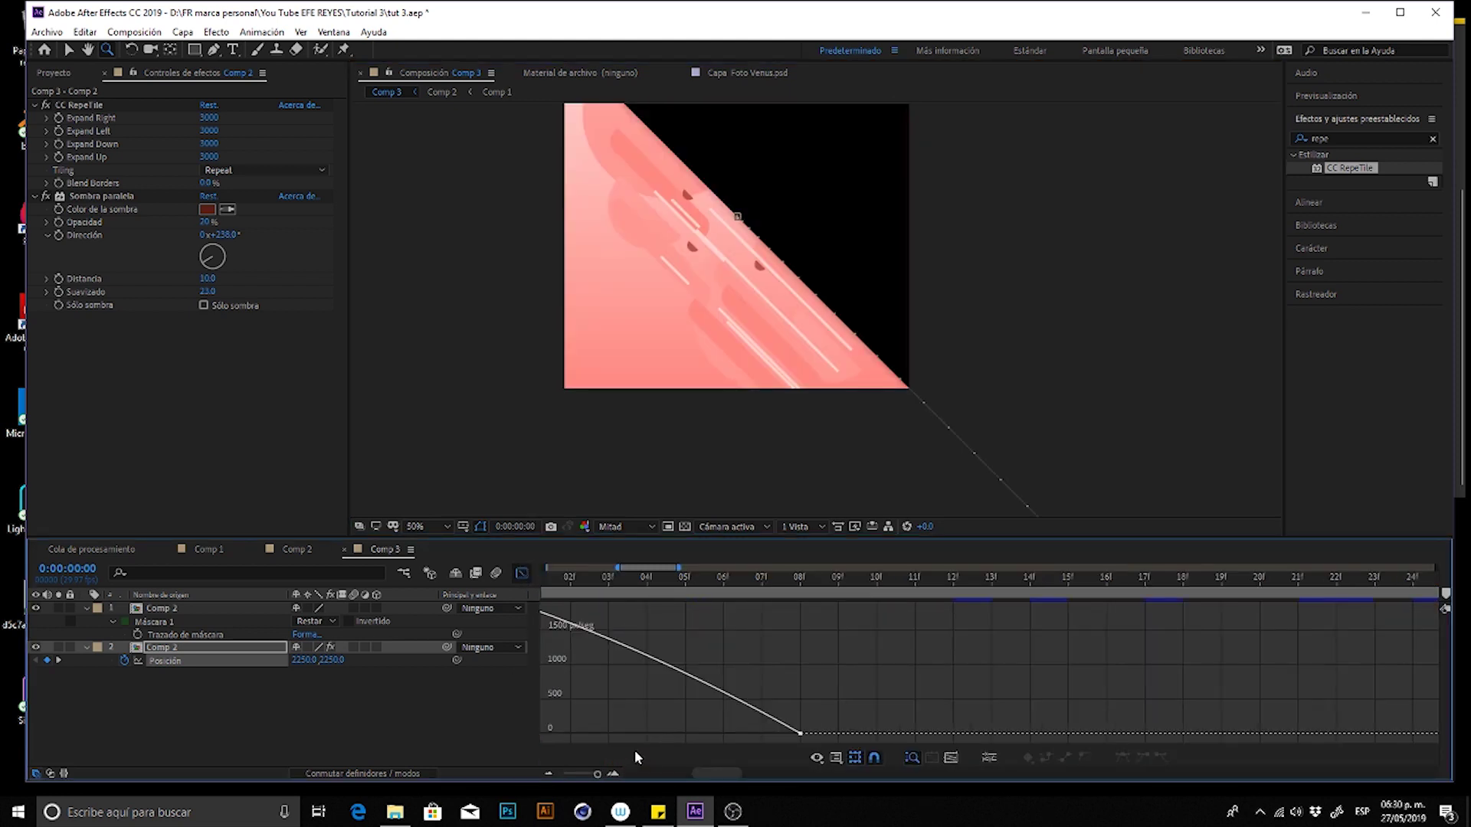
{"action": "left_click", "coordinate": [521, 573]}
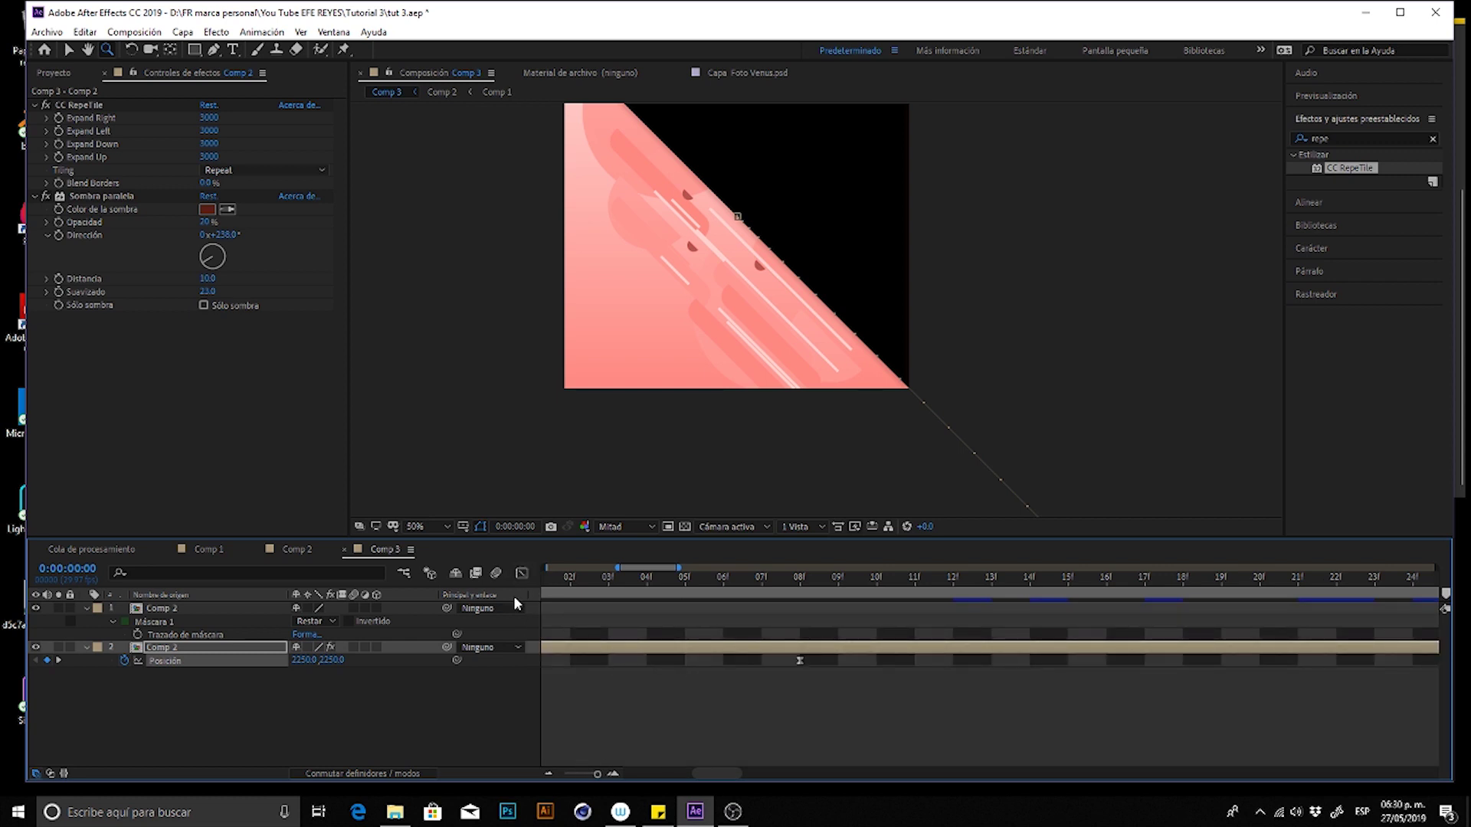
{"action": "left_click", "coordinate": [522, 573]}
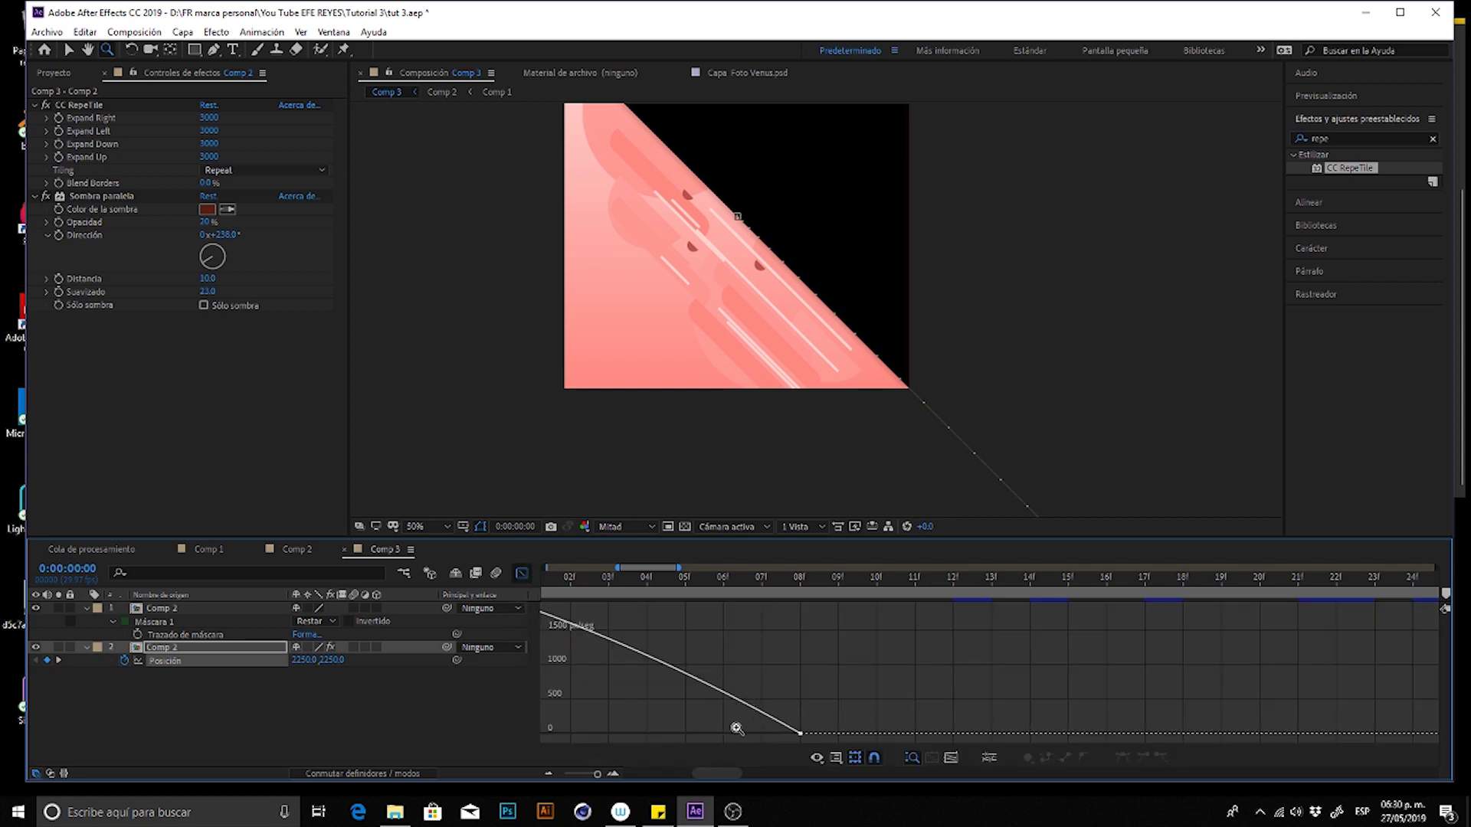
{"action": "left_click", "coordinate": [548, 774]}
{"action": "key", "text": "v"}
{"action": "mouse_move", "coordinate": [864, 714]}
{"action": "left_mouse_down"}
{"action": "mouse_move", "coordinate": [705, 754]}
{"action": "mouse_move", "coordinate": [641, 734]}
{"action": "left_mouse_up"}
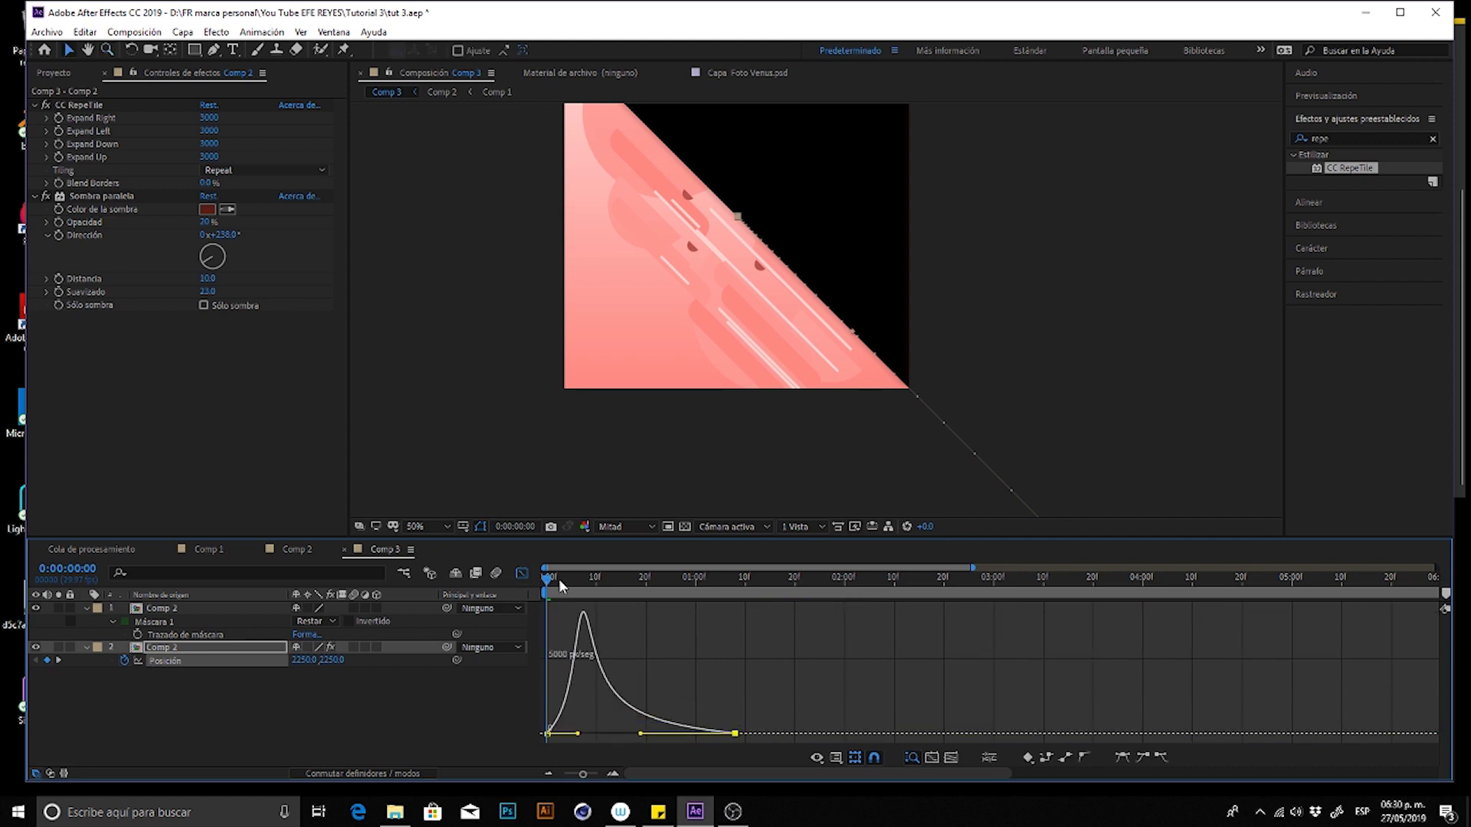
{"action": "key", "text": "space"}
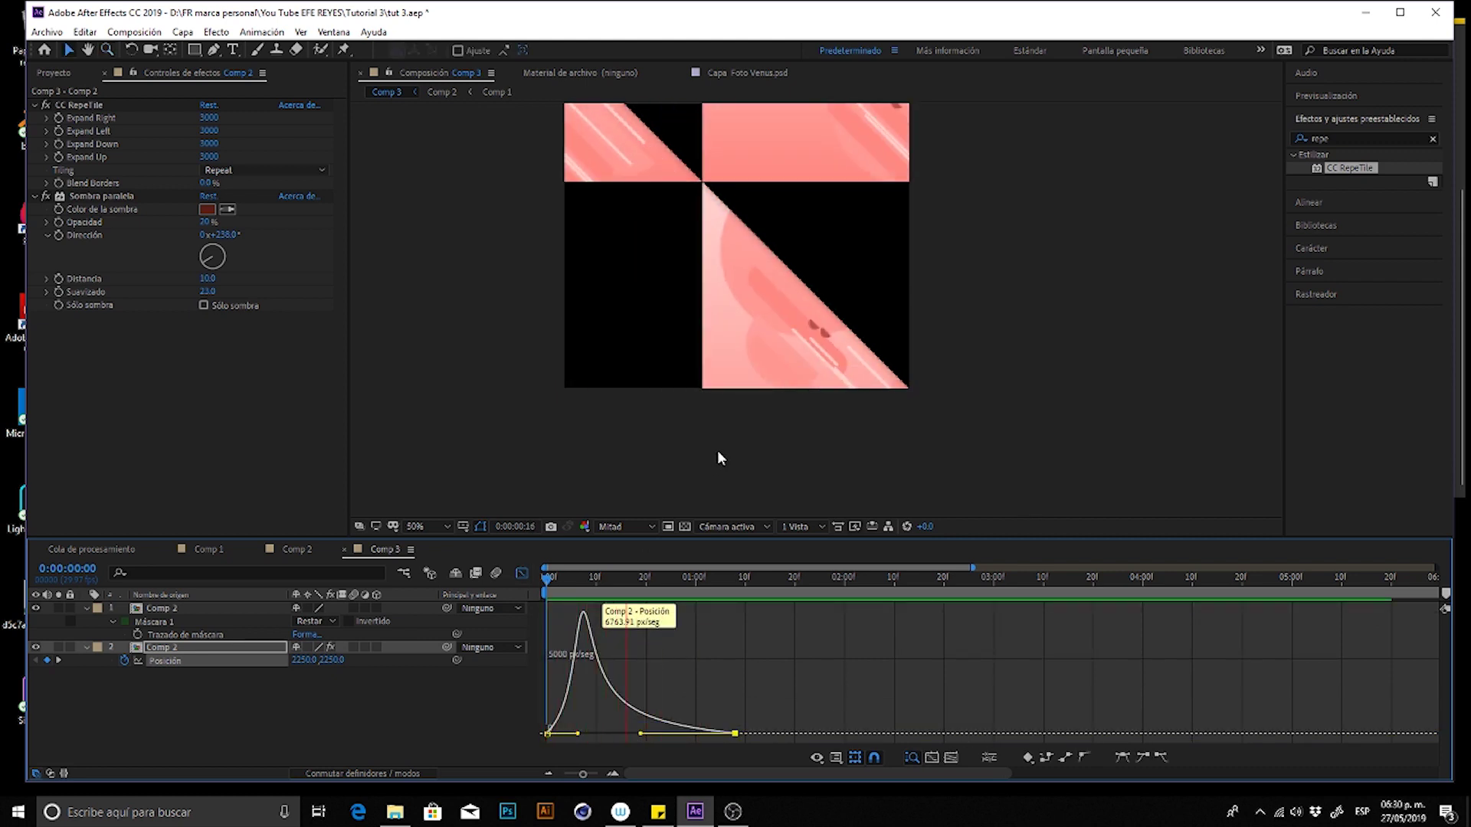
- Preview the transition and drag the top Comp 2 layer to start earlier
{"action": "scroll", "coordinate": [721, 449], "scroll_direction": "down", "scroll_amount": 2}
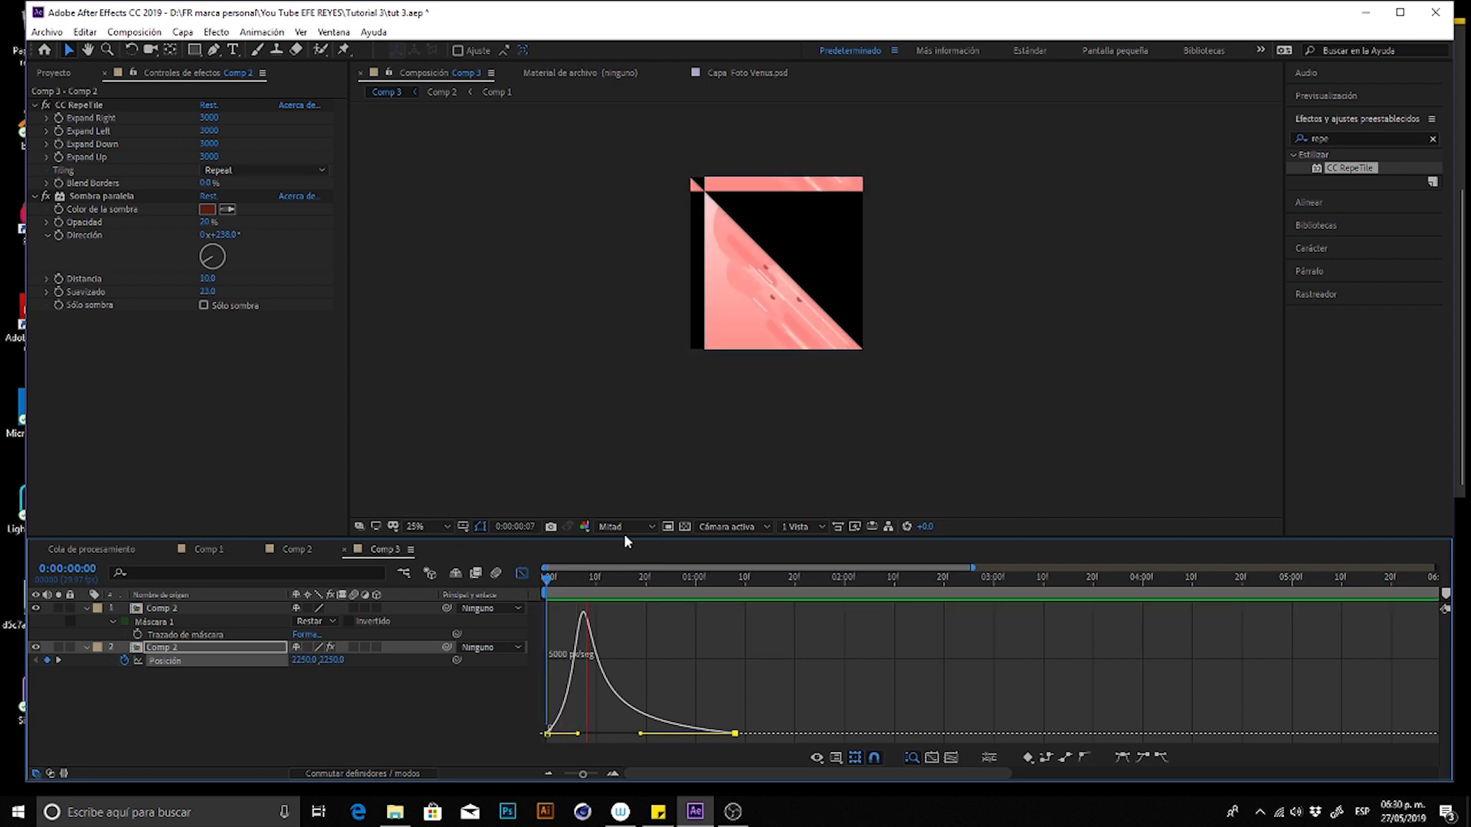
{"action": "left_click", "coordinate": [521, 573]}
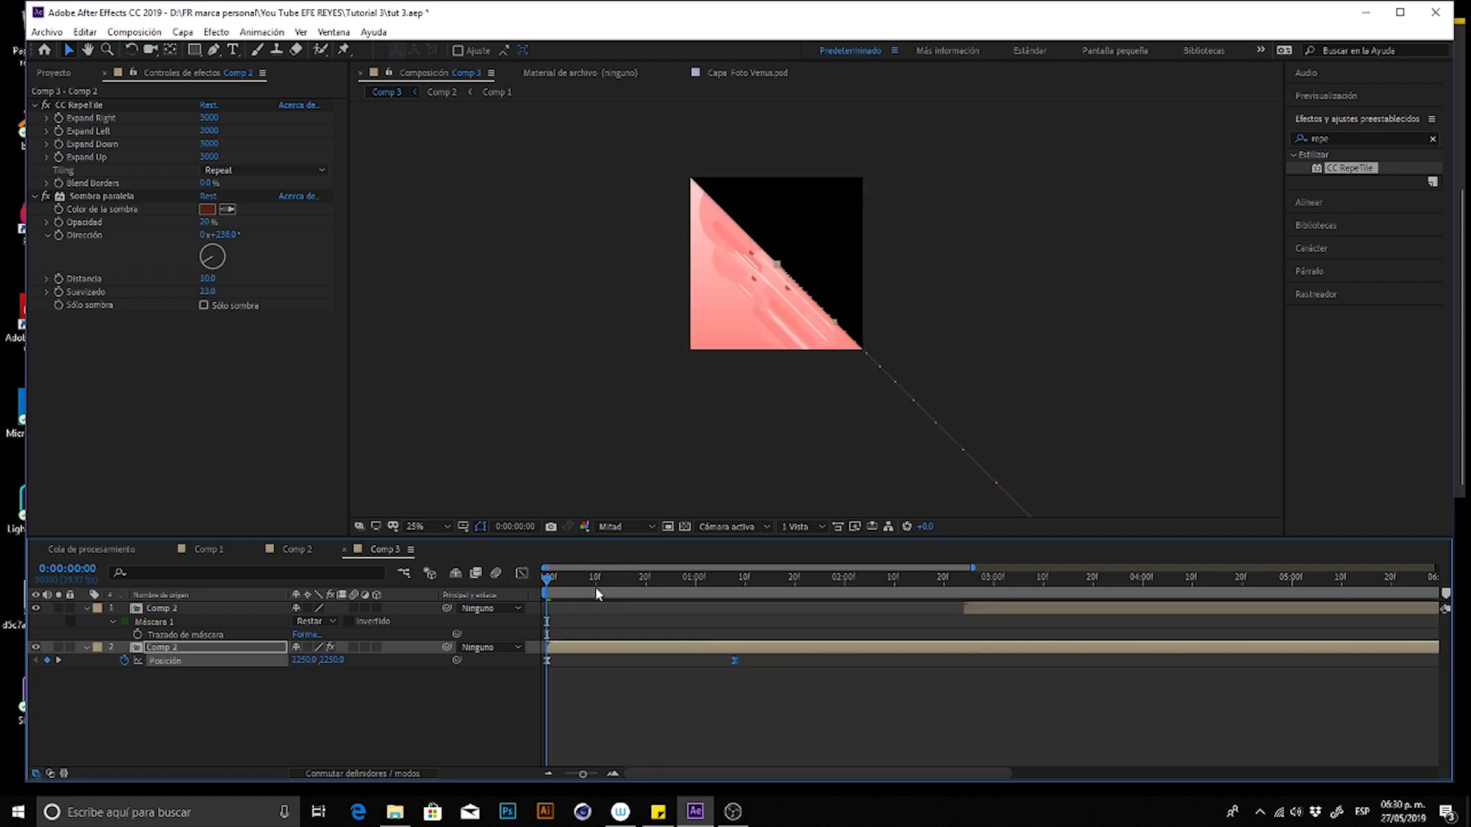
{"action": "key", "text": "space"}
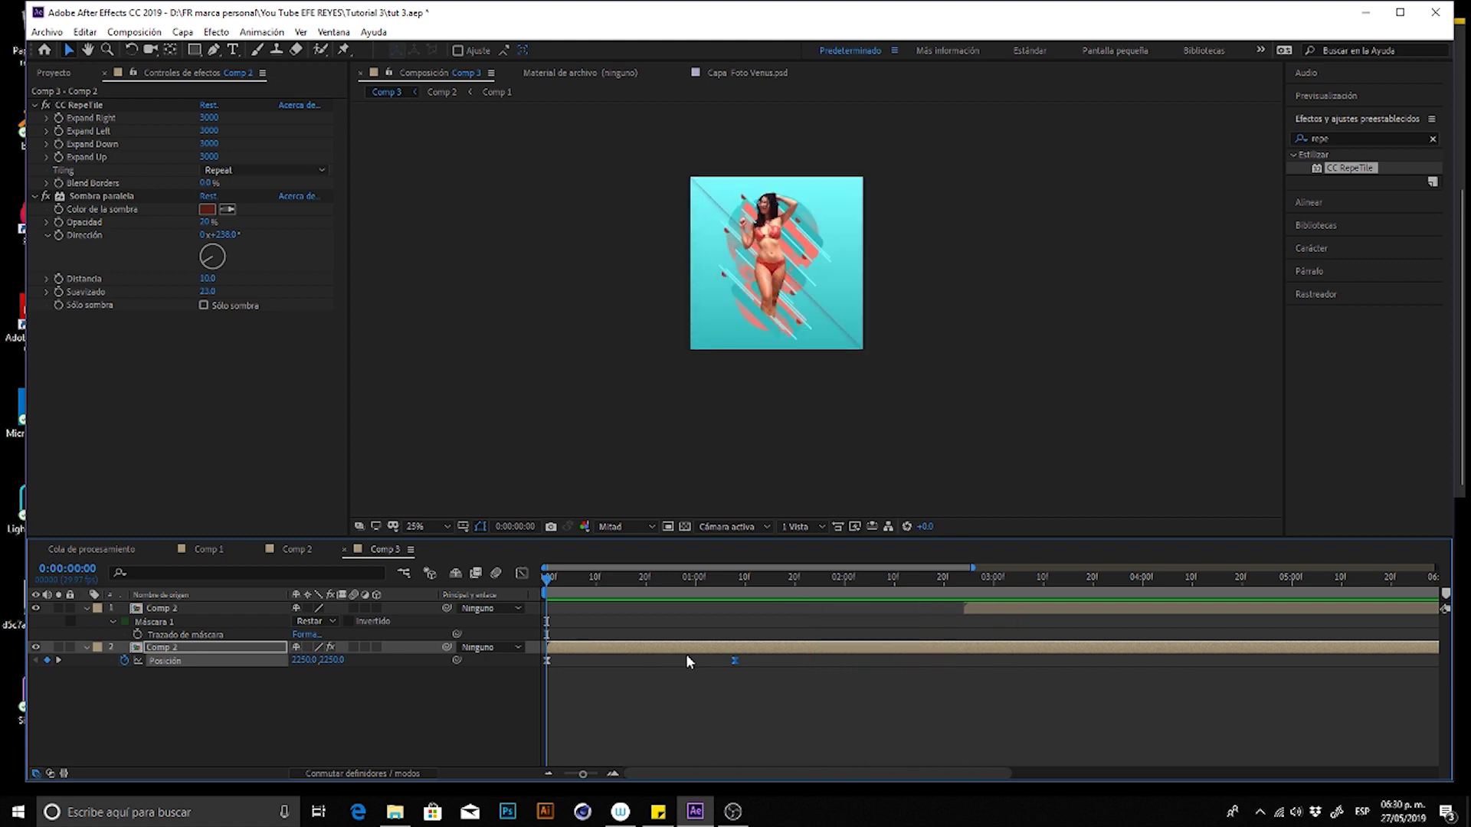
{"action": "left_click_drag", "start_coordinate": [980, 606], "coordinate": [793, 625]}
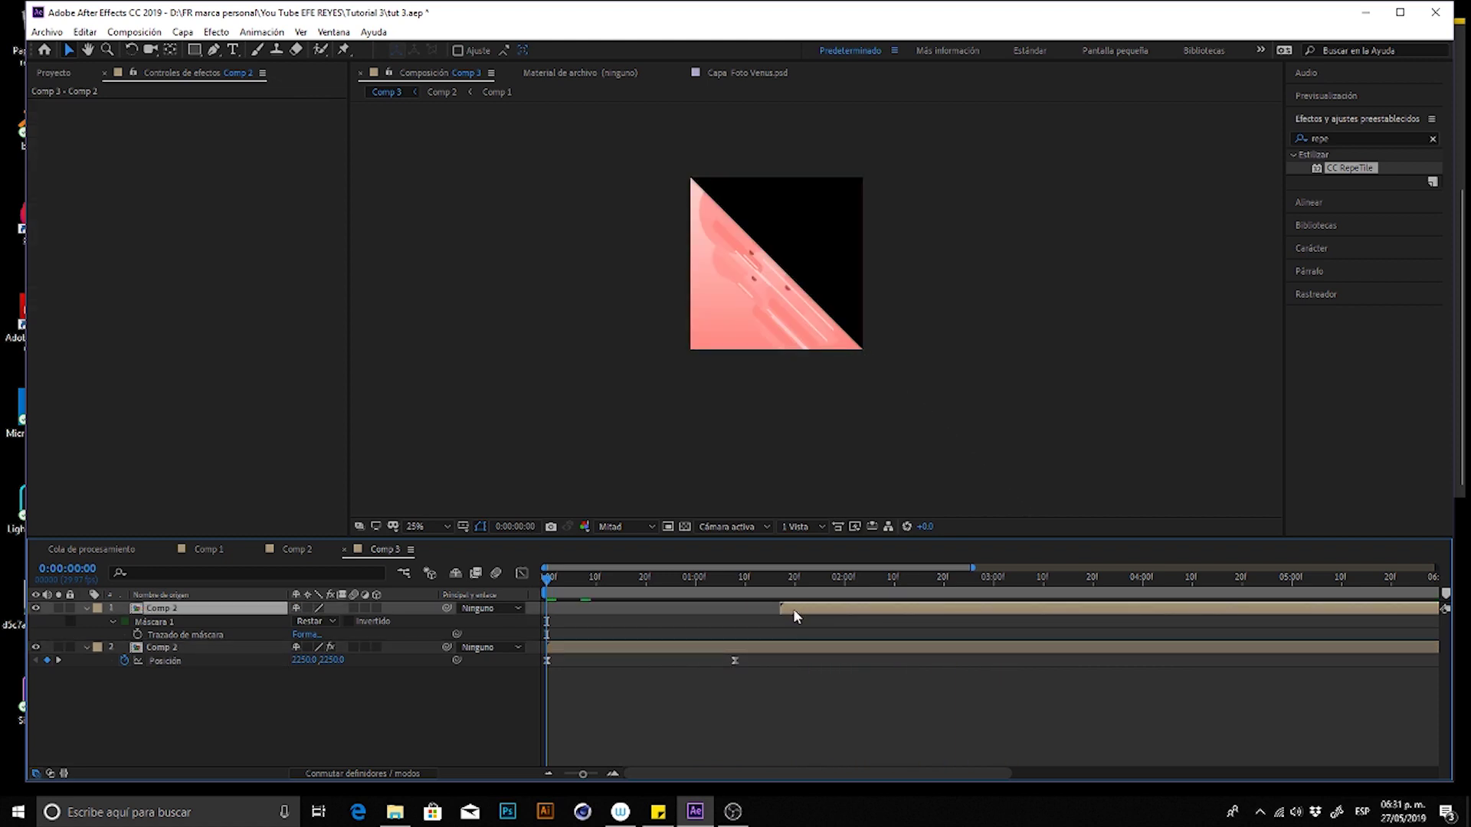
- Preview from about 1:18 and shift the top Comp 2 layer even earlier
{"action": "left_click", "coordinate": [812, 583]}
{"action": "key", "text": "space"}
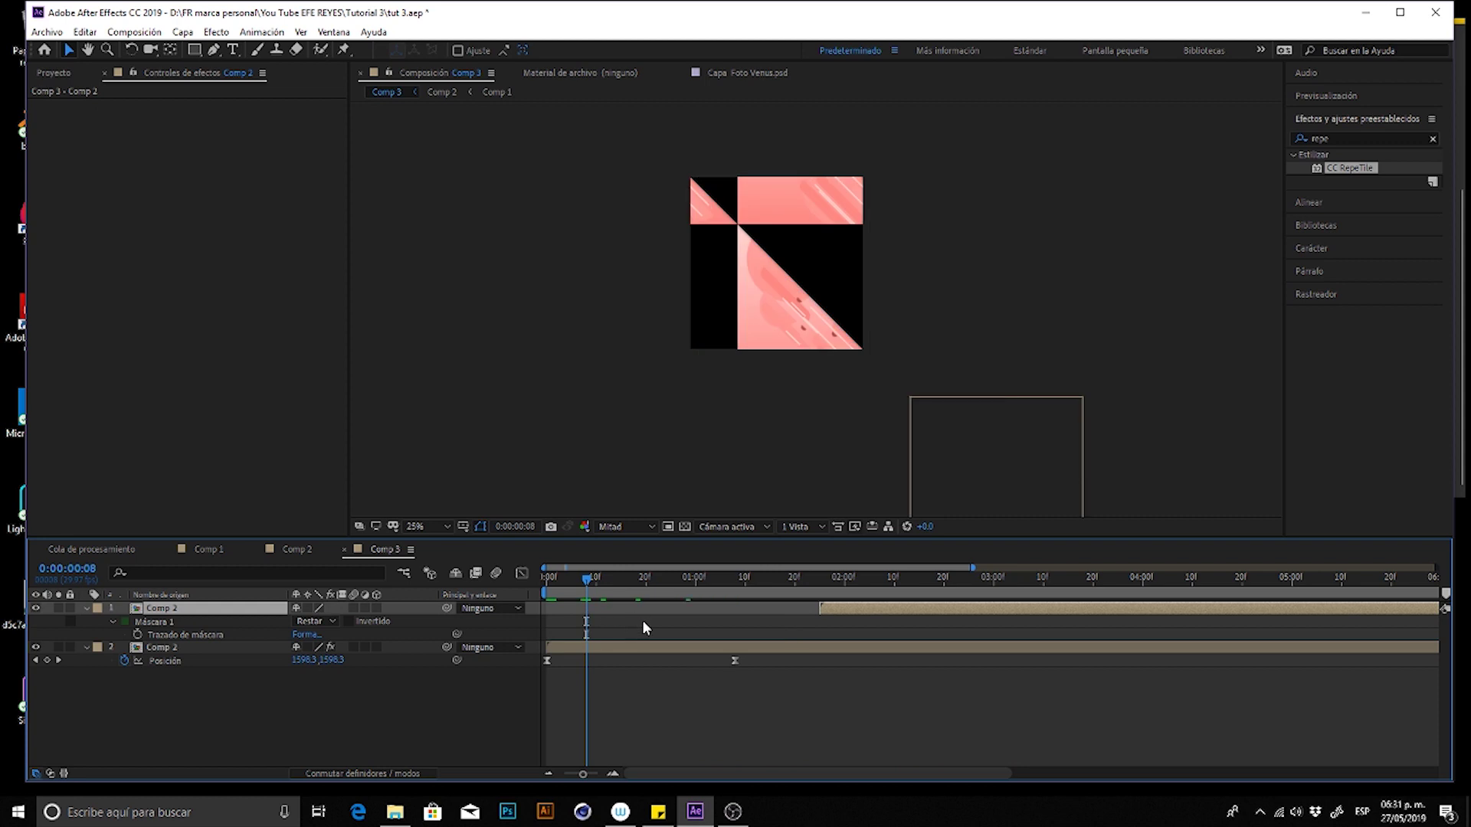
{"action": "mouse_move", "coordinate": [824, 610]}
{"action": "left_mouse_down"}
{"action": "mouse_move", "coordinate": [740, 613]}
{"action": "mouse_move", "coordinate": [875, 606]}
{"action": "left_mouse_up"}
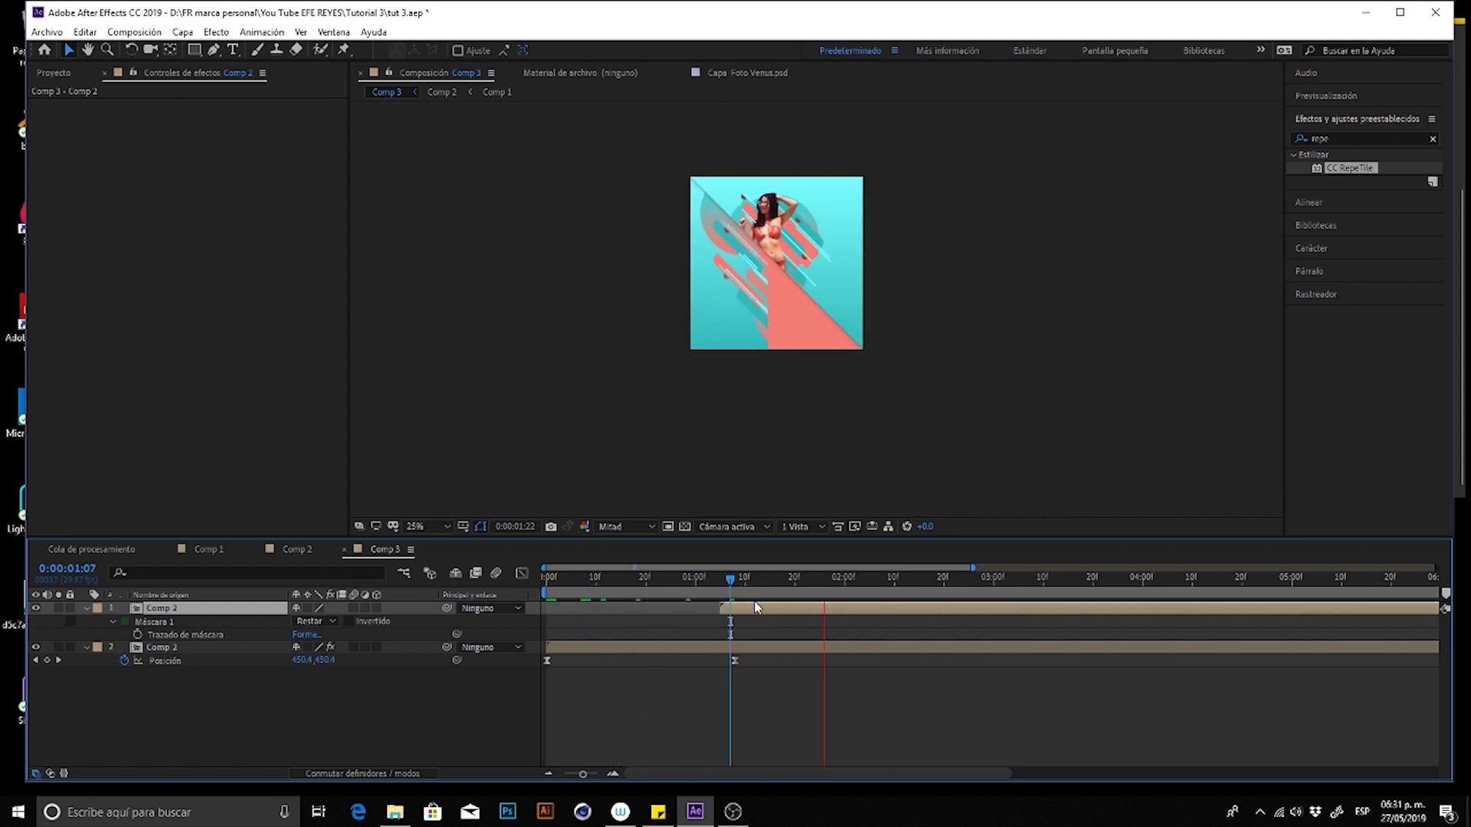
- Duplicate the sliding Comp 2 layer, delete the copy's mask, and open Comp 2
{"action": "left_click", "coordinate": [210, 650]}
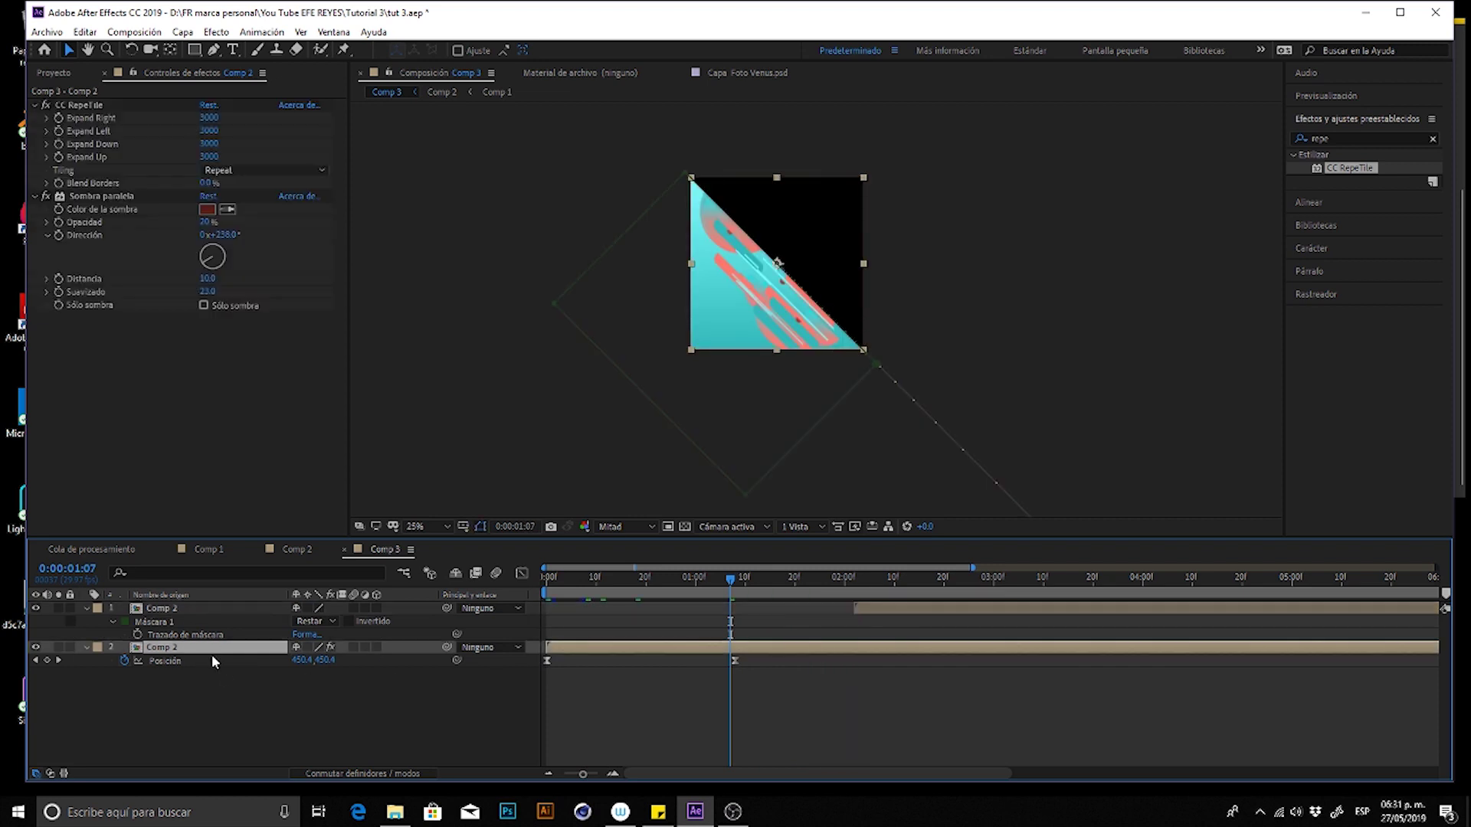
{"action": "key", "text": "ctrl+d"}
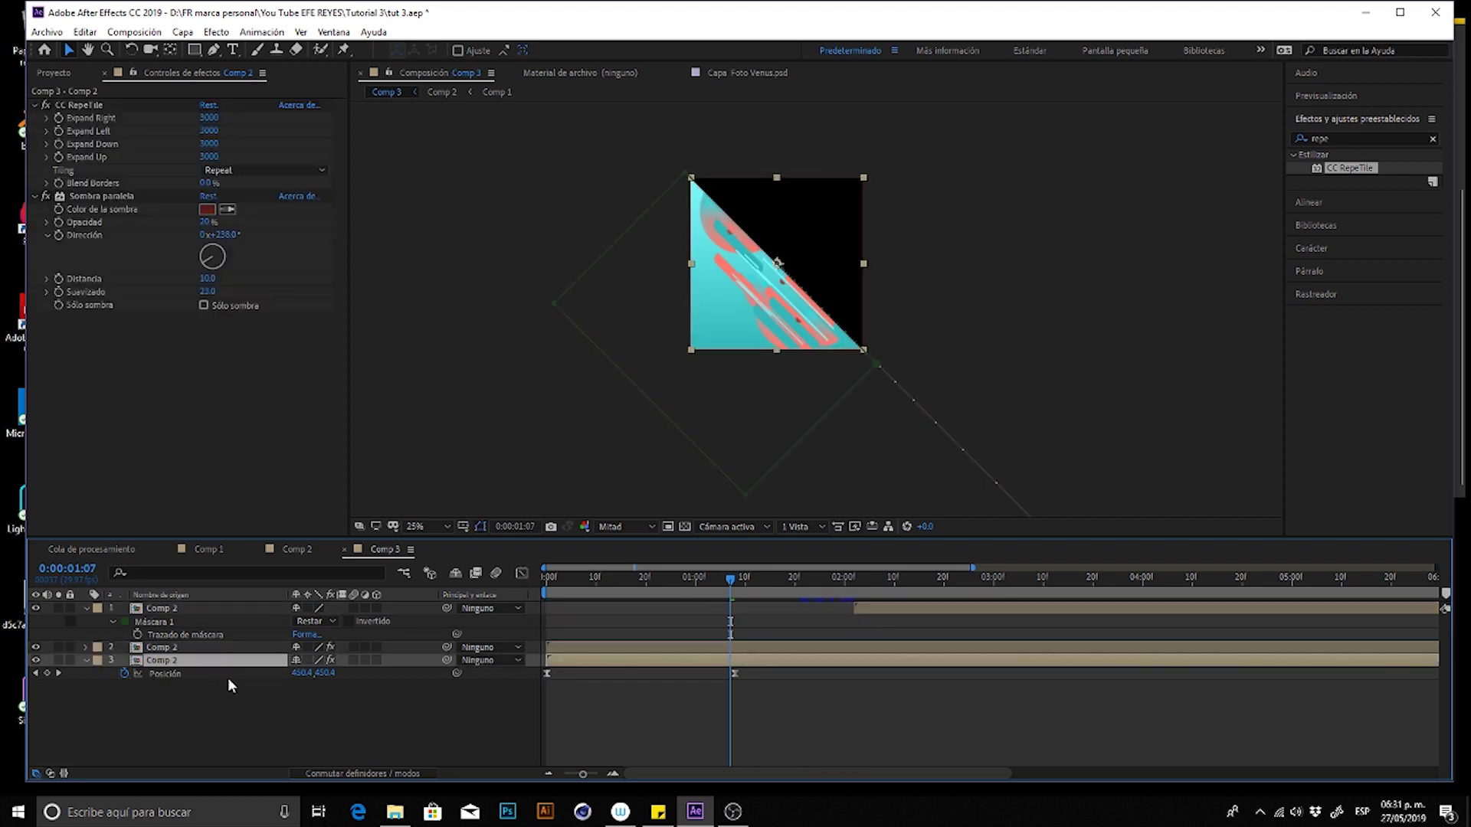
{"action": "key", "text": "m"}
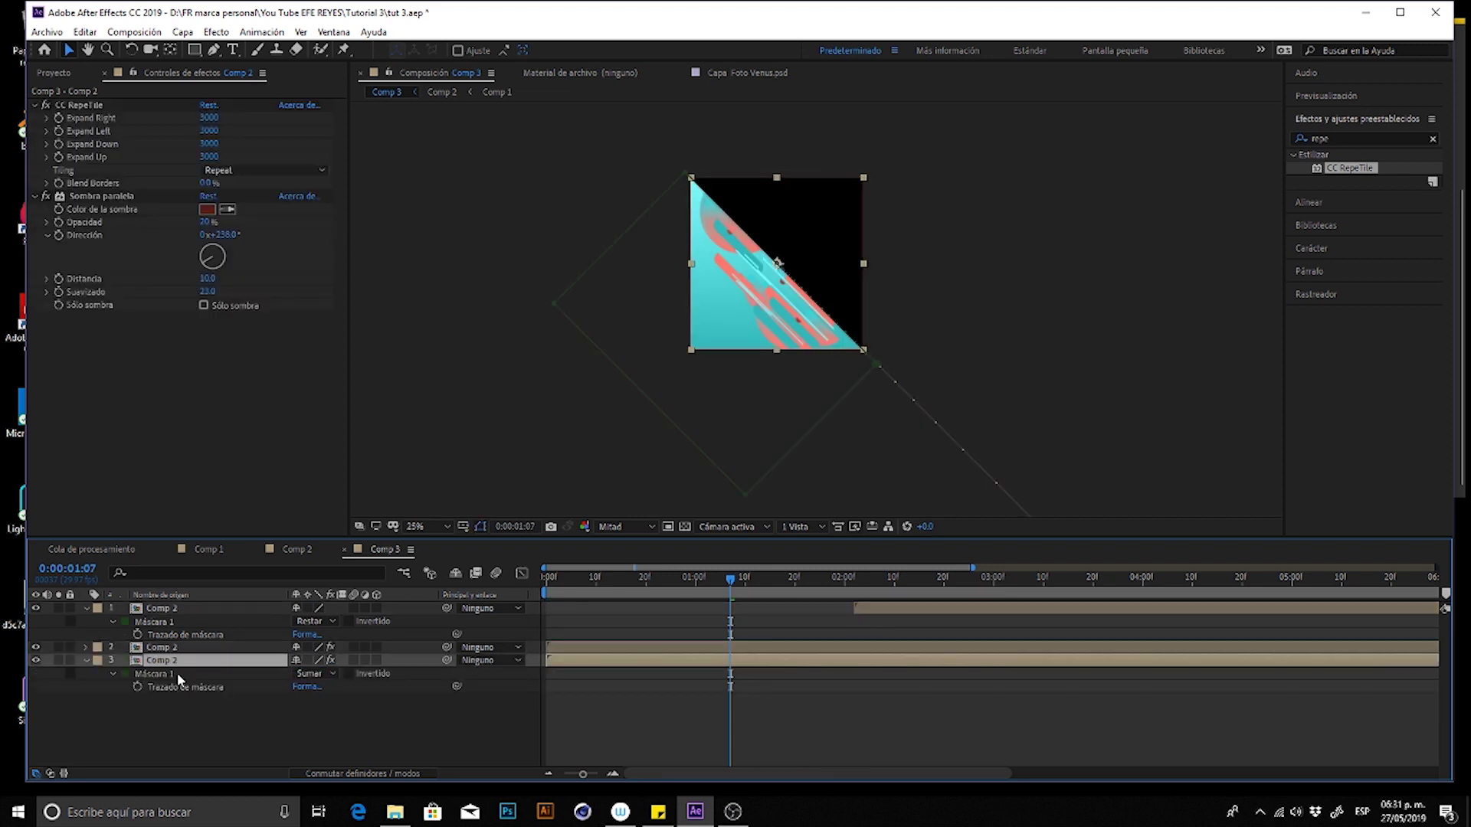
{"action": "left_click", "coordinate": [171, 673]}
{"action": "key", "text": "Delete"}
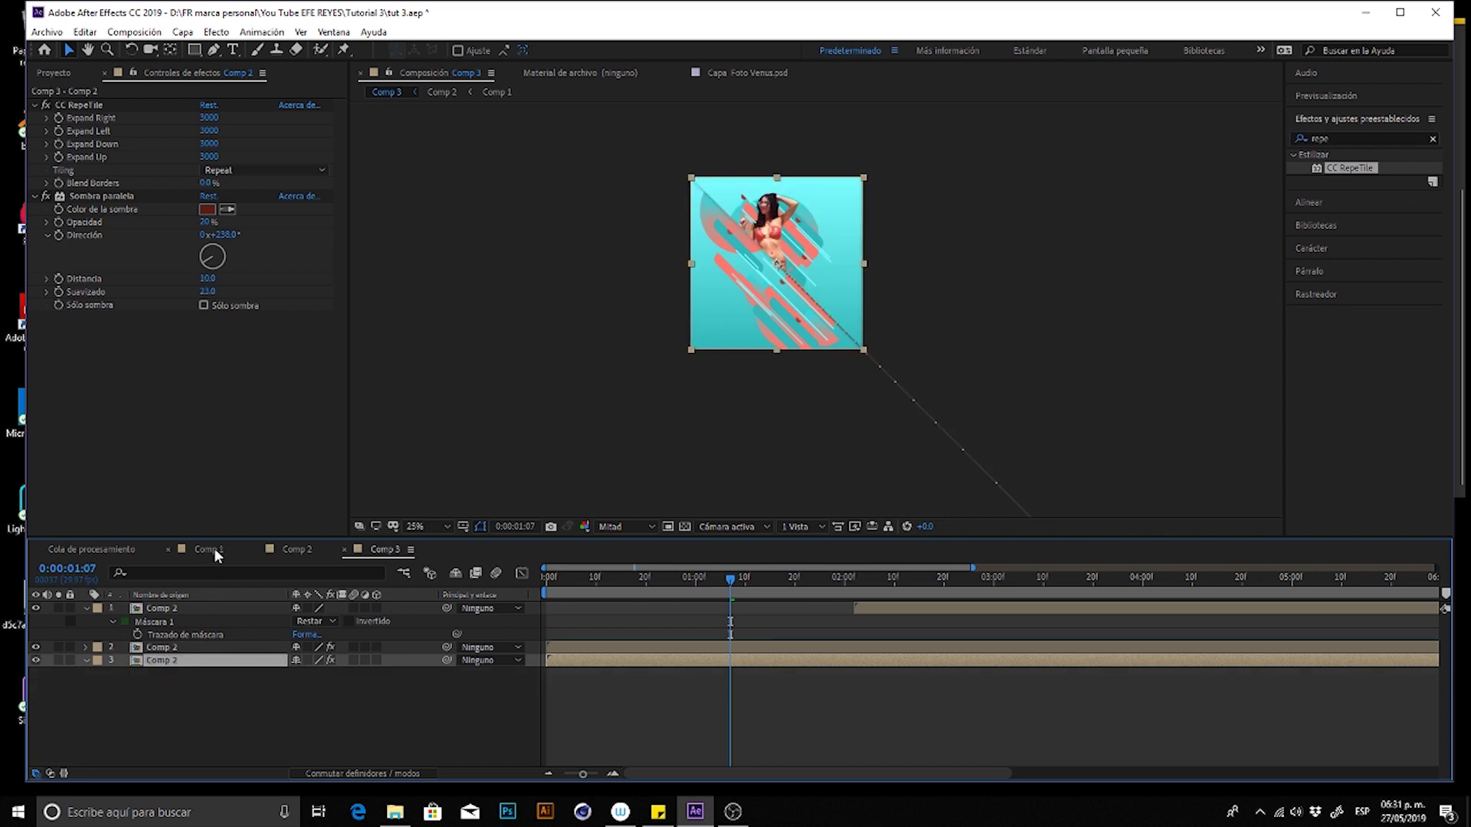
{"action": "left_click", "coordinate": [292, 552]}
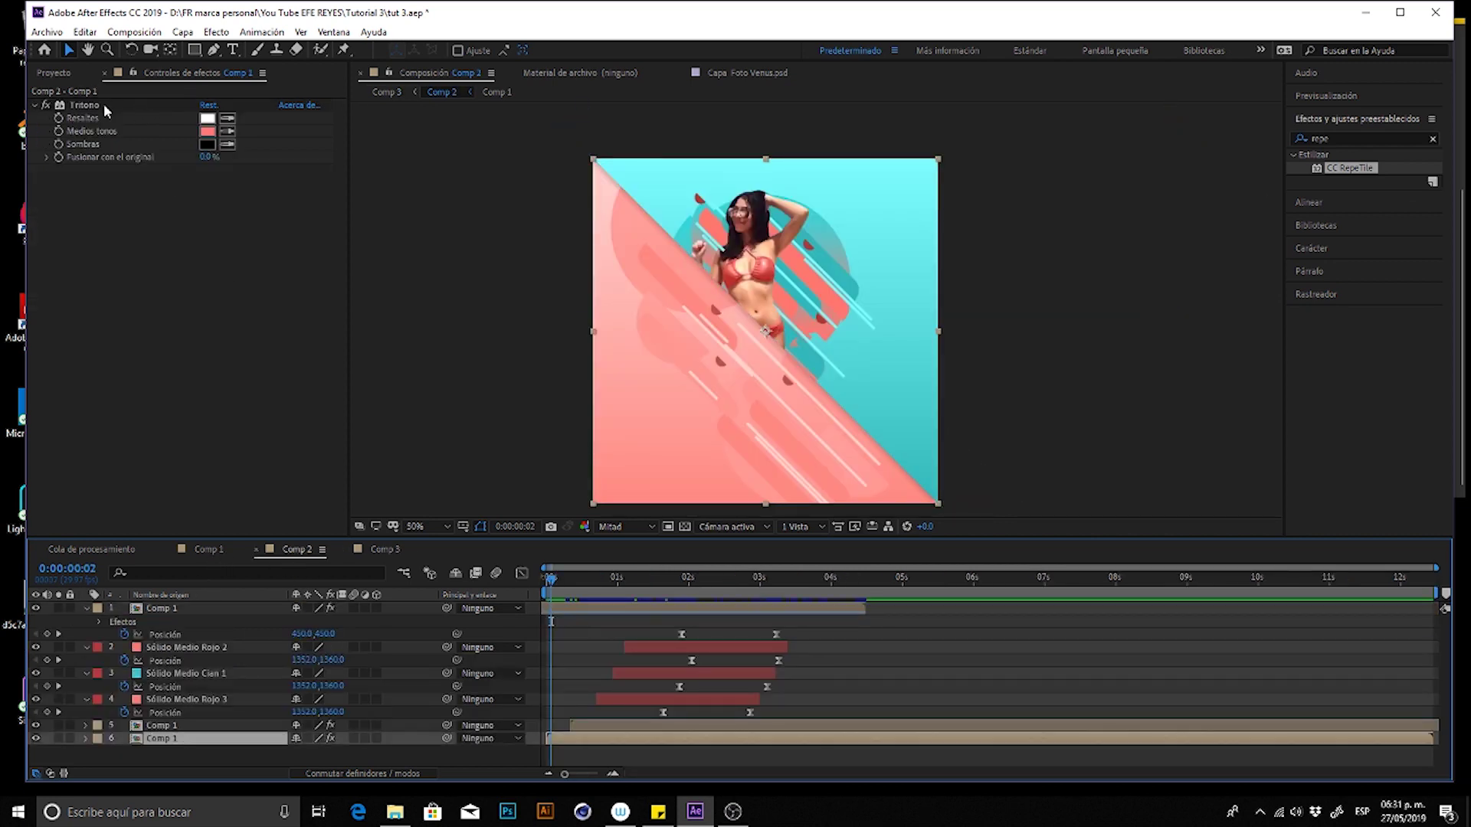
- Copy the pink Tritono effect from Comp 2 onto the unmasked copy in Comp 3
{"action": "left_click", "coordinate": [97, 108]}
{"action": "left_click", "coordinate": [378, 548]}
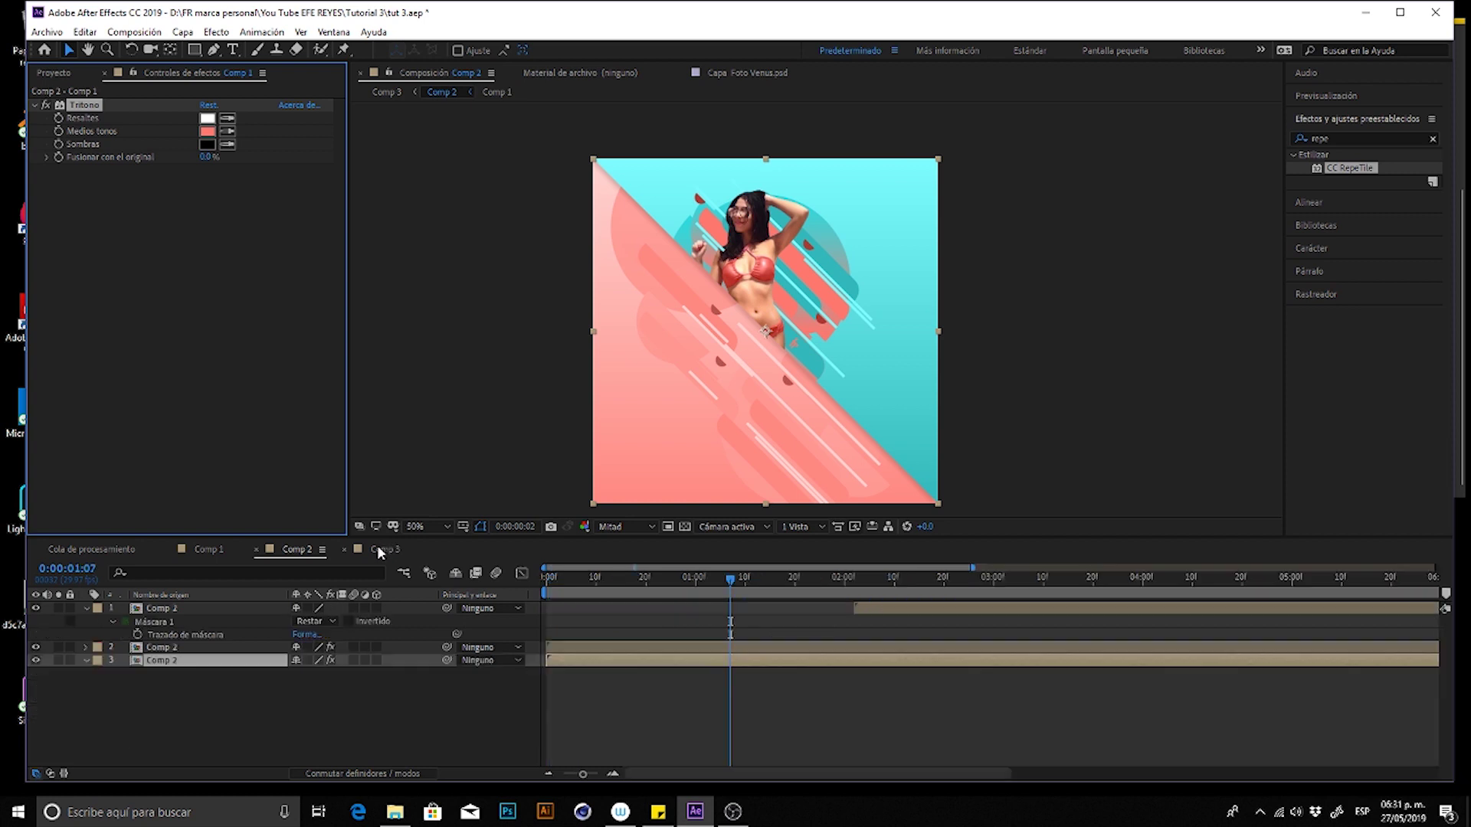
{"action": "key", "text": "ctrl+v"}
- Preview the diagonal tile transition from the start, then select the top Comp 2 layer
{"action": "key", "text": "Home"}
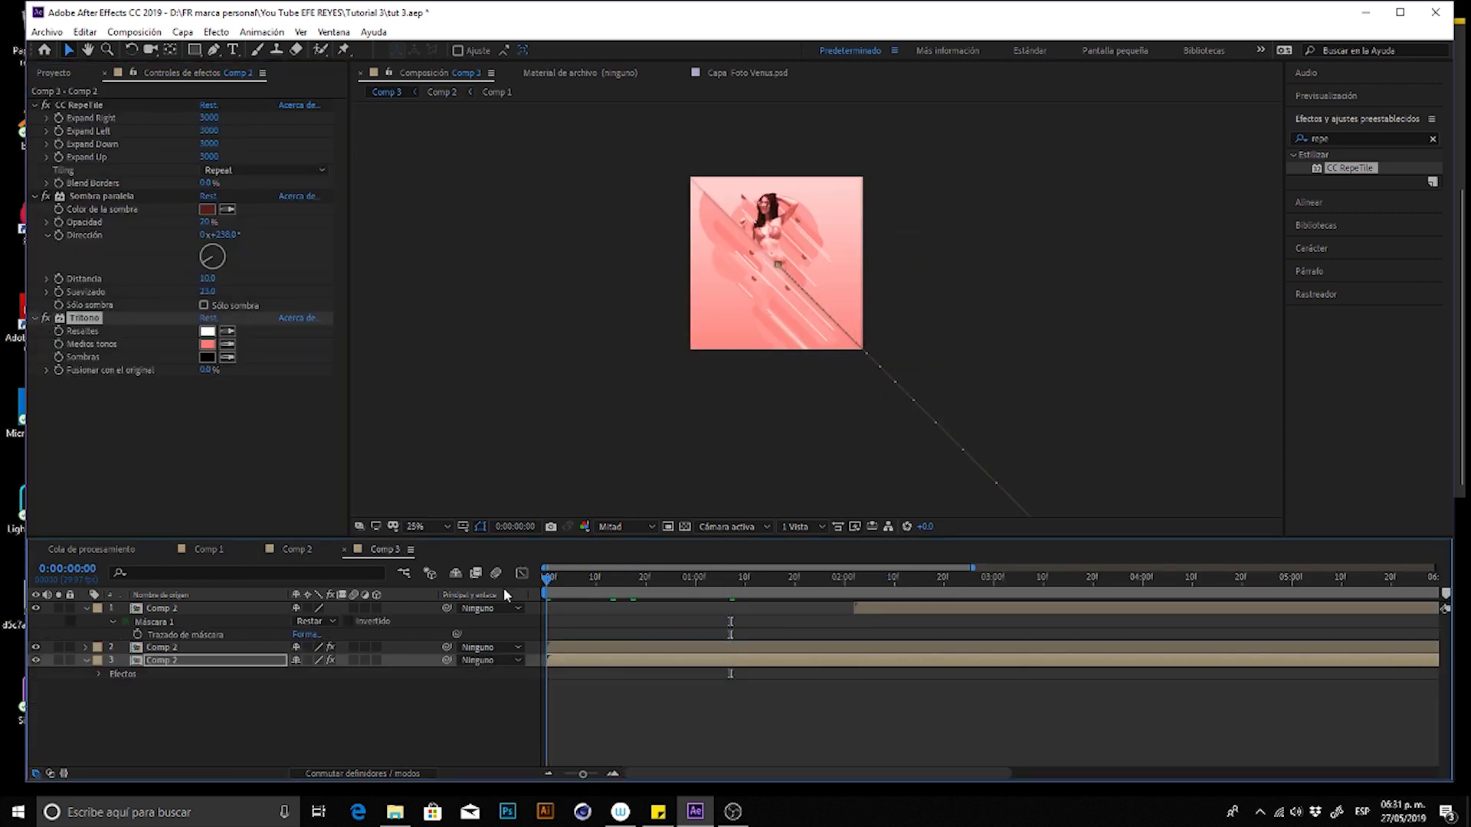
{"action": "key", "text": "space"}
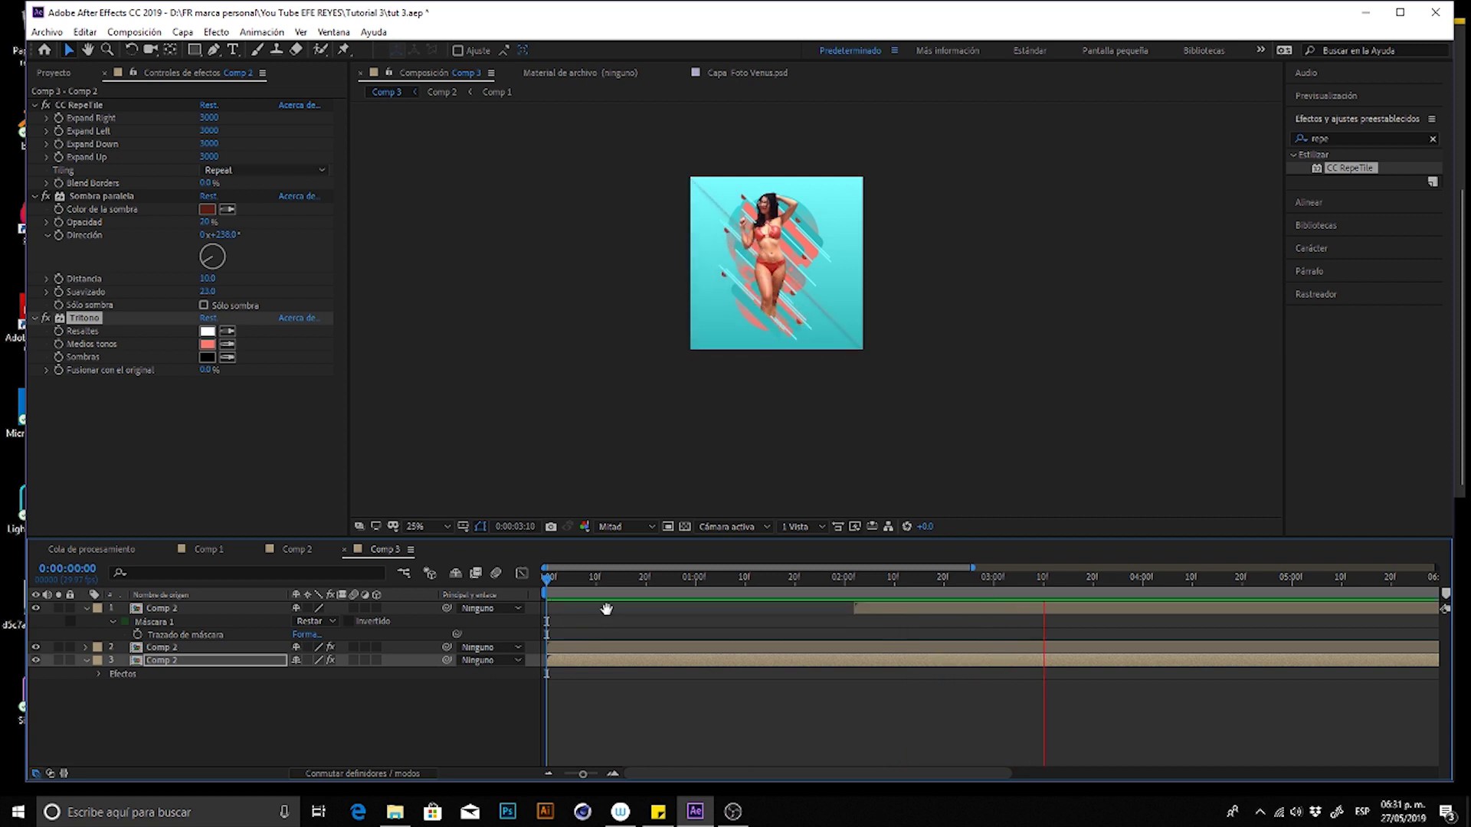
{"action": "key", "text": "space"}
{"action": "left_click_drag", "start_coordinate": [588, 598], "coordinate": [719, 602]}
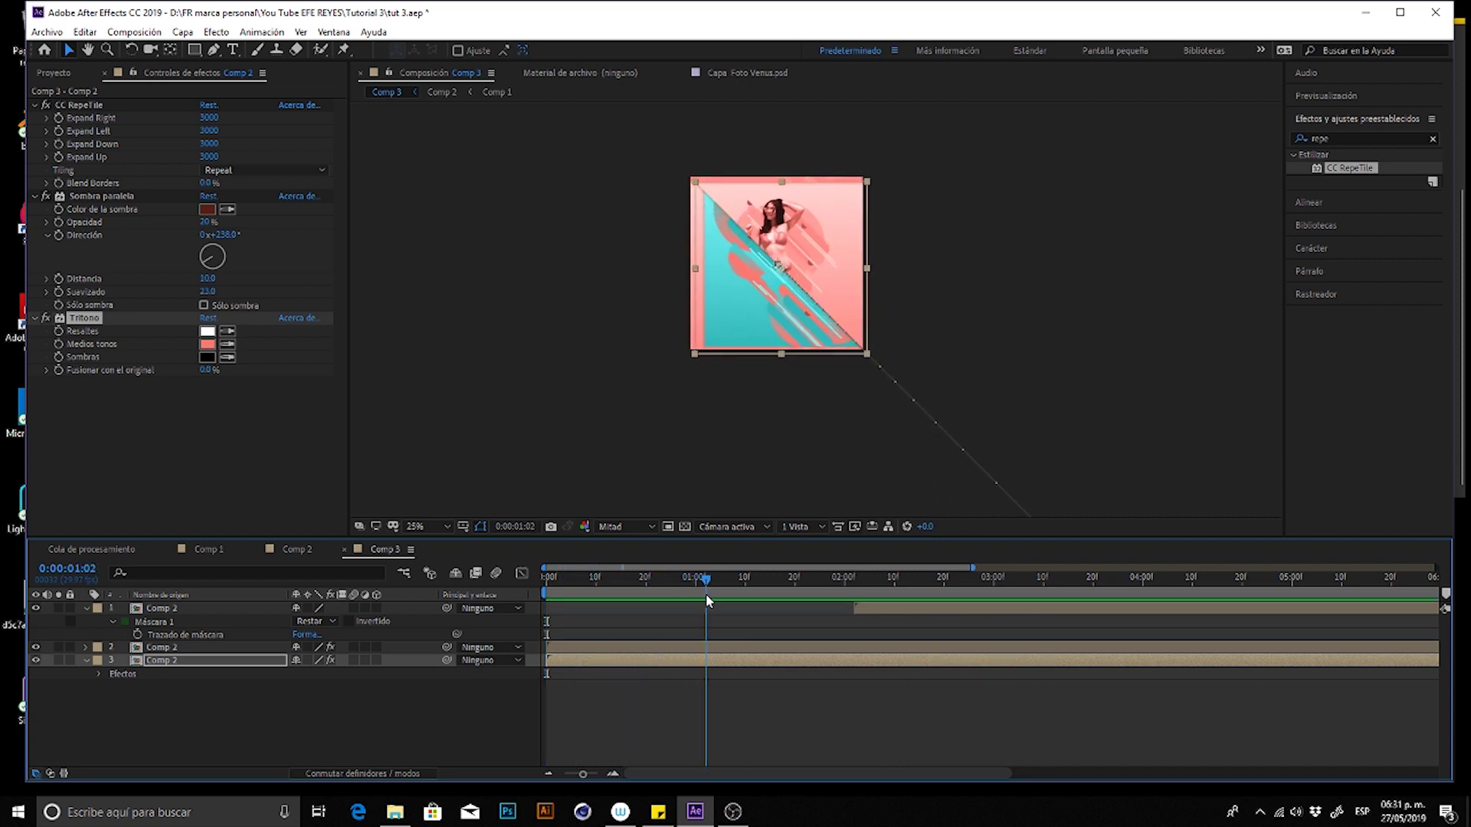
{"action": "key", "text": "space"}
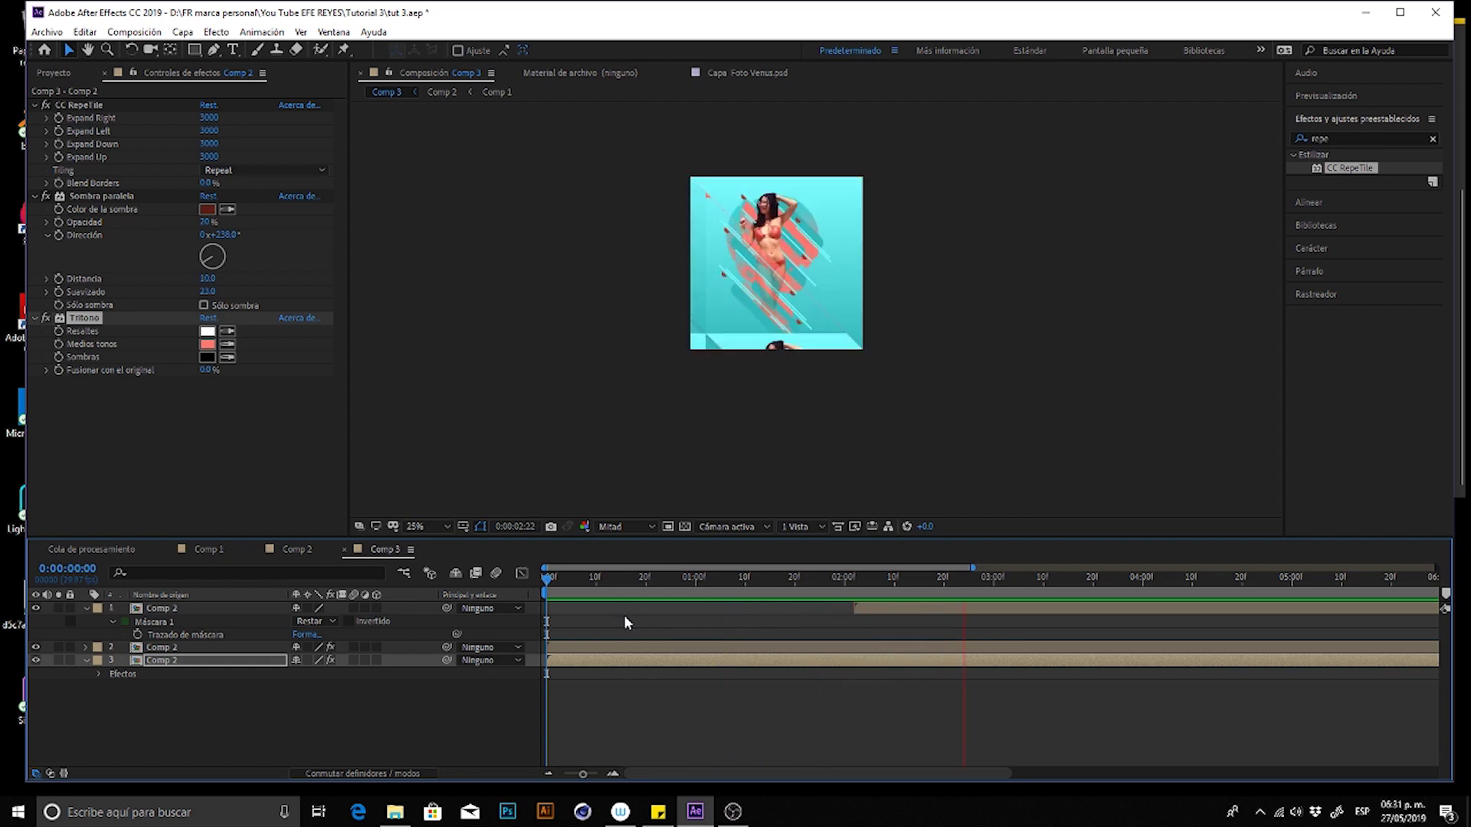
{"action": "left_click", "coordinate": [870, 605]}
{"action": "mouse_move", "coordinate": [857, 581]}
{"action": "left_mouse_down"}
{"action": "mouse_move", "coordinate": [969, 589]}
{"action": "mouse_move", "coordinate": [941, 606]}
{"action": "mouse_move", "coordinate": [730, 581]}
{"action": "left_mouse_up"}
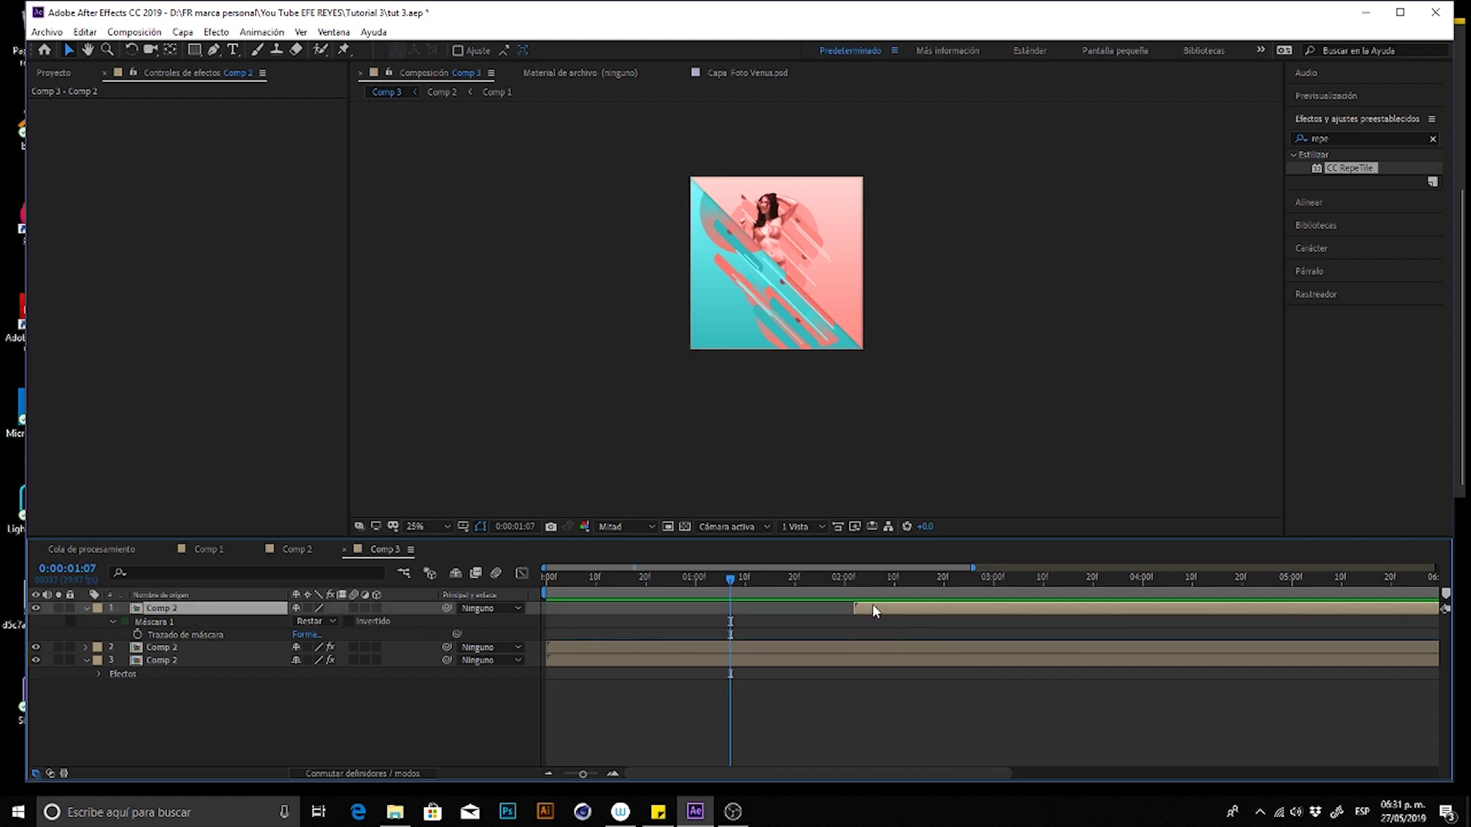
- Start the top Comp 2 at 1:00 and keyframe Position from 1374, 1374 at 2:00 to 450, 450 at 3:00
{"action": "left_click", "coordinate": [844, 580]}
{"action": "left_click_drag", "start_coordinate": [850, 608], "coordinate": [728, 612]}
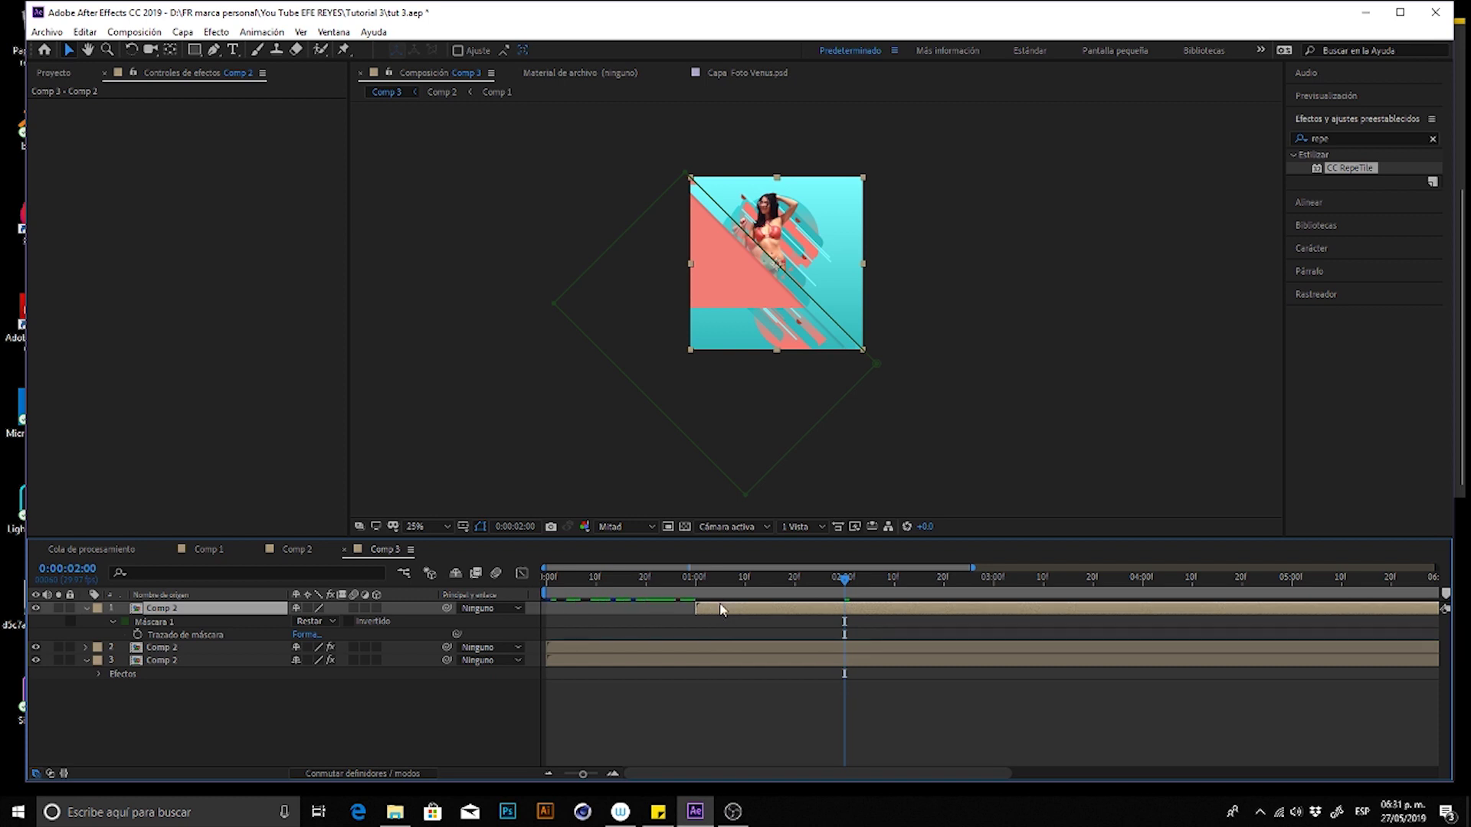
{"action": "key", "text": "p"}
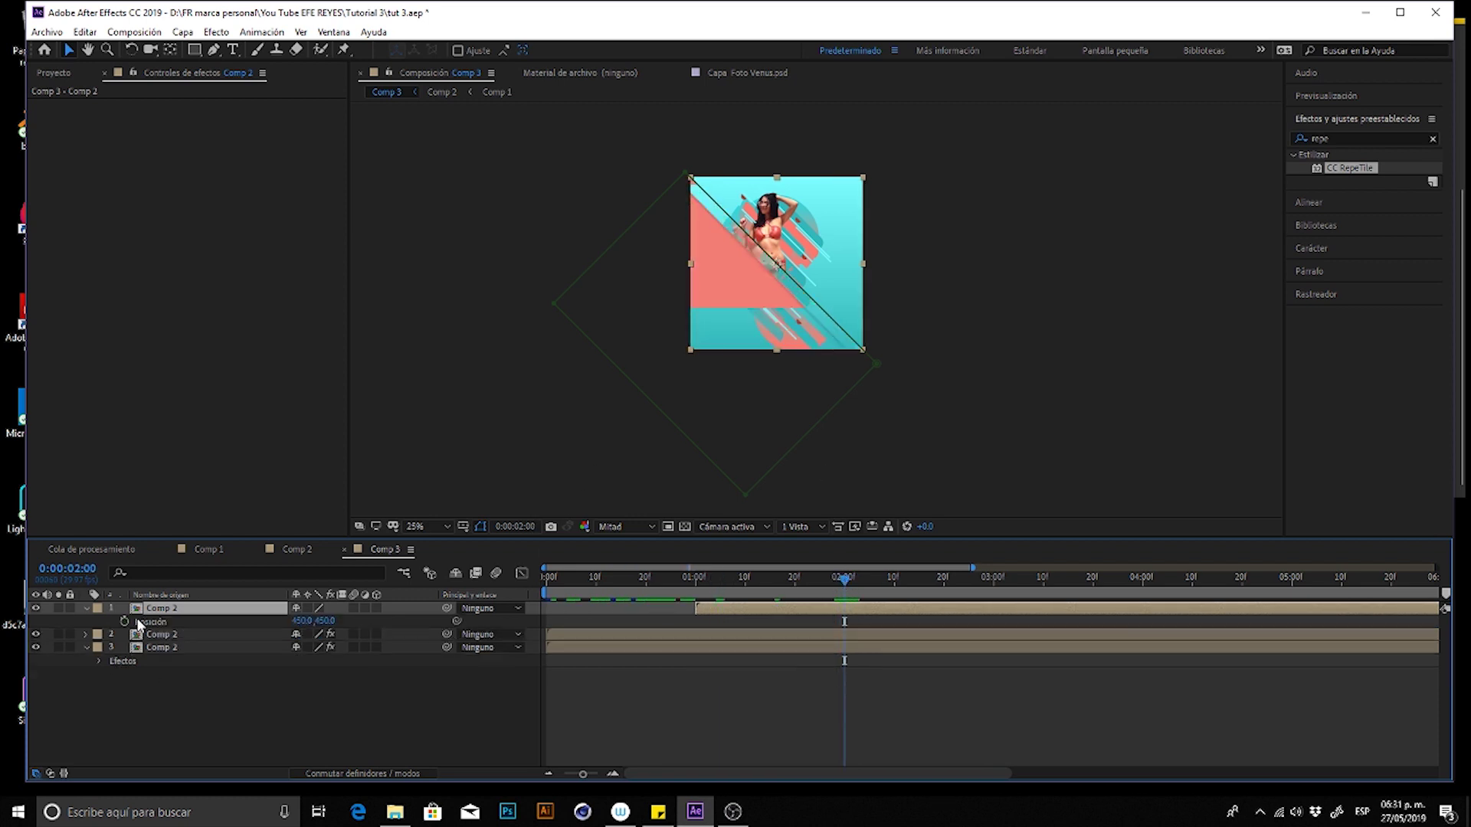
{"action": "left_click", "coordinate": [994, 584]}
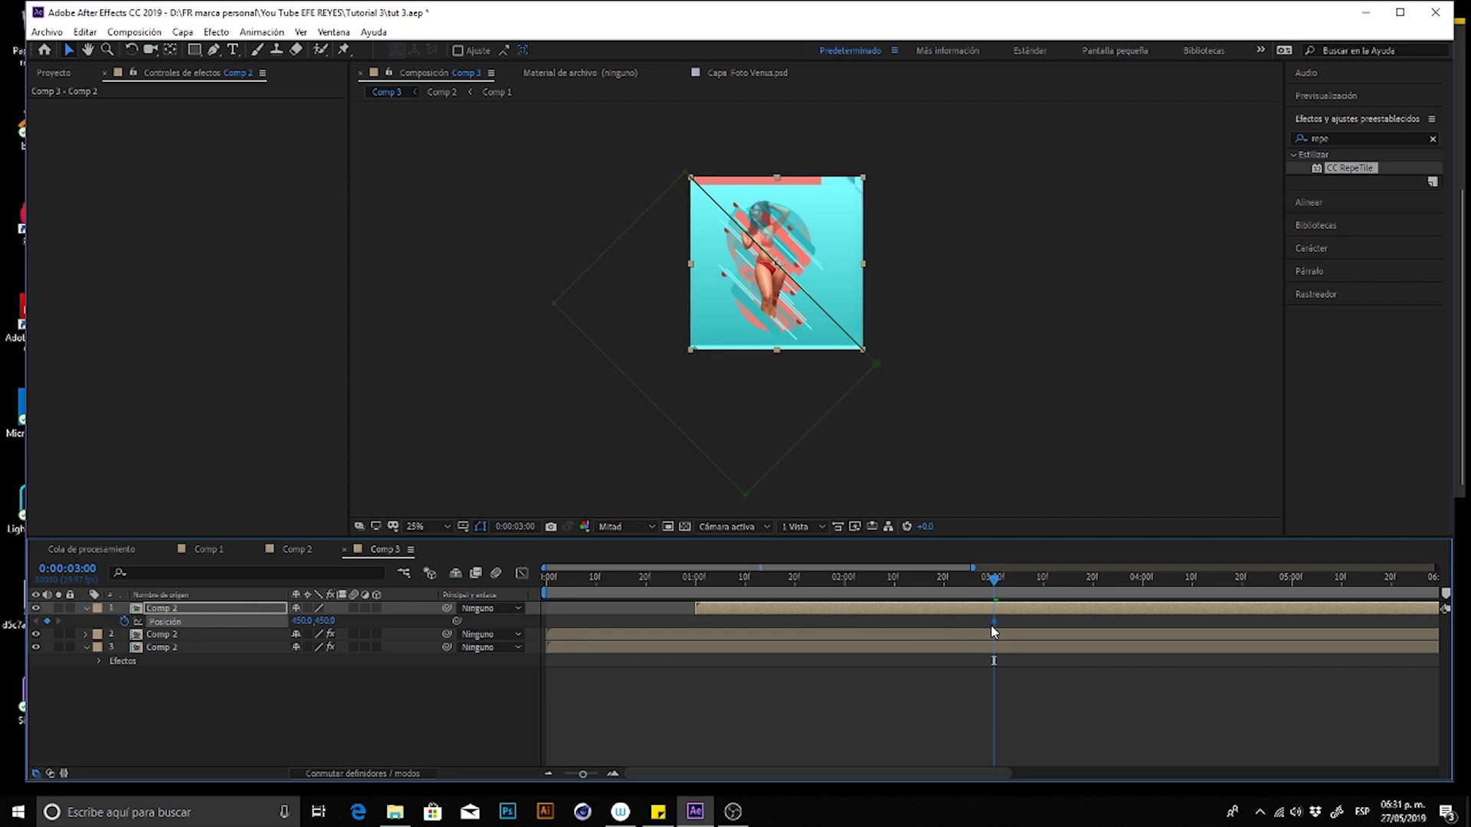
{"action": "left_click", "coordinate": [845, 583]}
{"action": "left_click_drag", "start_coordinate": [816, 295], "coordinate": [995, 455]}
{"action": "left_click_drag", "start_coordinate": [999, 614], "coordinate": [817, 646]}
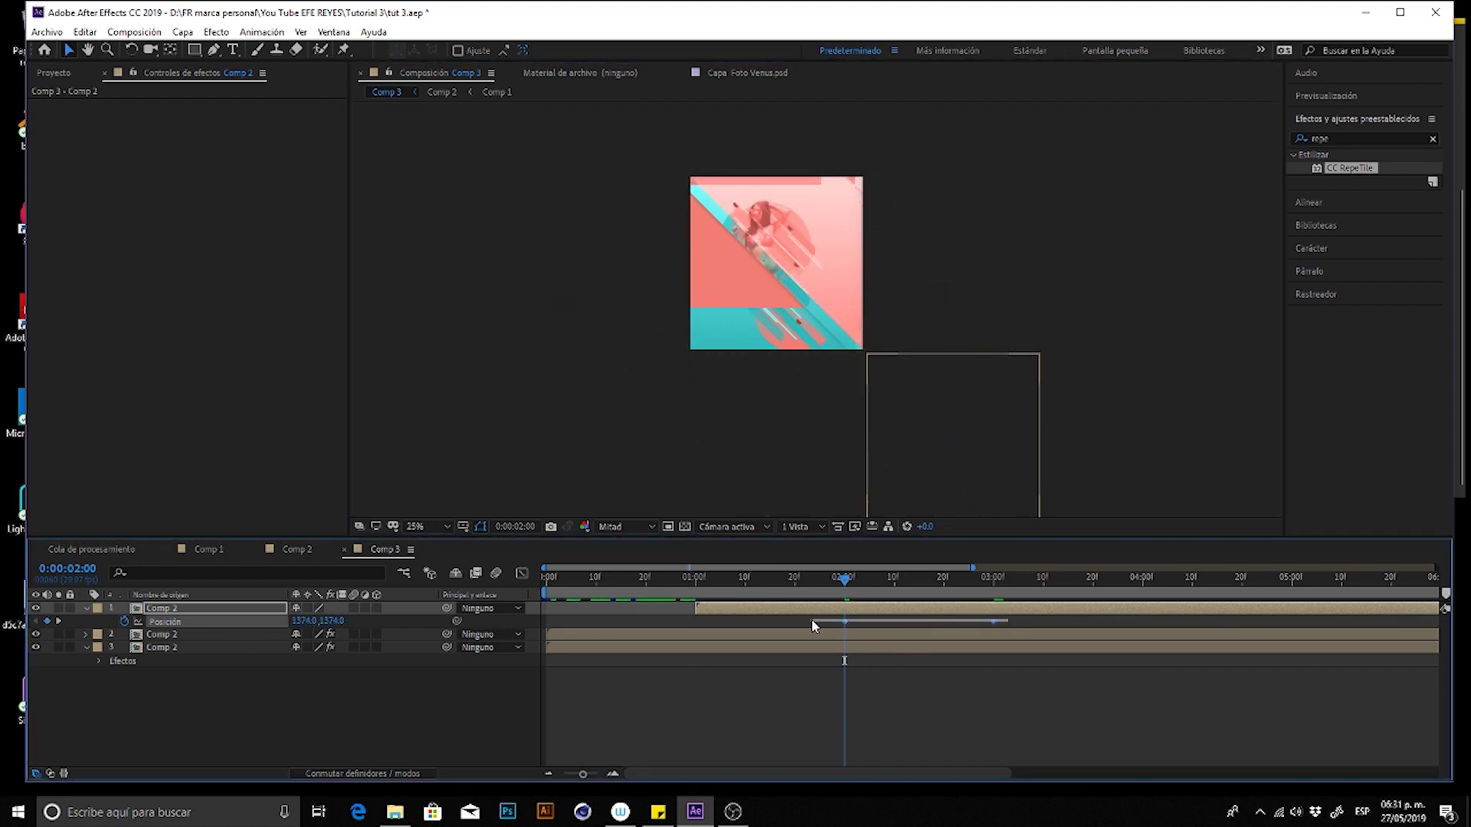
- Ease the top Comp 2 slide to peak early, shift its keyframes earlier, and preview
{"action": "left_click", "coordinate": [522, 573]}
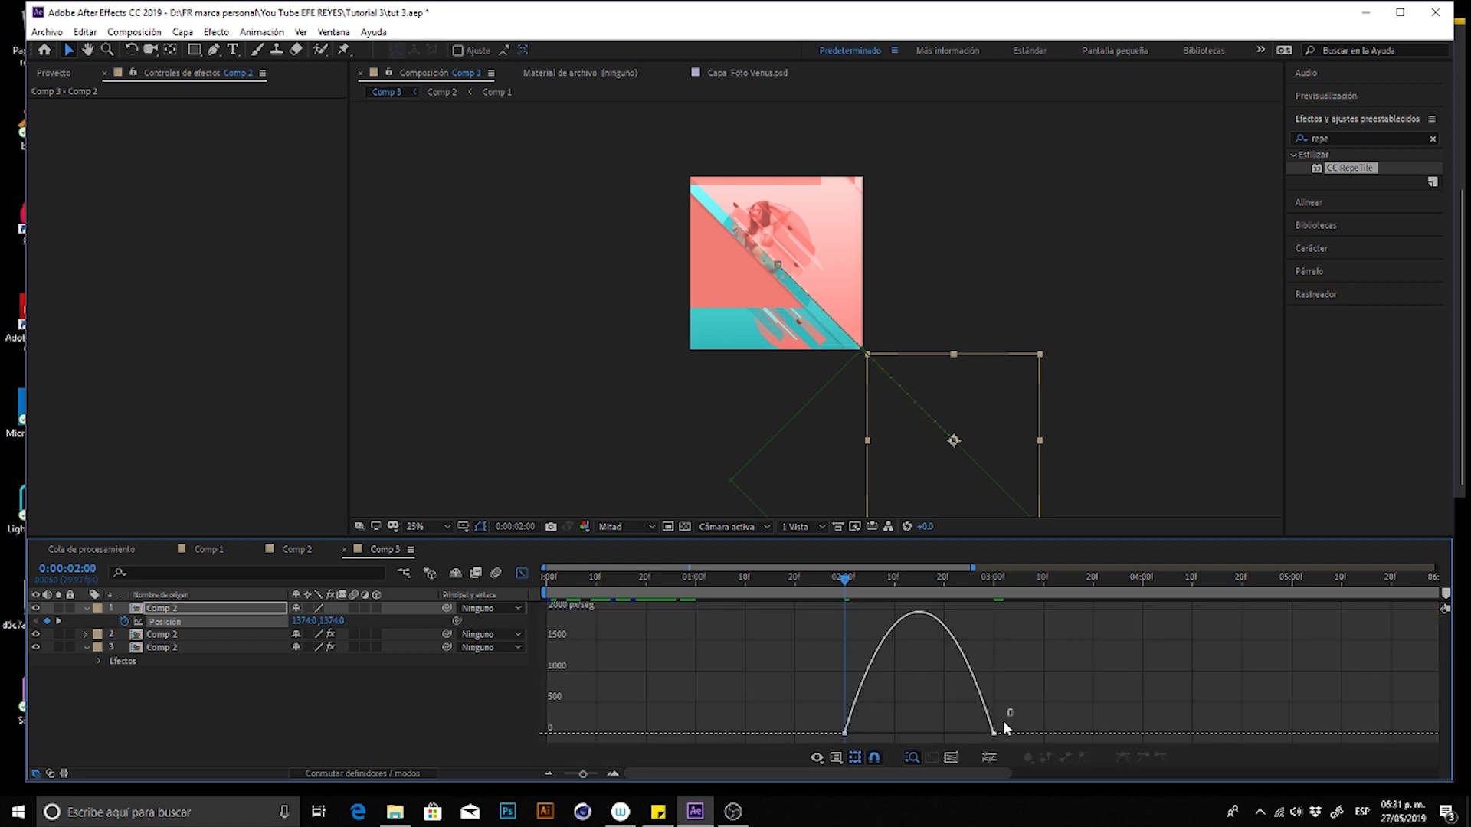
{"action": "left_click_drag", "start_coordinate": [969, 733], "coordinate": [918, 734]}
{"action": "key", "text": "space"}
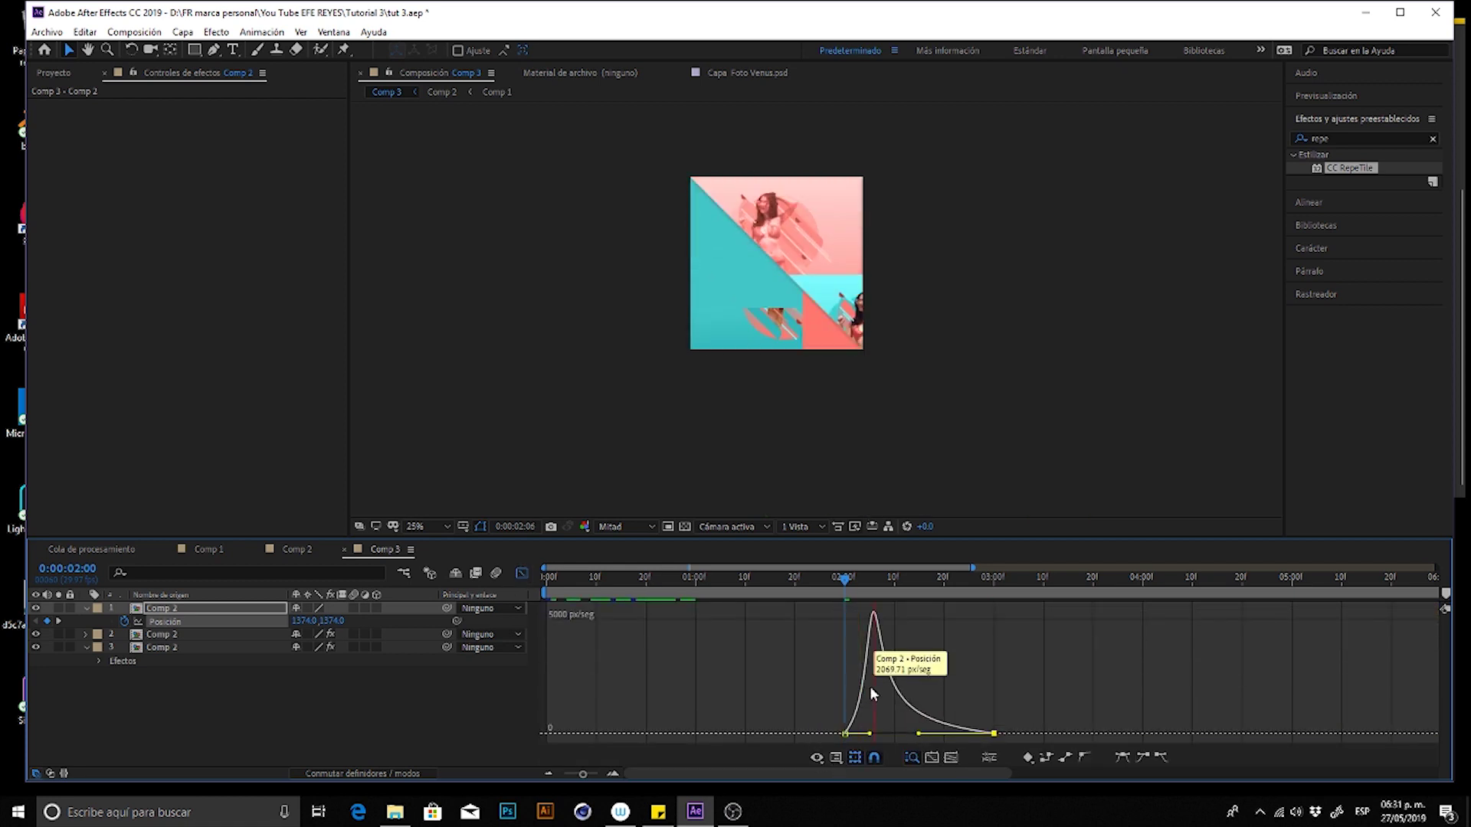
{"action": "key", "text": "shift+F3"}
{"action": "key", "text": "space"}
{"action": "left_click_drag", "start_coordinate": [844, 621], "coordinate": [810, 621]}
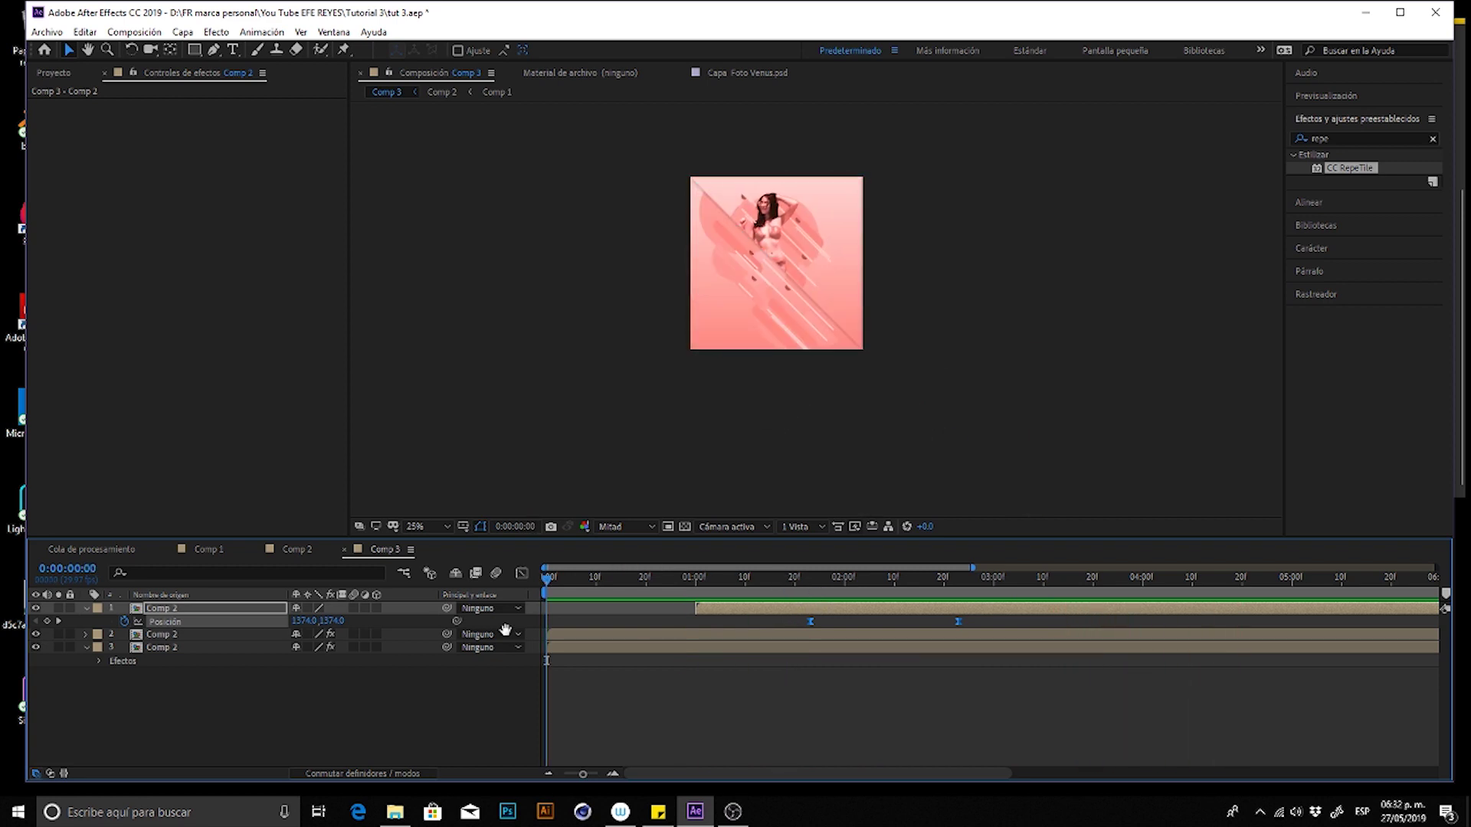
{"action": "key", "text": "Home"}
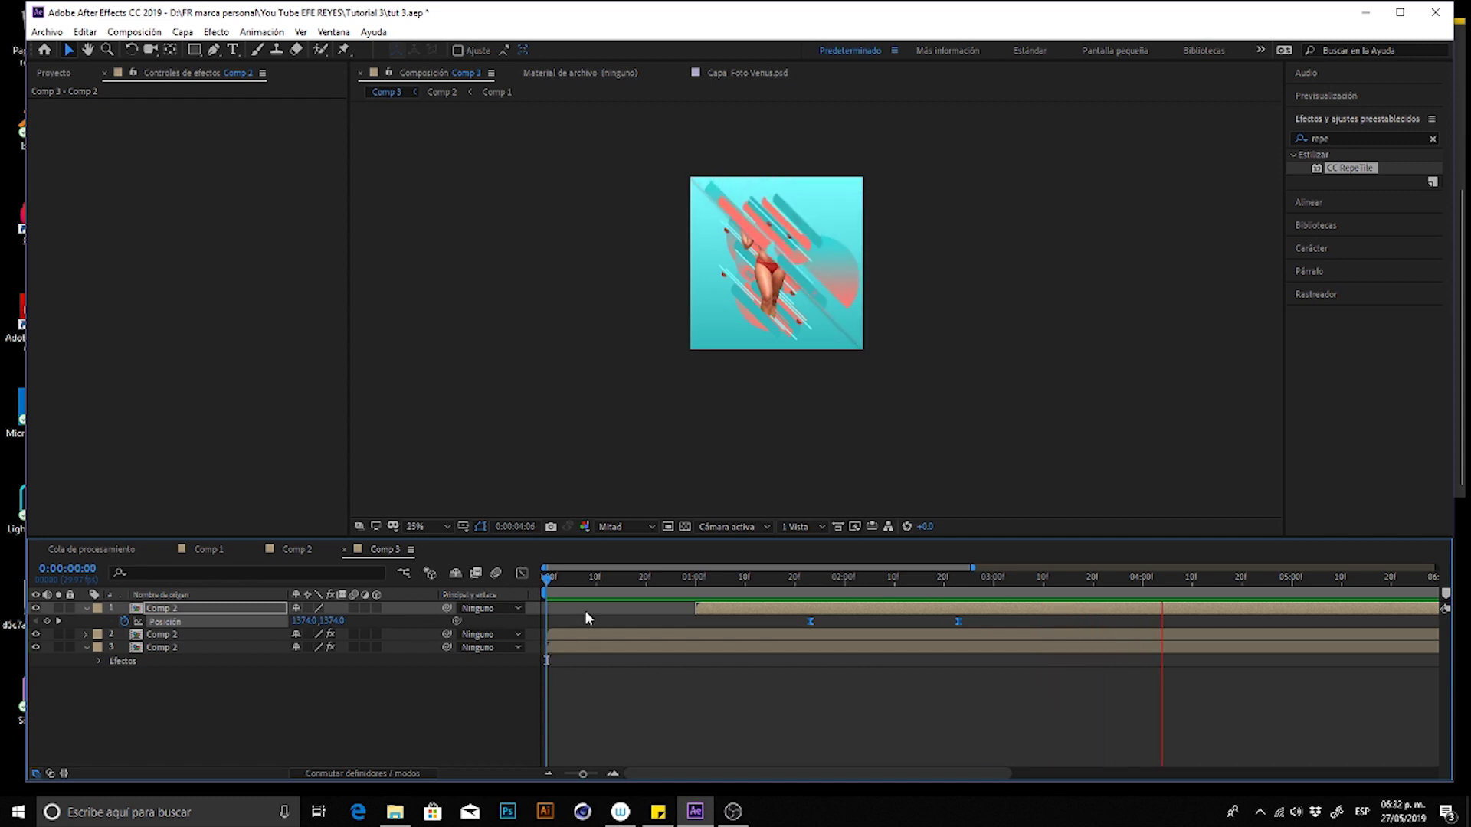
- Drag the top Comp 2 layer and its keyframes earlier and preview from the start
{"action": "key", "text": "space"}
{"action": "key", "text": "space"}
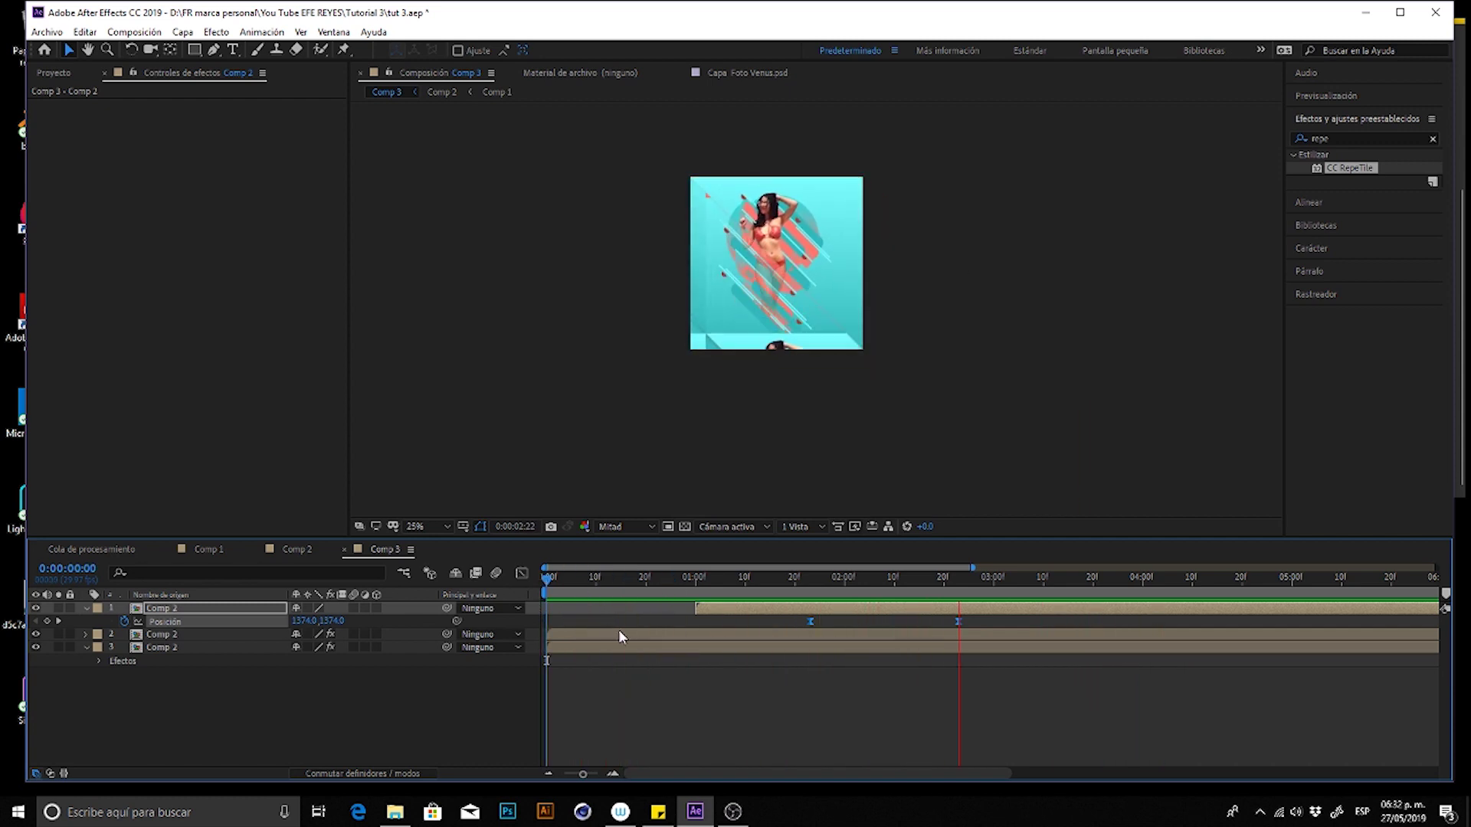
{"action": "left_click_drag", "start_coordinate": [821, 609], "coordinate": [783, 608]}
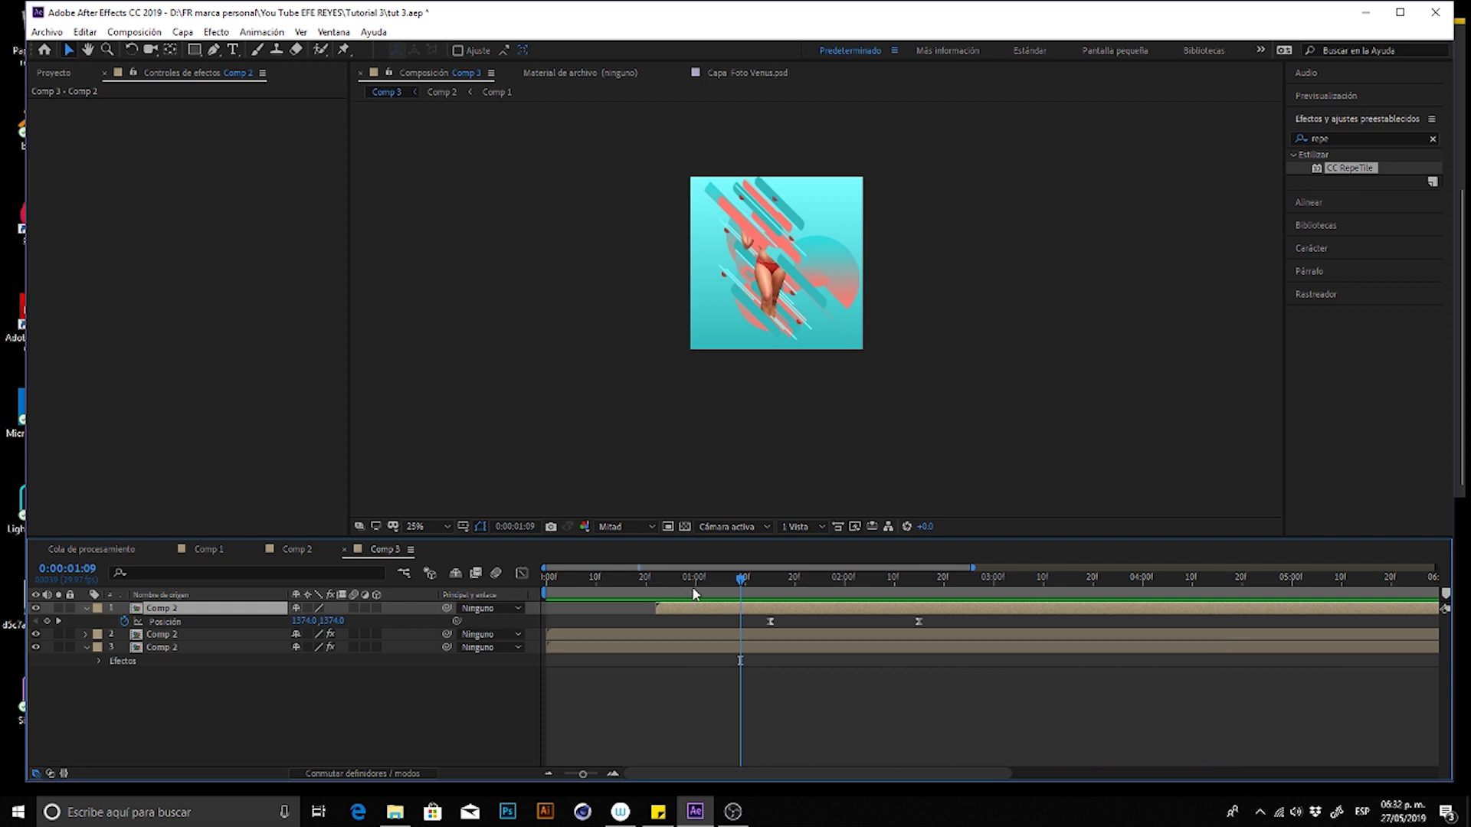
{"action": "key", "text": "Home"}
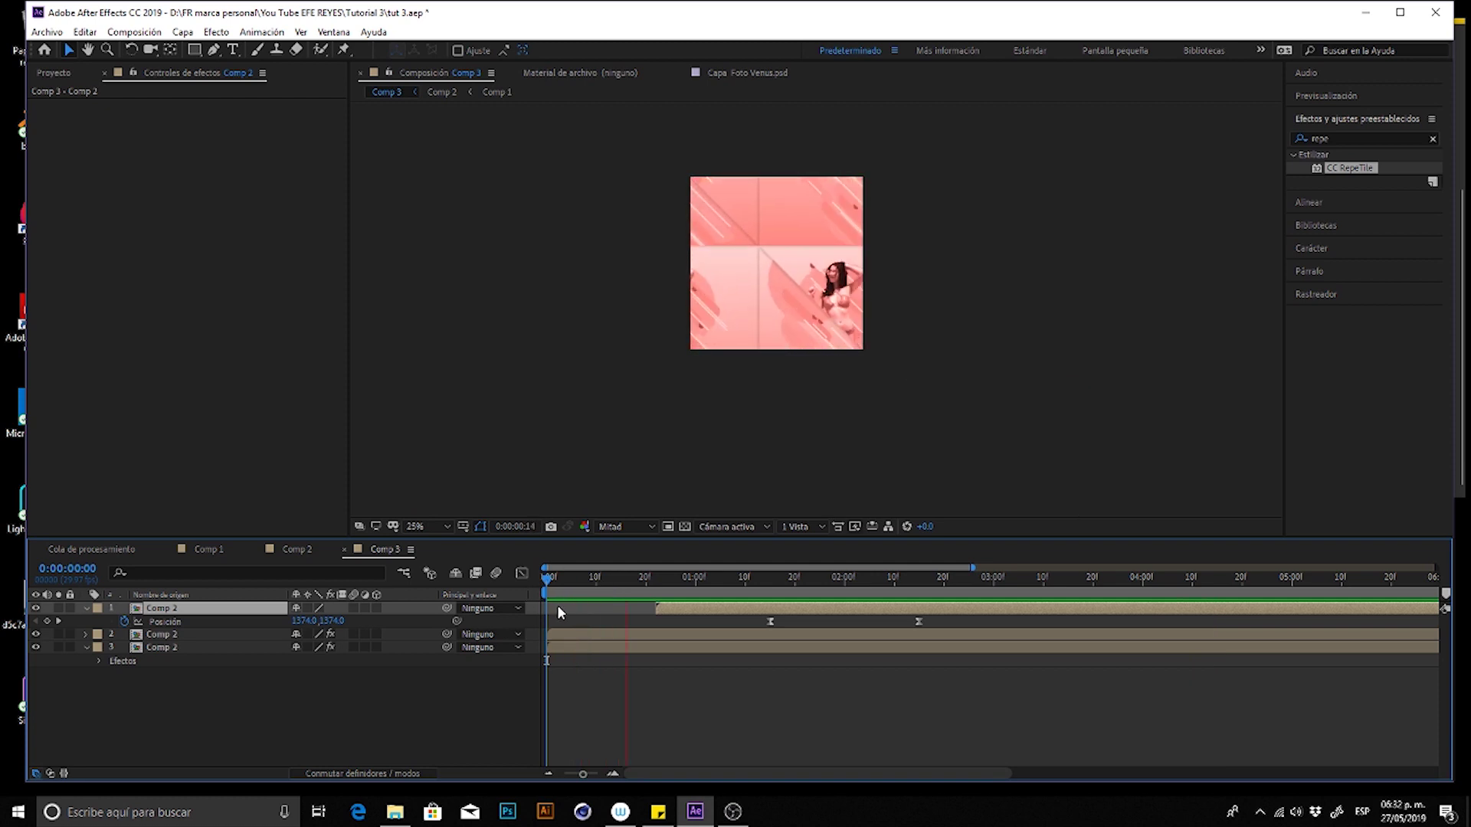
{"action": "key", "text": "space"}
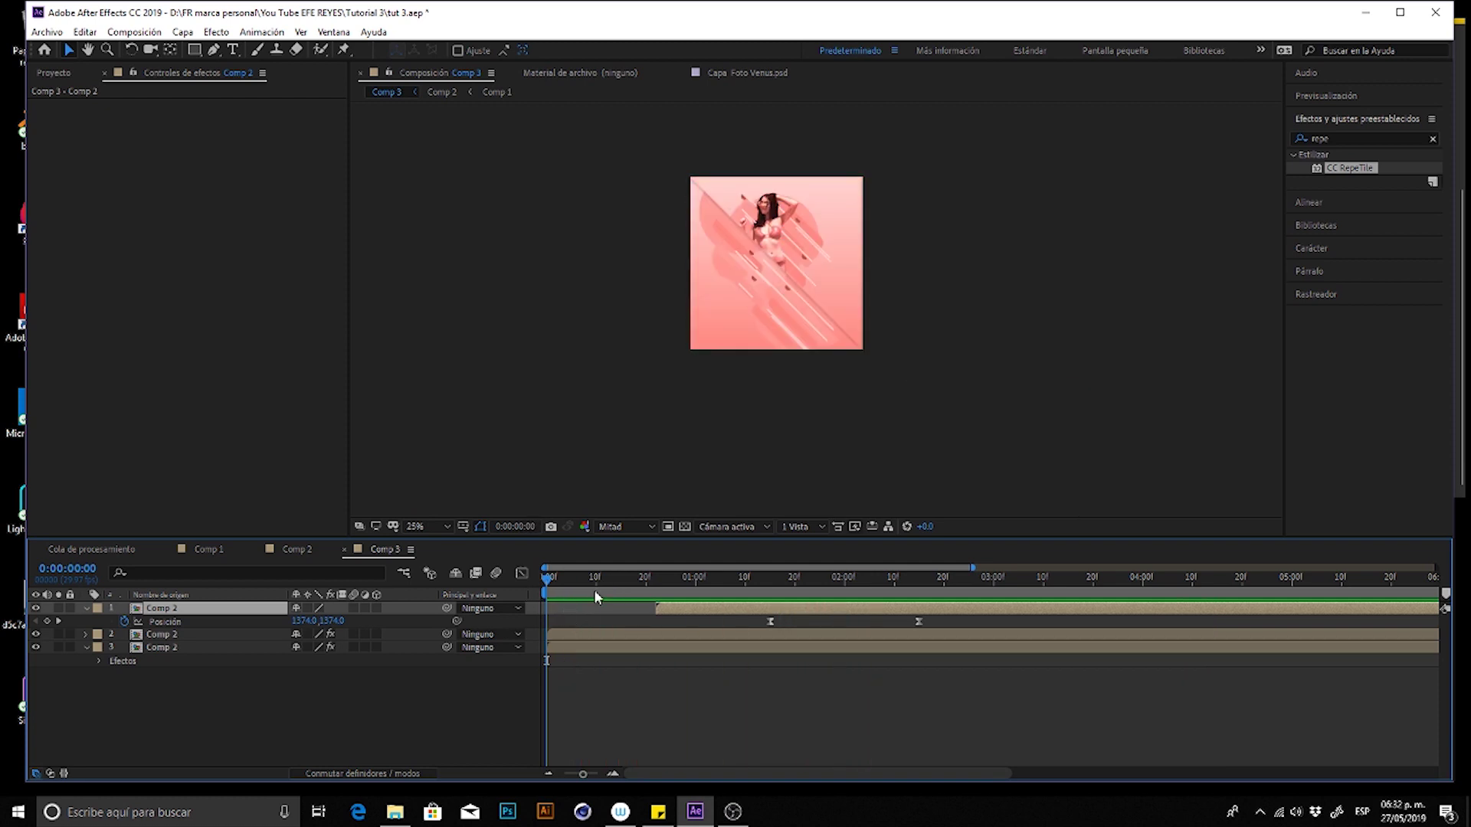
- Drag Comp 1 from the Project panel into Comp 3 as a new layer
{"action": "left_click", "coordinate": [479, 709]}
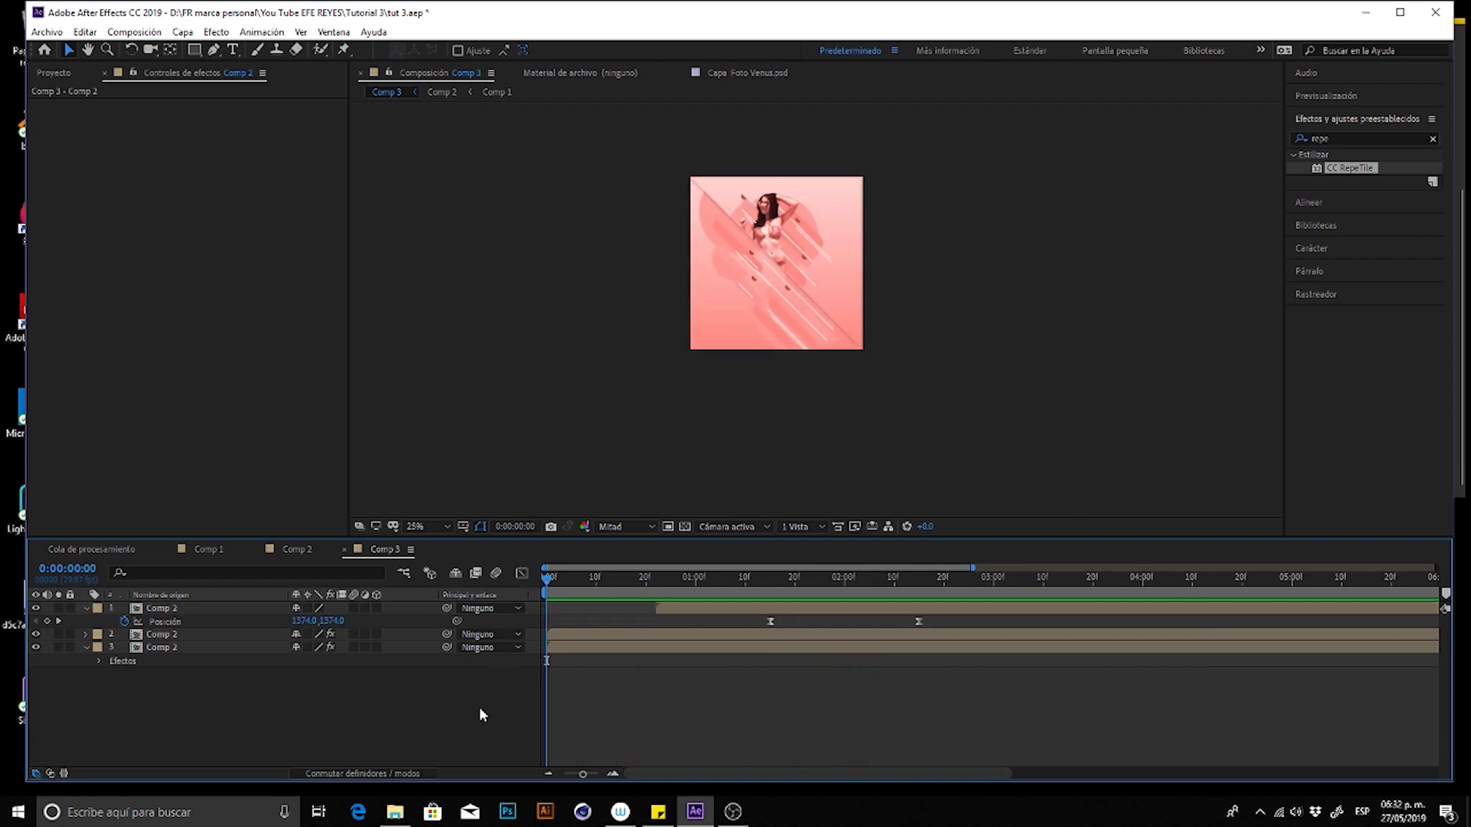
{"action": "left_click", "coordinate": [55, 75]}
{"action": "left_click_drag", "start_coordinate": [76, 212], "coordinate": [217, 629]}
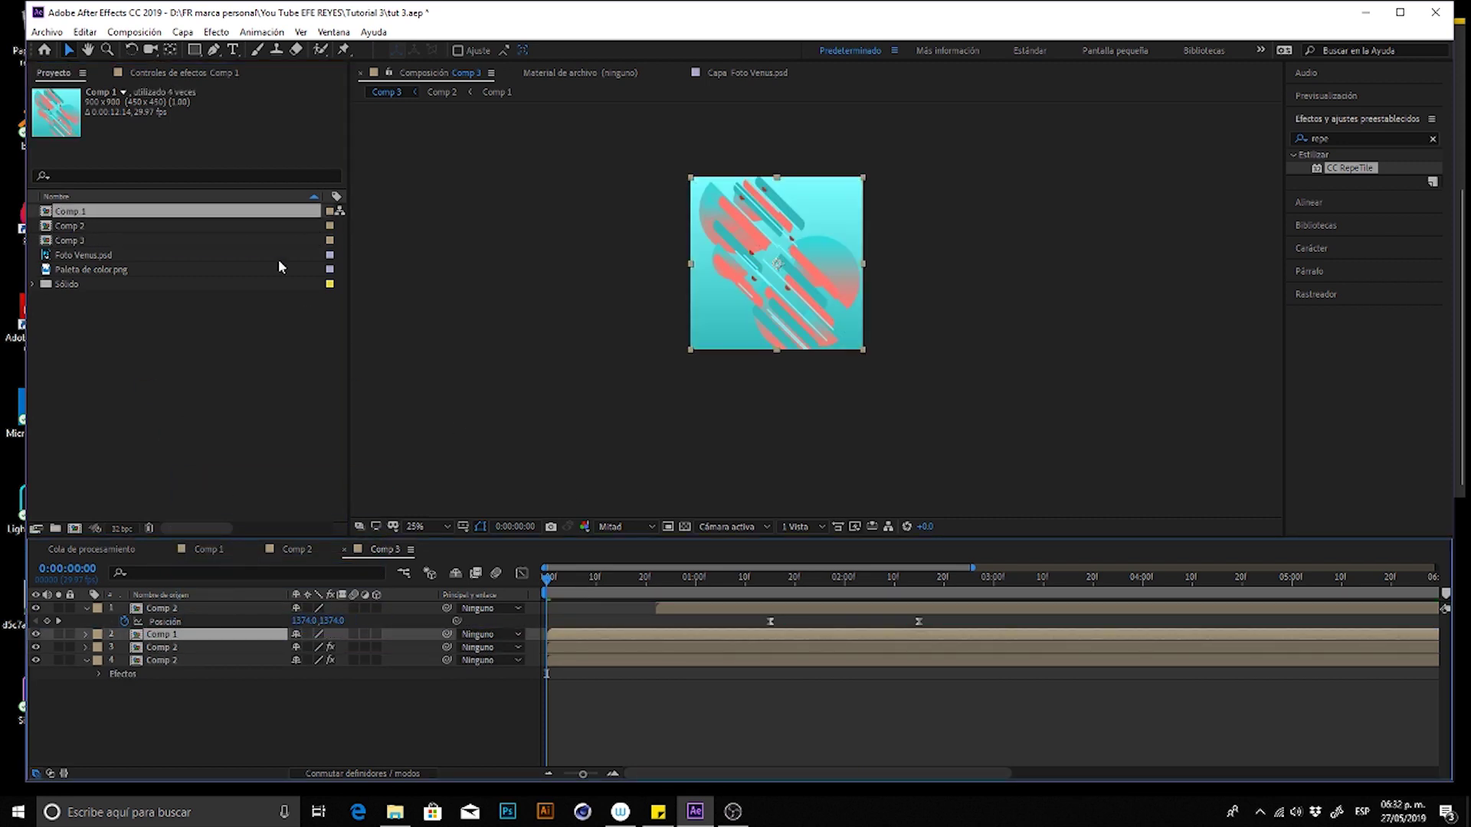
- Draw a rectangle mask on Comp 1 and enlarge it into a diagonal diamond split
{"action": "left_click", "coordinate": [194, 49]}
{"action": "mouse_move", "coordinate": [672, 166]}
{"action": "left_mouse_down"}
{"action": "mouse_move", "coordinate": [880, 363]}
{"action": "mouse_move", "coordinate": [925, 264]}
{"action": "left_mouse_up"}
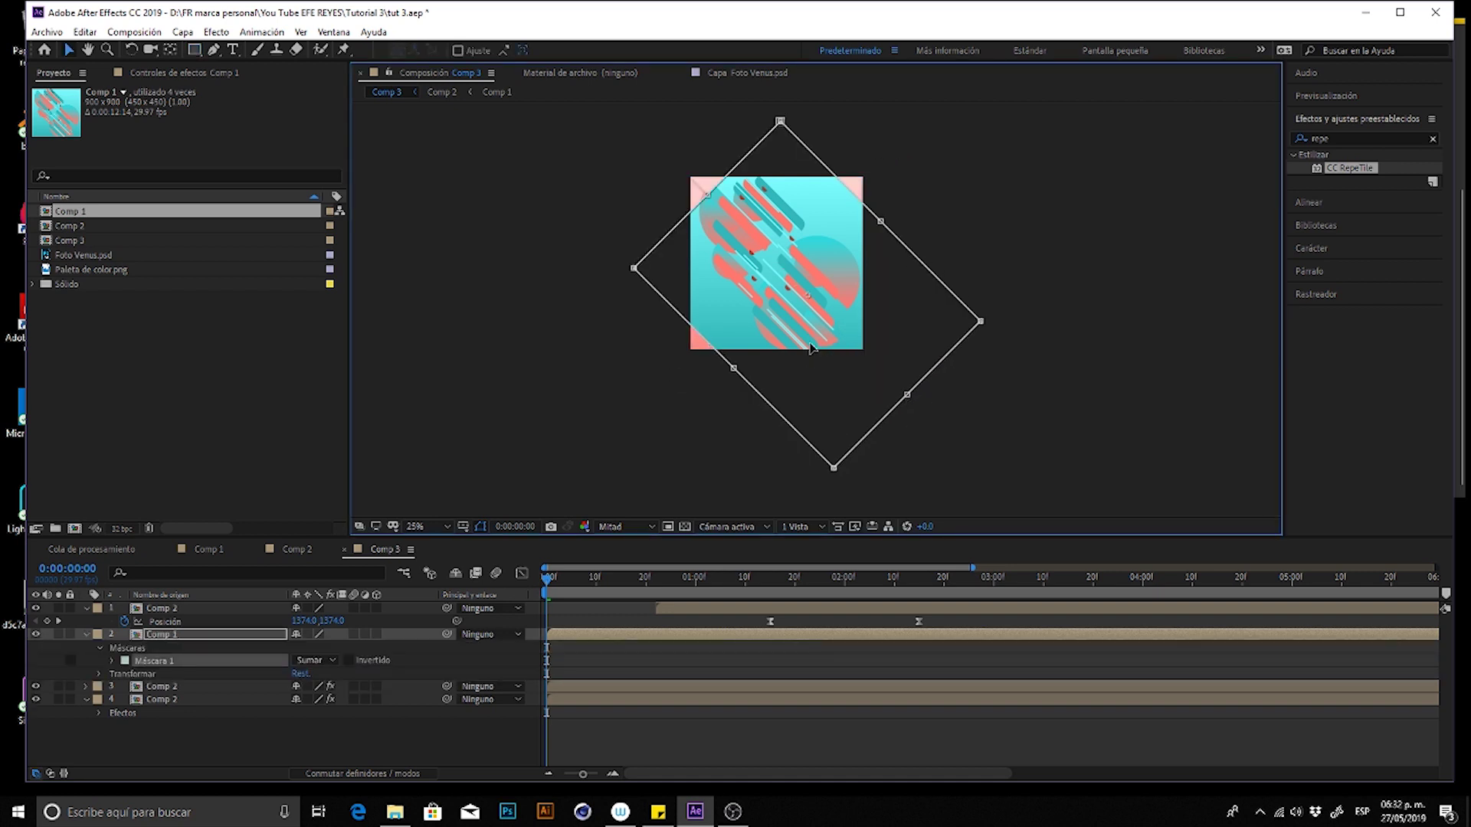
{"action": "left_click_drag", "start_coordinate": [843, 333], "coordinate": [851, 234]}
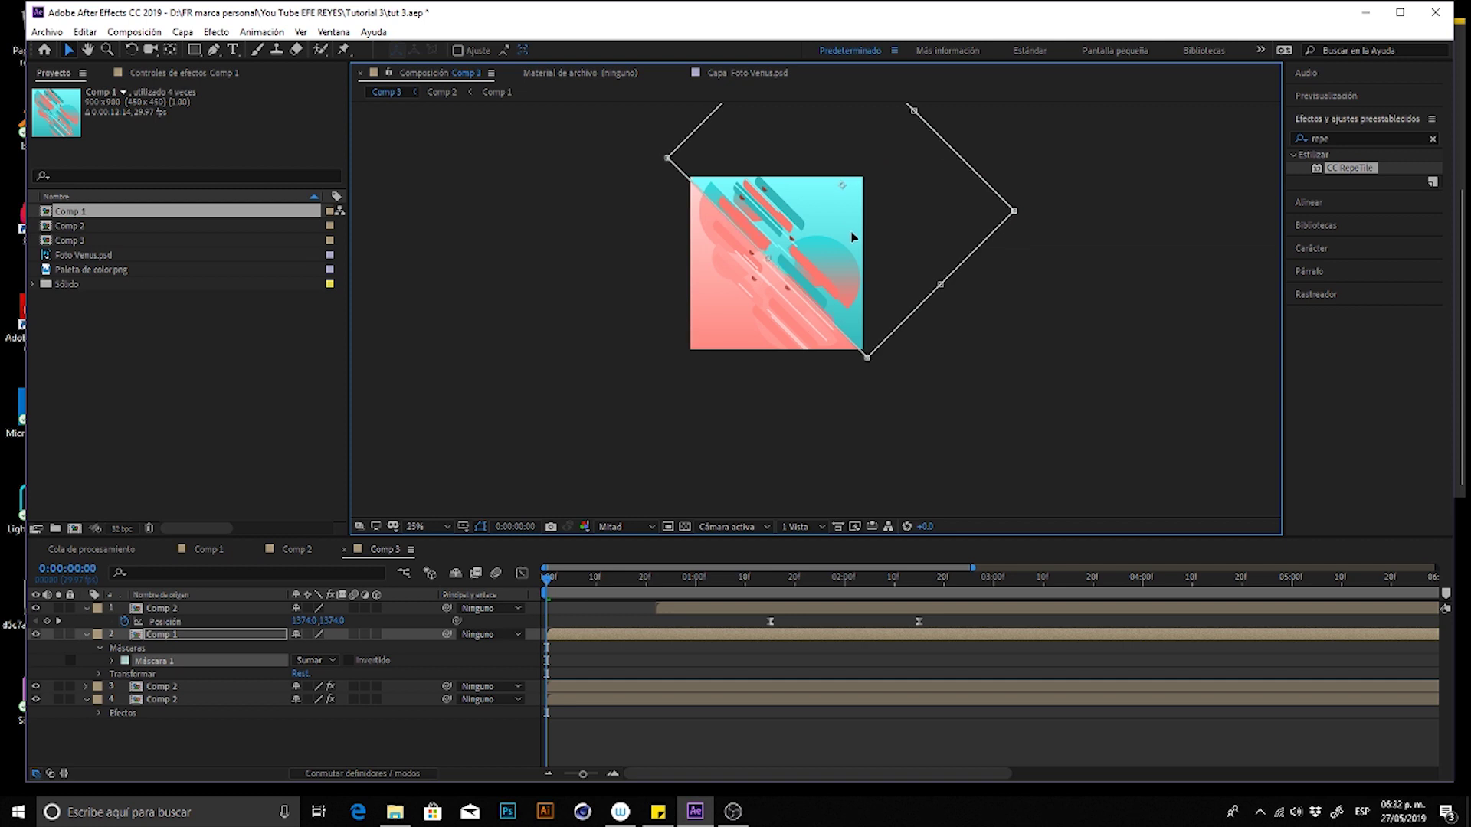
- Duplicate the masked Comp 1 layer and invert the copy's mask
{"action": "left_click", "coordinate": [239, 642]}
{"action": "left_click", "coordinate": [240, 637]}
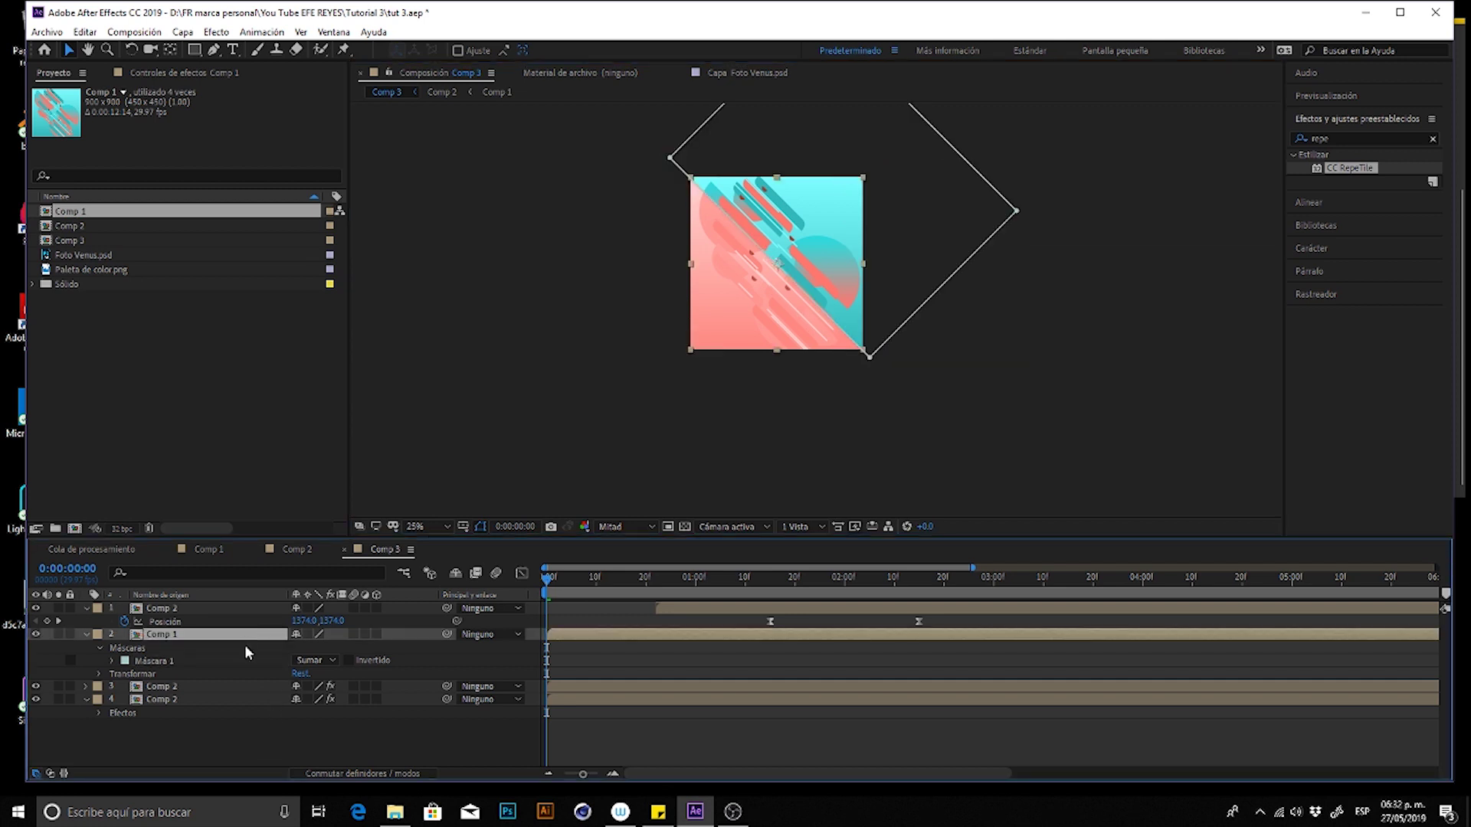
{"action": "key", "text": "ctrl+d"}
{"action": "key", "text": "m"}
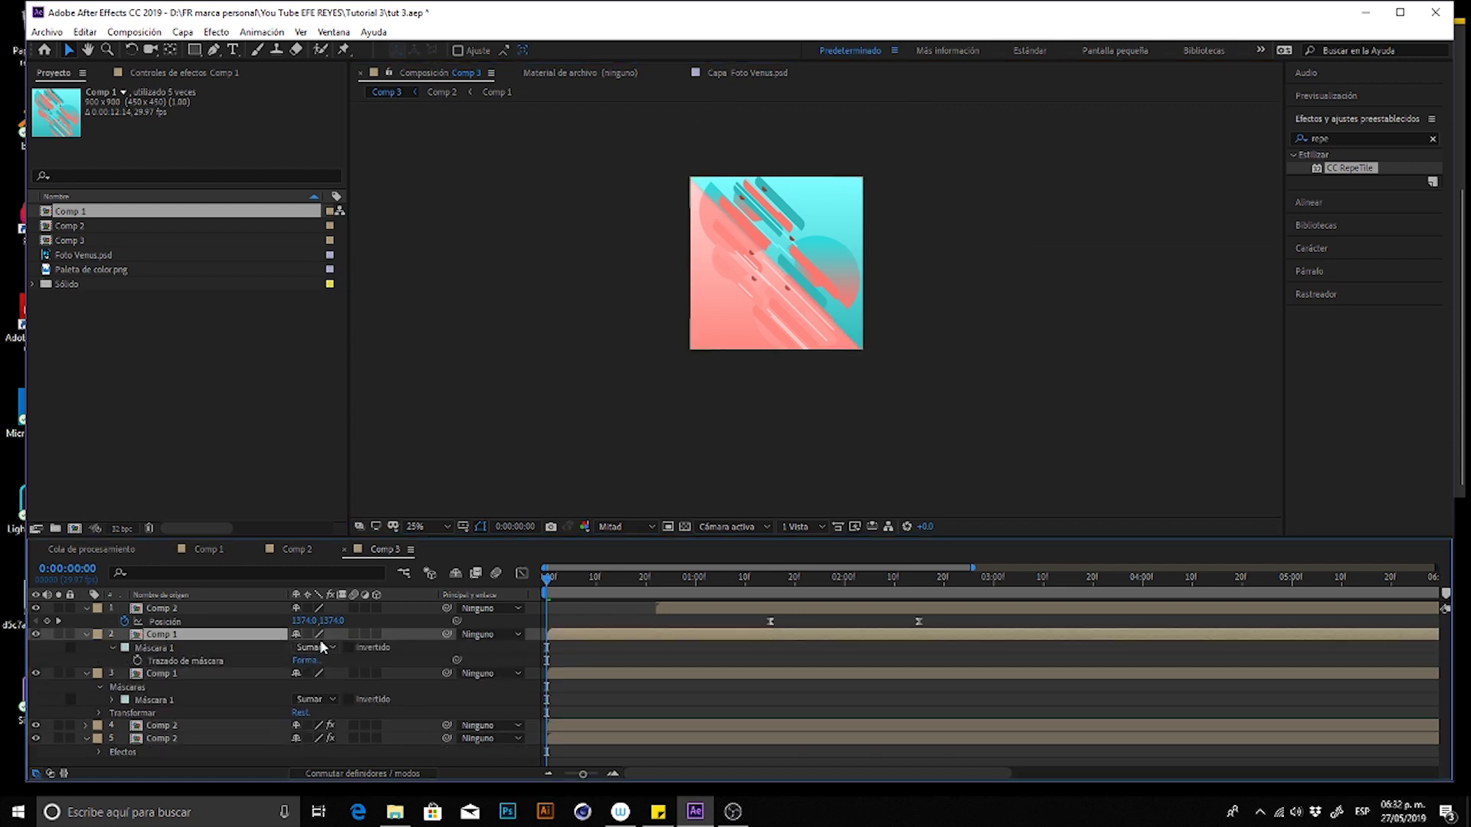
{"action": "left_click", "coordinate": [336, 649]}
{"action": "left_click", "coordinate": [348, 648]}
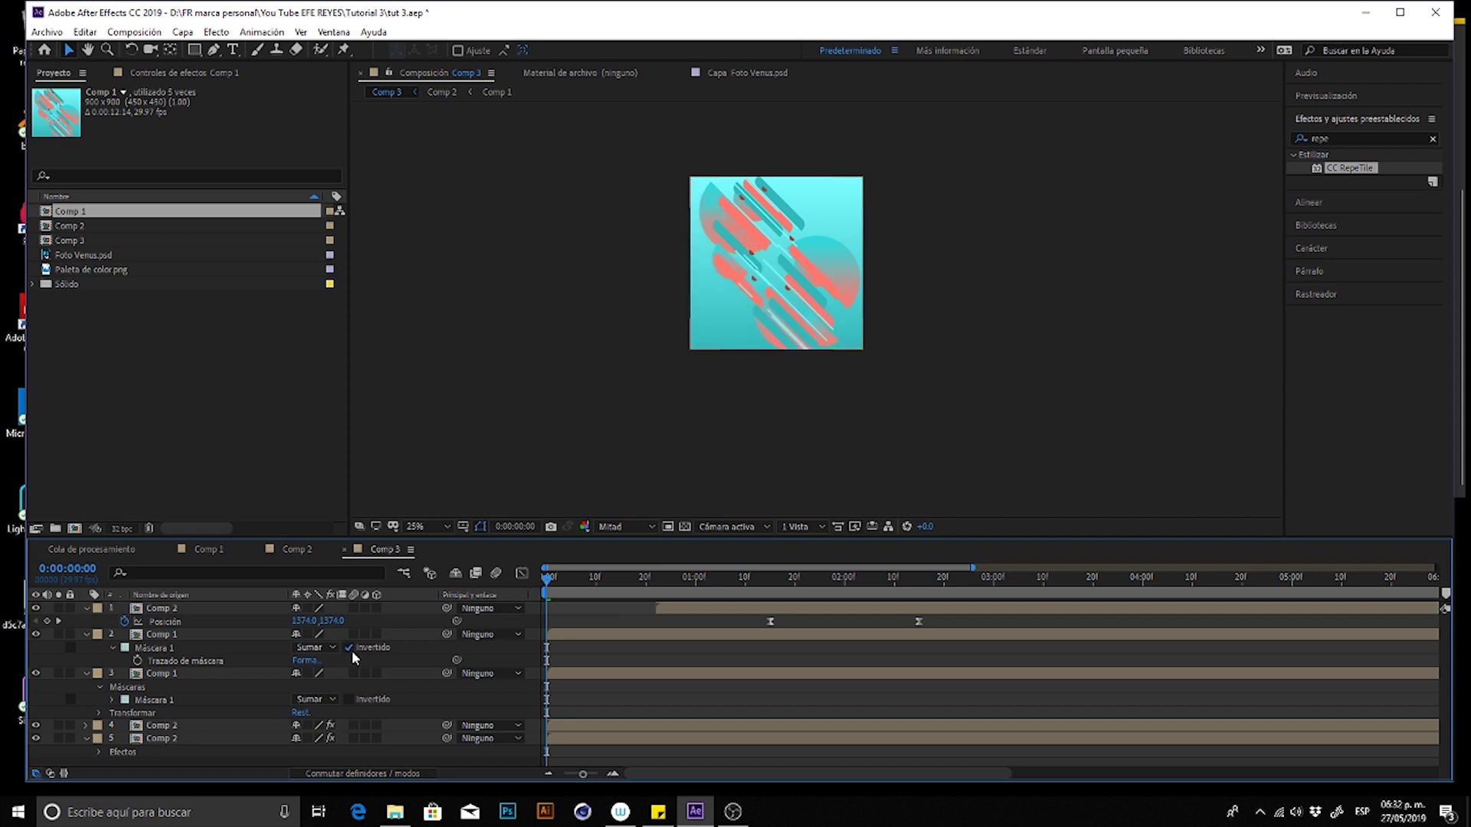
- Select the two Comp 1 layers and zoom in on the timeline
{"action": "left_click", "coordinate": [277, 634]}
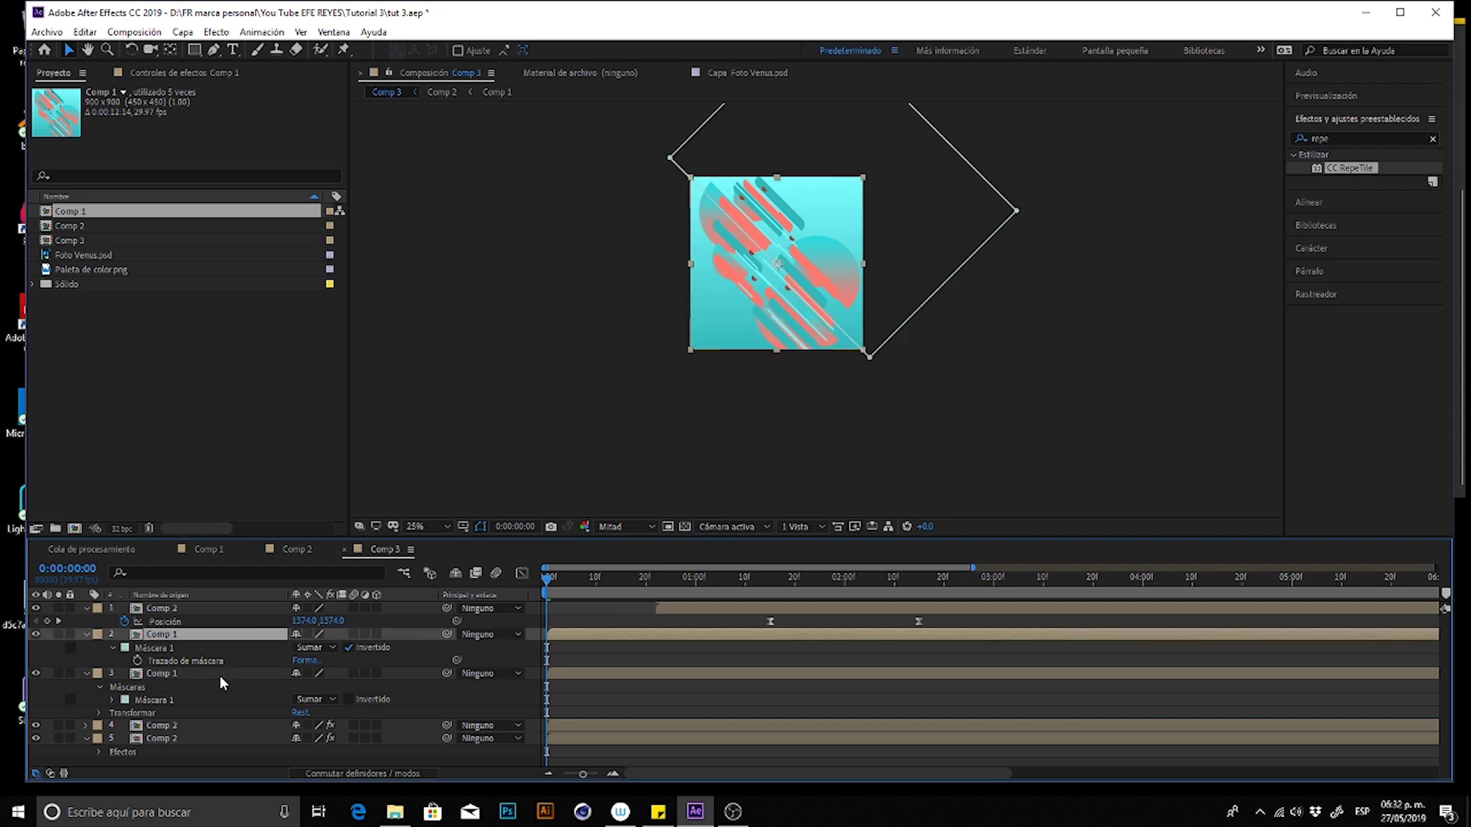
{"action": "left_click", "coordinate": [234, 674]}
{"action": "left_click", "coordinate": [253, 633]}
{"action": "left_click", "coordinate": [244, 671]}
{"action": "left_click", "coordinate": [587, 684]}
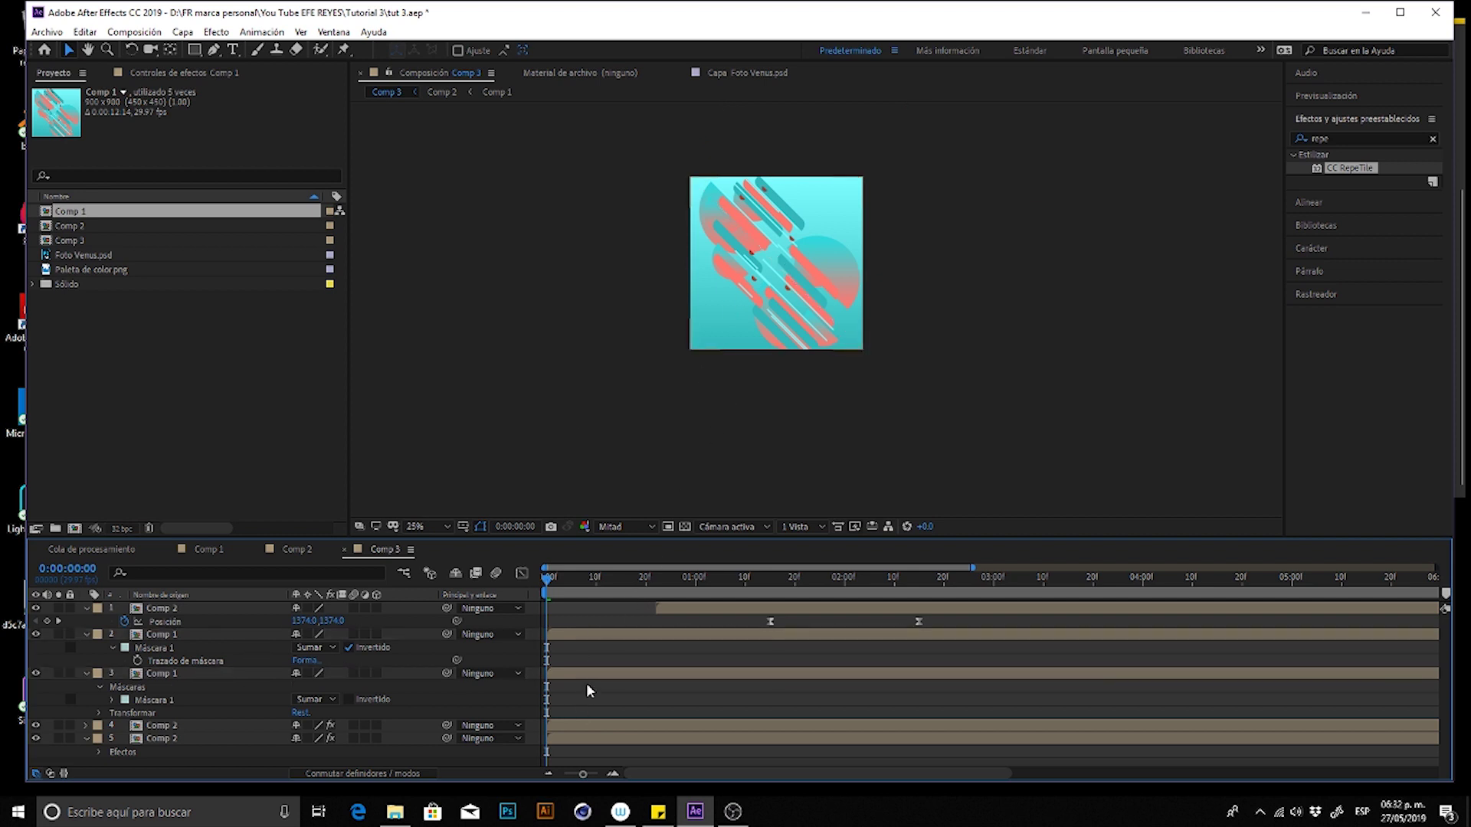
{"action": "left_click", "coordinate": [576, 638]}
{"action": "left_click", "coordinate": [612, 774]}
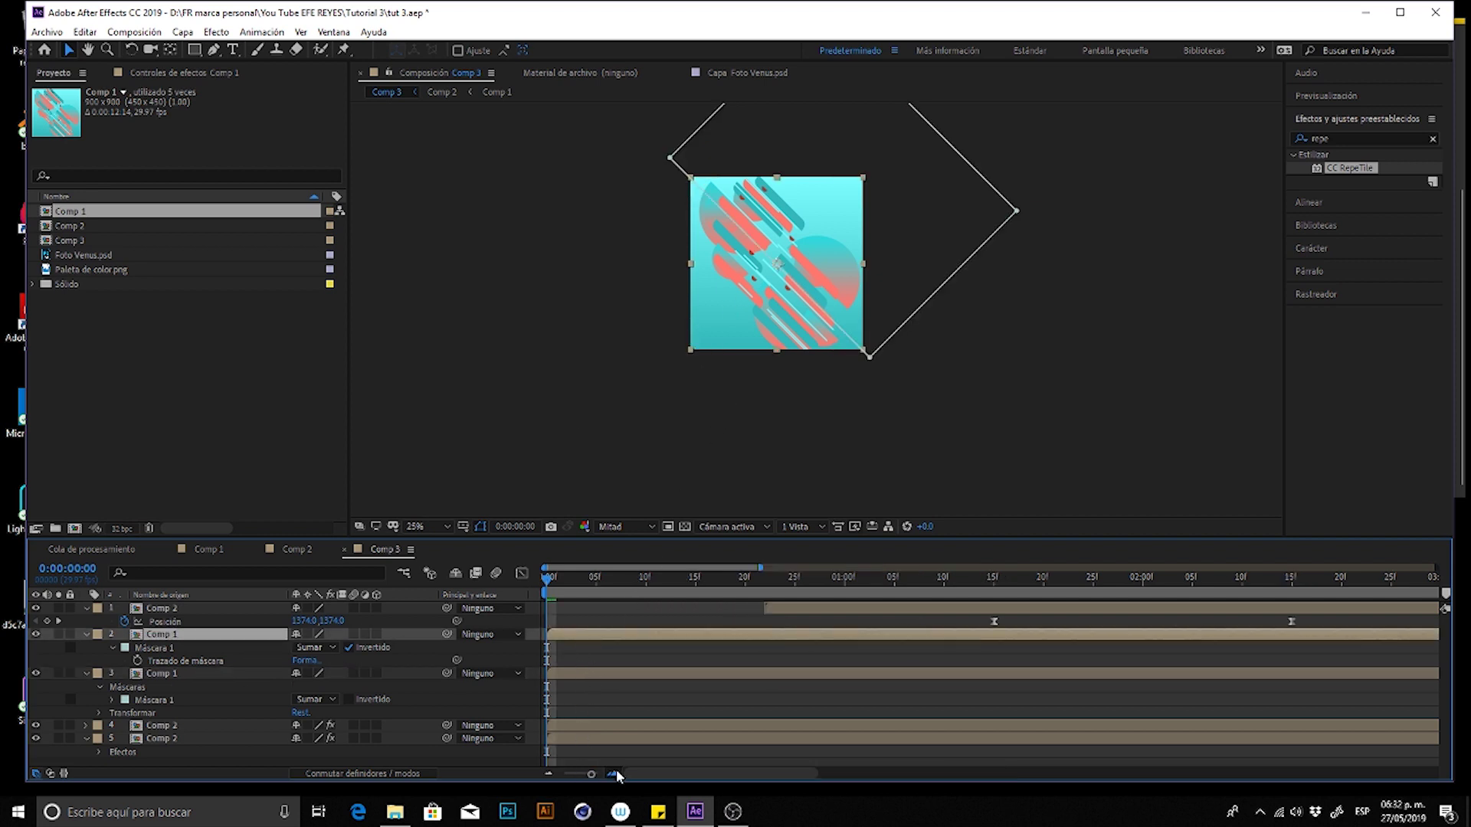
- Show Position for both Comp 1 layers and move to the 2-second mark
{"action": "left_click", "coordinate": [613, 773]}
{"action": "left_click_drag", "start_coordinate": [769, 579], "coordinate": [1157, 588]}
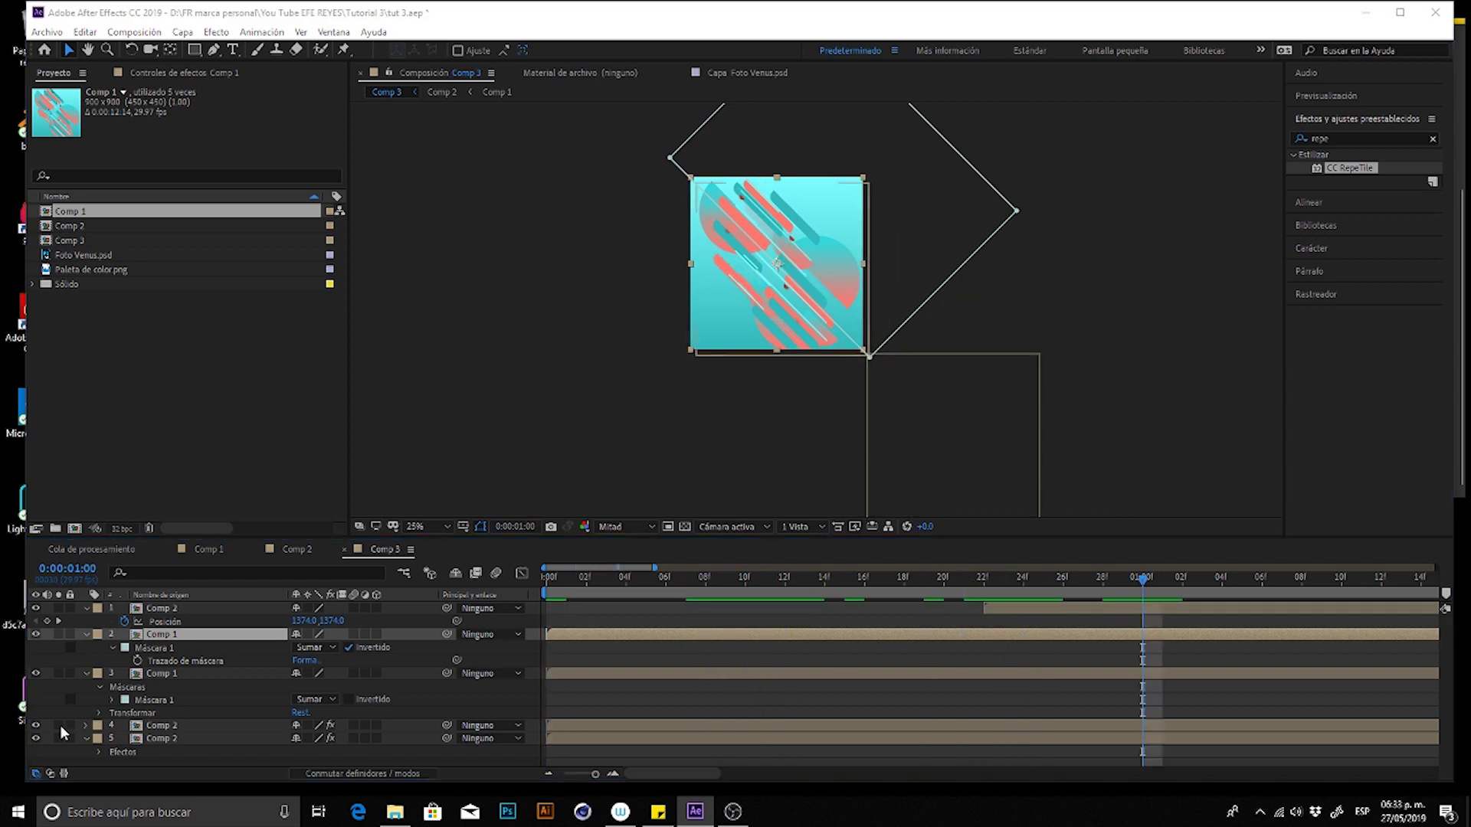
{"action": "left_click", "coordinate": [154, 673], "text": "ctrl"}
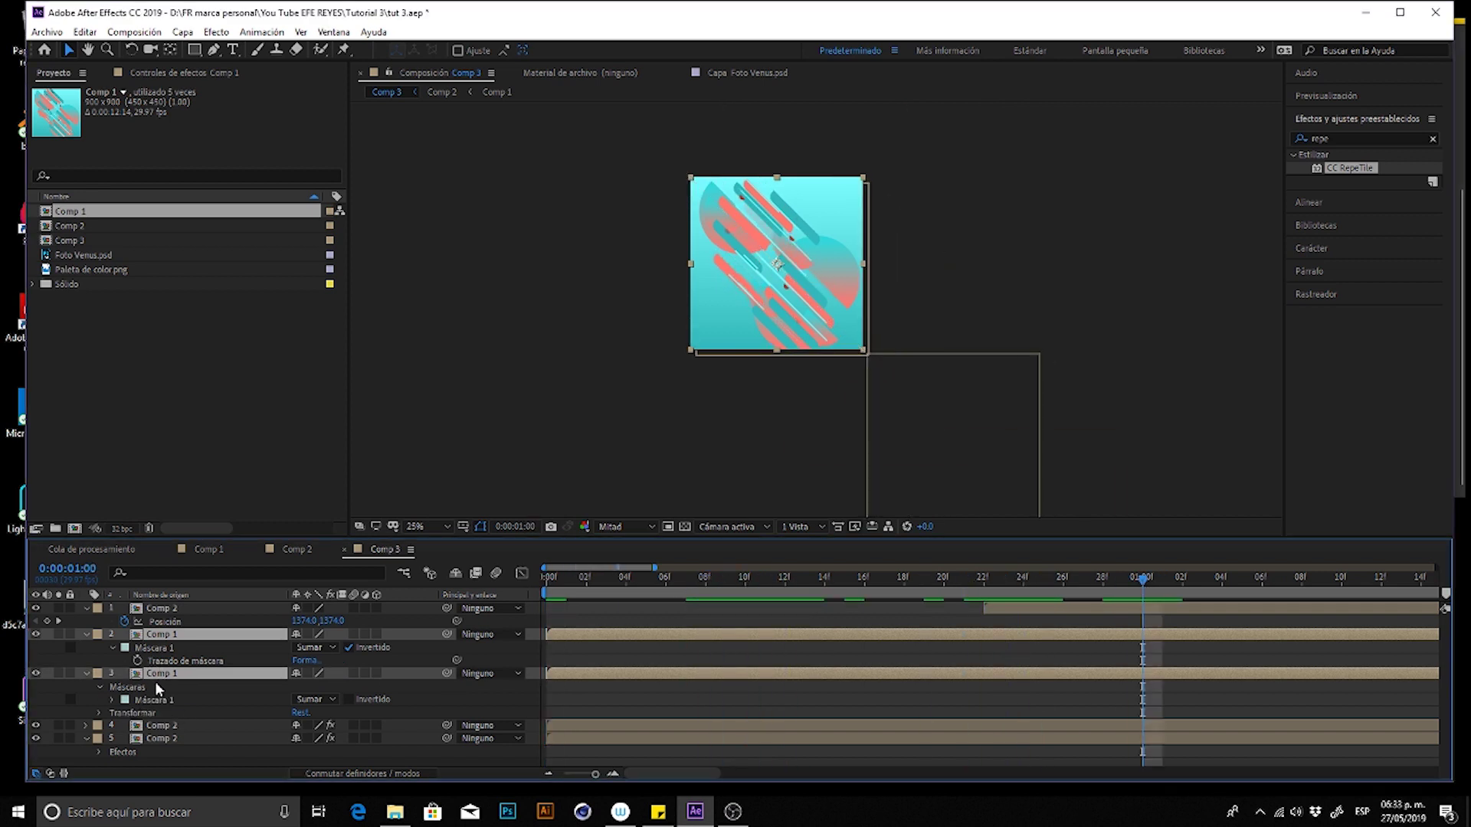
{"action": "key", "text": "p"}
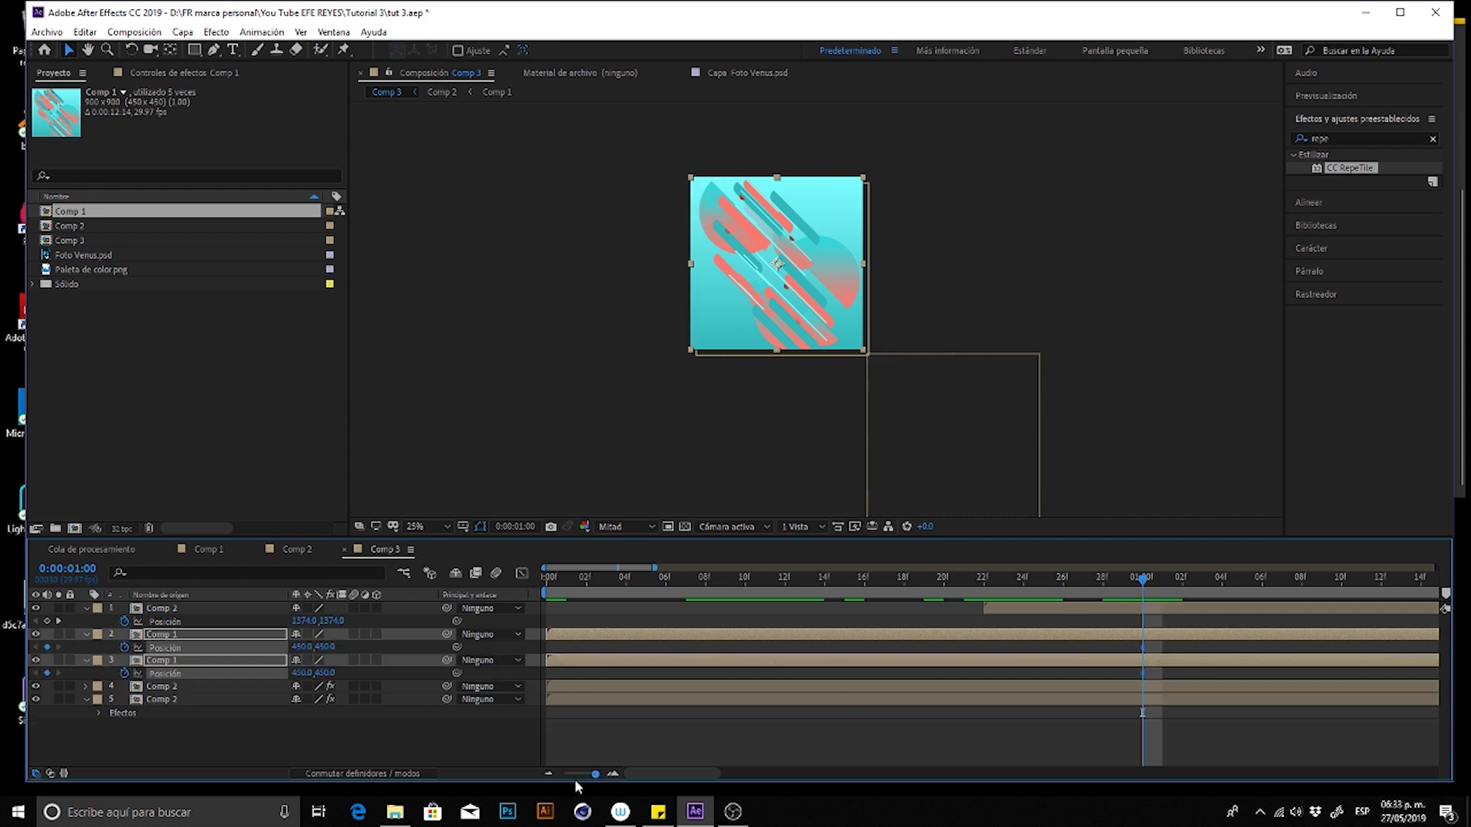
{"action": "left_click", "coordinate": [549, 772]}
{"action": "left_click", "coordinate": [549, 772]}
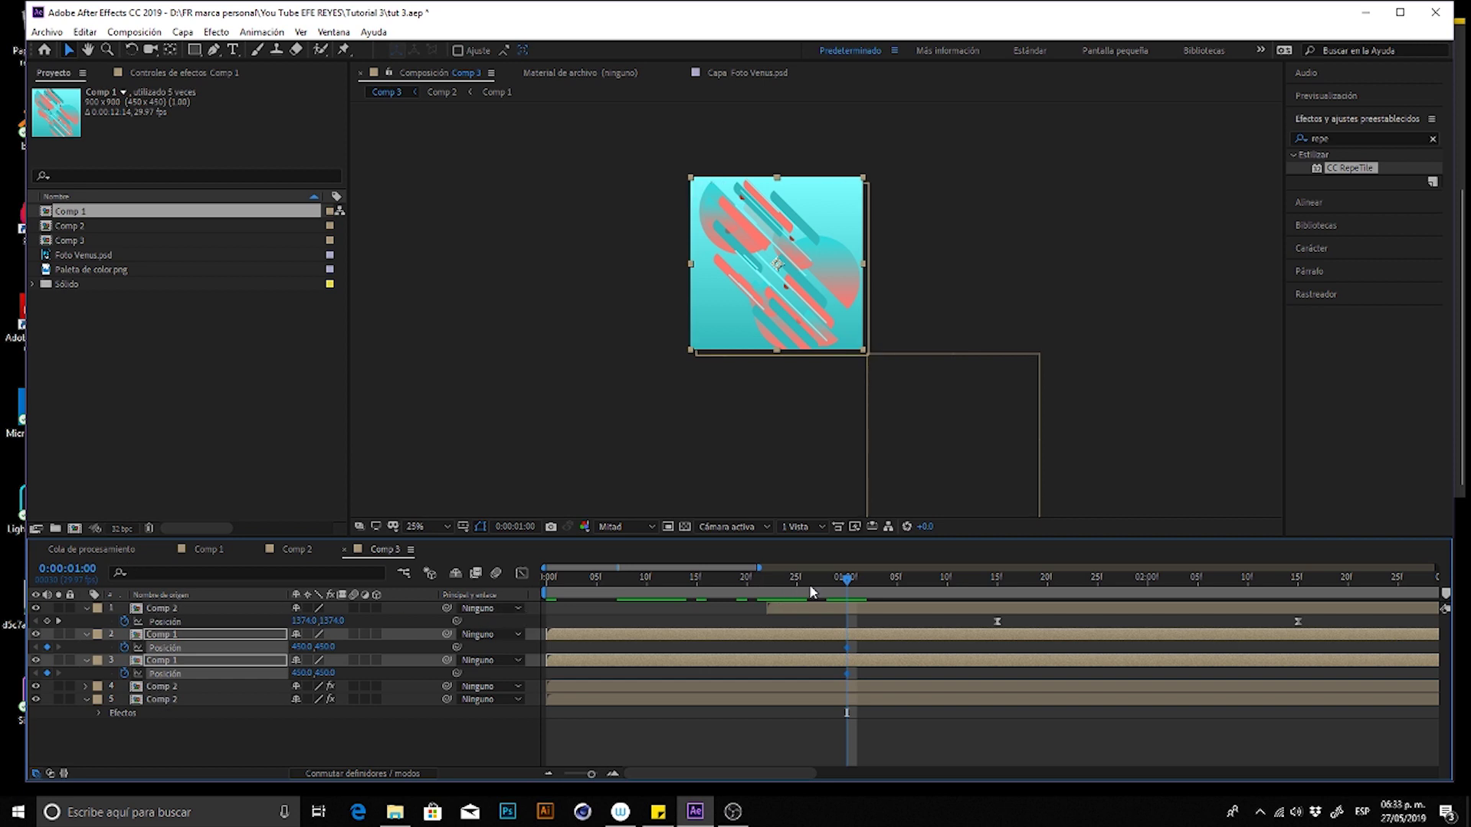
{"action": "key", "text": "Home"}
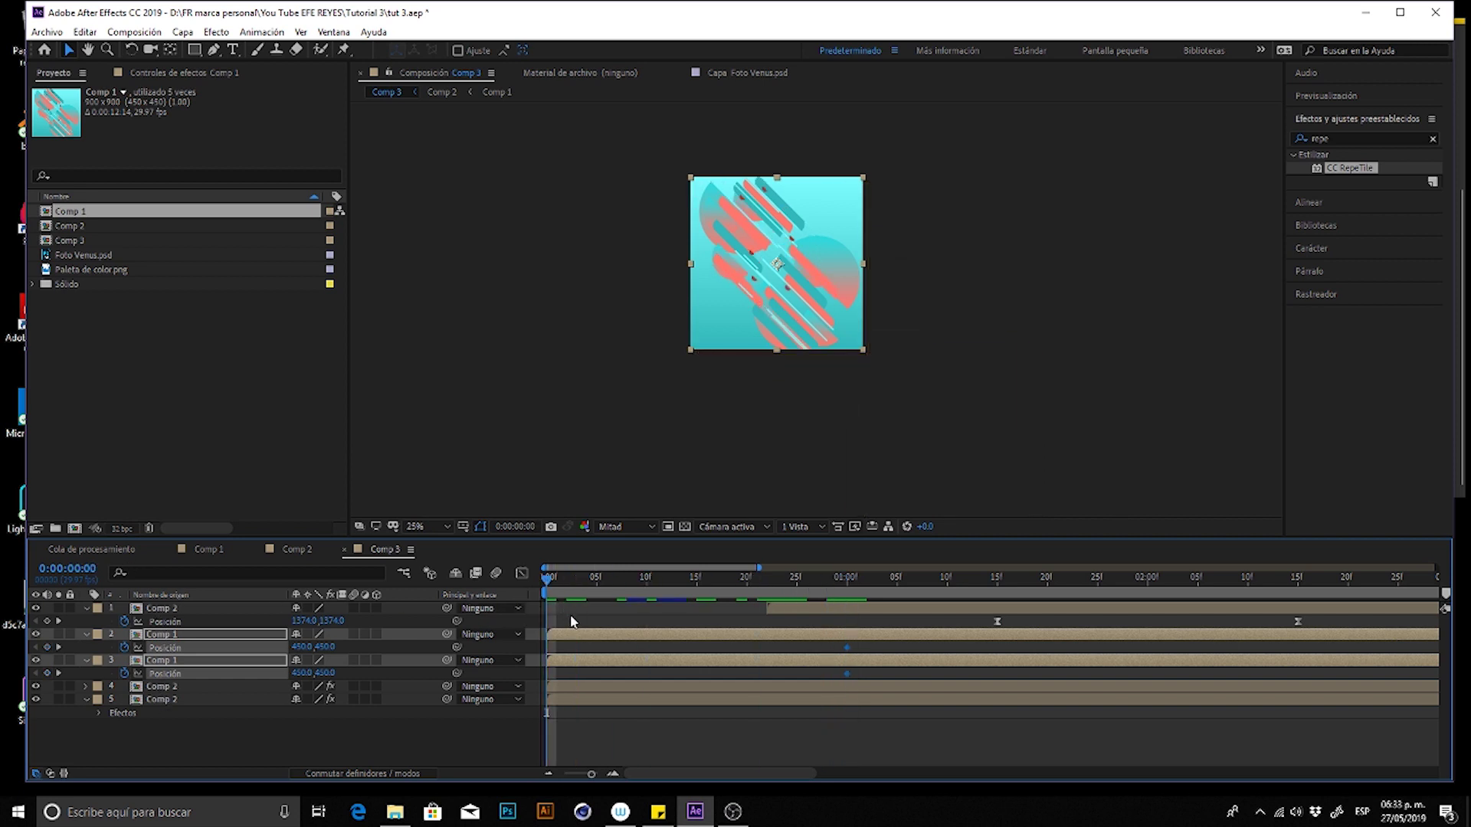
{"action": "left_click_drag", "start_coordinate": [930, 589], "coordinate": [1147, 586]}
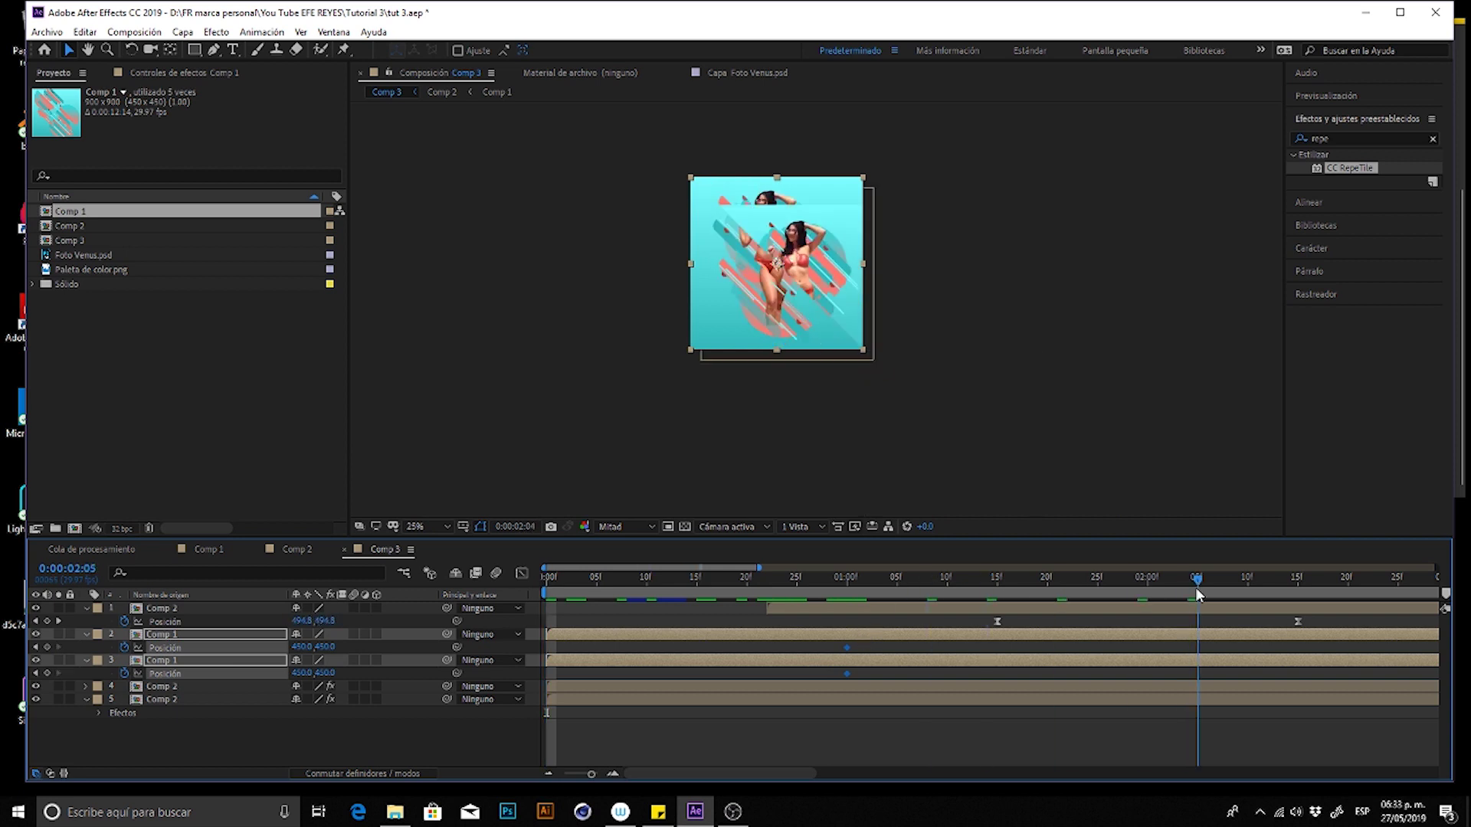
{"action": "left_click", "coordinate": [754, 653]}
- Slide one Comp 1 half down-left to -18, 926 and the other up-right to 930, -38
{"action": "left_click", "coordinate": [761, 636]}
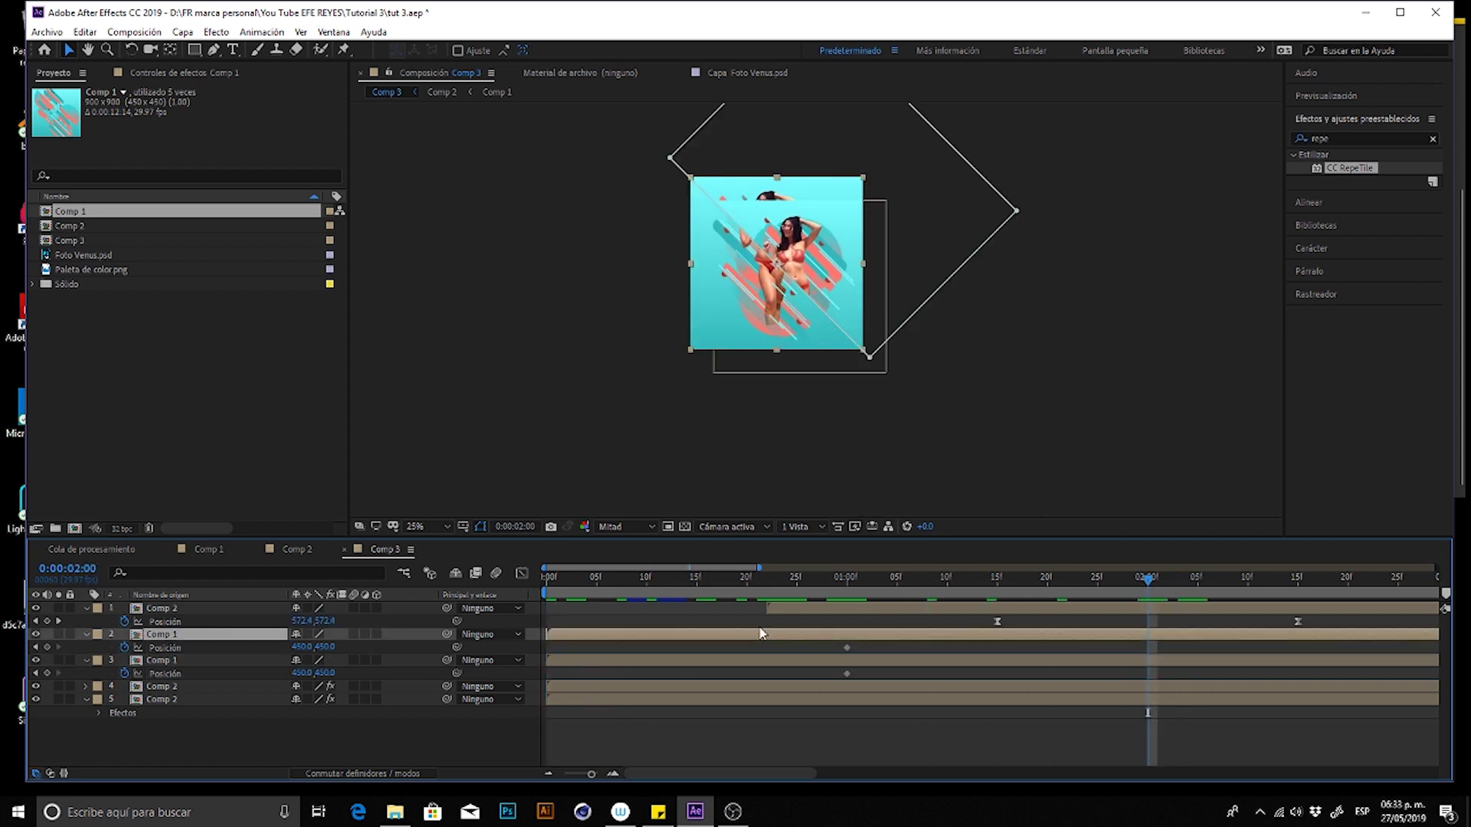
{"action": "left_click_drag", "start_coordinate": [804, 270], "coordinate": [708, 361]}
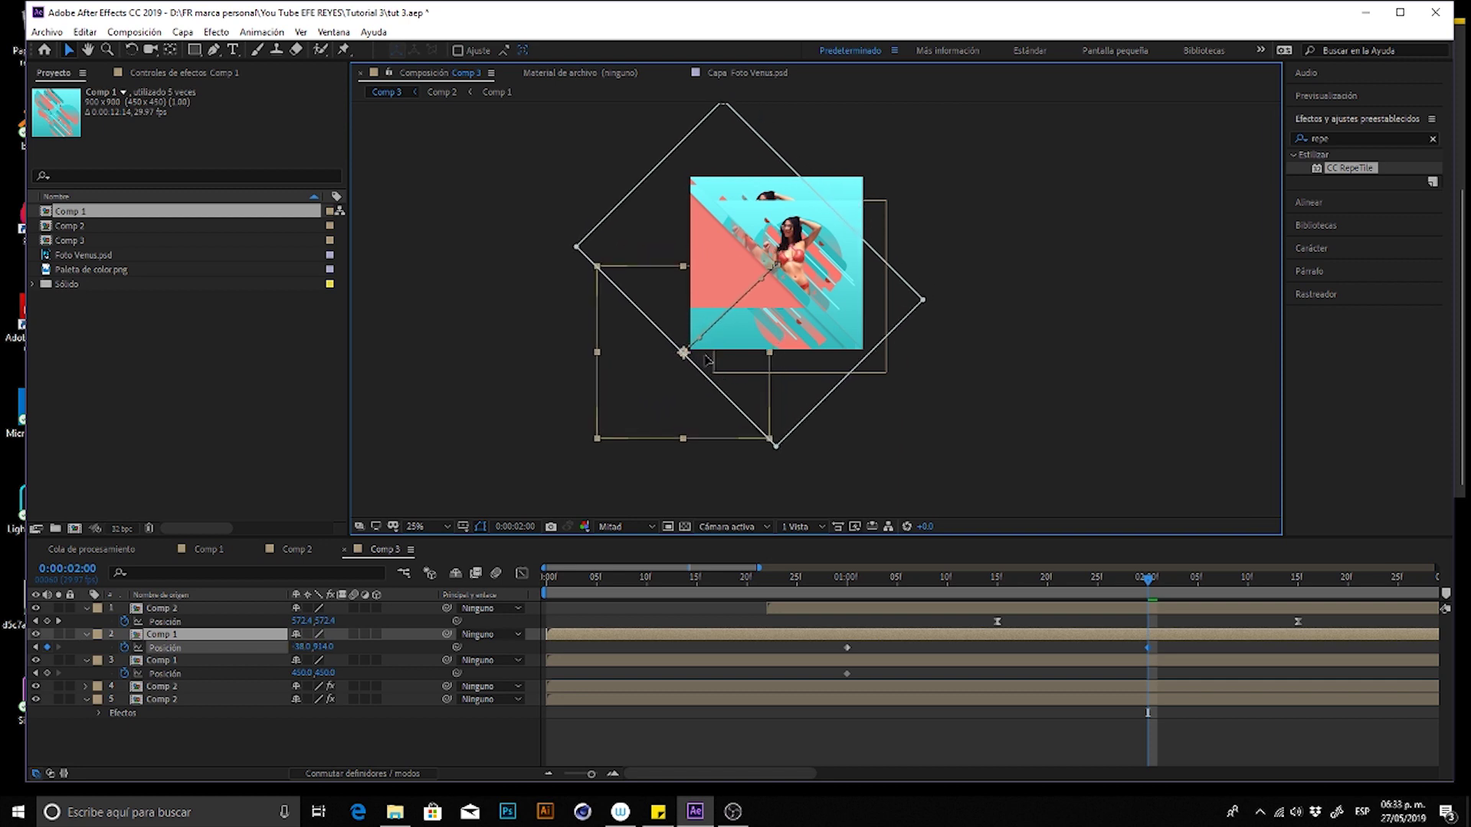
{"action": "key", "text": "Return"}
{"action": "left_click", "coordinate": [1028, 660]}
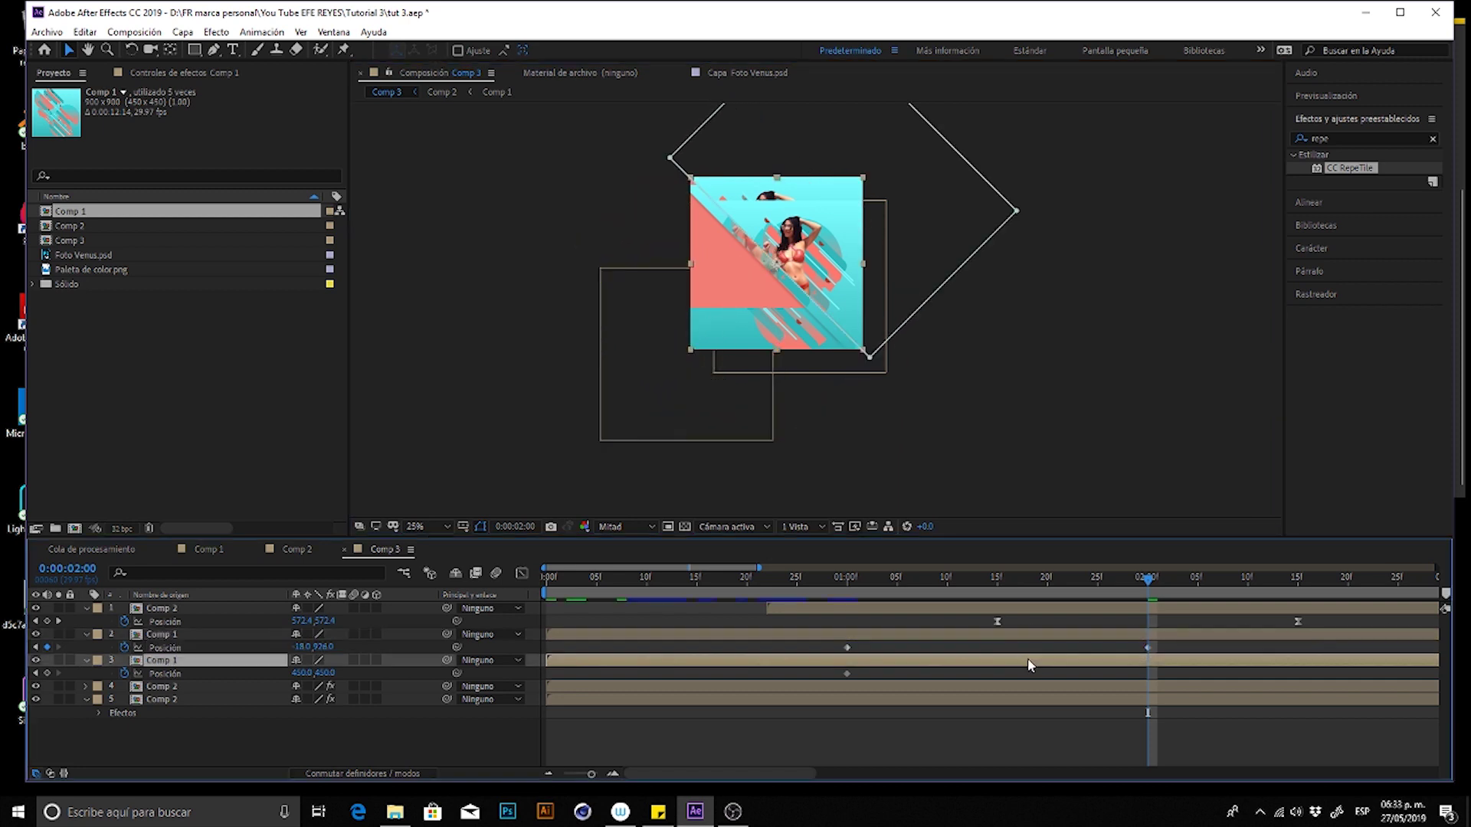
{"action": "left_click_drag", "start_coordinate": [825, 262], "coordinate": [916, 174]}
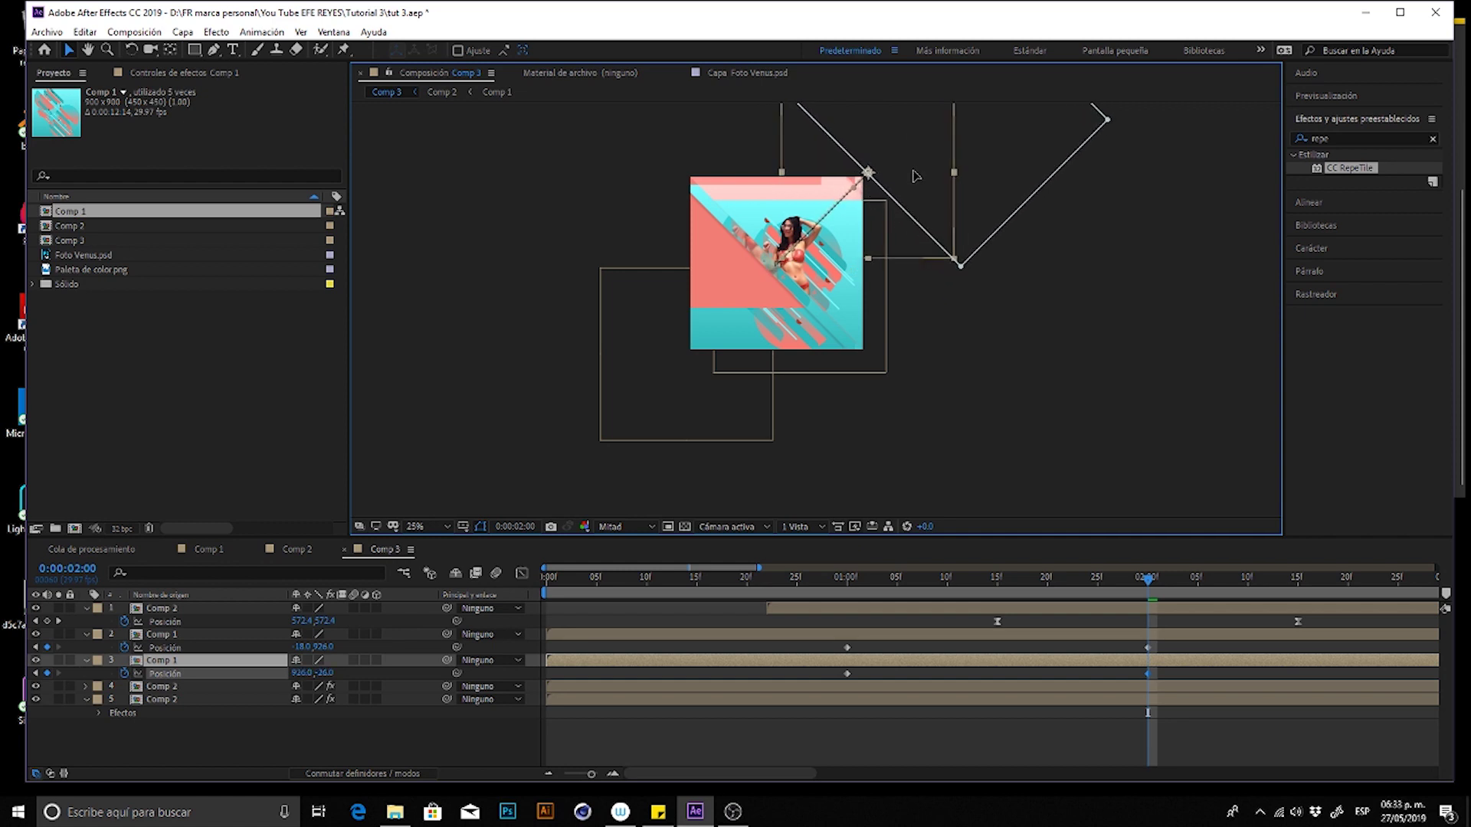
- Ease all four Position keyframes to 81% influence, move them earlier, and preview
{"action": "left_click_drag", "start_coordinate": [1171, 640], "coordinate": [857, 682]}
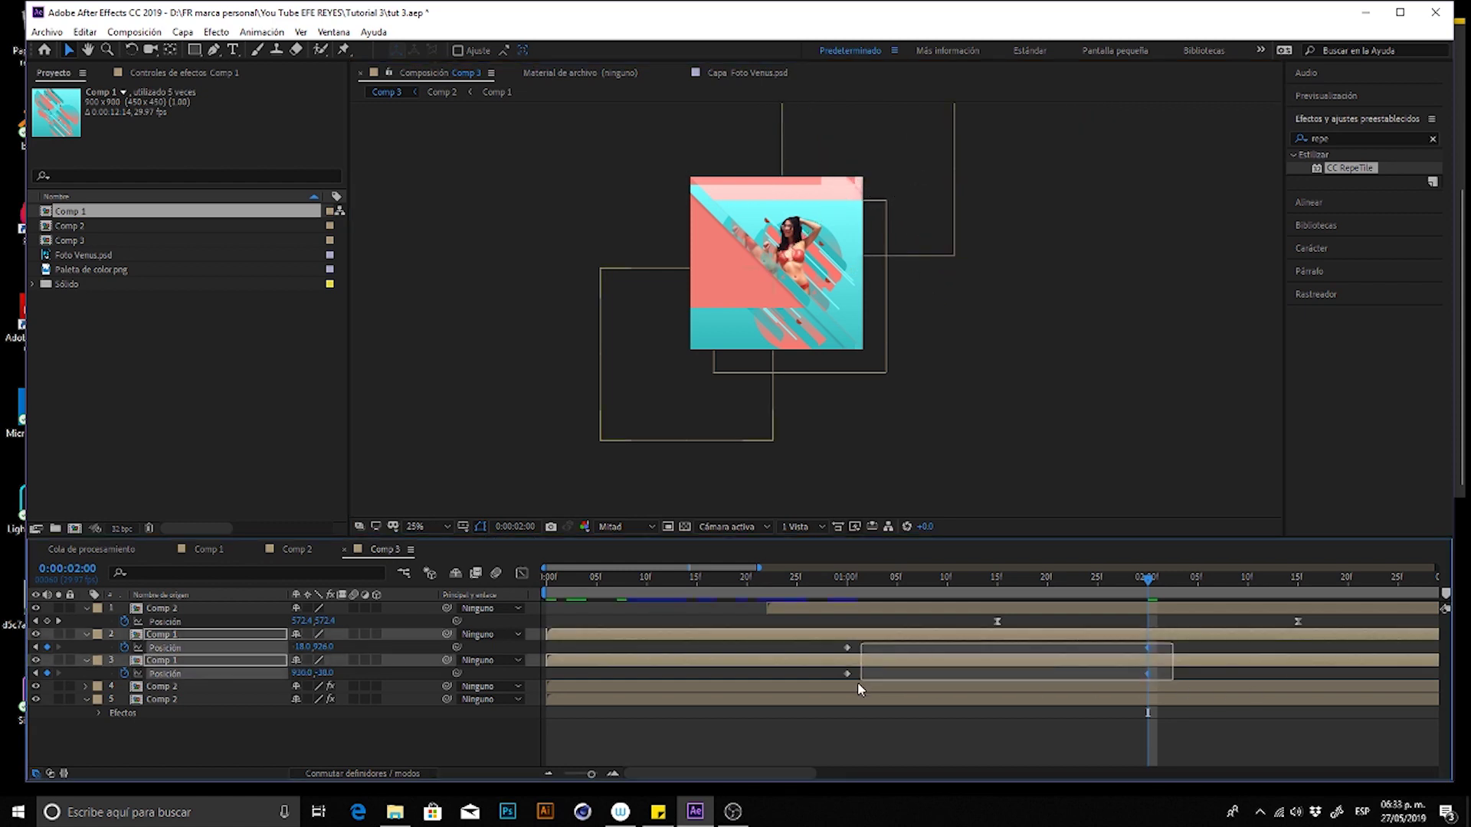
{"action": "left_click", "coordinate": [523, 573]}
{"action": "mouse_move", "coordinate": [1195, 691]}
{"action": "left_mouse_down"}
{"action": "mouse_move", "coordinate": [1082, 757]}
{"action": "mouse_move", "coordinate": [938, 734]}
{"action": "left_mouse_up"}
{"action": "left_click", "coordinate": [522, 573]}
{"action": "left_click", "coordinate": [549, 764]}
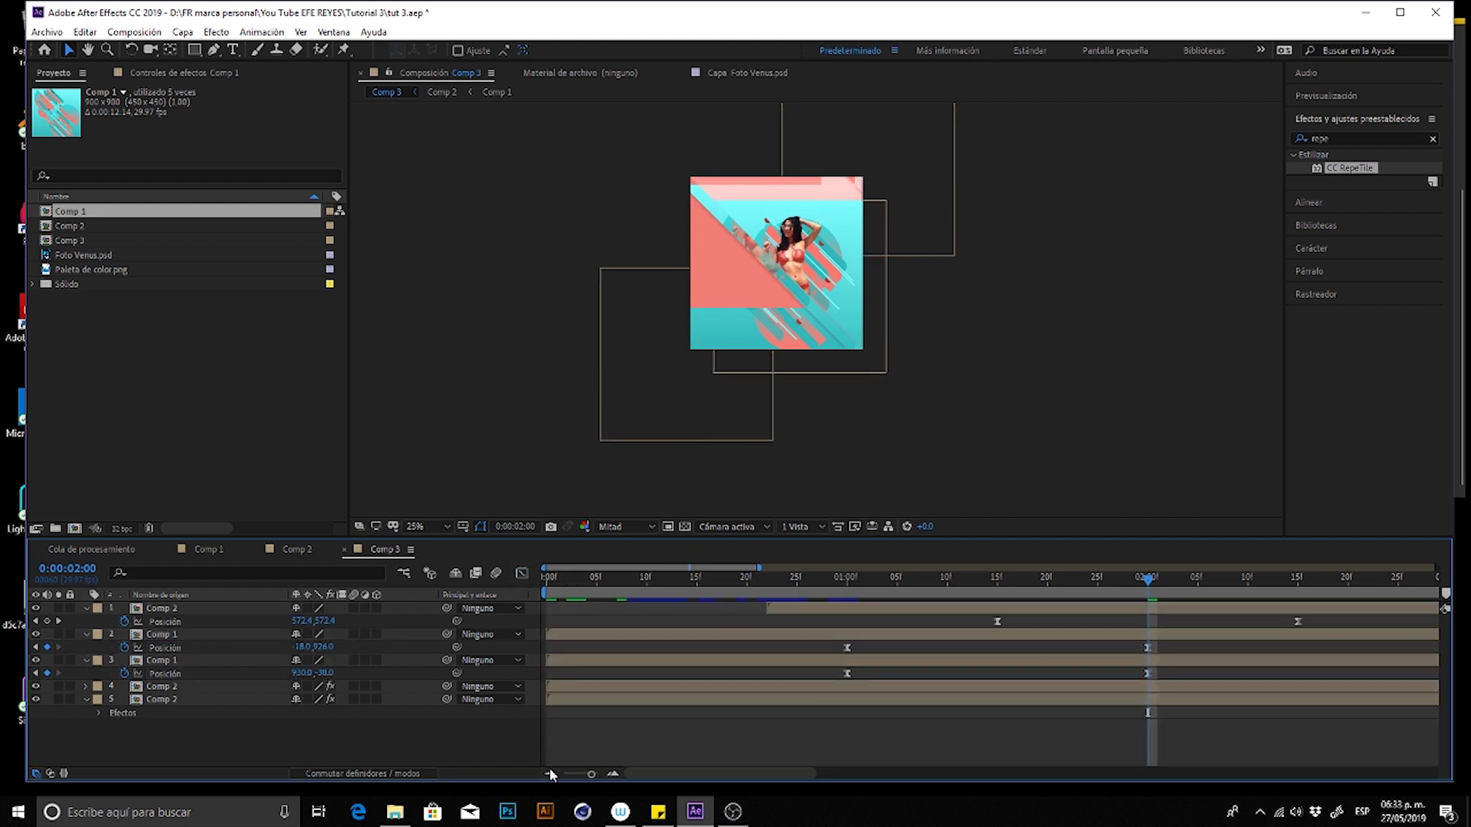
{"action": "left_click", "coordinate": [548, 773]}
{"action": "left_click_drag", "start_coordinate": [1028, 643], "coordinate": [550, 699]}
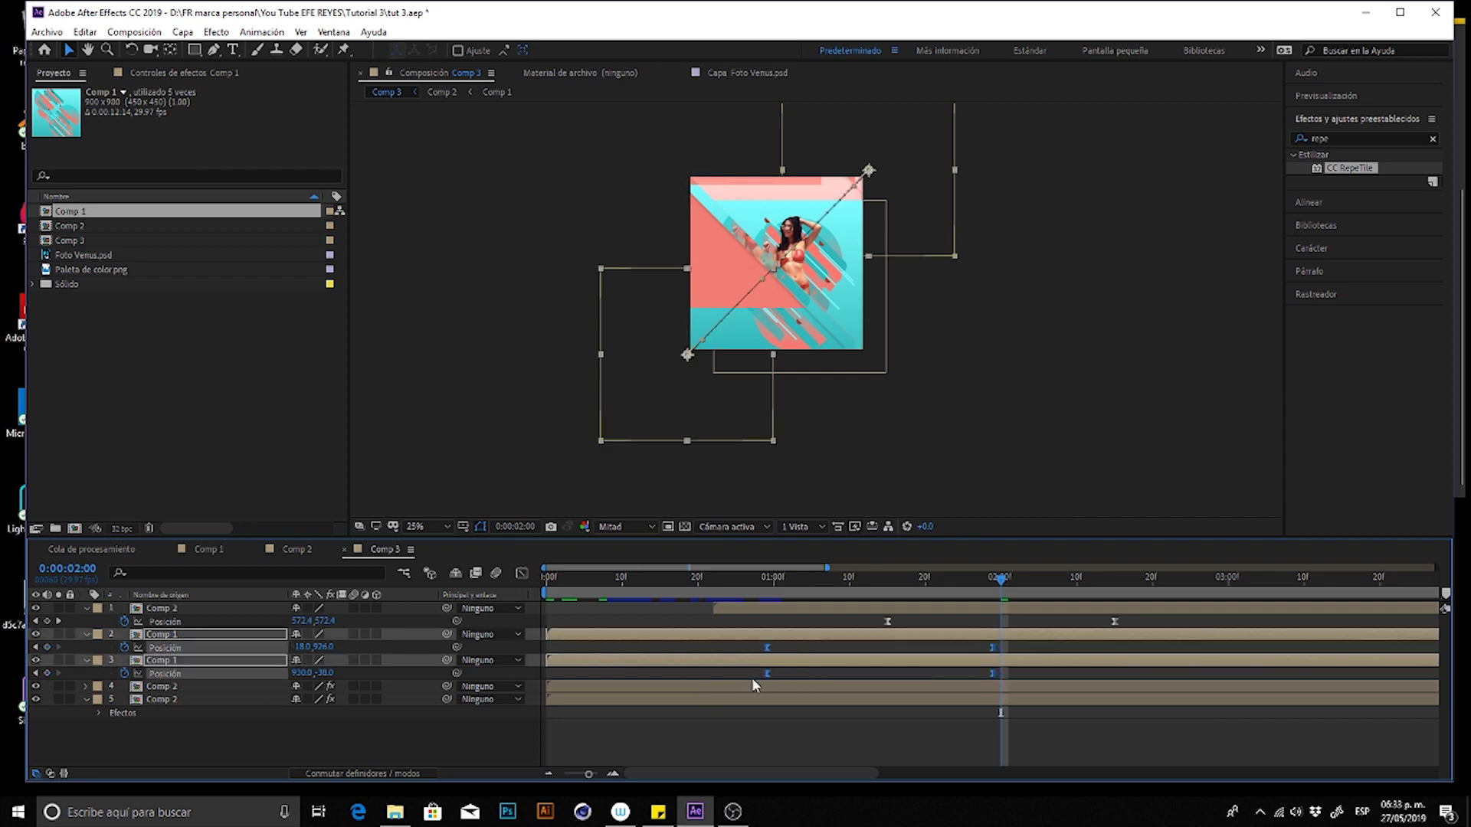
{"action": "key", "text": "space"}
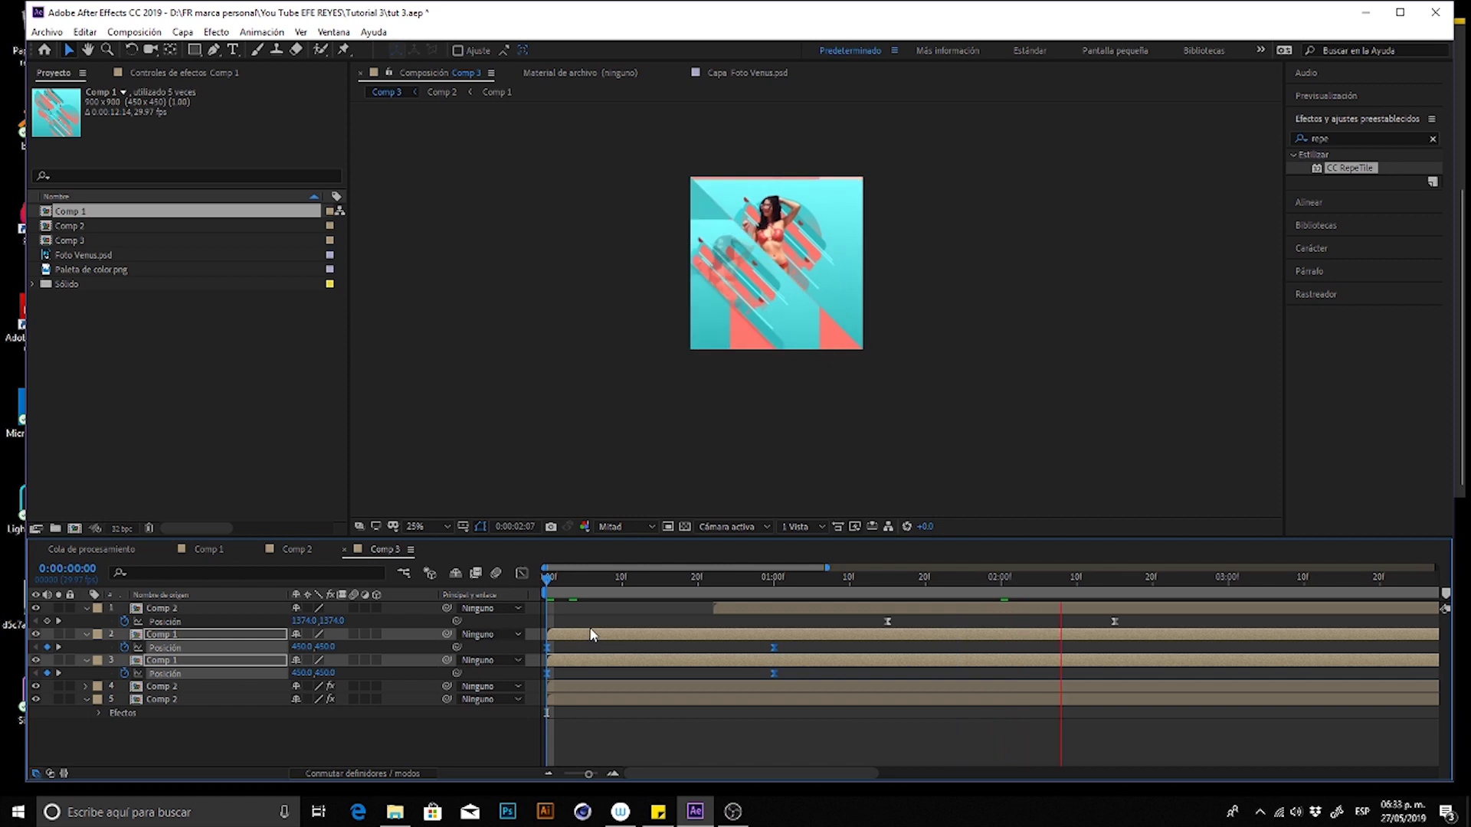
- Select the Comp 1 Position keyframes, move them earlier, and preview from the start
{"action": "left_click", "coordinate": [755, 654]}
{"action": "left_click_drag", "start_coordinate": [793, 644], "coordinate": [548, 677]}
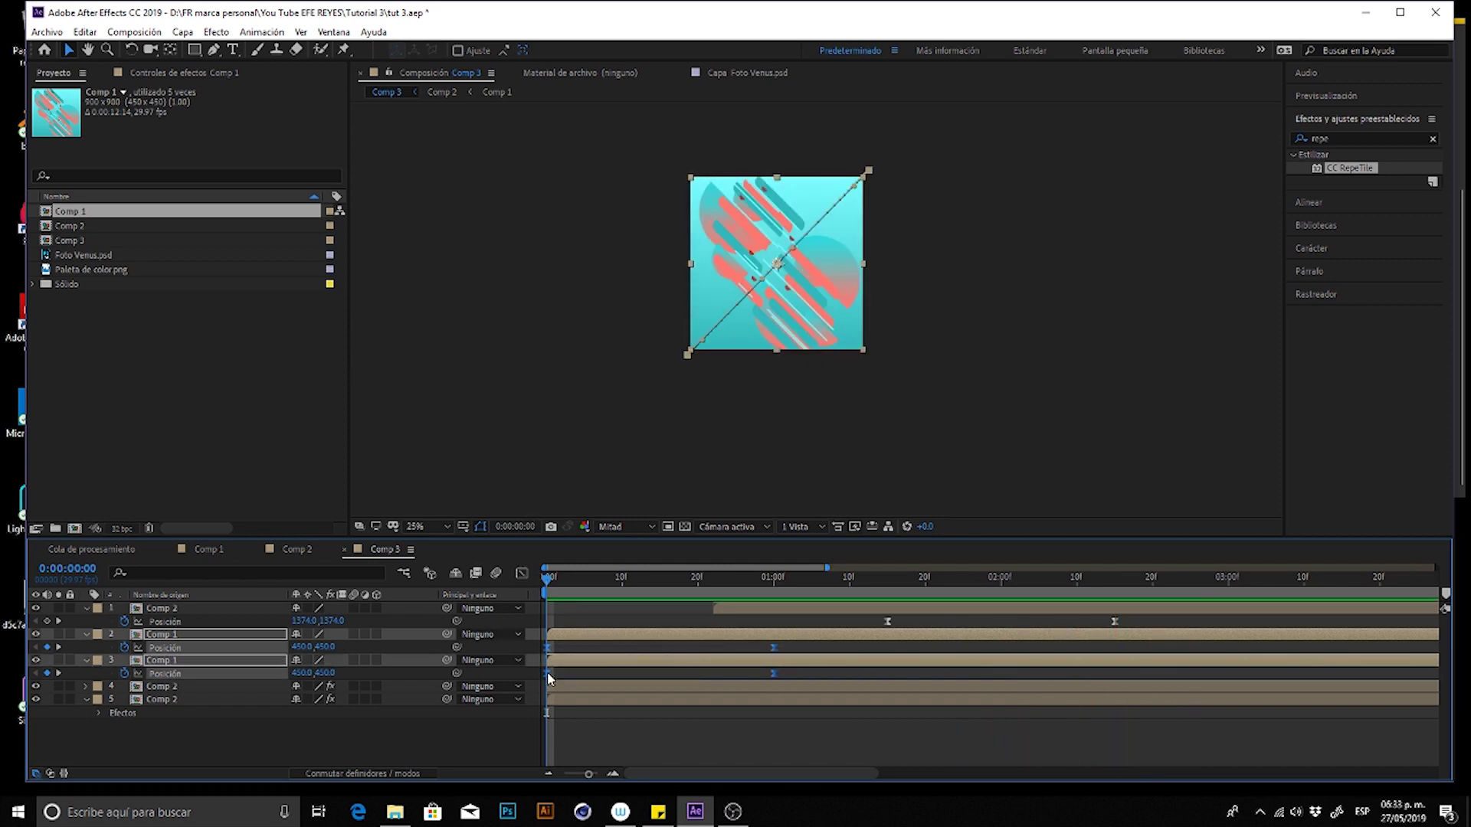
{"action": "key", "text": "space"}
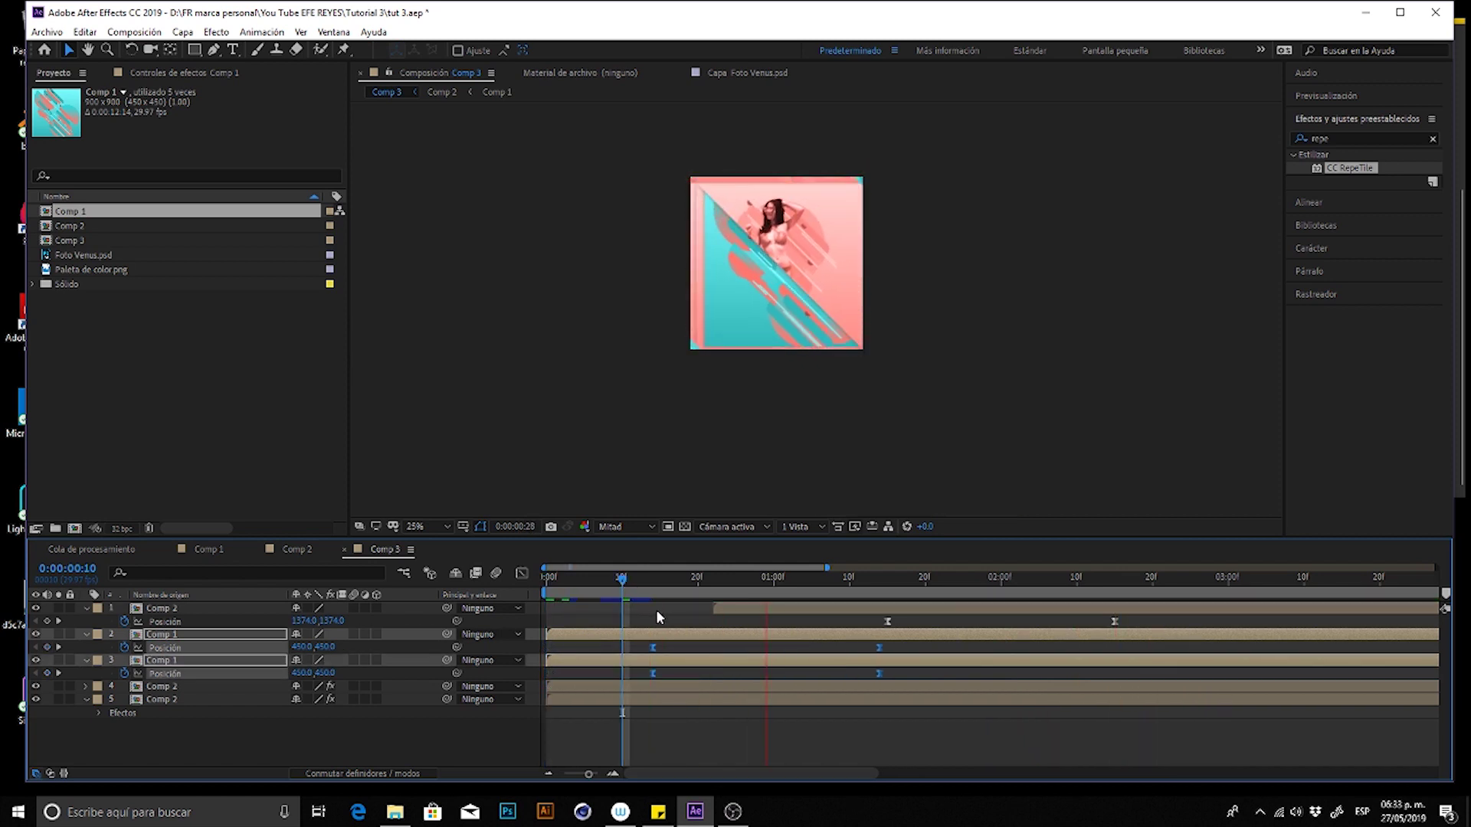
{"action": "left_click_drag", "start_coordinate": [657, 655], "coordinate": [588, 649]}
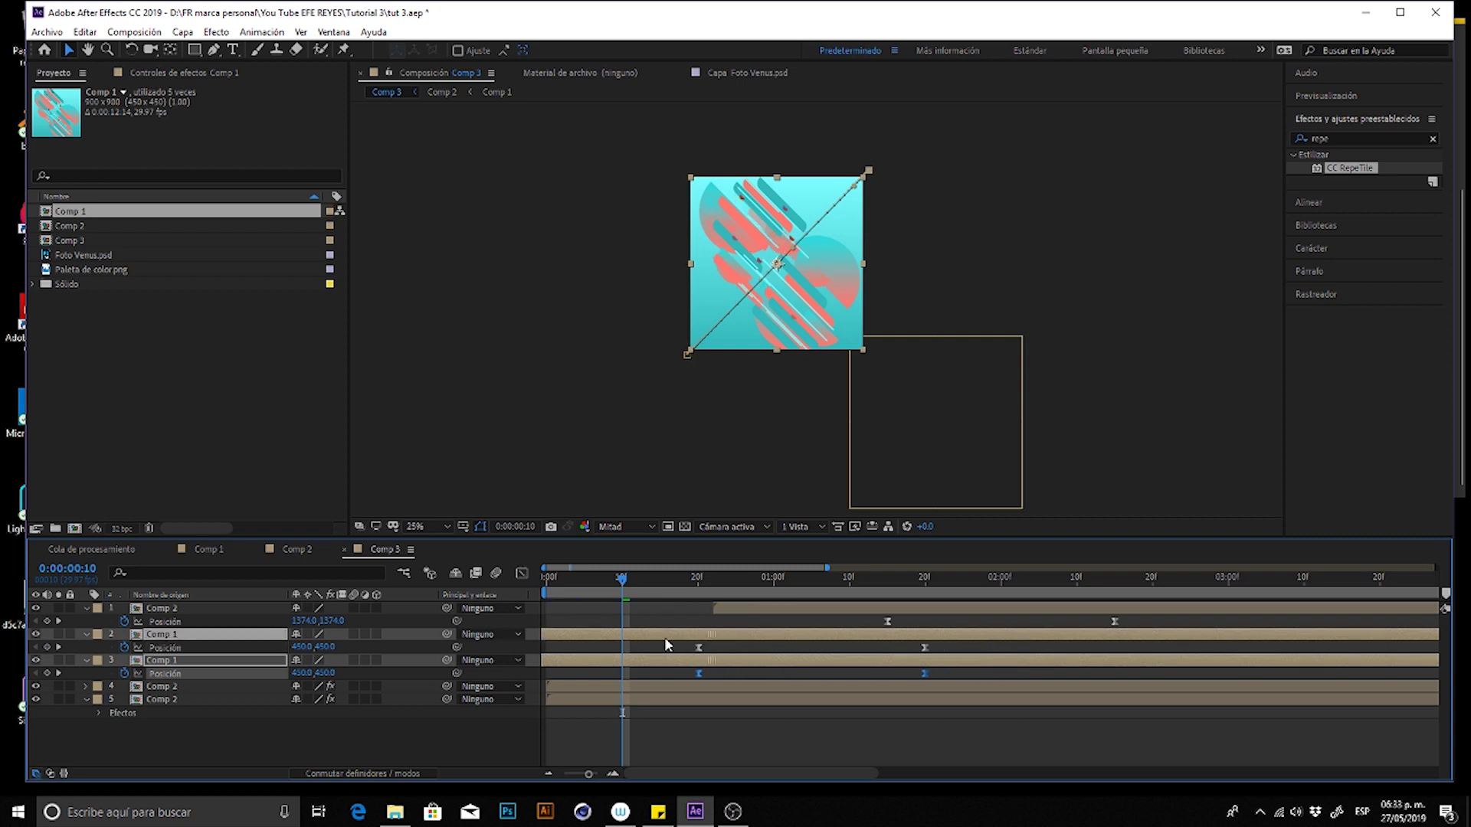
{"action": "key", "text": "Home"}
{"action": "key", "text": "space"}
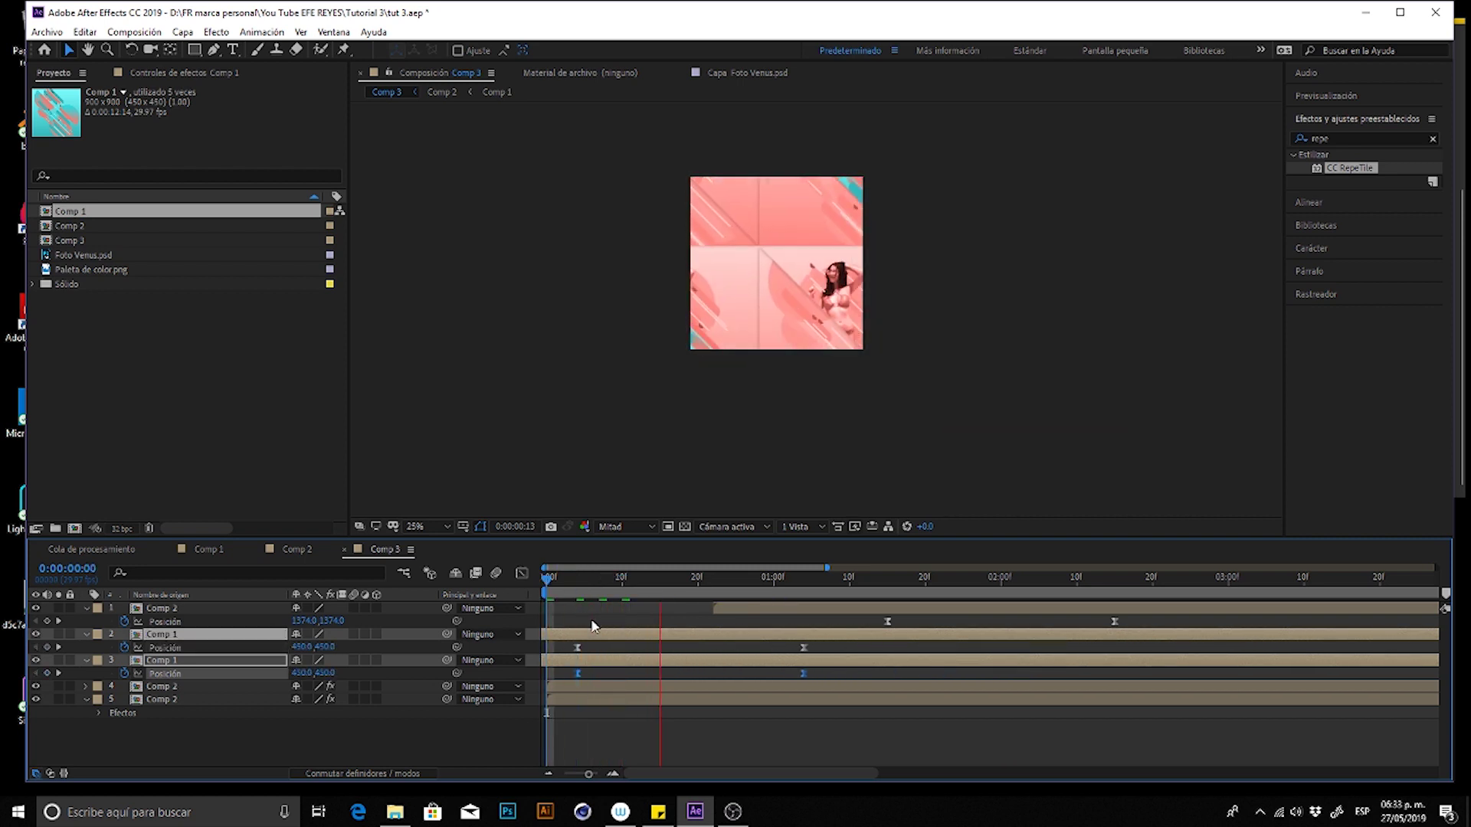
- Nudge the keyframes later so the split starts about 16 frames in, and preview
{"action": "left_click_drag", "start_coordinate": [599, 648], "coordinate": [650, 644]}
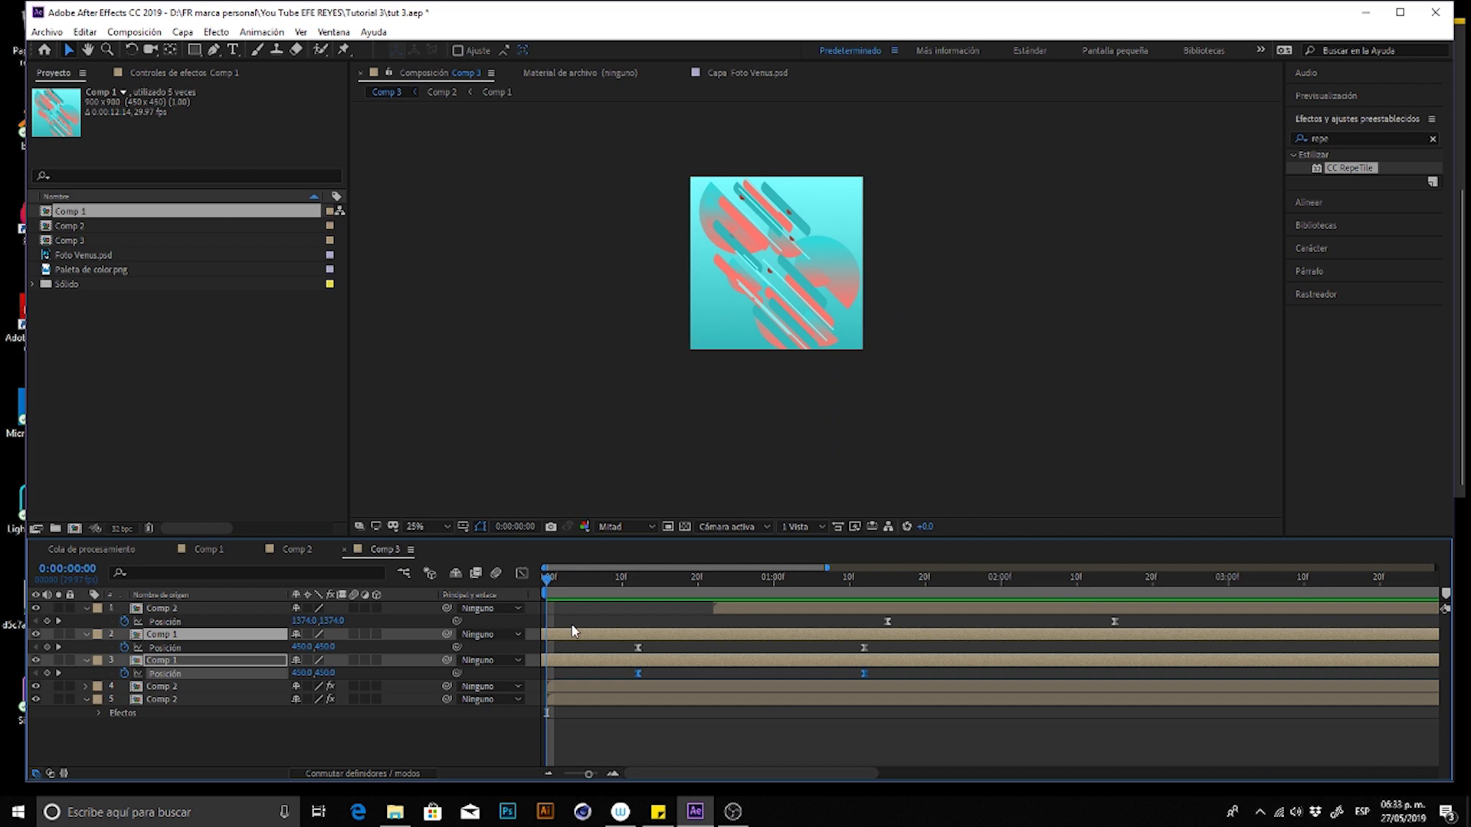
{"action": "left_click_drag", "start_coordinate": [599, 638], "coordinate": [667, 636]}
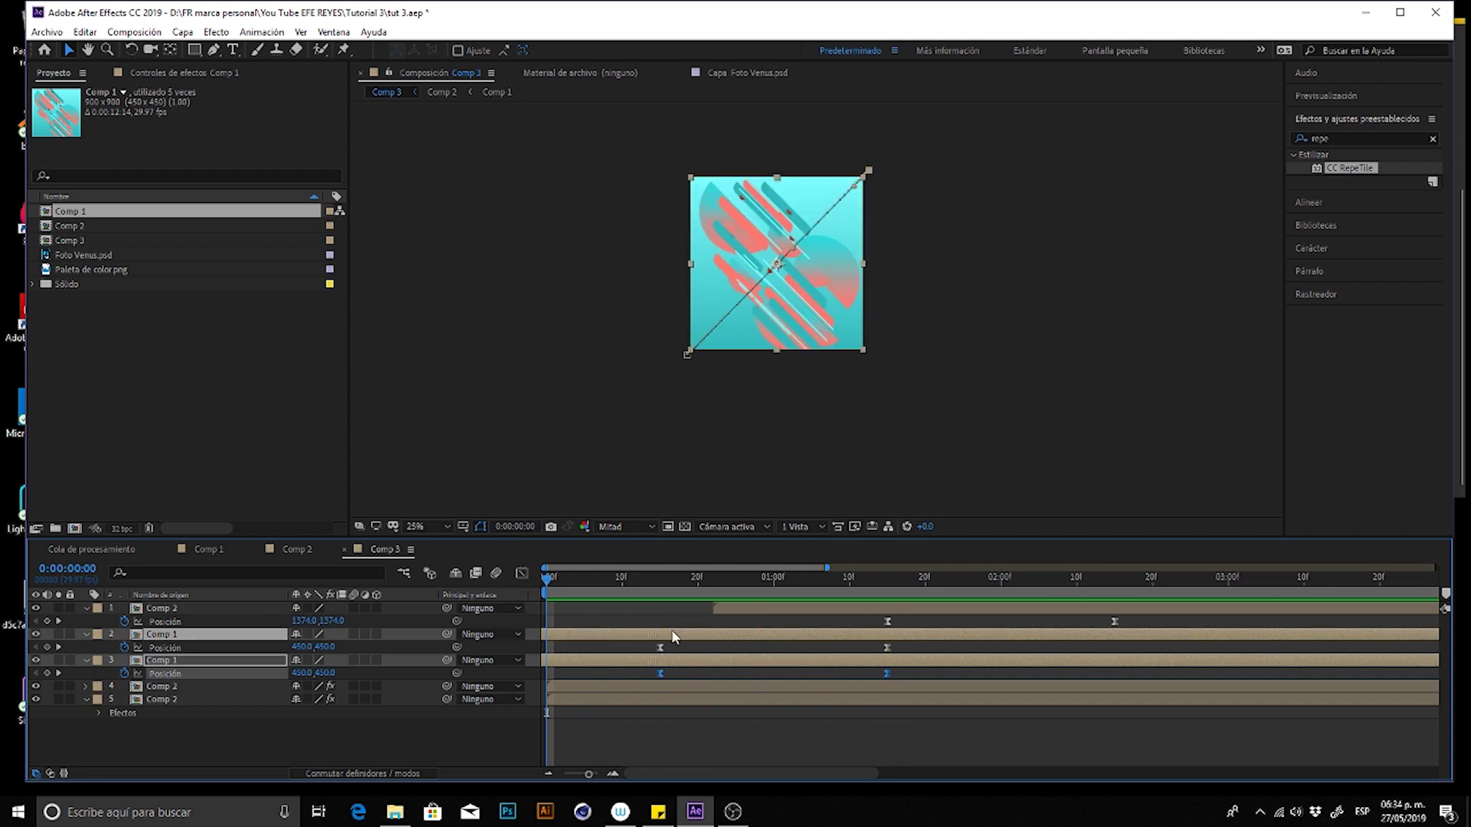
{"action": "left_click_drag", "start_coordinate": [954, 642], "coordinate": [695, 683]}
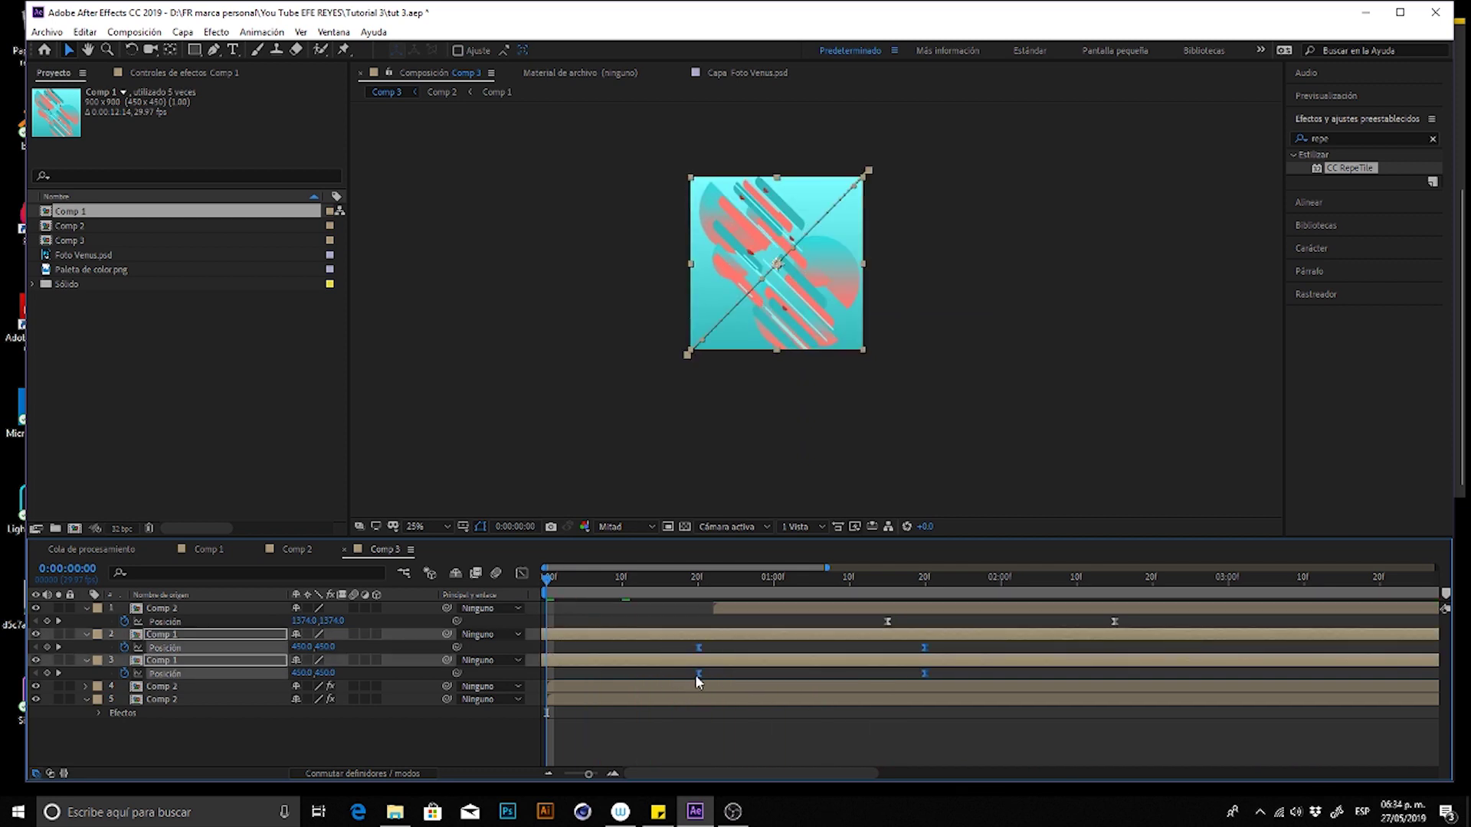
{"action": "key", "text": "space"}
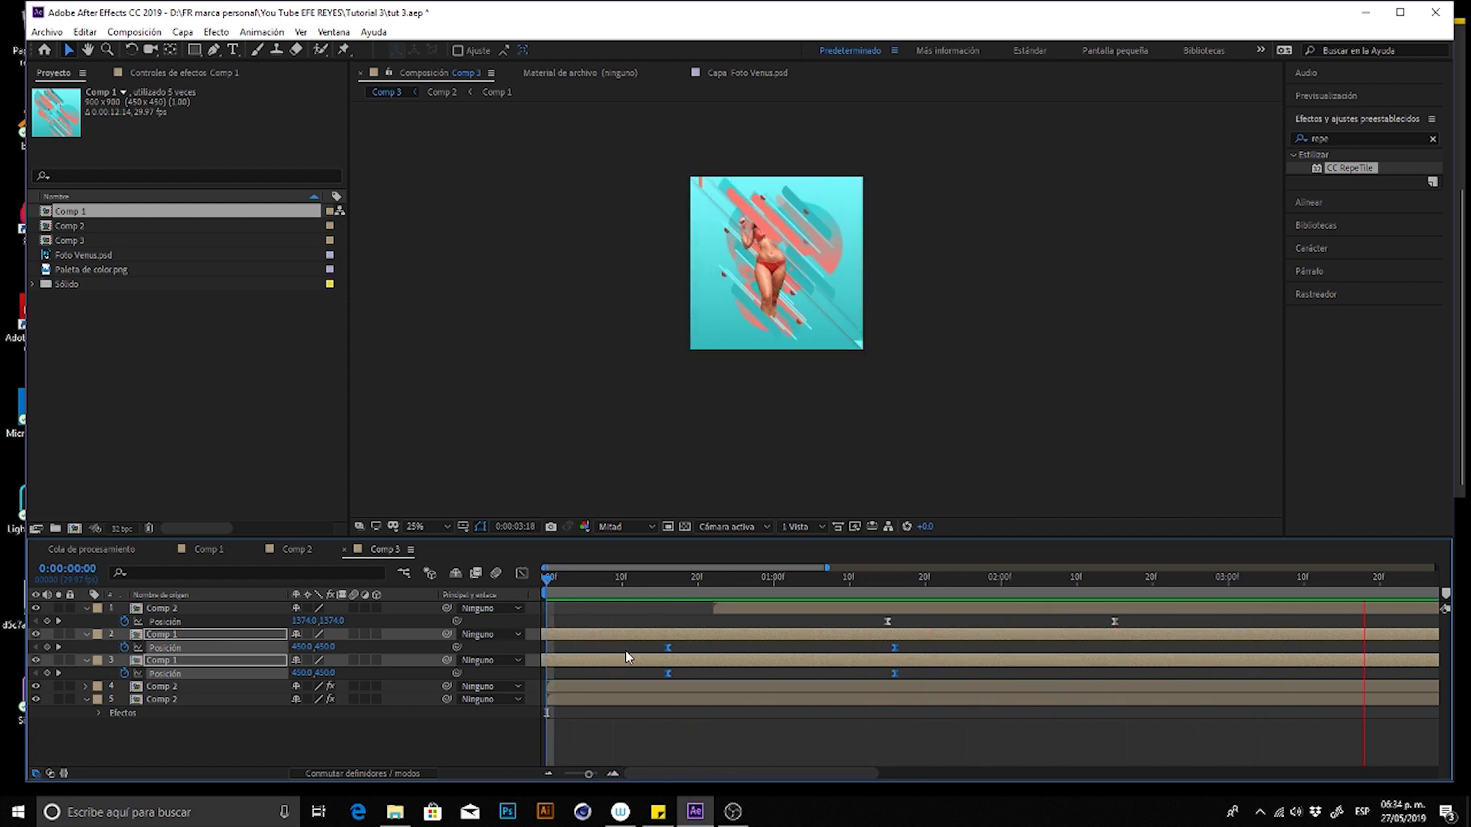
{"action": "left_click", "coordinate": [810, 666]}
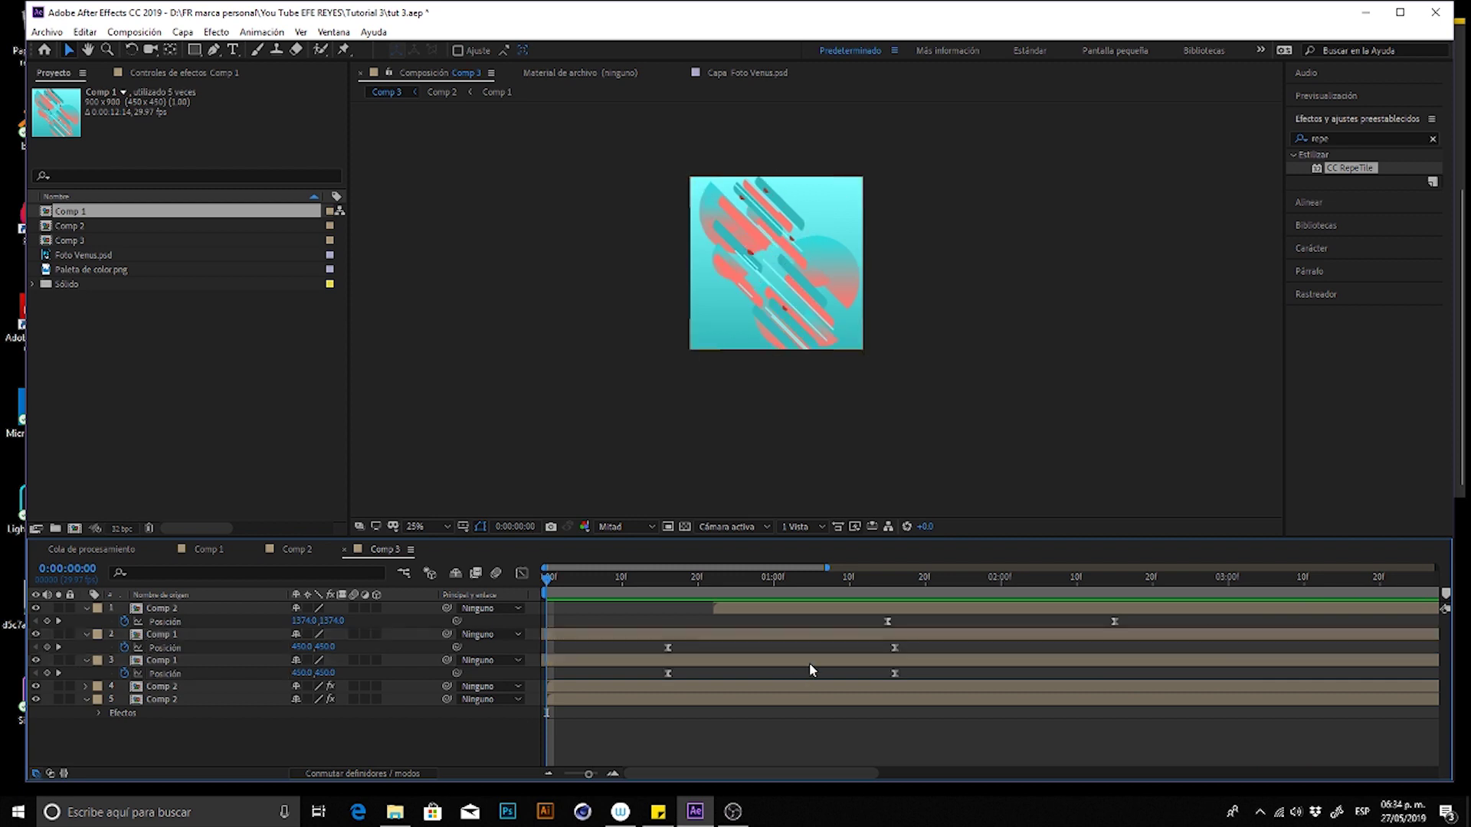
- Paste the three half solids from Comp 1 and Comp 2 into Comp 3
{"action": "left_click", "coordinate": [833, 597]}
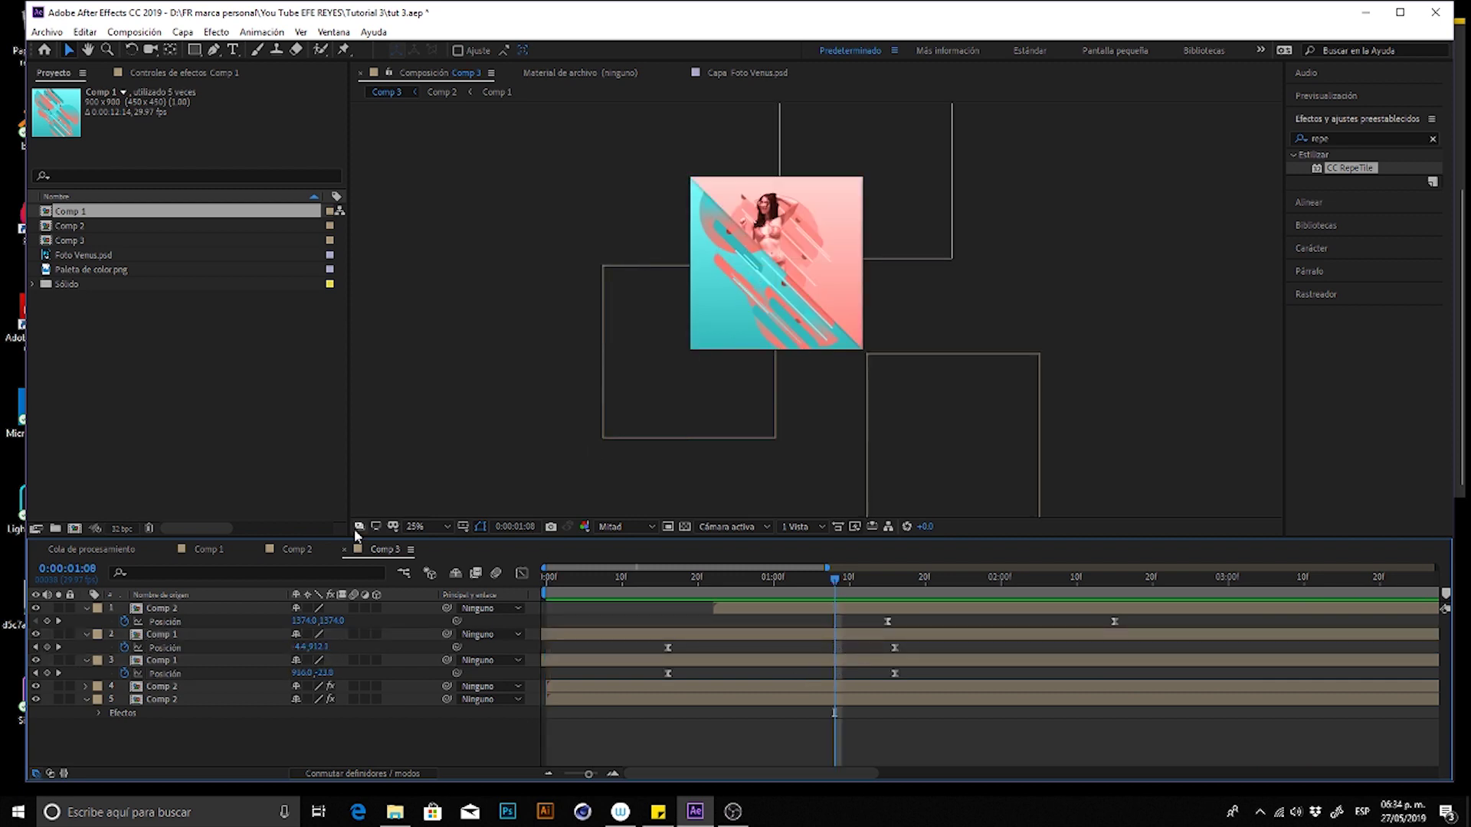
{"action": "left_click", "coordinate": [205, 550]}
{"action": "left_click", "coordinate": [183, 700]}
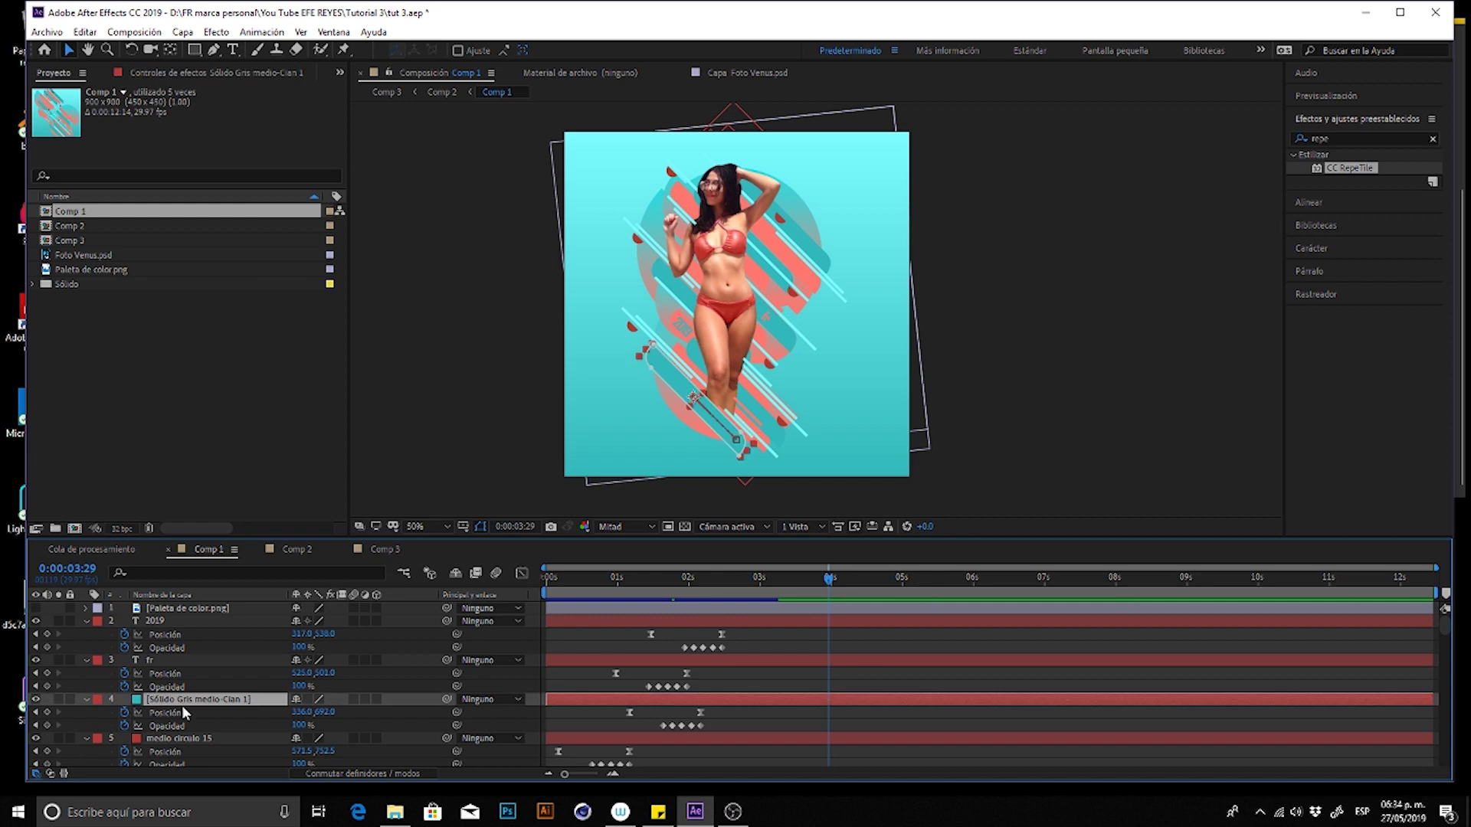
{"action": "scroll", "coordinate": [1450, 632], "scroll_direction": "down", "scroll_amount": 5}
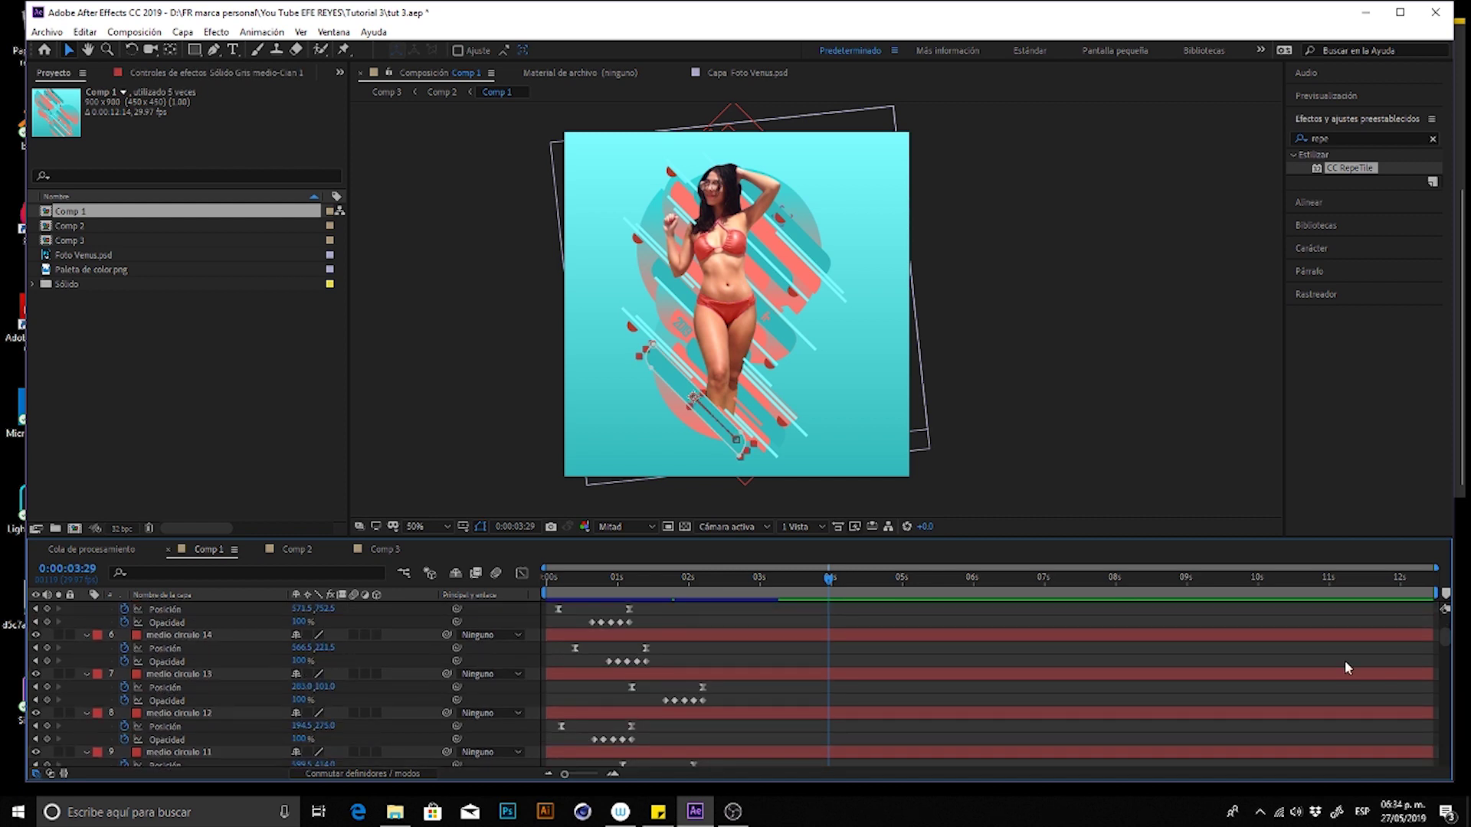
{"action": "left_click", "coordinate": [292, 550]}
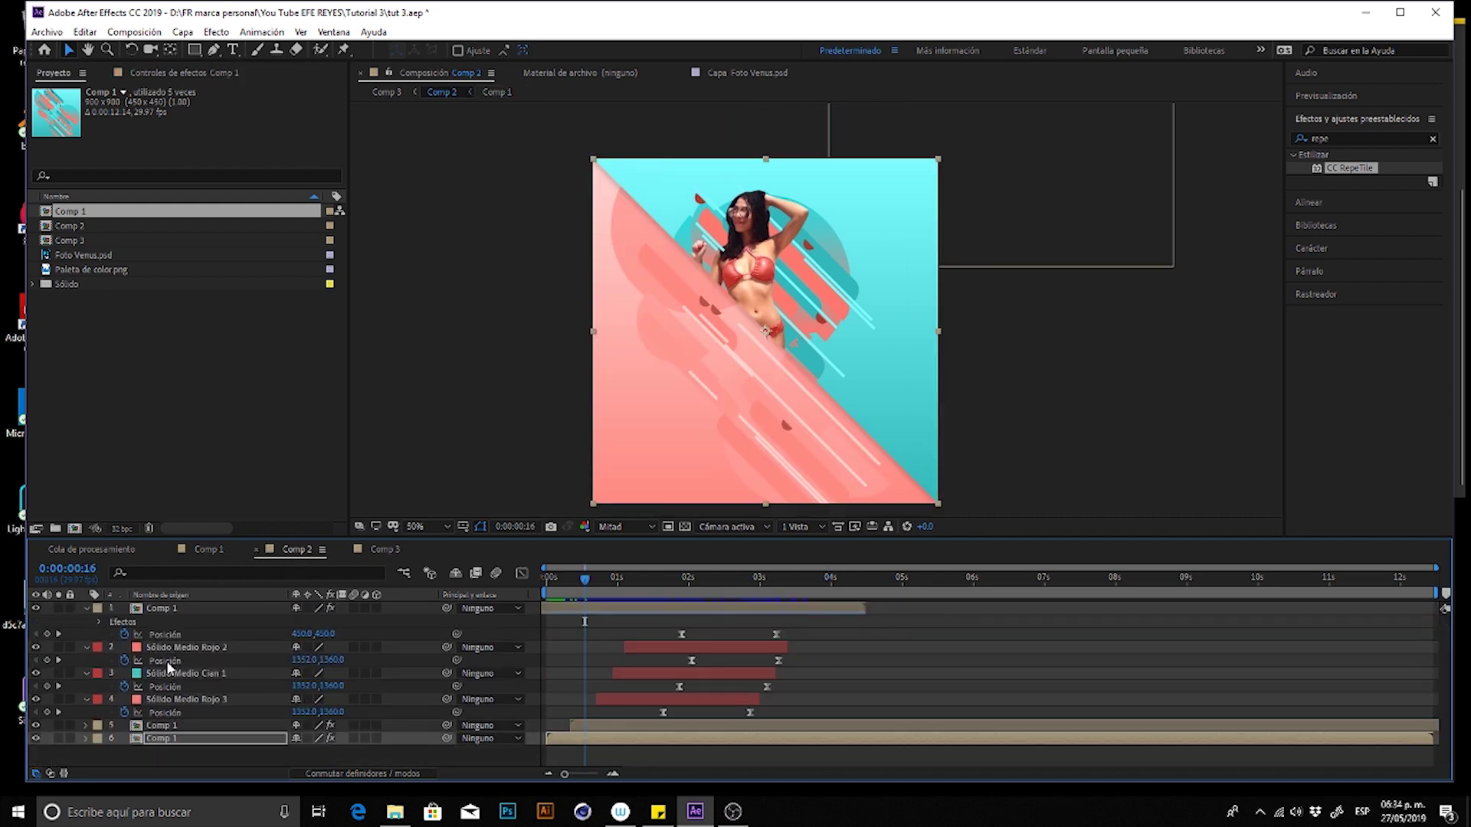
{"action": "left_click", "coordinate": [178, 647]}
{"action": "left_click", "coordinate": [183, 699], "text": "shift"}
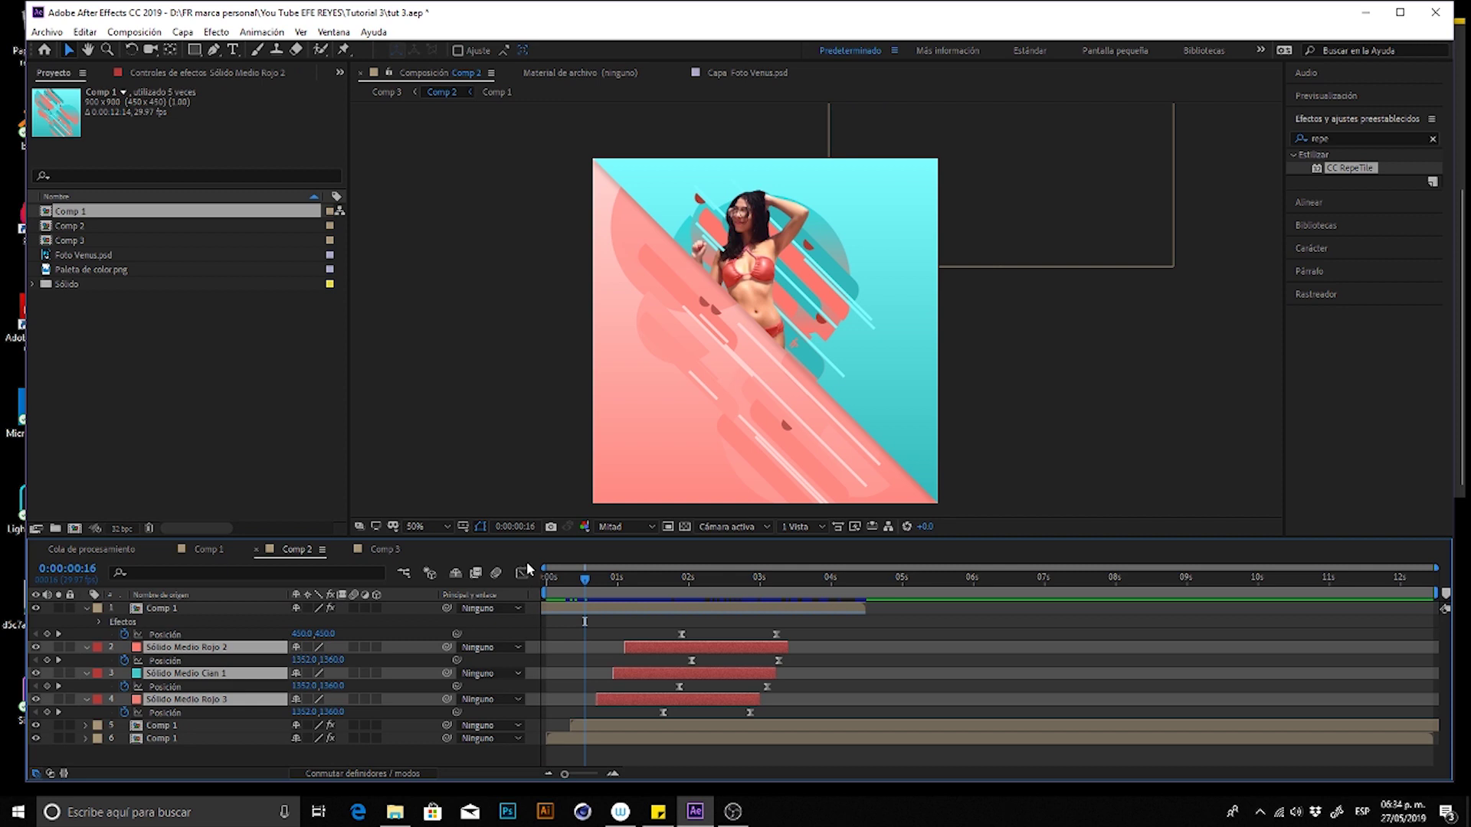
{"action": "left_click", "coordinate": [407, 550]}
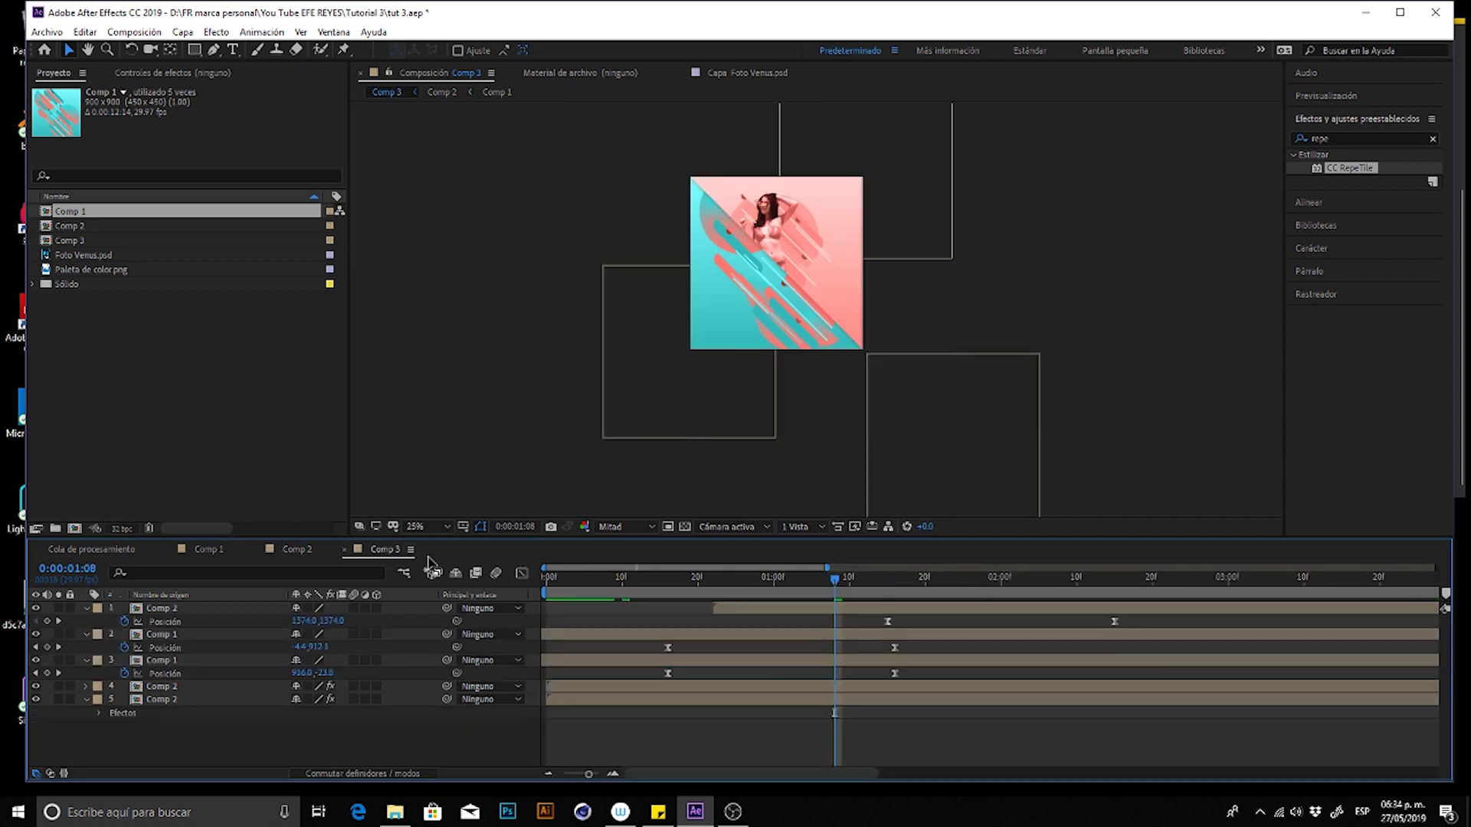
{"action": "left_click", "coordinate": [859, 634]}
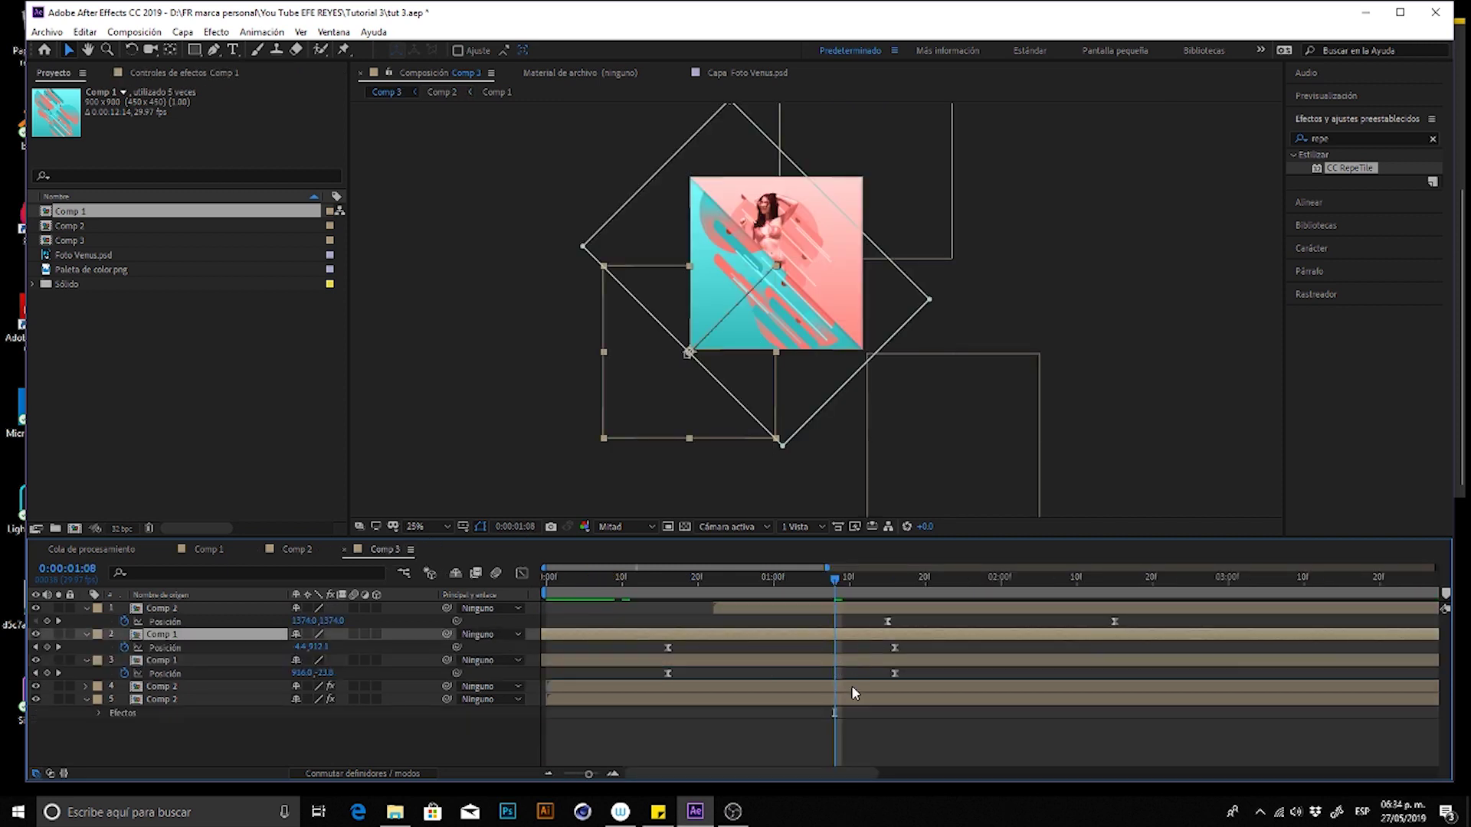
{"action": "key", "text": "ctrl+v"}
- Show the solids' Position keyframes and shift Sólido Medio Cian 1 and Sólido Medio Rojo 2 earlier
{"action": "left_click_drag", "start_coordinate": [831, 580], "coordinate": [723, 580]}
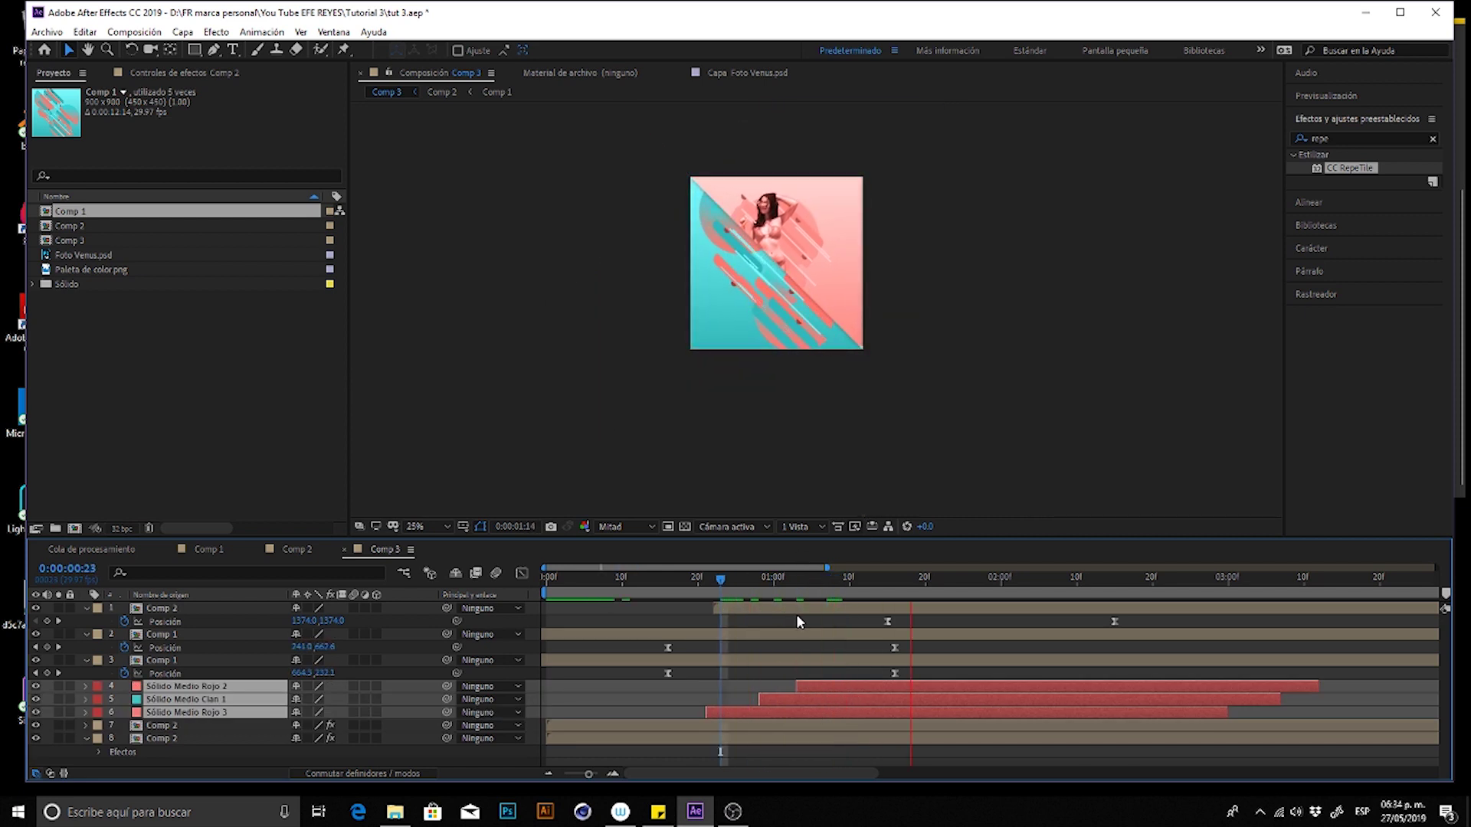
{"action": "key", "text": "space"}
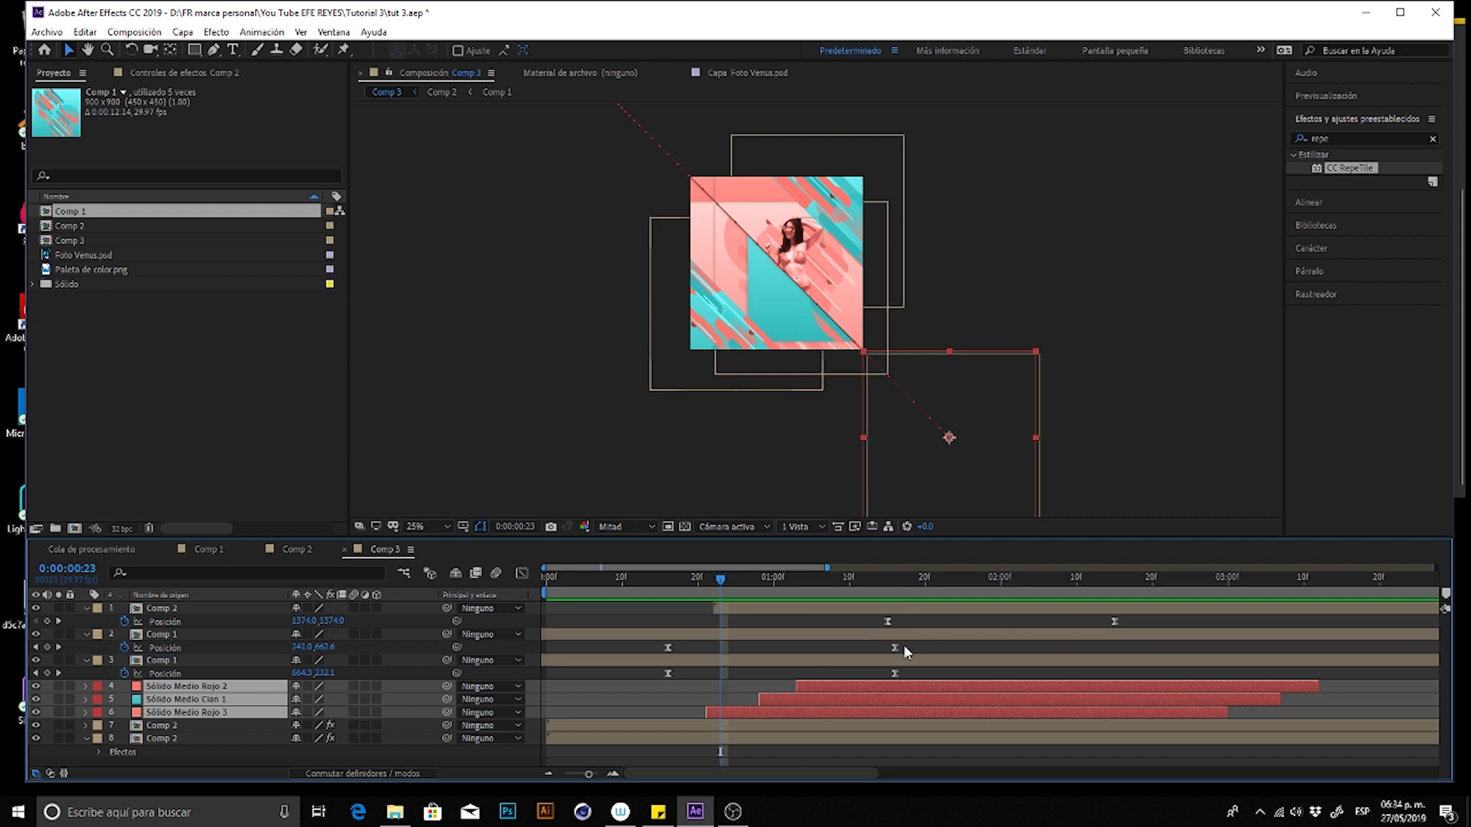
{"action": "key", "text": "p"}
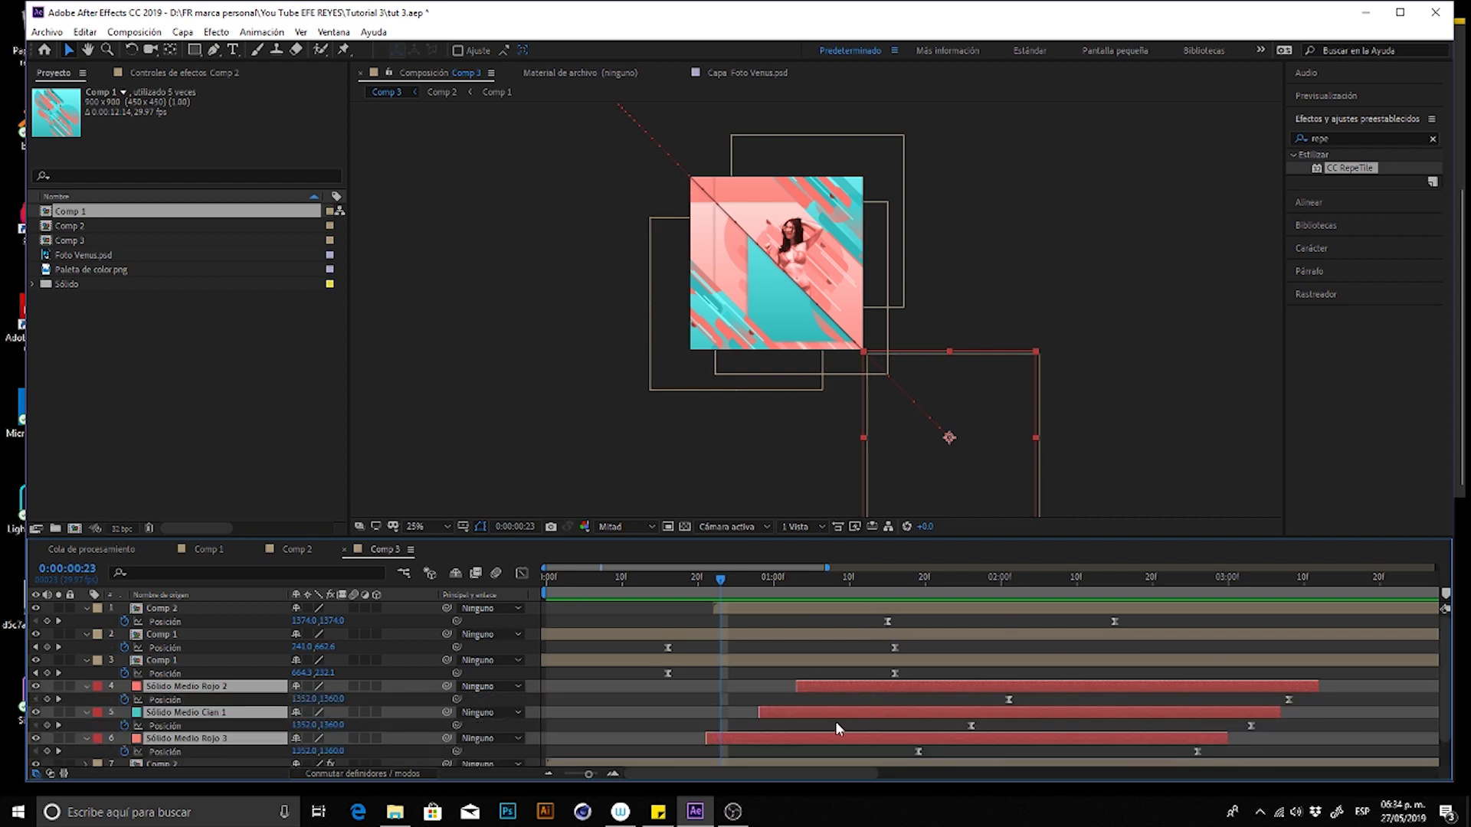
{"action": "left_click", "coordinate": [872, 718]}
{"action": "mouse_move", "coordinate": [948, 719]}
{"action": "left_mouse_down"}
{"action": "mouse_move", "coordinate": [898, 718]}
{"action": "mouse_move", "coordinate": [911, 724]}
{"action": "left_mouse_up"}
{"action": "left_click_drag", "start_coordinate": [979, 687], "coordinate": [906, 694]}
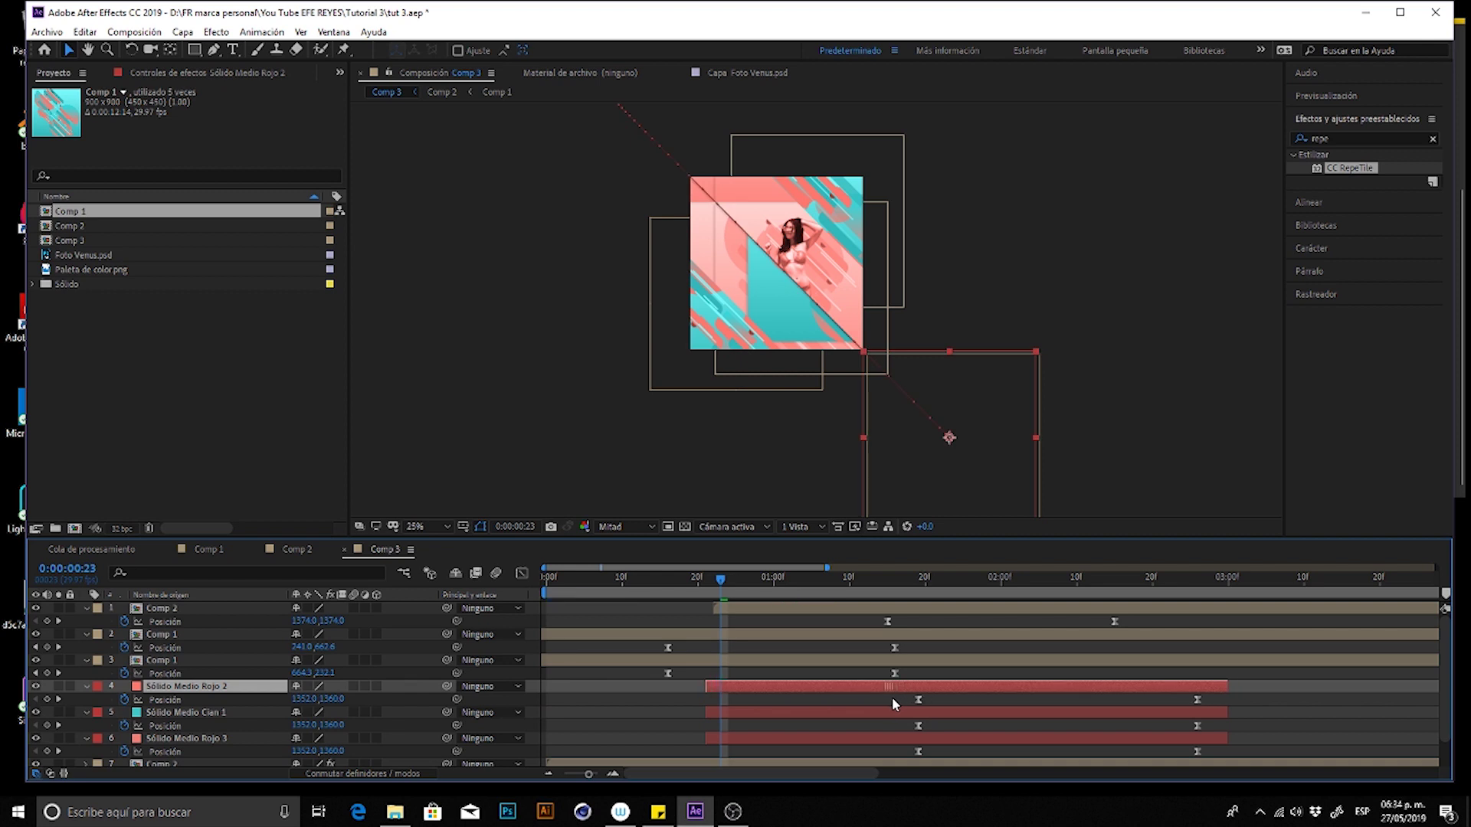
- Keyframe the three solids moving from off the lower-left to past the upper-right of the frame
{"action": "left_click", "coordinate": [919, 595]}
{"action": "left_click", "coordinate": [948, 737]}
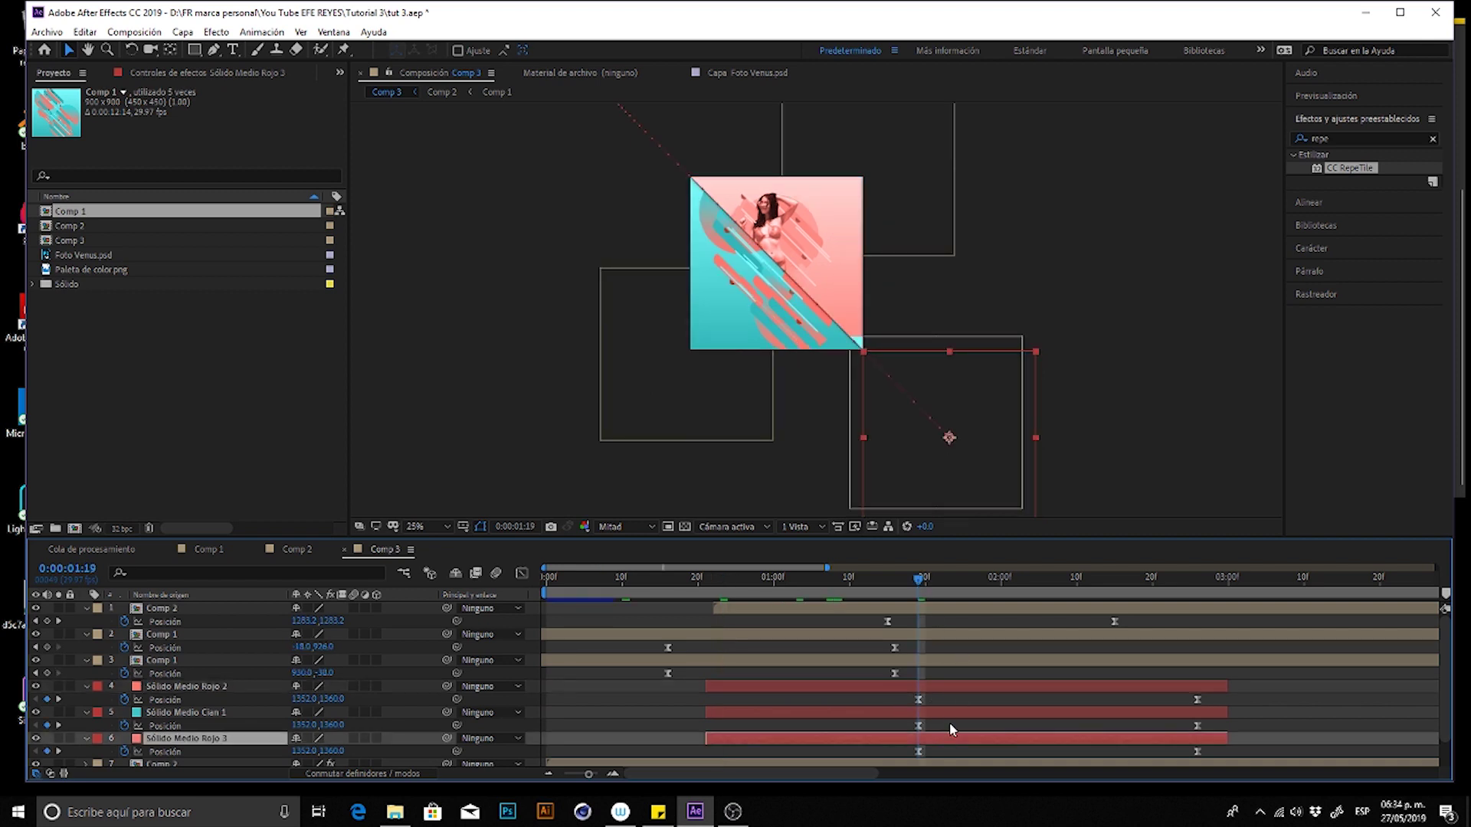
{"action": "left_click", "coordinate": [948, 684], "text": "shift"}
{"action": "left_click_drag", "start_coordinate": [906, 459], "coordinate": [556, 462]}
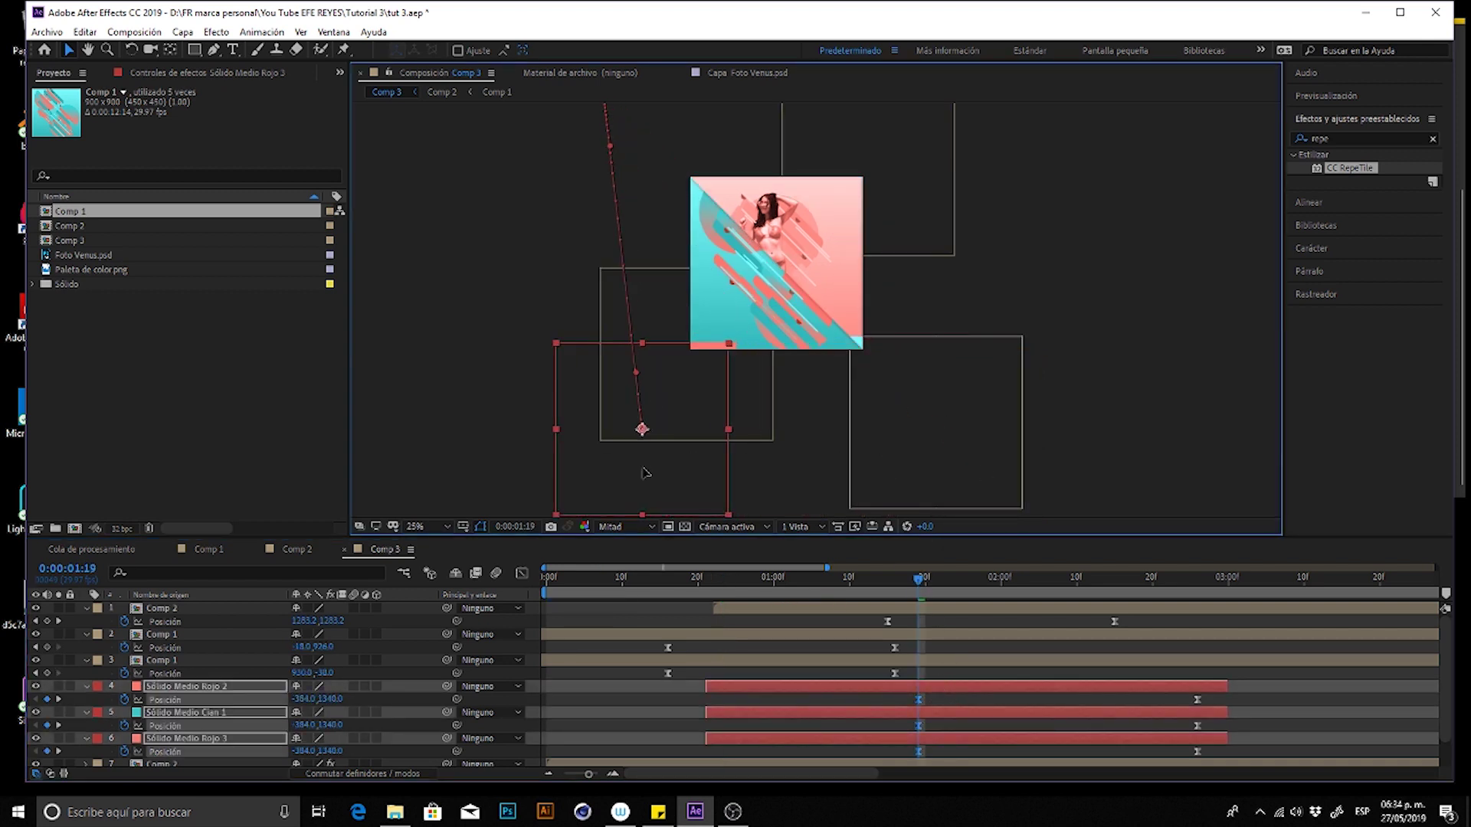
{"action": "left_click_drag", "start_coordinate": [1181, 596], "coordinate": [1188, 598]}
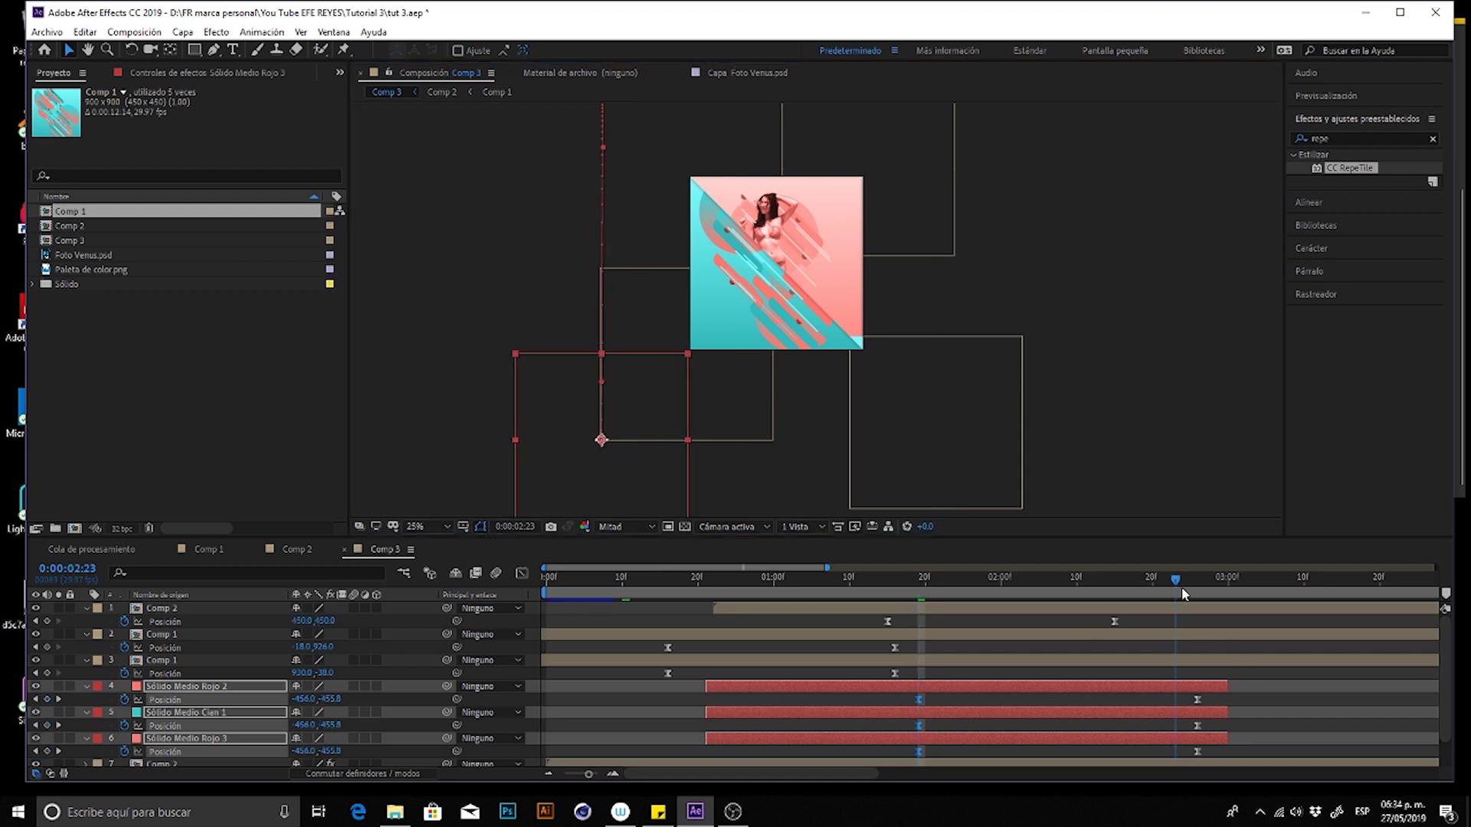
{"action": "left_click_drag", "start_coordinate": [609, 136], "coordinate": [993, 157]}
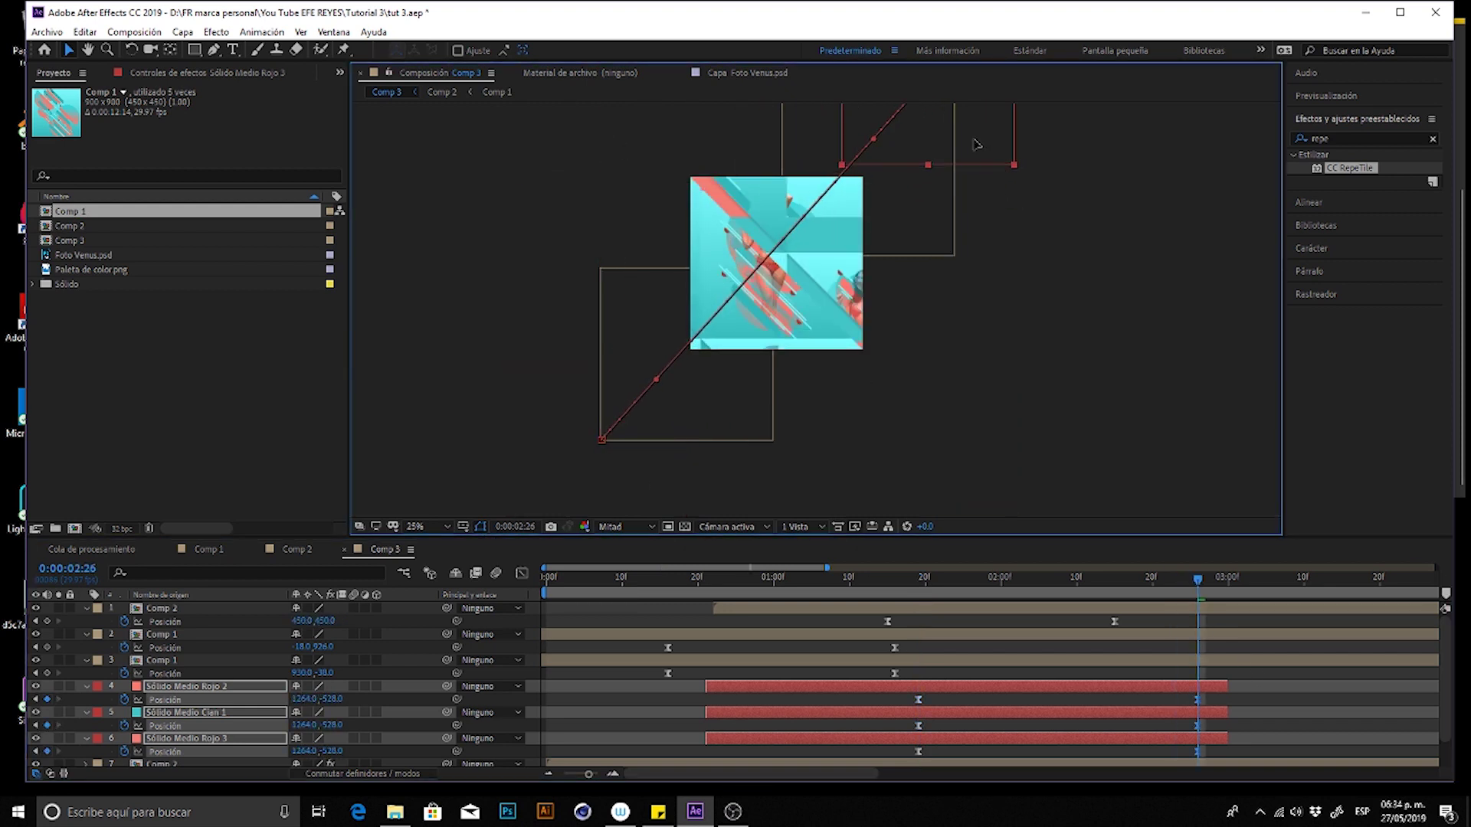
{"action": "left_click_drag", "start_coordinate": [993, 157], "coordinate": [991, 154]}
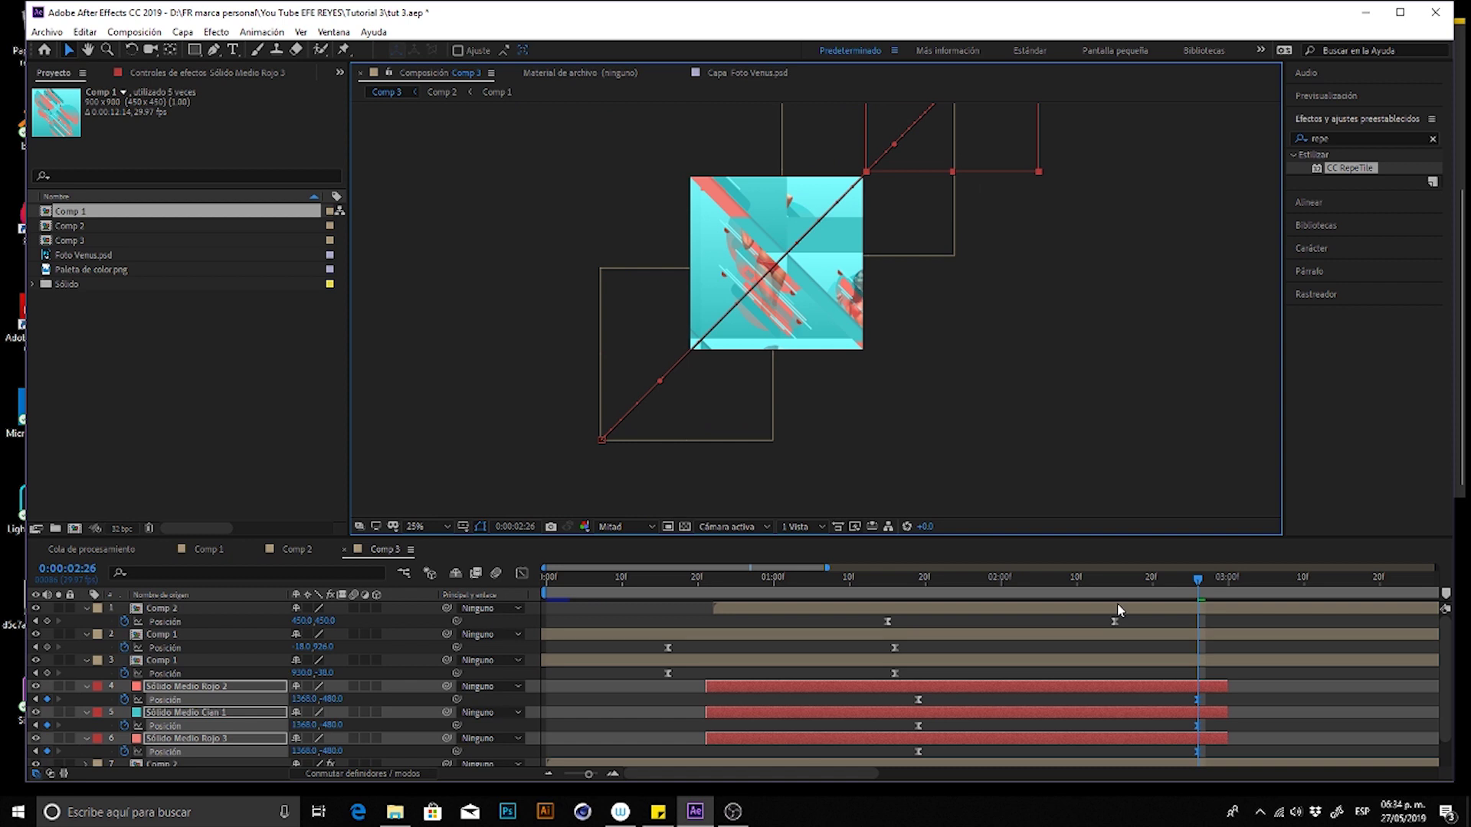
- Shift Sólido Medio Cian 1 later in time and preview the staggered sweep
{"action": "left_click", "coordinate": [1049, 711]}
{"action": "left_click_drag", "start_coordinate": [1041, 708], "coordinate": [1115, 687]}
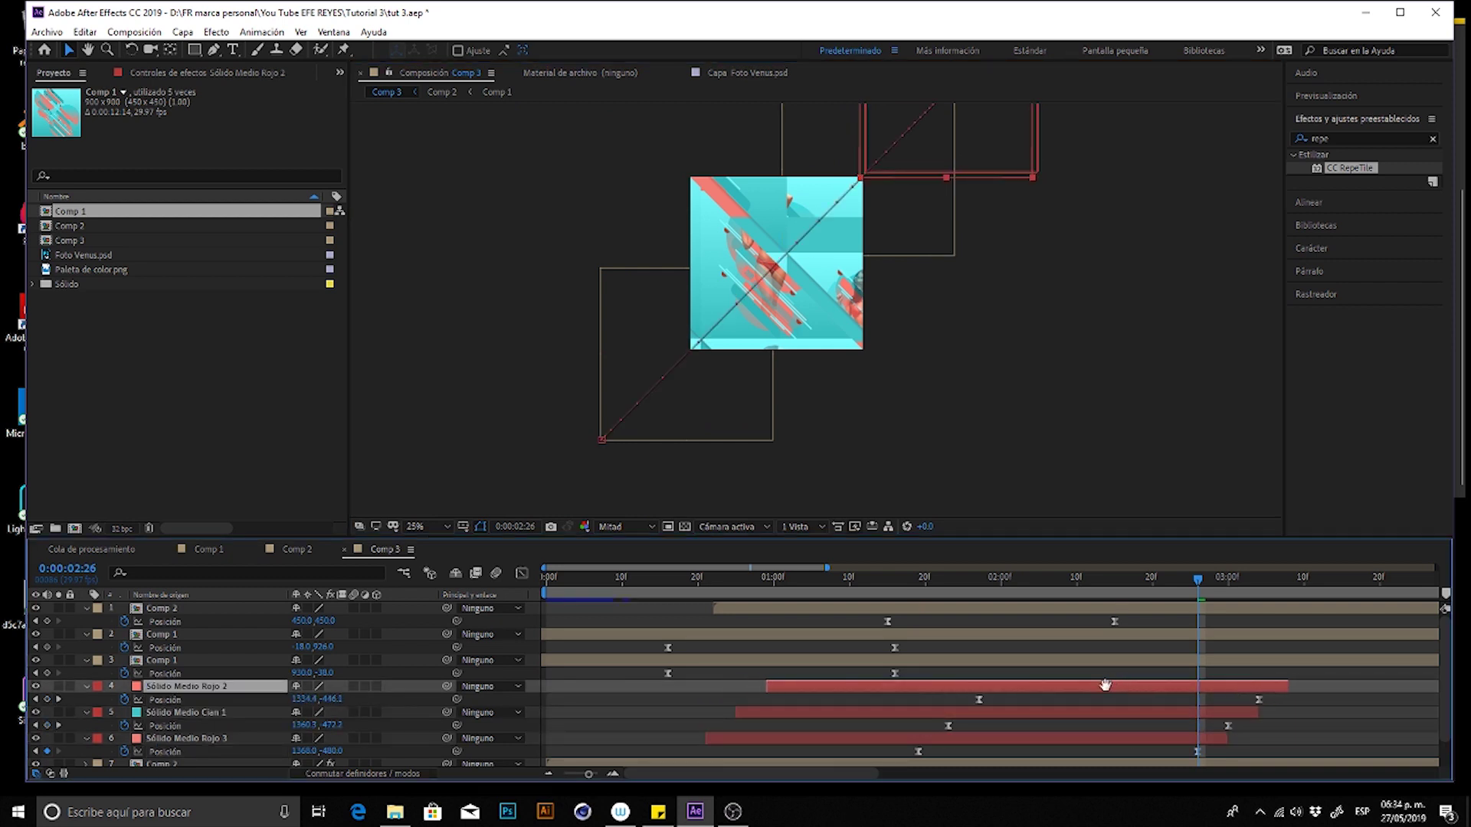
{"action": "left_click", "coordinate": [869, 592]}
{"action": "key", "text": "space"}
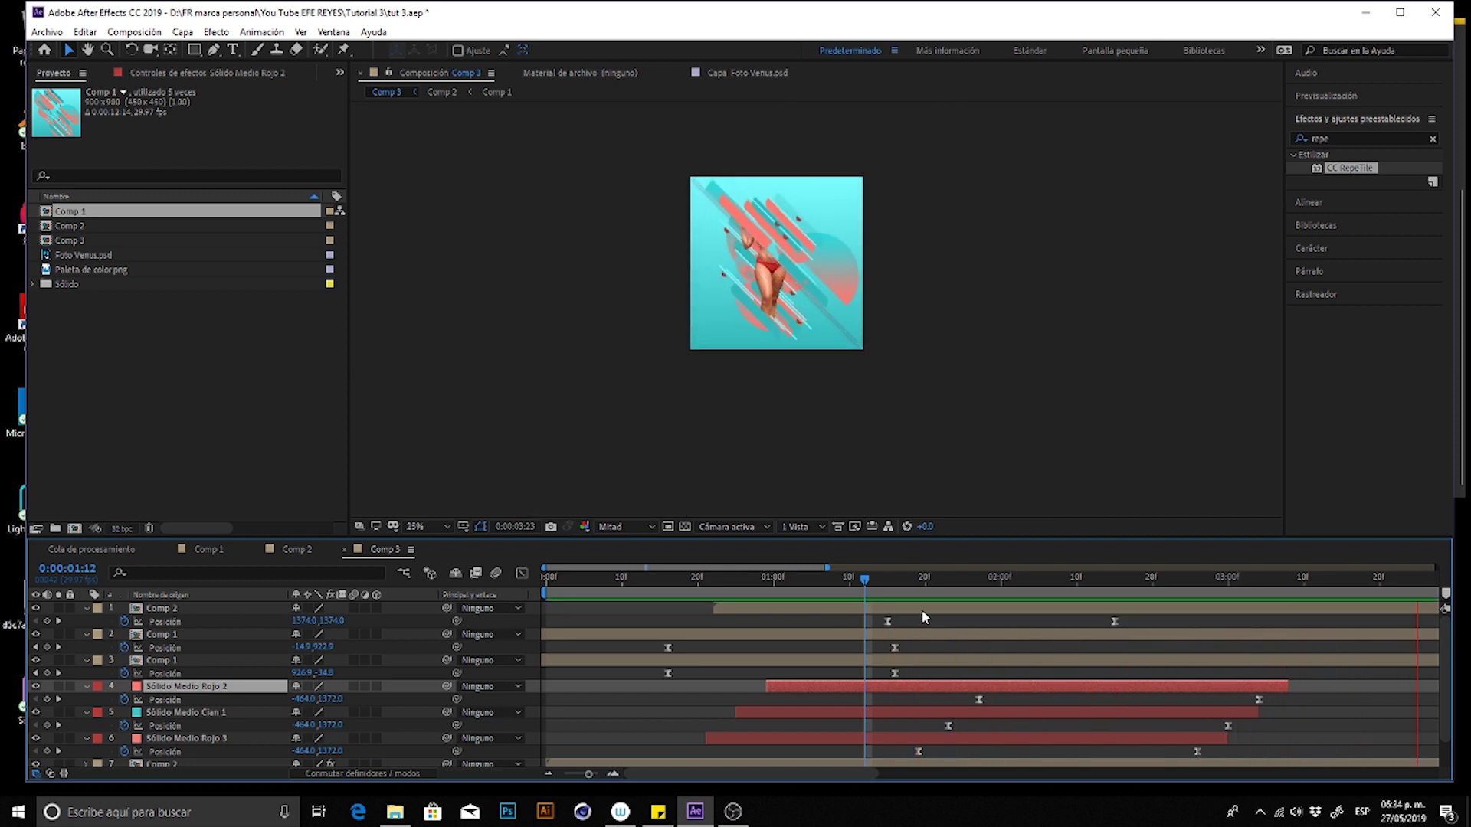
{"action": "key", "text": "space"}
{"action": "key", "text": "Home"}
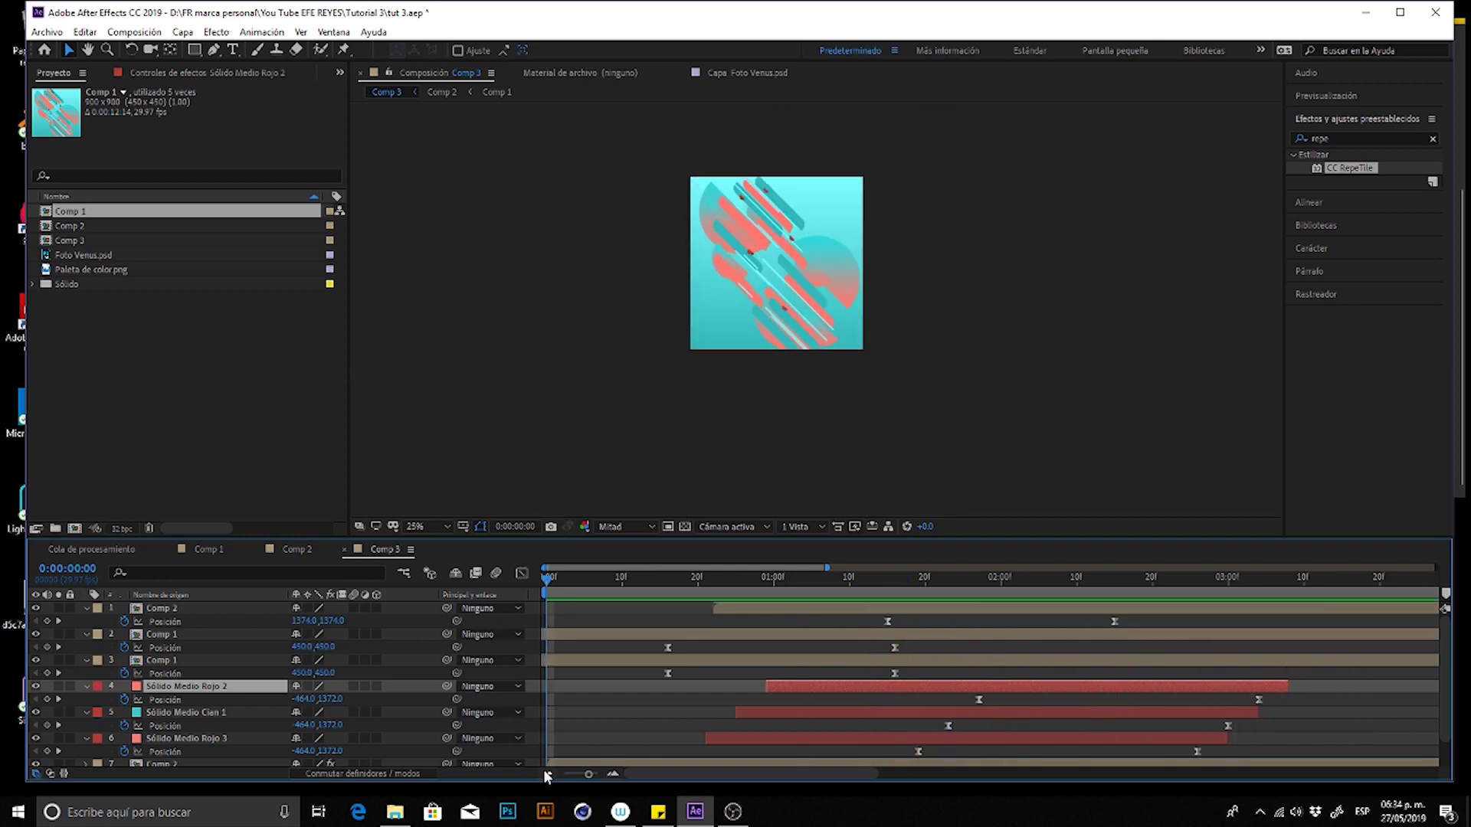
{"action": "left_click", "coordinate": [544, 774]}
{"action": "key", "text": "space"}
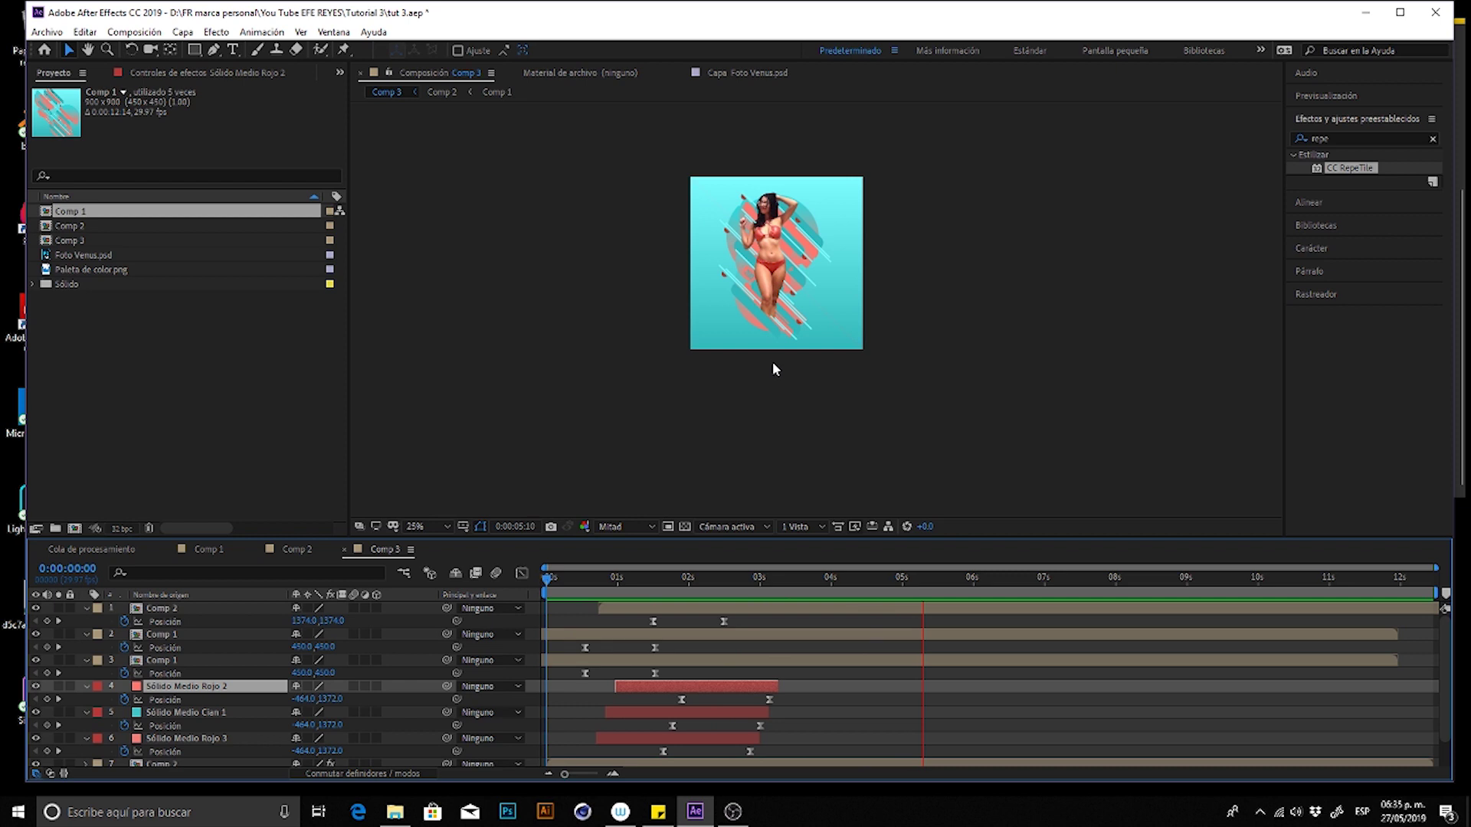
{"action": "left_click_drag", "start_coordinate": [770, 577], "coordinate": [631, 578]}
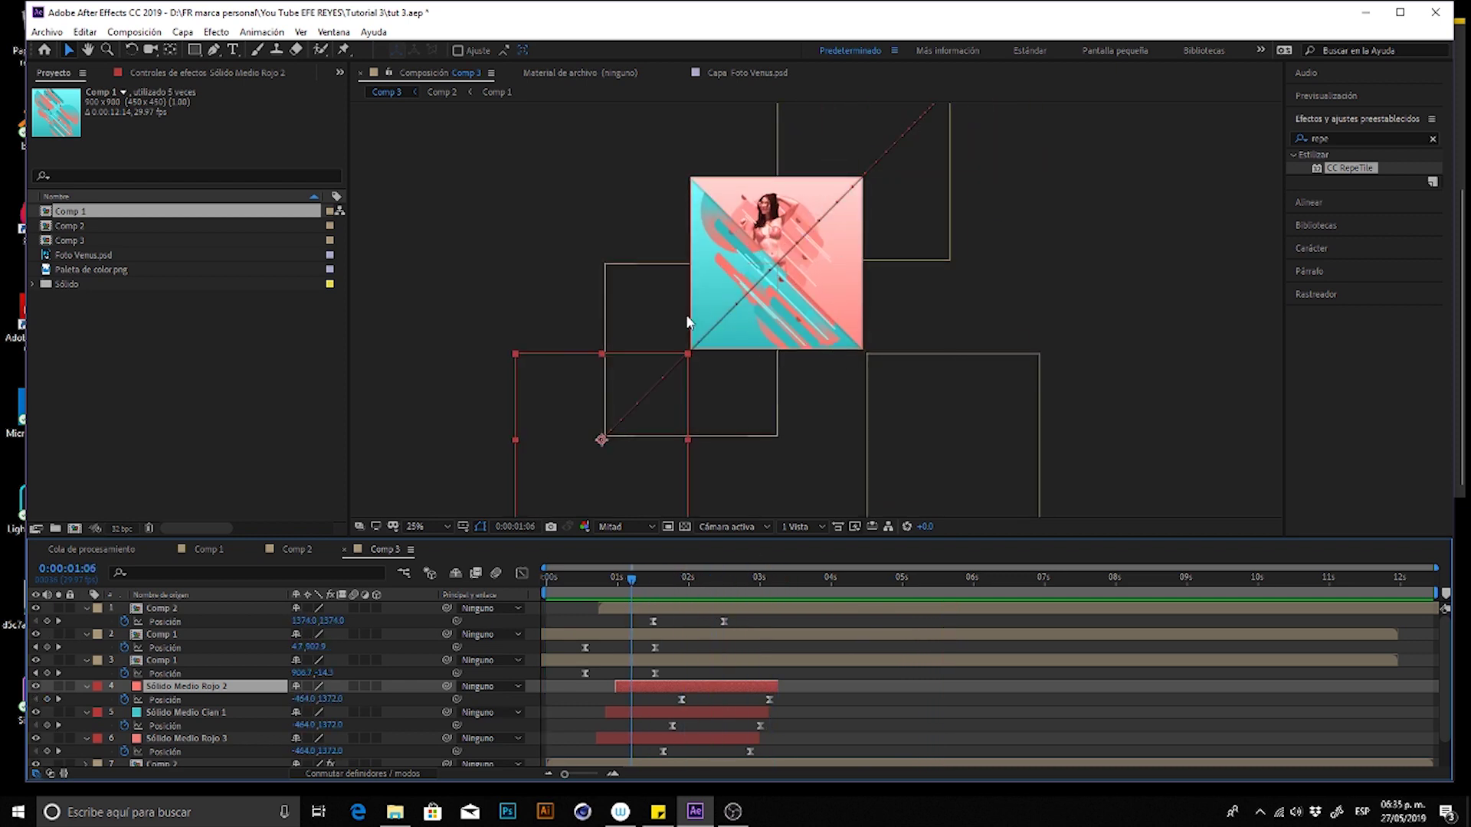
- Preview the transition, then duplicate both Comp 1 layers in Comp 3
{"action": "key", "text": "space"}
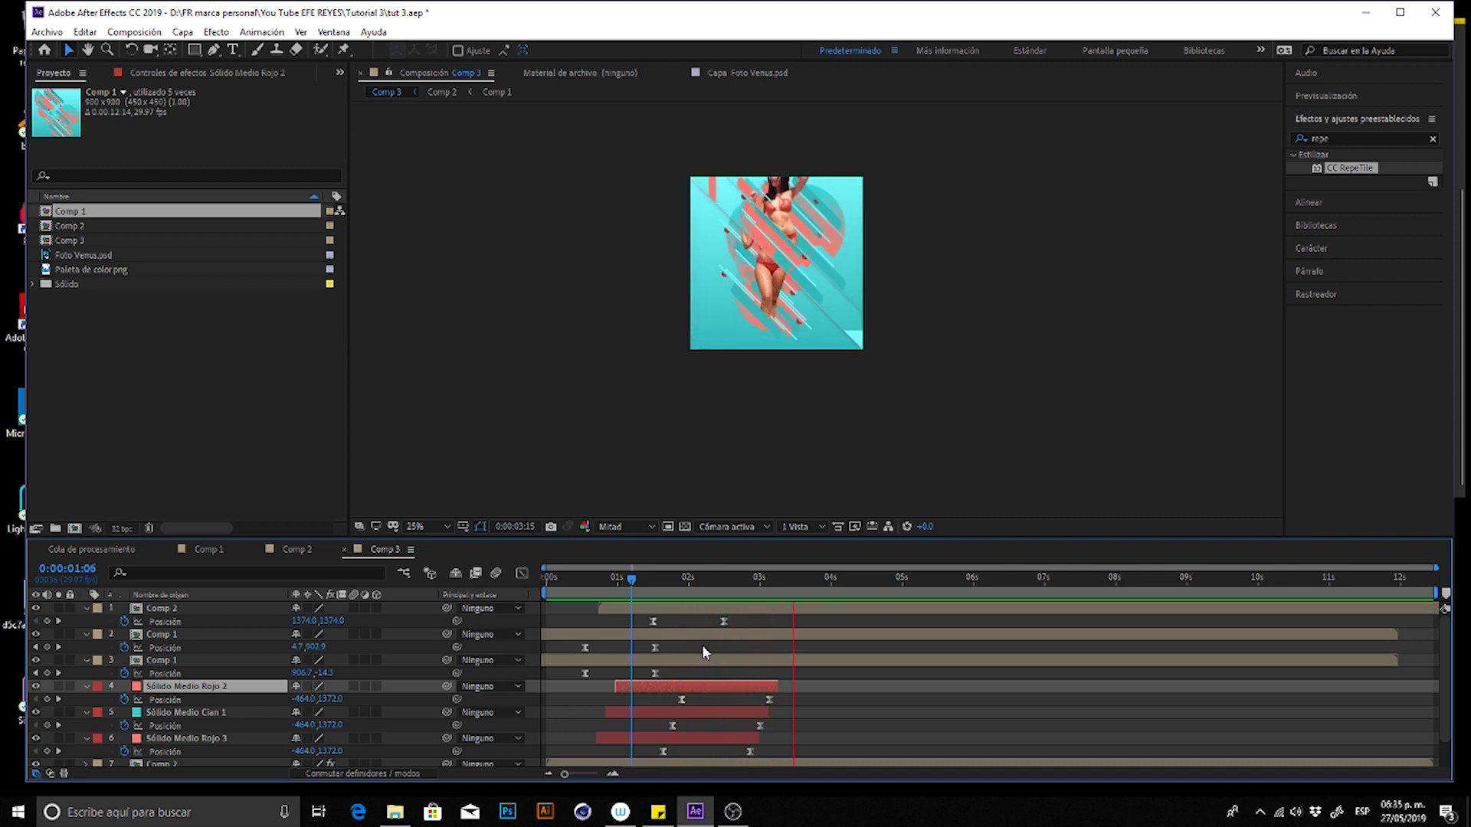
{"action": "key", "text": "space"}
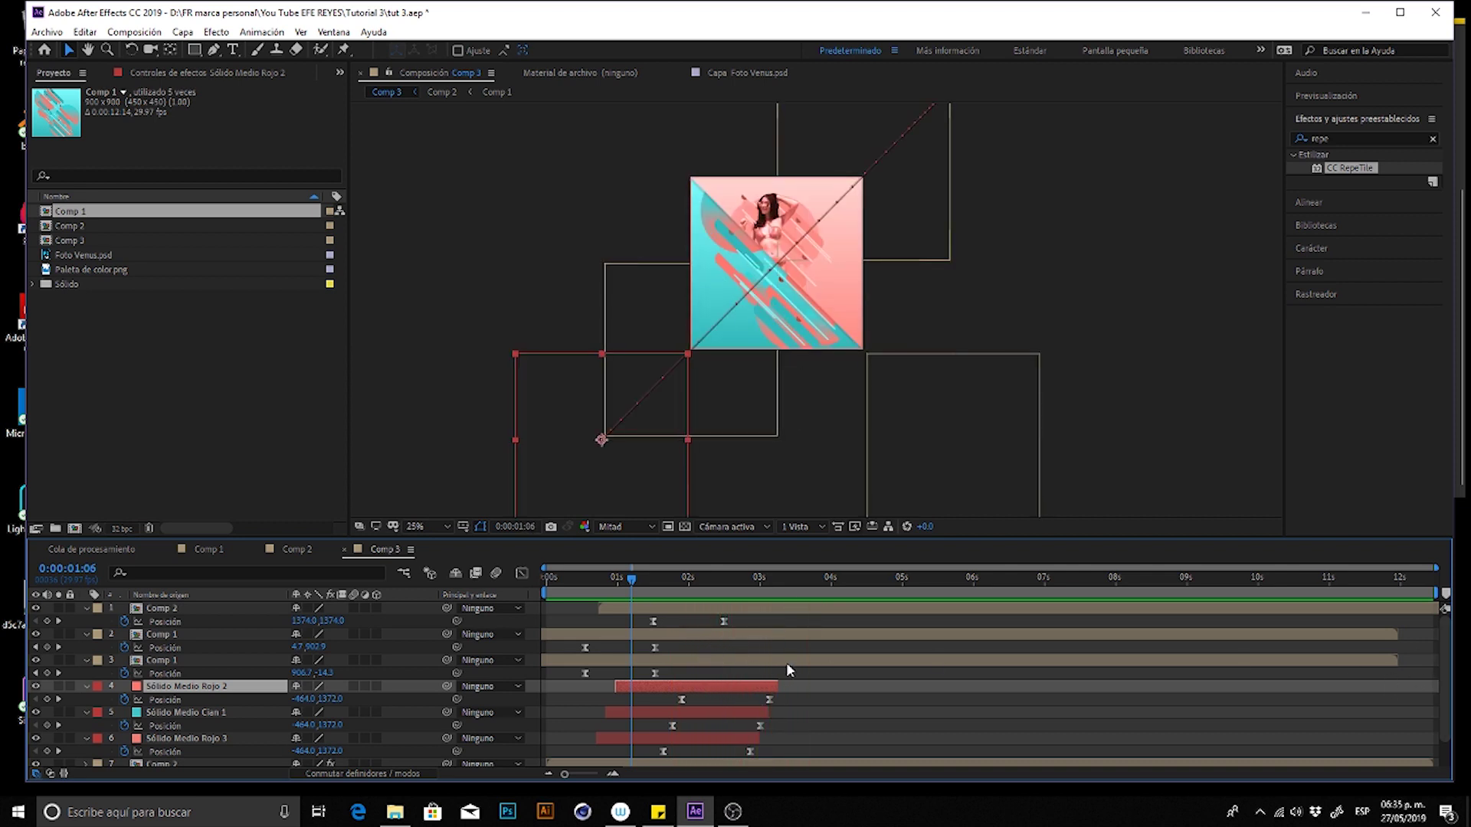
{"action": "left_click", "coordinate": [749, 657]}
{"action": "left_click", "coordinate": [749, 632], "text": "shift"}
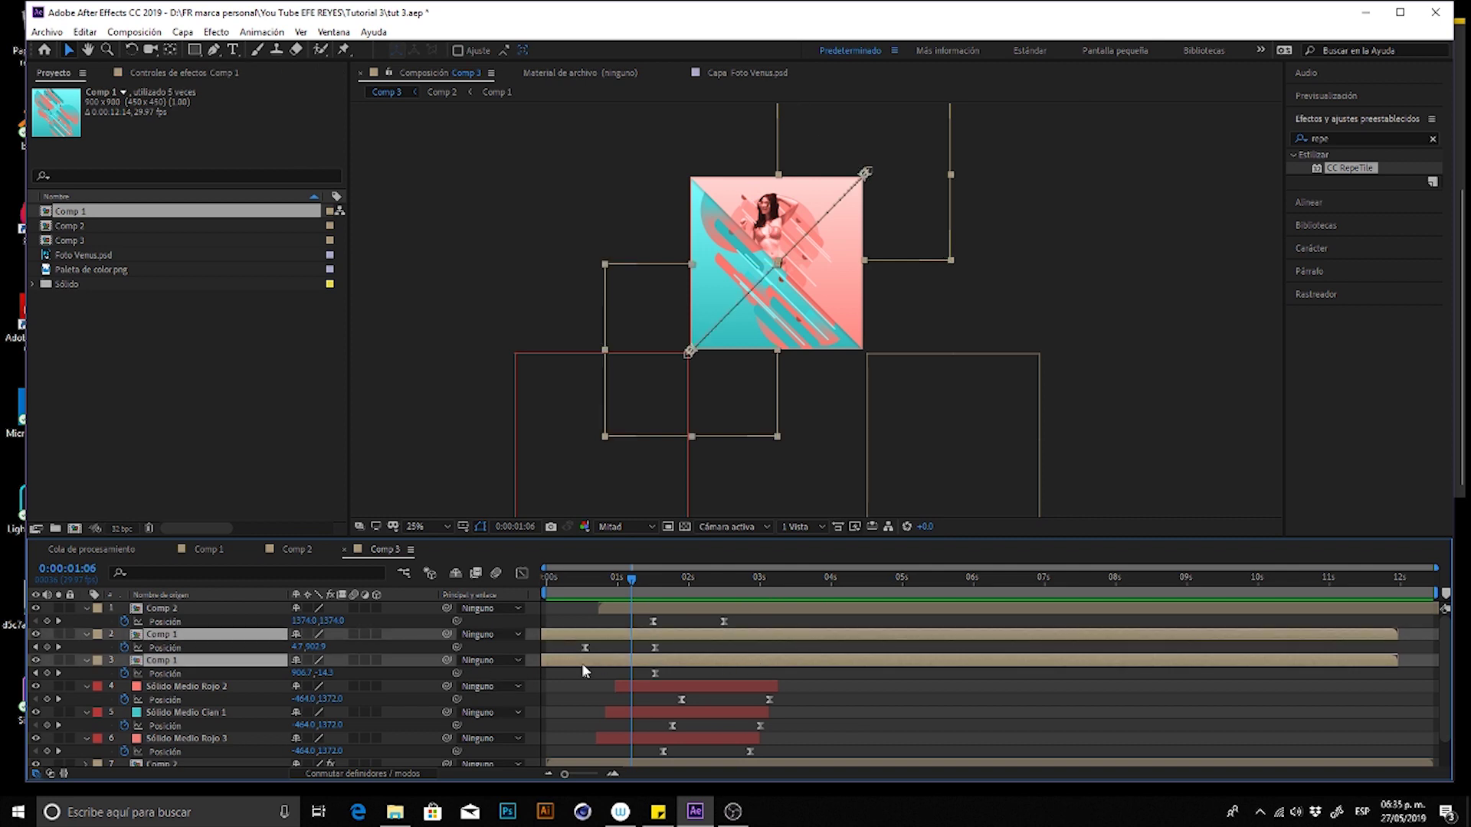
{"action": "key", "text": "F2"}
{"action": "left_click", "coordinate": [173, 662]}
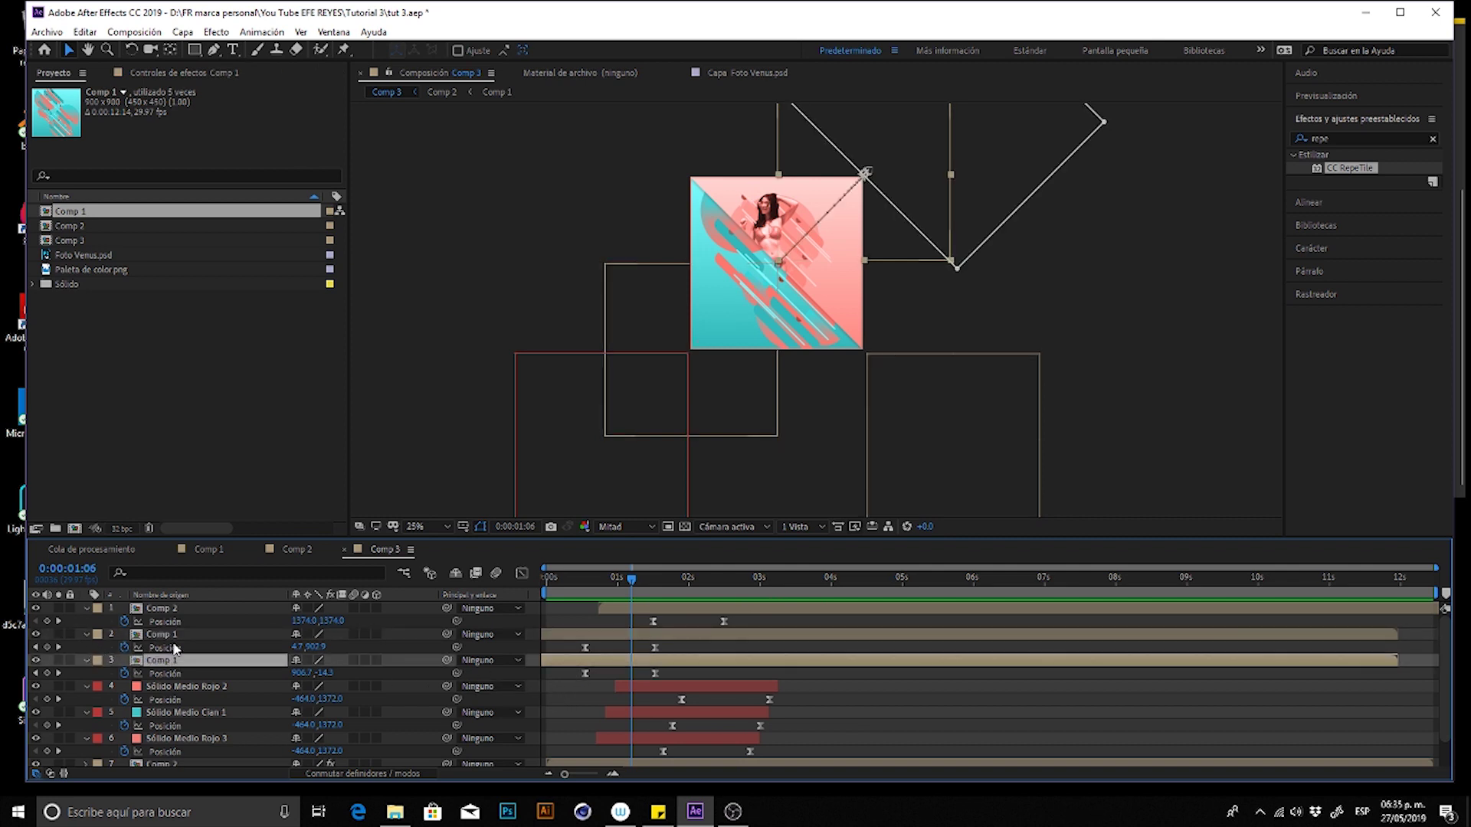
{"action": "left_click", "coordinate": [175, 638], "text": "shift"}
{"action": "key", "text": "ctrl+d"}
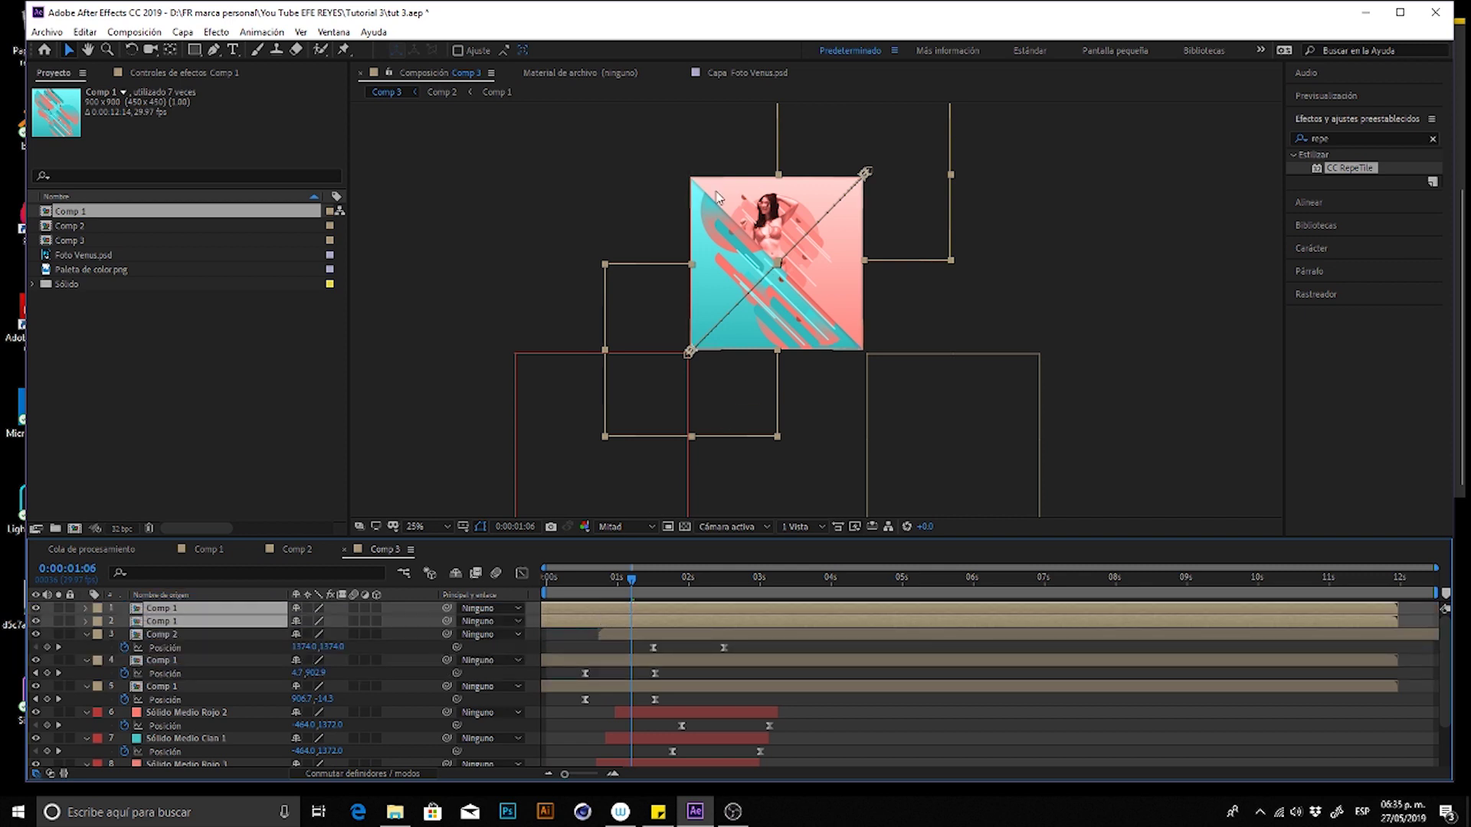
- Delay the Comp 1 copies to start around 2 seconds and check Comp 1's animation
{"action": "key", "text": "p"}
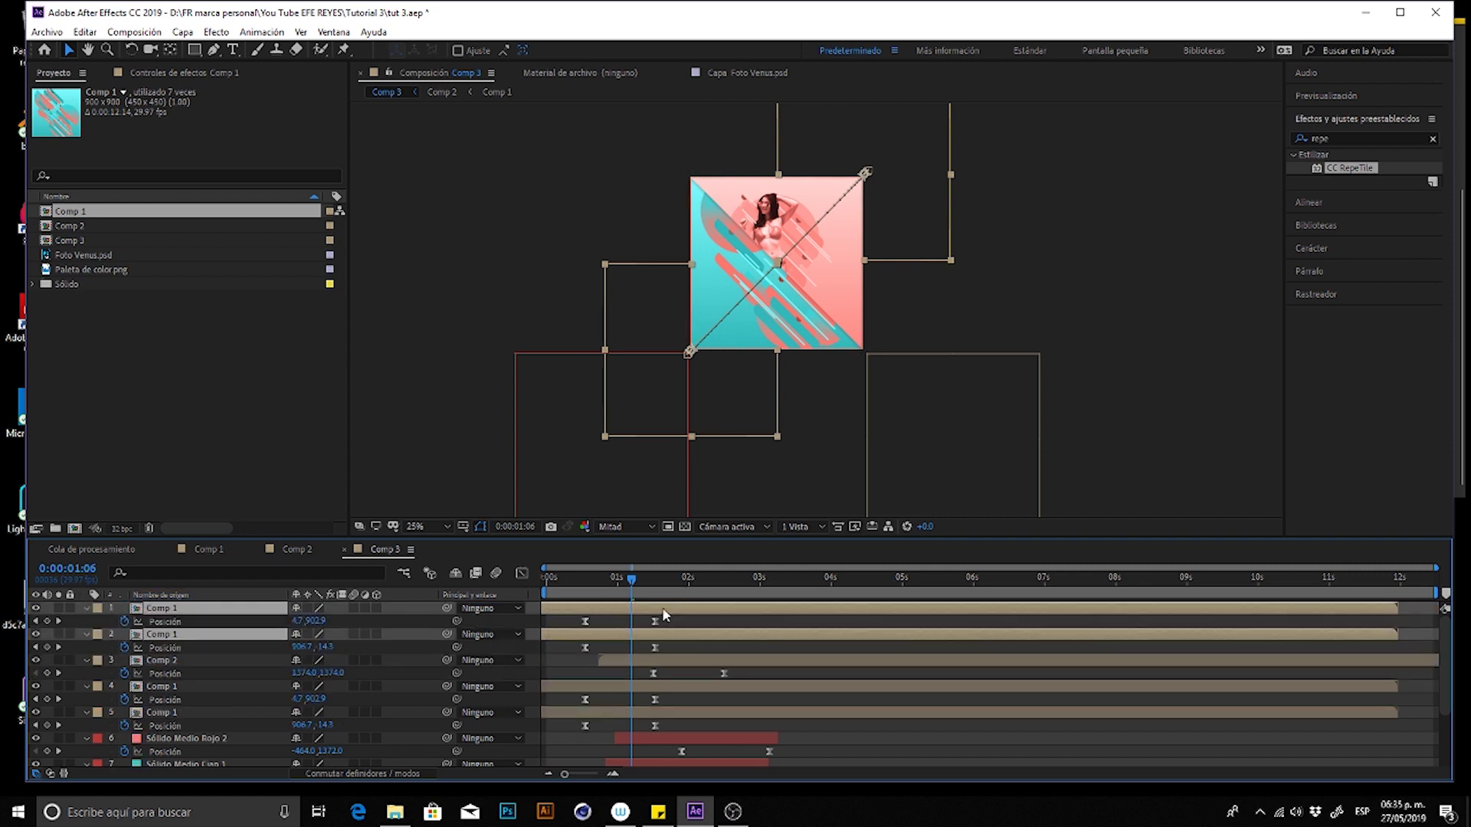
{"action": "left_click_drag", "start_coordinate": [661, 606], "coordinate": [776, 620]}
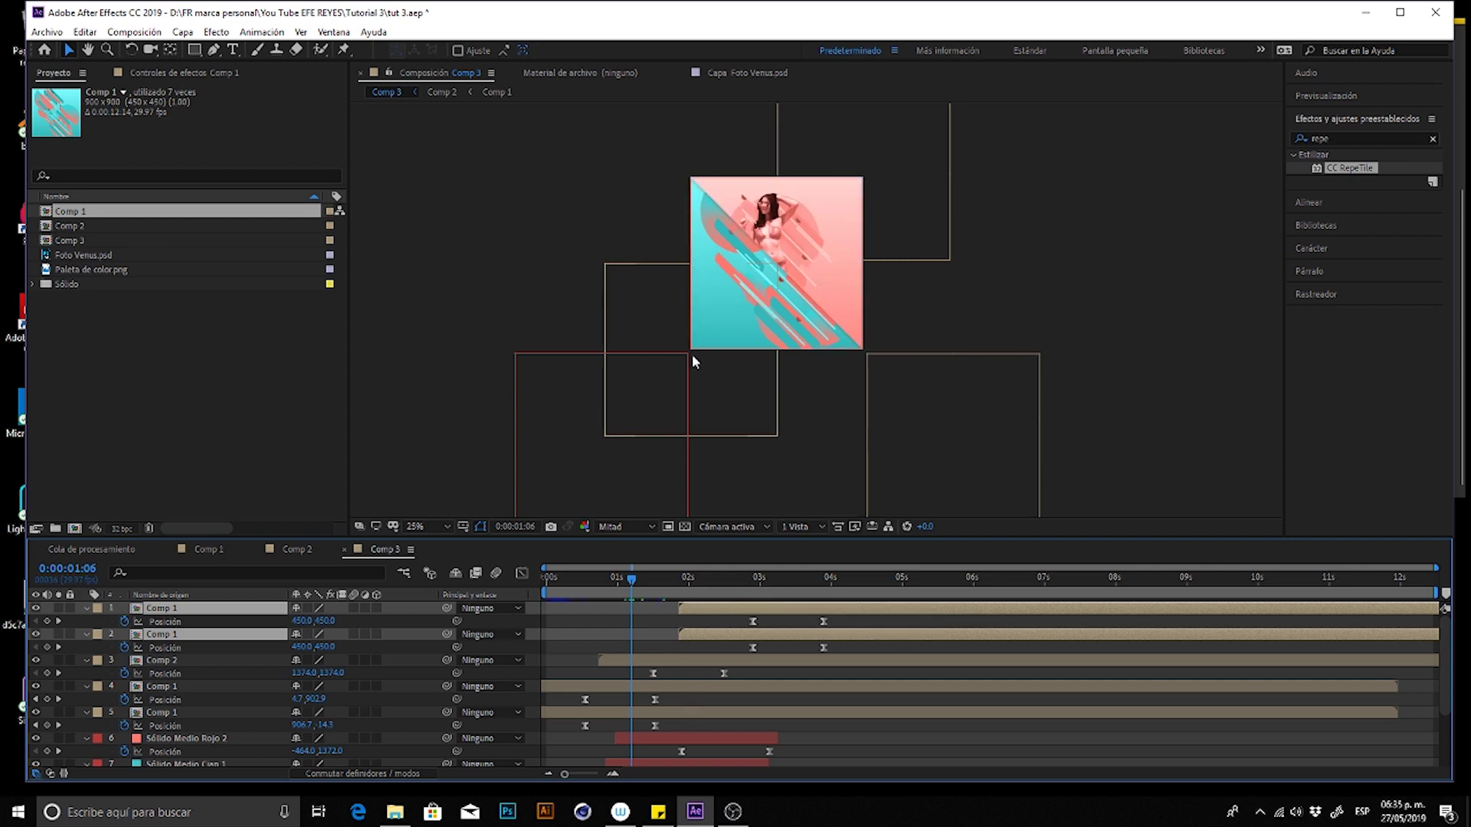
{"action": "left_click", "coordinate": [208, 549]}
{"action": "left_click_drag", "start_coordinate": [722, 577], "coordinate": [747, 527]}
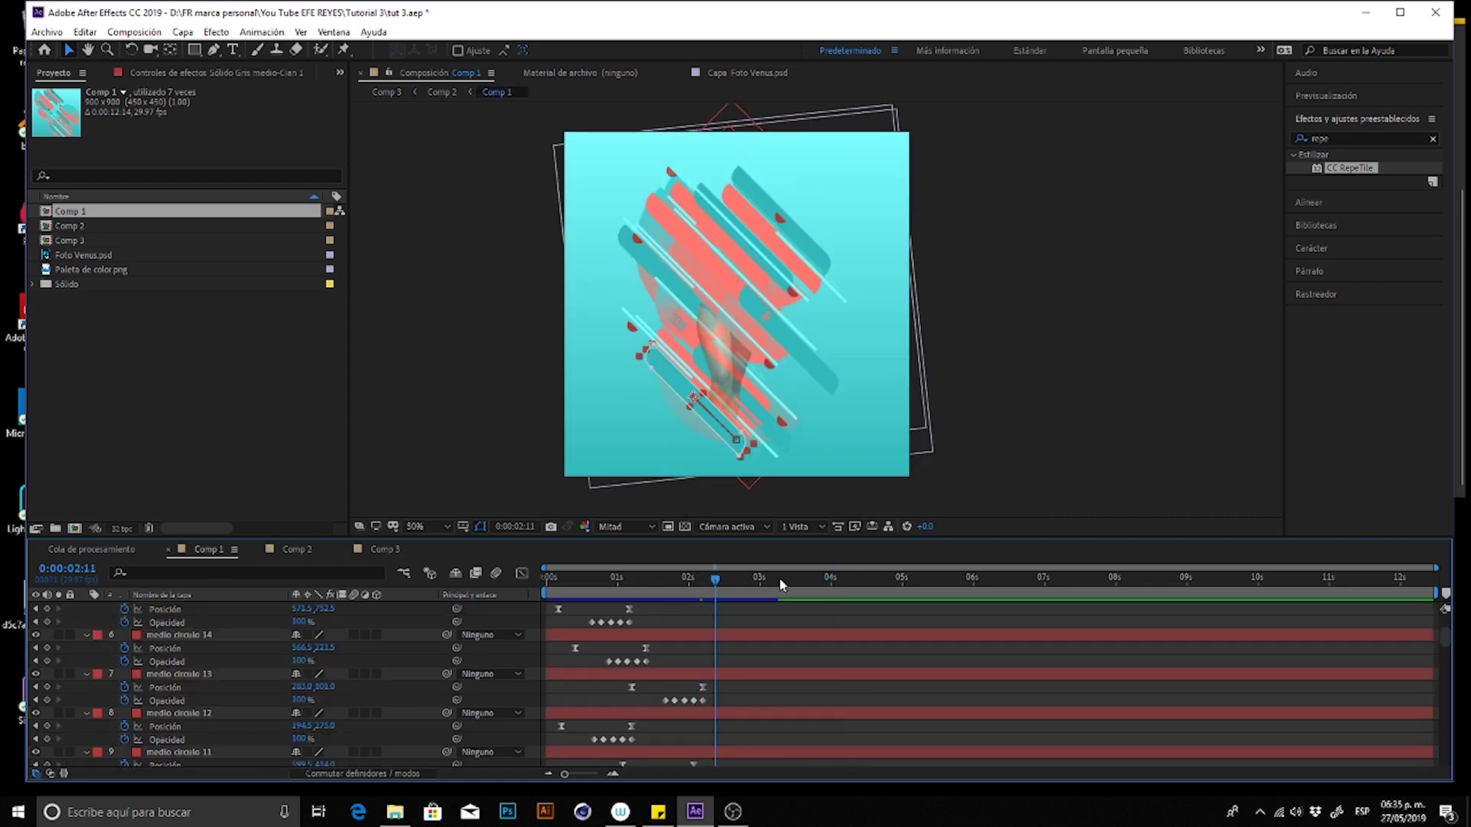
{"action": "left_click", "coordinate": [385, 547]}
{"action": "left_click", "coordinate": [751, 621]}
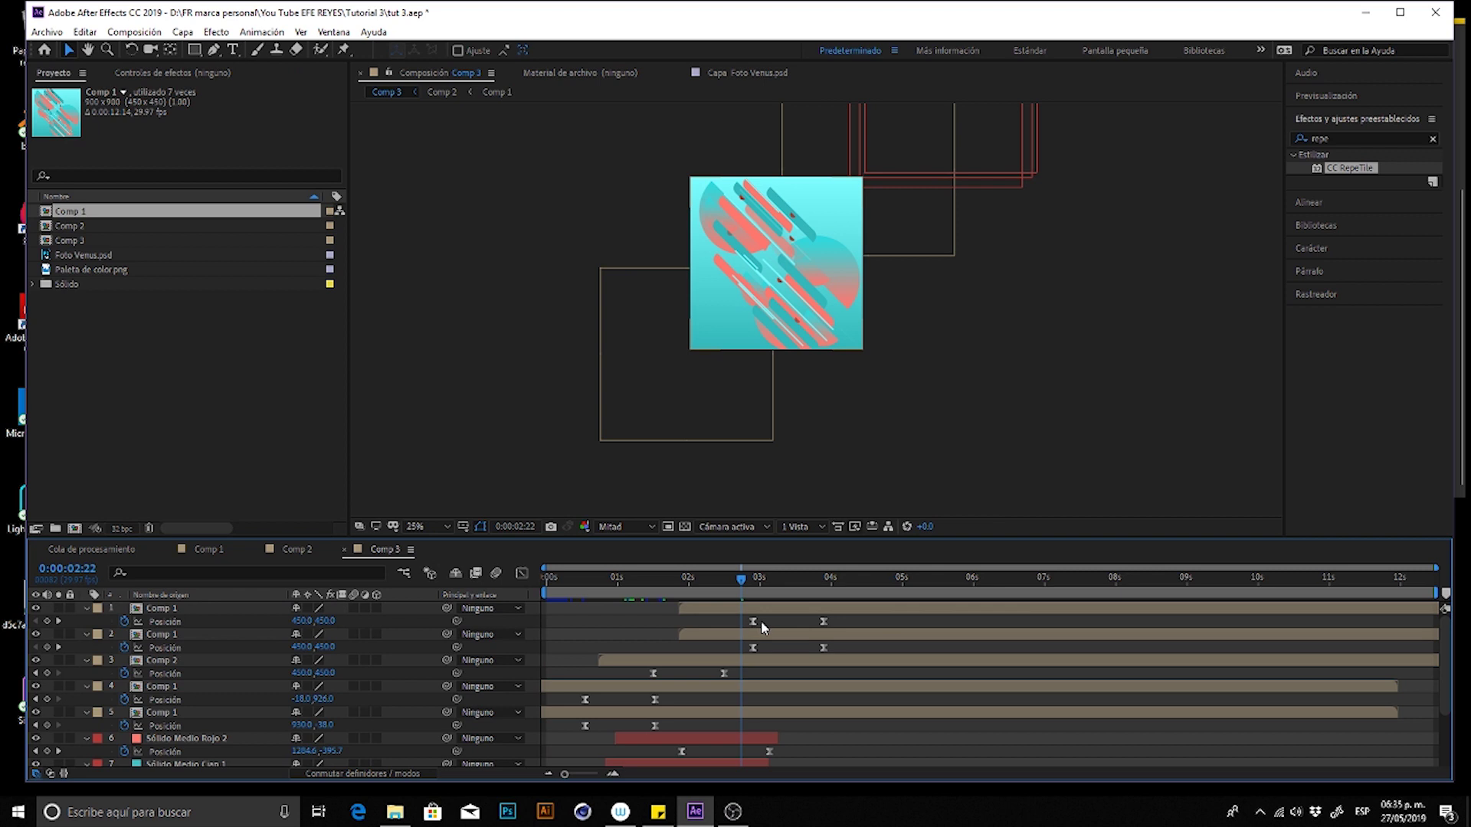
- Move the Comp 1 copies' Position keyframes from about 3 seconds to 4:19
{"action": "mouse_move", "coordinate": [770, 592]}
{"action": "left_mouse_down"}
{"action": "mouse_move", "coordinate": [730, 590]}
{"action": "mouse_move", "coordinate": [824, 587]}
{"action": "left_mouse_up"}
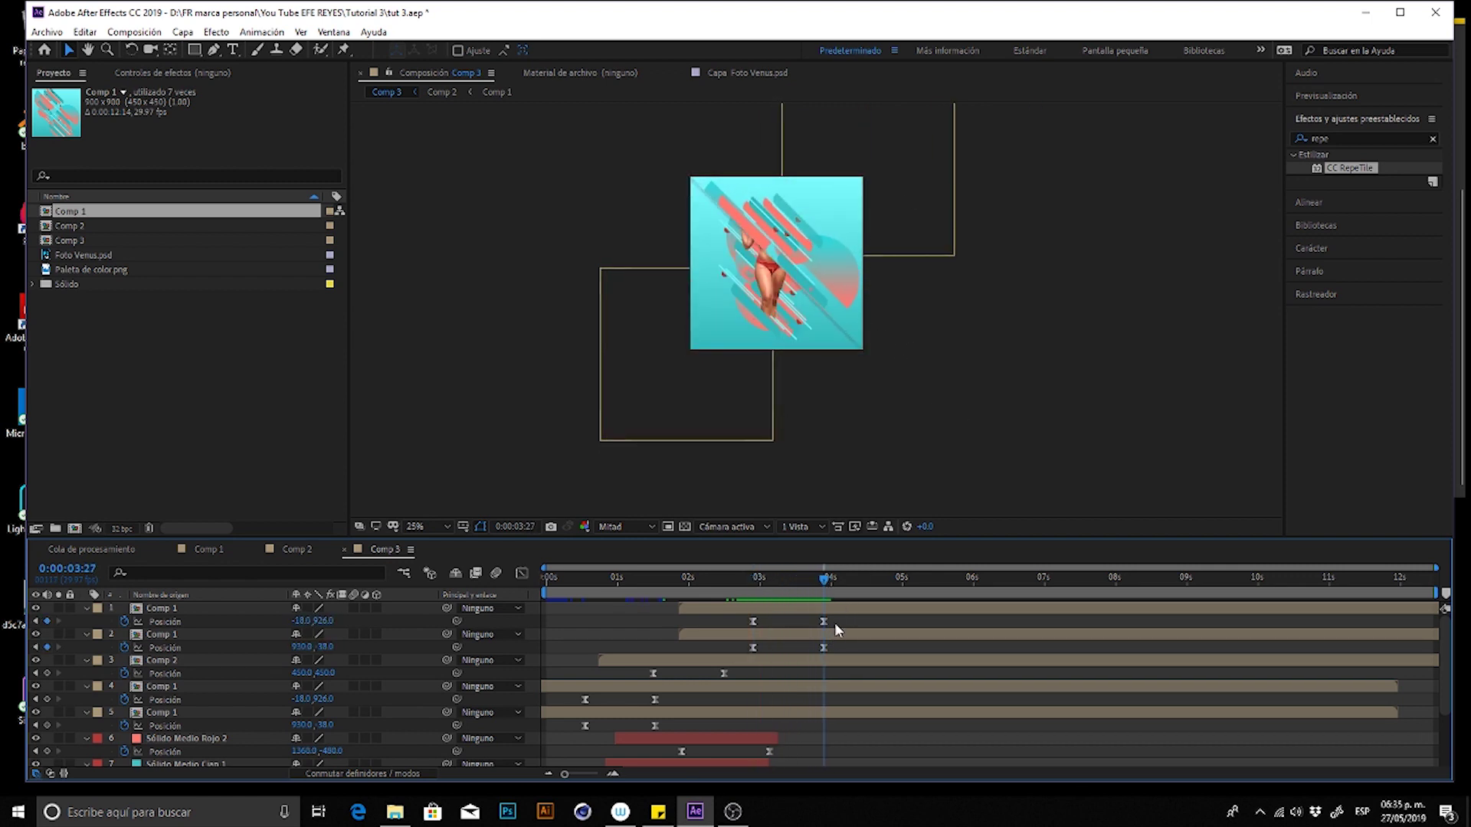
{"action": "left_click_drag", "start_coordinate": [759, 614], "coordinate": [751, 651]}
{"action": "left_click_drag", "start_coordinate": [856, 652], "coordinate": [876, 651]}
{"action": "key", "text": "k"}
- At 3:27, place the top copy off-frame upper-left and the second off-frame lower-right, then preview
{"action": "left_click", "coordinate": [890, 613]}
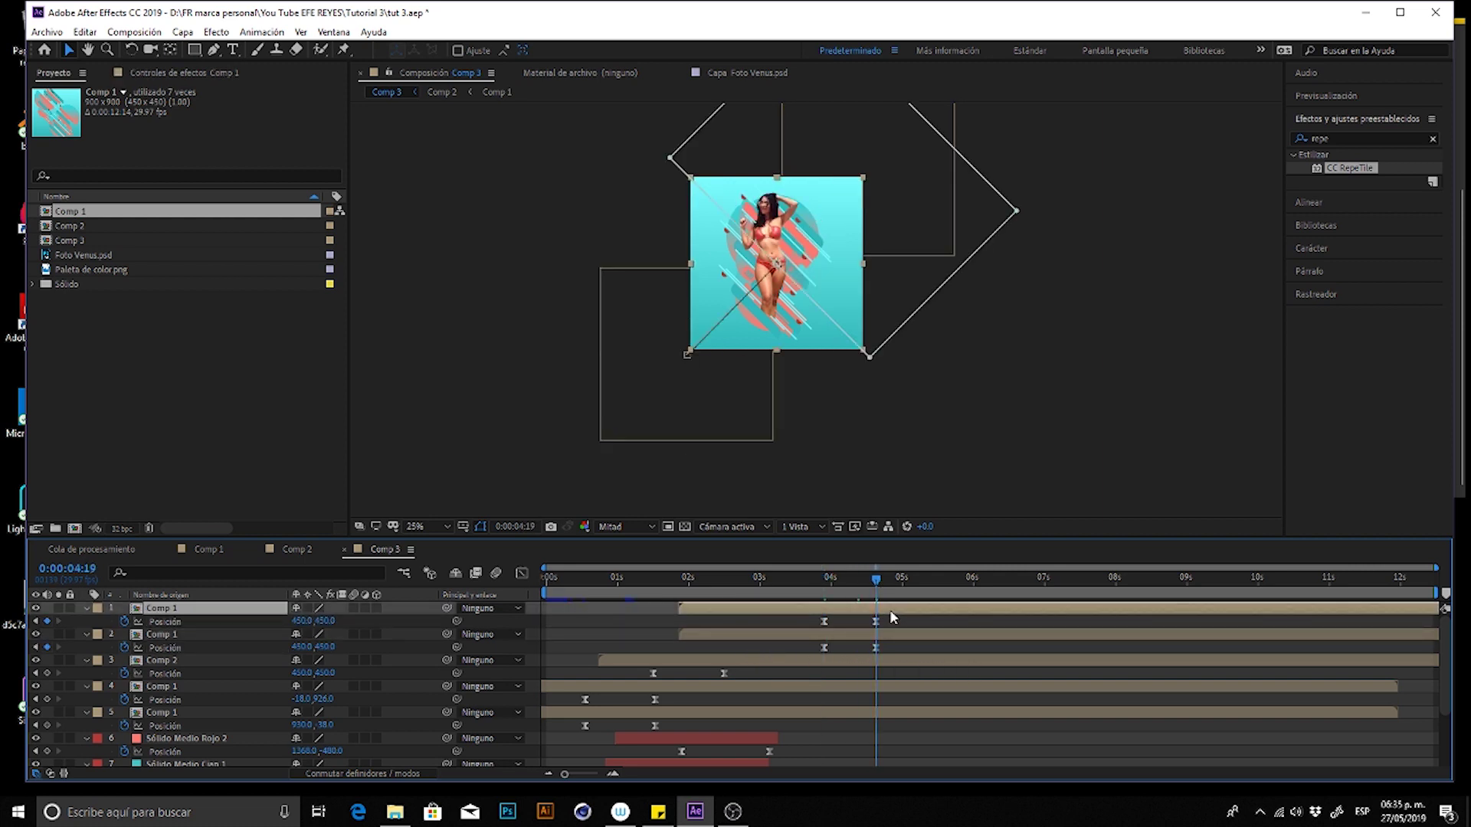
{"action": "mouse_move", "coordinate": [873, 583]}
{"action": "left_mouse_down"}
{"action": "mouse_move", "coordinate": [831, 595]}
{"action": "mouse_move", "coordinate": [875, 592]}
{"action": "left_mouse_up"}
{"action": "left_click_drag", "start_coordinate": [875, 590], "coordinate": [833, 596]}
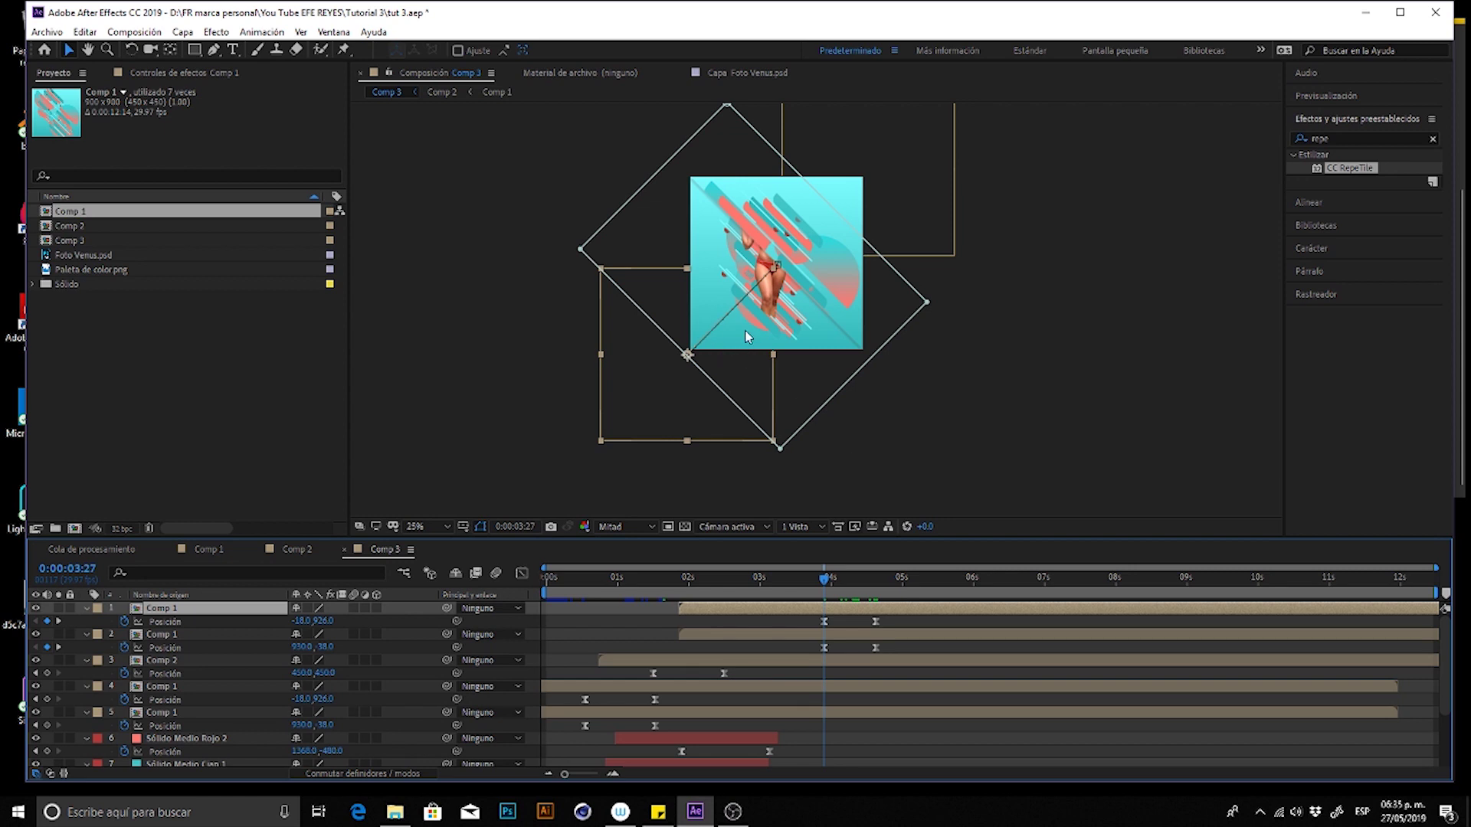
{"action": "mouse_move", "coordinate": [736, 357]}
{"action": "left_mouse_down"}
{"action": "mouse_move", "coordinate": [796, 311]}
{"action": "mouse_move", "coordinate": [621, 150]}
{"action": "mouse_move", "coordinate": [644, 166]}
{"action": "left_mouse_up"}
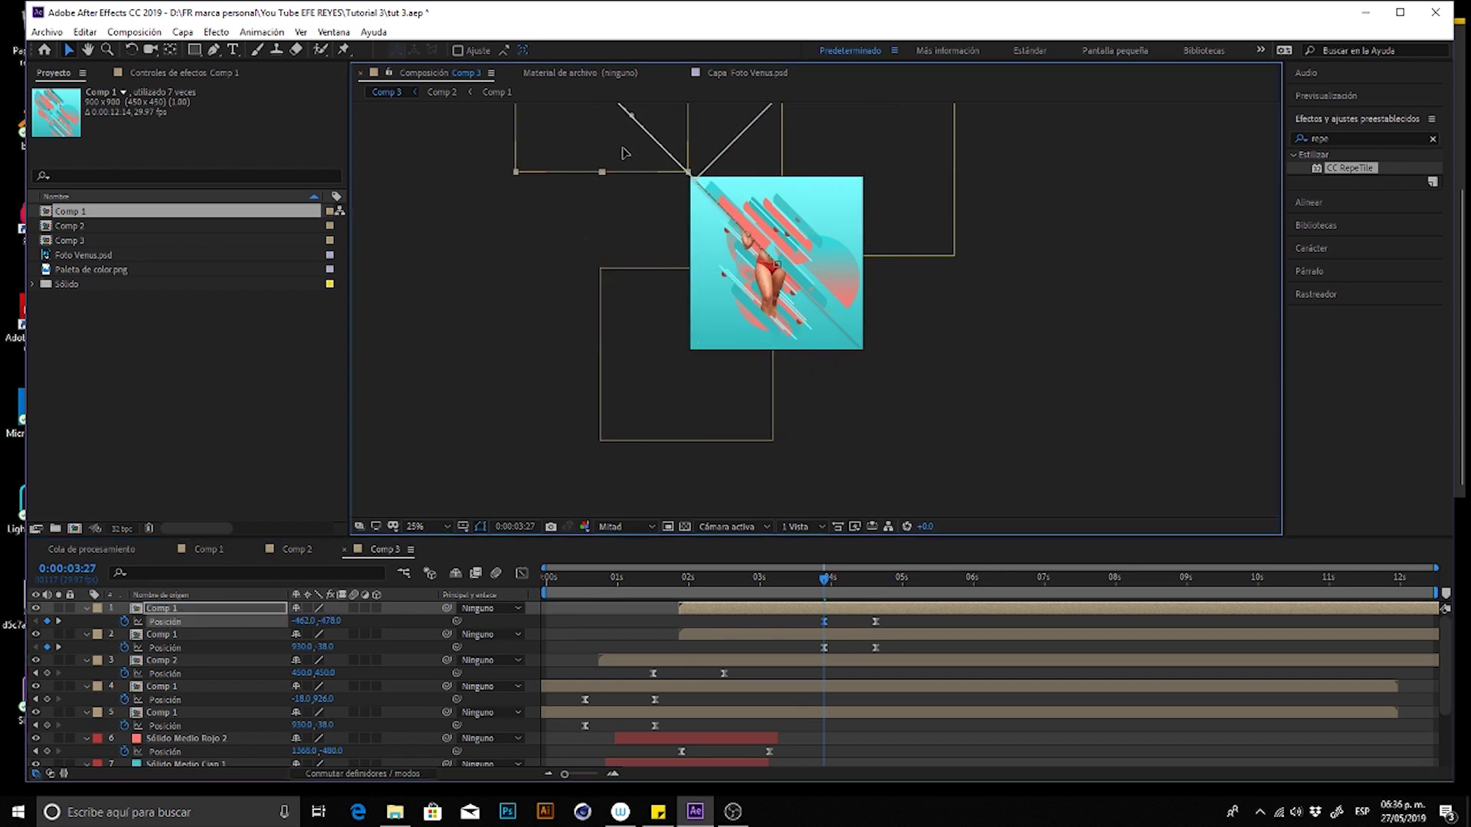
{"action": "left_click", "coordinate": [899, 633]}
{"action": "mouse_move", "coordinate": [893, 222]}
{"action": "left_mouse_down"}
{"action": "mouse_move", "coordinate": [988, 367]}
{"action": "mouse_move", "coordinate": [1003, 450]}
{"action": "left_mouse_up"}
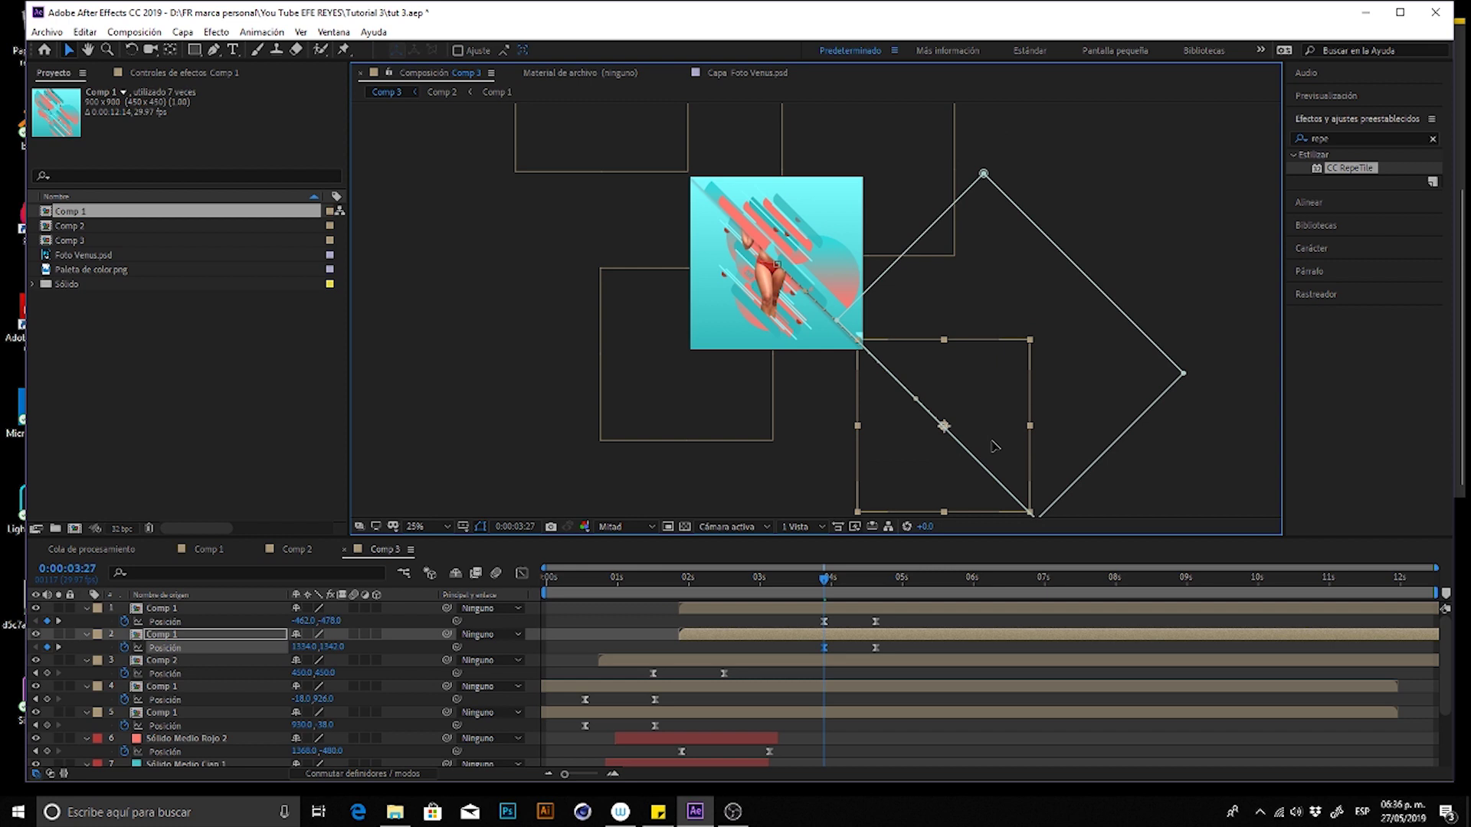
{"action": "key", "text": "space"}
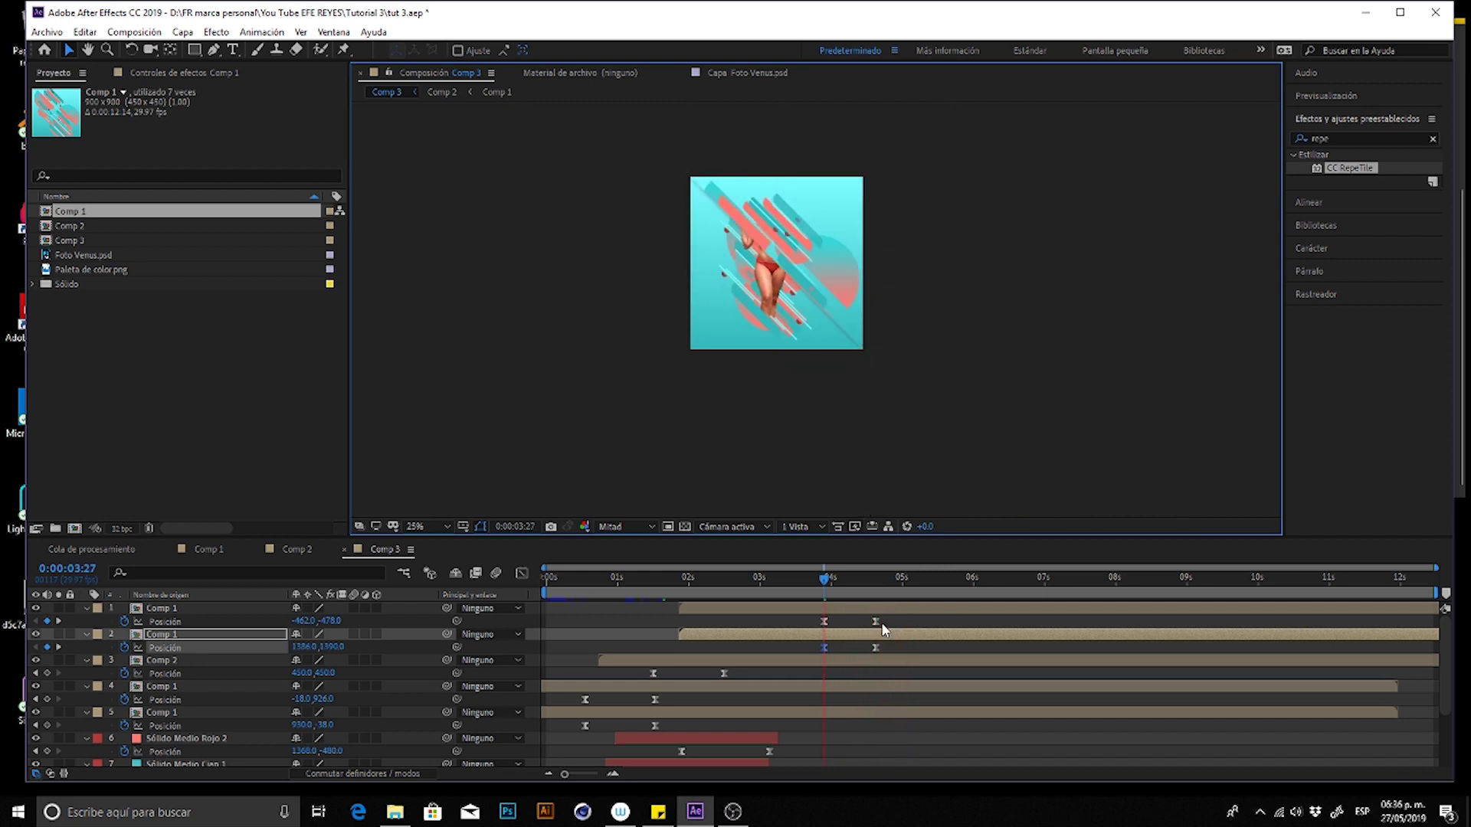
{"action": "left_click", "coordinate": [689, 634]}
- Ease the end of the copies' slide-in on the Position speed curve and preview
{"action": "left_click", "coordinate": [523, 573]}
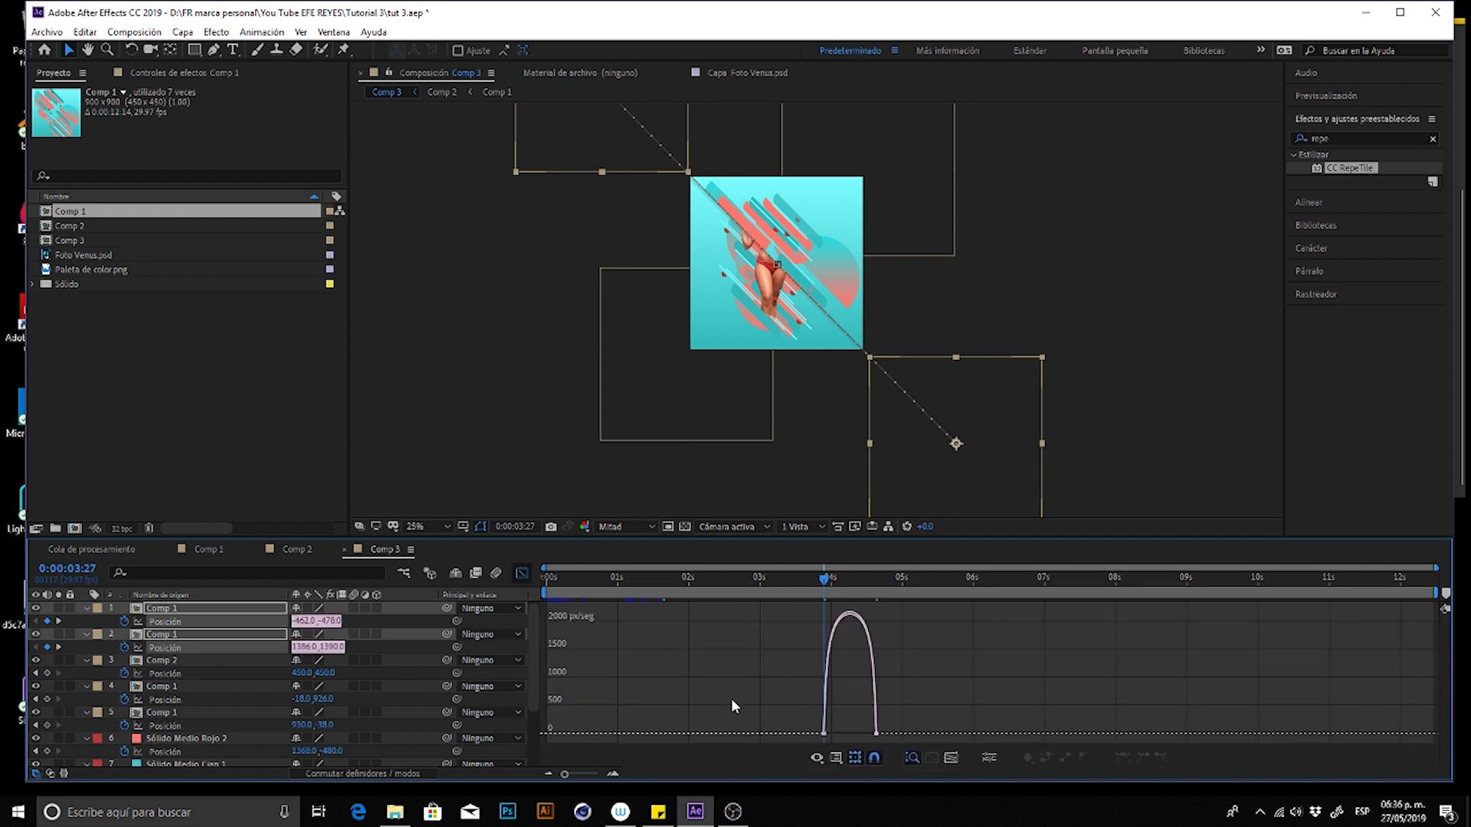
{"action": "left_click_drag", "start_coordinate": [906, 721], "coordinate": [817, 737]}
{"action": "left_click", "coordinate": [612, 773]}
{"action": "left_click", "coordinate": [613, 774]}
{"action": "left_click_drag", "start_coordinate": [1017, 728], "coordinate": [852, 727]}
{"action": "left_click", "coordinate": [522, 573]}
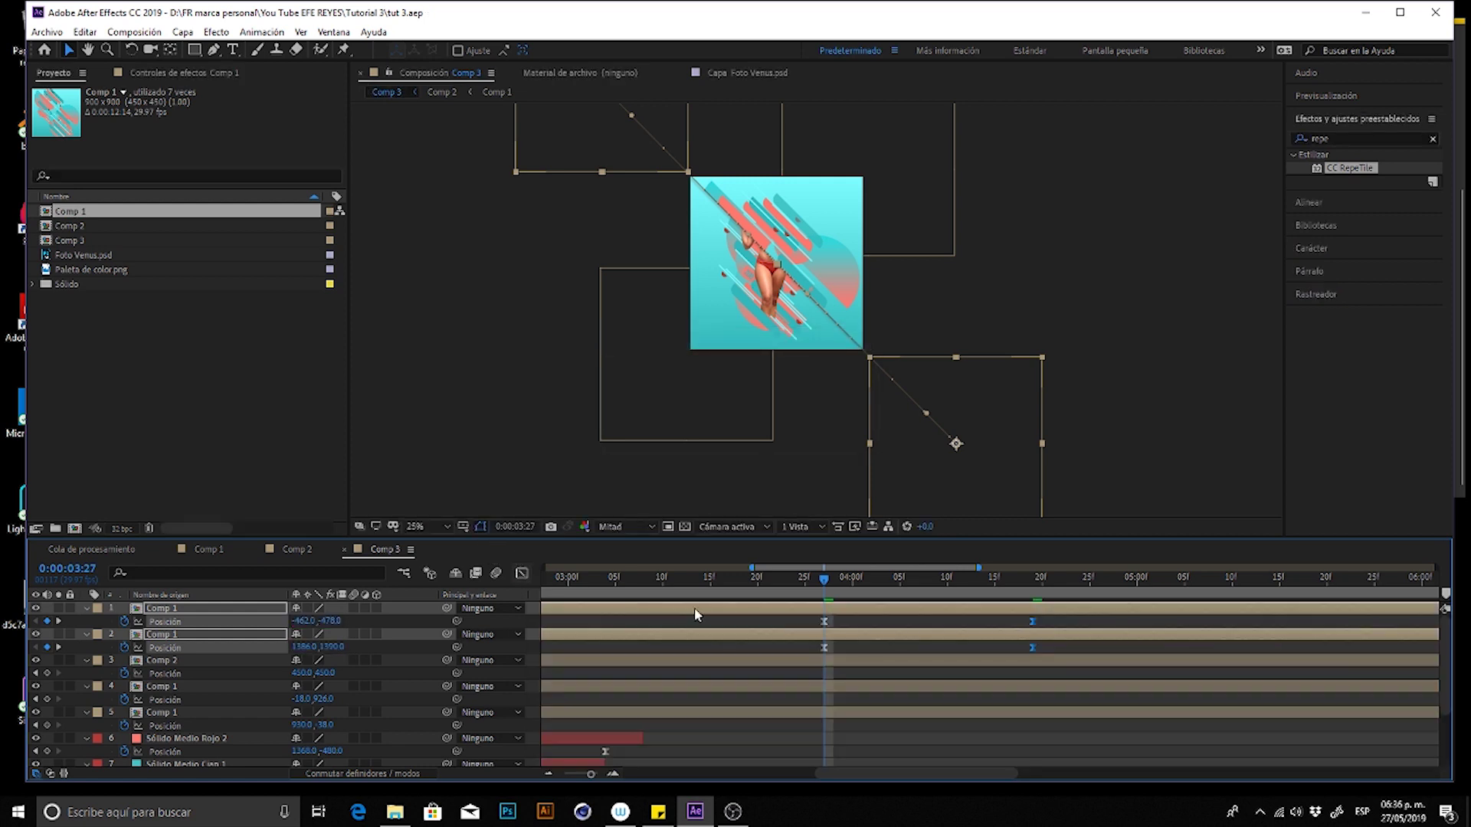
{"action": "key", "text": "space"}
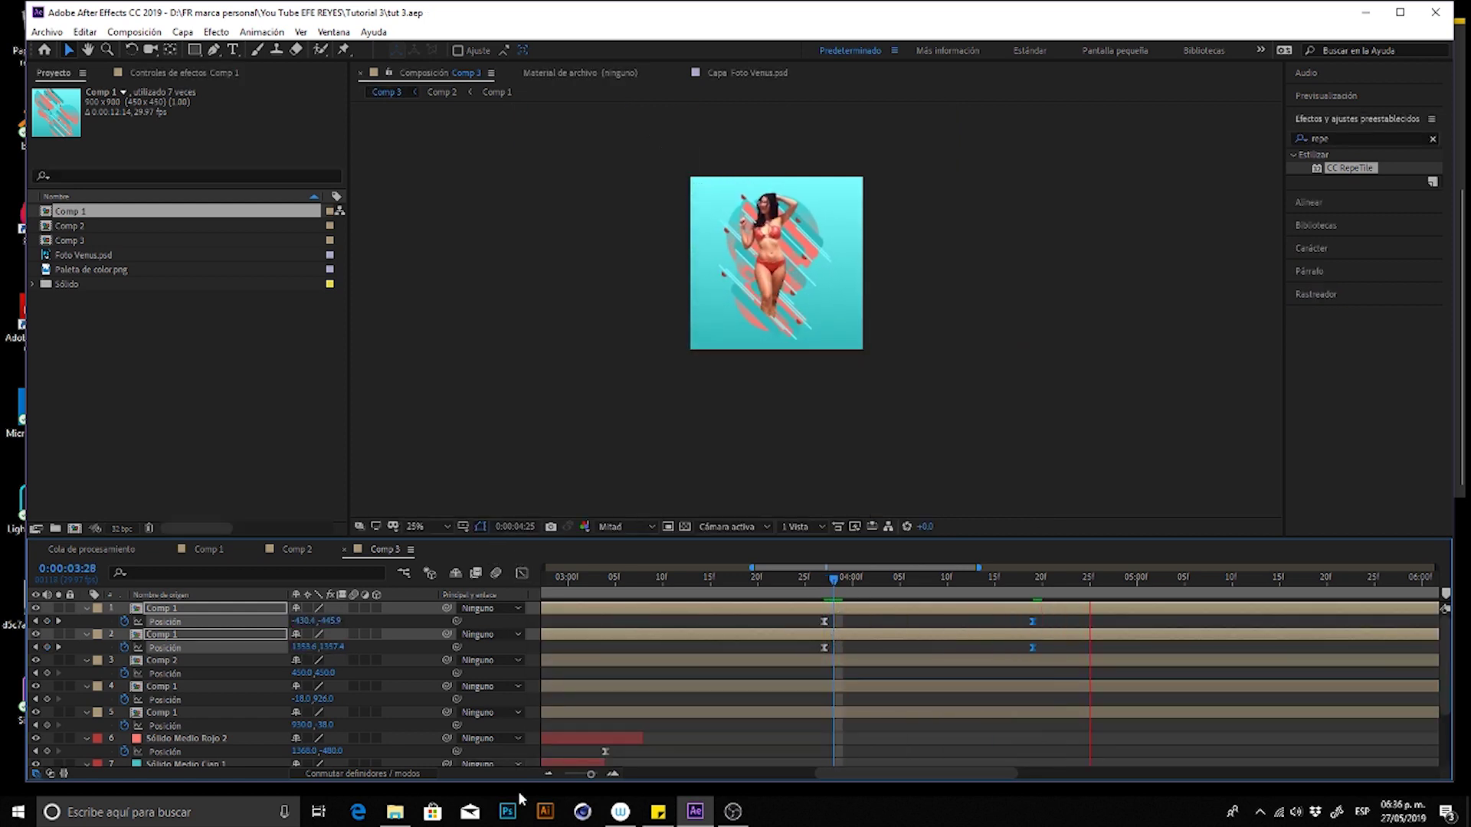
- Delay the two Comp 1 copies to start at 2 seconds with keyframes near 3:22 and 4:22
{"action": "left_click", "coordinate": [546, 773]}
{"action": "left_click", "coordinate": [547, 774]}
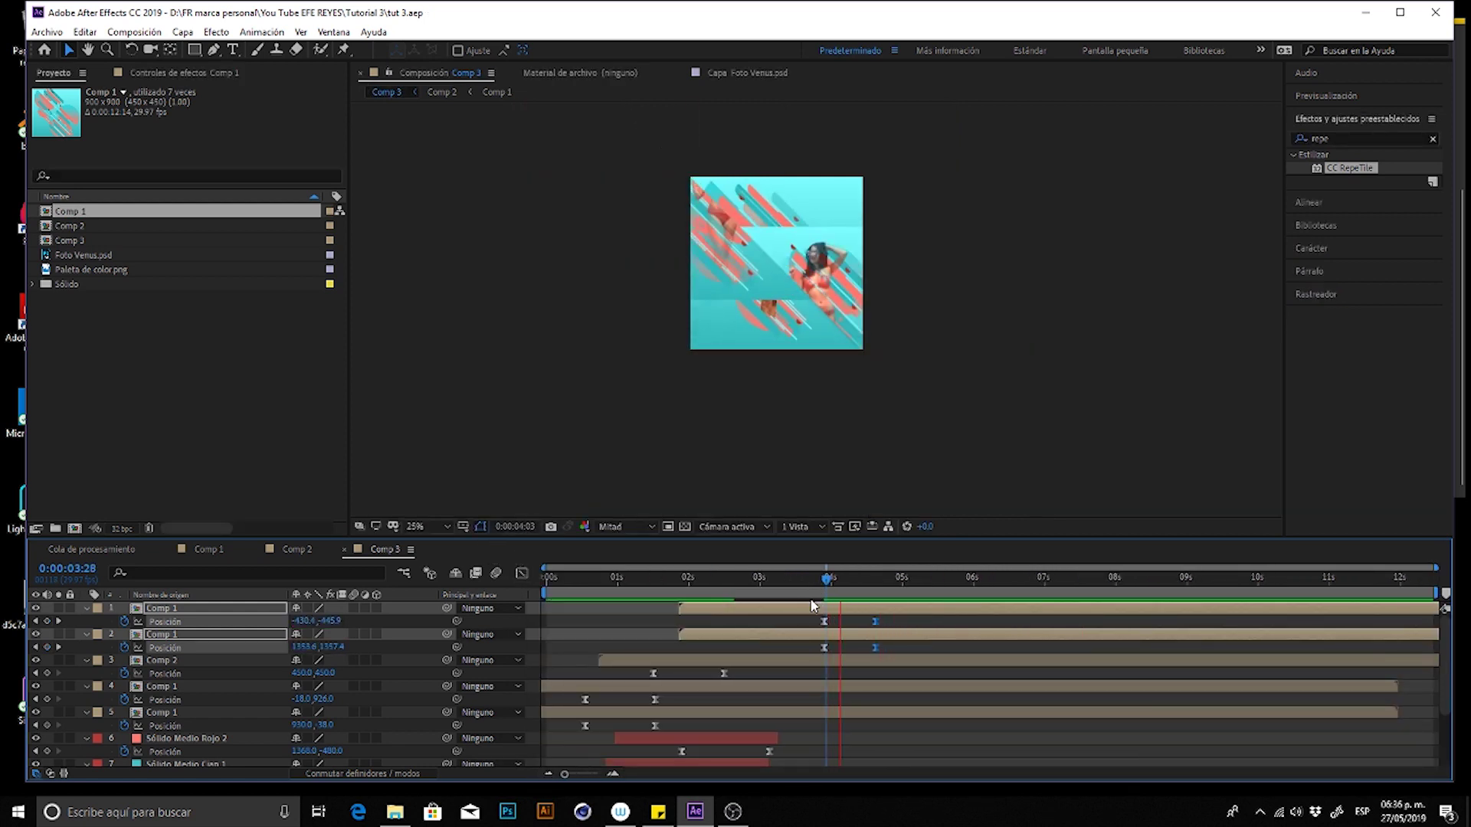
{"action": "left_click_drag", "start_coordinate": [825, 621], "coordinate": [740, 609]}
{"action": "left_click", "coordinate": [644, 578]}
{"action": "key", "text": "space"}
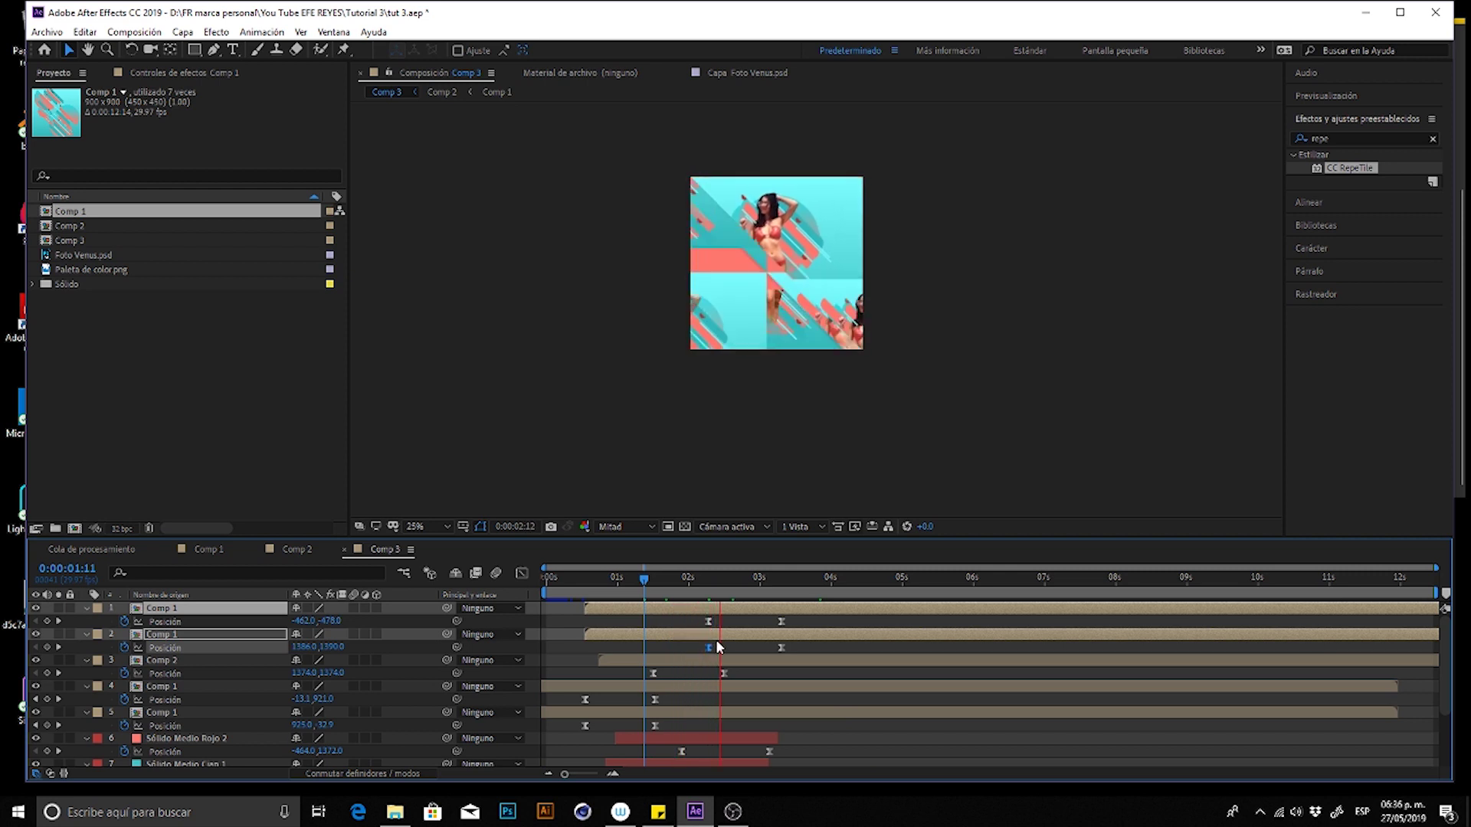
{"action": "left_click_drag", "start_coordinate": [735, 611], "coordinate": [866, 611]}
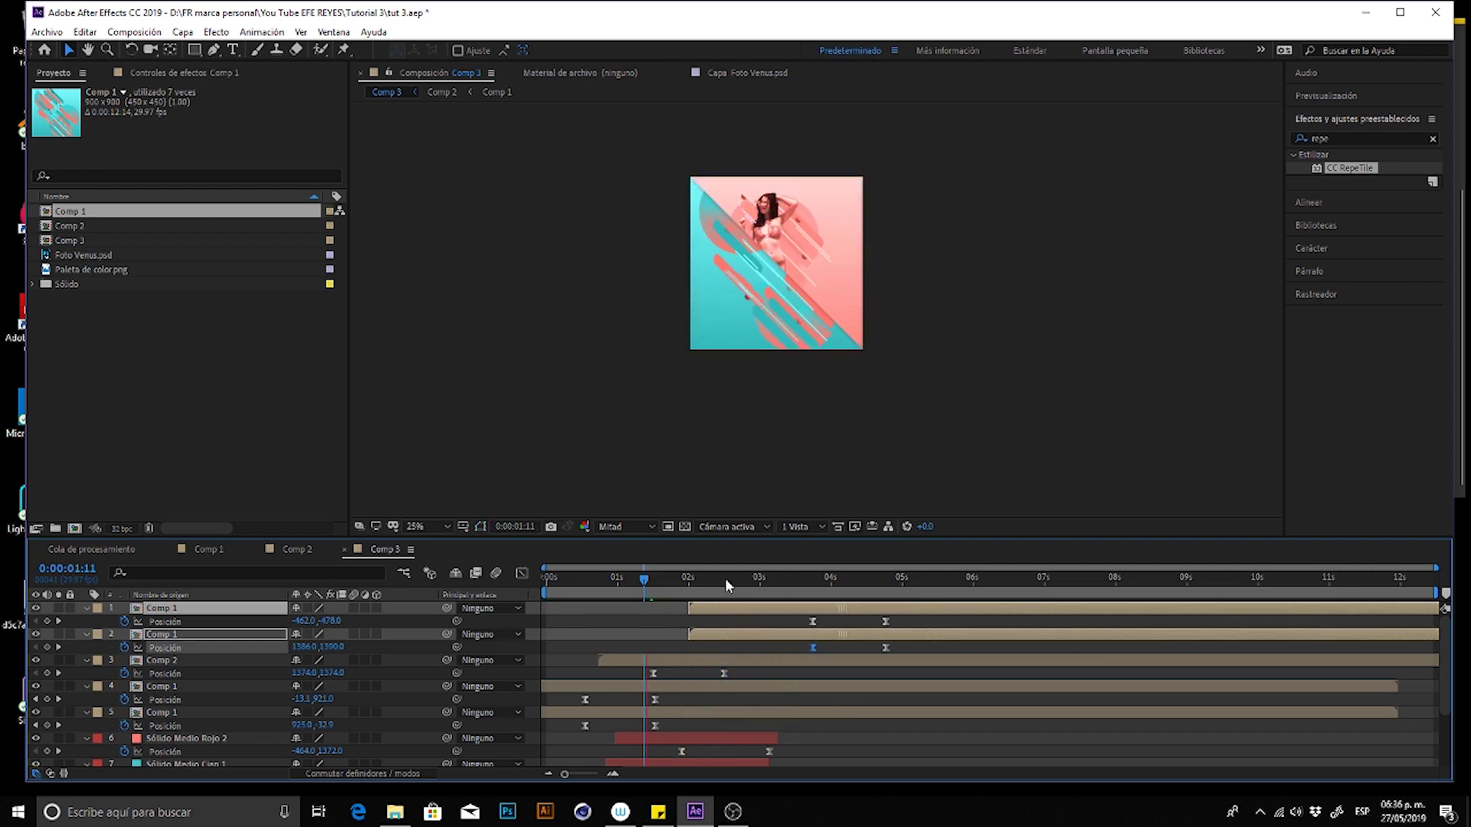
{"action": "key", "text": "Home"}
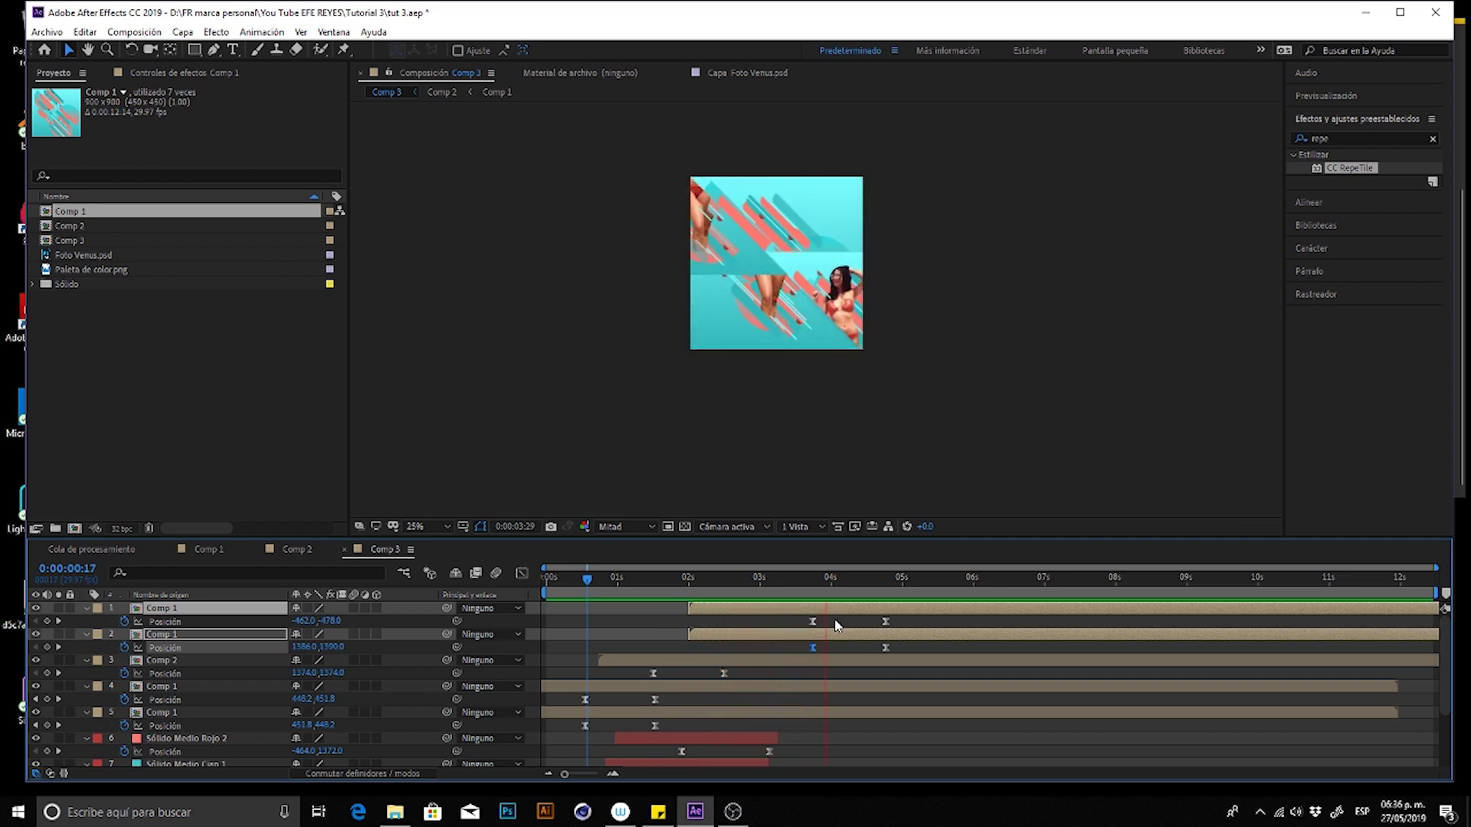
- Shift the two Comp 1 layers slightly earlier, select their Position keyframes, and preview
{"action": "left_click_drag", "start_coordinate": [833, 607], "coordinate": [812, 610]}
{"action": "key", "text": "space"}
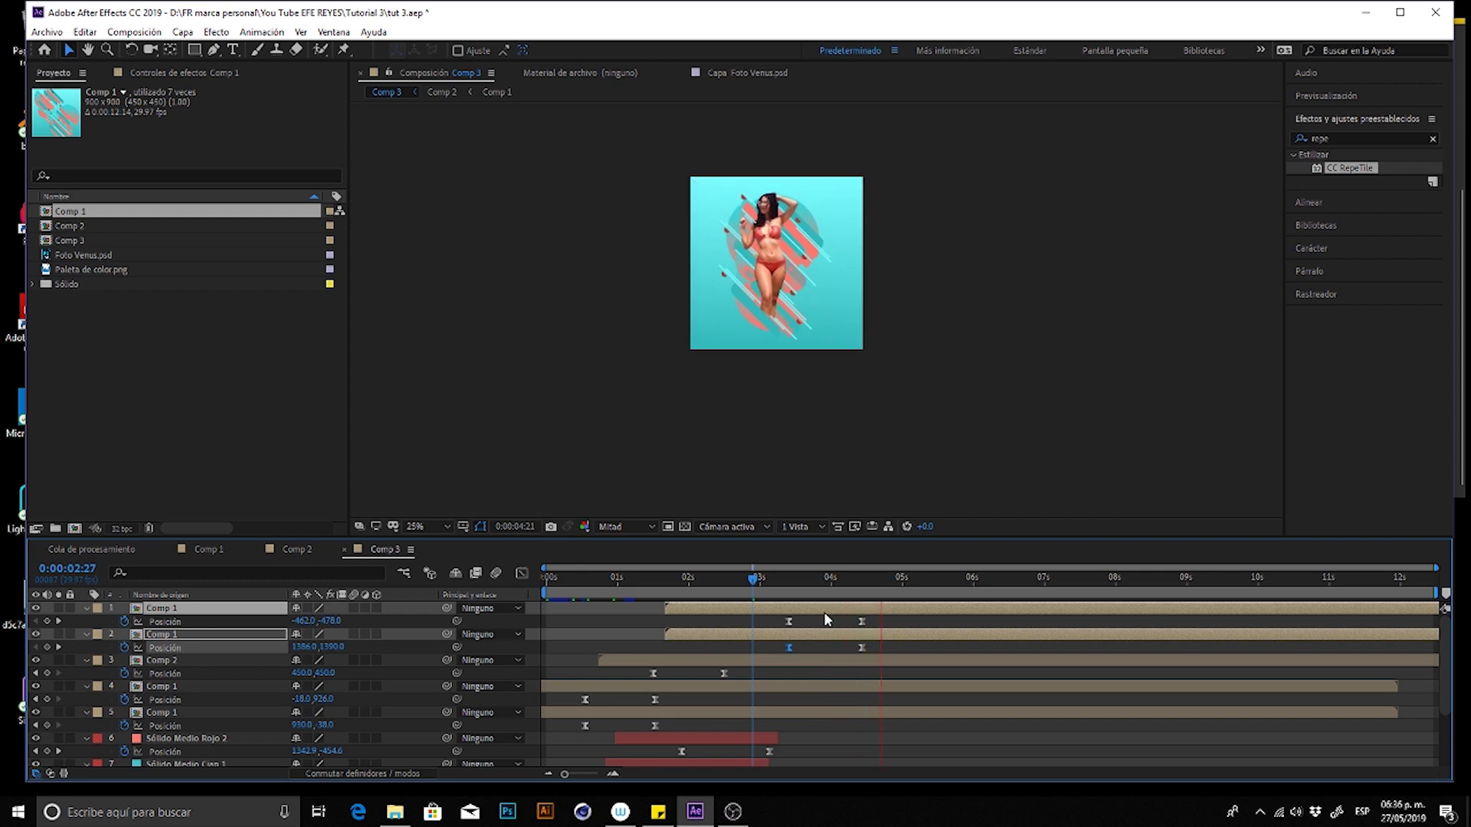
{"action": "key", "text": "space"}
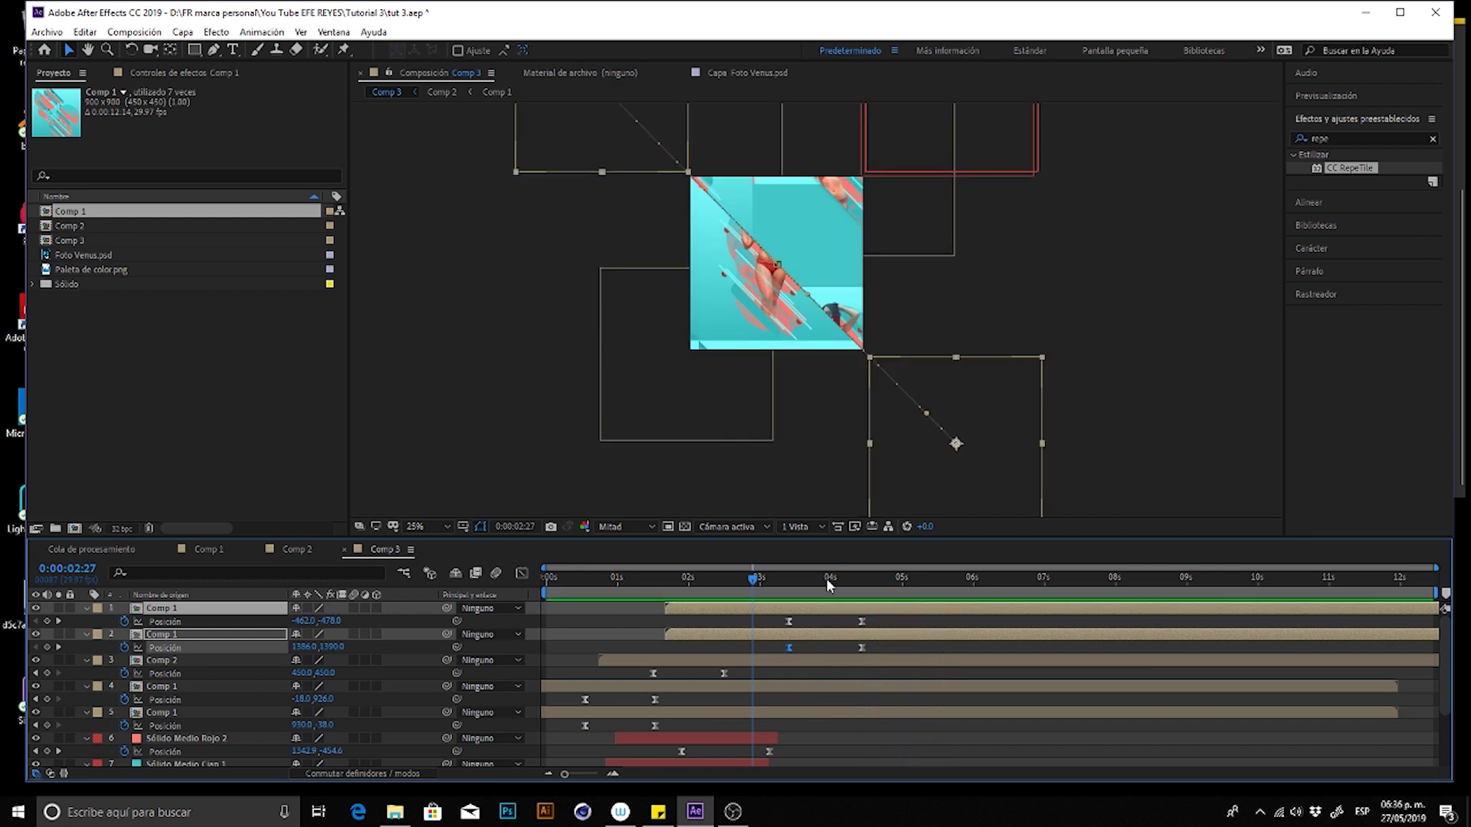
{"action": "key", "text": "k"}
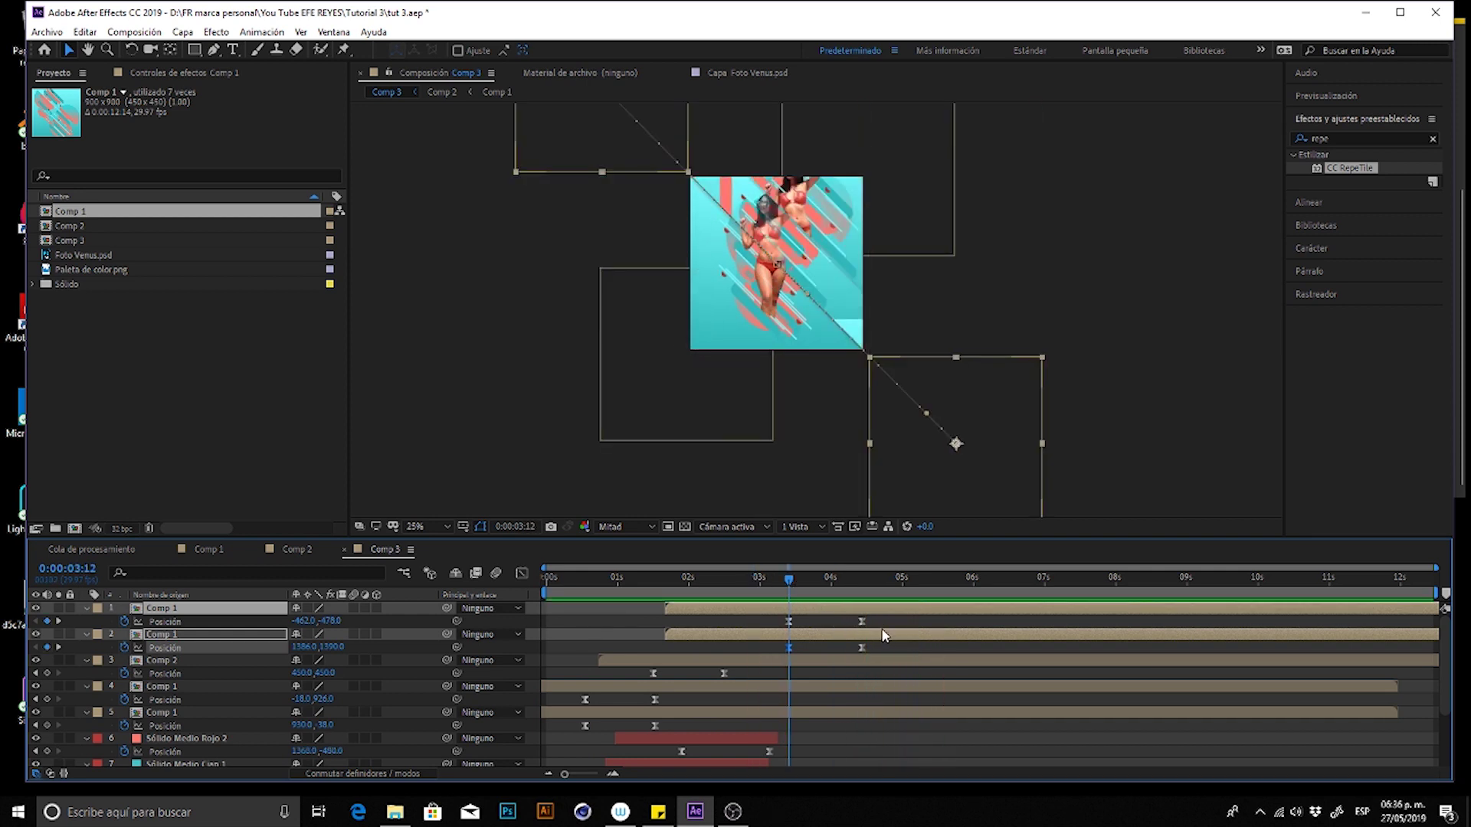
{"action": "mouse_move", "coordinate": [876, 621]}
{"action": "left_mouse_down"}
{"action": "mouse_move", "coordinate": [789, 657]}
{"action": "mouse_move", "coordinate": [748, 647]}
{"action": "mouse_move", "coordinate": [814, 612]}
{"action": "left_mouse_up"}
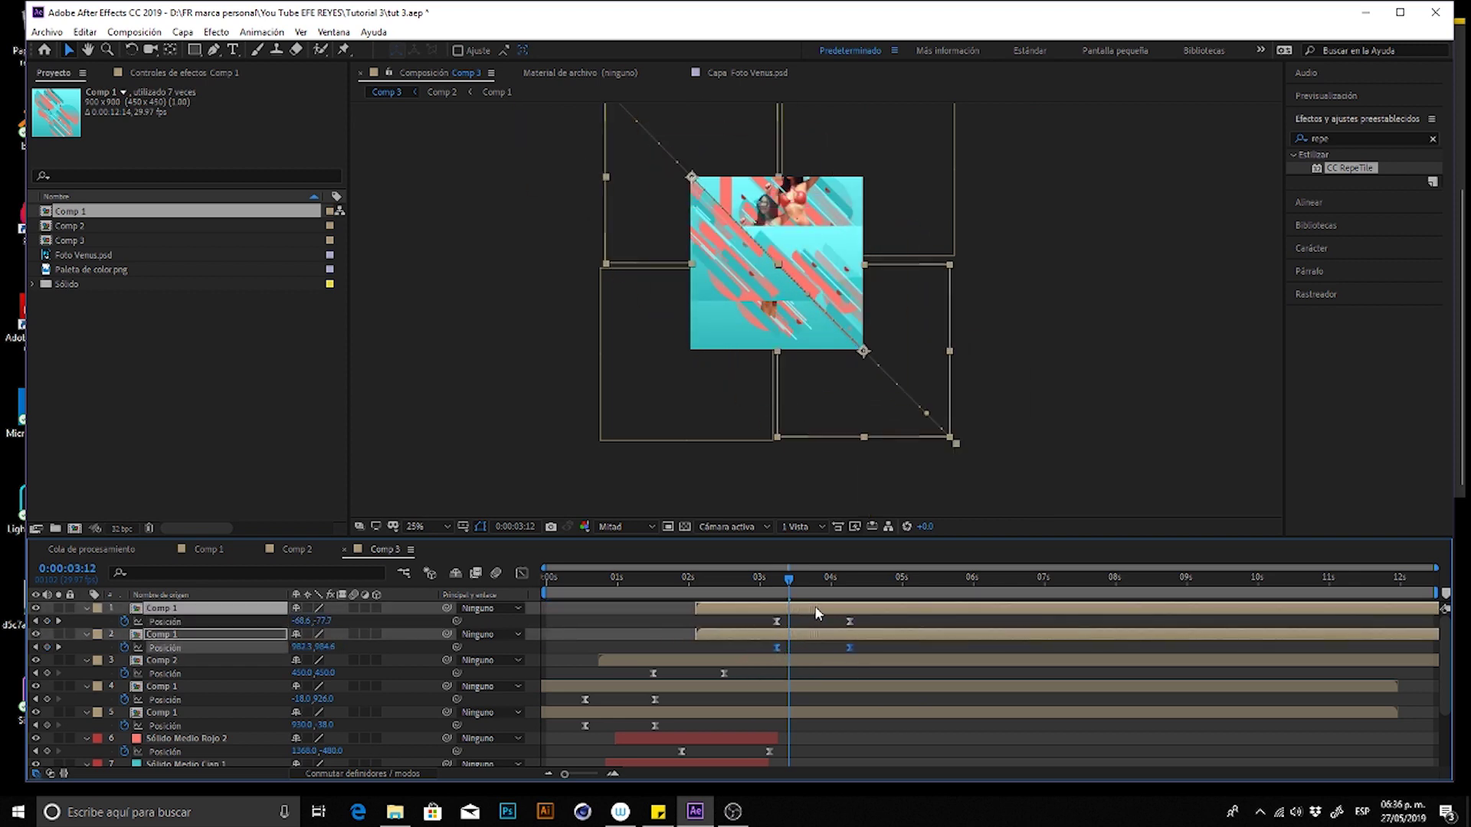
{"action": "key", "text": "space"}
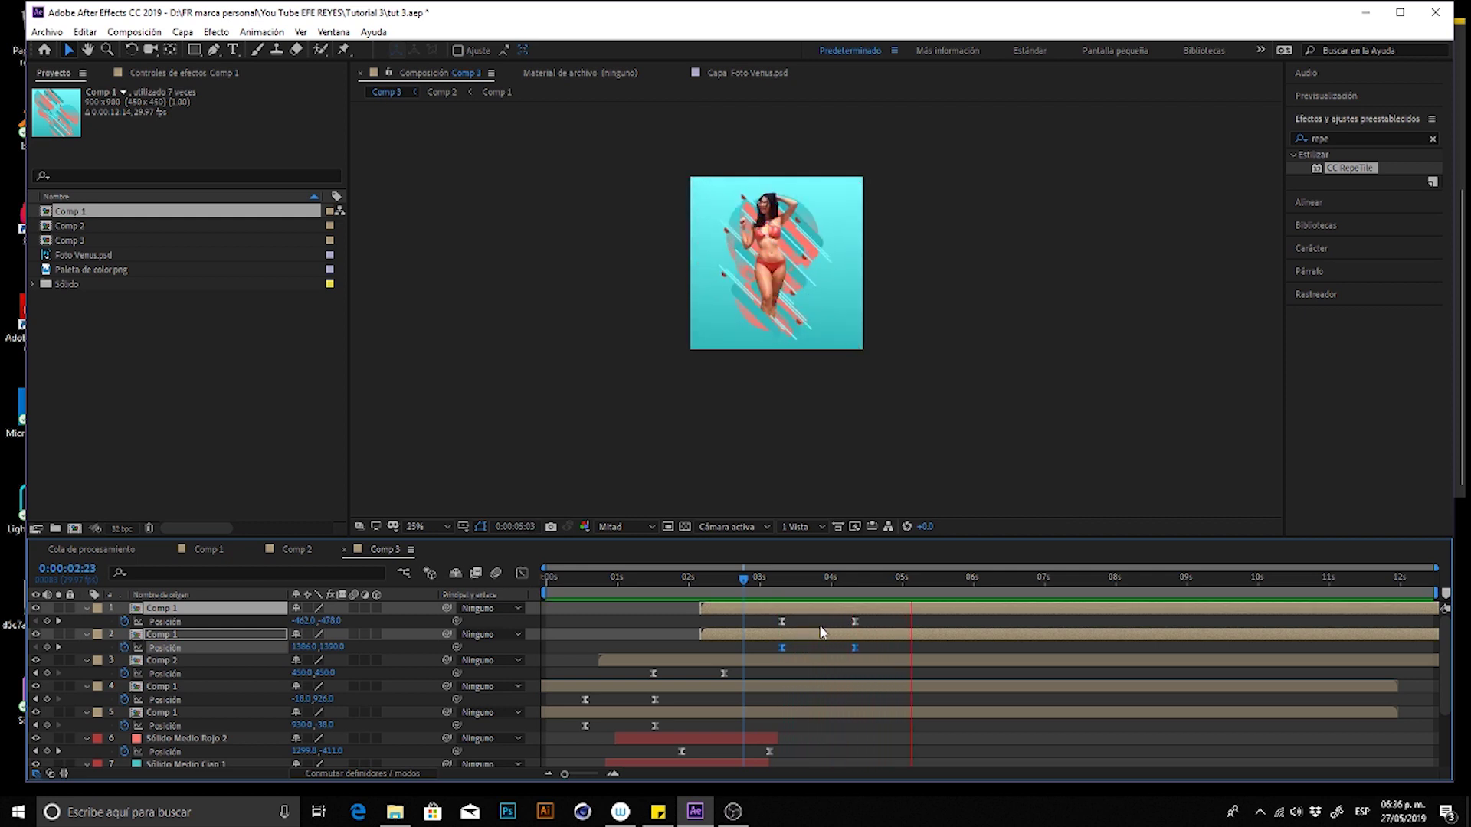
{"action": "key", "text": "space"}
- Start layer 1 slightly after layer 2, save the project, and create Comp 4 from Comp 3
{"action": "left_click_drag", "start_coordinate": [823, 607], "coordinate": [831, 611]}
{"action": "key", "text": "space"}
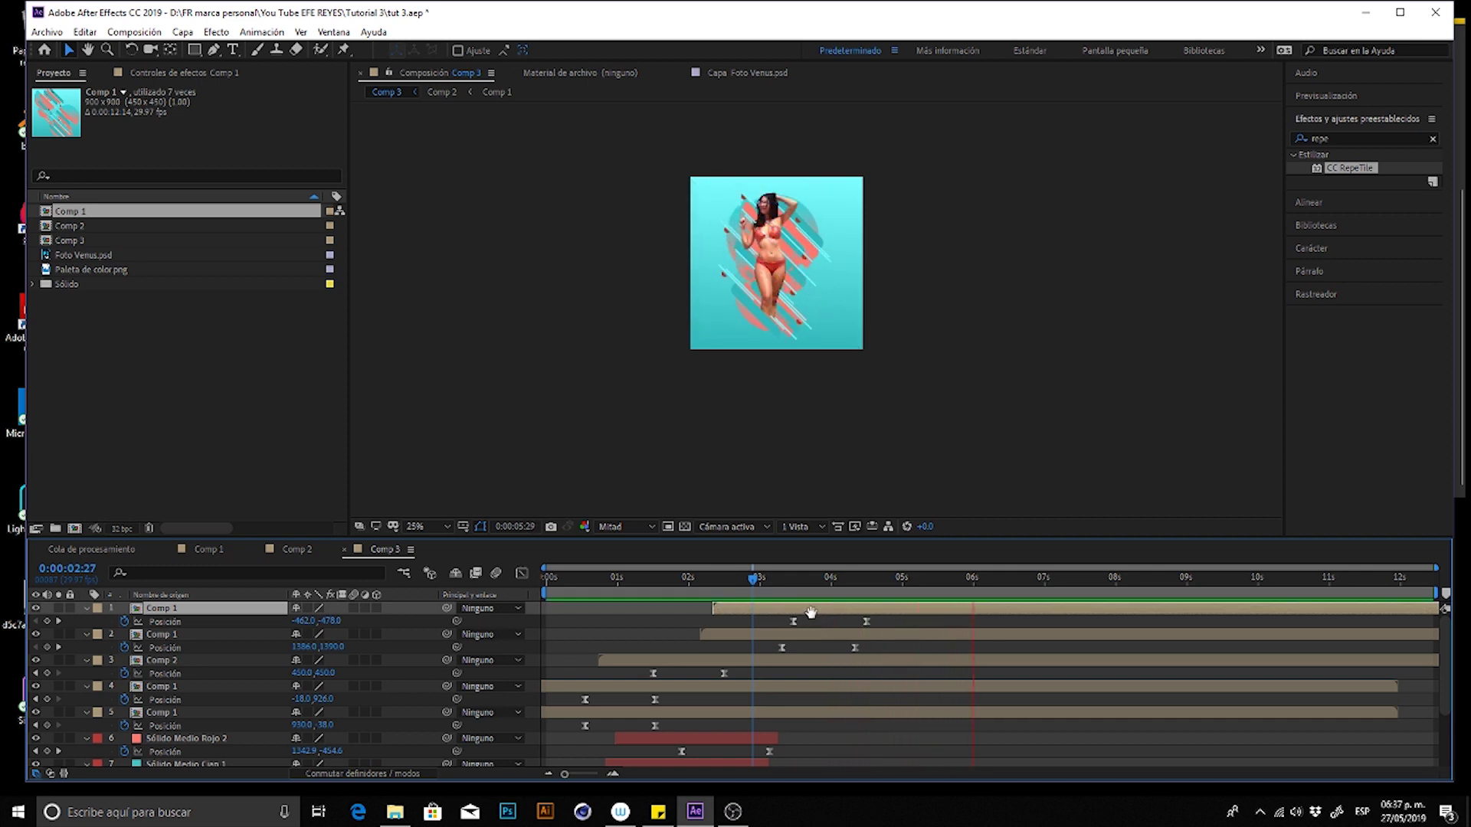
{"action": "key", "text": "space"}
{"action": "key", "text": "Home"}
{"action": "key", "text": "space"}
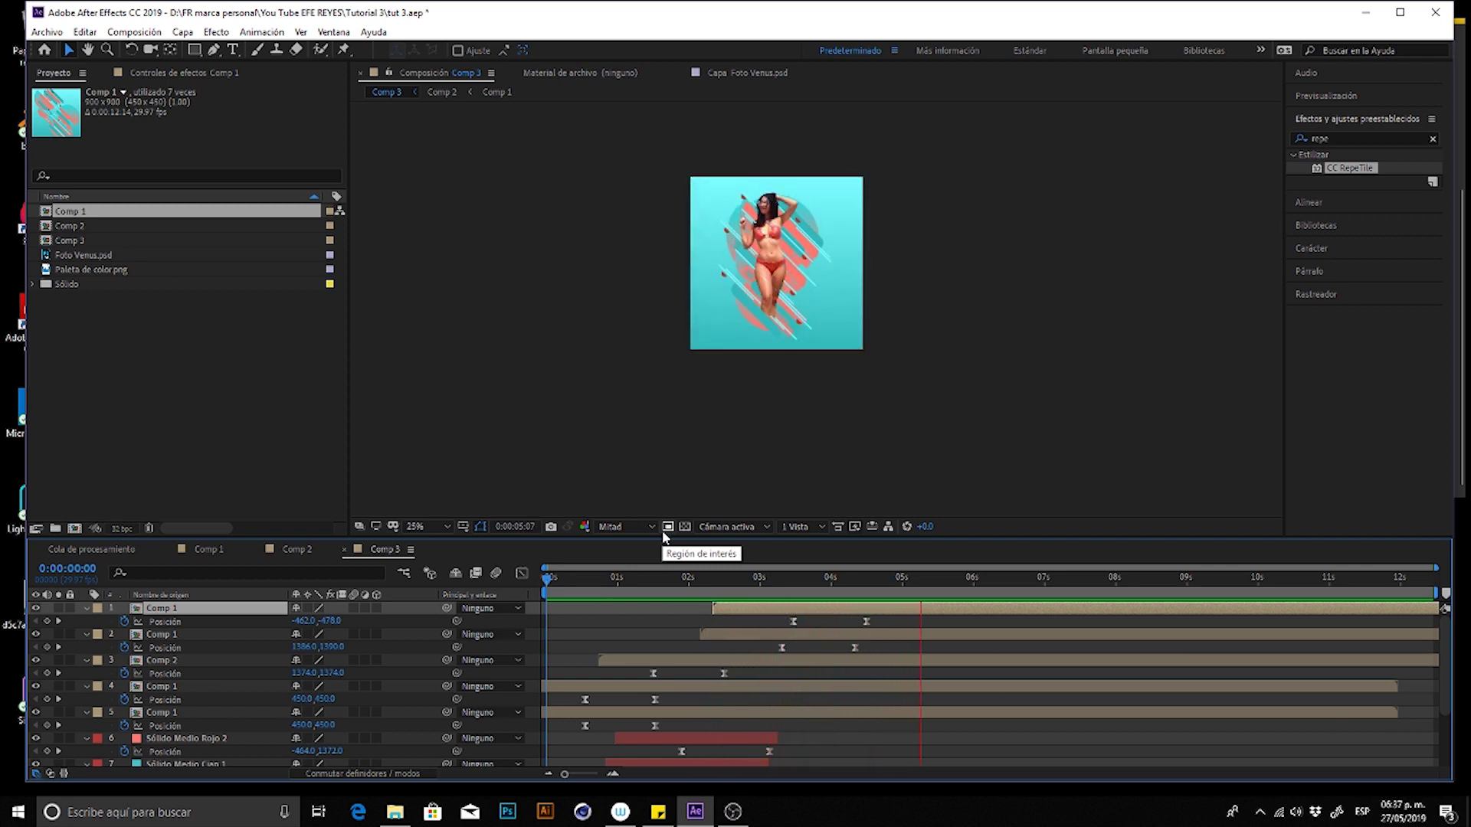
{"action": "key", "text": "space"}
{"action": "key", "text": "ctrl+s"}
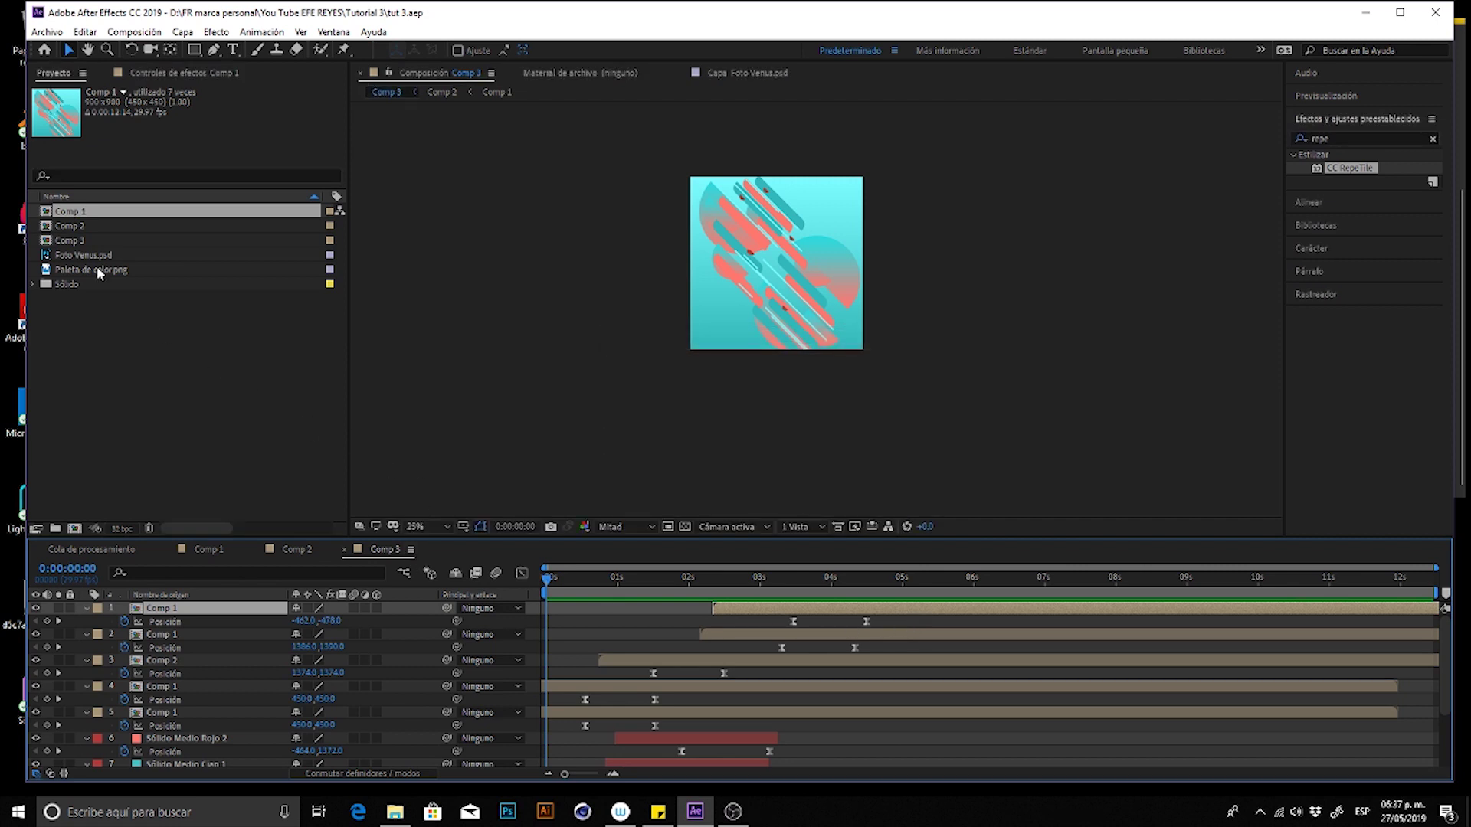
{"action": "left_click_drag", "start_coordinate": [85, 242], "coordinate": [74, 529]}
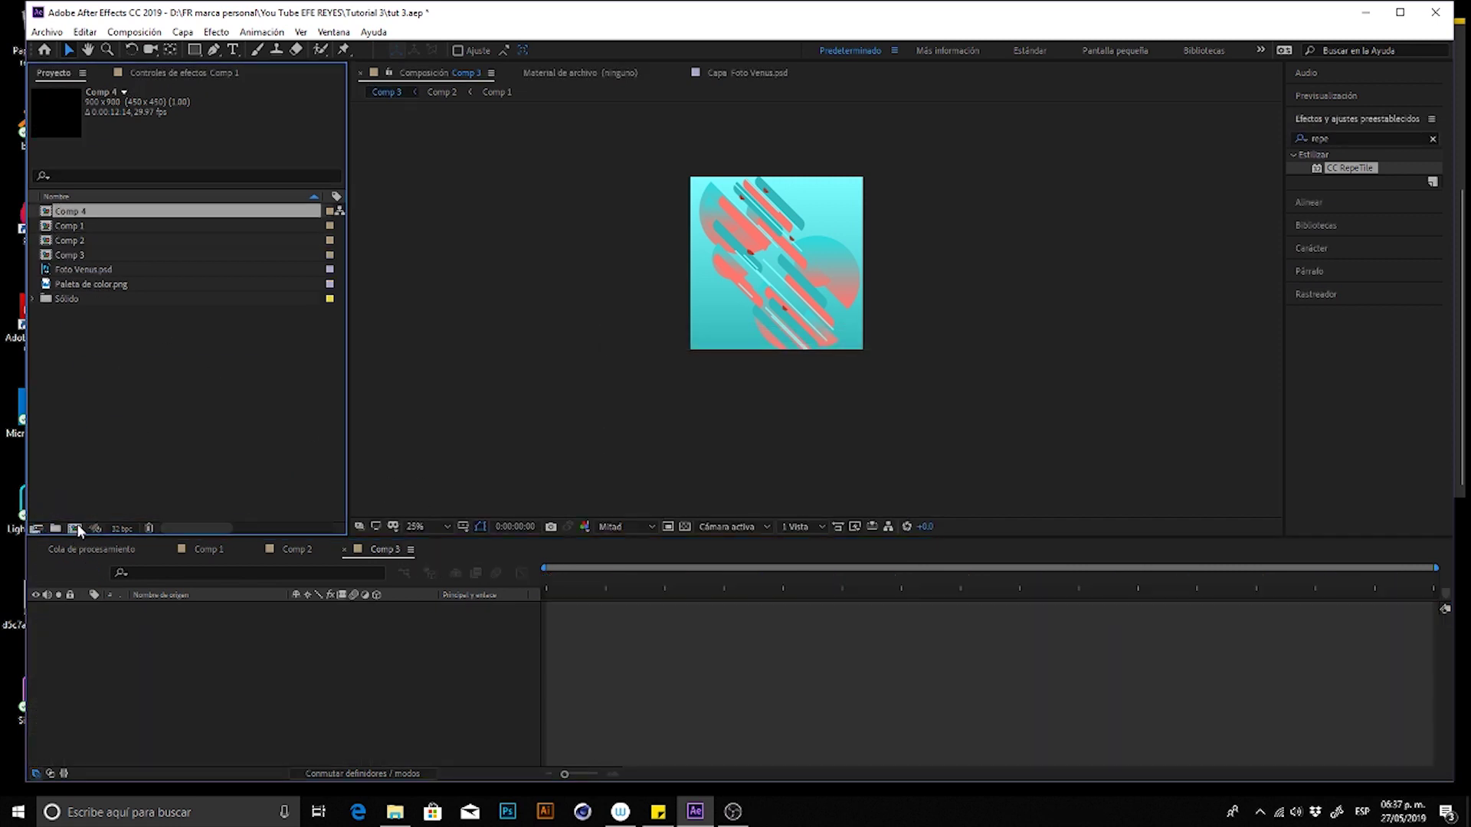
- Stack four Comp 3 layers in Comp 4 and add a full-frame mask to the top one
{"action": "key", "text": "space"}
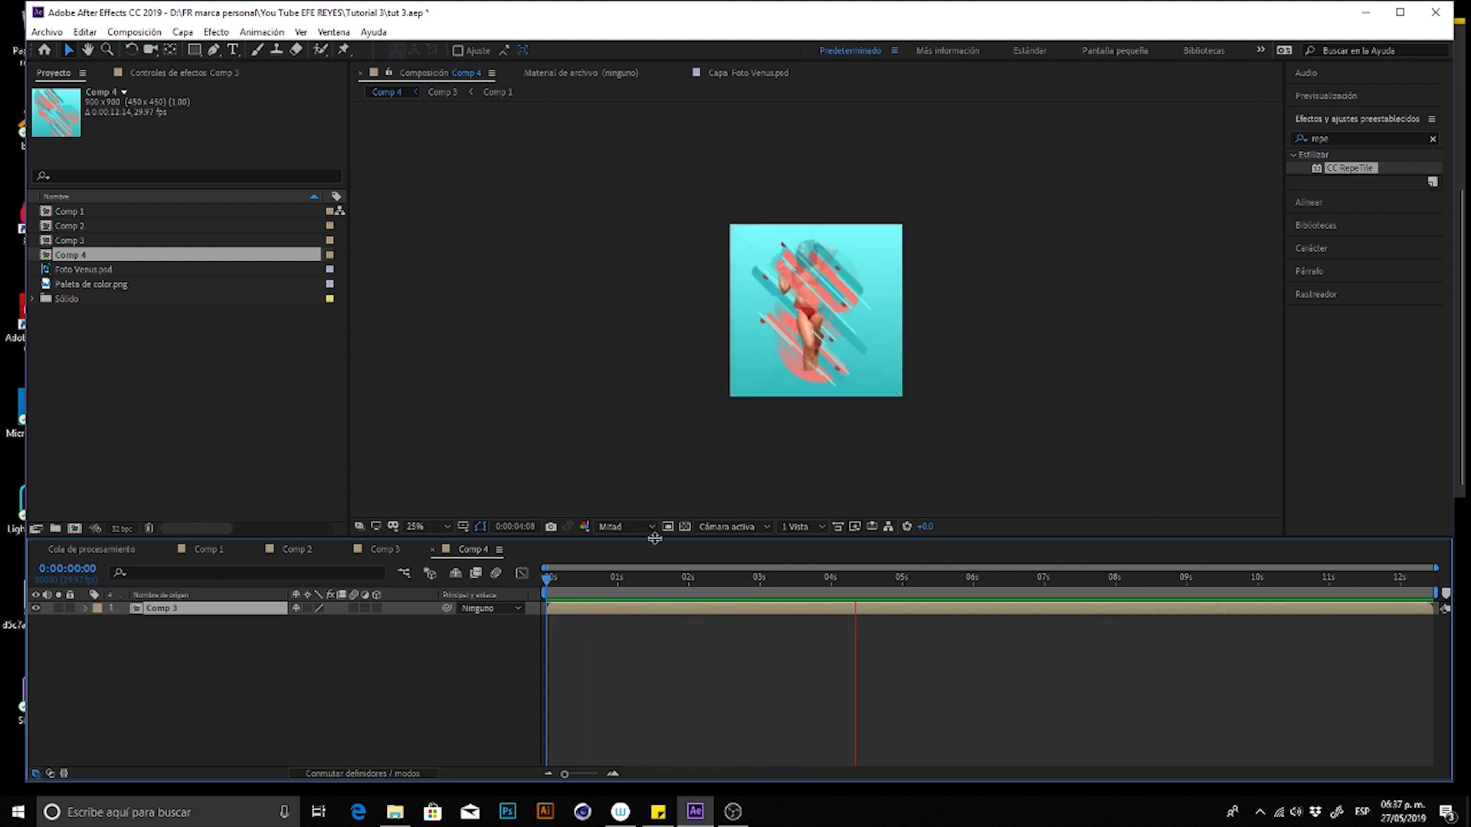
{"action": "left_click", "coordinate": [220, 607]}
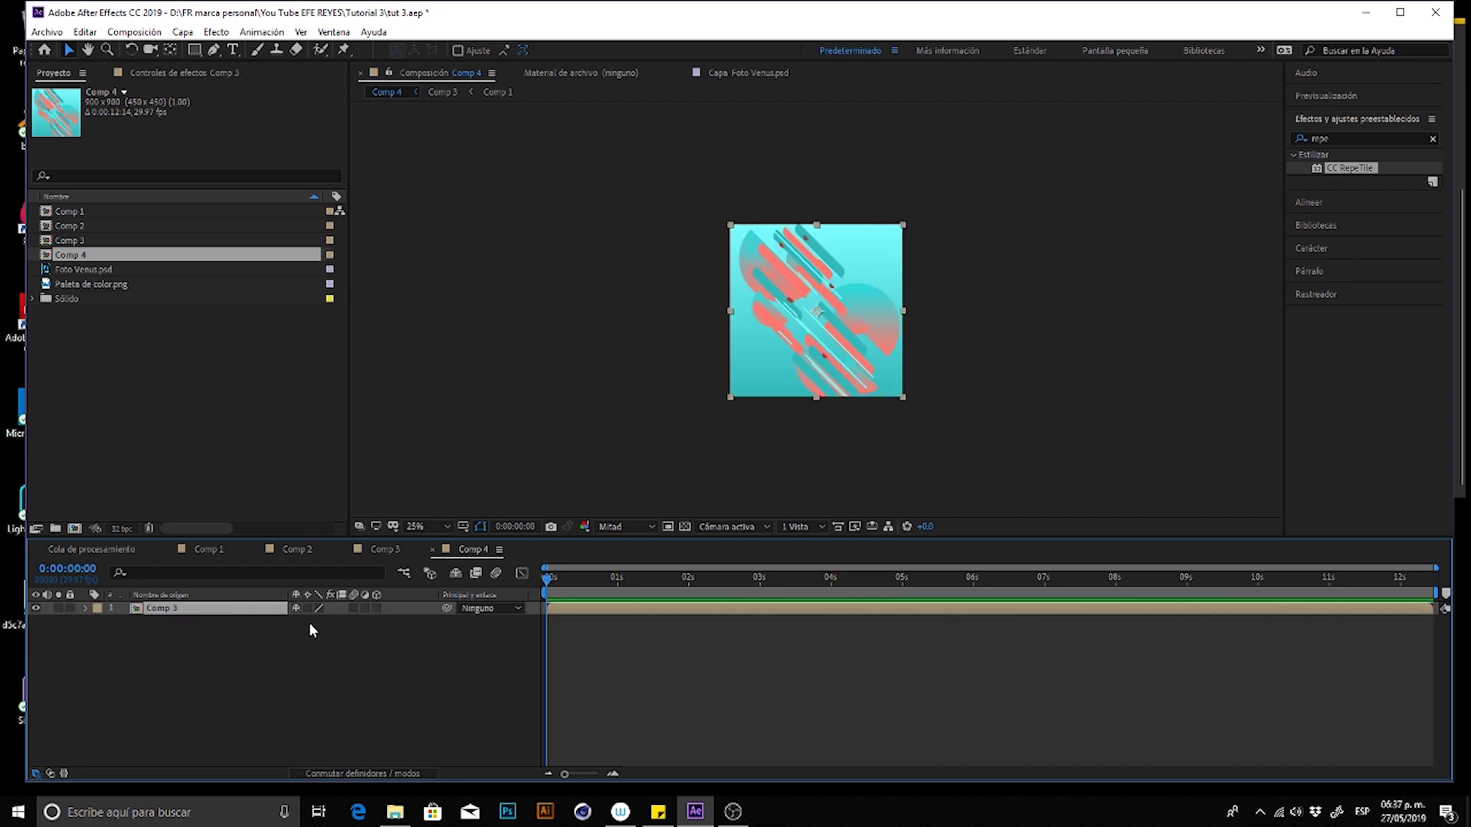
{"action": "key", "text": "ctrl+d"}
{"action": "key", "text": "ctrl+d"}
{"action": "key", "text": "ctrl+d"}
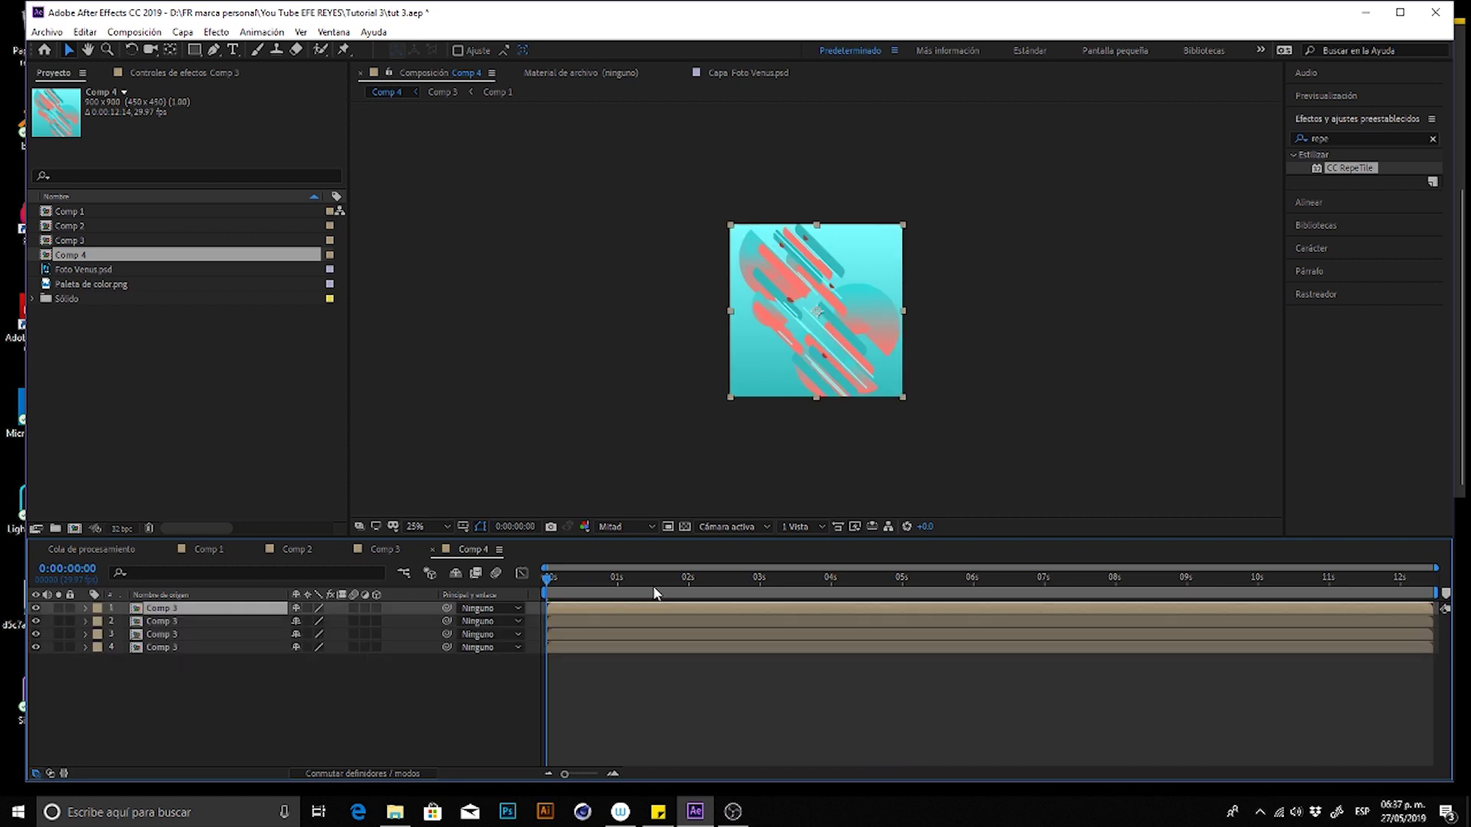
{"action": "mouse_move", "coordinate": [666, 582]}
{"action": "left_mouse_down"}
{"action": "mouse_move", "coordinate": [593, 580]}
{"action": "mouse_move", "coordinate": [610, 581]}
{"action": "left_mouse_up"}
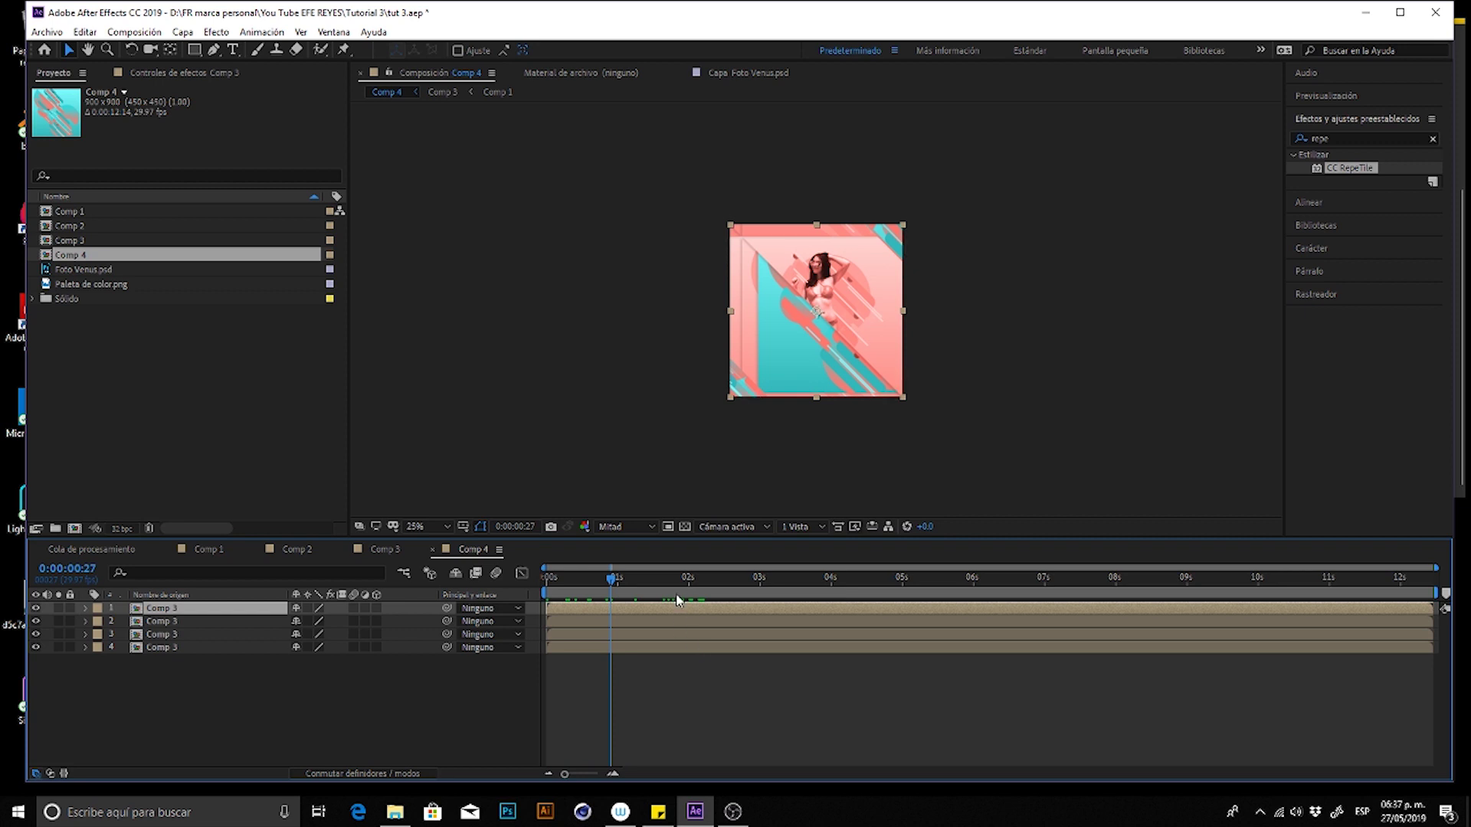
{"action": "left_click_drag", "start_coordinate": [677, 600], "coordinate": [644, 601]}
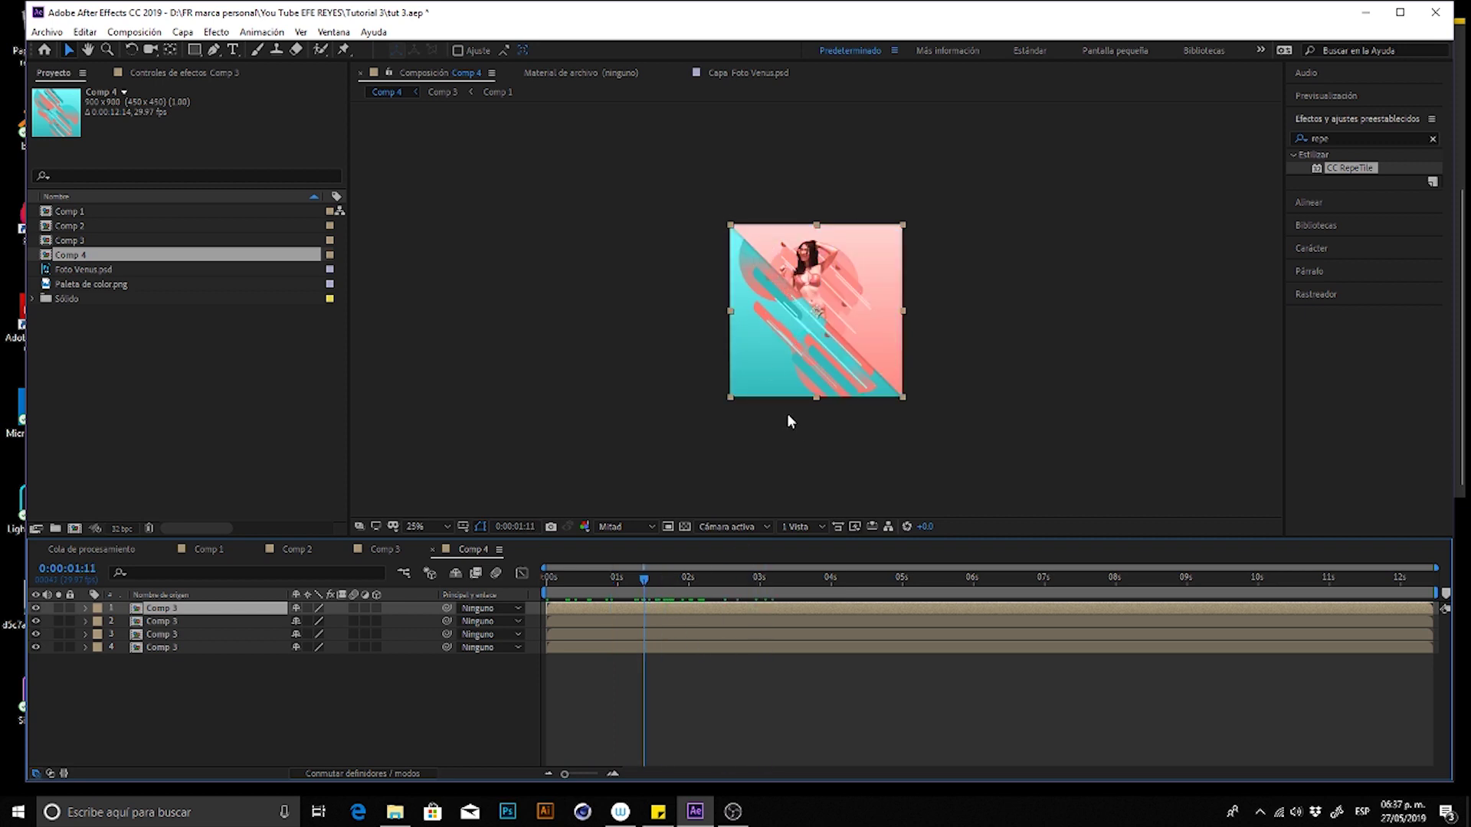
{"action": "left_click", "coordinate": [589, 600]}
{"action": "left_click", "coordinate": [548, 600]}
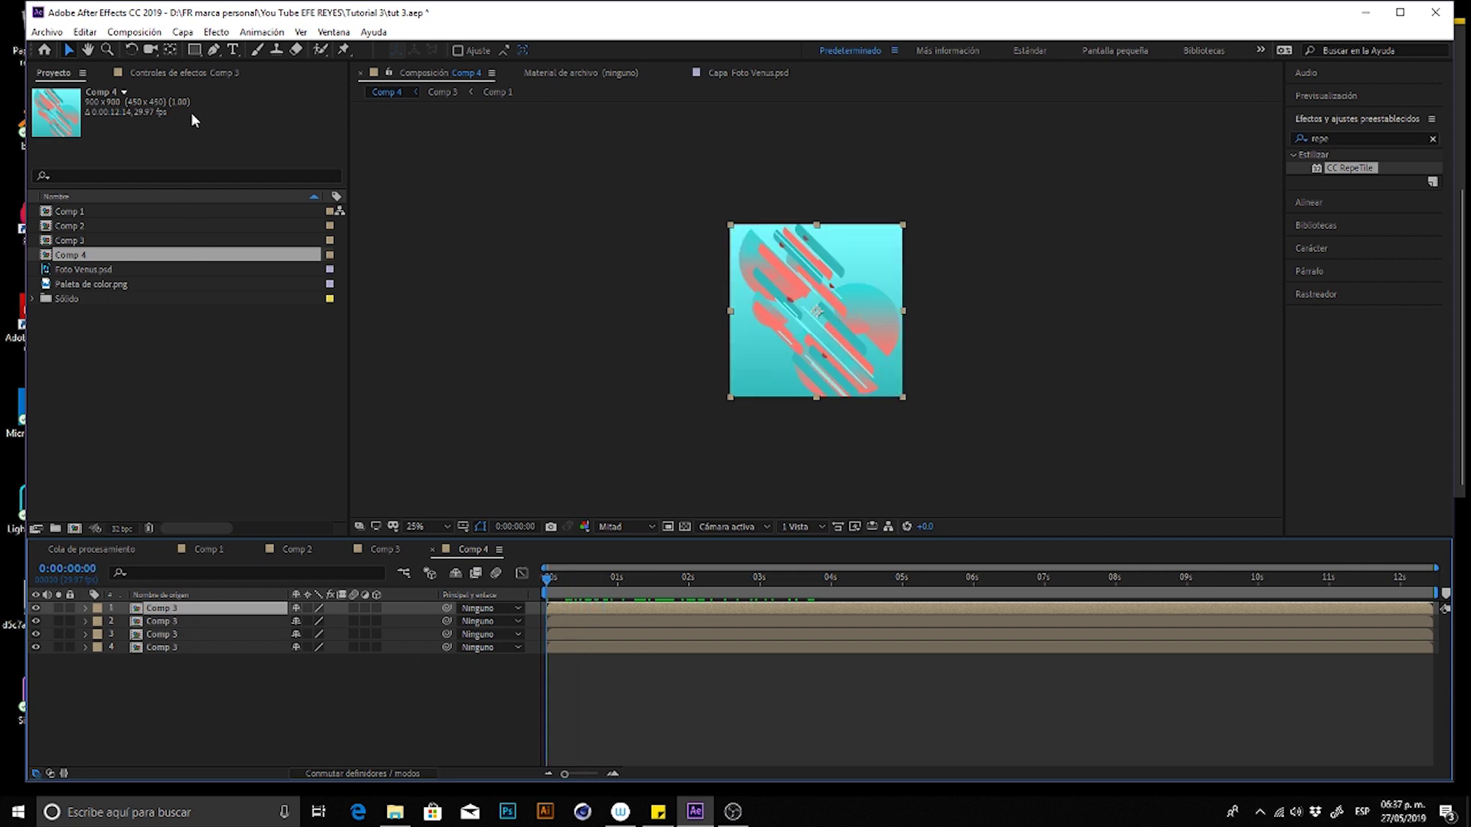
{"action": "double_click", "coordinate": [193, 47]}
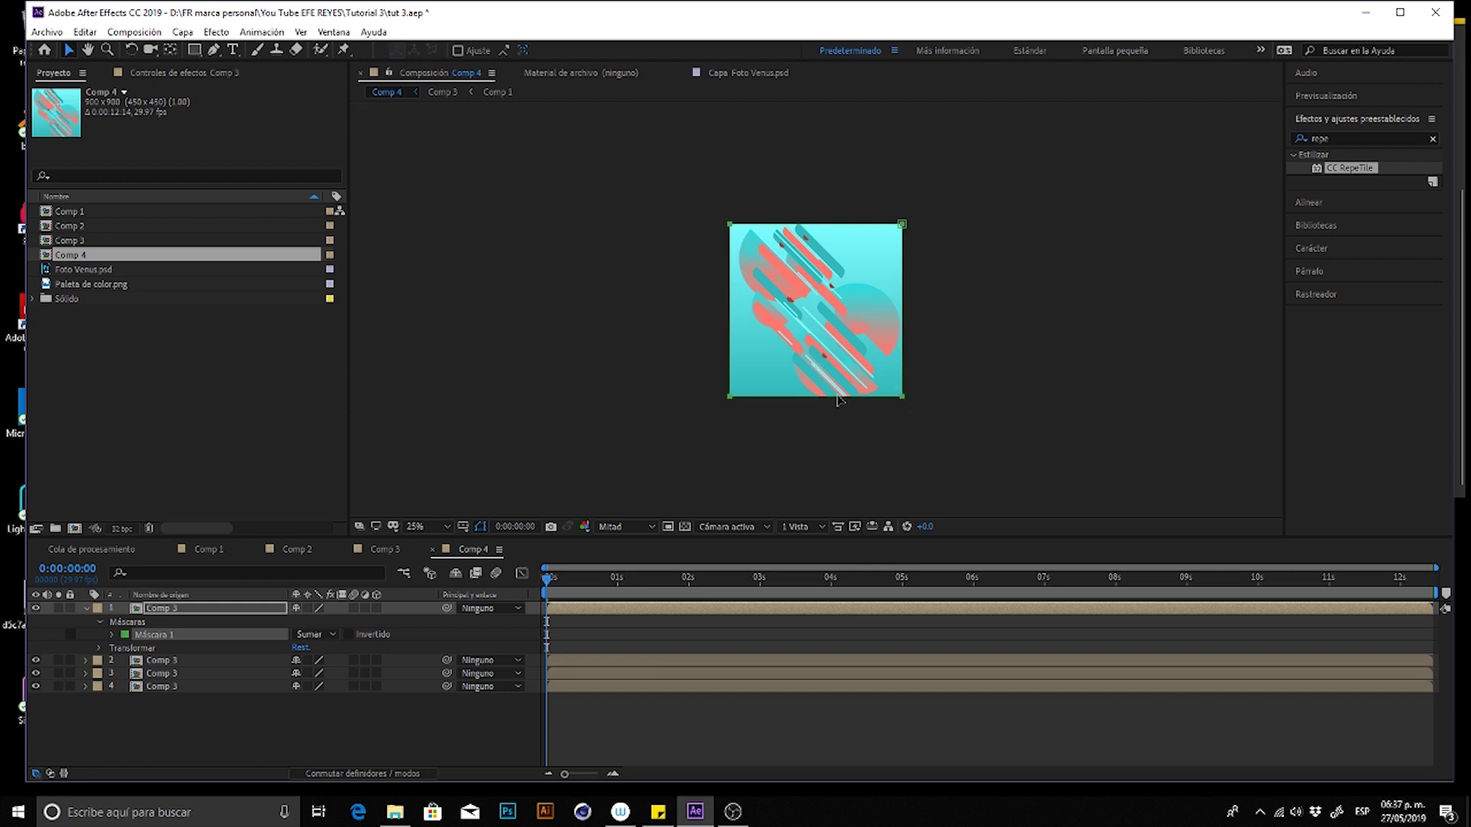
- Shrink the top Comp 3 layer's mask to a smaller central square
{"action": "left_click", "coordinate": [905, 403]}
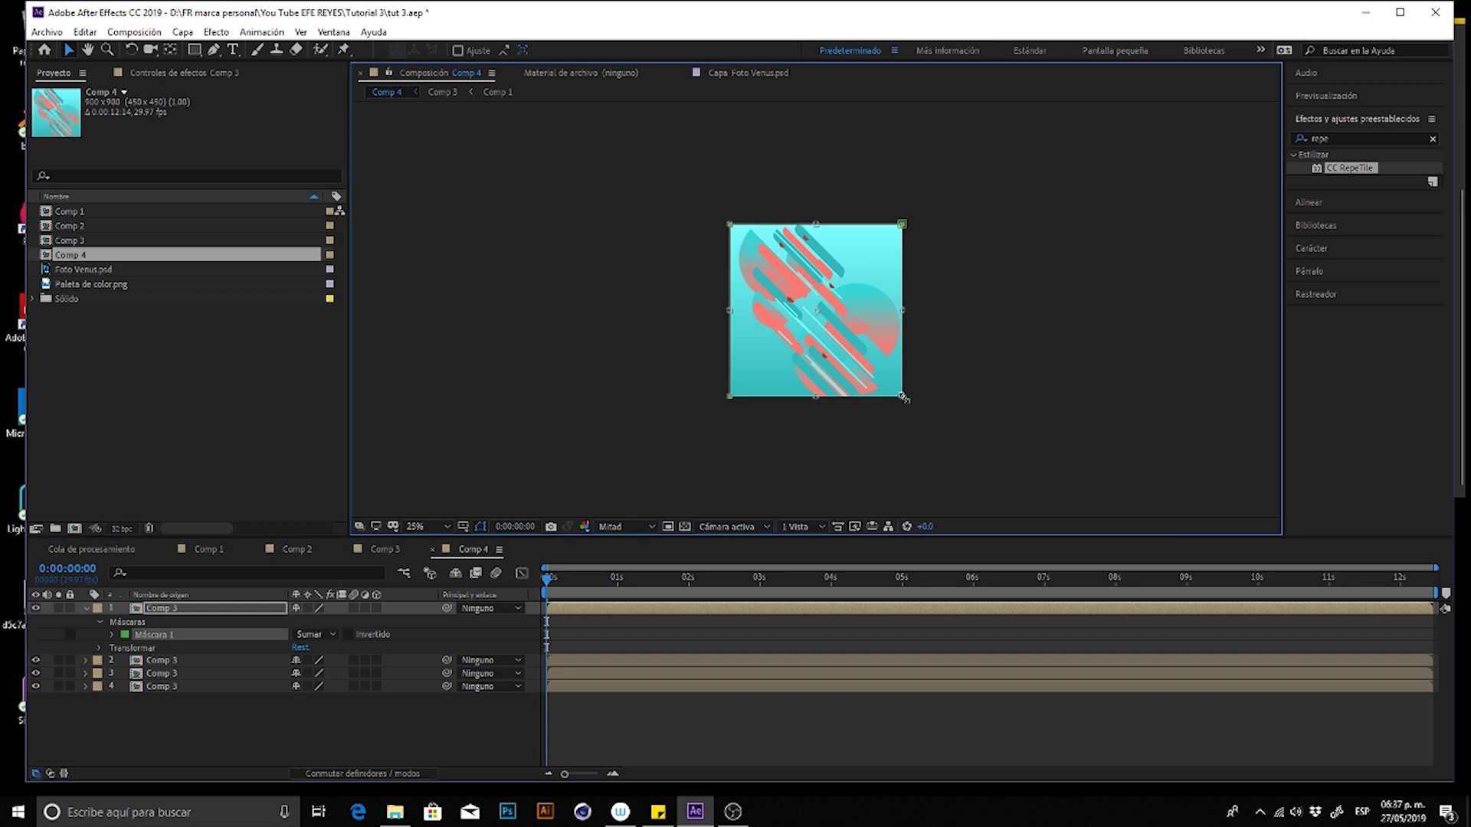
{"action": "left_click_drag", "start_coordinate": [902, 397], "coordinate": [874, 385]}
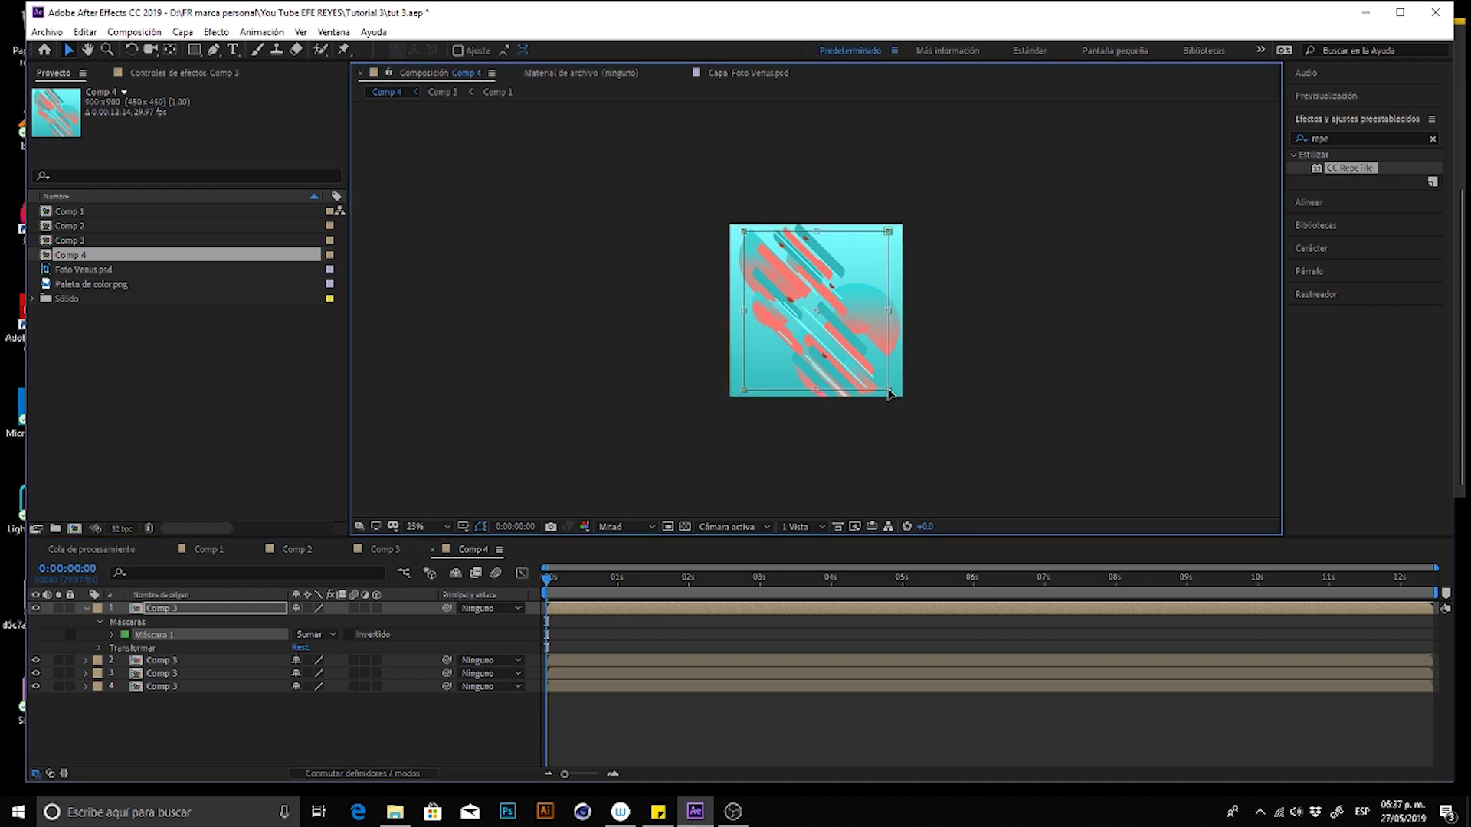
{"action": "left_click_drag", "start_coordinate": [875, 386], "coordinate": [869, 389]}
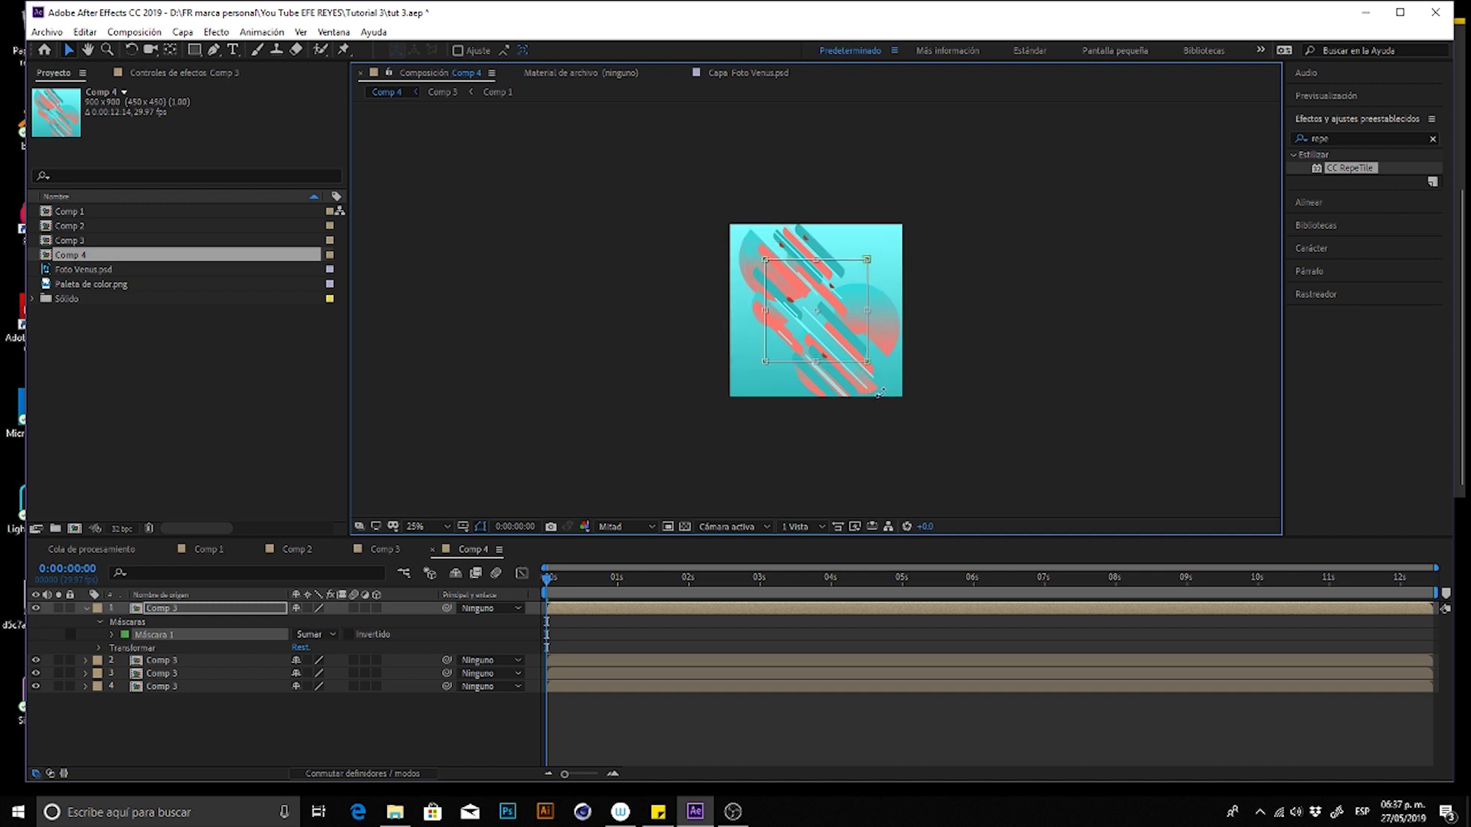
- Copy that mask onto the second Comp 3 layer and enlarge it slightly
{"action": "left_click", "coordinate": [239, 610]}
{"action": "left_click", "coordinate": [188, 634]}
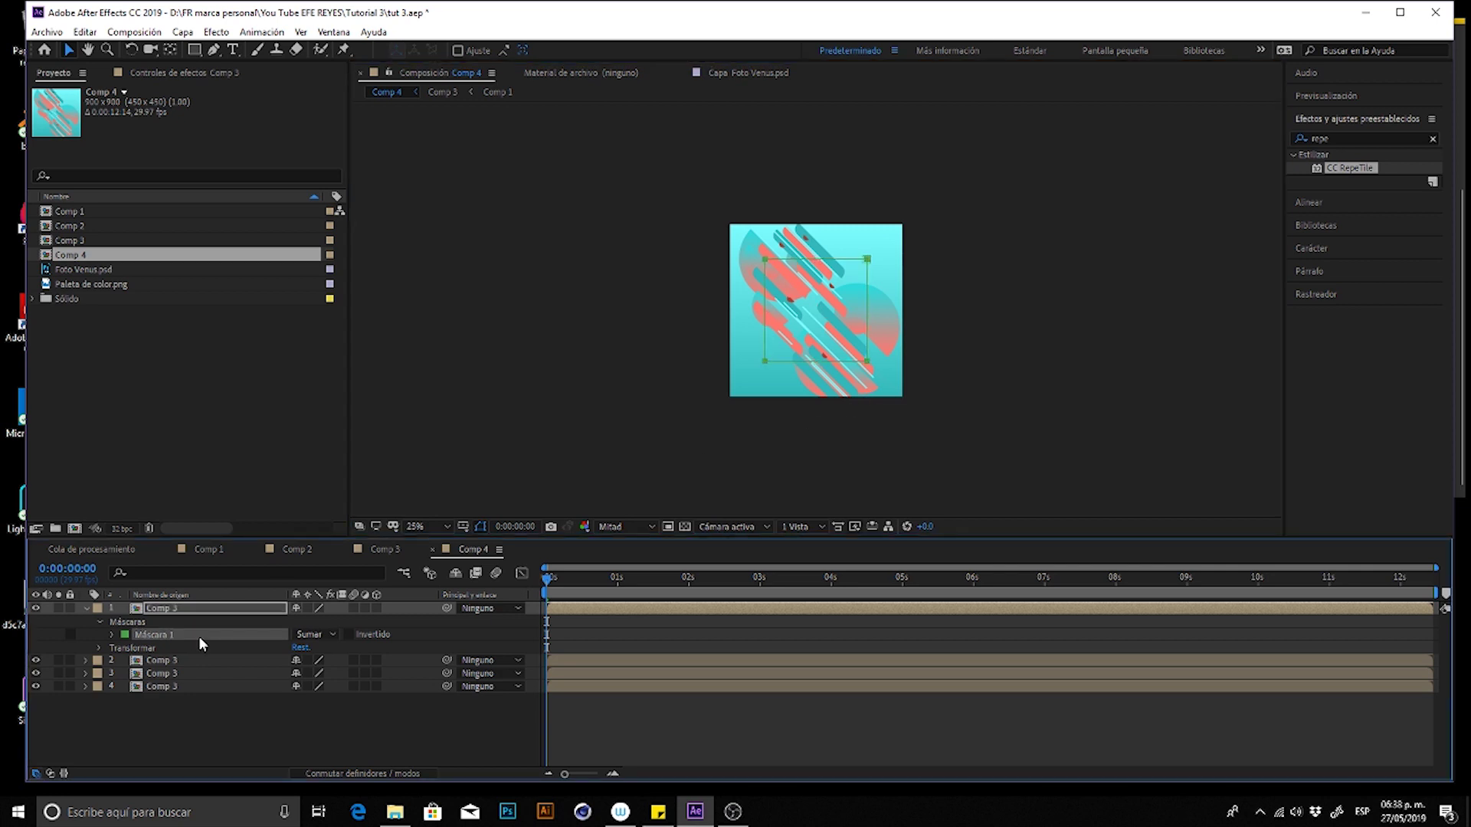
{"action": "left_click", "coordinate": [198, 659]}
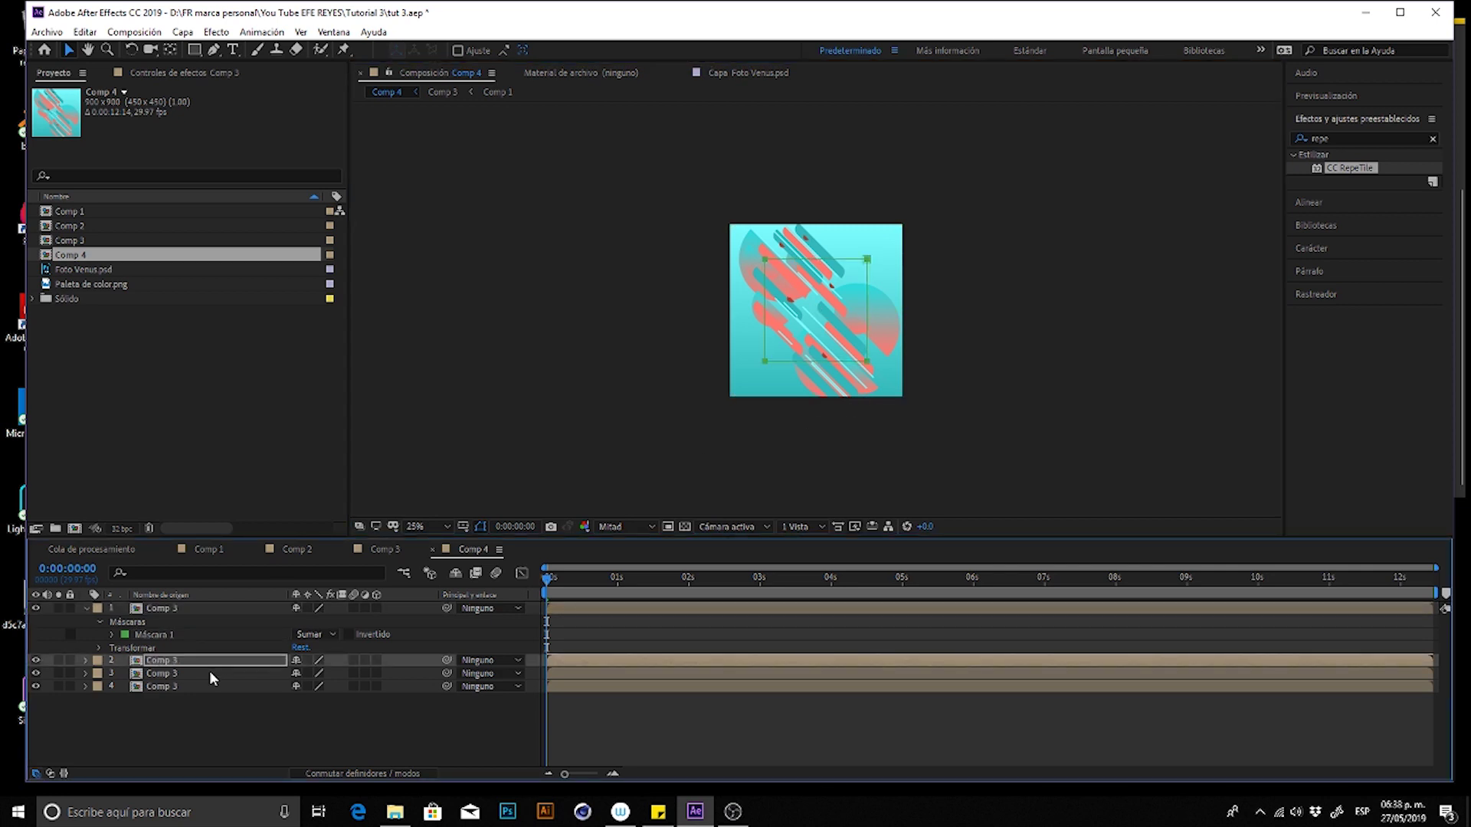
{"action": "key", "text": "ctrl+v"}
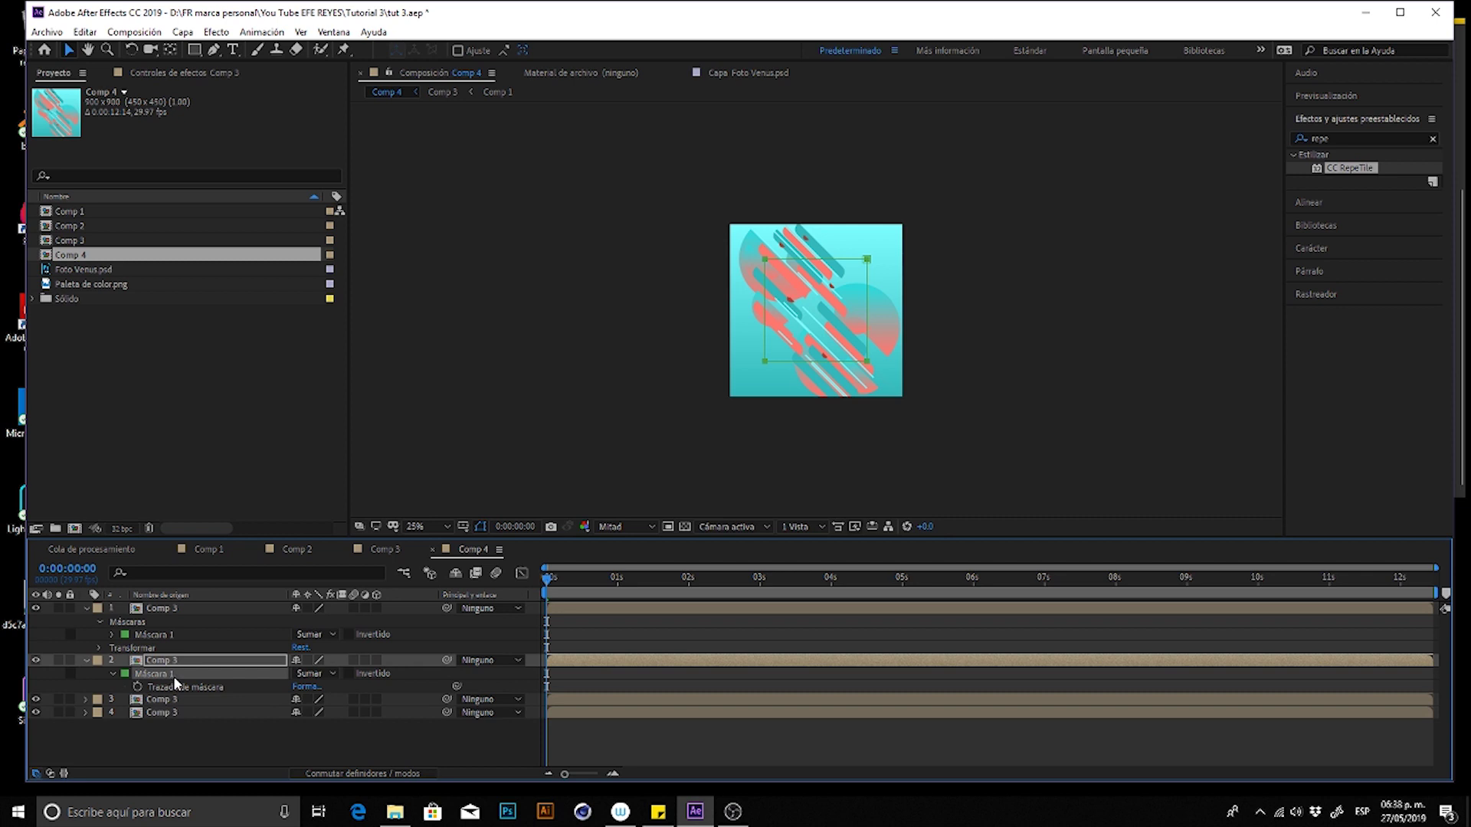
{"action": "double_click", "coordinate": [866, 366]}
{"action": "left_click_drag", "start_coordinate": [868, 363], "coordinate": [880, 377]}
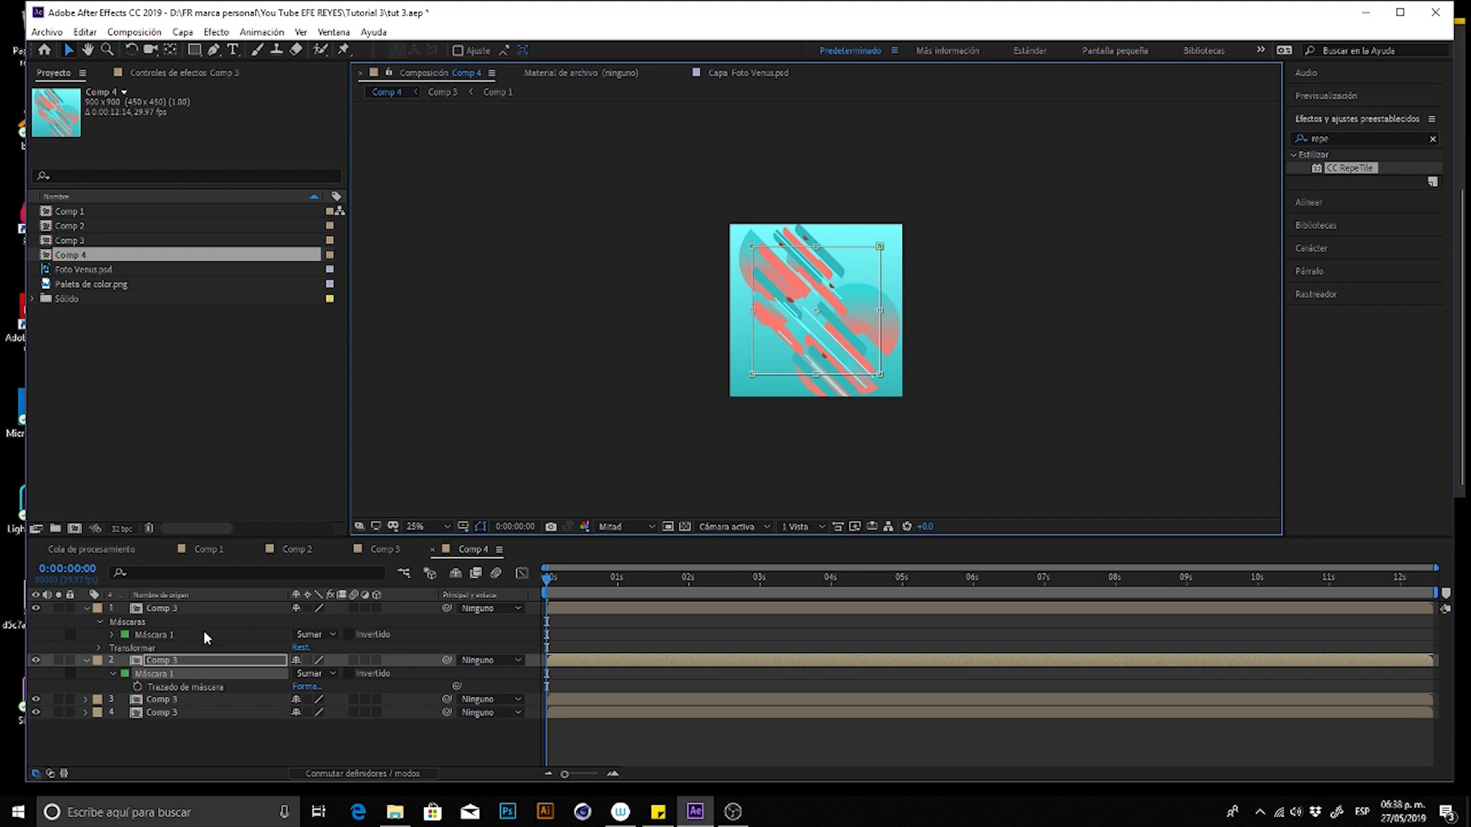
{"action": "left_click", "coordinate": [183, 610]}
{"action": "left_click", "coordinate": [182, 660]}
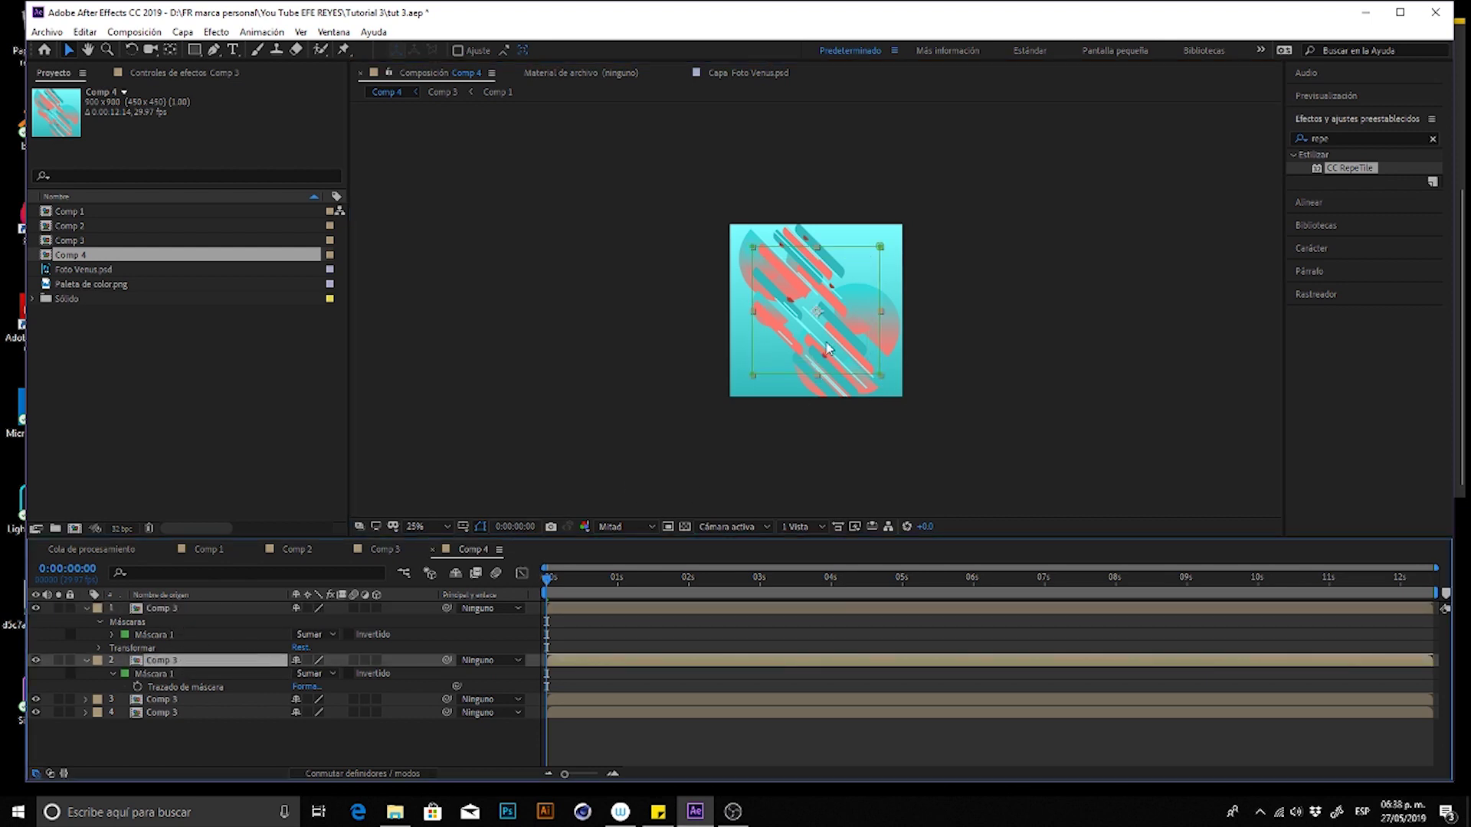
{"action": "key", "text": "period"}
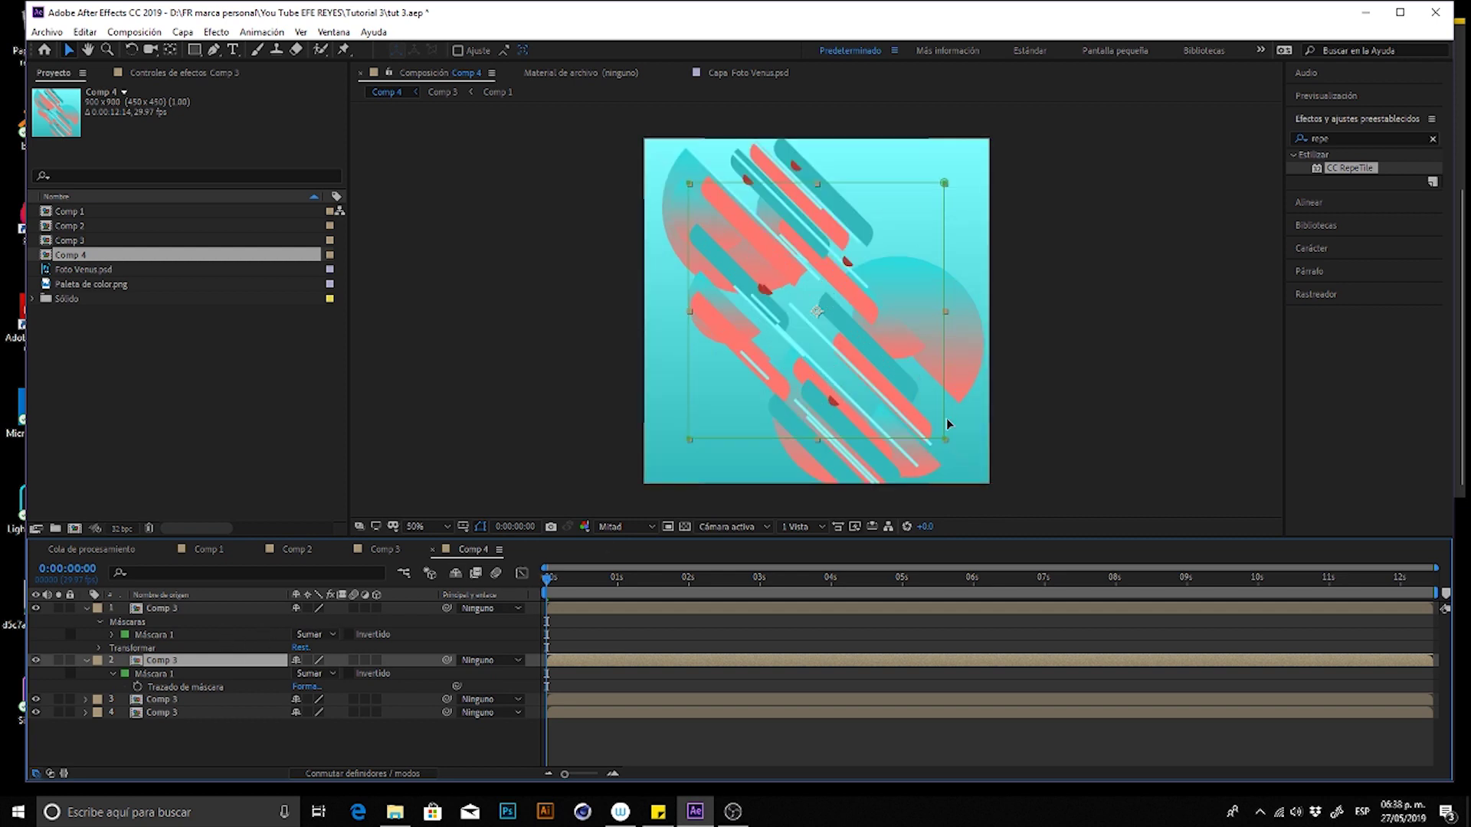
- Slightly shrink the second layer's mask and select the third Comp 3 layer
{"action": "left_click", "coordinate": [947, 443]}
{"action": "left_click_drag", "start_coordinate": [945, 438], "coordinate": [937, 436]}
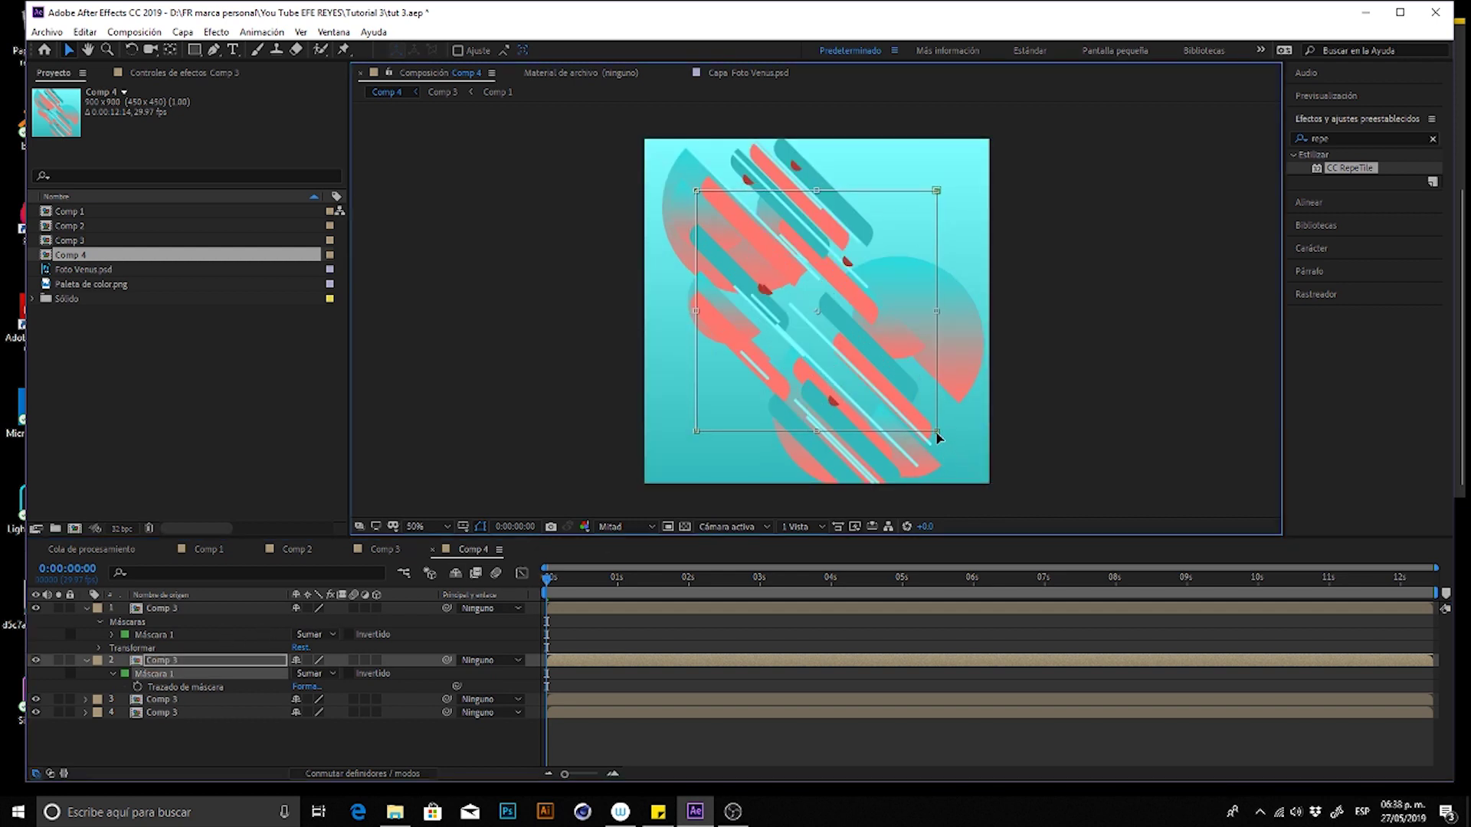
{"action": "left_click", "coordinate": [622, 590]}
{"action": "left_click", "coordinate": [615, 611]}
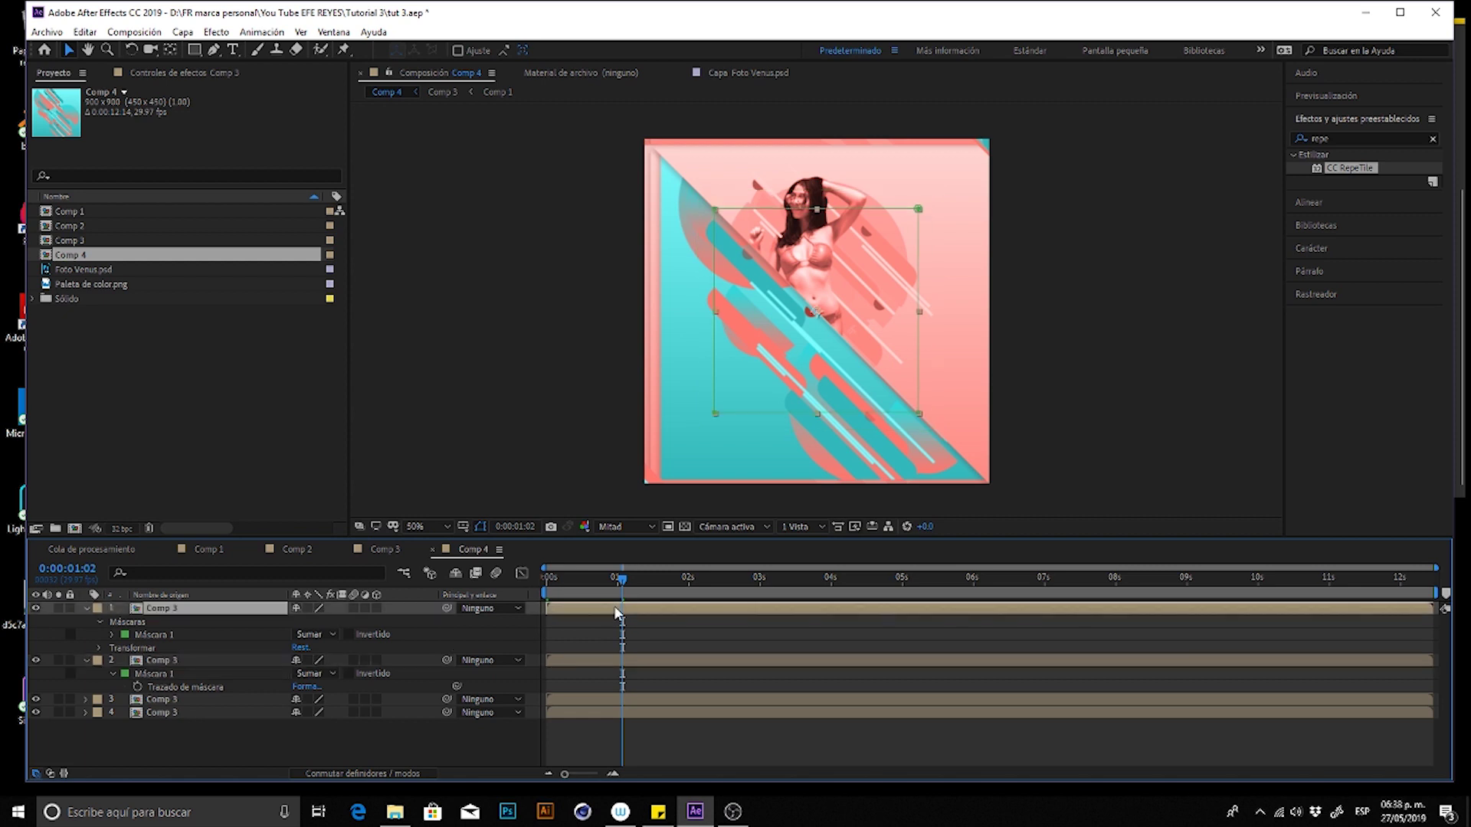
{"action": "left_click", "coordinate": [595, 661]}
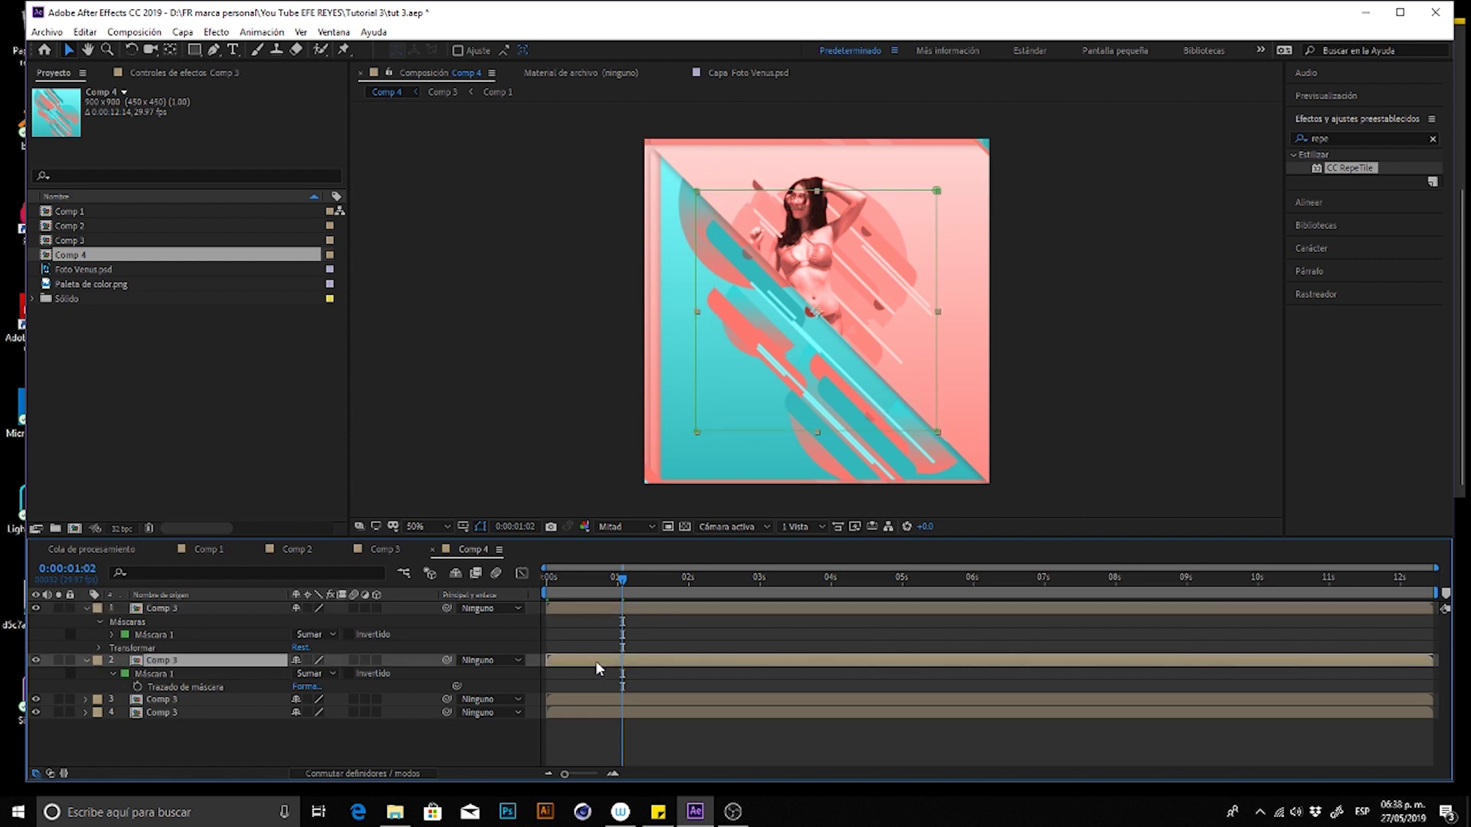
{"action": "left_click", "coordinate": [567, 698]}
{"action": "left_click", "coordinate": [172, 674]}
{"action": "left_click", "coordinate": [189, 699]}
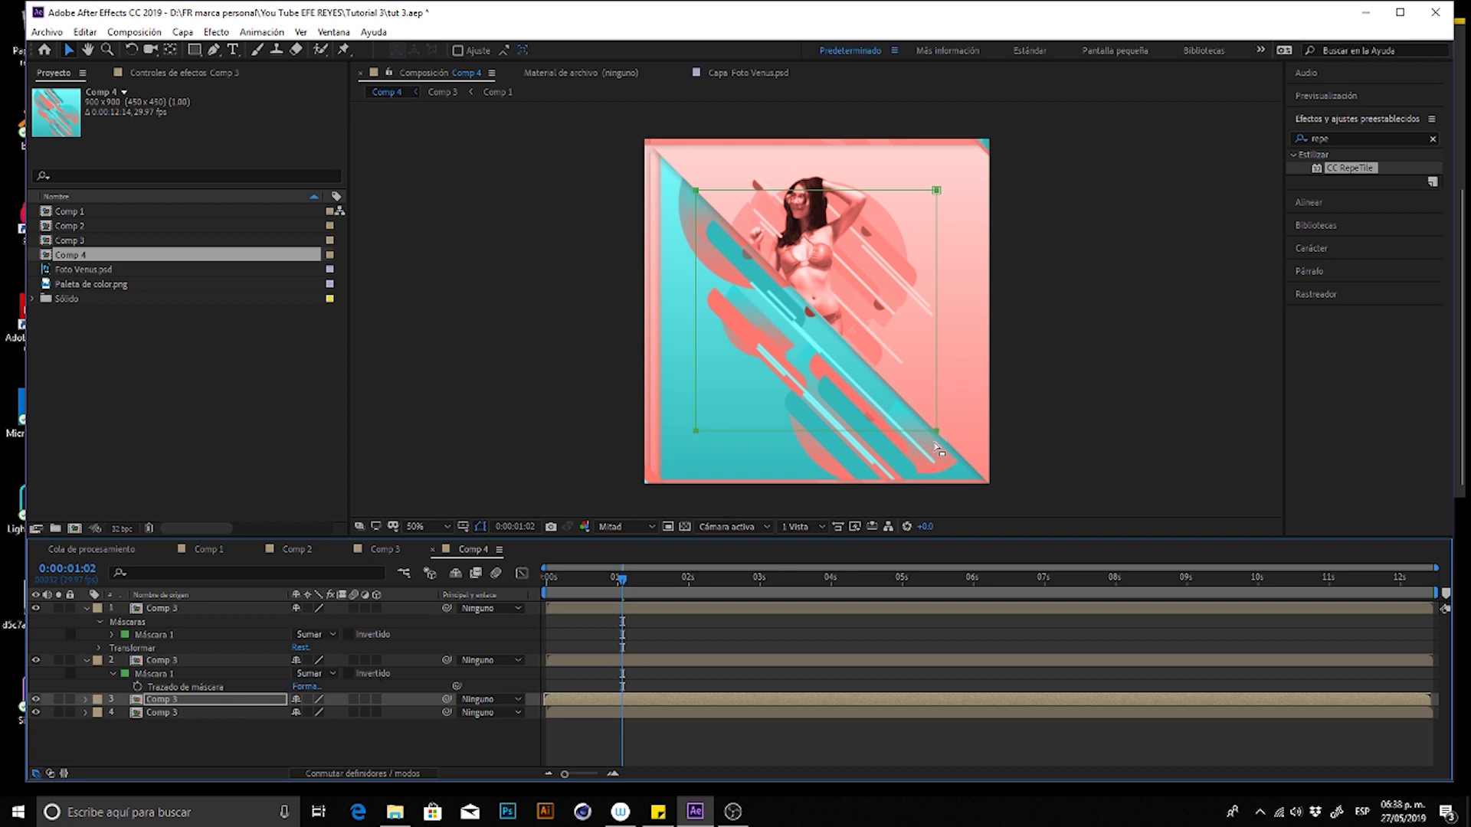
- Scale the third Comp 3 layer up to nearly fill the frame, then return to 0:00
{"action": "left_click_drag", "start_coordinate": [937, 431], "coordinate": [980, 464]}
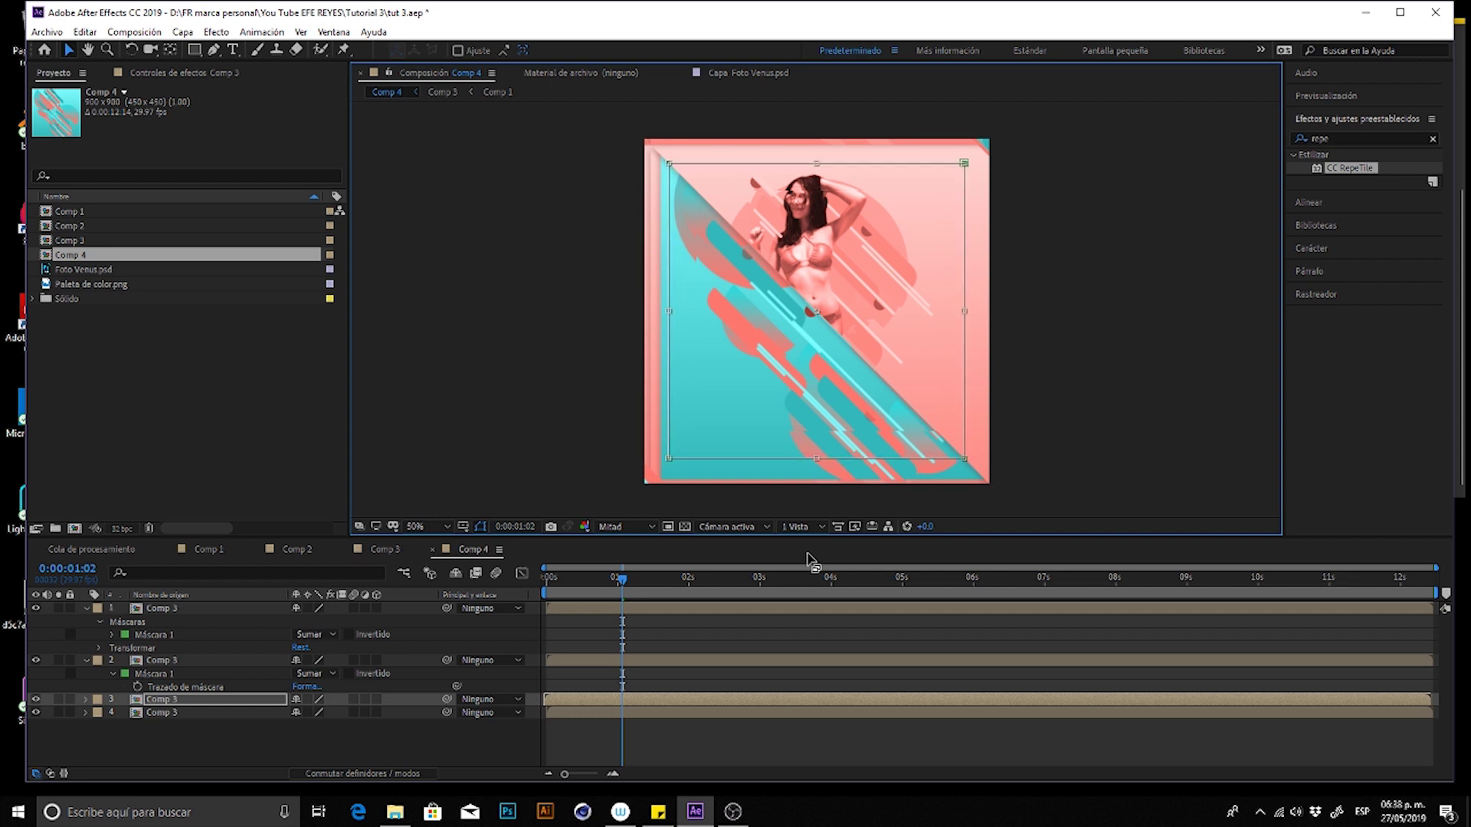
{"action": "left_click", "coordinate": [738, 661]}
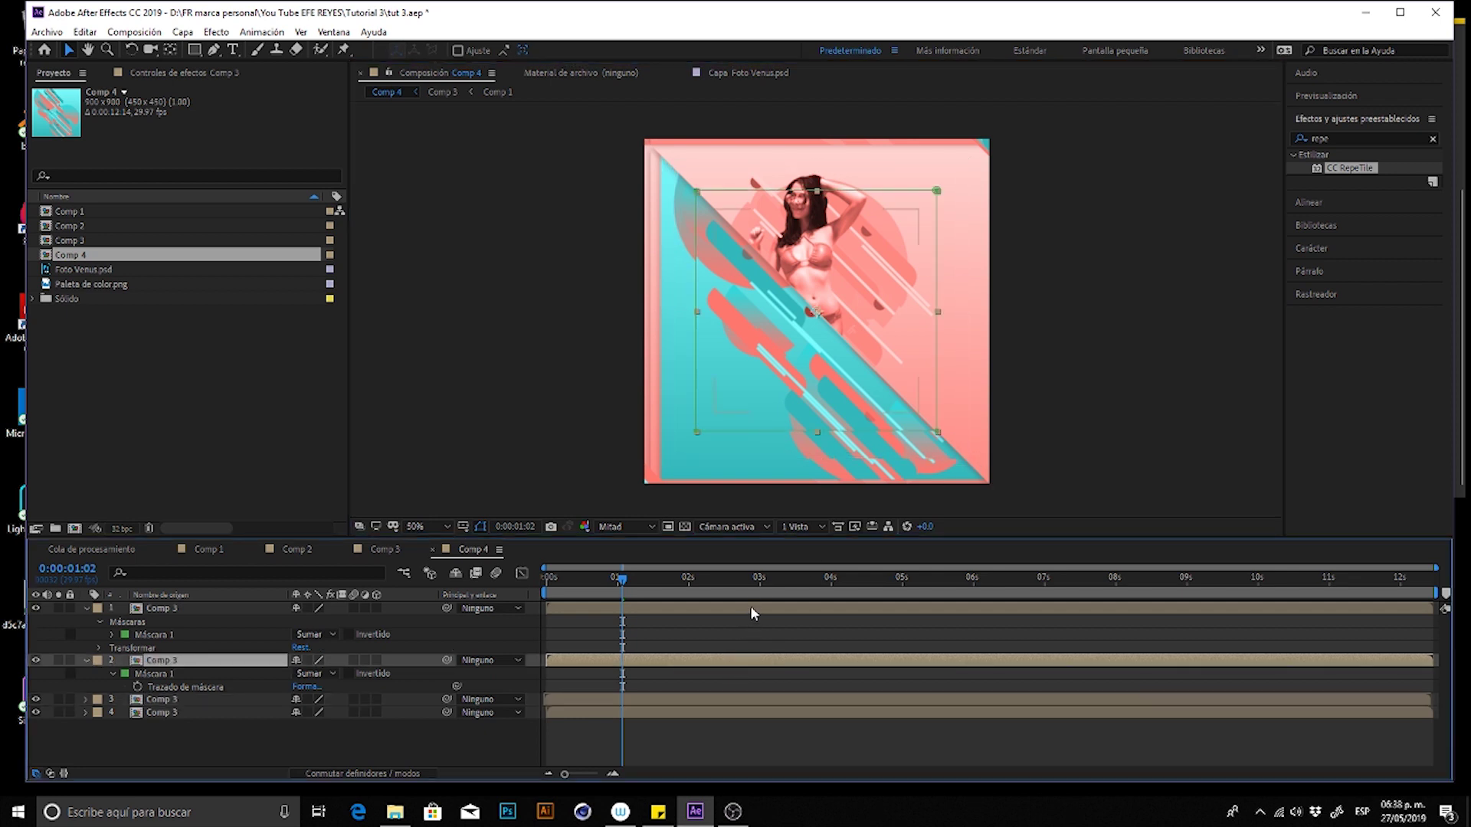
{"action": "left_click", "coordinate": [750, 607]}
{"action": "left_click", "coordinate": [732, 662]}
{"action": "left_click", "coordinate": [727, 698]}
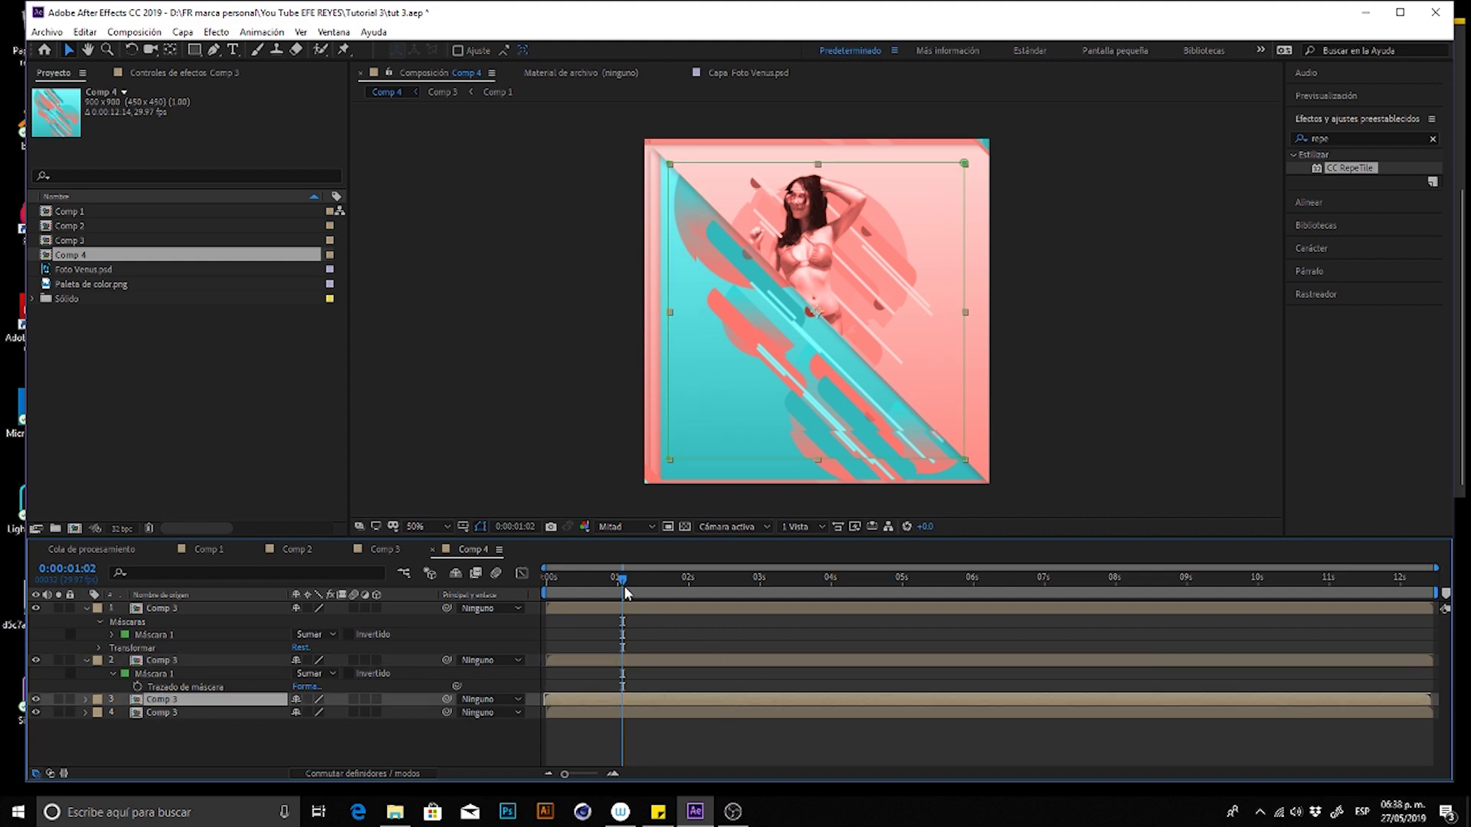
{"action": "left_click", "coordinate": [672, 591]}
{"action": "left_click_drag", "start_coordinate": [671, 589], "coordinate": [614, 590]}
{"action": "key", "text": "Home"}
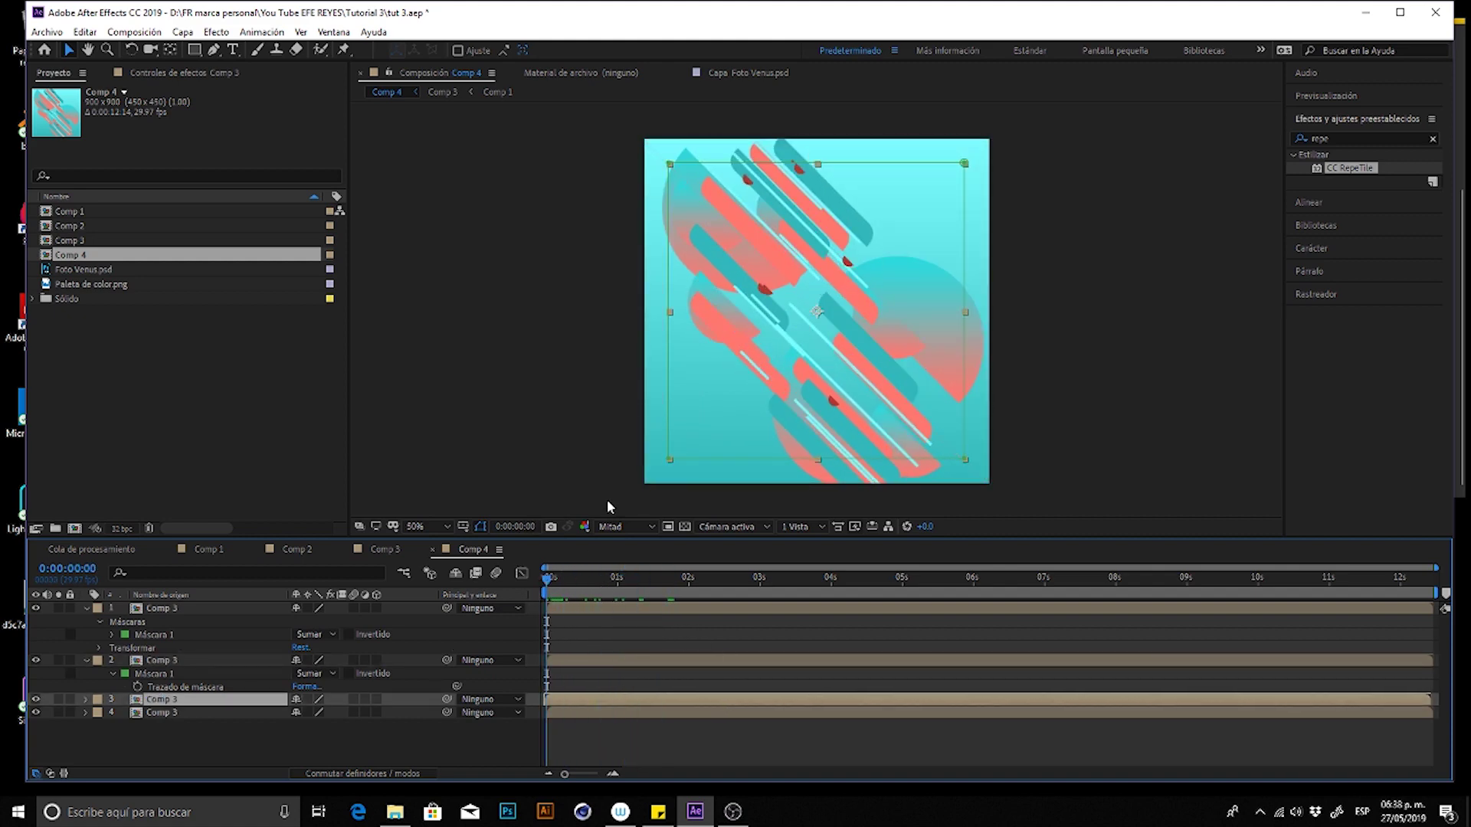
{"action": "left_click", "coordinate": [162, 712], "text": "shift"}
{"action": "left_click", "coordinate": [166, 615], "text": "shift"}
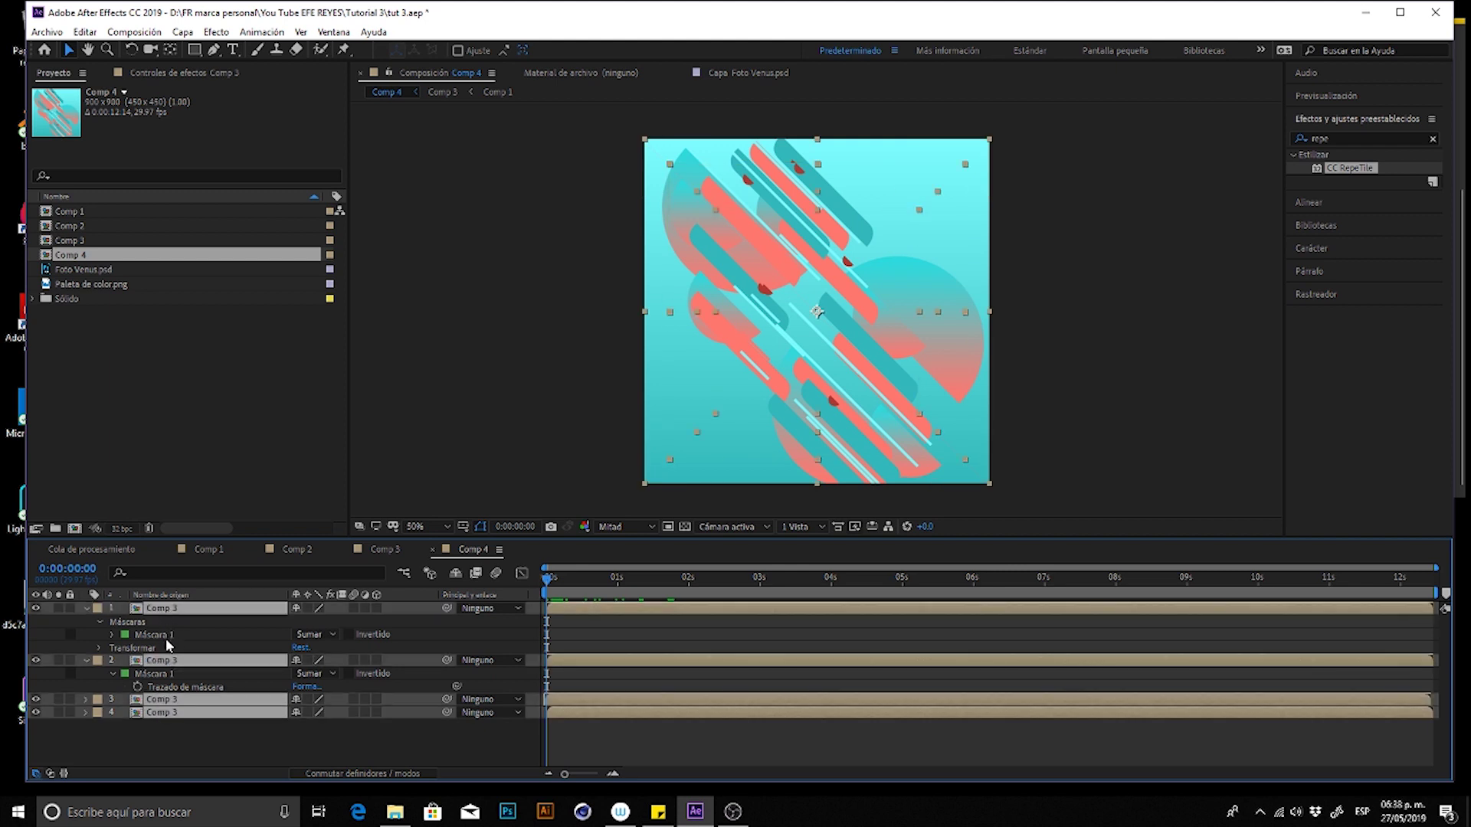
- Keyframe all four layers' Escala from 110% at 0s to 100% at 5s, ending the work area at 6s
{"action": "key", "text": "s"}
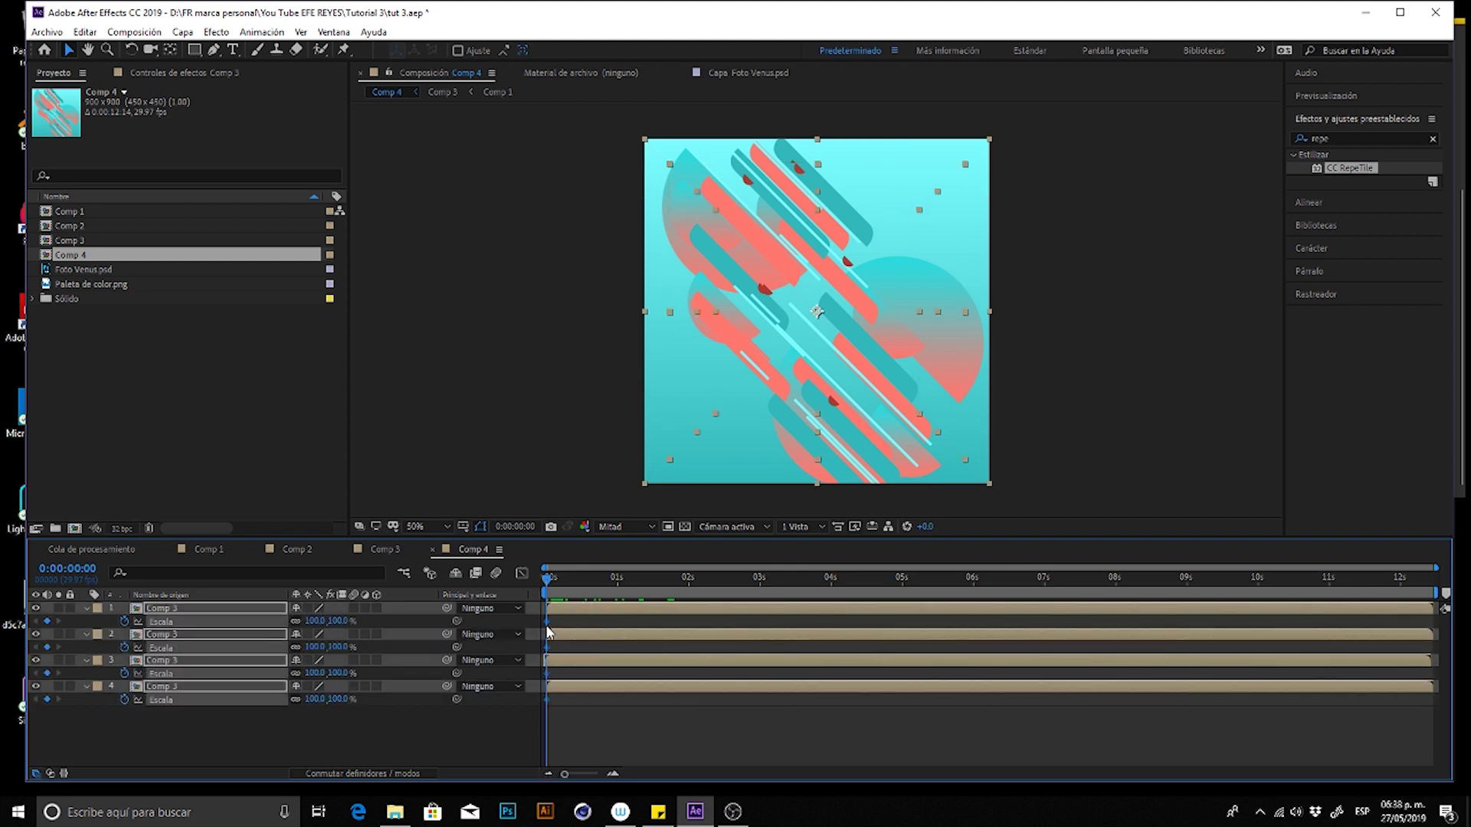
{"action": "left_click_drag", "start_coordinate": [664, 645], "coordinate": [904, 638]}
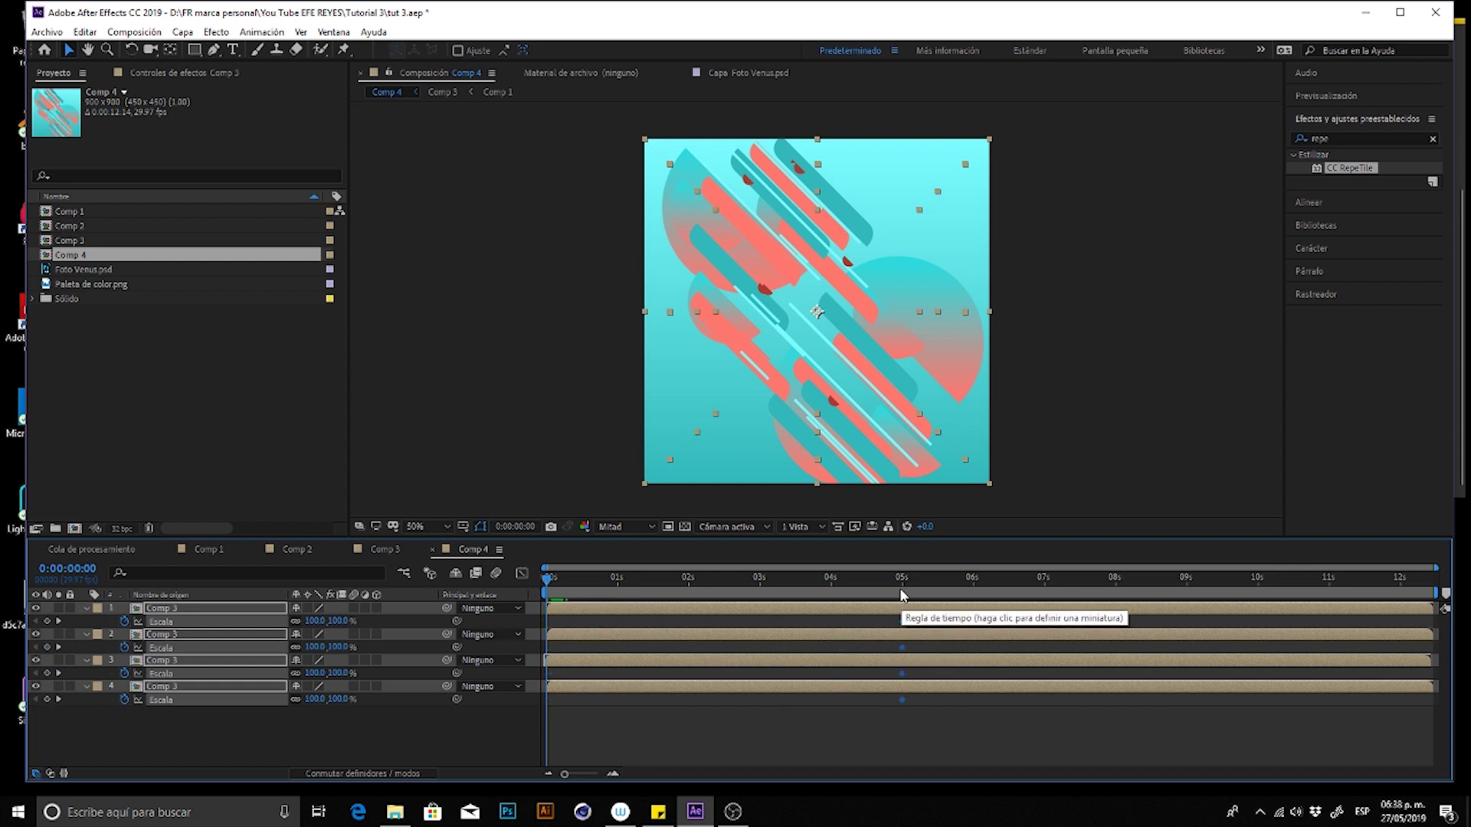
{"action": "left_click_drag", "start_coordinate": [904, 583], "coordinate": [973, 578]}
{"action": "key", "text": "n"}
{"action": "key", "text": "Home"}
{"action": "left_click", "coordinate": [315, 621]}
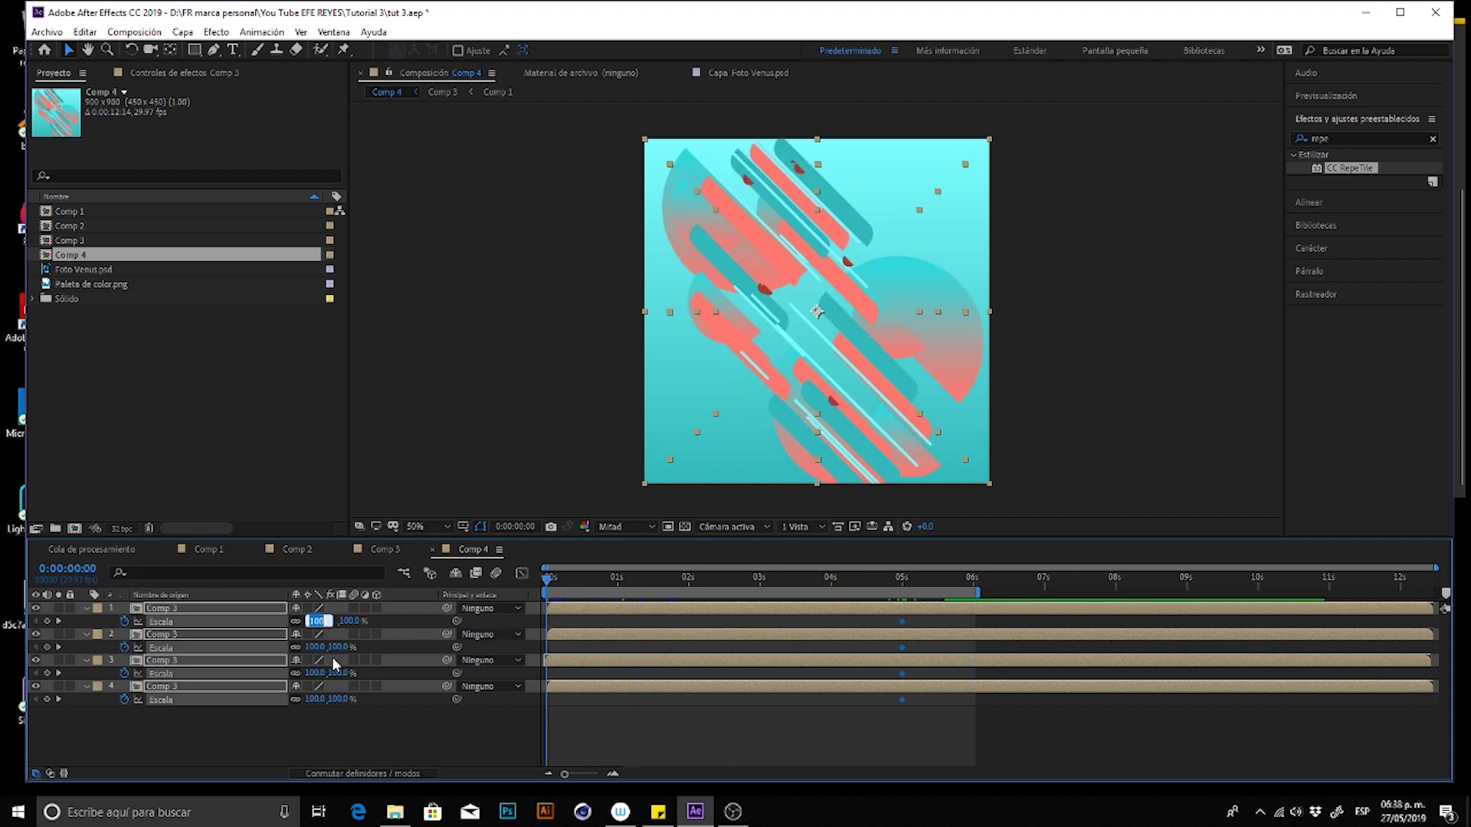
{"action": "key", "text": "Return"}
{"action": "key", "text": "space"}
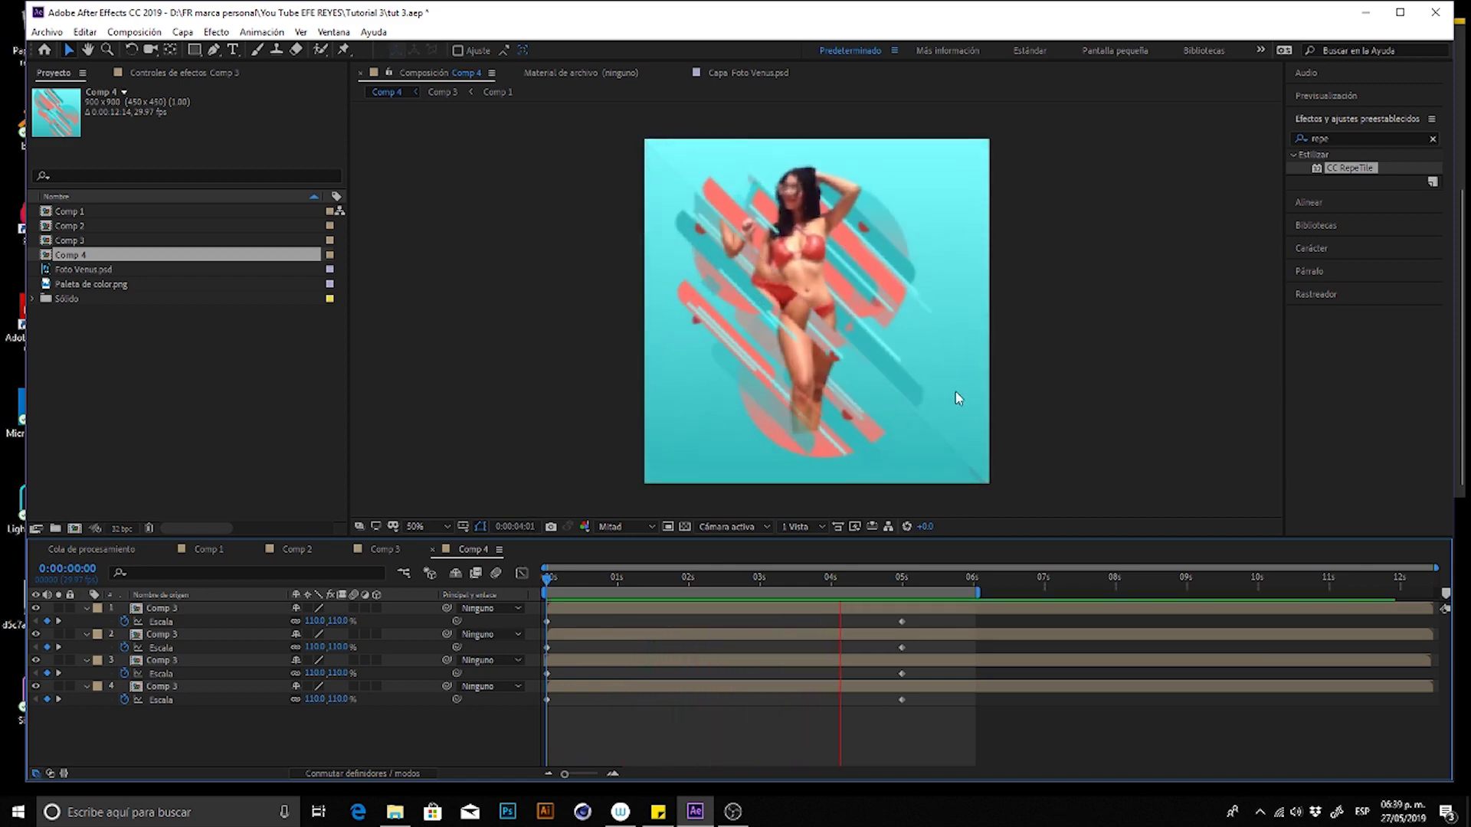
- Shift the work area about a second later and slightly scale up the second Comp 3 layer
{"action": "mouse_move", "coordinate": [579, 592]}
{"action": "left_mouse_down"}
{"action": "mouse_move", "coordinate": [735, 580]}
{"action": "mouse_move", "coordinate": [719, 580]}
{"action": "left_mouse_up"}
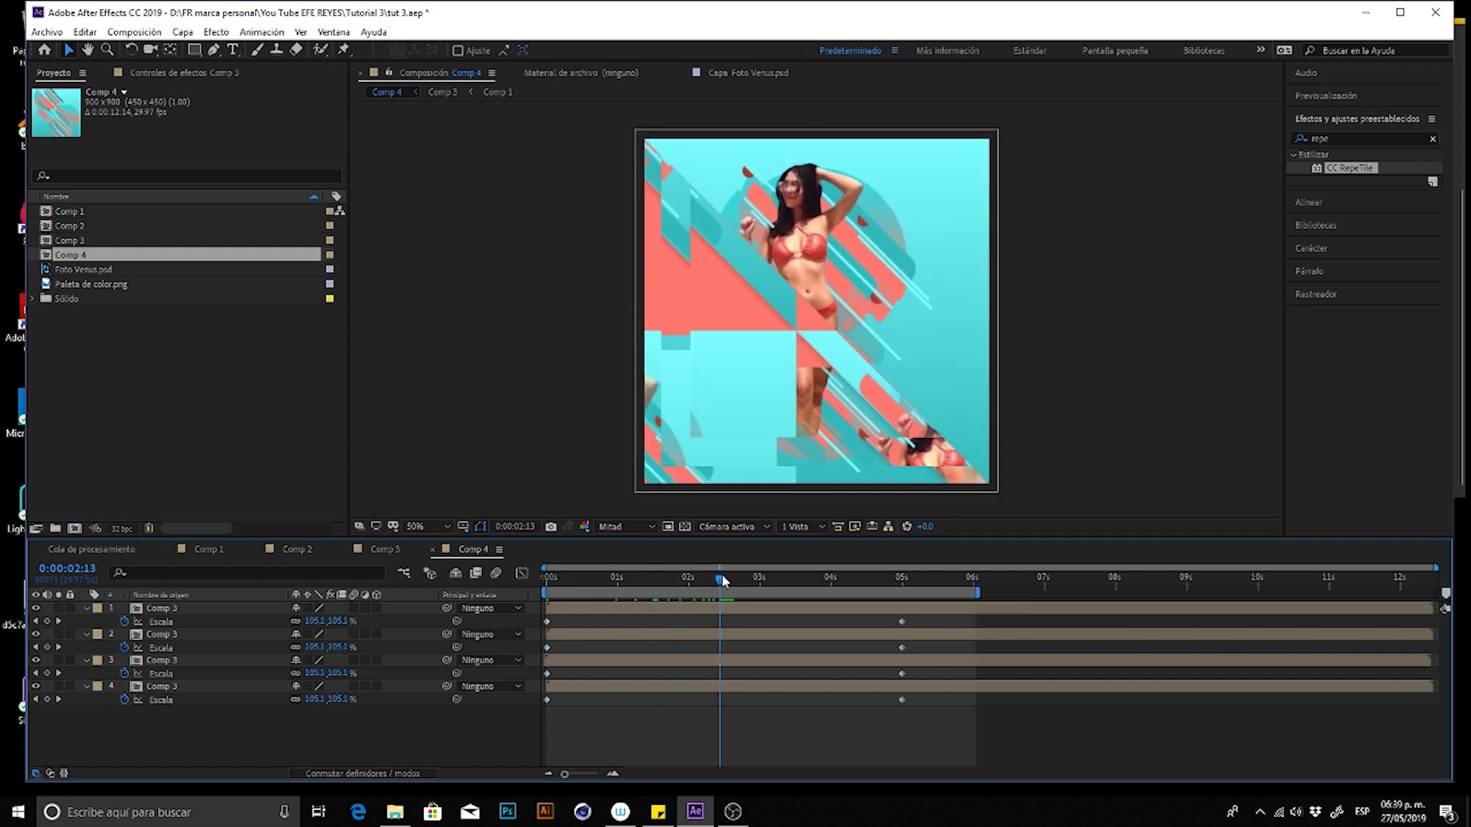
{"action": "left_click", "coordinate": [660, 608]}
{"action": "left_click", "coordinate": [662, 636]}
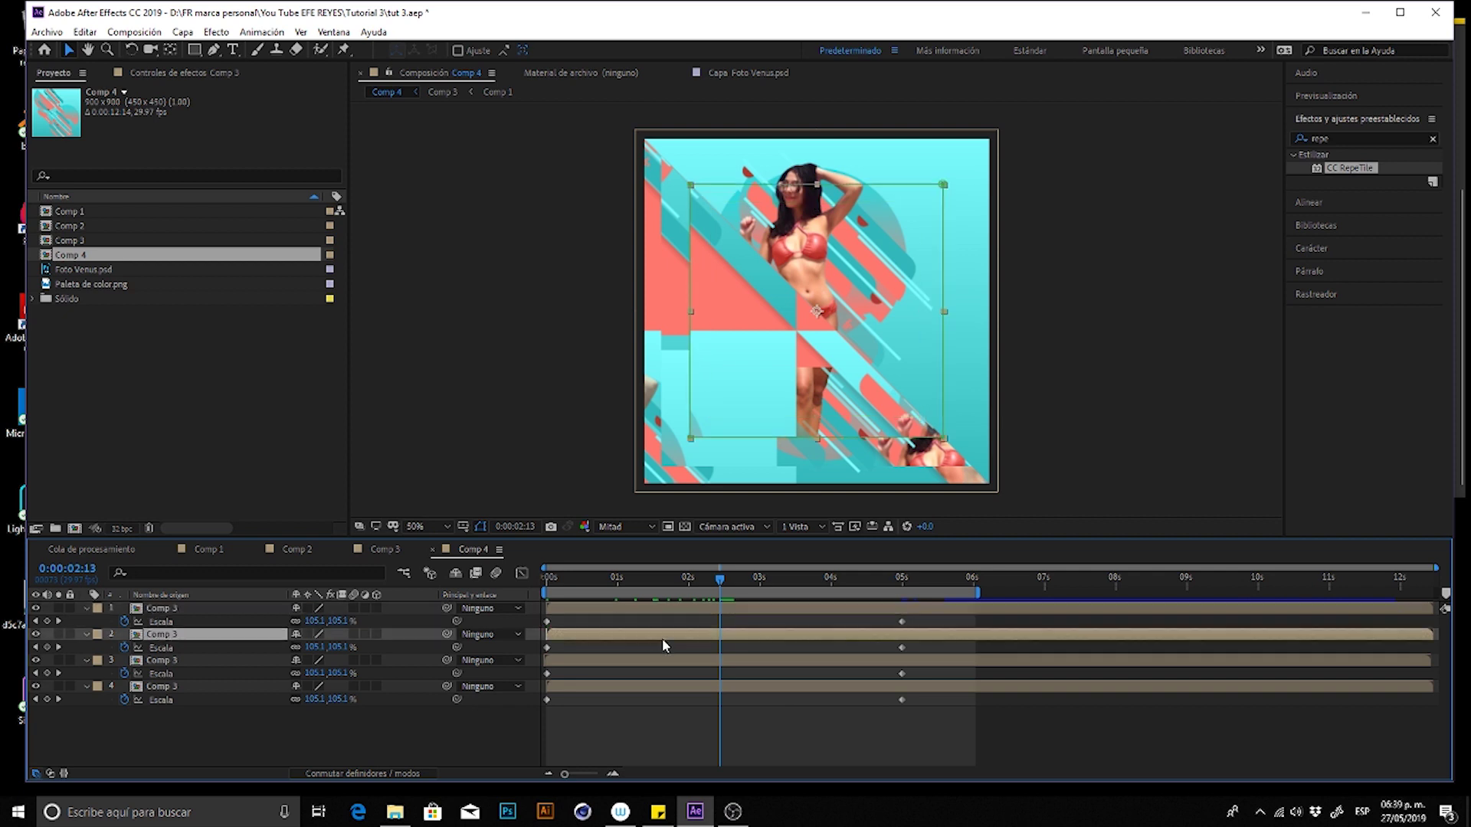
{"action": "left_click", "coordinate": [721, 442]}
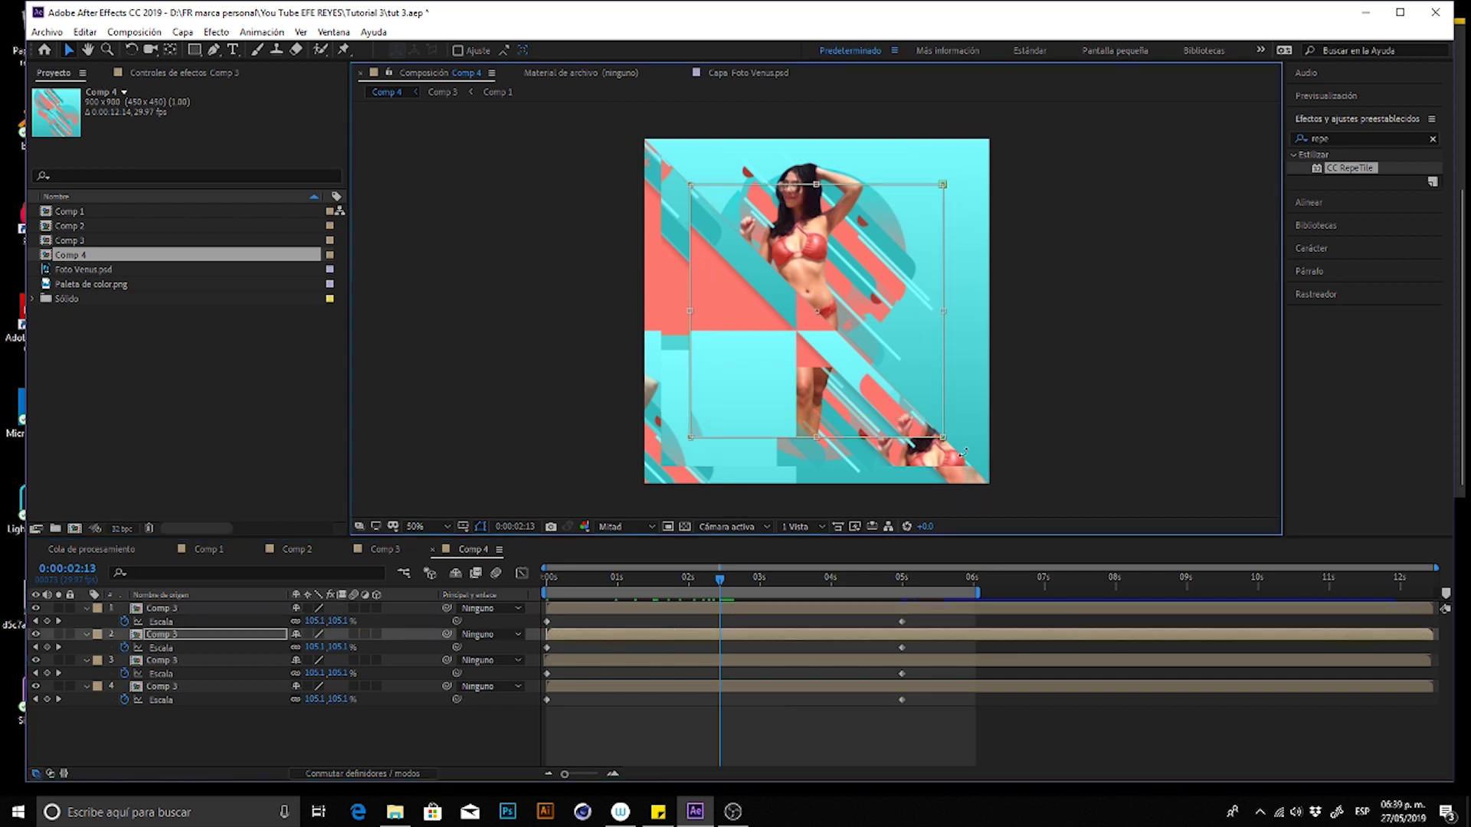
{"action": "left_click_drag", "start_coordinate": [943, 439], "coordinate": [971, 460]}
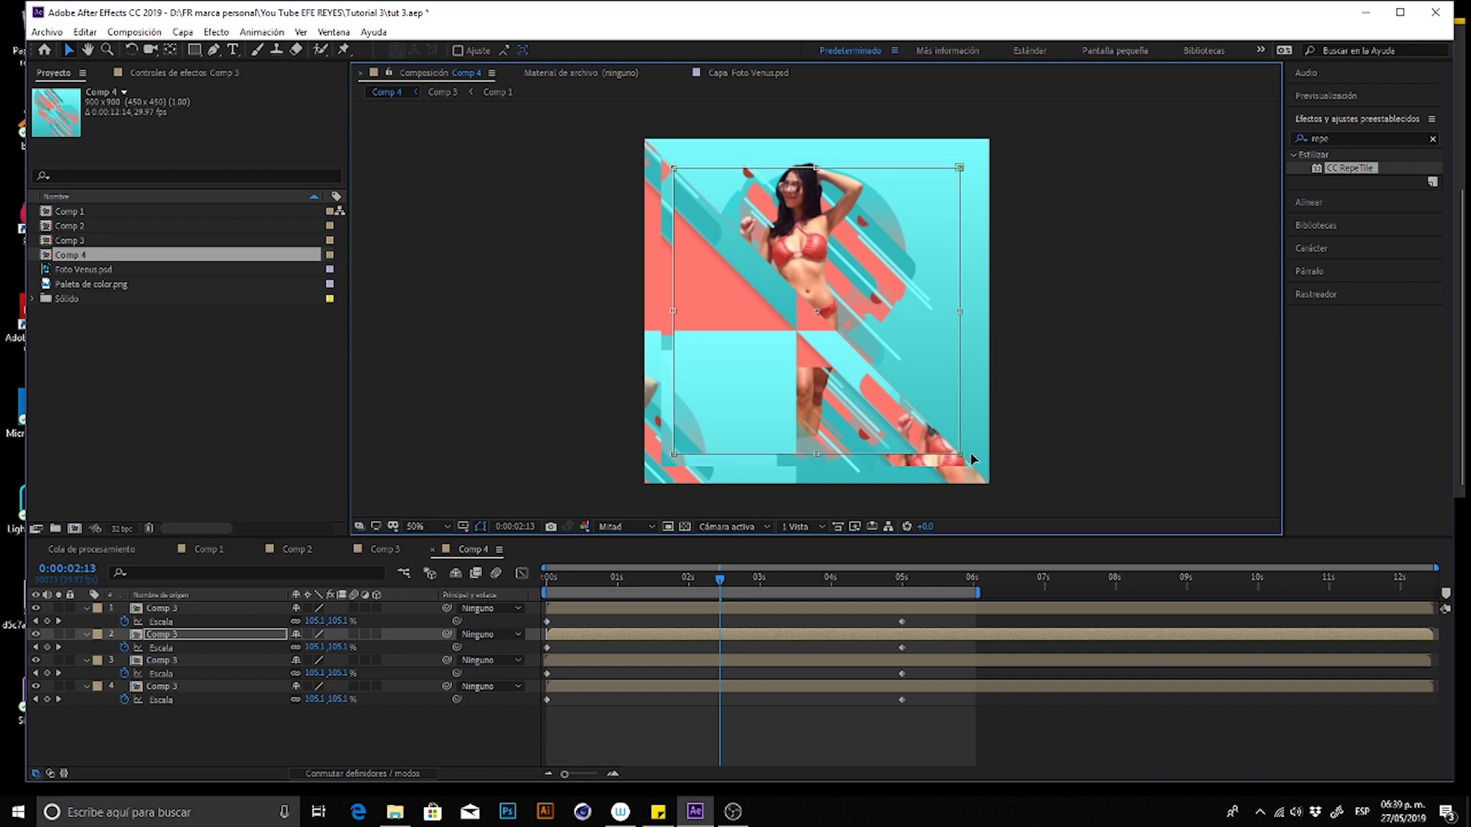
- Deselect the layer and replay the transition preview from the first frame
{"action": "left_click", "coordinate": [595, 622]}
{"action": "key", "text": "Home"}
{"action": "key", "text": "space"}
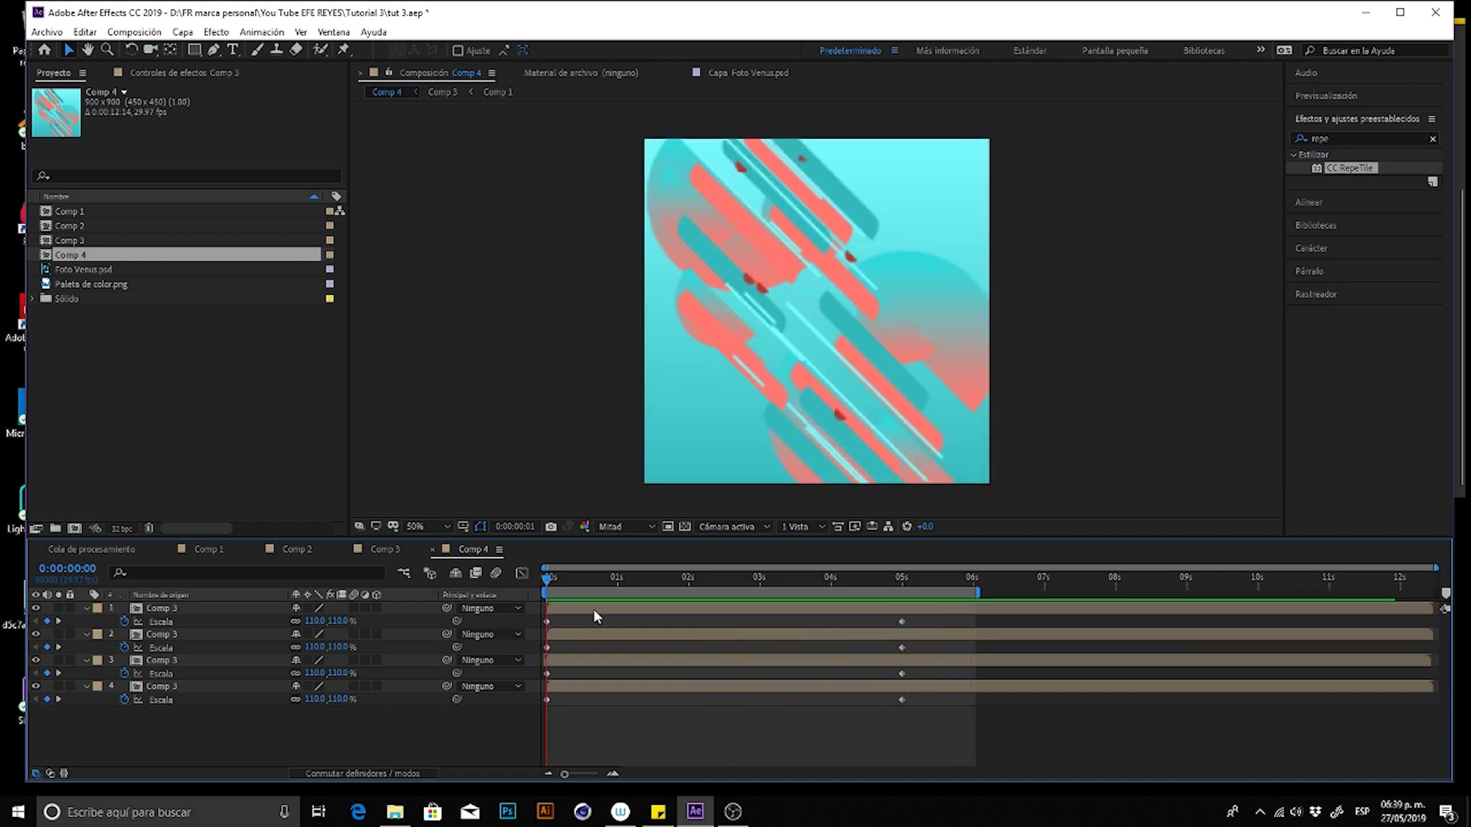
{"action": "key", "text": "space"}
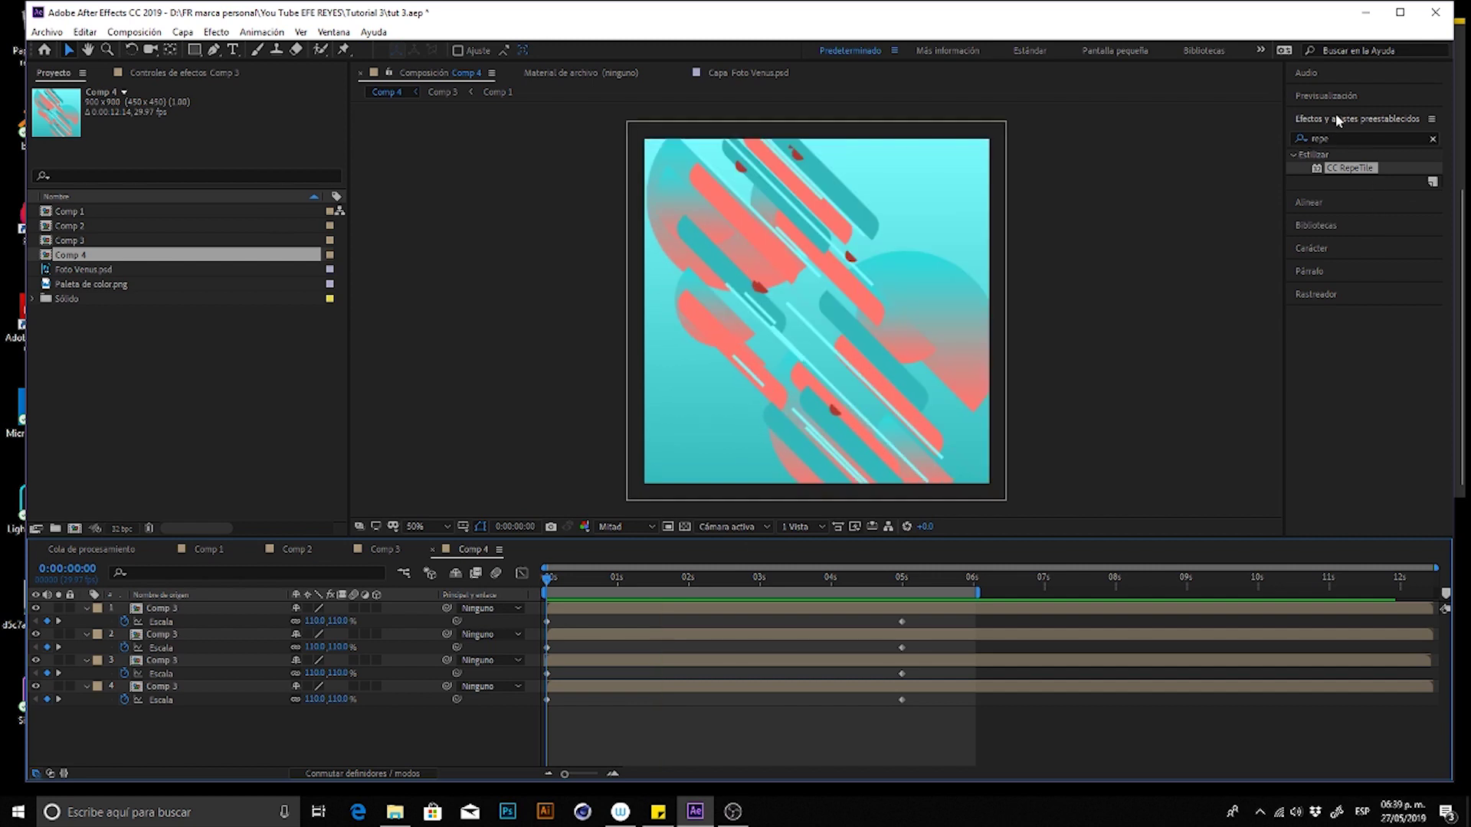
- Set the preview resolution to Total (Full)
{"action": "left_click", "coordinate": [1332, 96]}
{"action": "left_click", "coordinate": [1396, 283]}
{"action": "left_click", "coordinate": [1405, 335]}
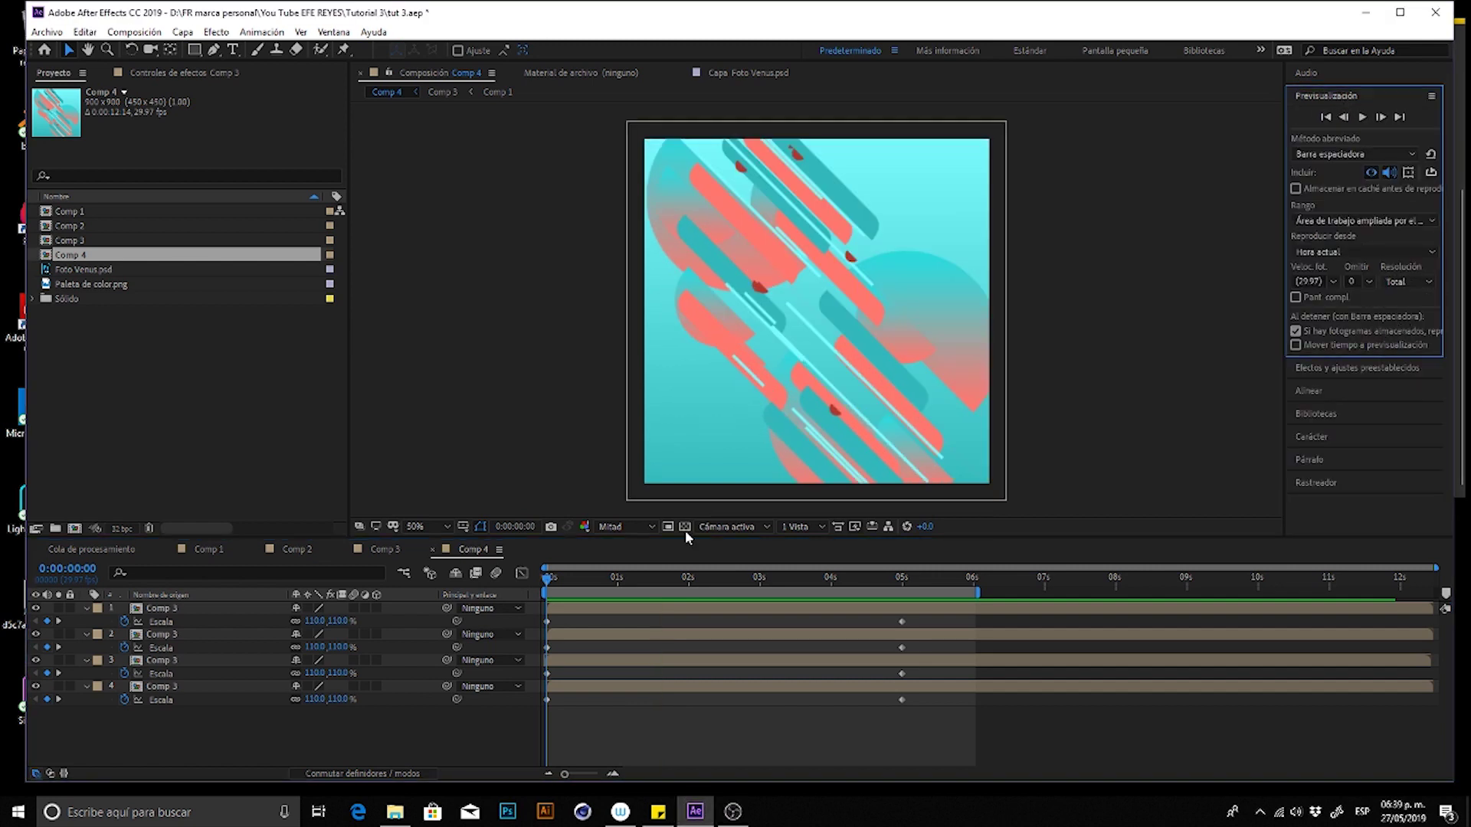
{"action": "left_click", "coordinate": [601, 609]}
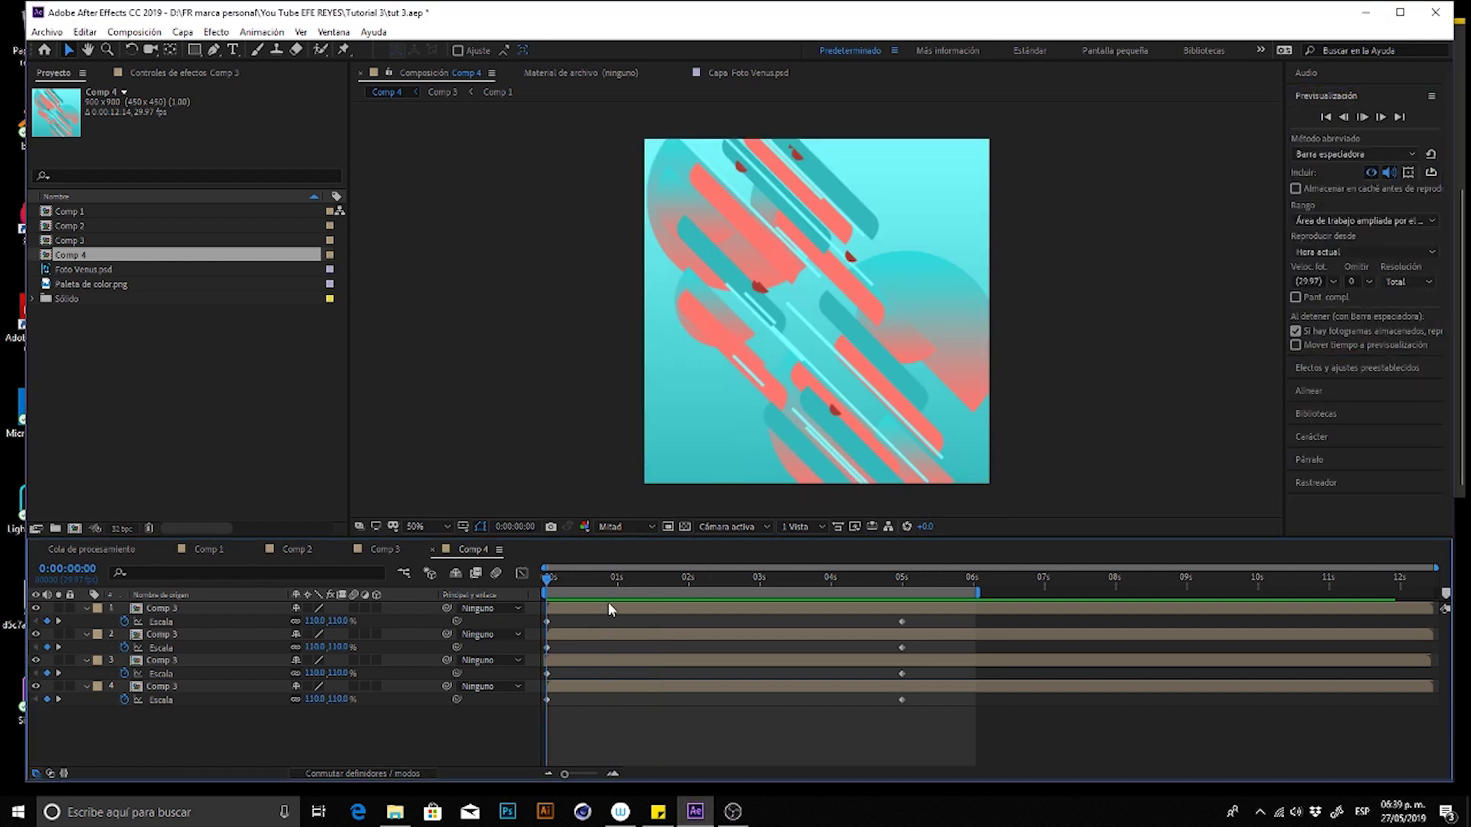
- Play the diagonal pink/cyan transition several times, then inspect the frame at 0:00:02:15
{"action": "key", "text": "space"}
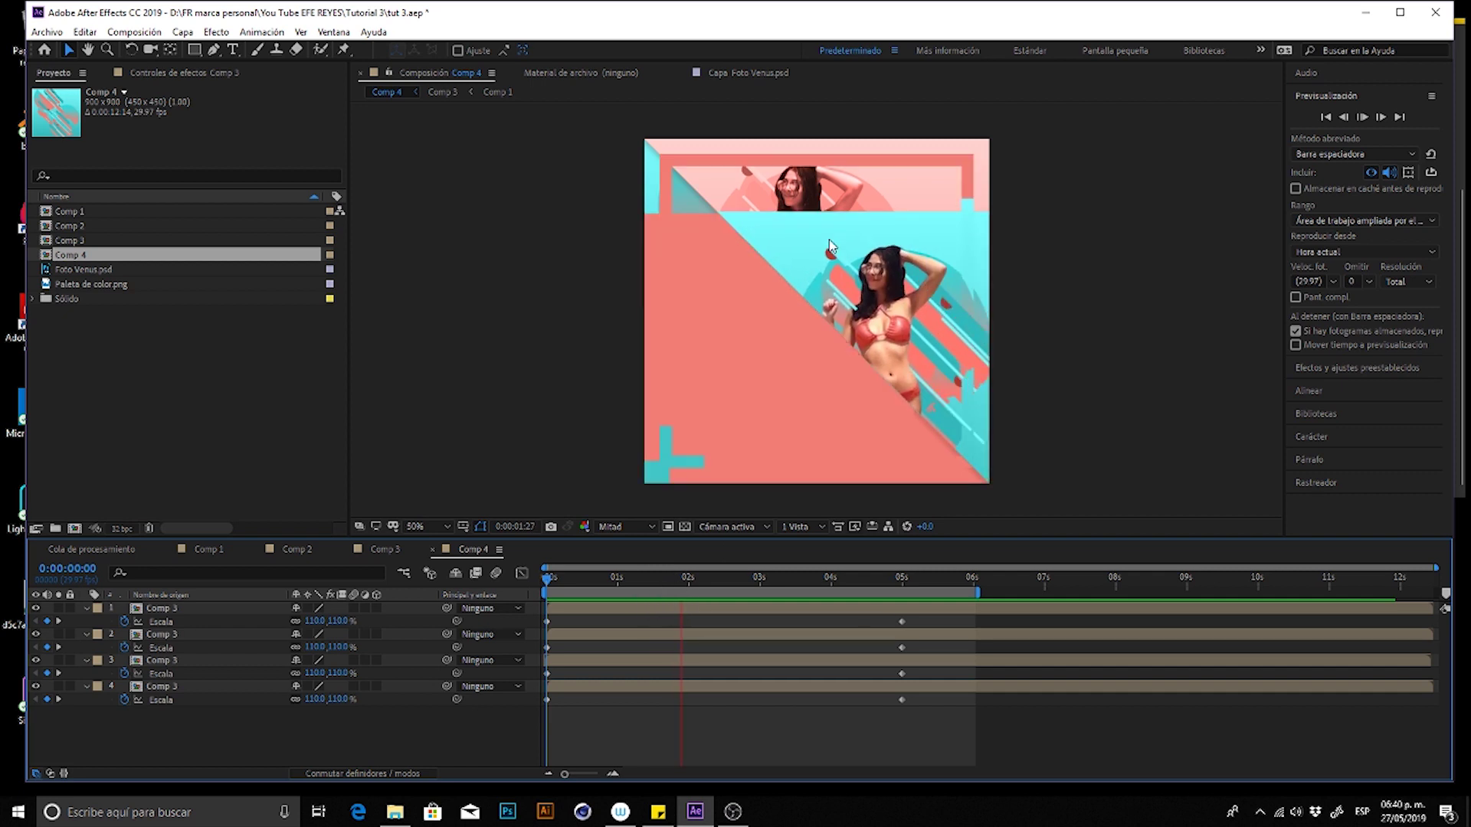
{"action": "left_click", "coordinate": [590, 578]}
{"action": "key", "text": "space"}
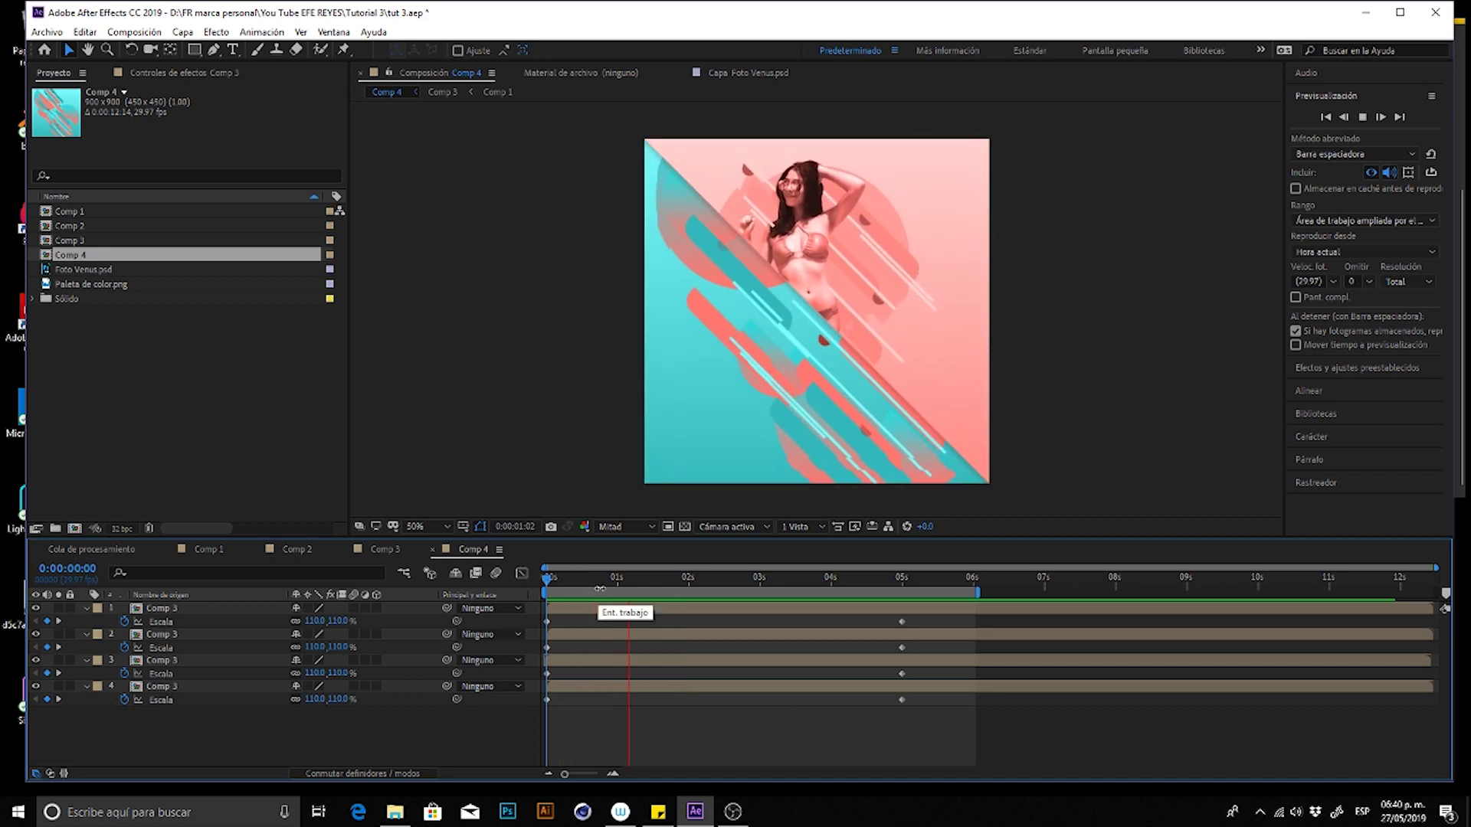
{"action": "key", "text": "space"}
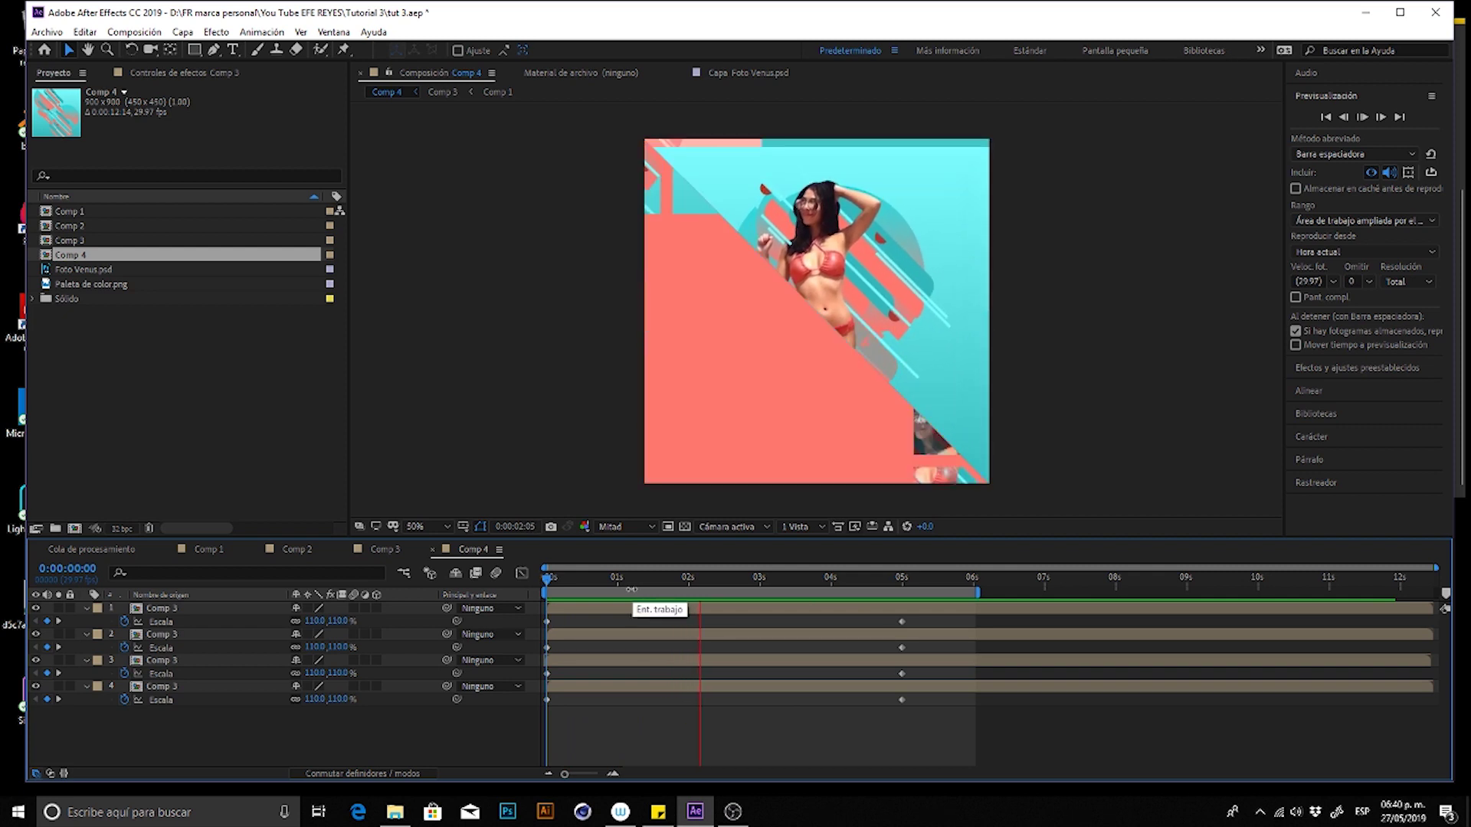
{"action": "key", "text": "space"}
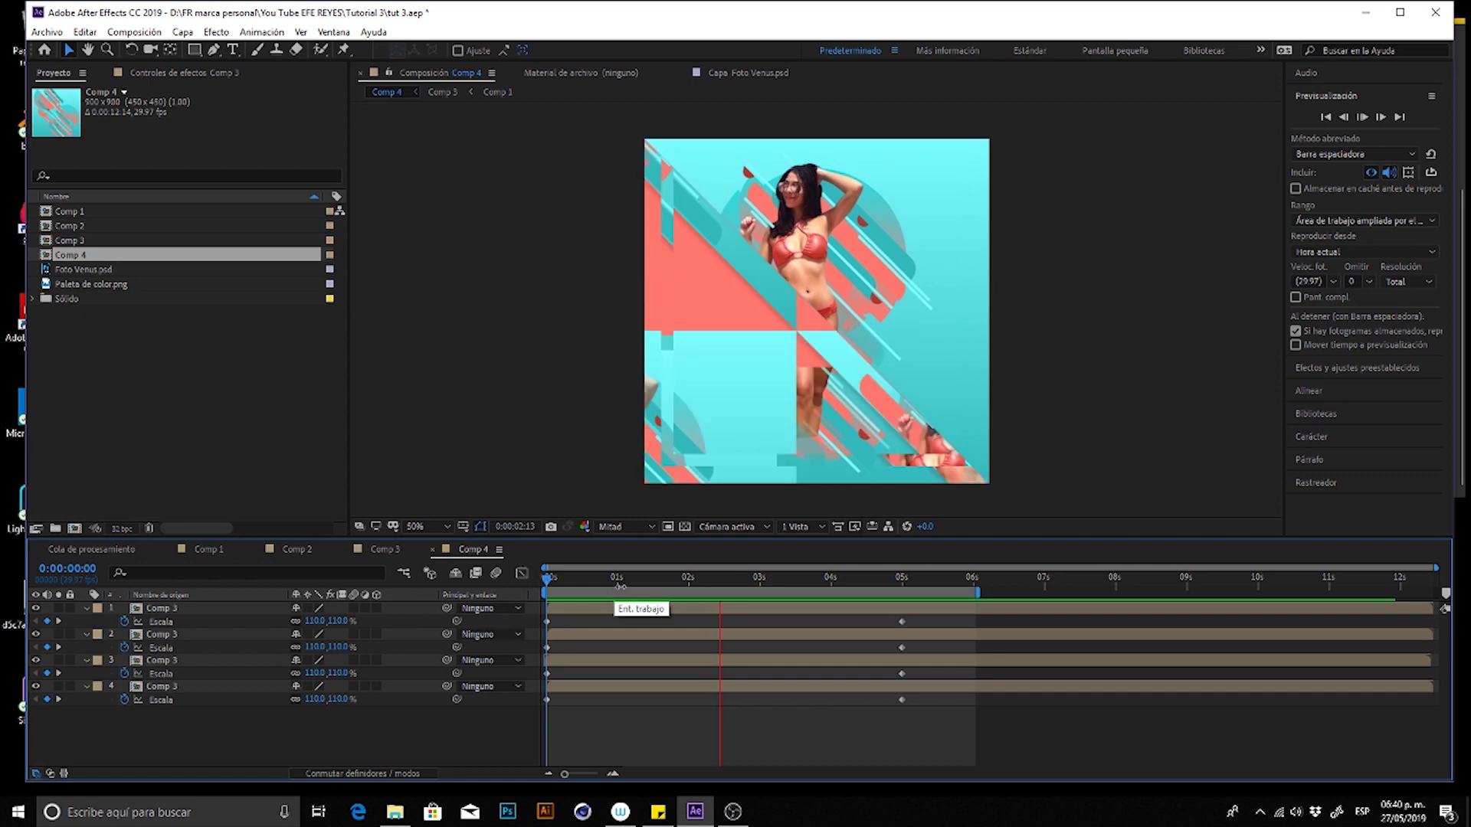
{"action": "key", "text": "space"}
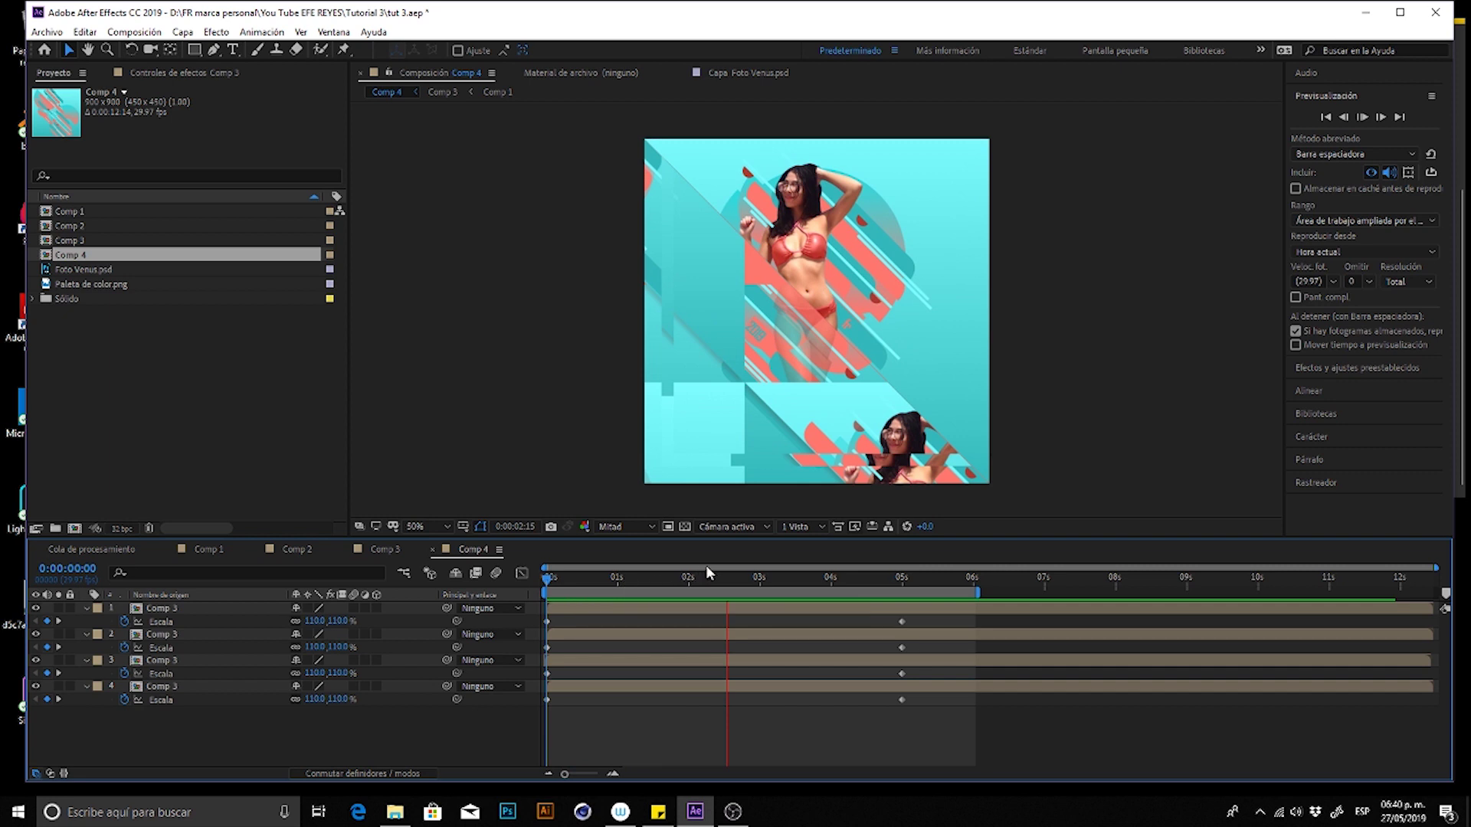
{"action": "left_click", "coordinate": [724, 576]}
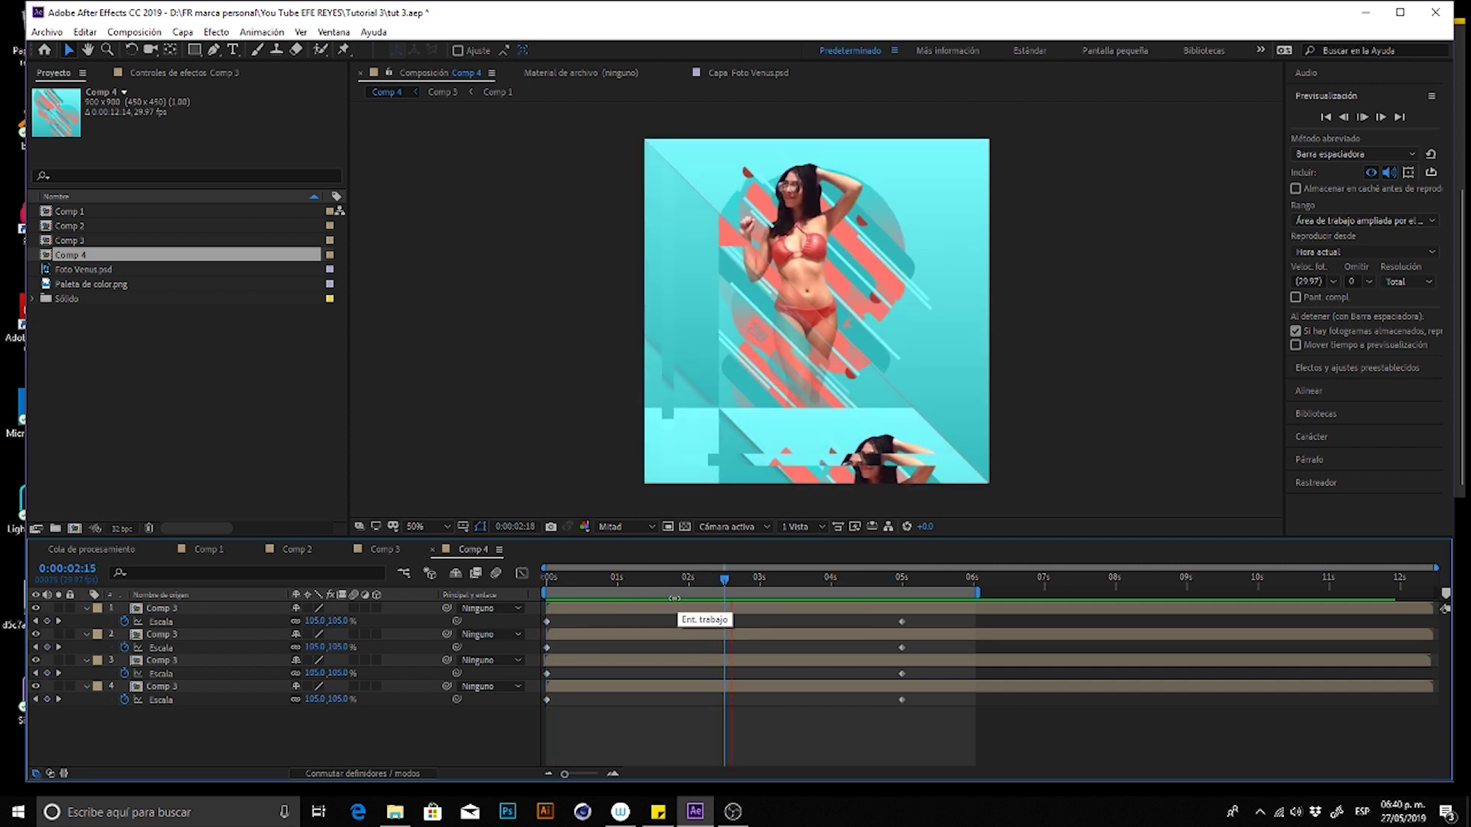